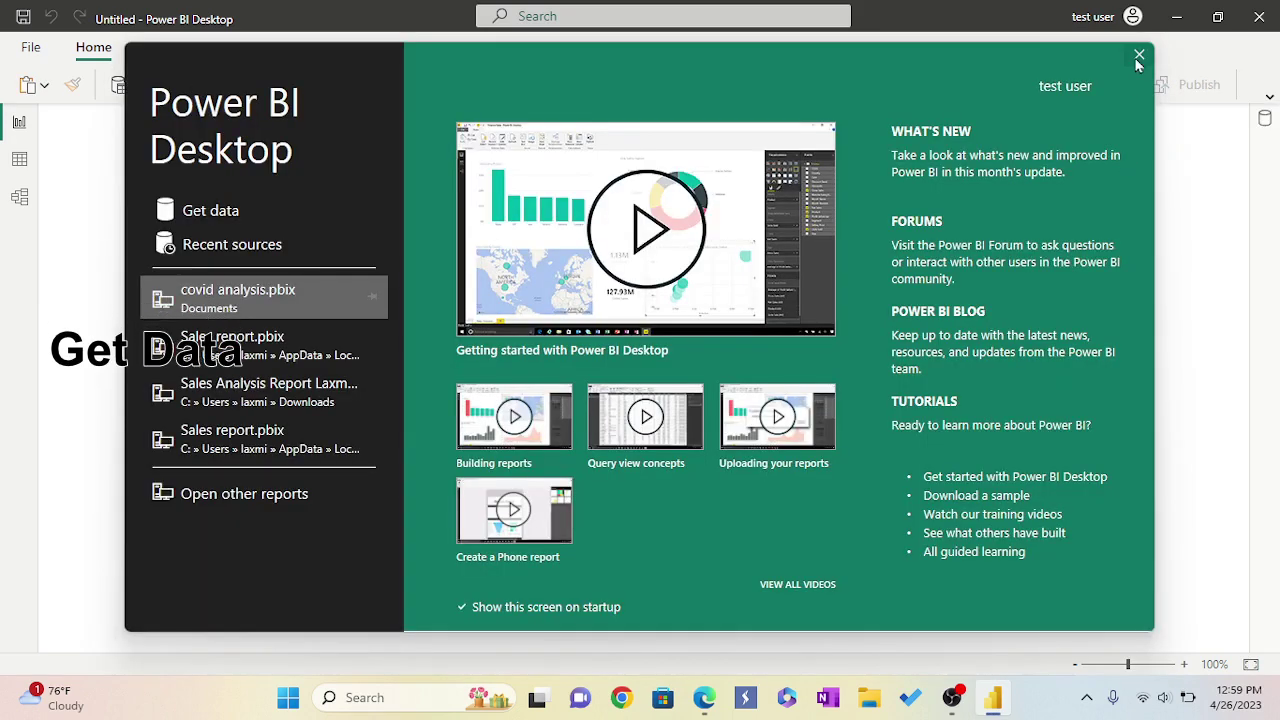
# Dismiss the start screen and get data from the Excel workbook Covid_India_Data.xlsx in the Documents folder
pyautogui.press('Escape')
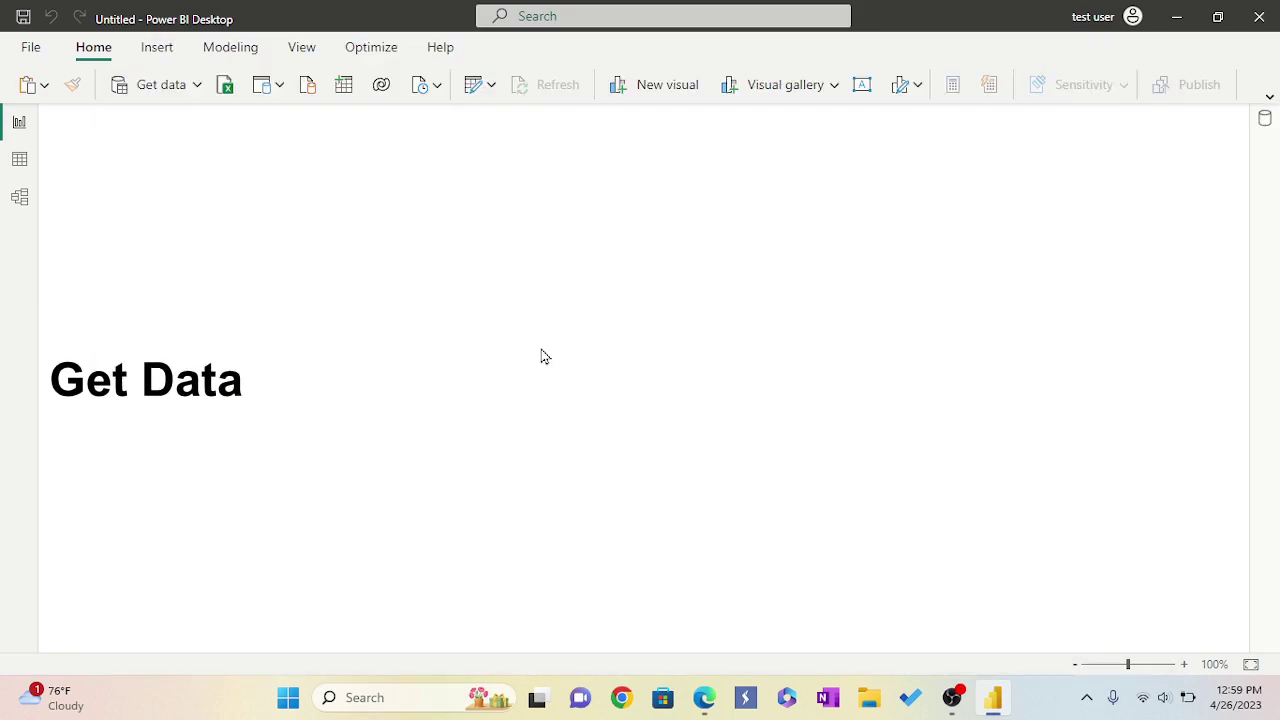
pyautogui.click(197, 86)
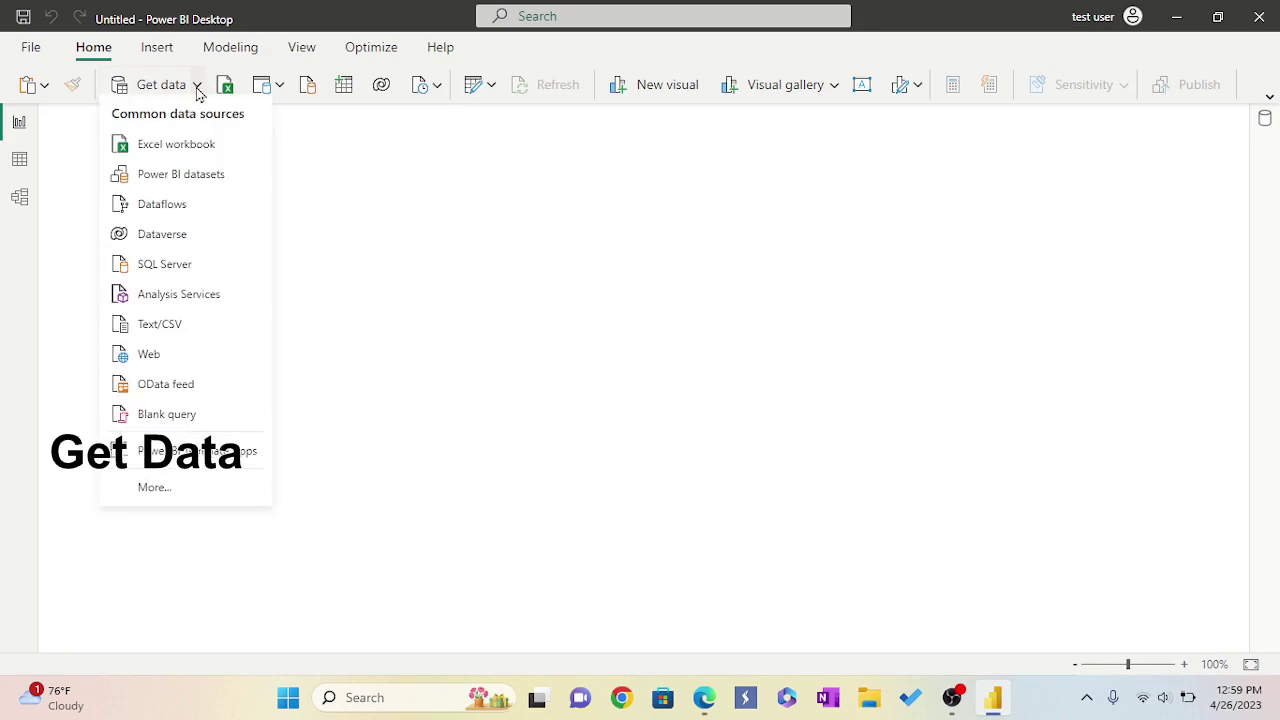
pyautogui.click(190, 147)
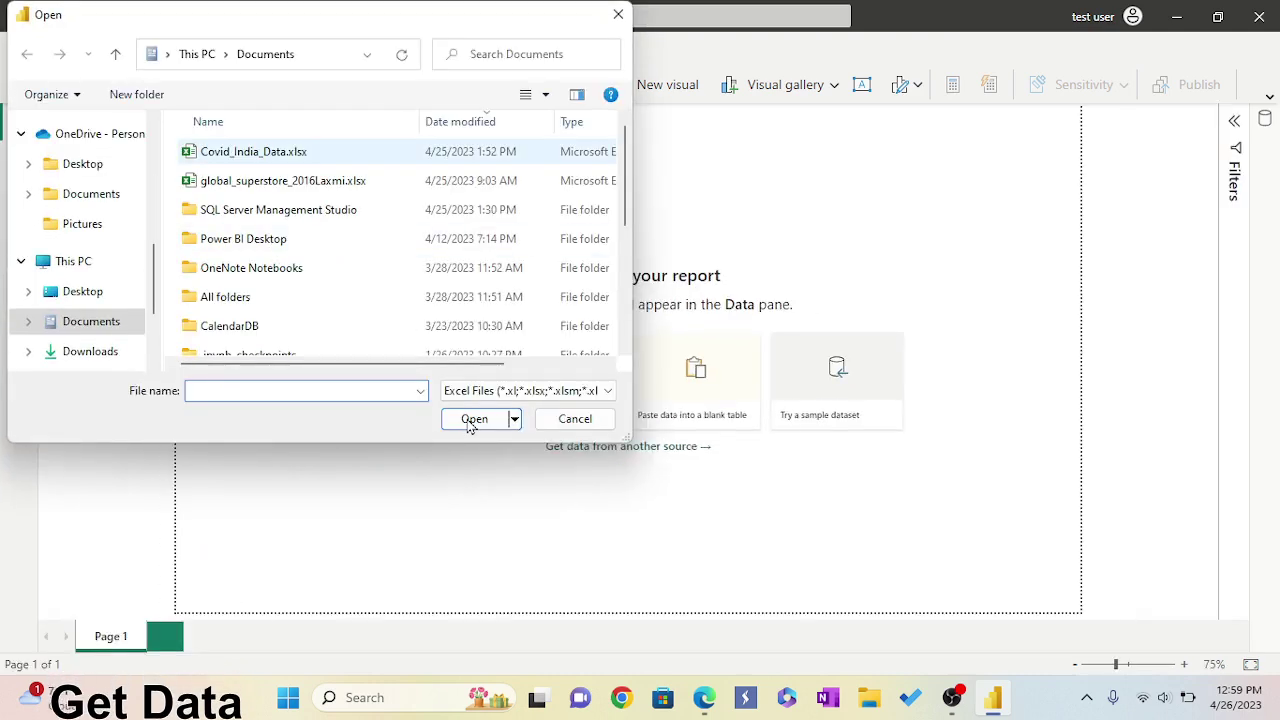
pyautogui.press('Escape')
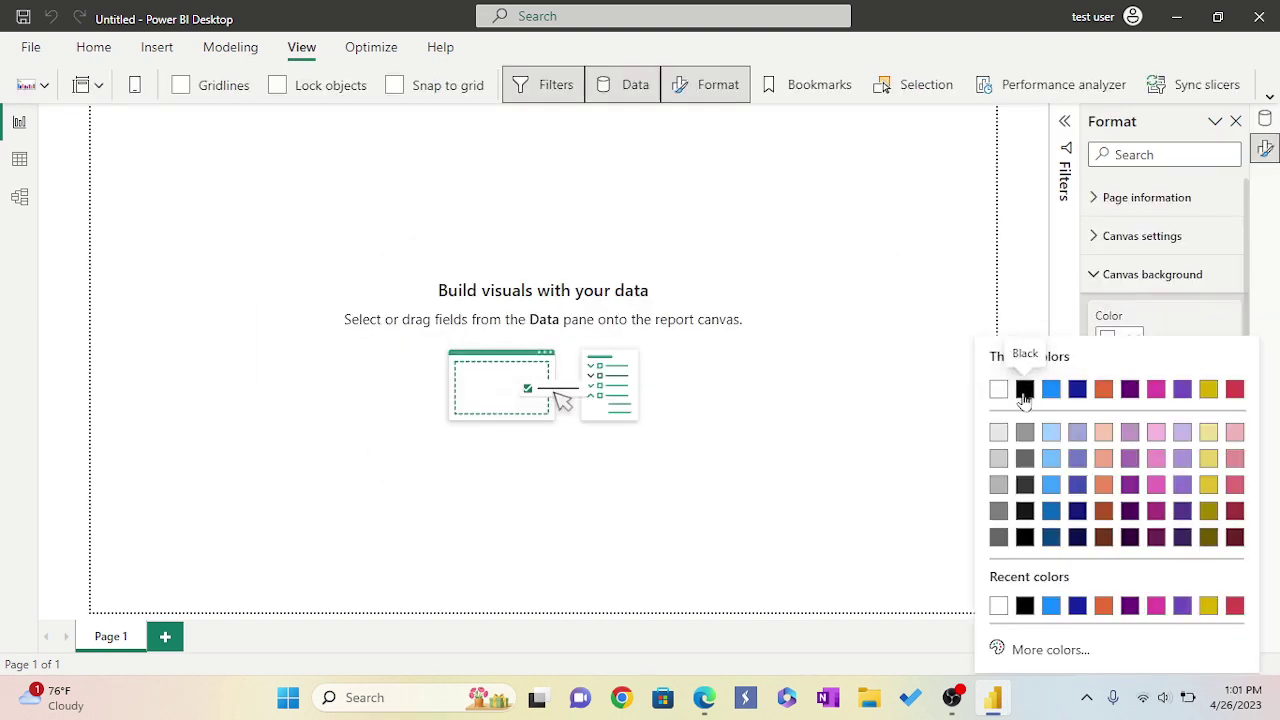
# Set the report page's canvas background to black with 0% transparency
pyautogui.click(1022, 390)
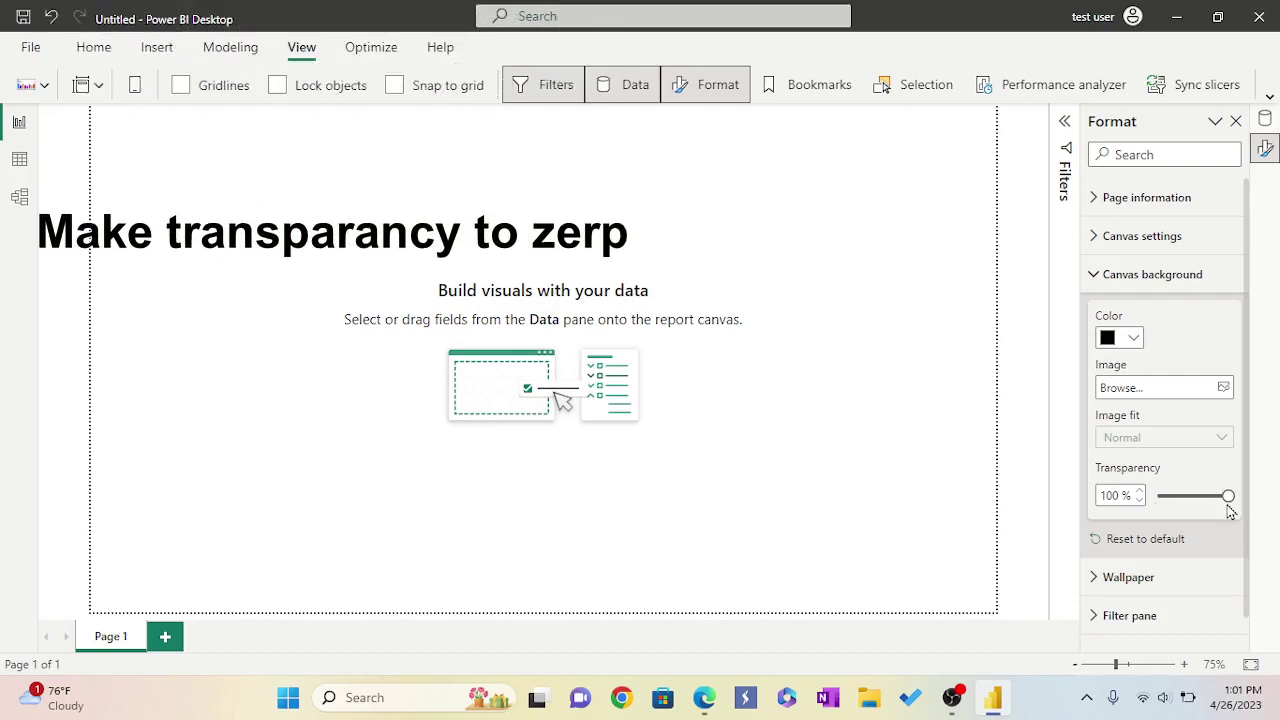
pyautogui.moveTo(1228, 496); pyautogui.dragTo(1148, 497)
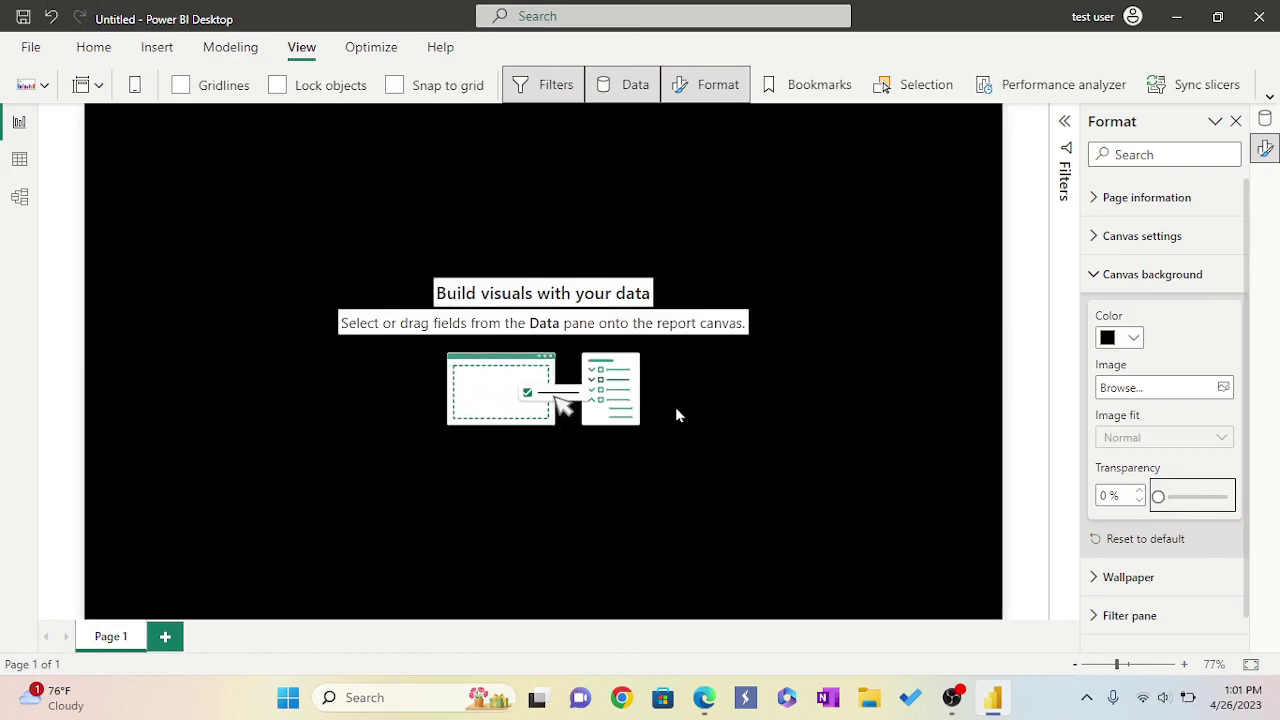
# Insert a gauge visual on the report page
pyautogui.click(93, 47)
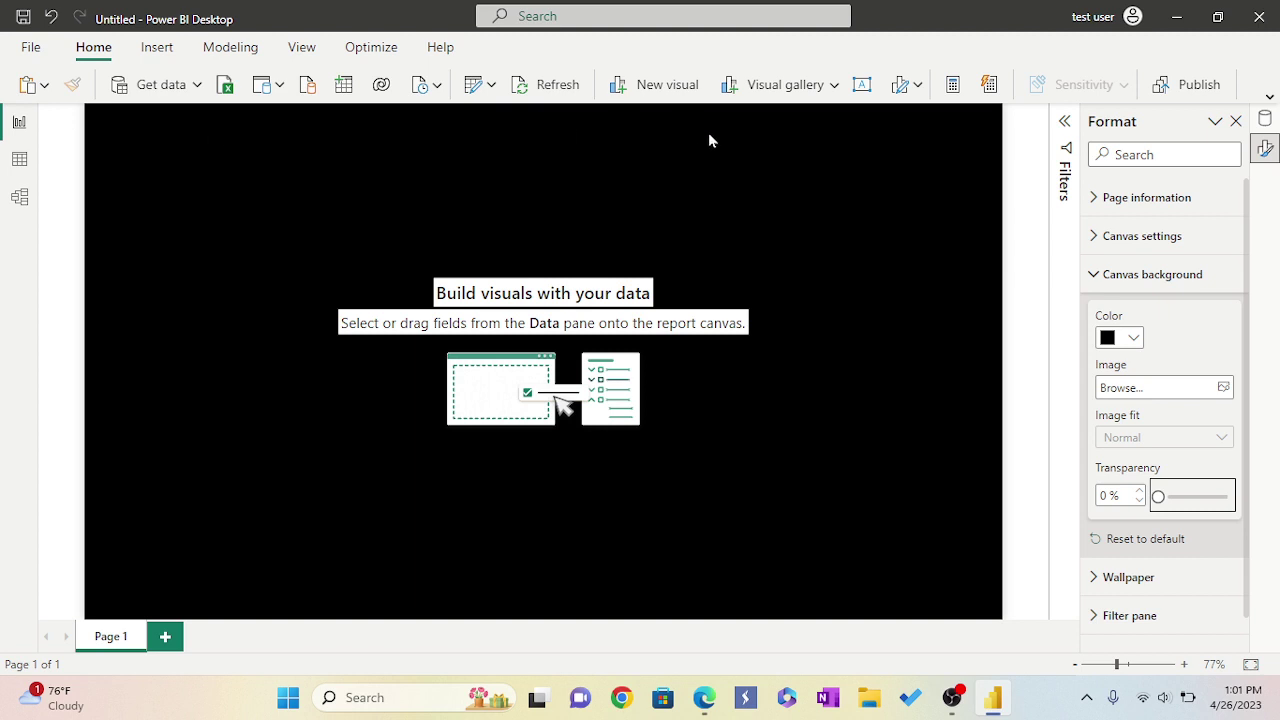
pyautogui.click(836, 86)
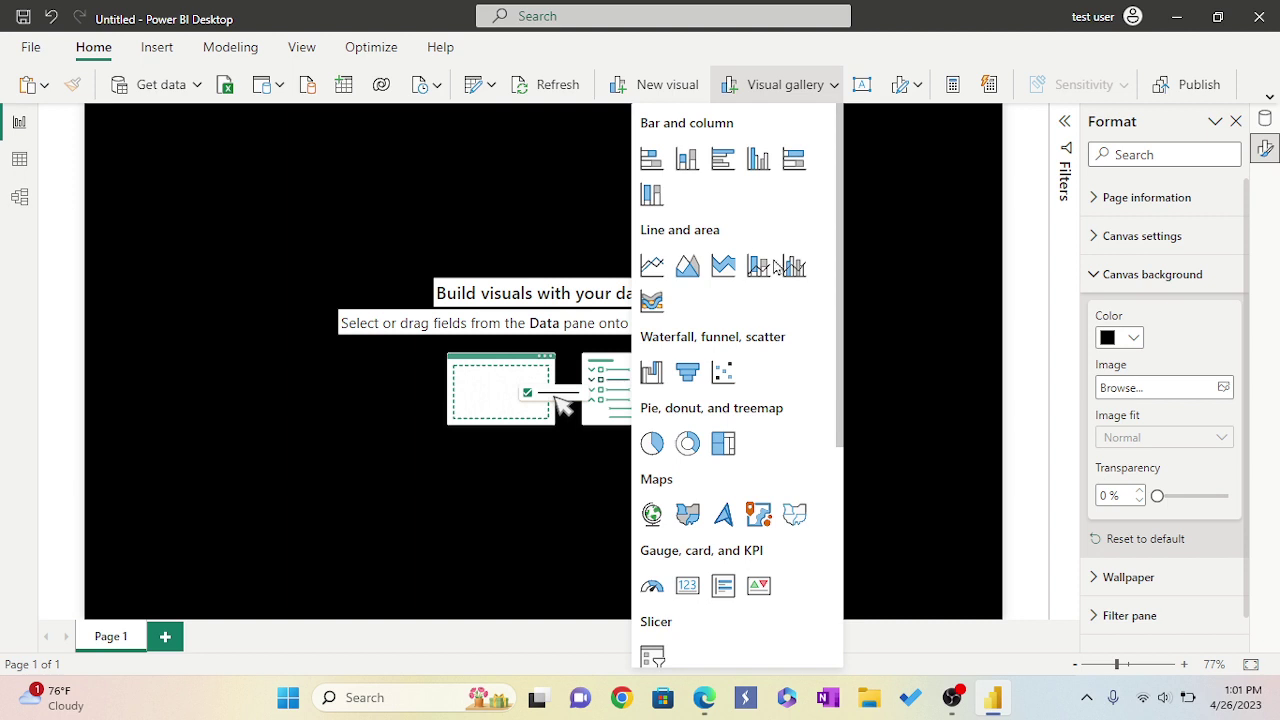
pyautogui.scroll(-1, 778, 264)
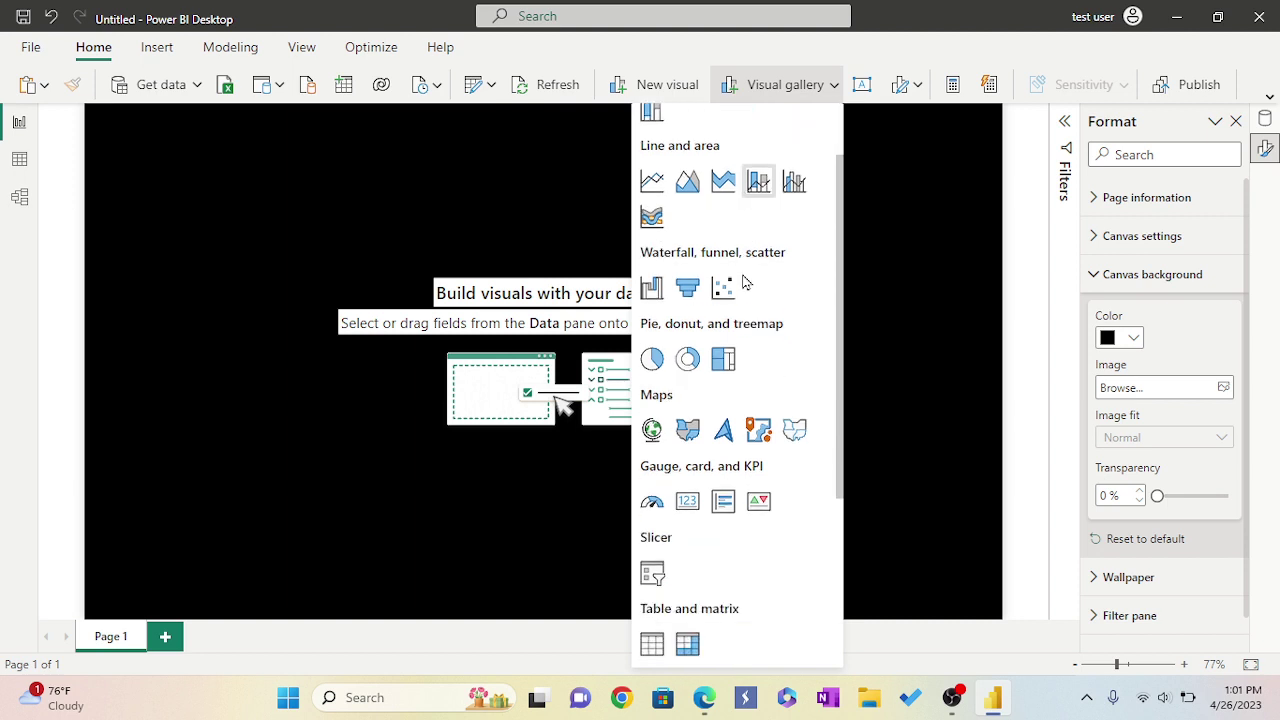
pyautogui.click(651, 503)
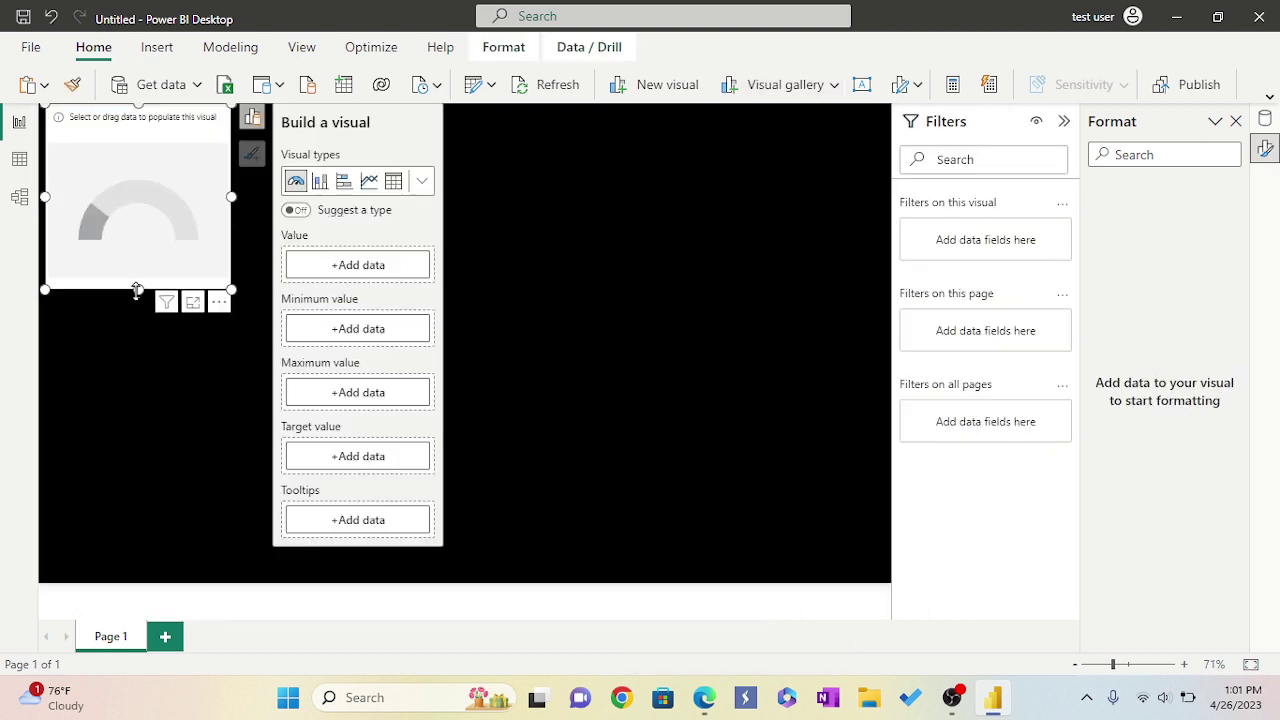
# Shrink the gauge to about 212 wide by 160 high and assign the Confirmed Daily field as its value
pyautogui.moveTo(138, 285); pyautogui.dragTo(148, 209)
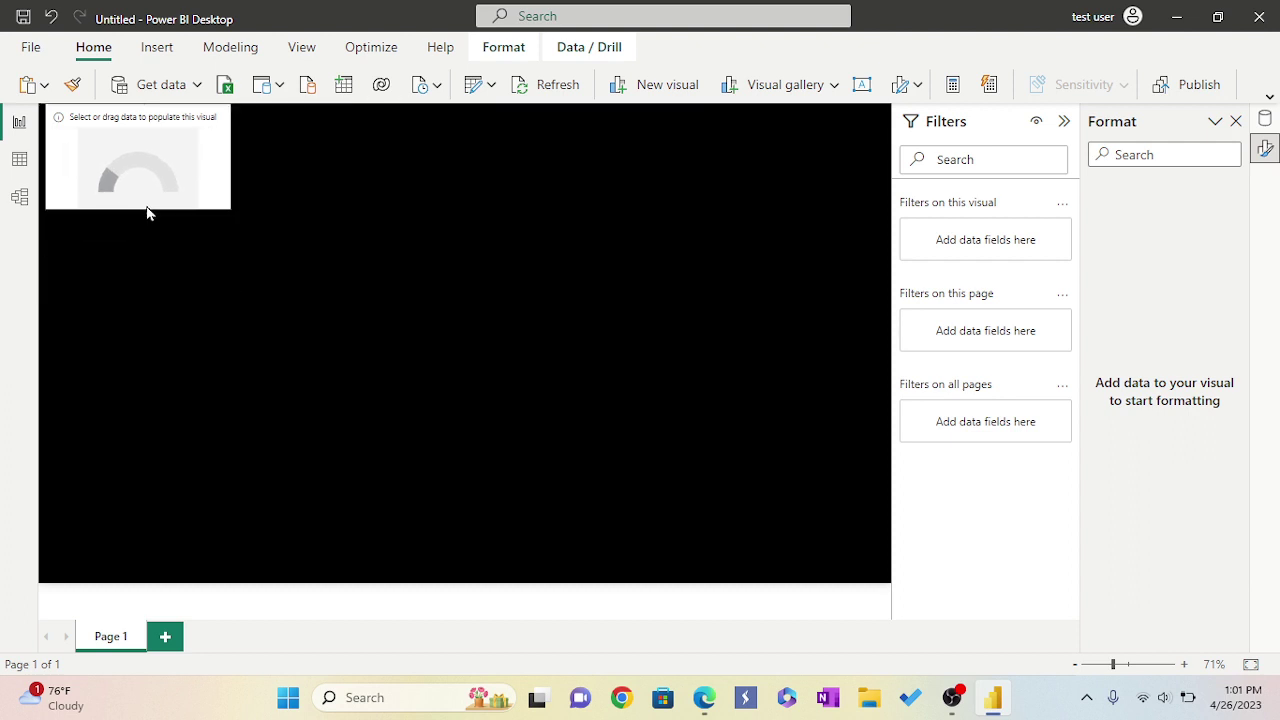
pyautogui.moveTo(230, 155); pyautogui.dragTo(186, 160)
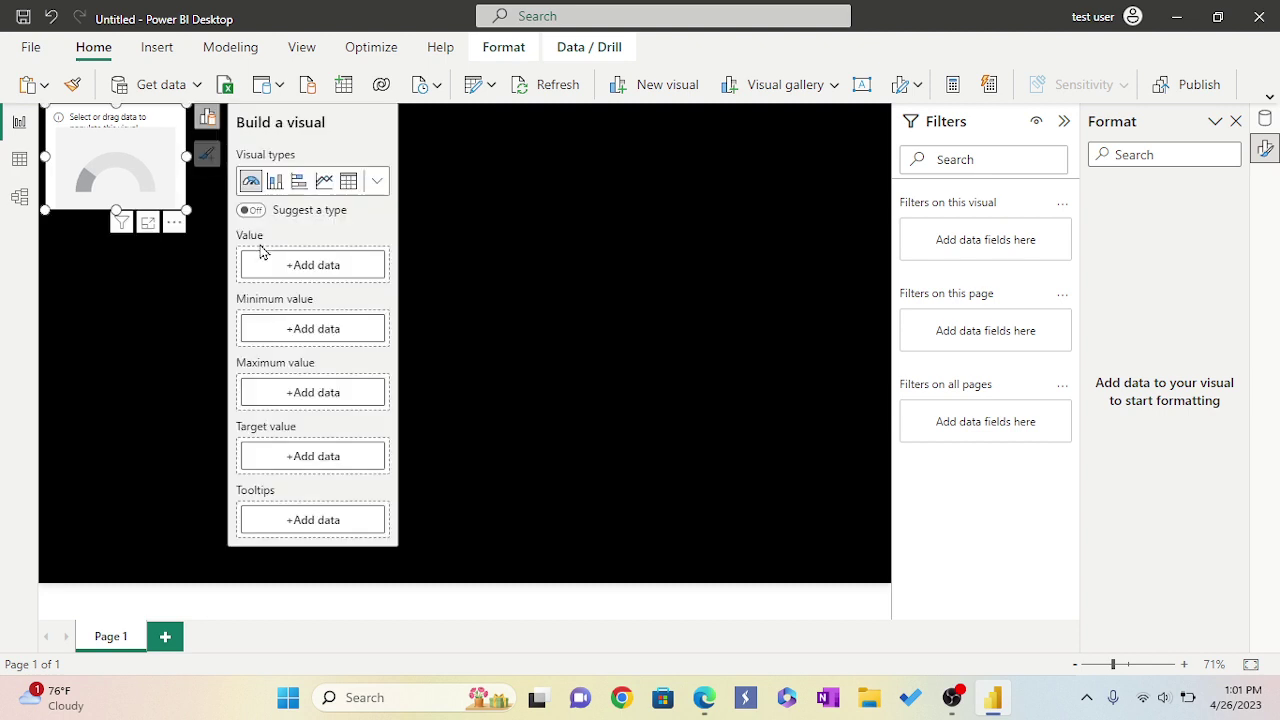
pyautogui.click(310, 270)
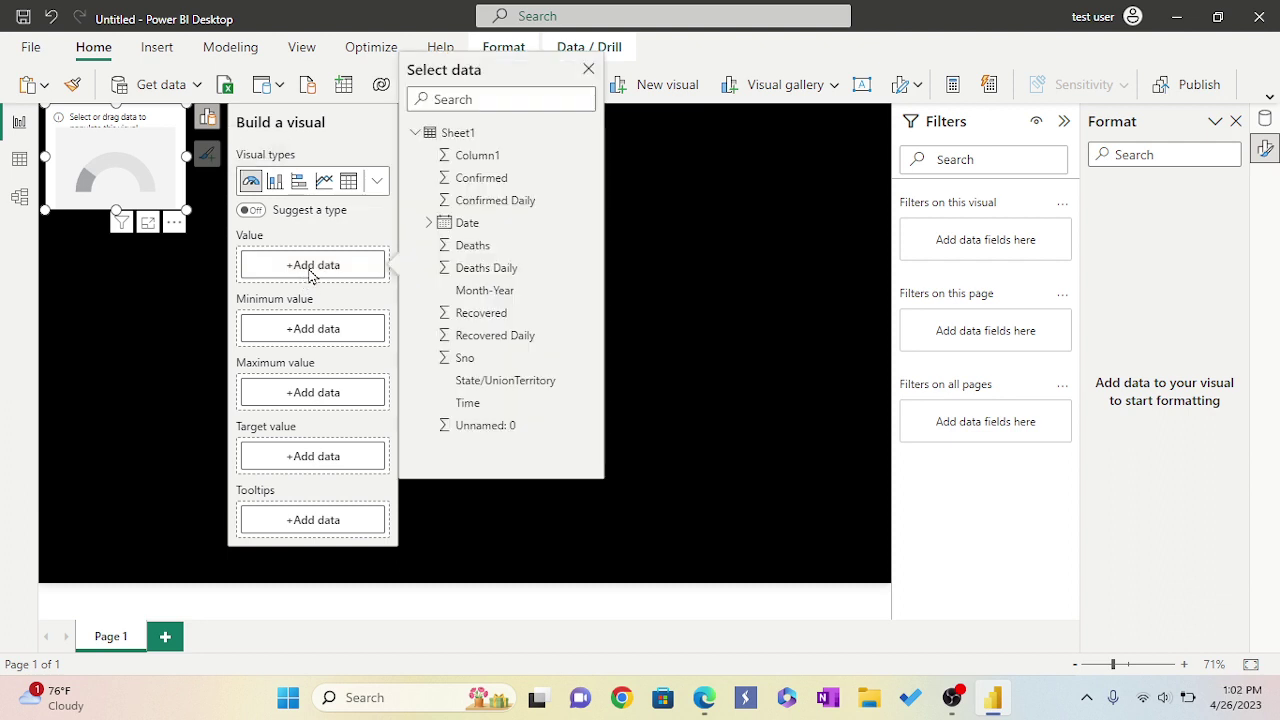
pyautogui.click(517, 204)
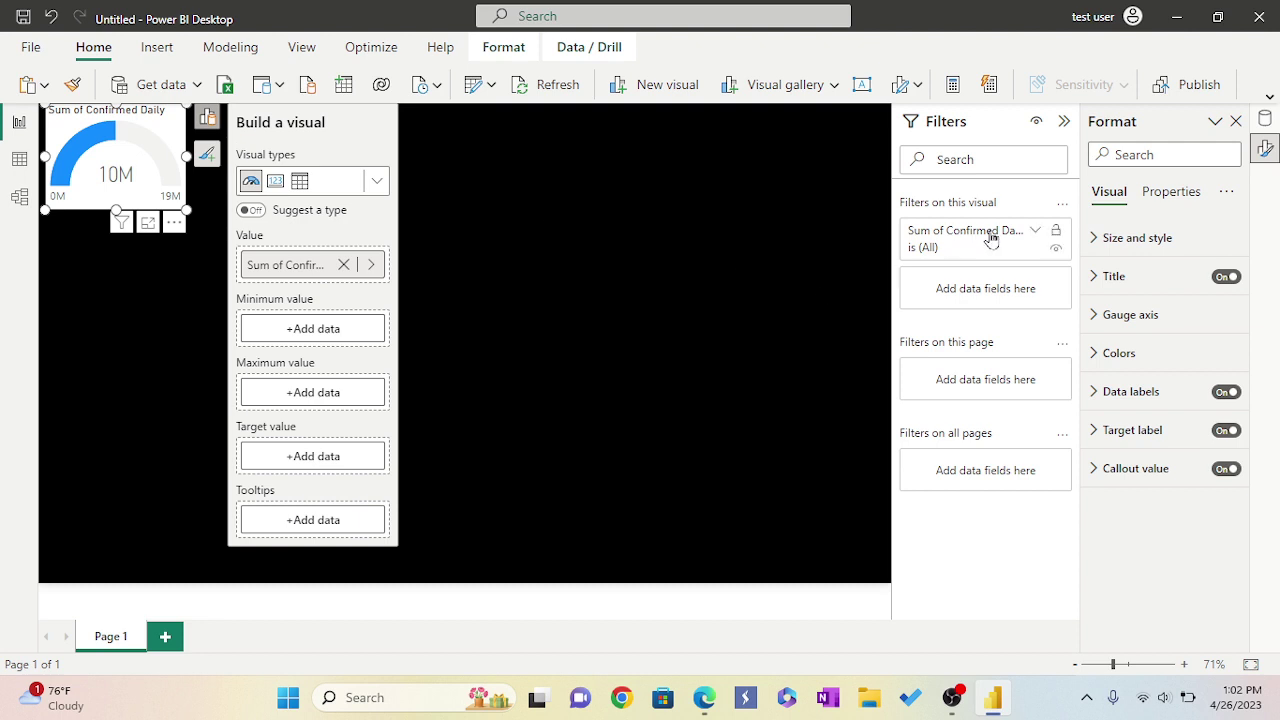
# Set the gauge visual's background color to black in its size and style options
pyautogui.click(1096, 240)
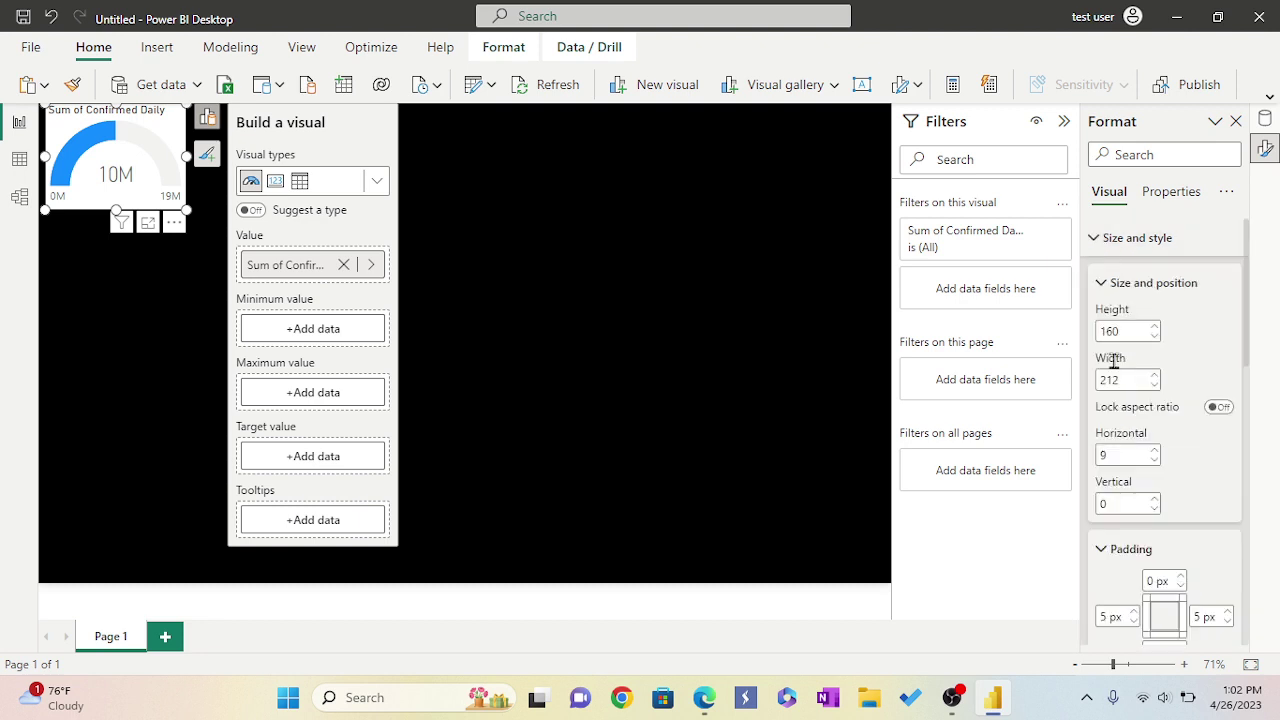
pyautogui.scroll(-2, 1145, 422)
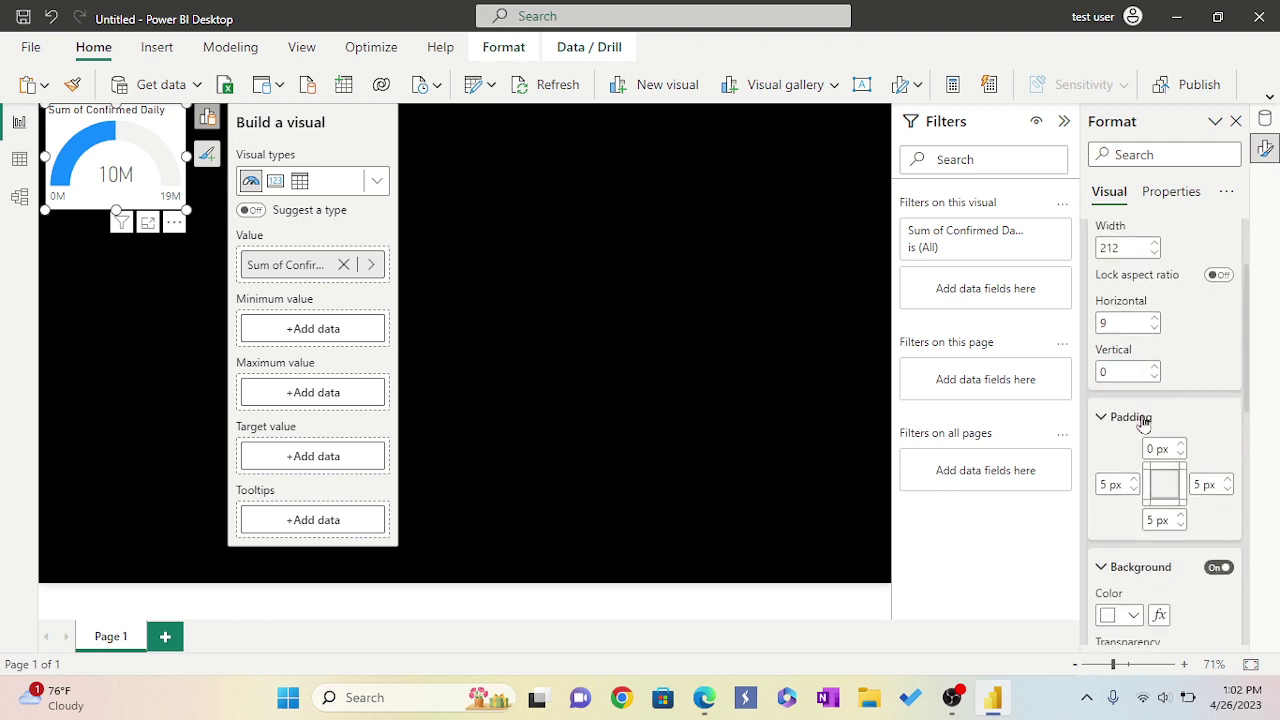
pyautogui.scroll(-1, 1147, 430)
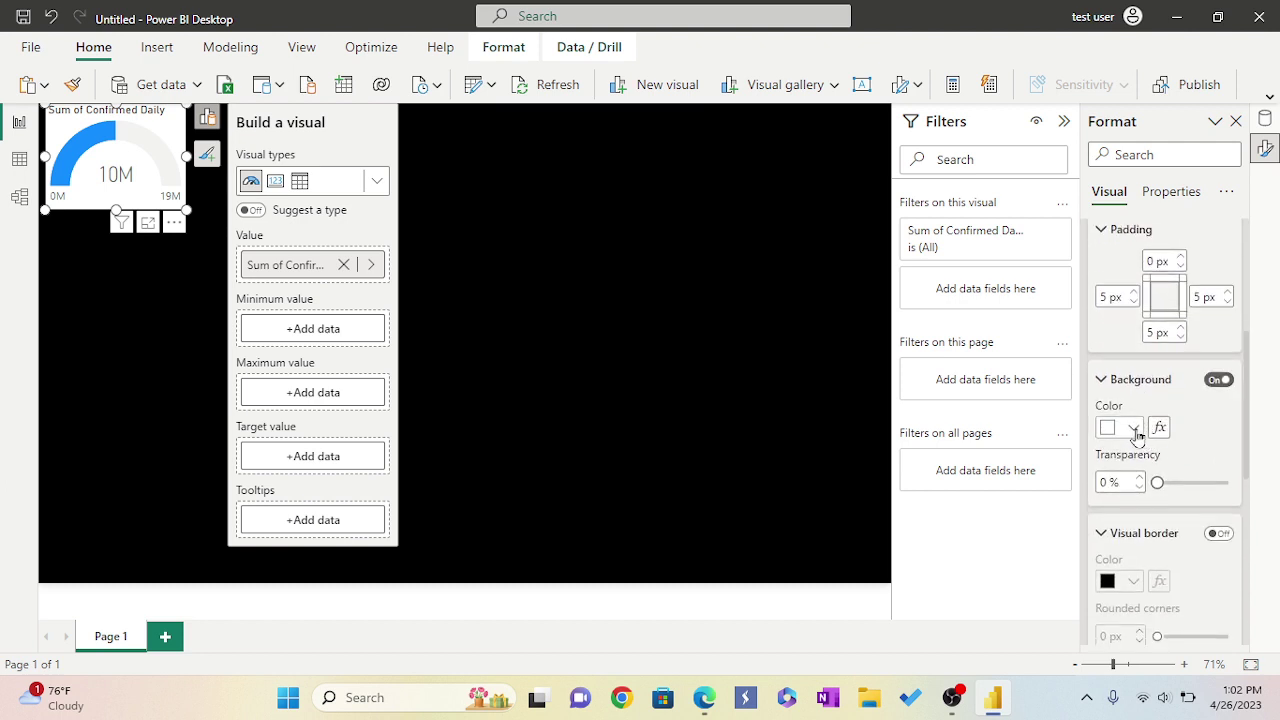
pyautogui.click(1135, 430)
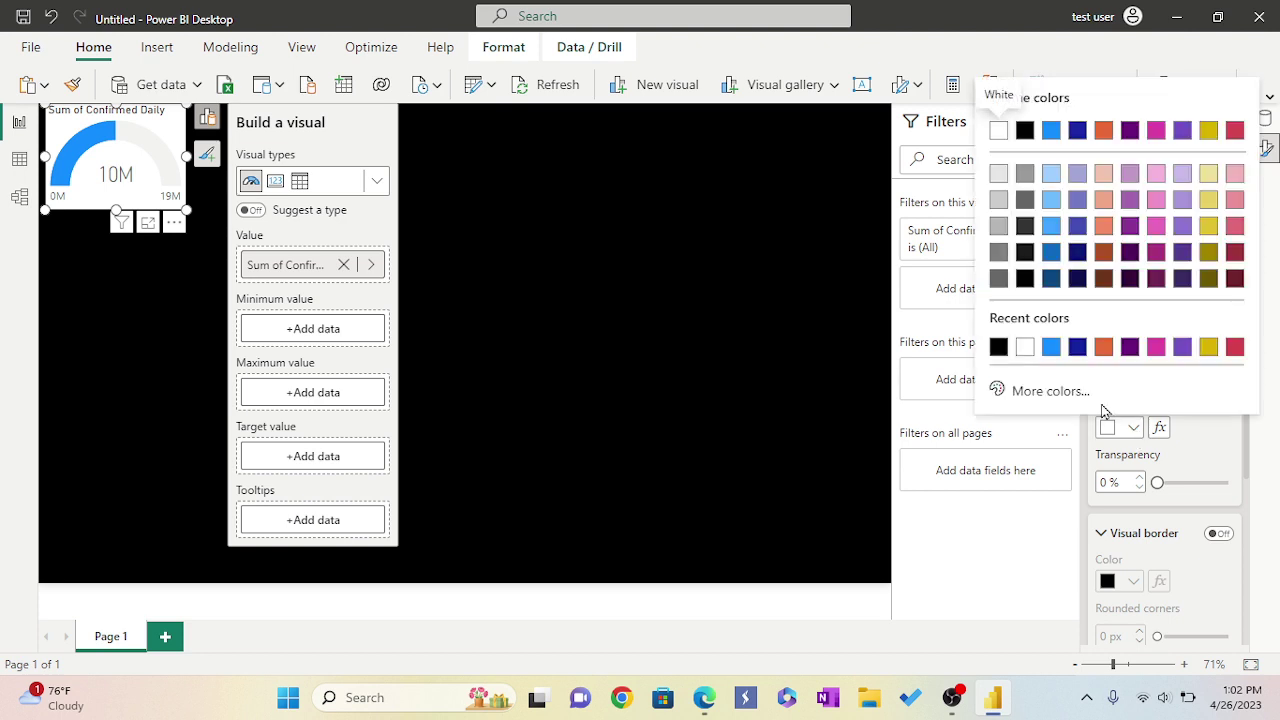
pyautogui.click(998, 347)
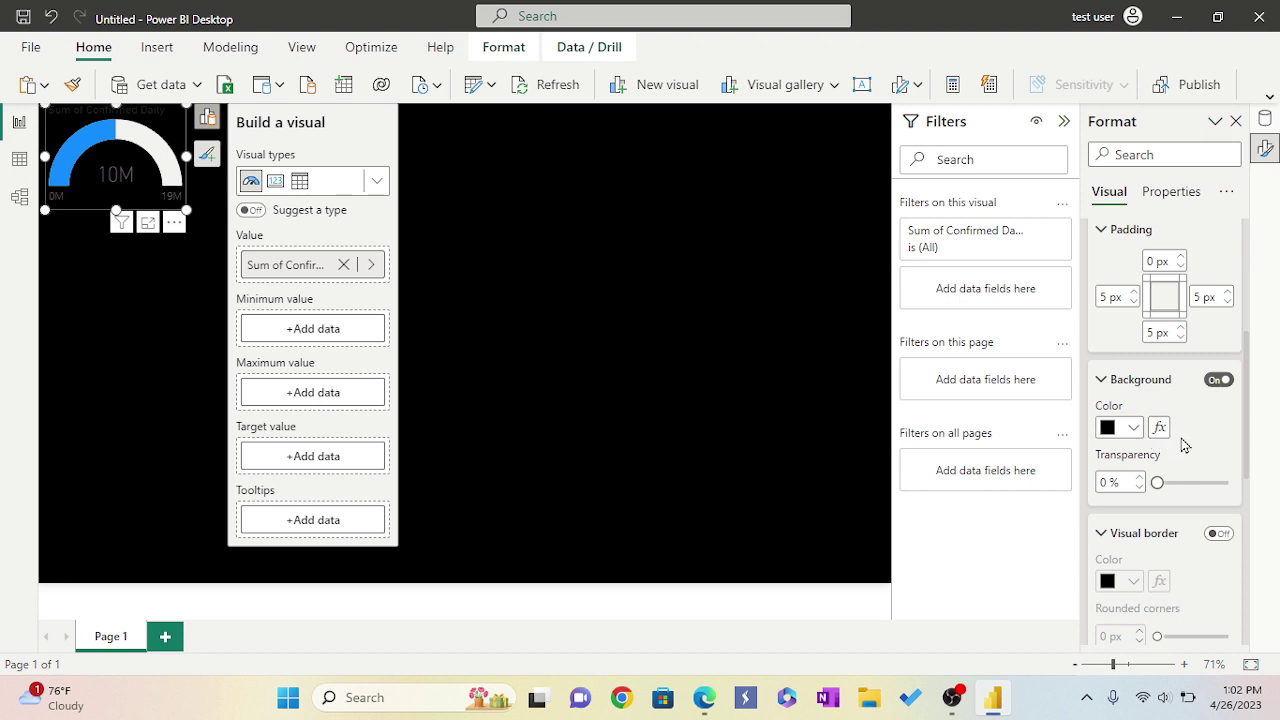
# Turn on the gauge's visual border and color it white (#FFFFFF)
pyautogui.scroll(-3, 1184, 445)
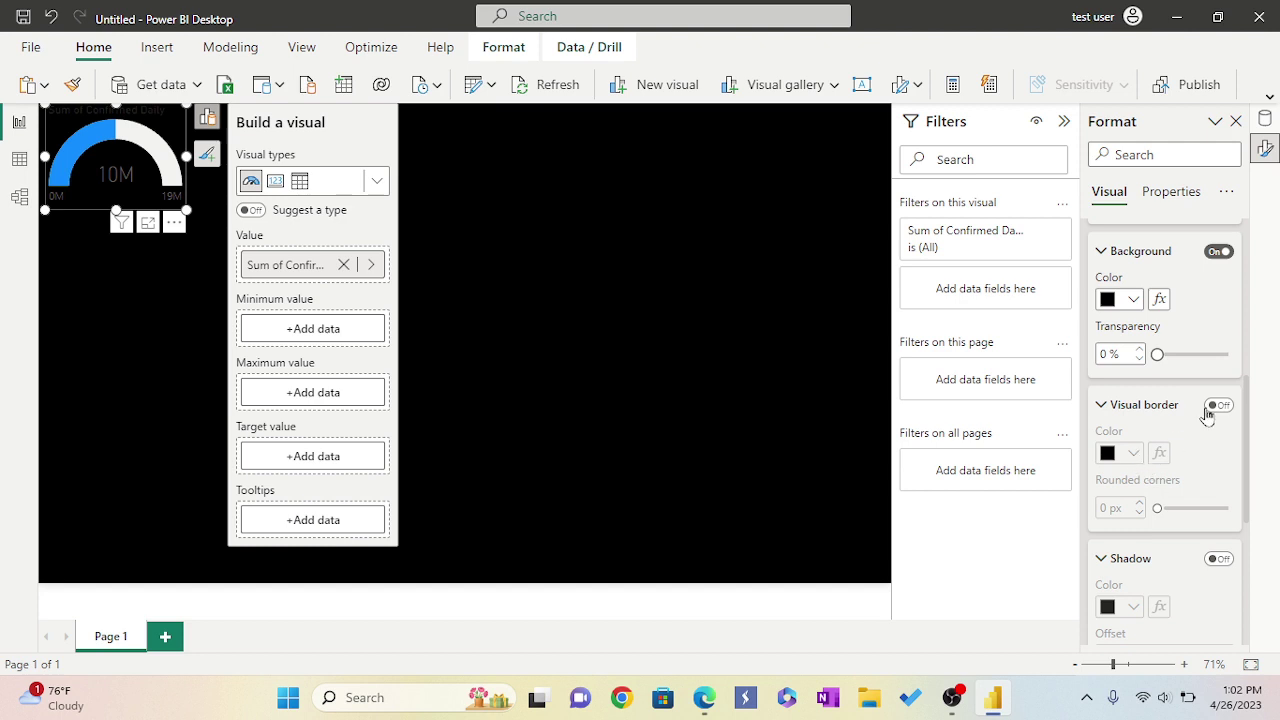
pyautogui.click(1218, 405)
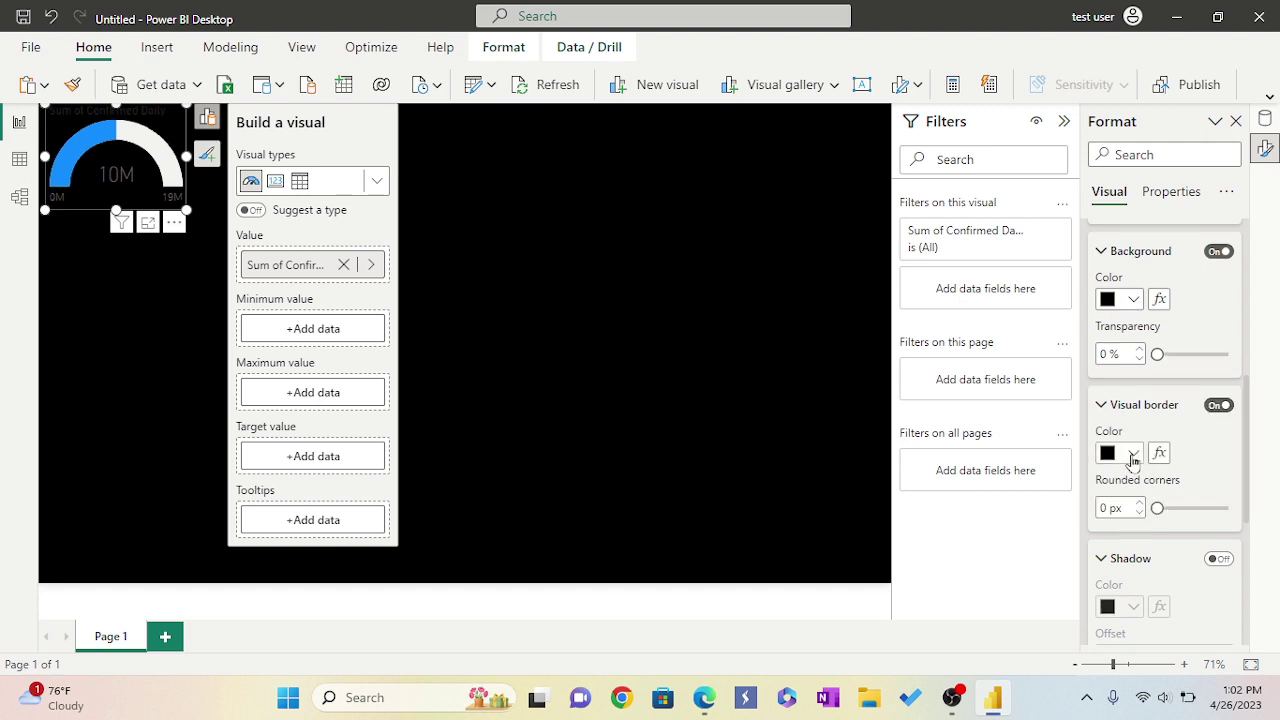
pyautogui.click(1133, 455)
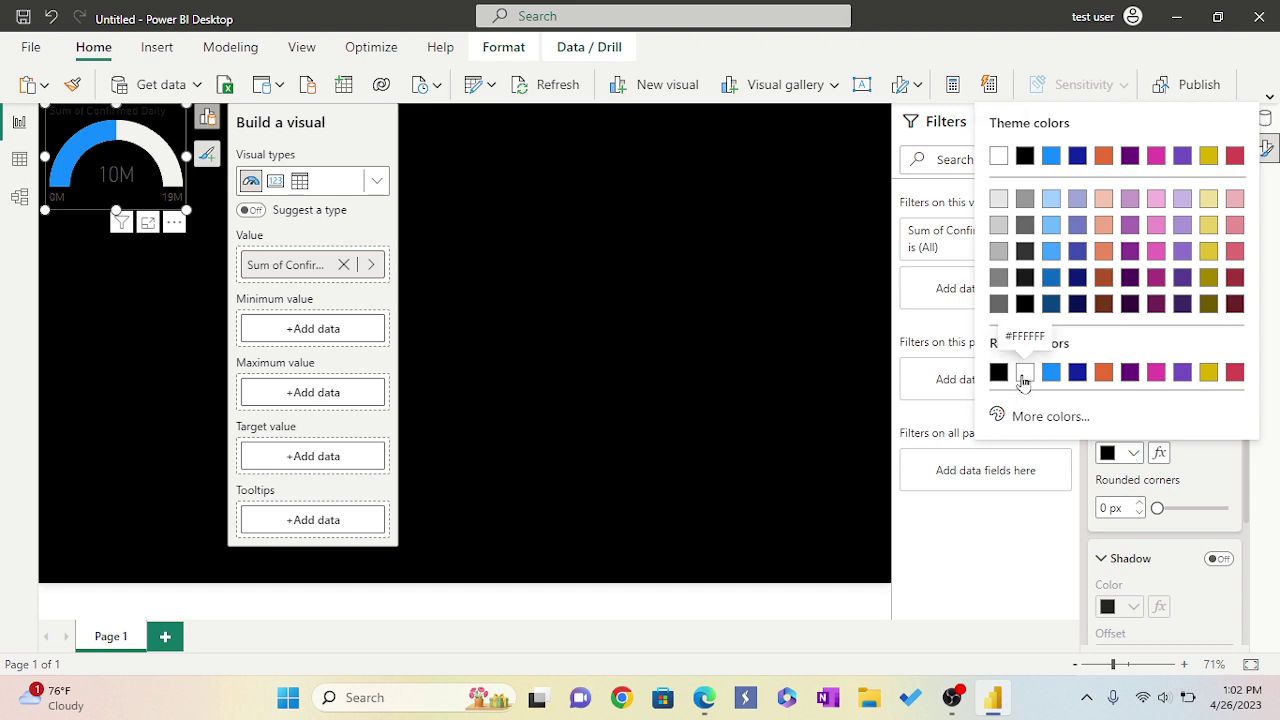
pyautogui.click(1022, 376)
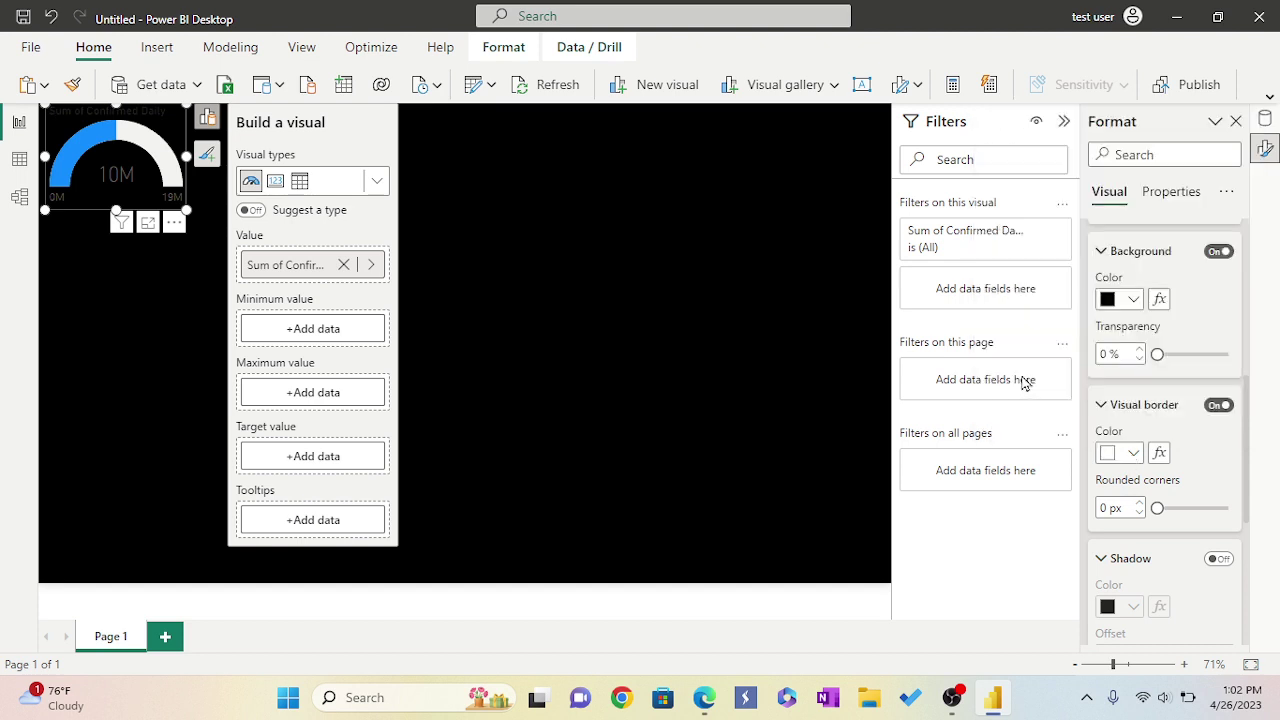
# Turn on the gauge's shadow and set the shadow color to light grey
pyautogui.scroll(-2, 1165, 448)
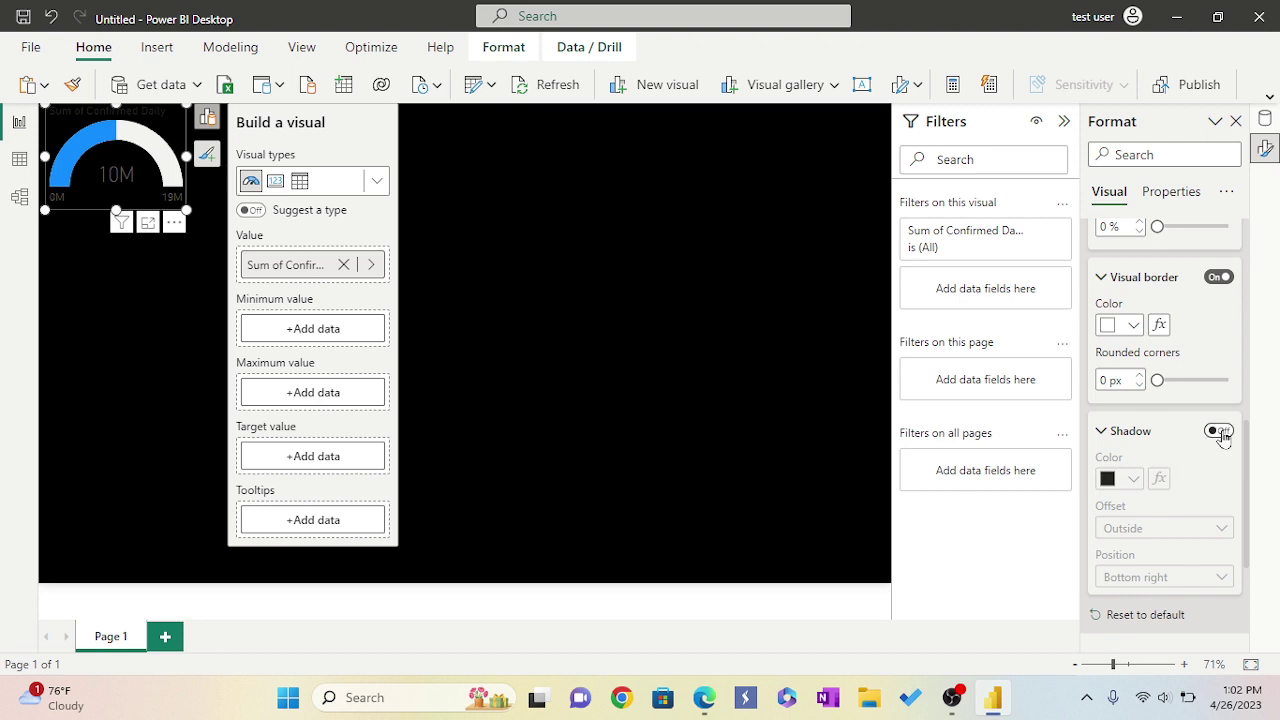
pyautogui.click(1219, 431)
pyautogui.scroll(-1, 1197, 438)
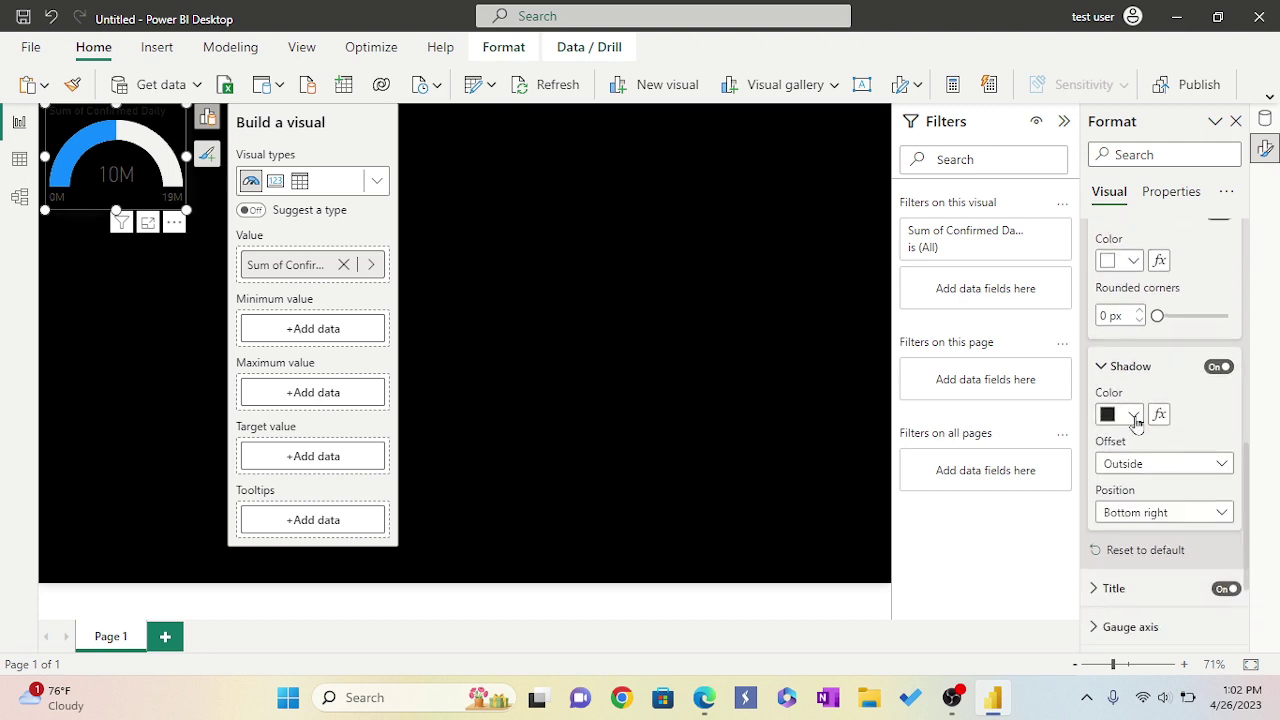
pyautogui.click(1133, 416)
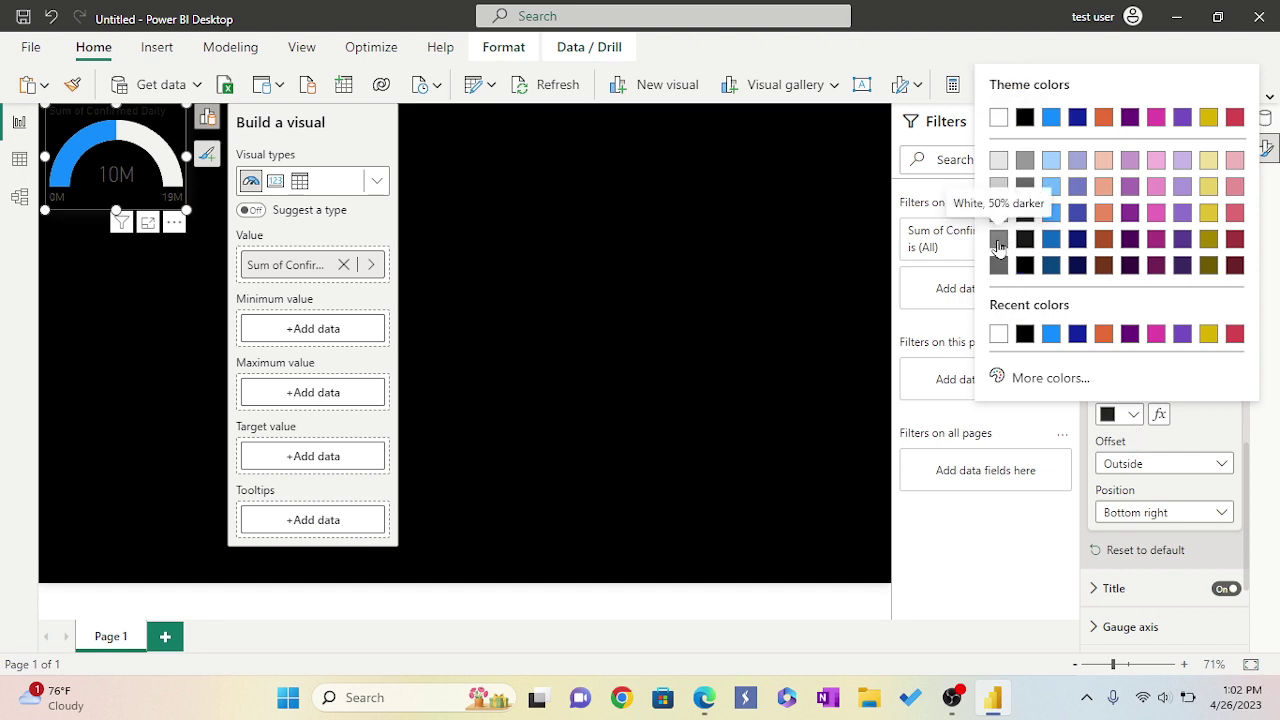
pyautogui.click(998, 187)
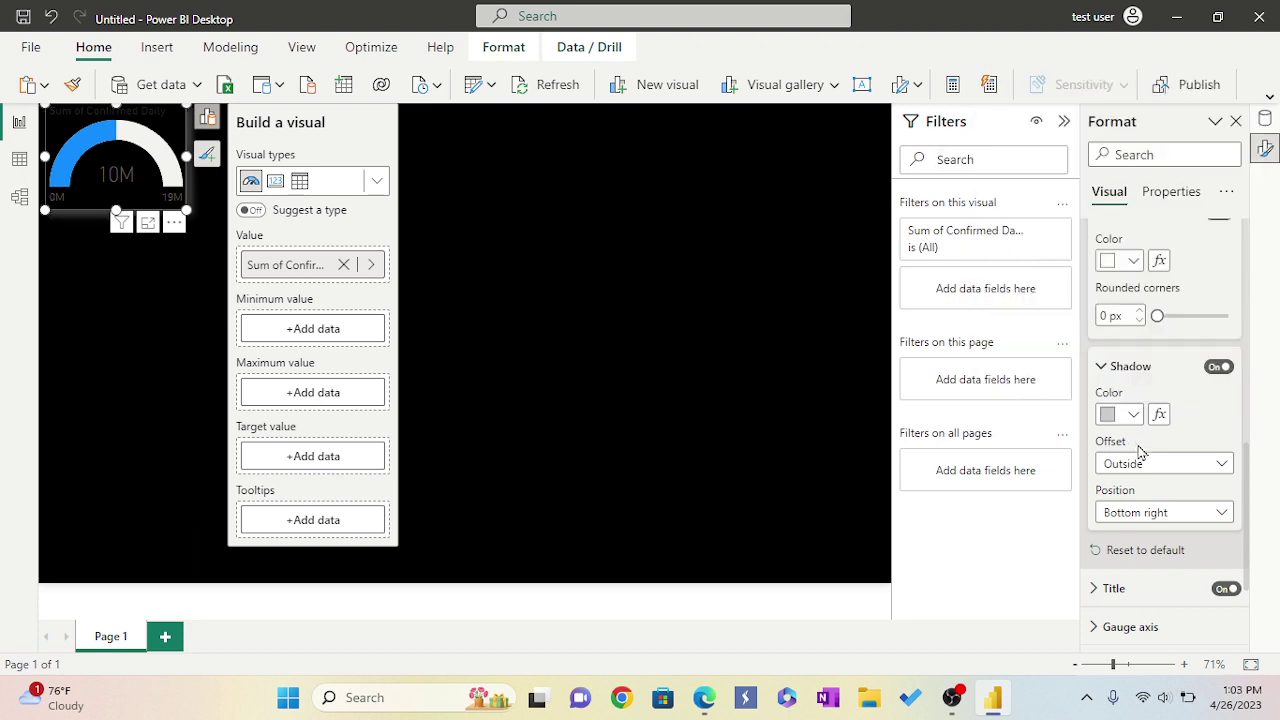
# Expand the gauge's title options and move the gauge slightly down from the canvas's upper edge
pyautogui.scroll(-3, 1150, 455)
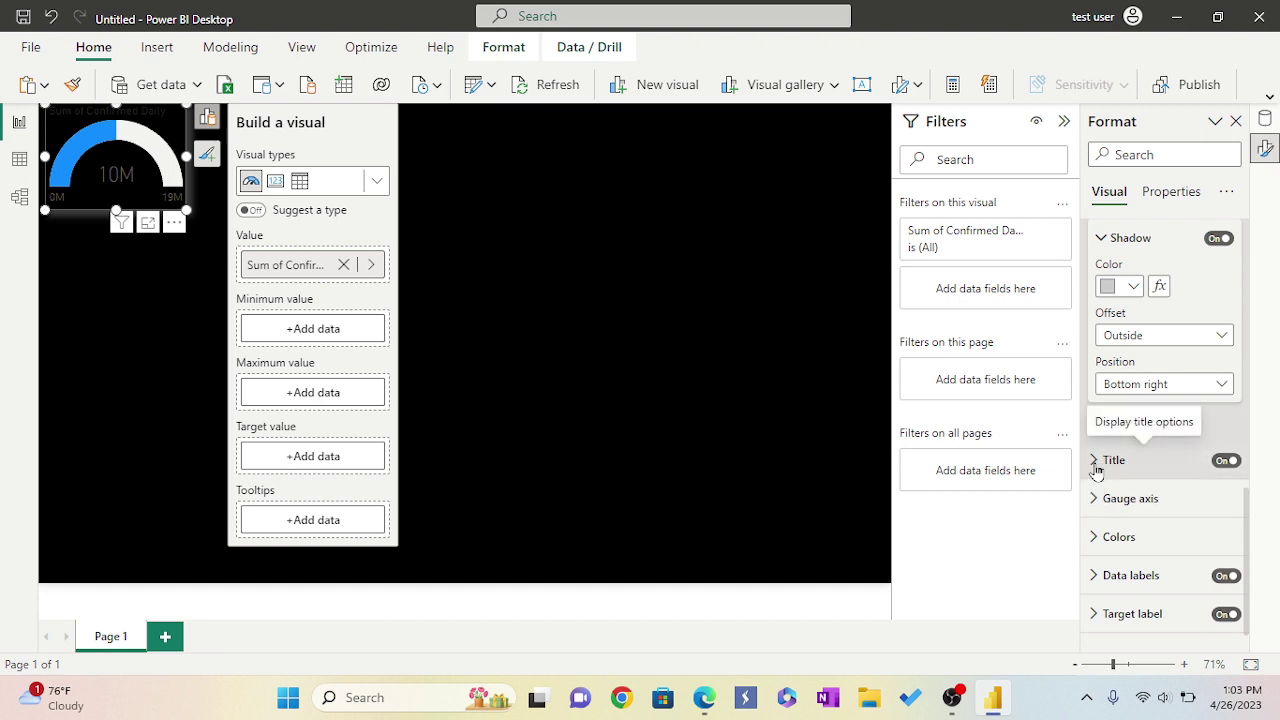
pyautogui.click(1097, 462)
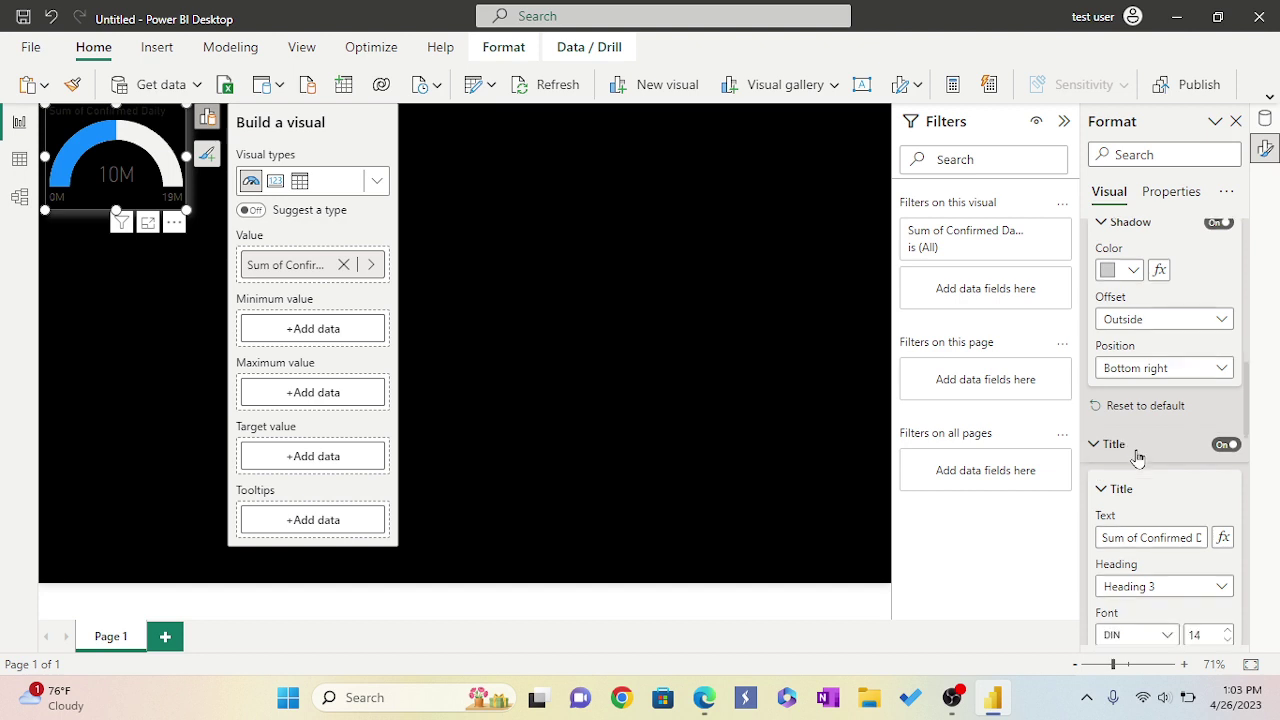
pyautogui.scroll(-1, 1130, 420)
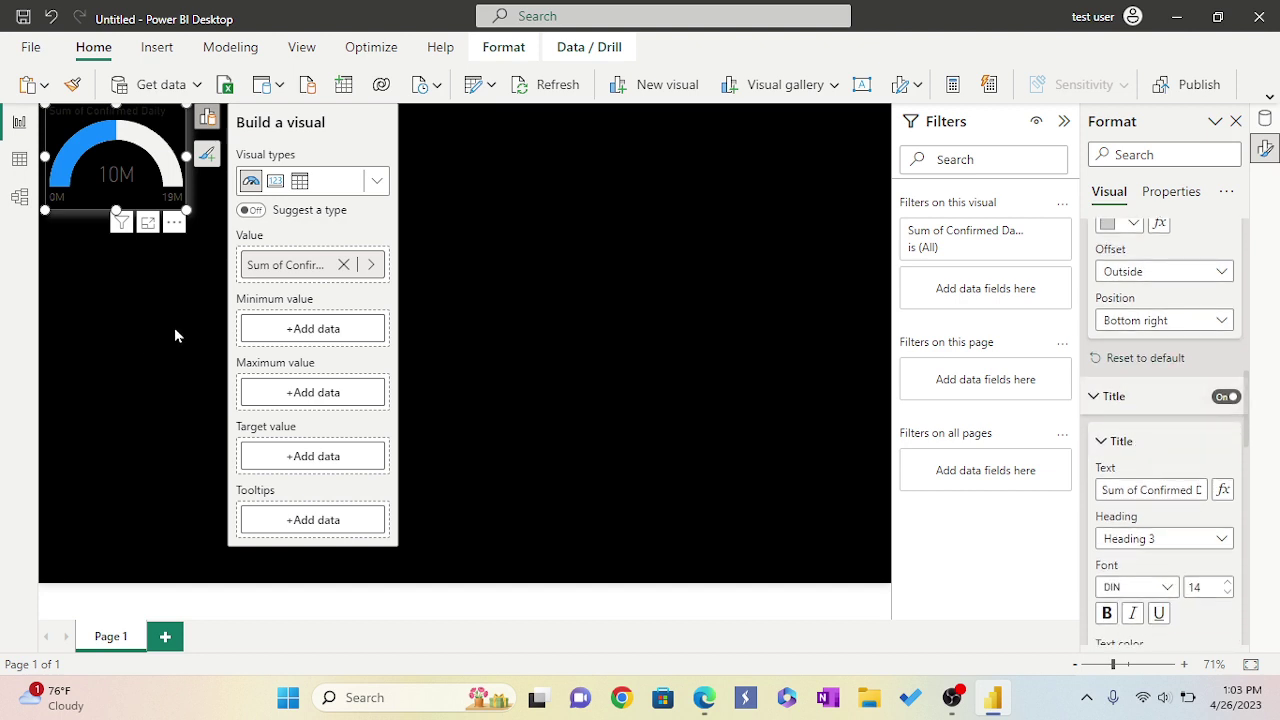
pyautogui.moveTo(157, 122); pyautogui.dragTo(162, 160)
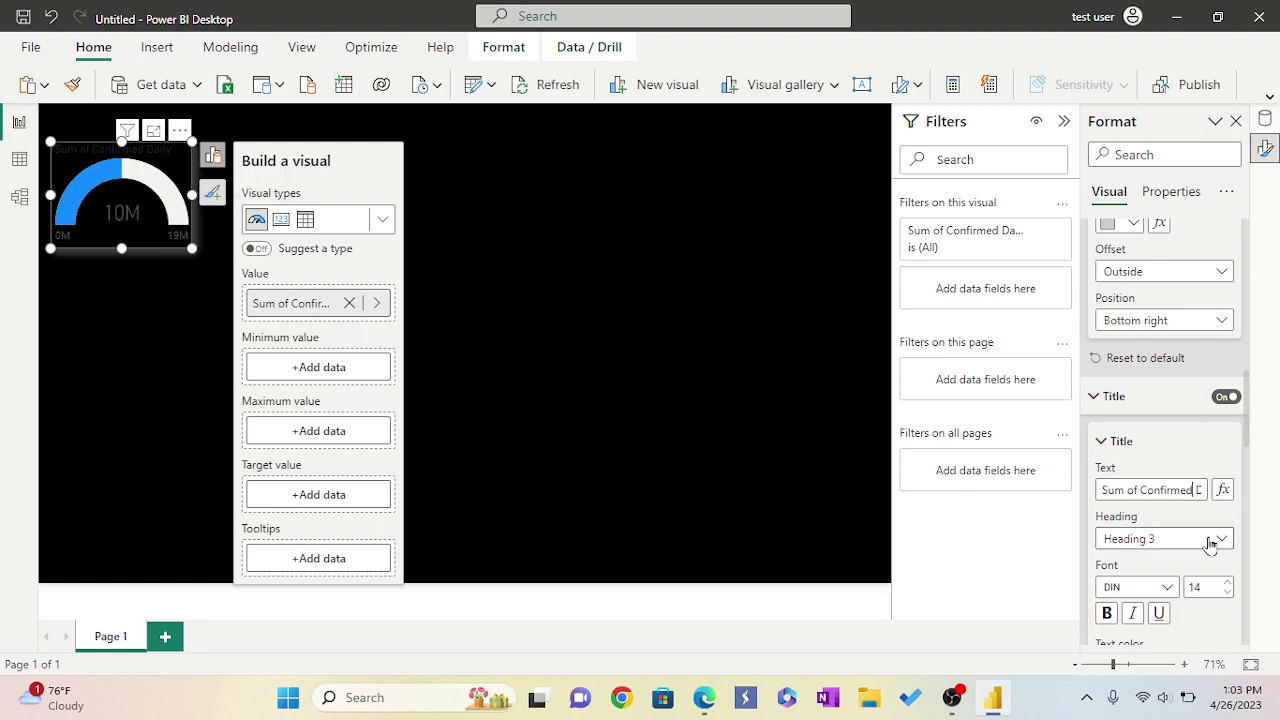
# Replace the gauge's title text with "Total Cases"
pyautogui.press('BackSpace')
pyautogui.press('BackSpace')
pyautogui.press('BackSpace')
pyautogui.press('BackSpace')
pyautogui.press('BackSpace')
pyautogui.press('BackSpace')
pyautogui.press('BackSpace')
pyautogui.press('BackSpace')
pyautogui.press('BackSpace')
pyautogui.press('BackSpace')
pyautogui.press('BackSpace')
pyautogui.press('BackSpace')
pyautogui.press('BackSpace')
pyautogui.press('BackSpace')
pyautogui.press('BackSpace')
pyautogui.press('BackSpace')
pyautogui.press('BackSpace')
pyautogui.press('BackSpace')
pyautogui.press('BackSpace')
pyautogui.press('BackSpace')
pyautogui.press('BackSpace')
pyautogui.press('BackSpace')
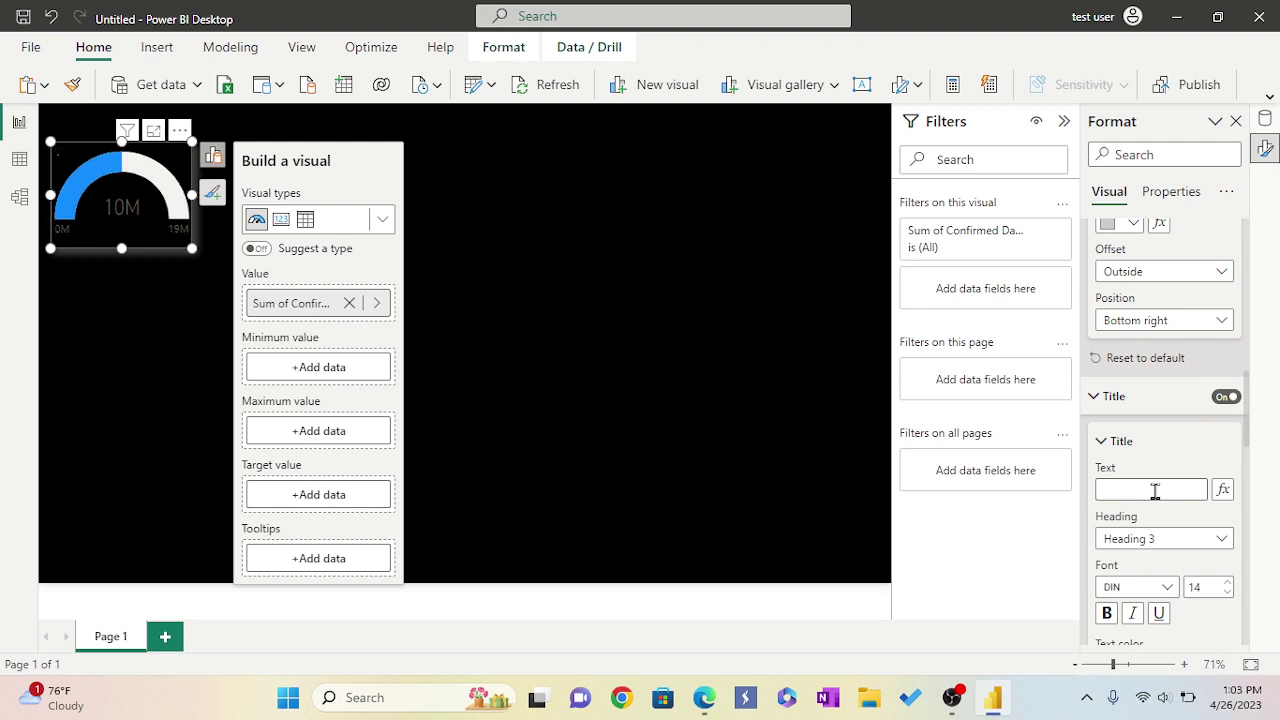
pyautogui.write('Total Cases')
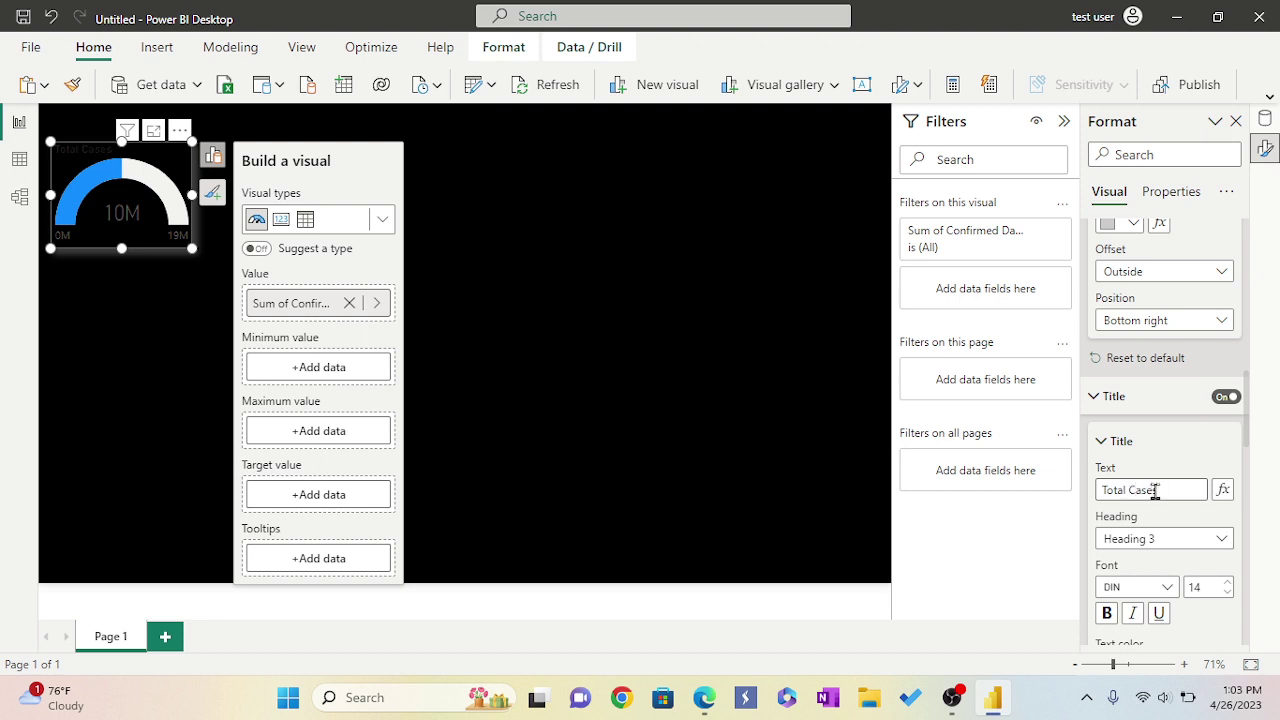
# Set the gauge title's font size to 15 and make it bold
pyautogui.scroll(-1, 1194, 523)
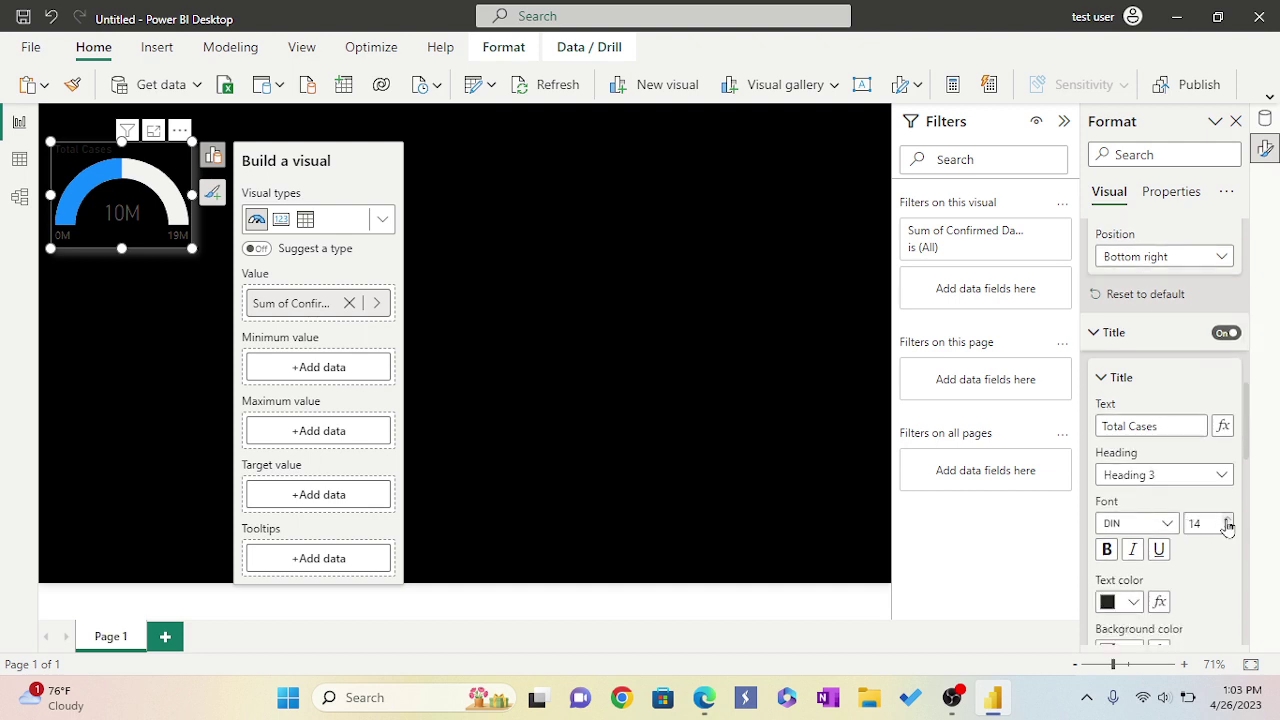
pyautogui.click(1227, 519)
pyautogui.click(1106, 550)
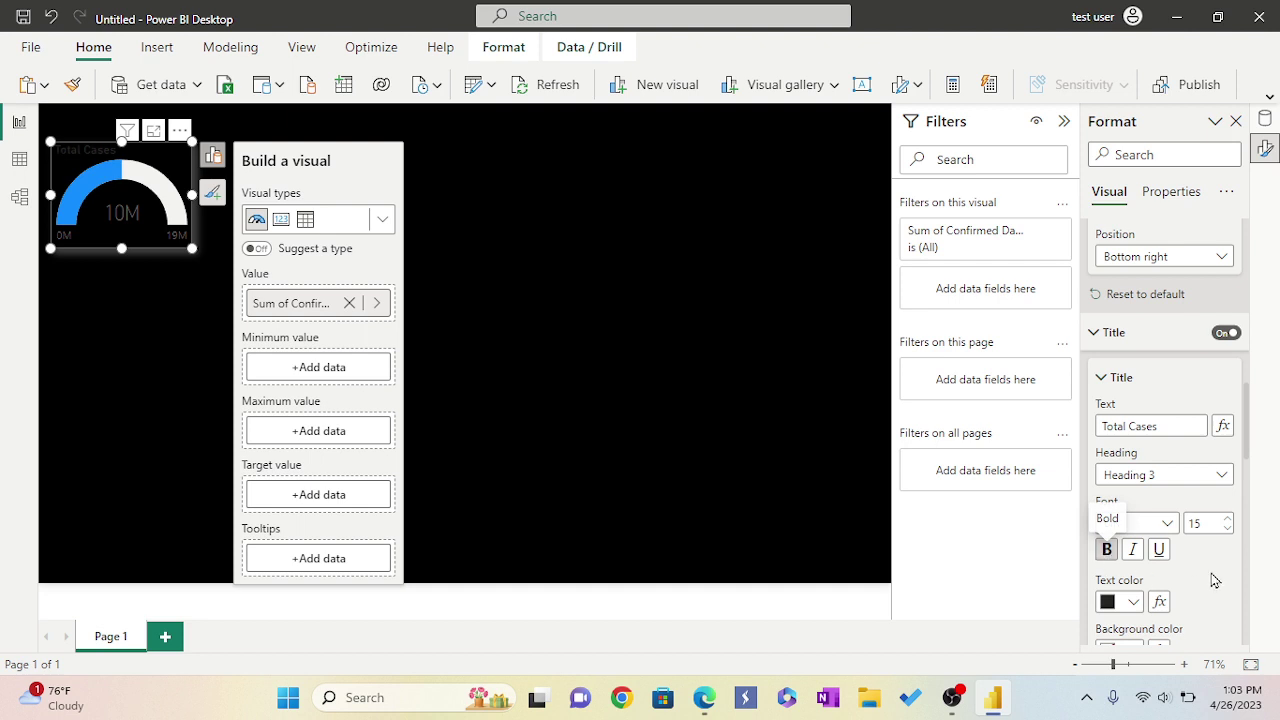
# Set the gauge title's text color to white and center the title horizontally
pyautogui.scroll(-1, 1108, 545)
pyautogui.click(1134, 541)
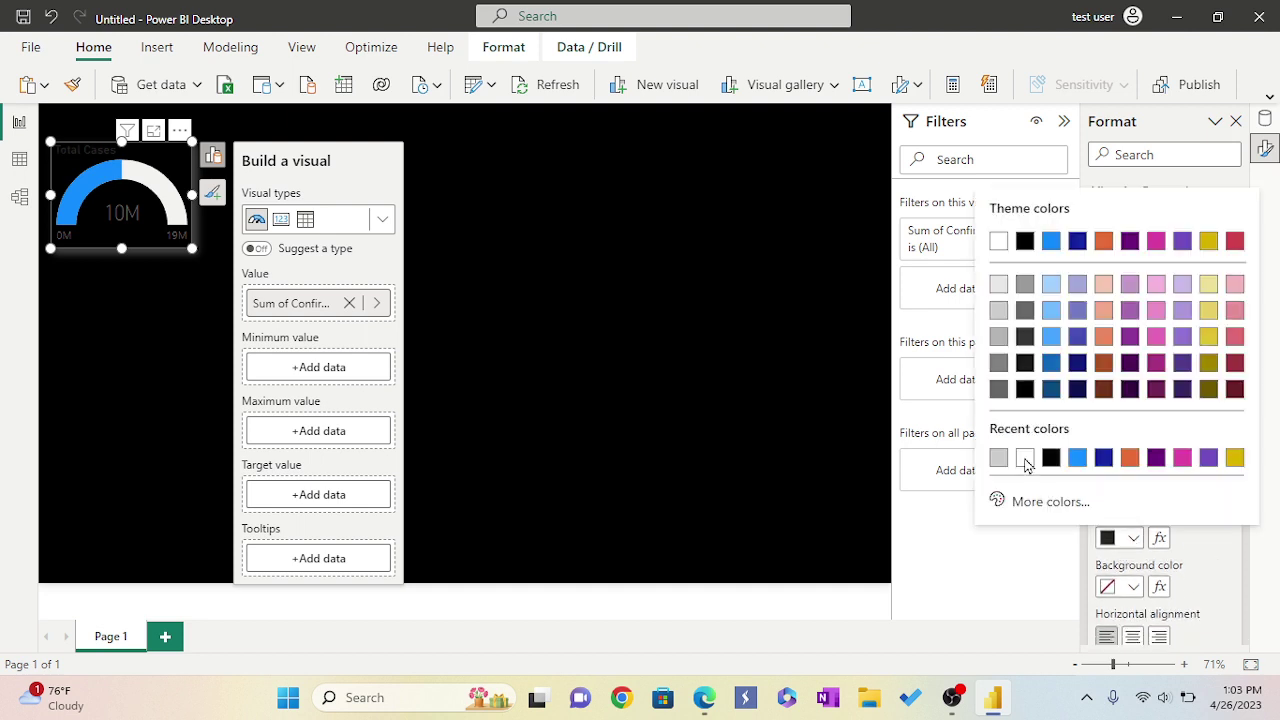
pyautogui.click(1028, 462)
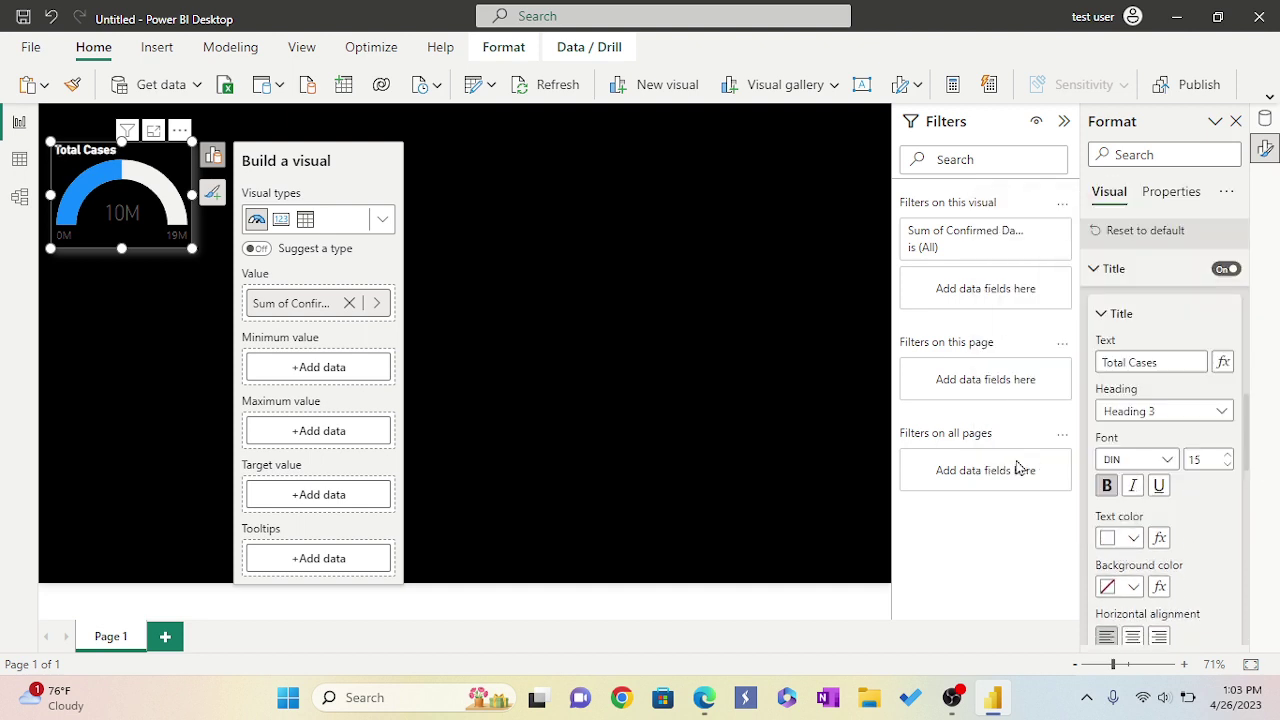
pyautogui.click(1133, 638)
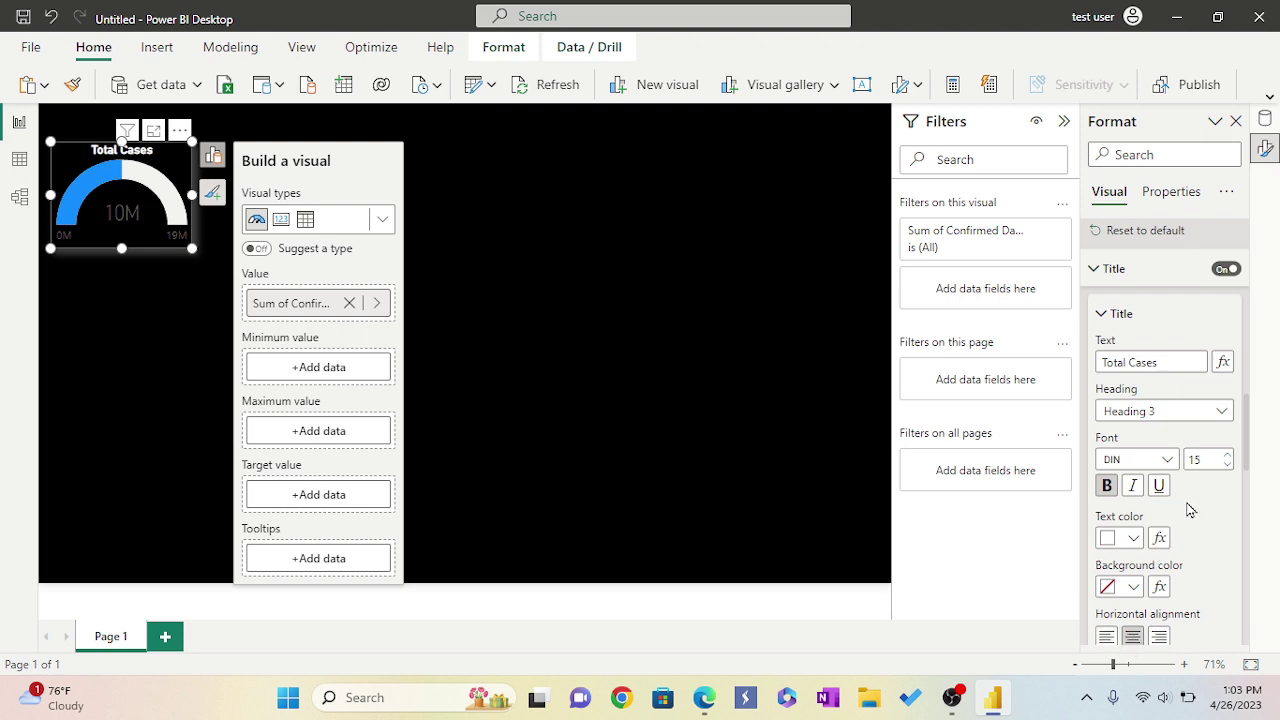
# Increase the gauge title's font size to 18
pyautogui.click(1228, 455)
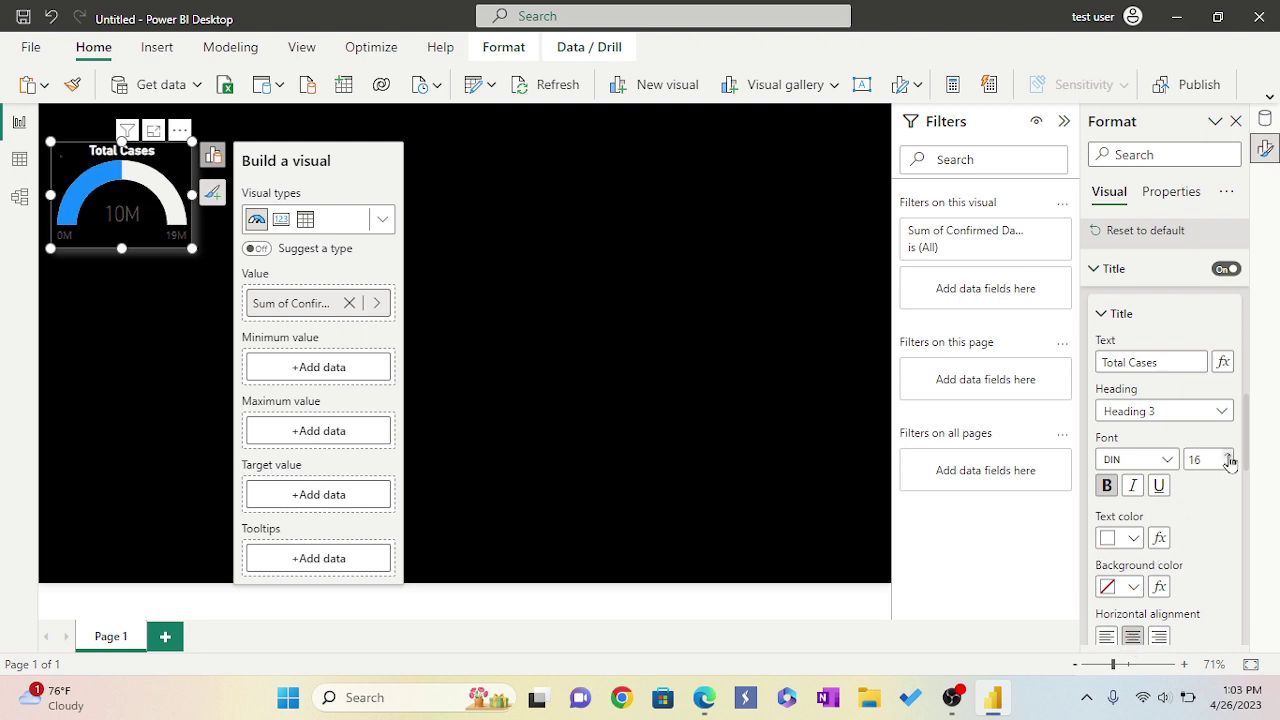
pyautogui.click(1228, 455)
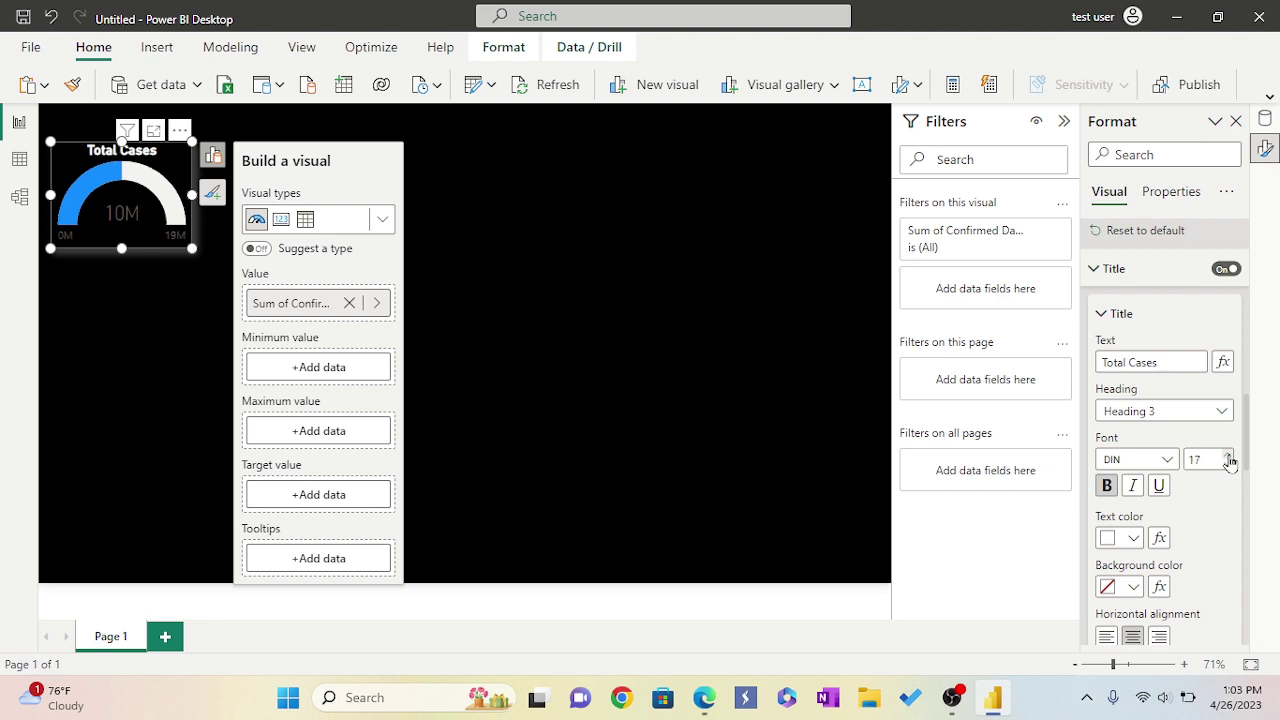
pyautogui.click(1228, 455)
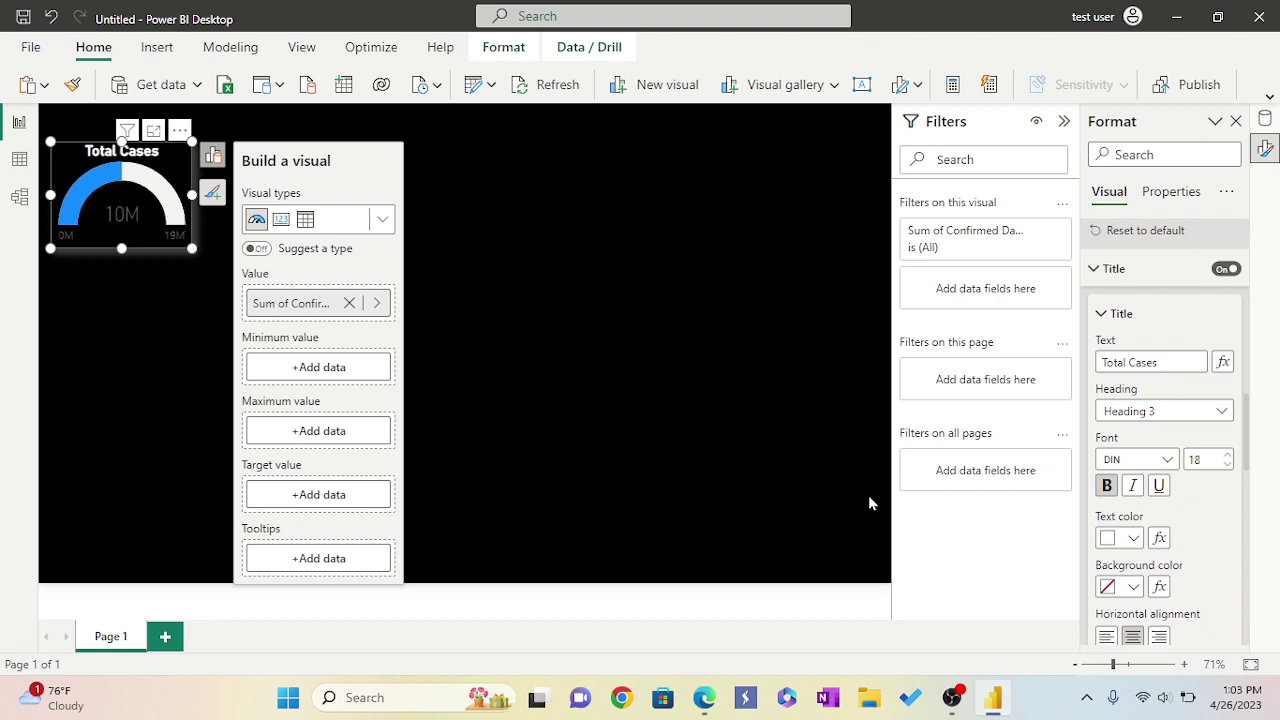
# Try light grey and white as the gauge title's background color, and restore it to No Fill
pyautogui.scroll(-1, 1165, 521)
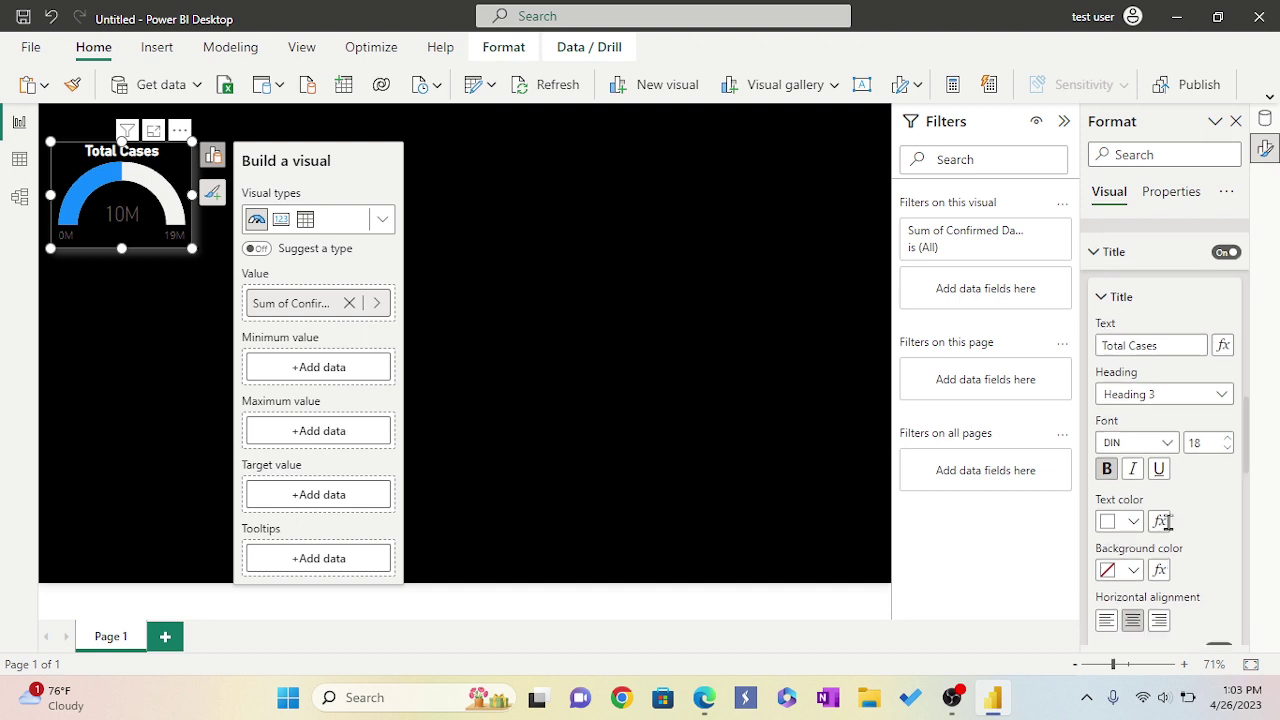
pyautogui.scroll(-1, 1165, 521)
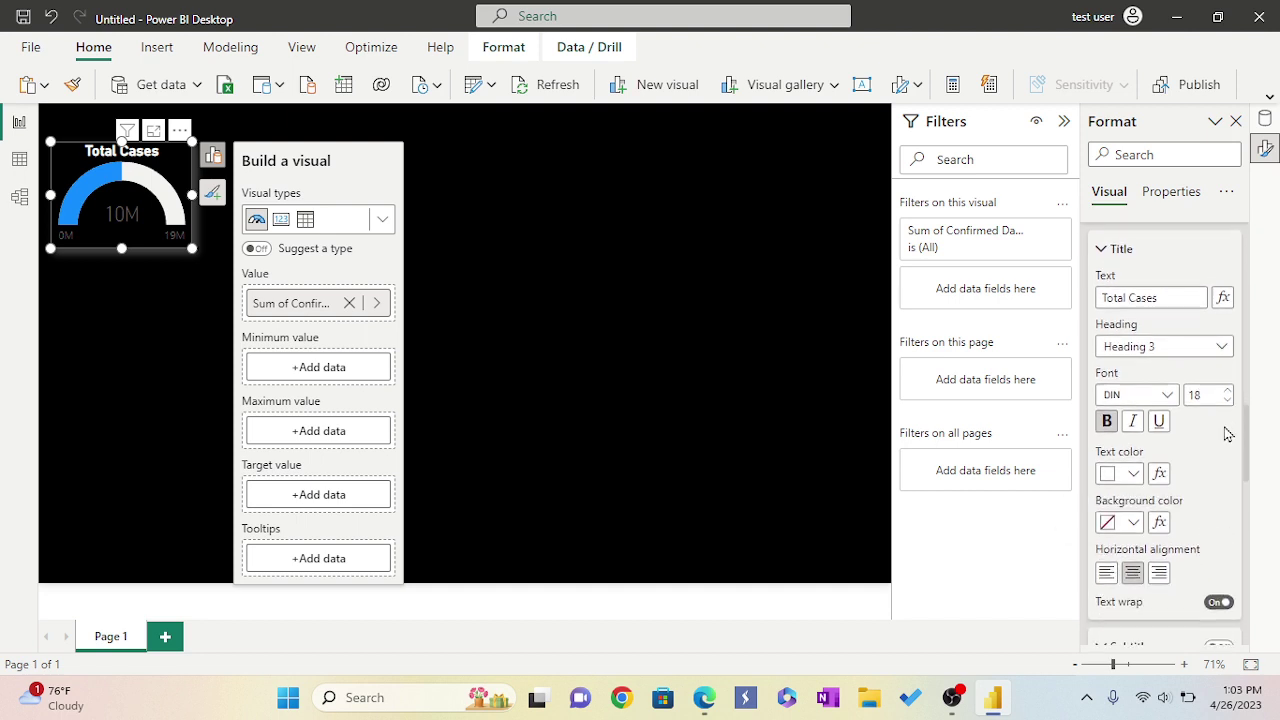
pyautogui.scroll(-1, 1228, 433)
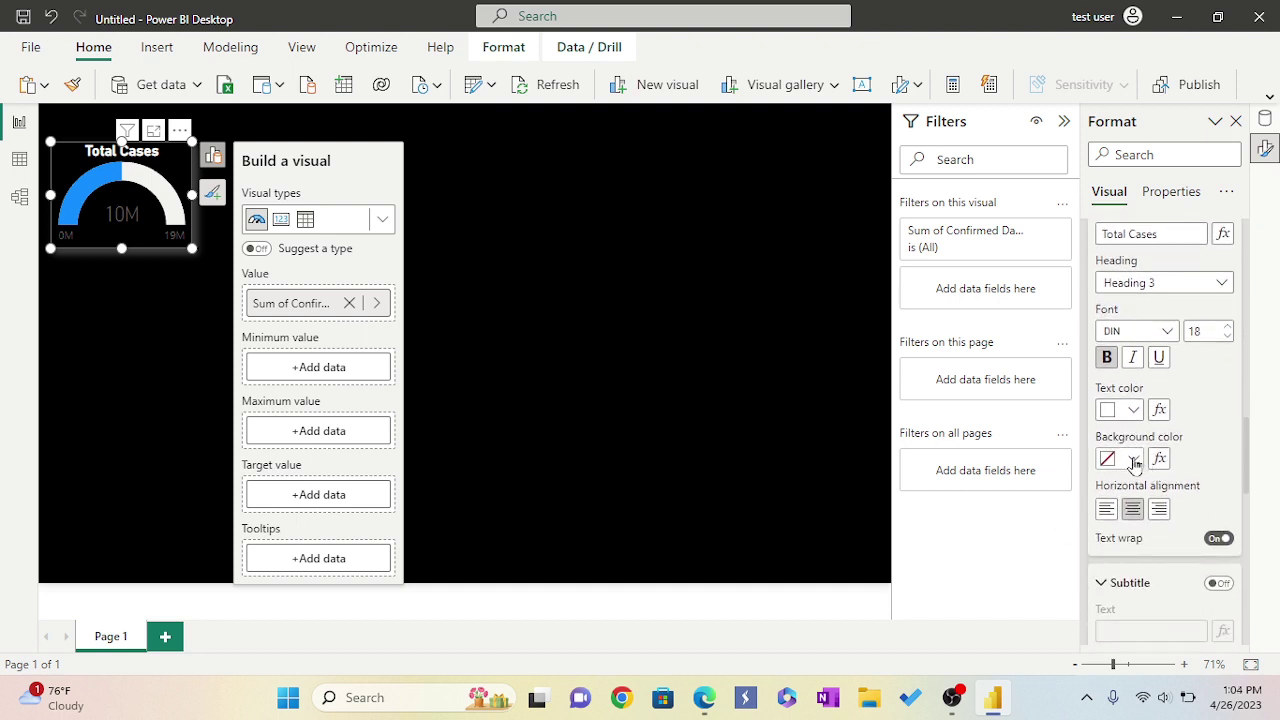
pyautogui.click(1134, 460)
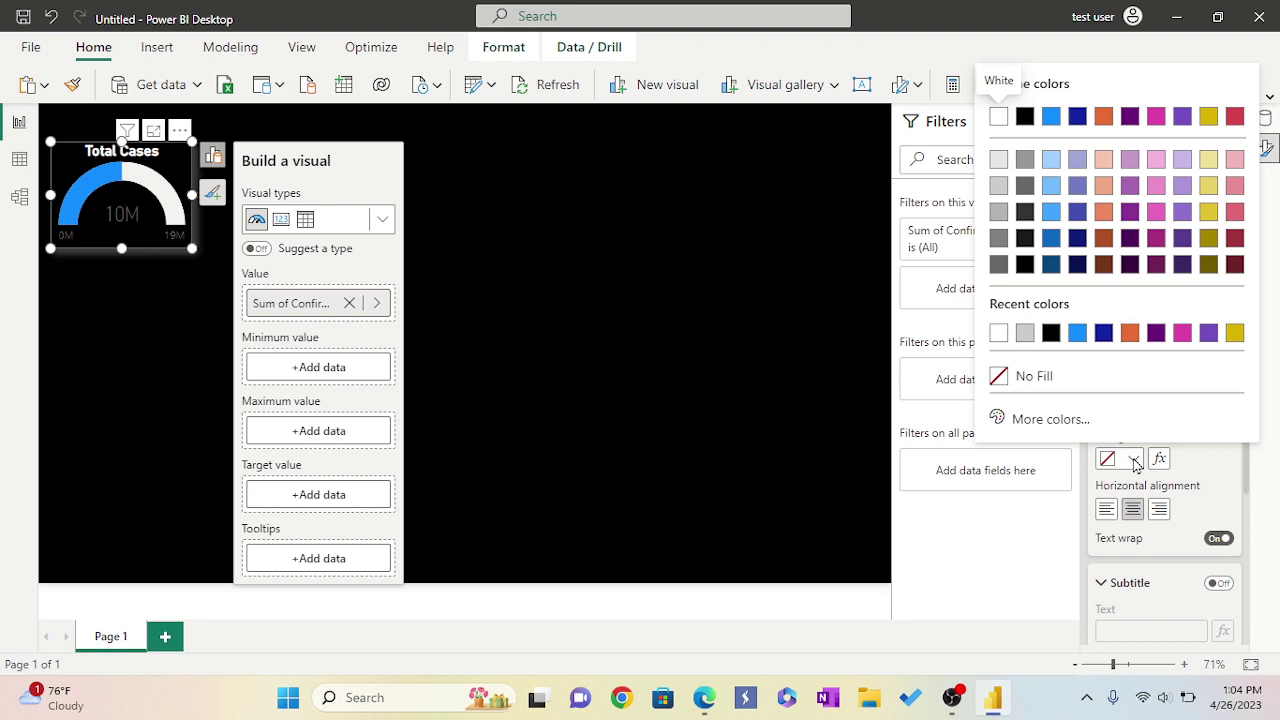
pyautogui.click(1025, 333)
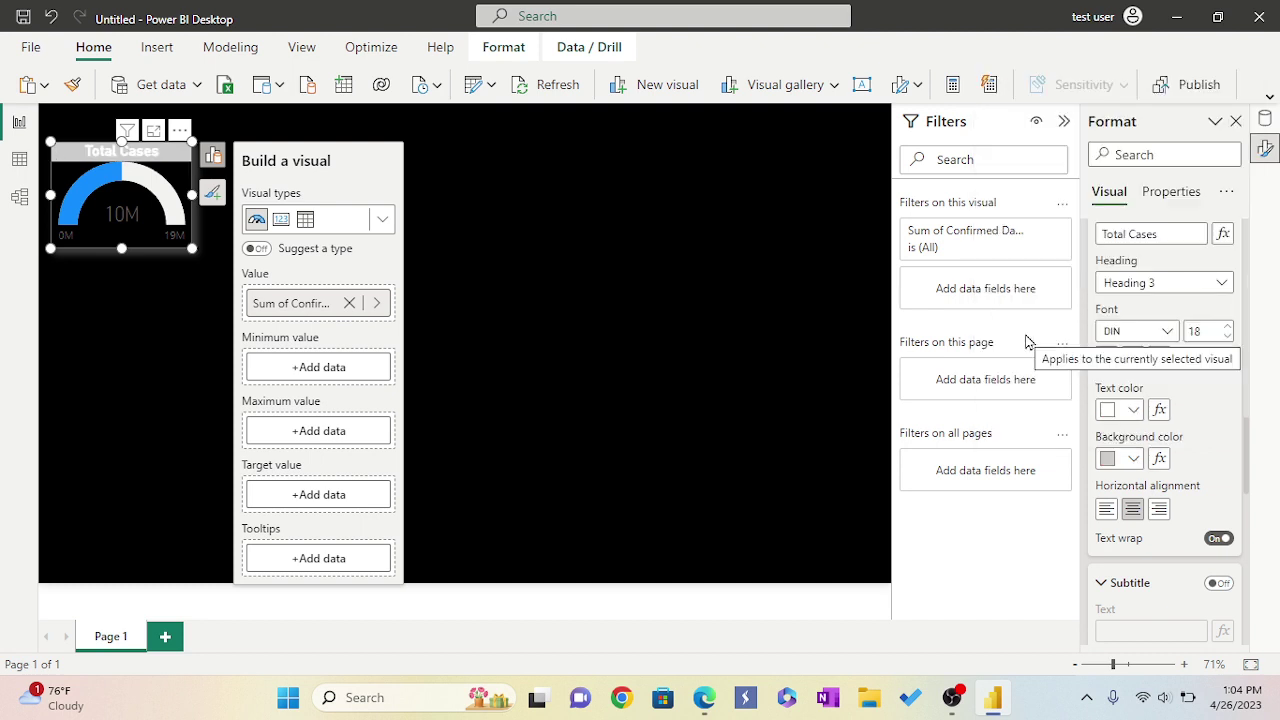
pyautogui.click(1134, 459)
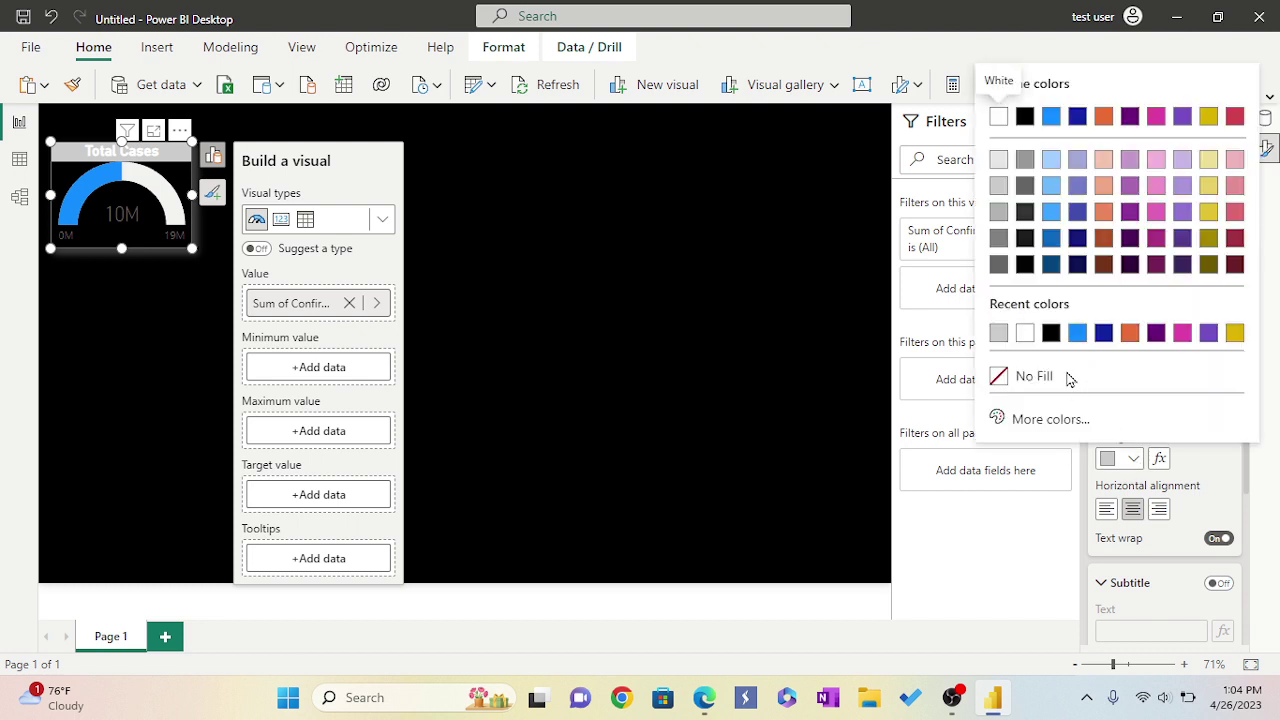
pyautogui.click(1025, 334)
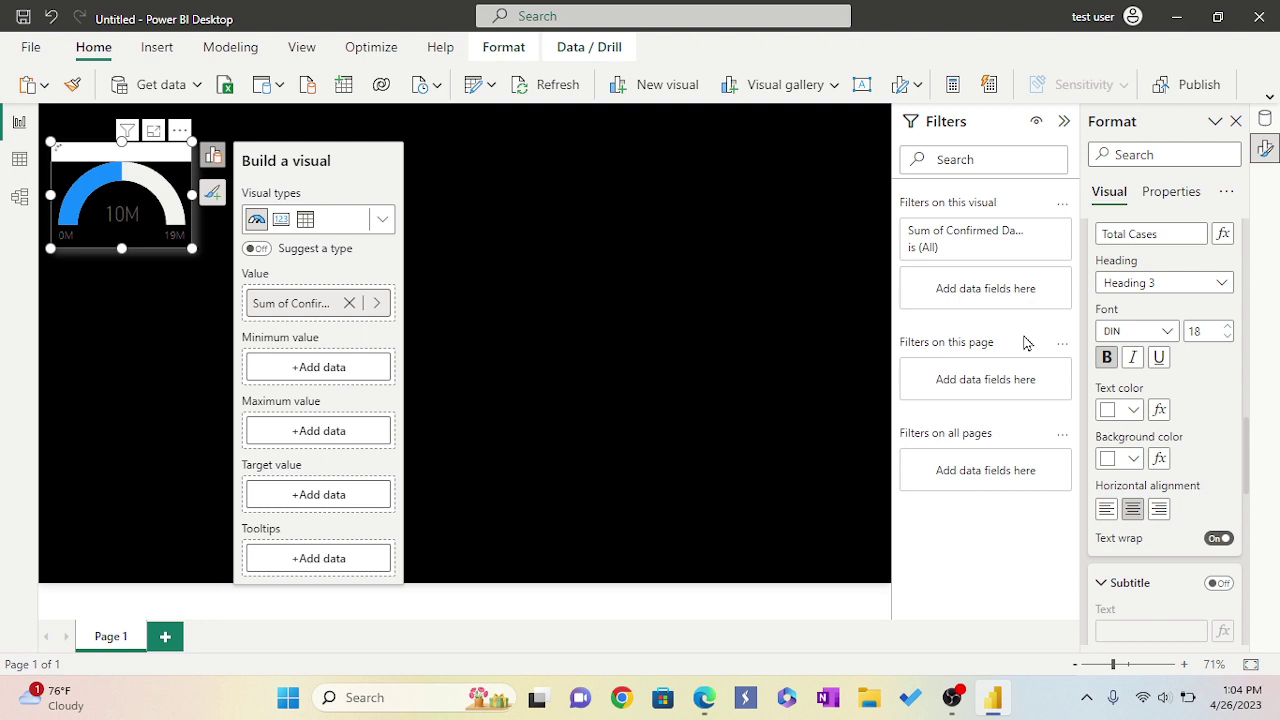
pyautogui.click(1135, 460)
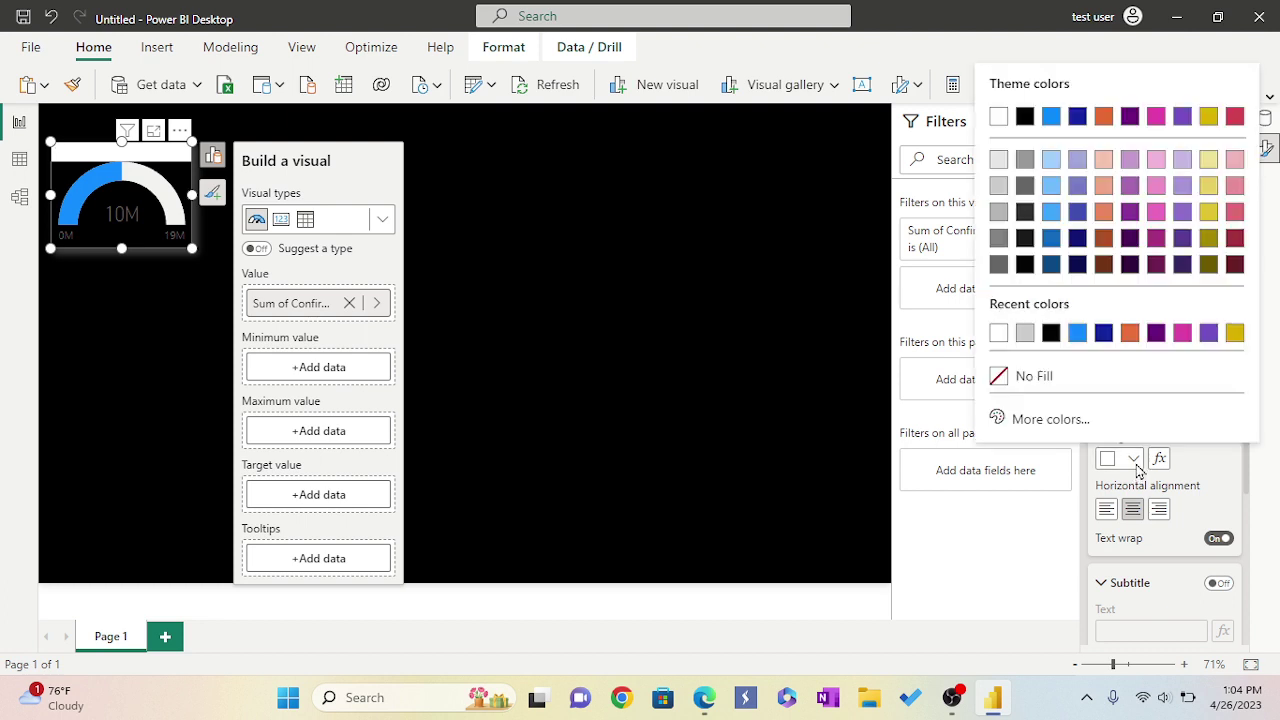
pyautogui.click(1003, 383)
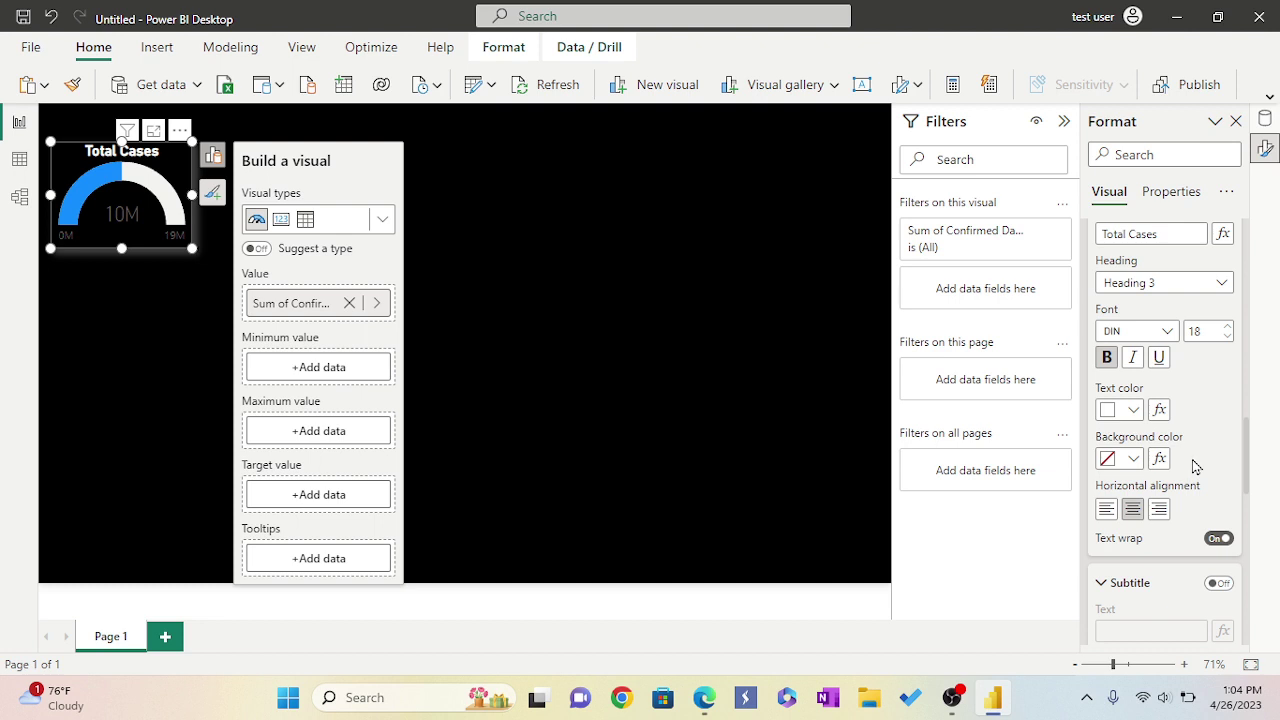
# Turn on the gauge's subtitle and clear all of its default text
pyautogui.scroll(-2, 1193, 466)
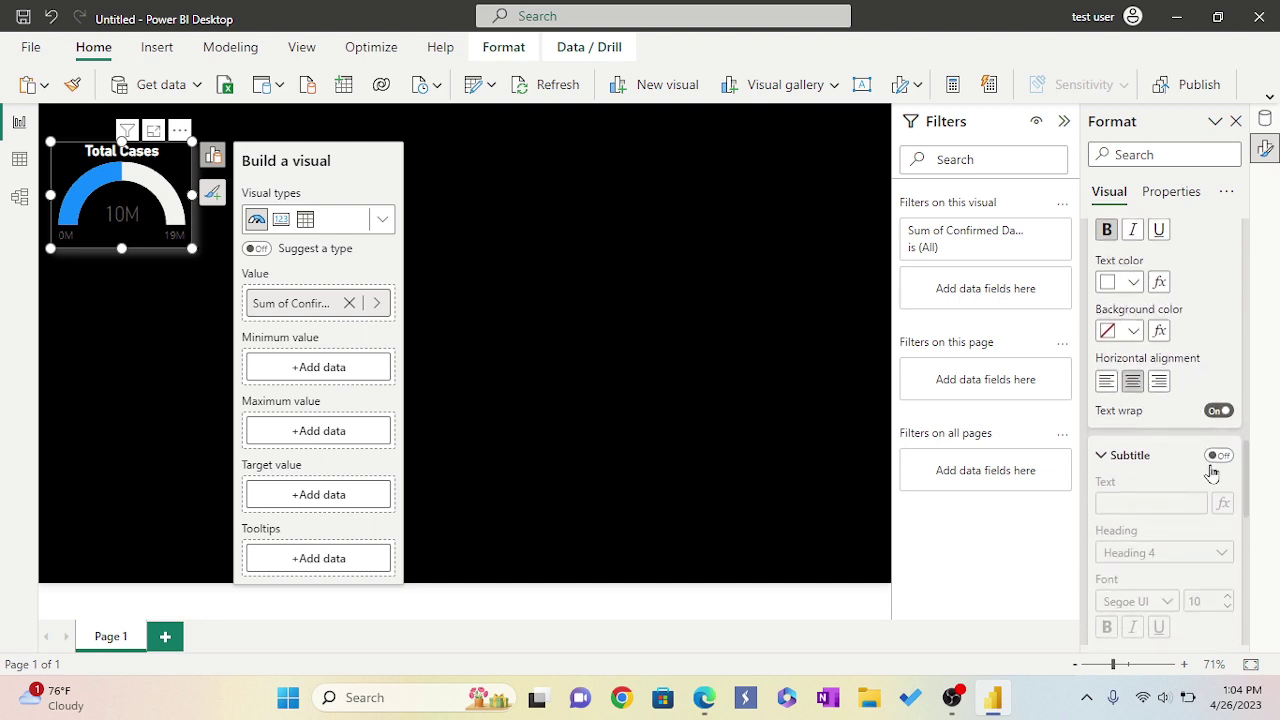
pyautogui.click(1217, 460)
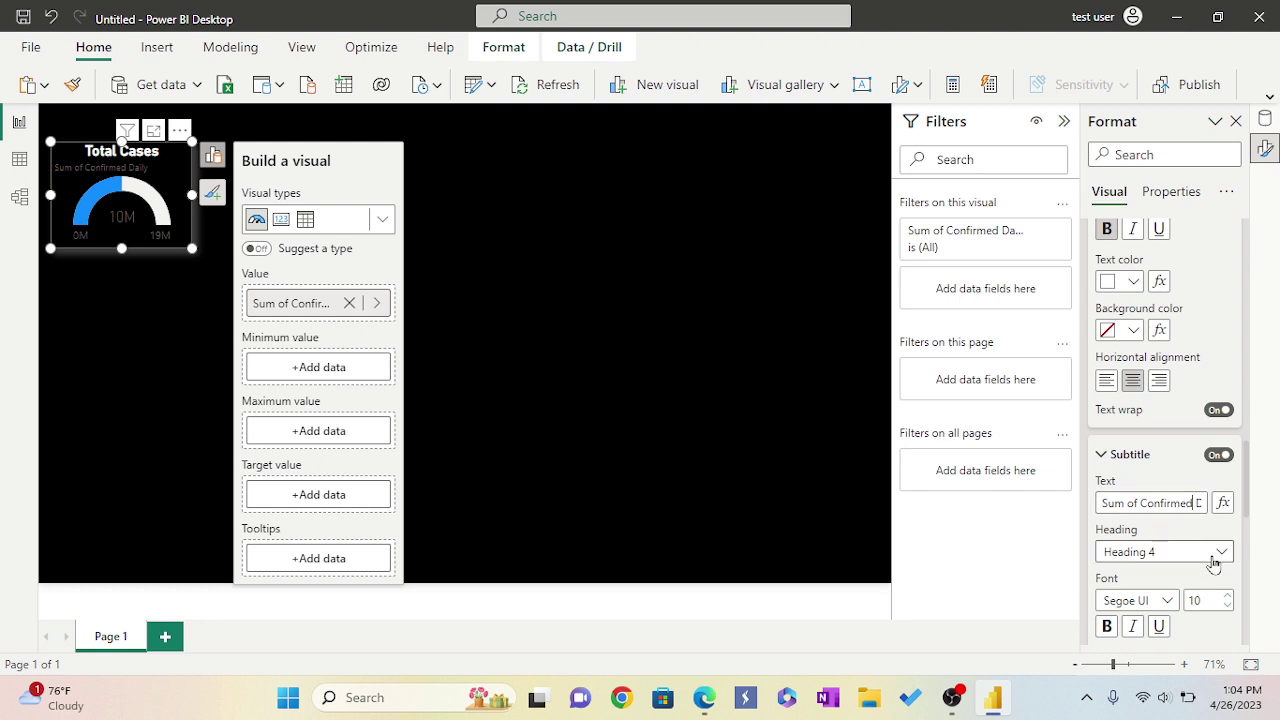
pyautogui.press('BackSpace')
pyautogui.press('BackSpace')
pyautogui.press('BackSpace')
pyautogui.press('BackSpace')
pyautogui.press('BackSpace')
pyautogui.press('BackSpace')
pyautogui.press('BackSpace')
pyautogui.press('BackSpace')
pyautogui.press('BackSpace')
pyautogui.press('BackSpace')
pyautogui.press('BackSpace')
pyautogui.press('BackSpace')
pyautogui.press('BackSpace')
pyautogui.press('BackSpace')
pyautogui.press('BackSpace')
pyautogui.press('BackSpace')
pyautogui.press('BackSpace')
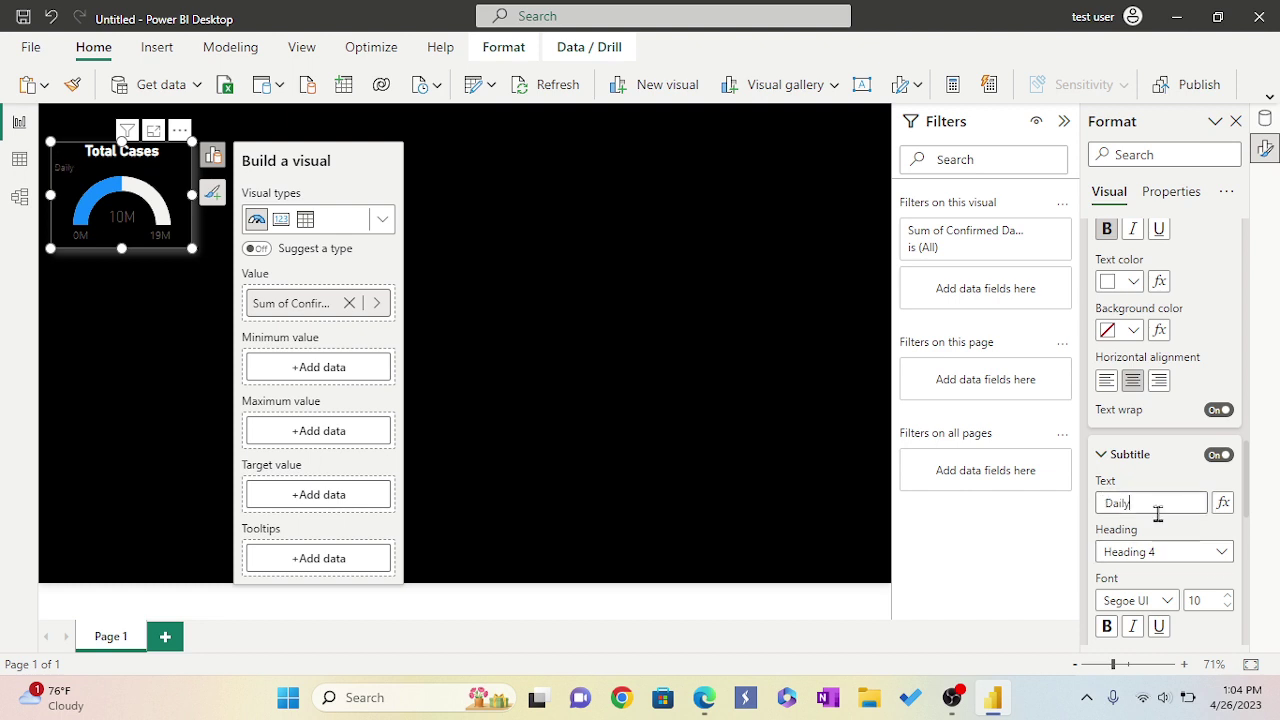
pyautogui.press('BackSpace')
pyautogui.press('BackSpace')
pyautogui.press('BackSpace')
pyautogui.press('BackSpace')
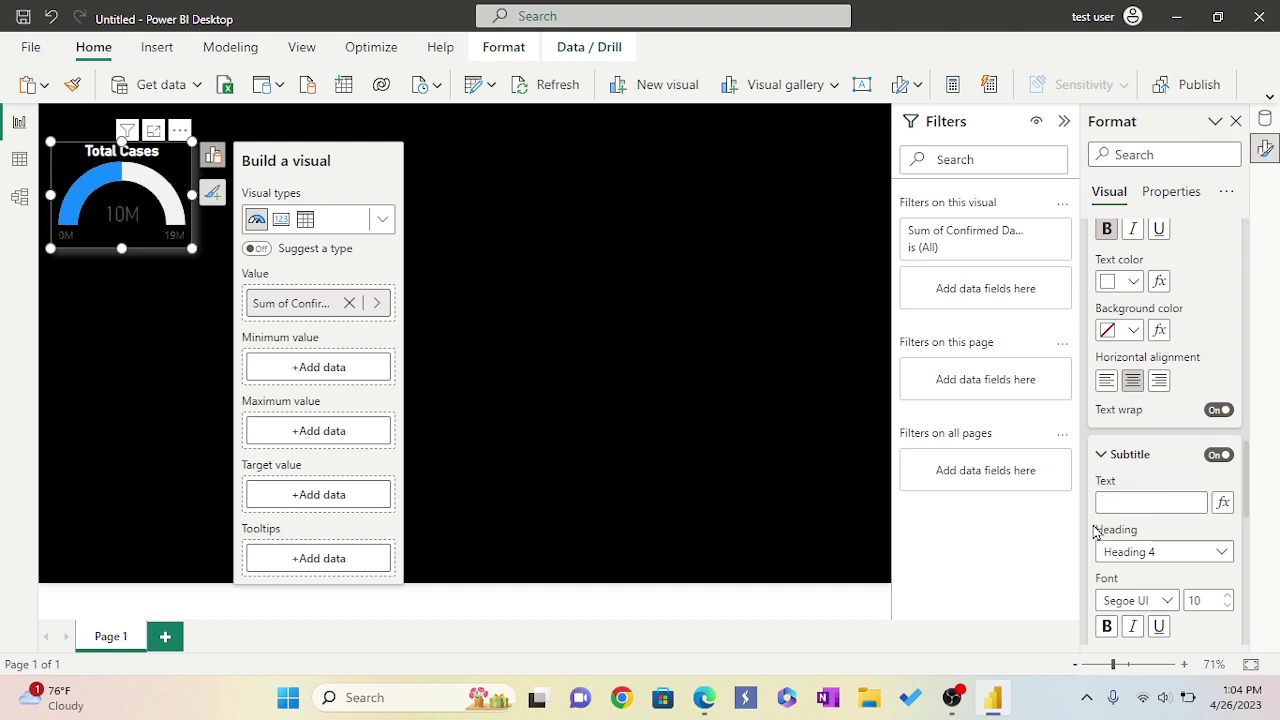
# Format the gauge's subtitle with white text, centered horizontal alignment and text wrap turned on
pyautogui.scroll(-1, 1178, 545)
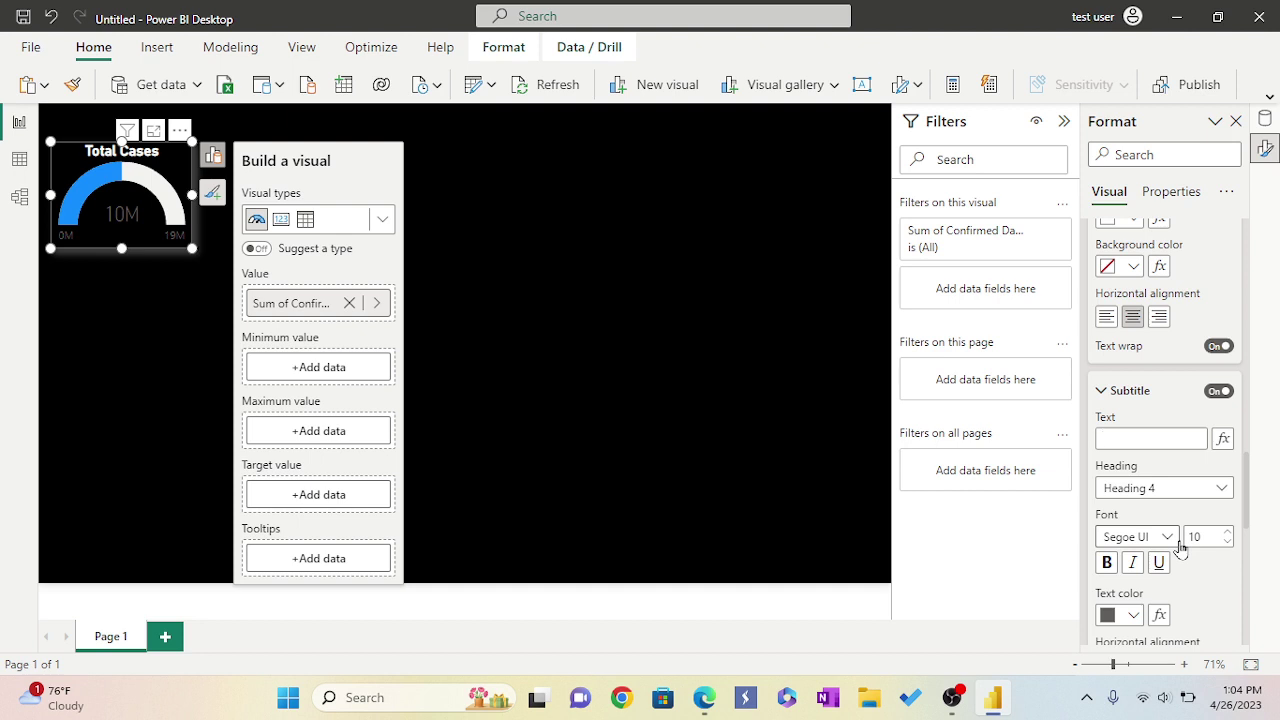
pyautogui.scroll(-2, 1180, 545)
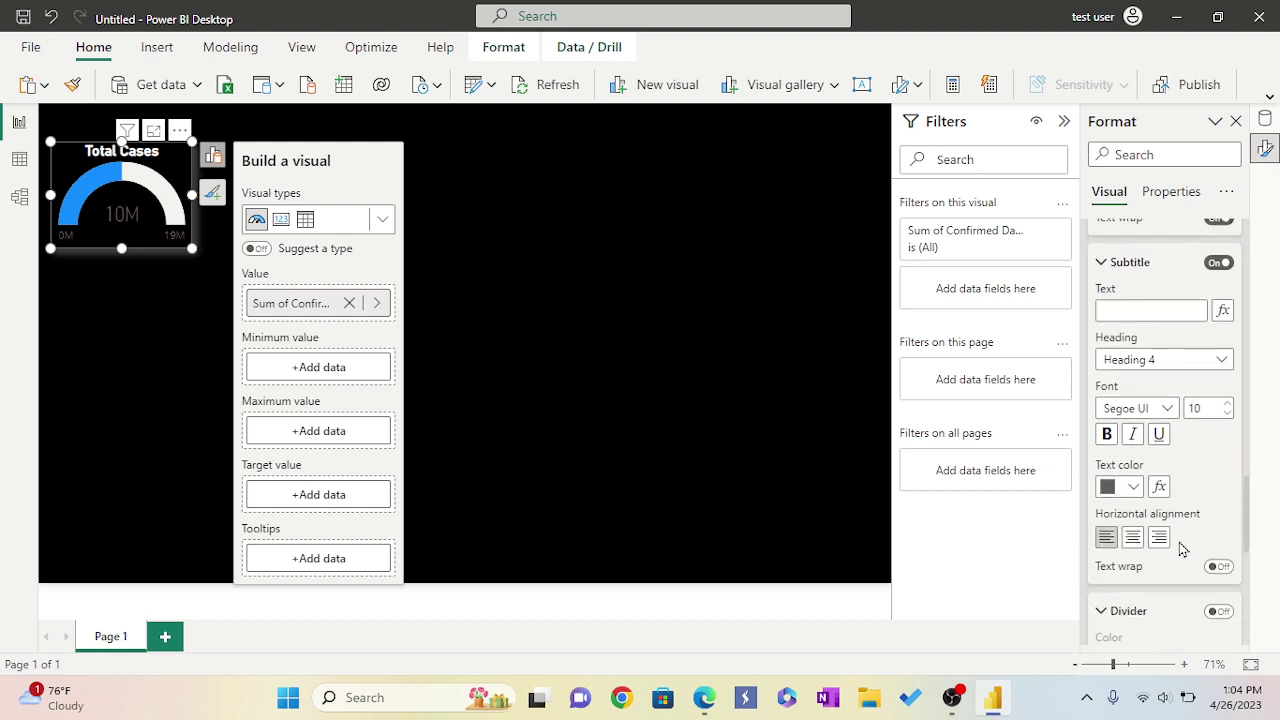
pyautogui.click(1133, 488)
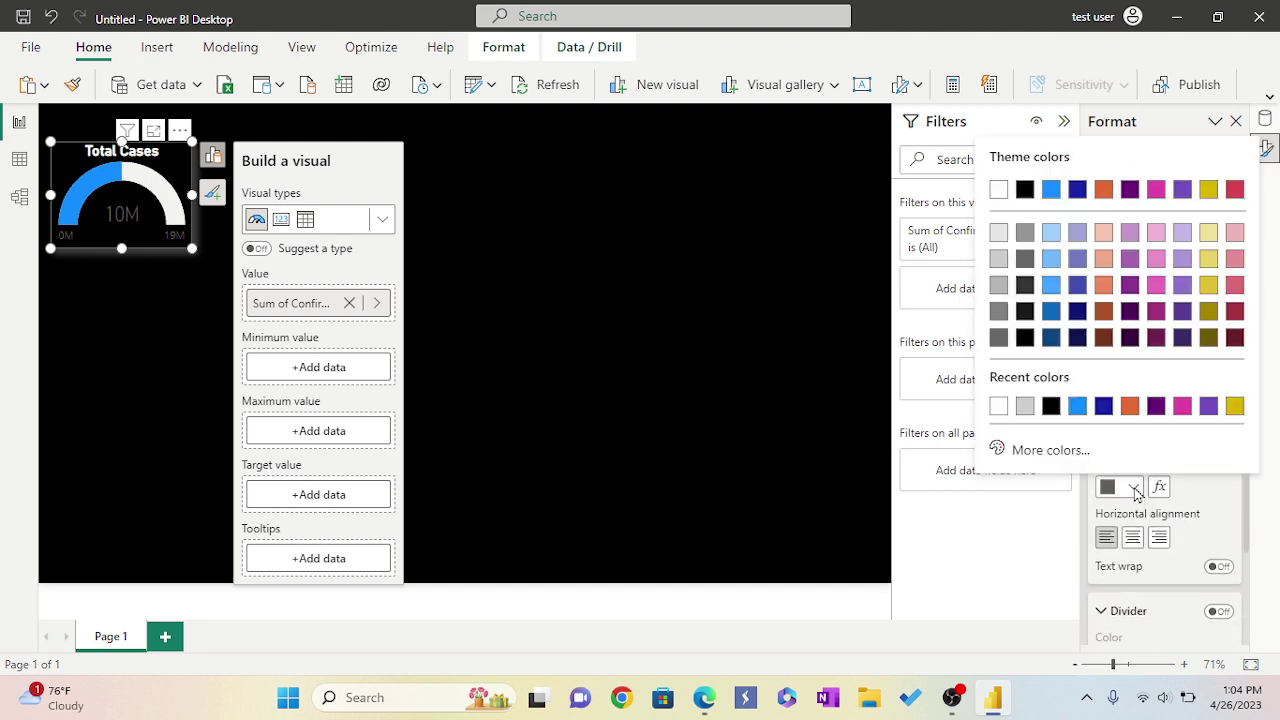
pyautogui.click(997, 408)
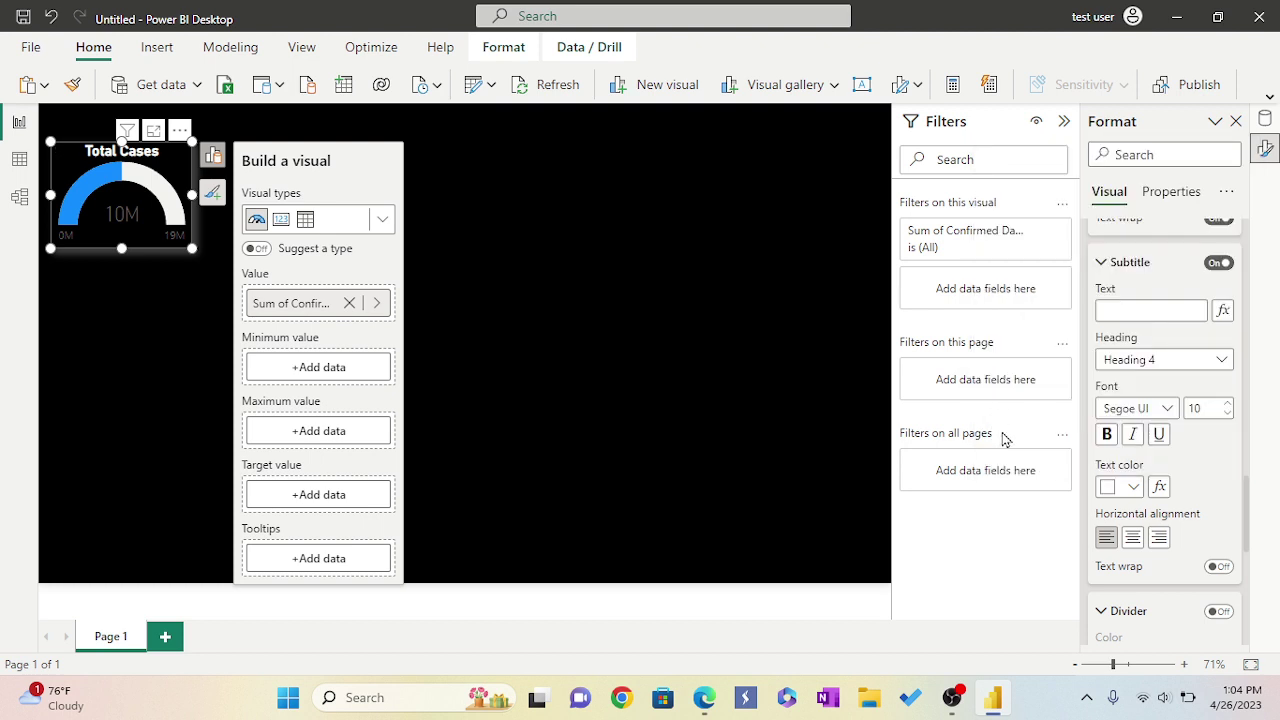
pyautogui.scroll(-1, 1183, 490)
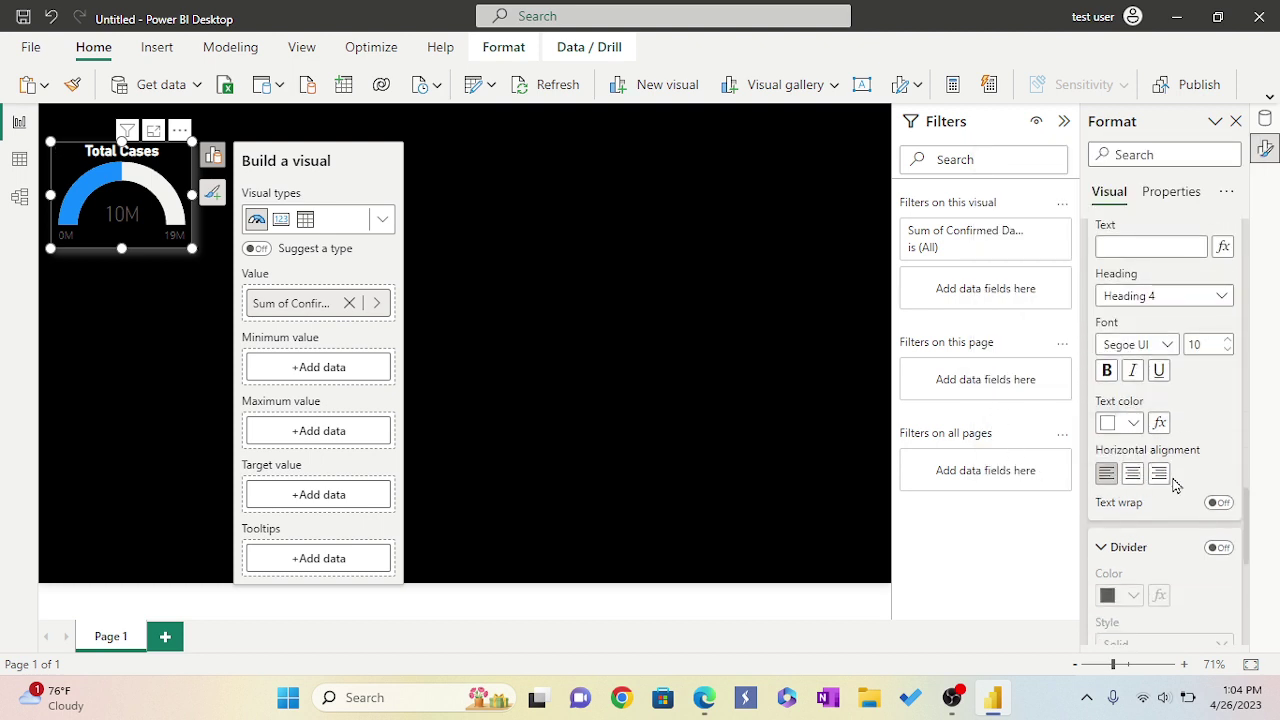
pyautogui.scroll(-1, 1175, 480)
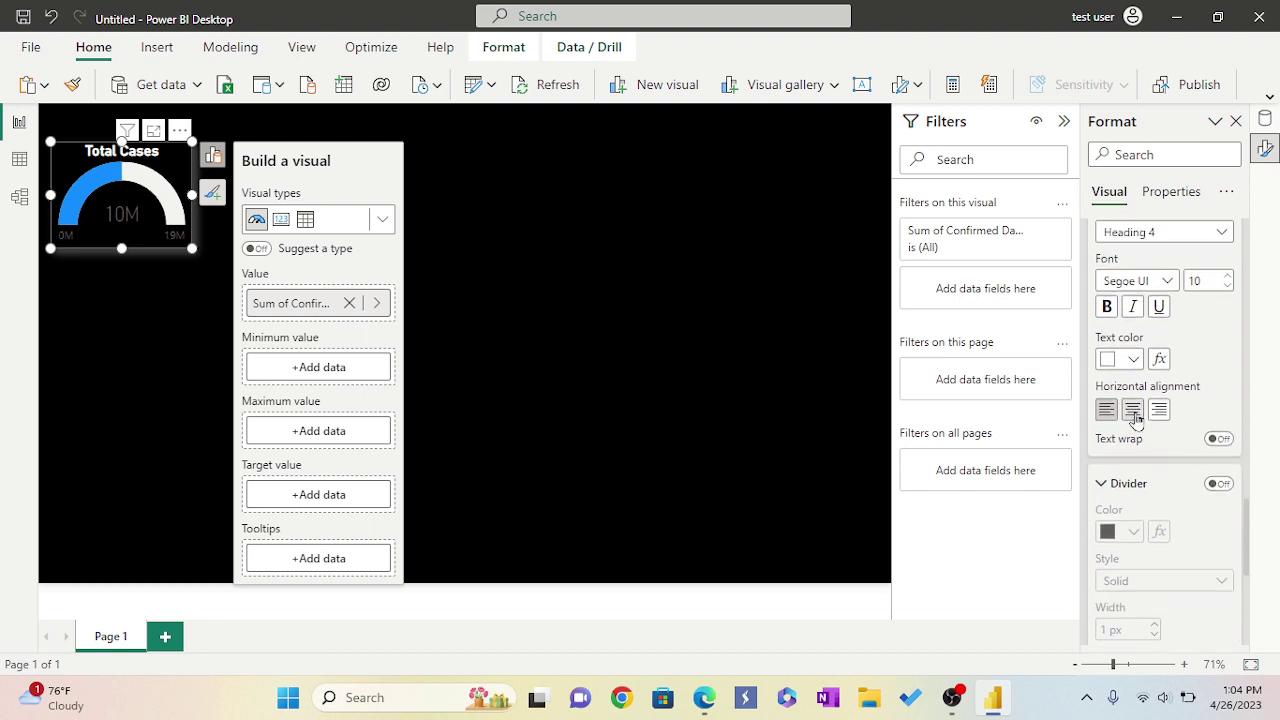
pyautogui.click(1134, 412)
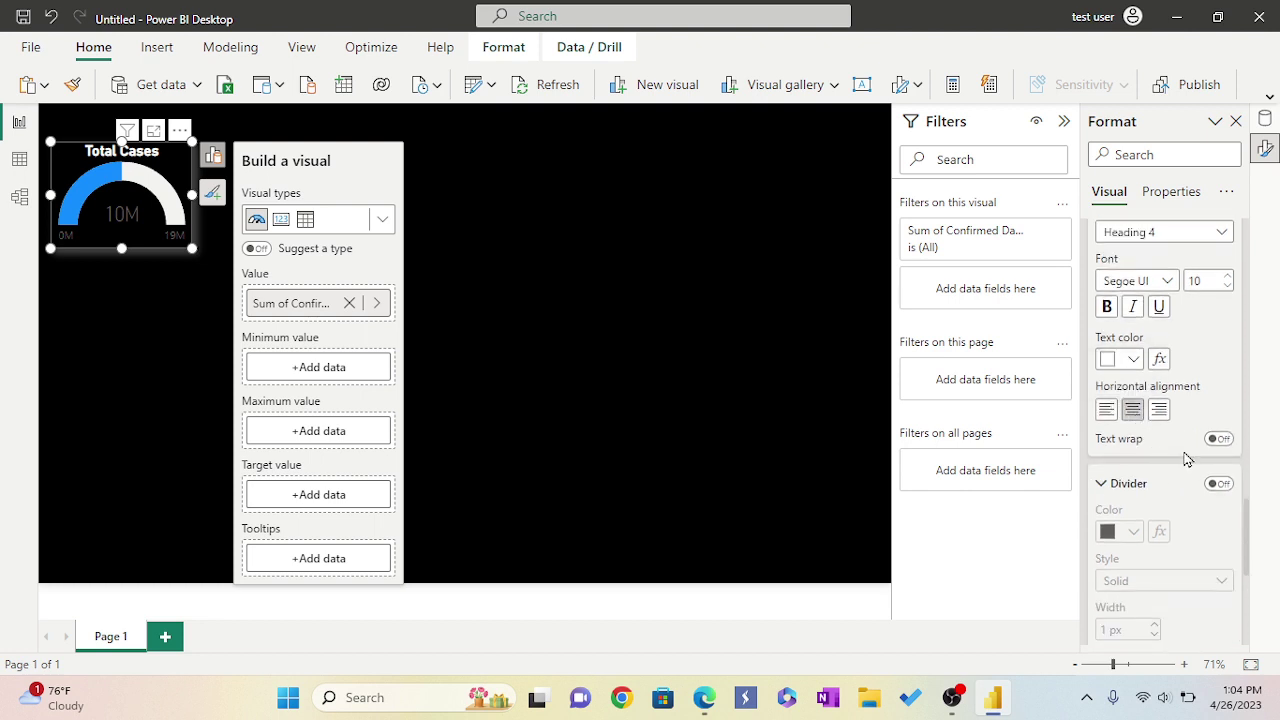
pyautogui.click(1219, 440)
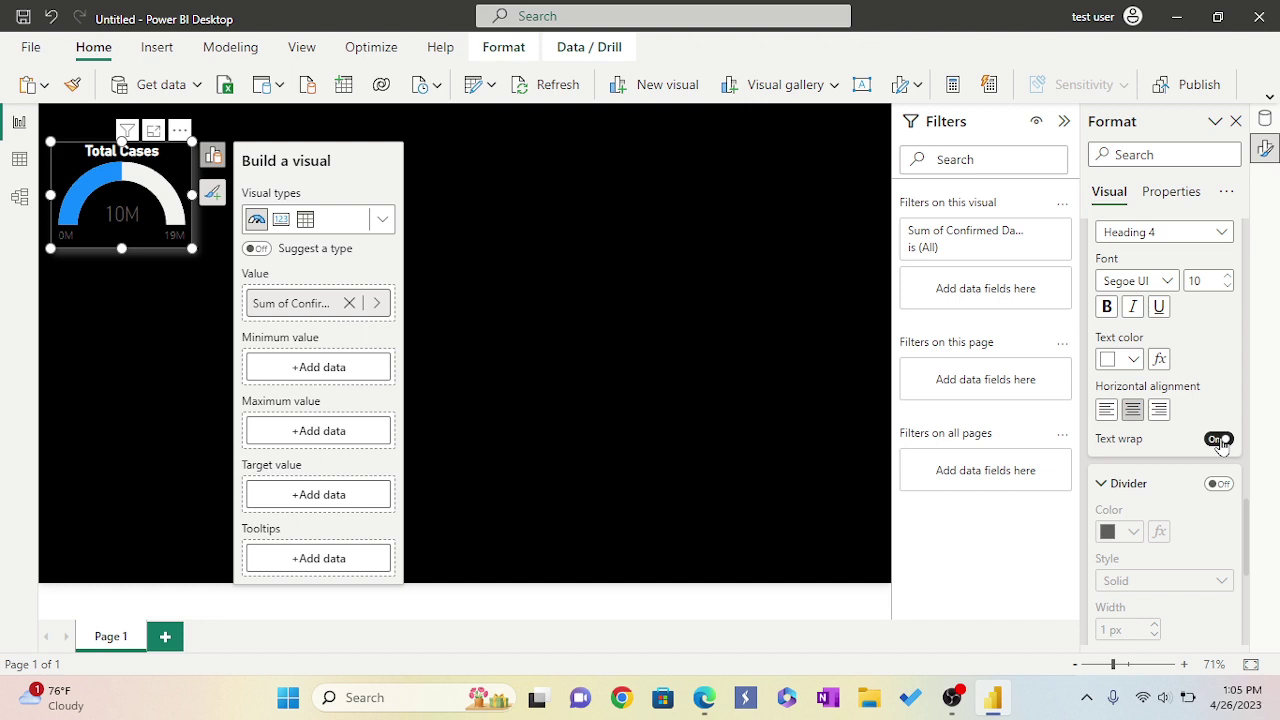
# Turn on the divider below the gauge's title and set its color to white
pyautogui.scroll(-1, 1183, 499)
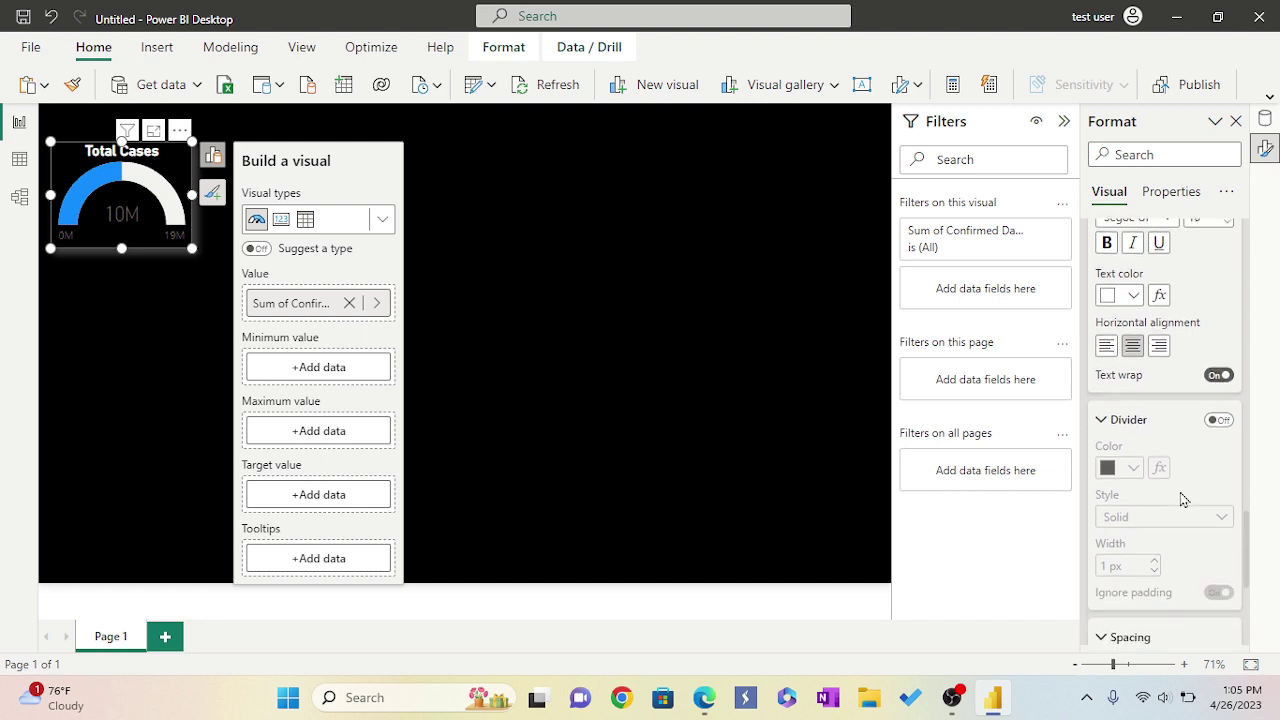
pyautogui.click(1218, 421)
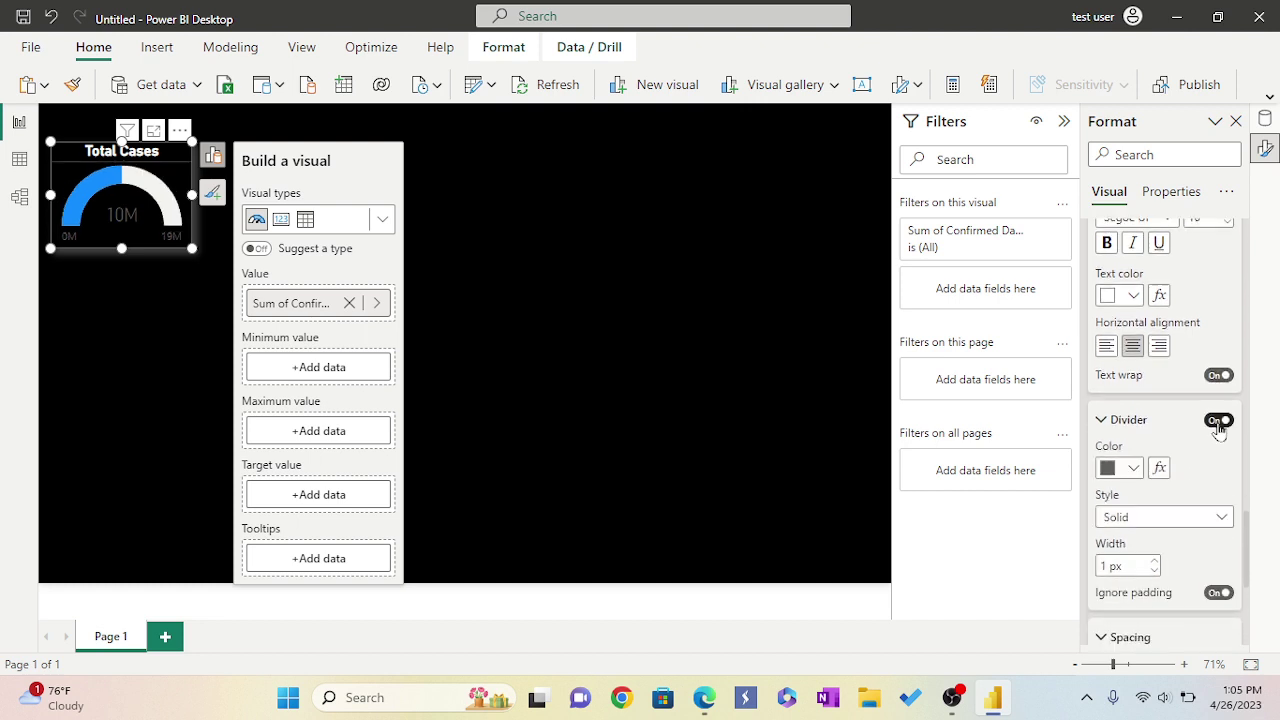
pyautogui.scroll(-1, 1155, 462)
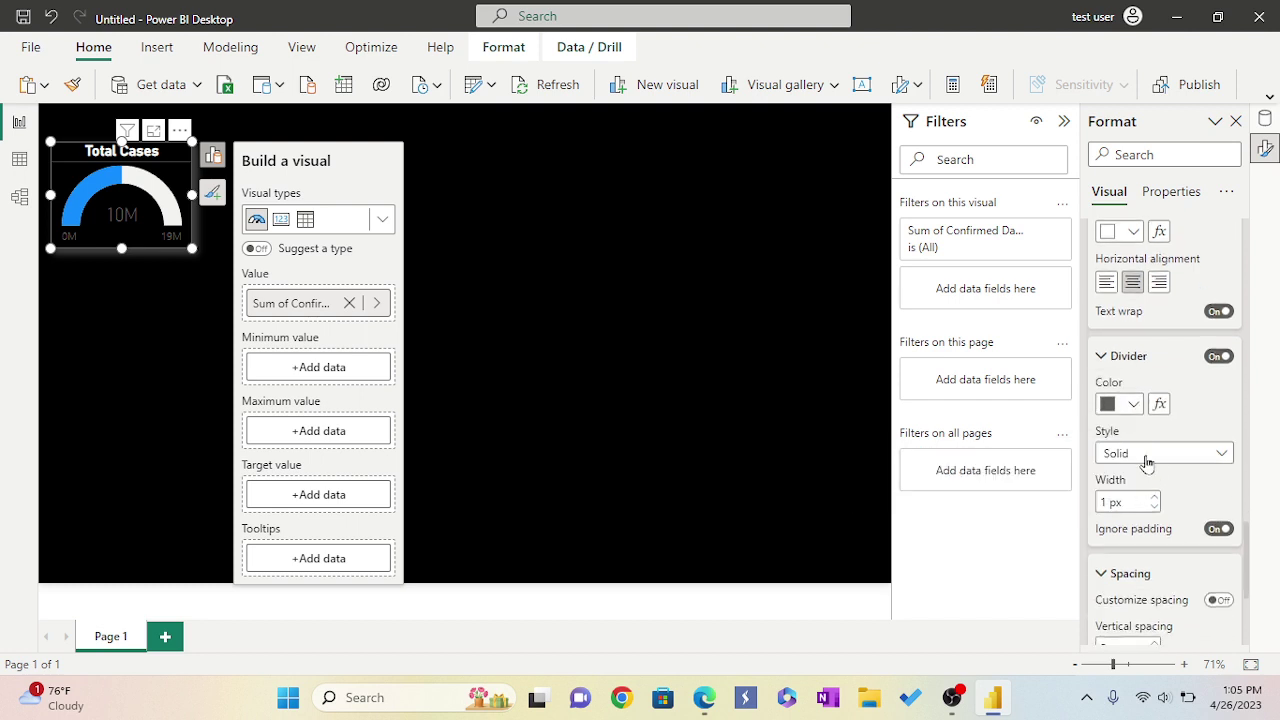
pyautogui.click(1131, 404)
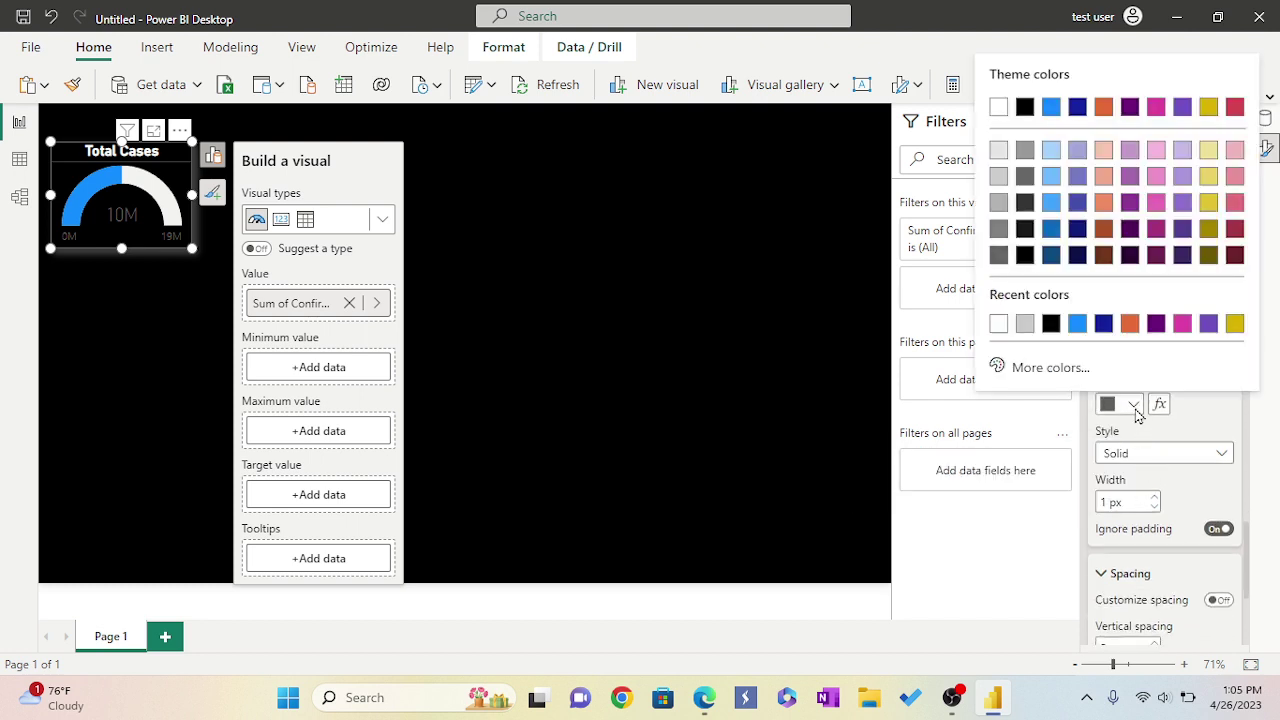
pyautogui.click(999, 324)
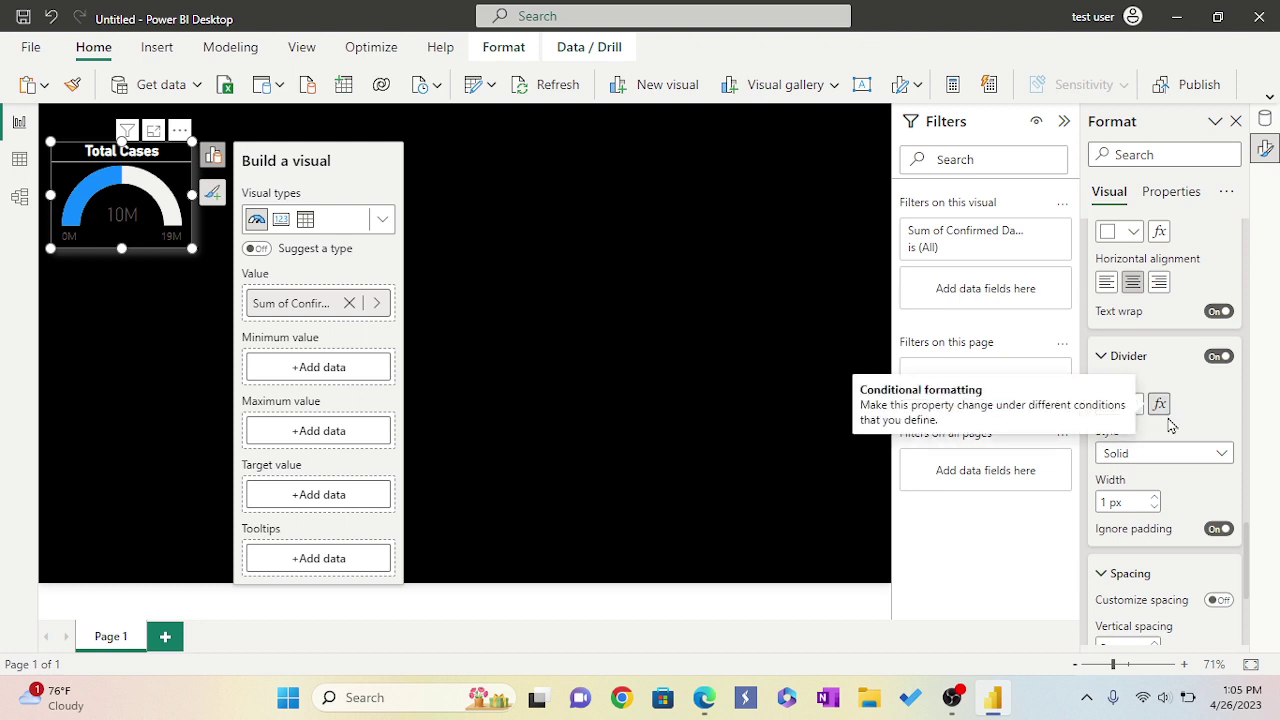
# Change the line style of the gauge's title divider to Dashed
pyautogui.scroll(-1, 1165, 415)
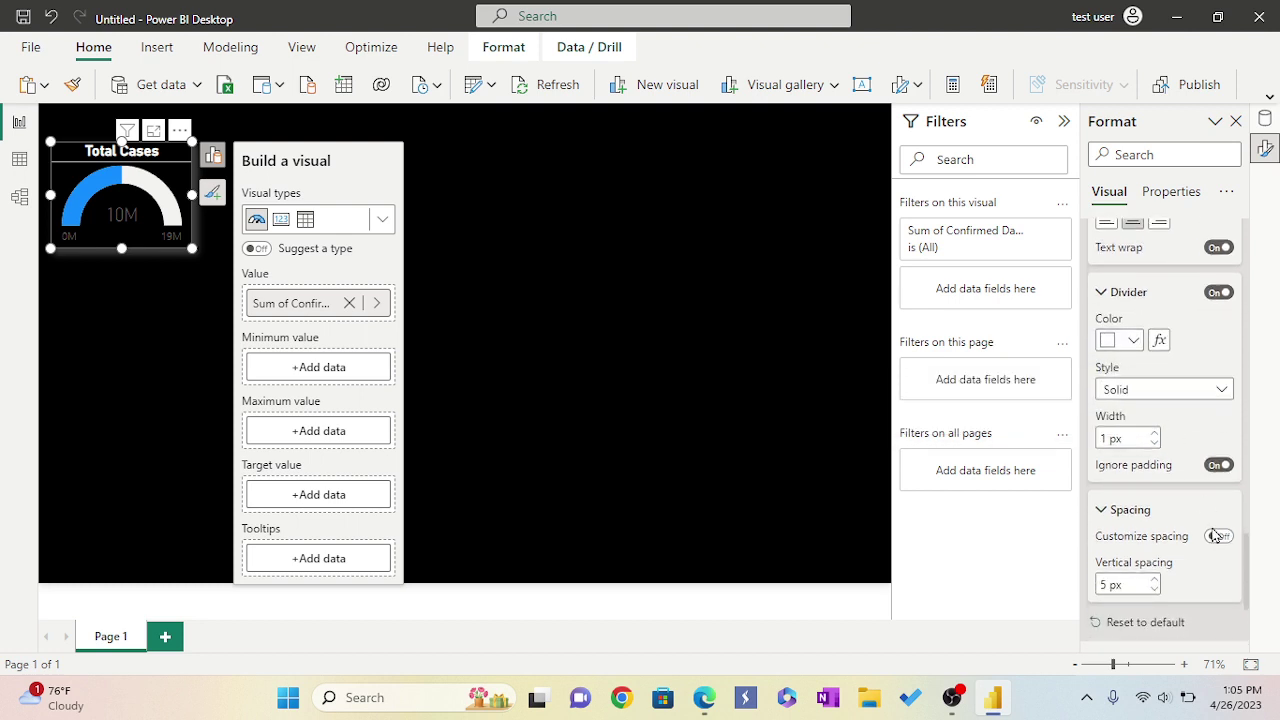
pyautogui.click(1221, 393)
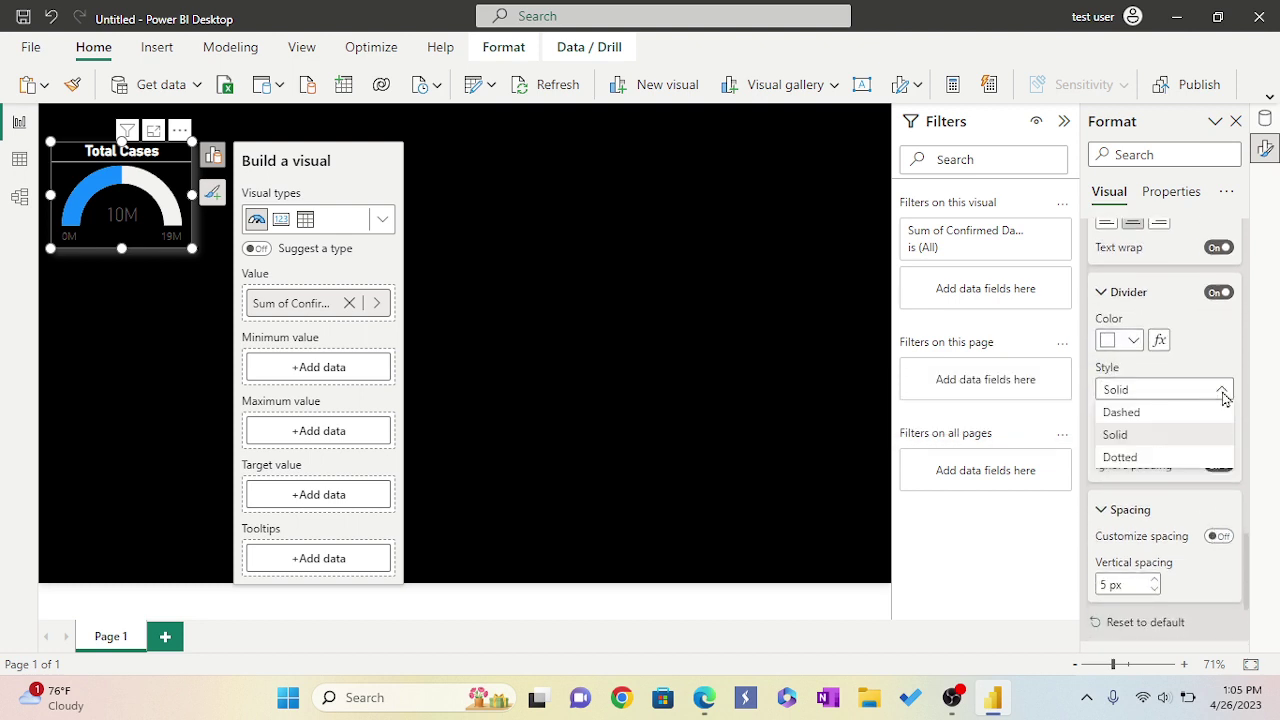
pyautogui.click(1121, 413)
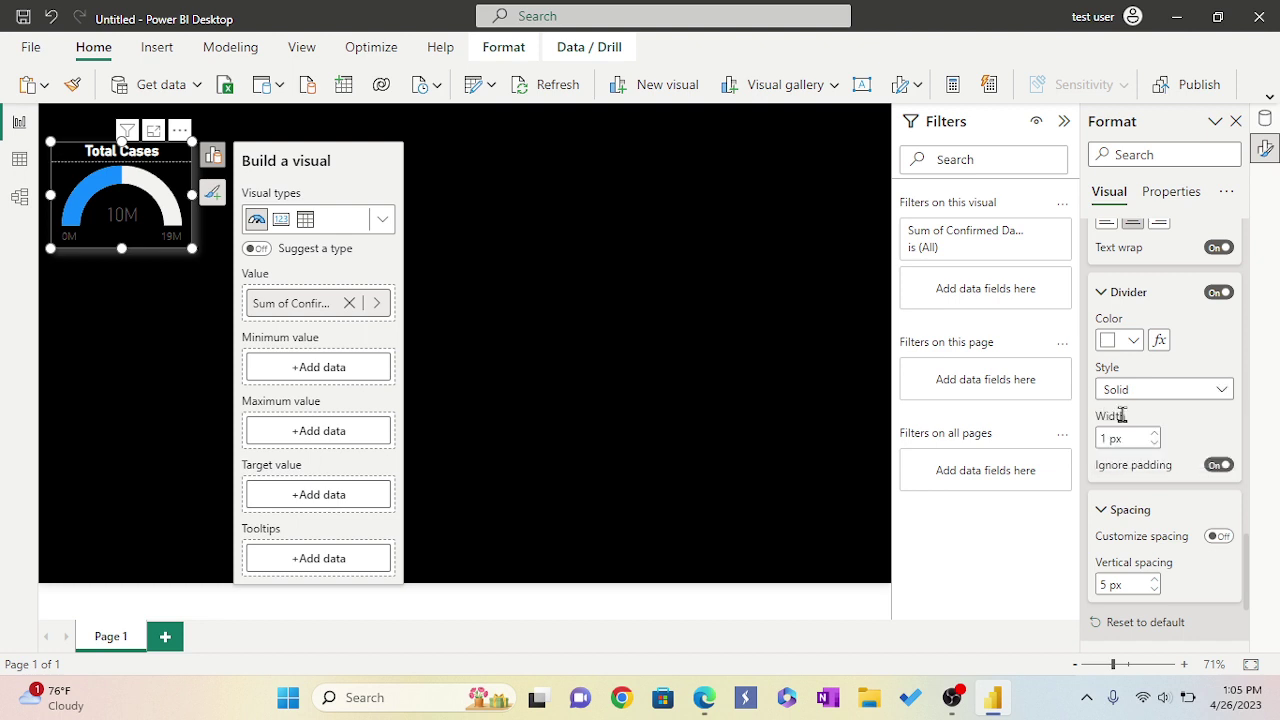
# Set the line style of the gauge's title divider to Solid
pyautogui.click(1221, 390)
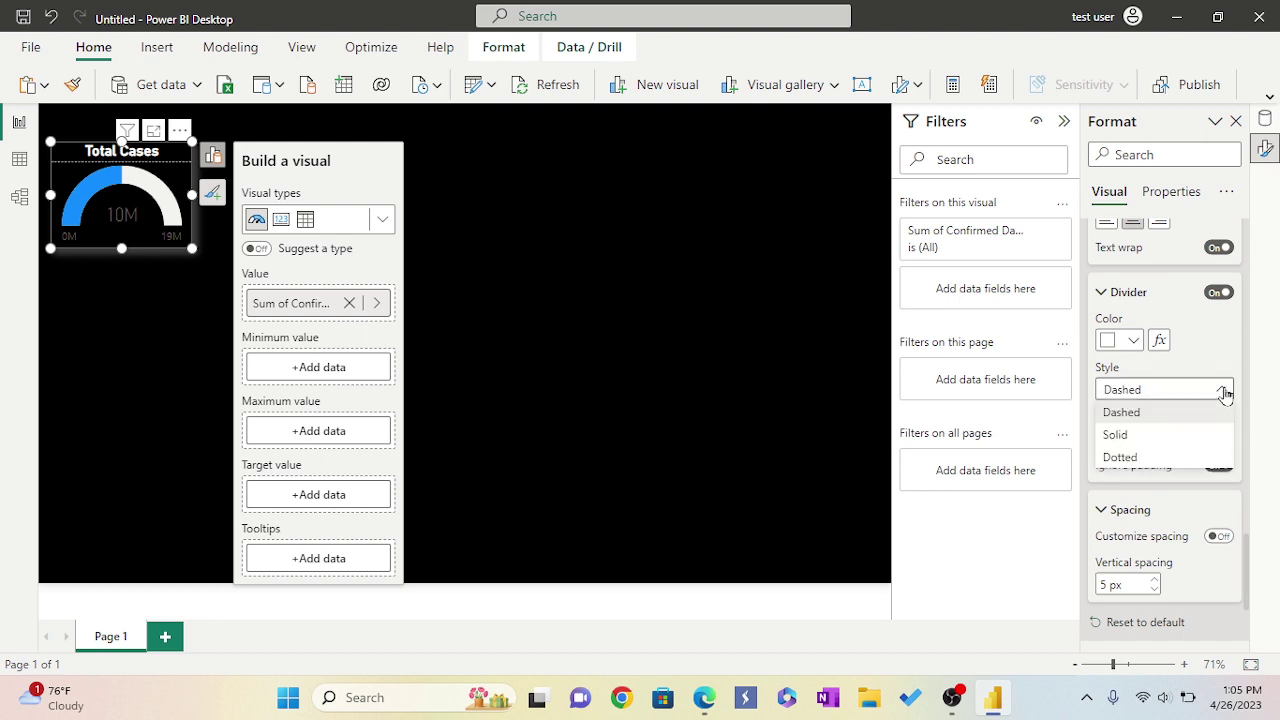
pyautogui.click(1125, 436)
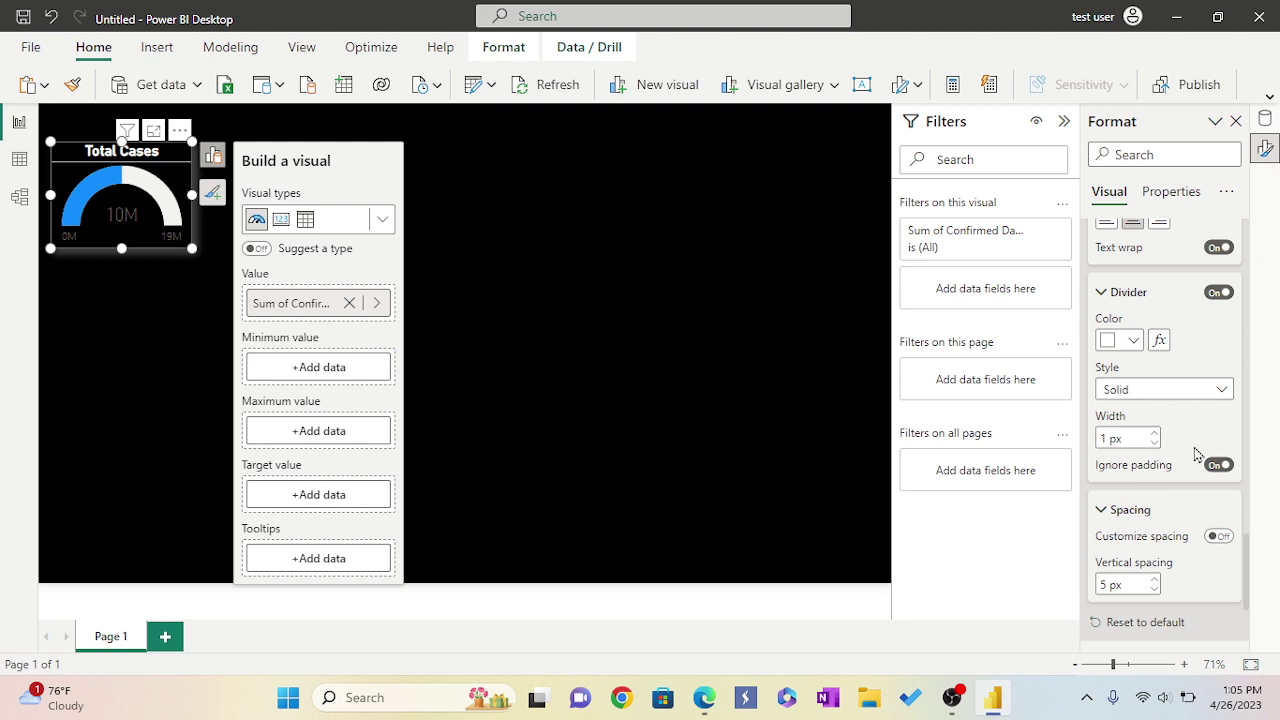
# Toggle customized spacing for the gauge's title on and back off
pyautogui.scroll(-1, 1188, 458)
pyautogui.scroll(-1, 1188, 458)
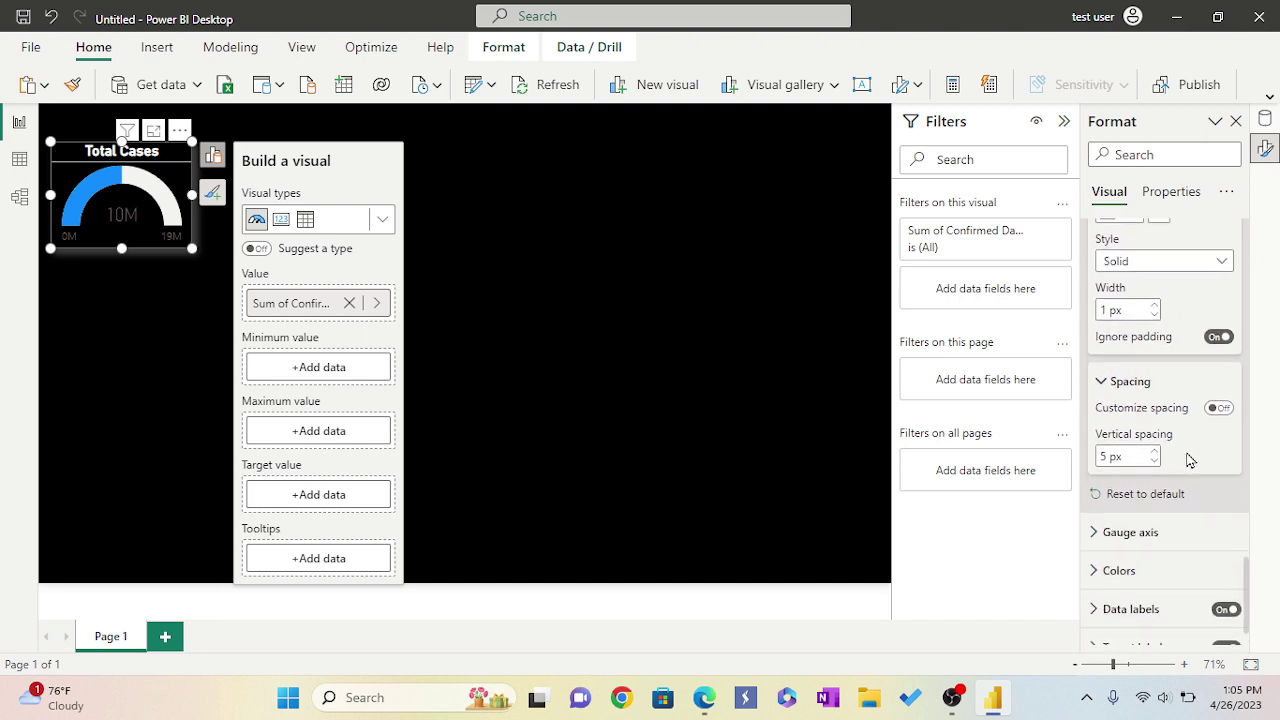
pyautogui.click(1217, 409)
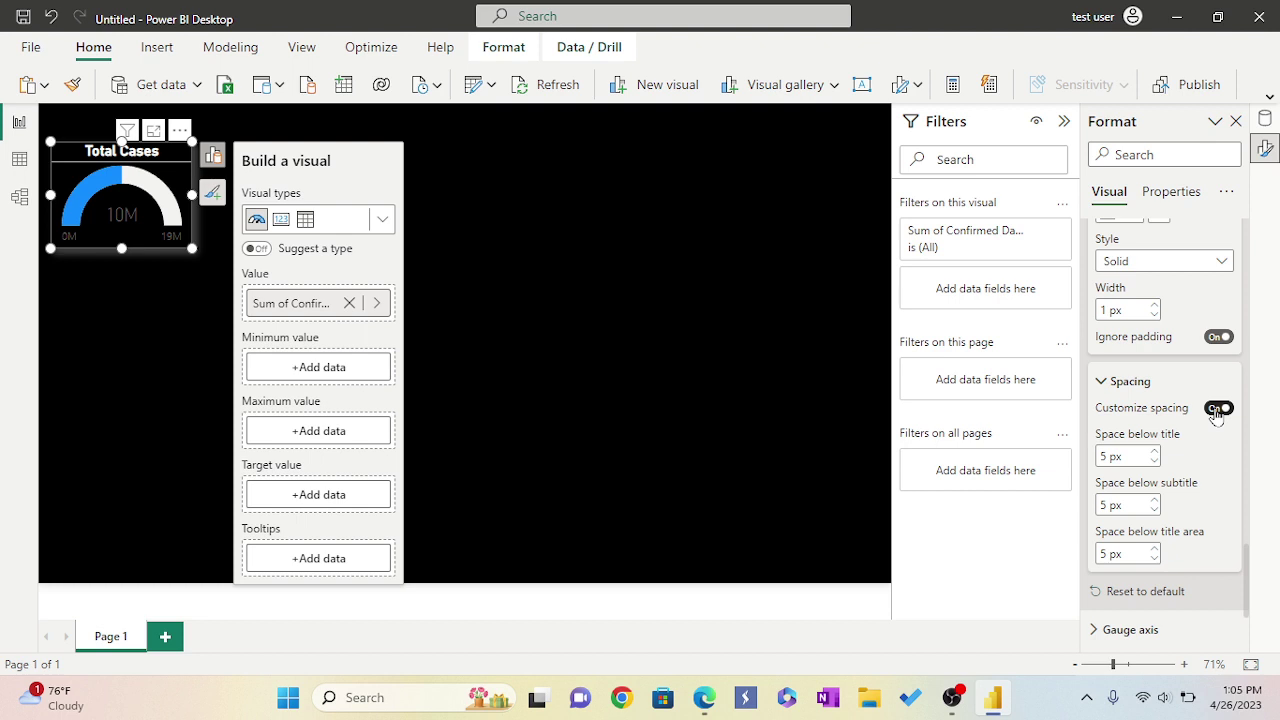
pyautogui.click(1217, 409)
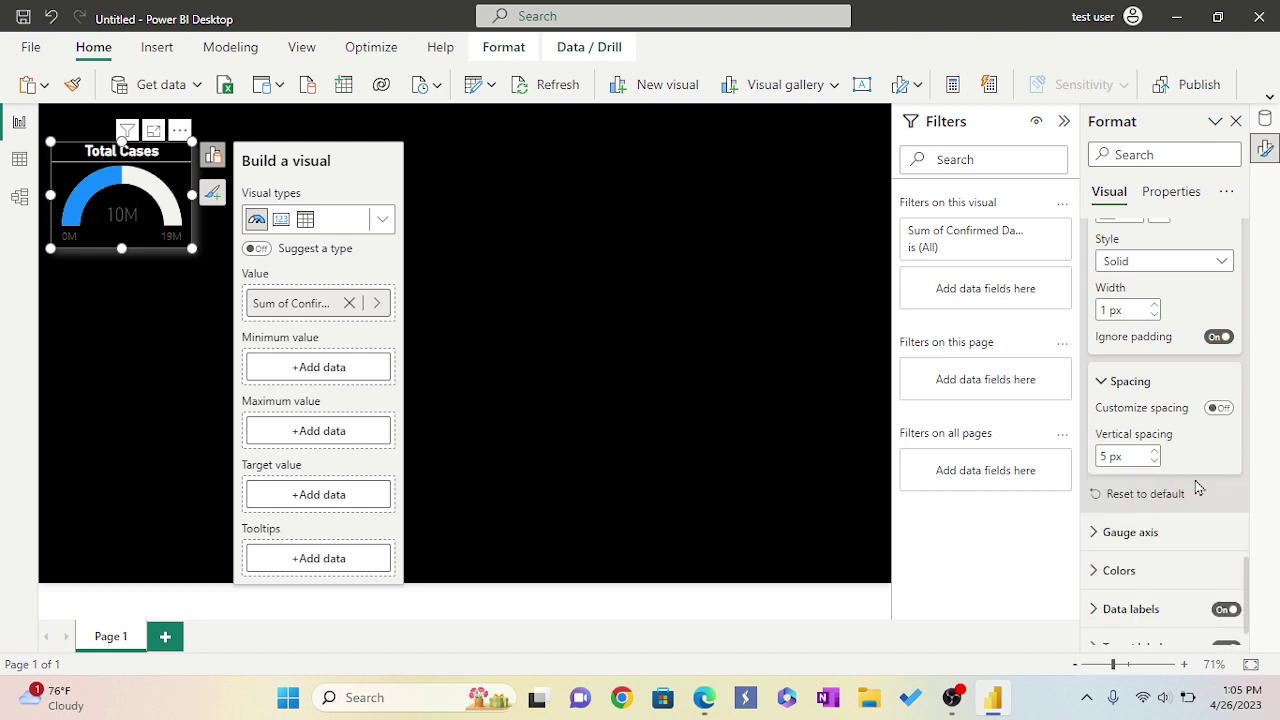
# Format the gauge's data label values as bold white text
pyautogui.scroll(-2, 1199, 487)
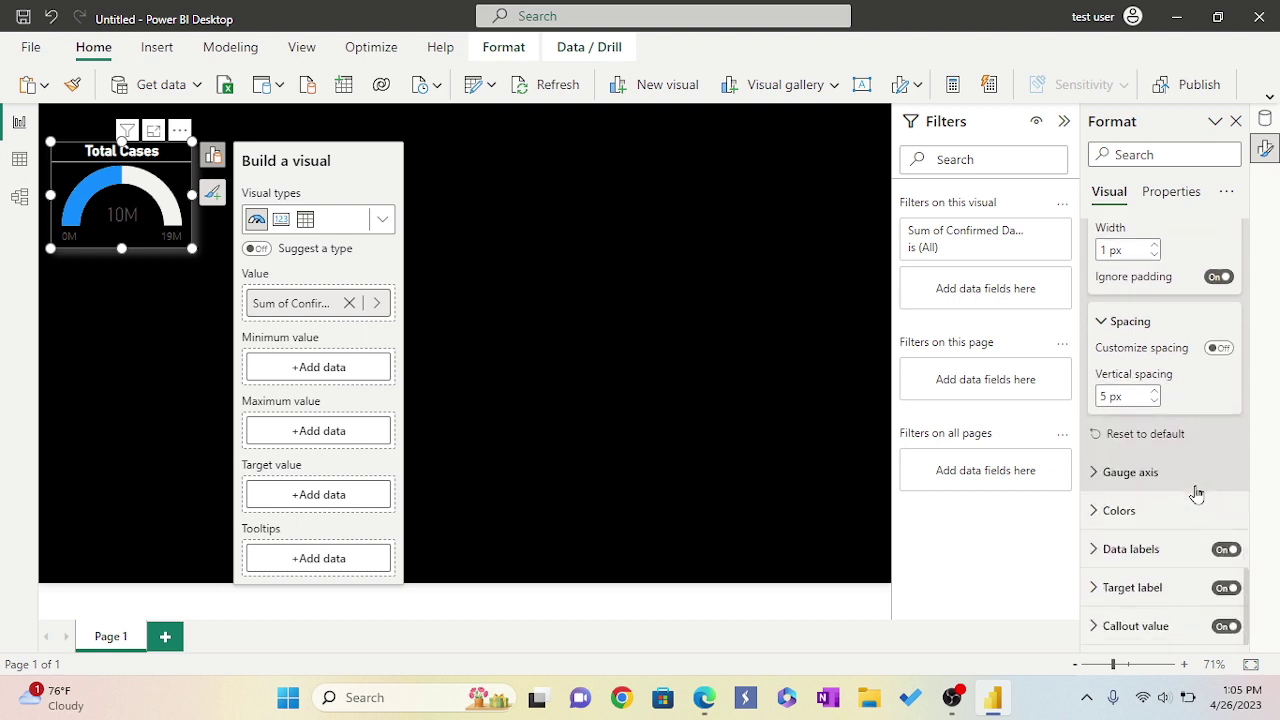
pyautogui.click(1095, 478)
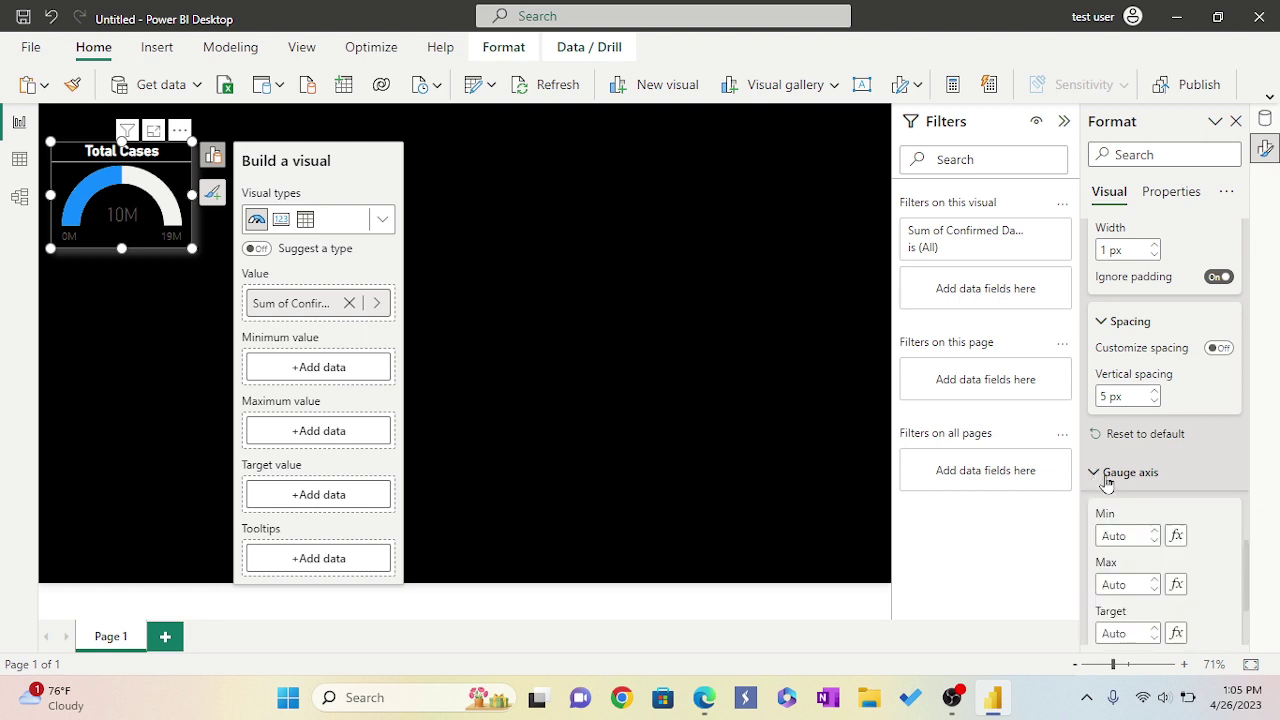
pyautogui.scroll(-2, 1168, 463)
pyautogui.scroll(-4, 1188, 470)
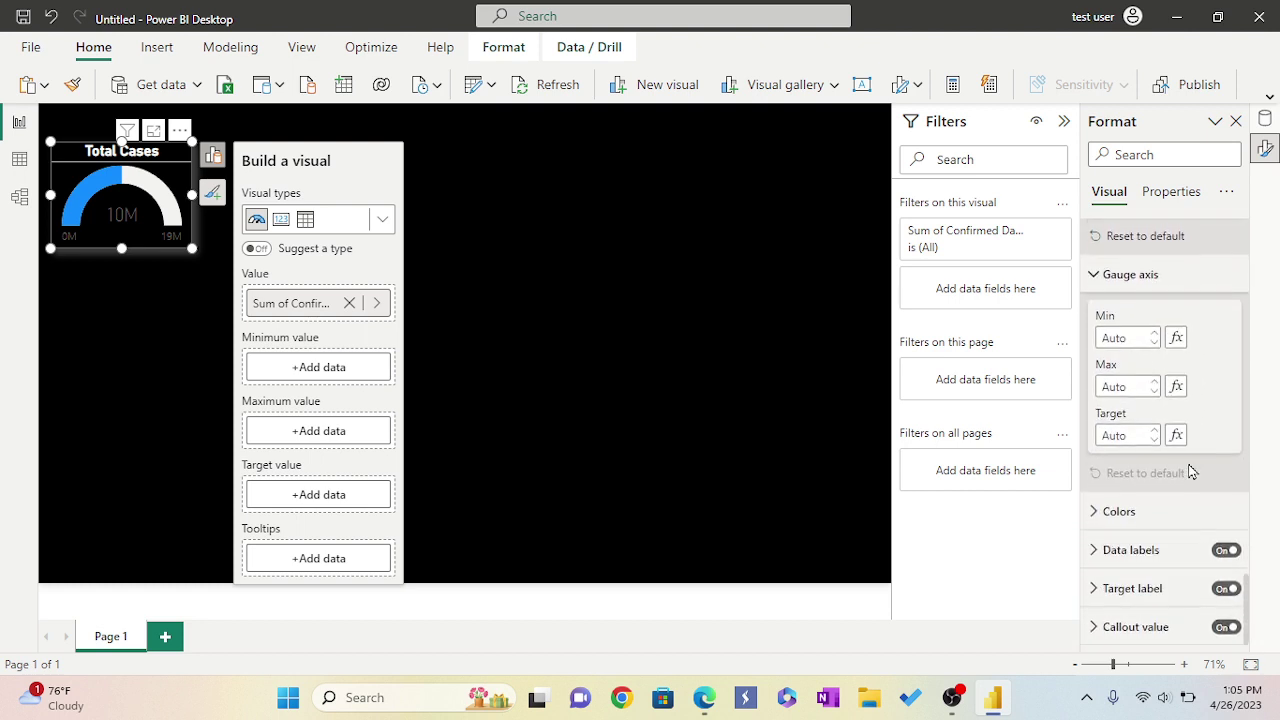
pyautogui.click(1096, 514)
pyautogui.scroll(-3, 1209, 466)
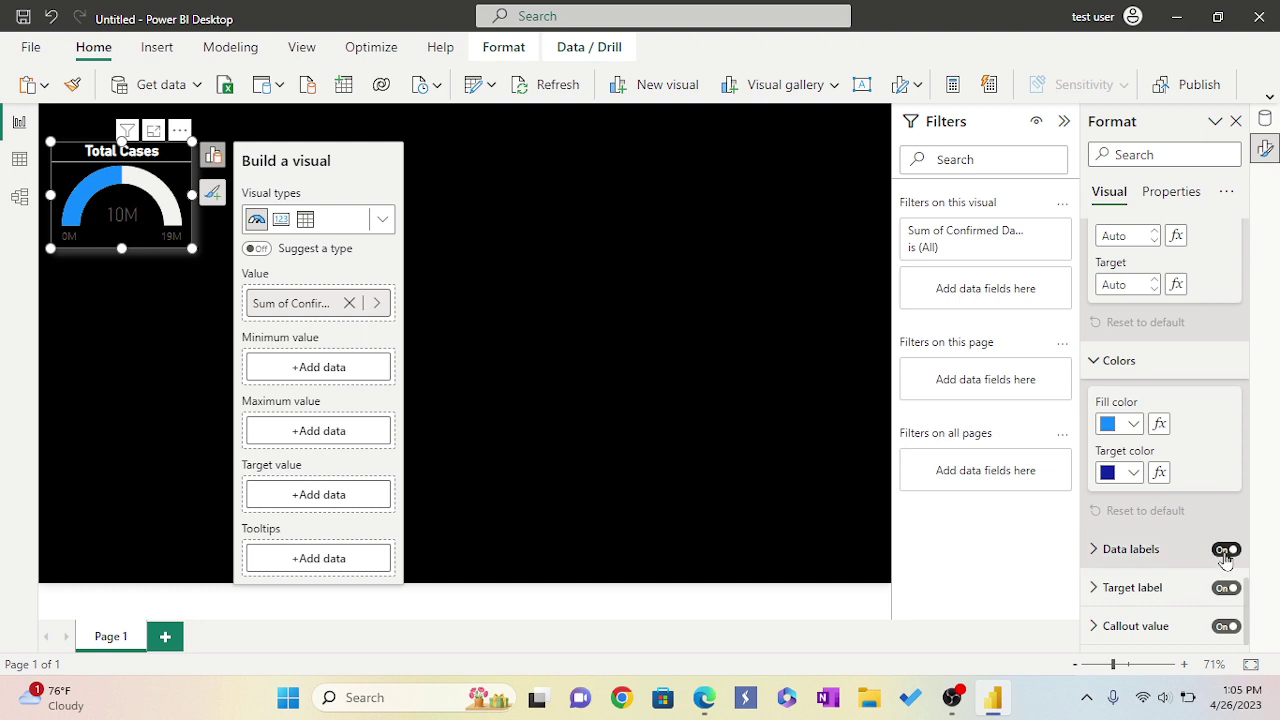
pyautogui.click(1100, 558)
pyautogui.scroll(-3, 1157, 478)
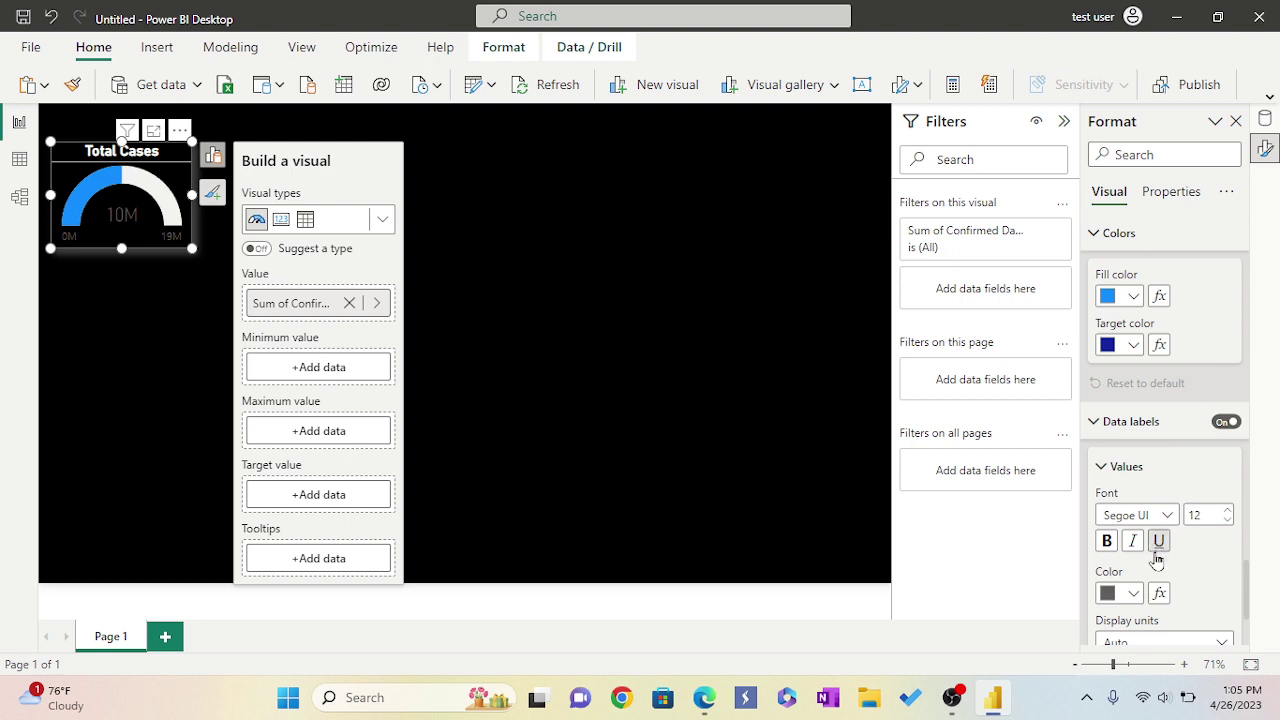
pyautogui.click(1107, 540)
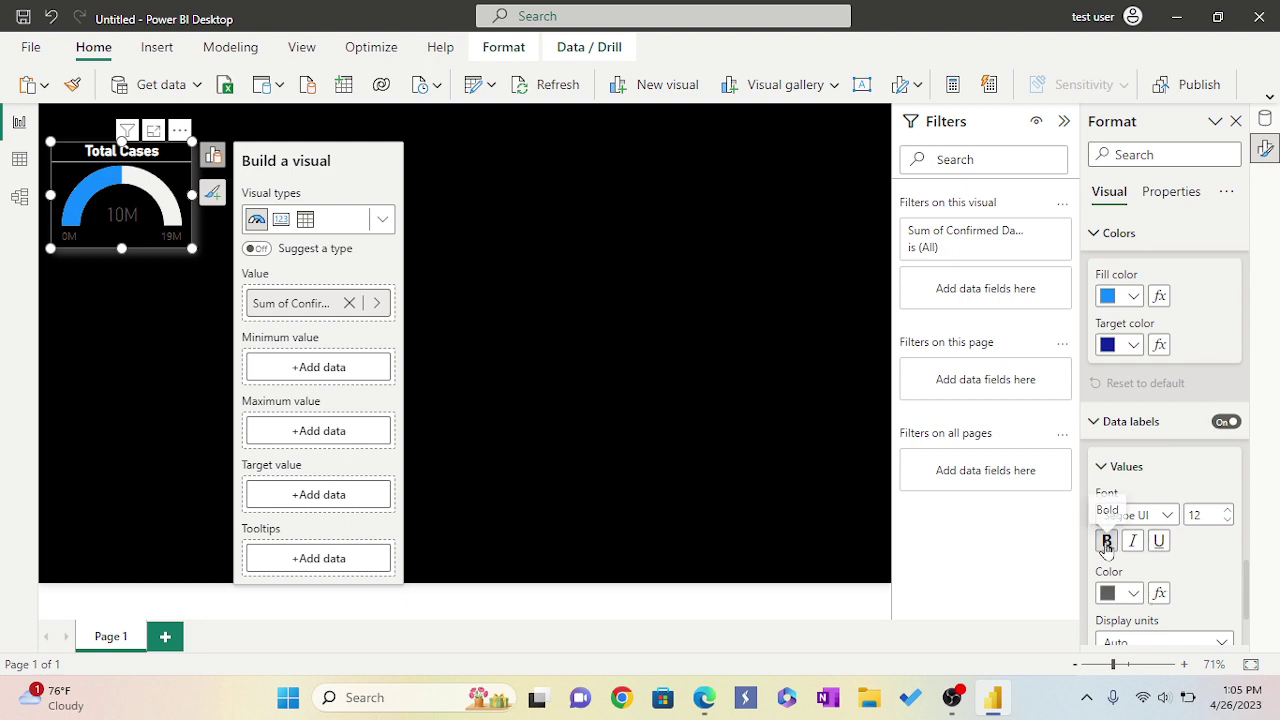
pyautogui.click(1133, 594)
pyautogui.click(998, 514)
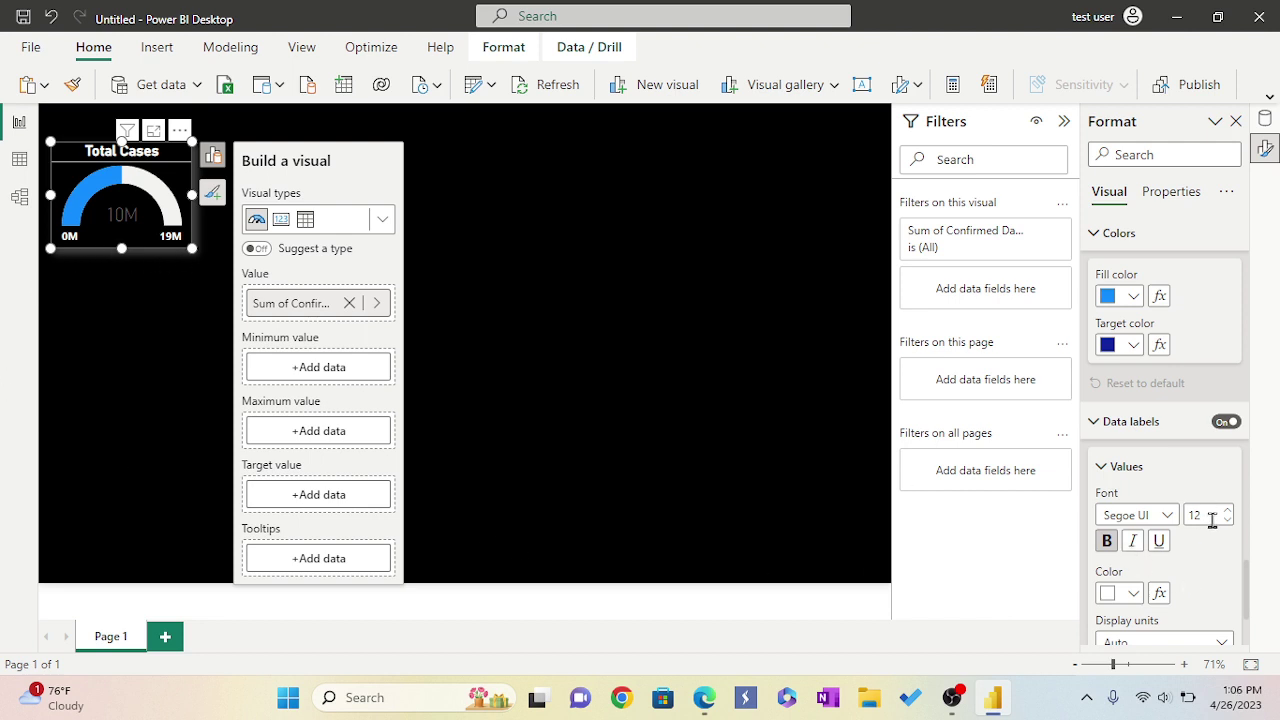
# Set the color of the gauge's target label values to white
pyautogui.scroll(-2, 1208, 530)
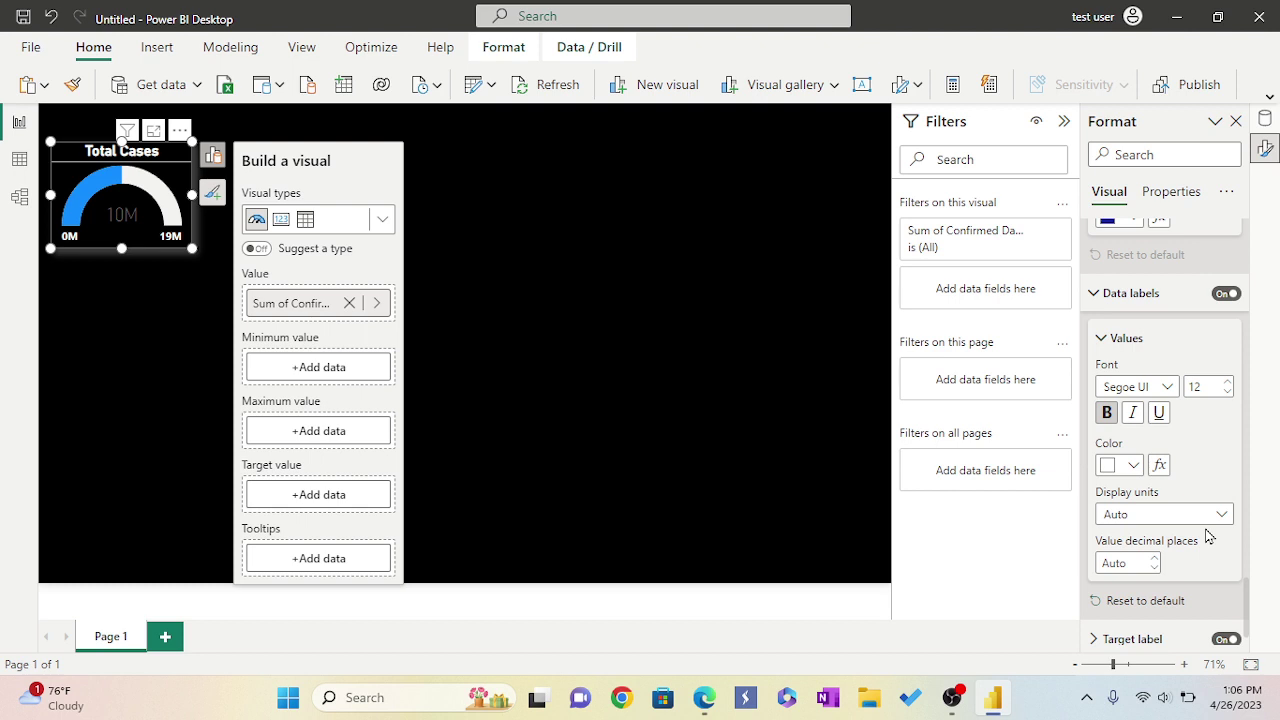
pyautogui.scroll(-1, 1208, 537)
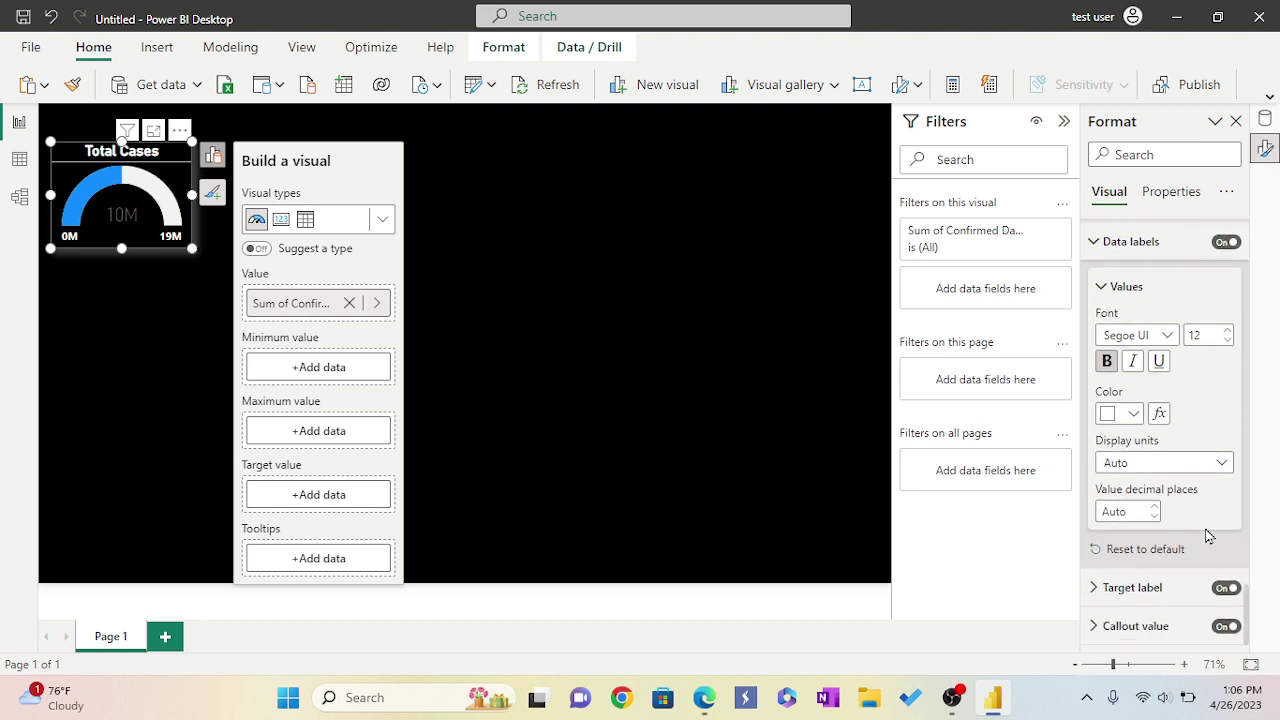
pyautogui.click(1103, 588)
pyautogui.scroll(-3, 1196, 585)
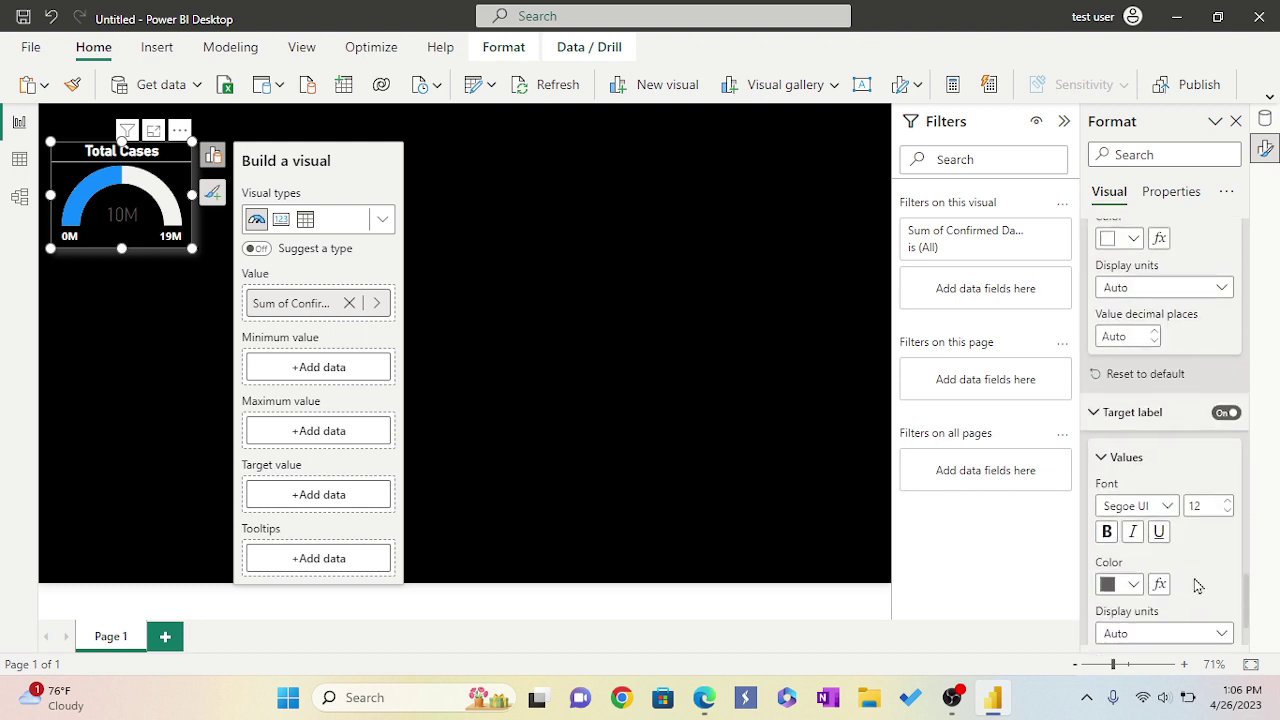
pyautogui.scroll(-1, 1197, 585)
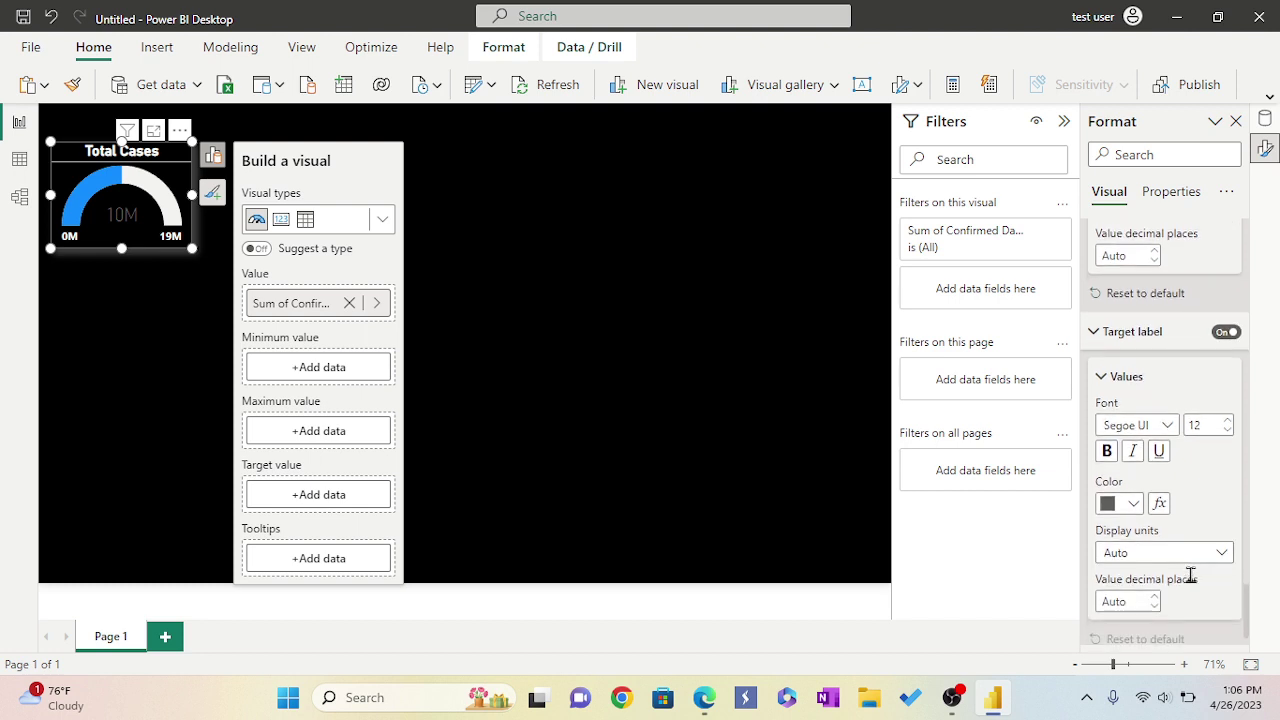
pyautogui.click(1134, 505)
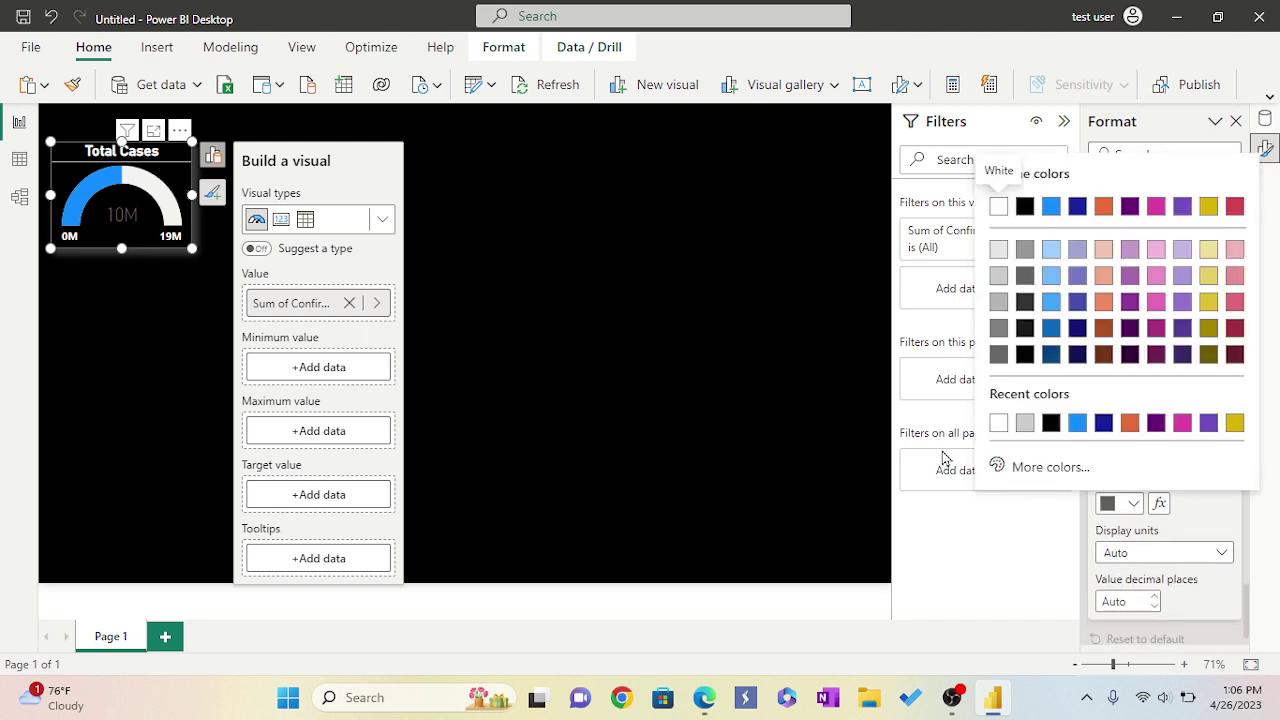
pyautogui.click(1000, 424)
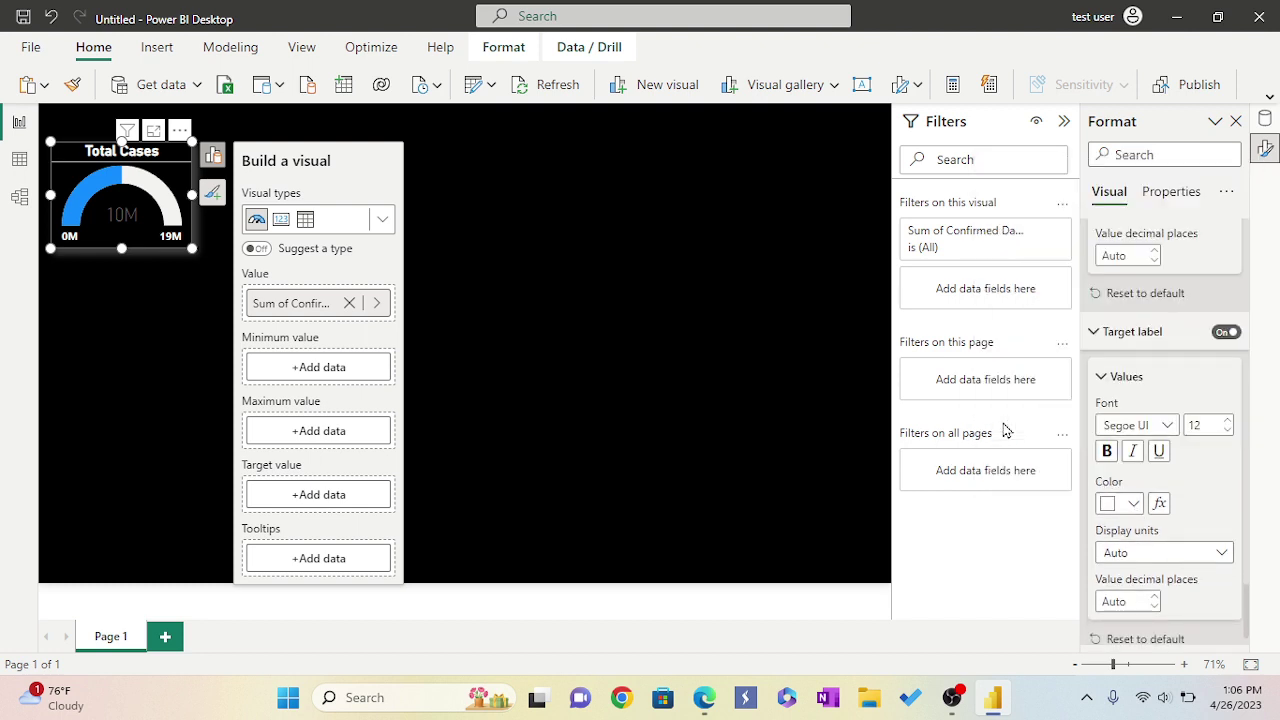
# Format the gauge's callout value as bold white text
pyautogui.scroll(-1, 1186, 514)
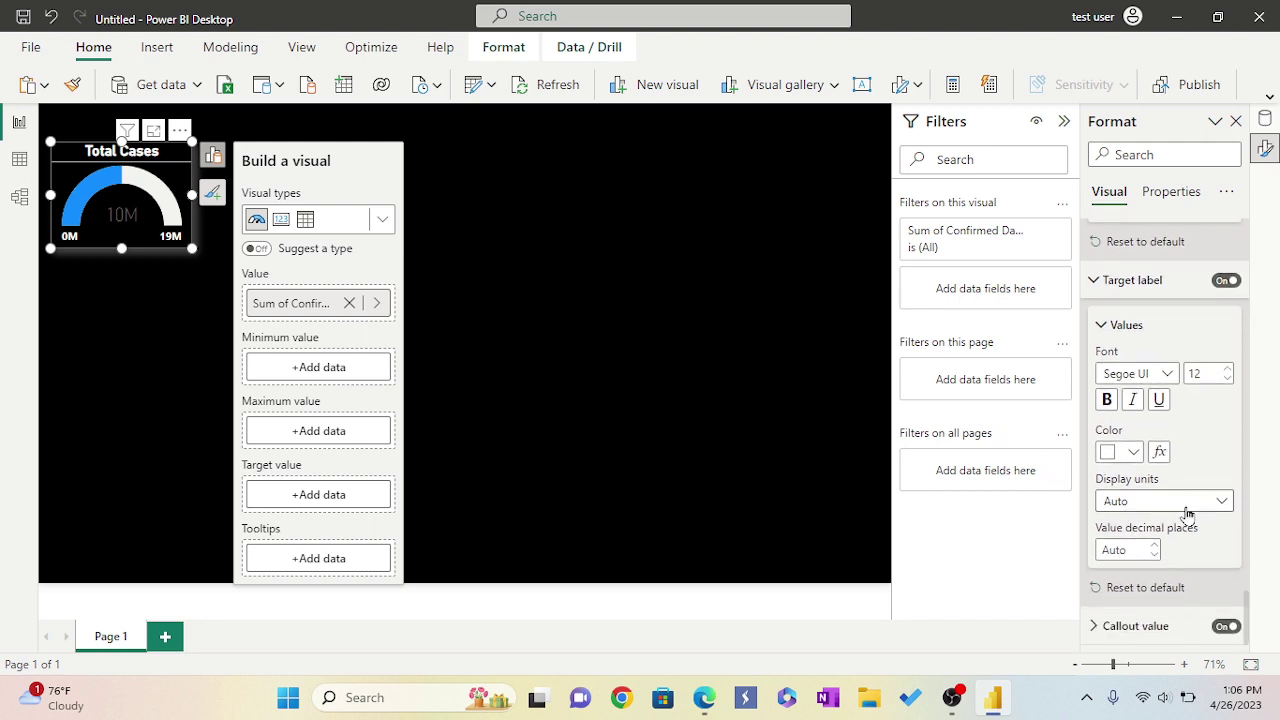
pyautogui.click(1095, 628)
pyautogui.scroll(-5, 1187, 533)
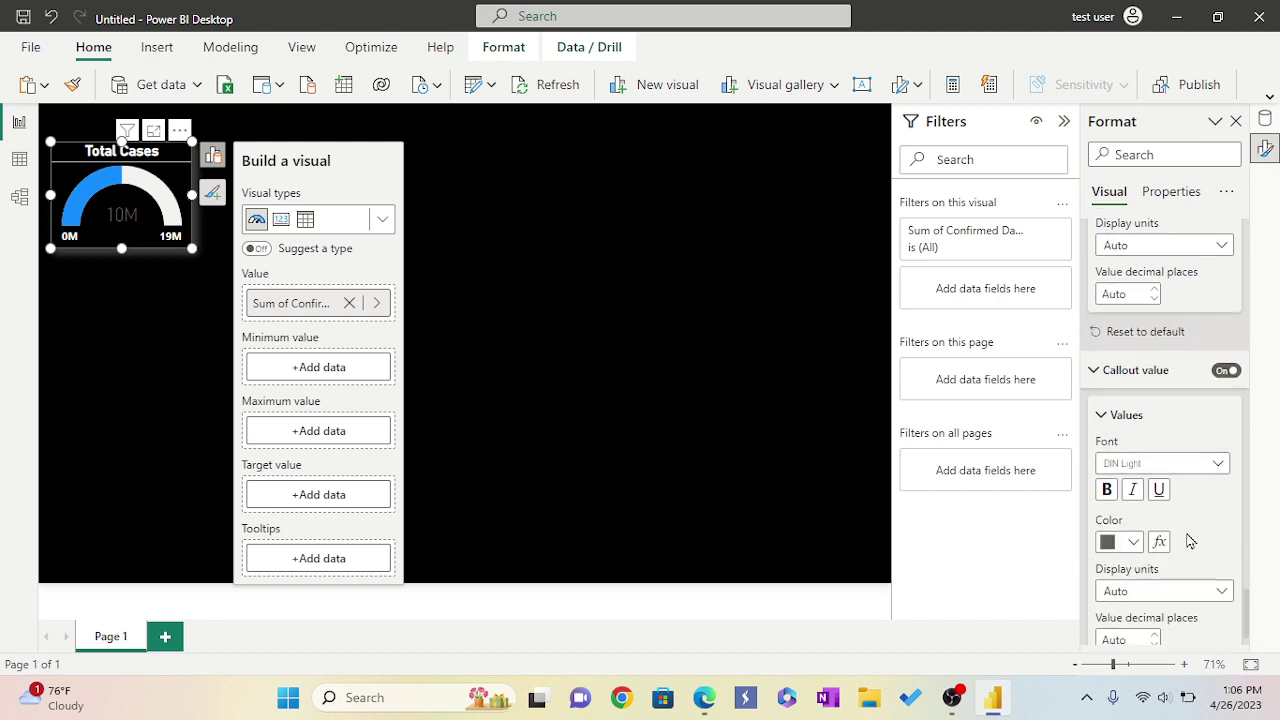
pyautogui.click(1107, 489)
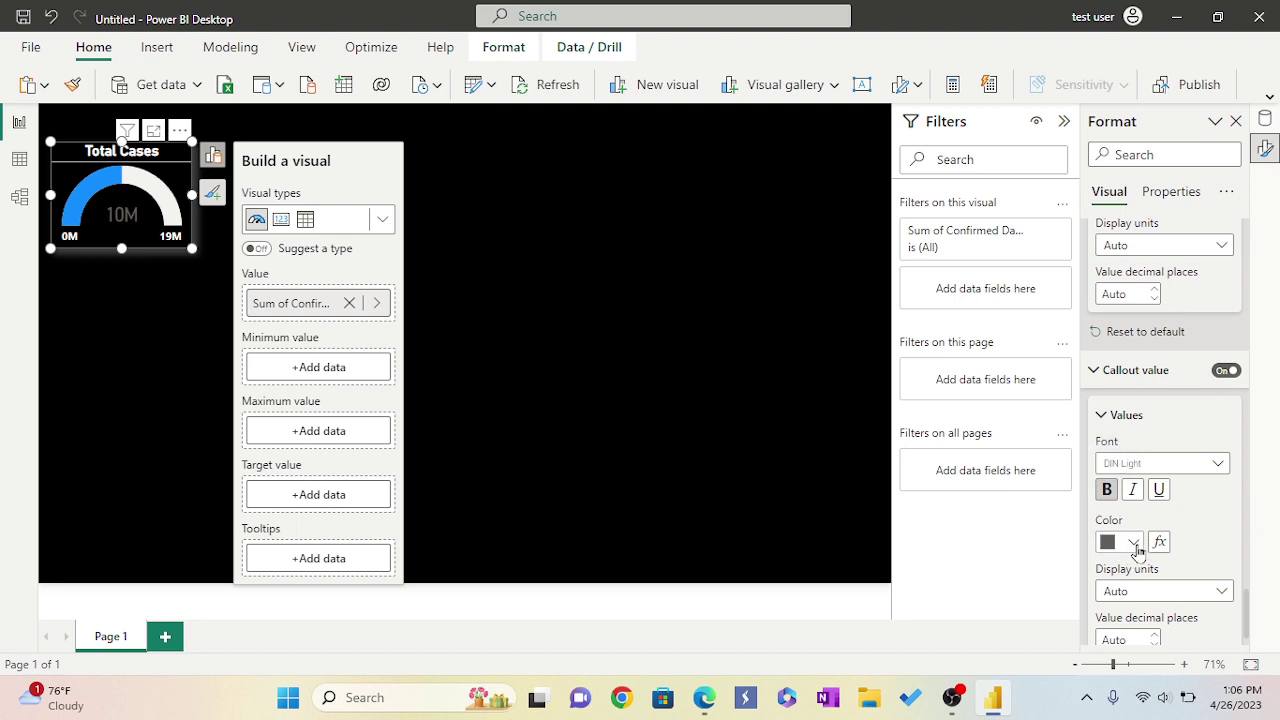
pyautogui.click(1134, 542)
pyautogui.click(999, 465)
pyautogui.scroll(-2, 1188, 545)
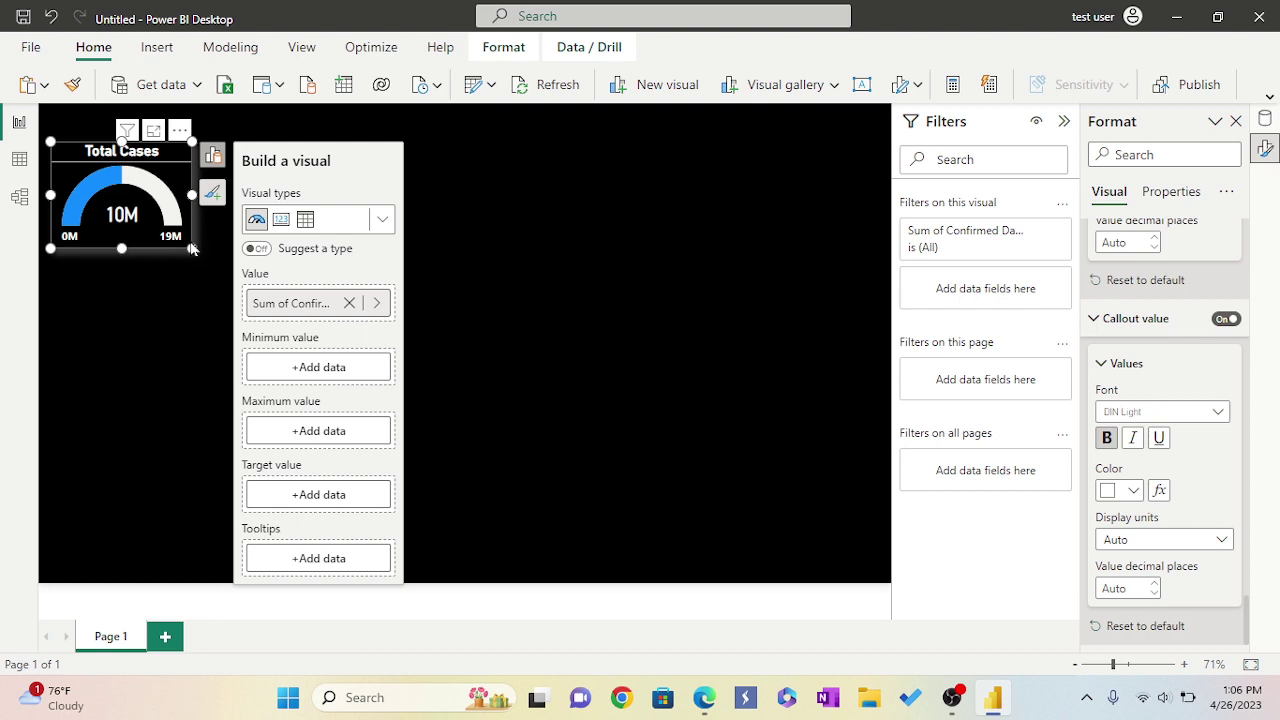
# Shrink the Total Cases gauge to about 199 wide by 130 high and move it closer to the canvas's upper-left corner
pyautogui.moveTo(192, 248); pyautogui.dragTo(184, 232)
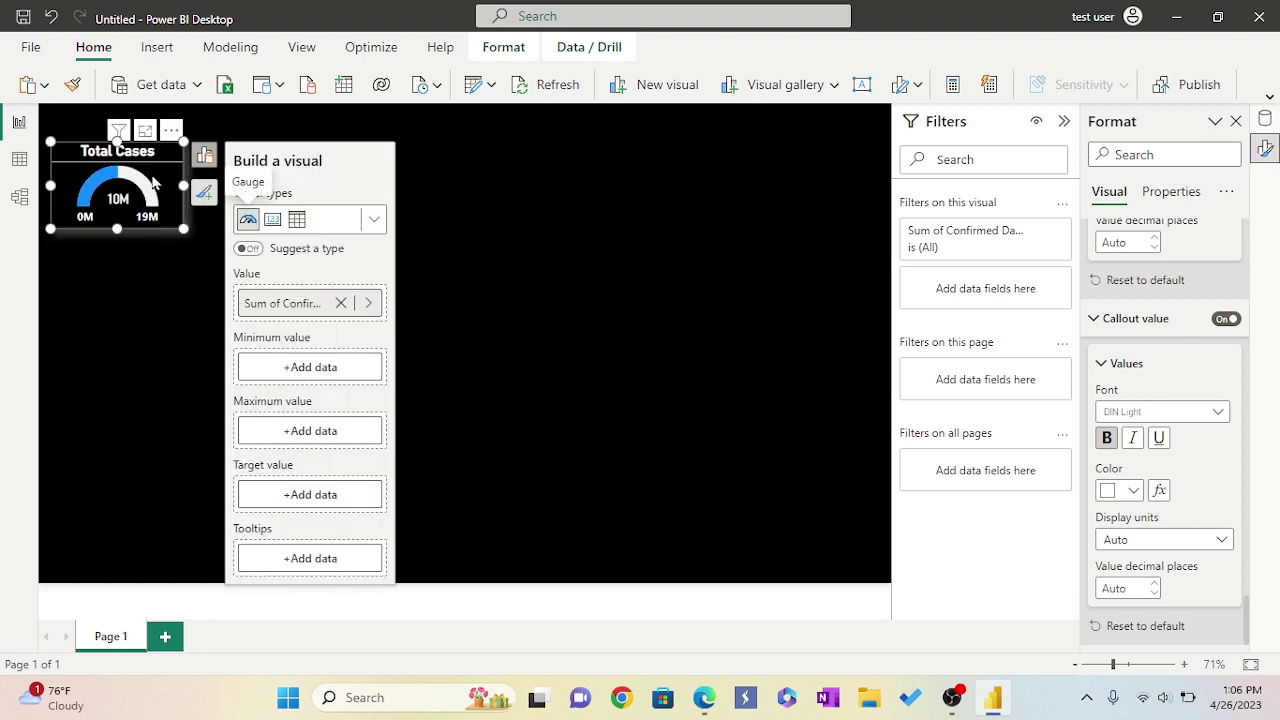
pyautogui.moveTo(153, 181); pyautogui.dragTo(150, 159)
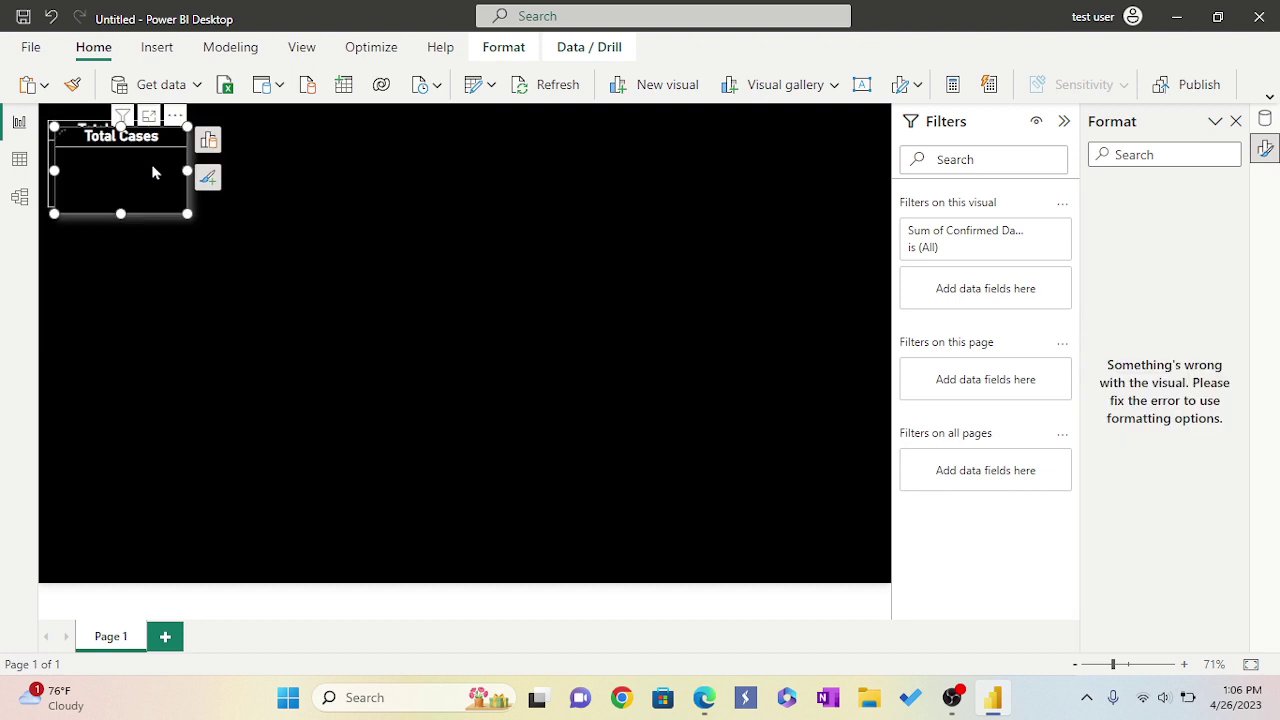
# Paste a copy of the Total Cases gauge and align it below the original at horizontal 14, vertical 184
pyautogui.hotkey('ctrl', 'v')
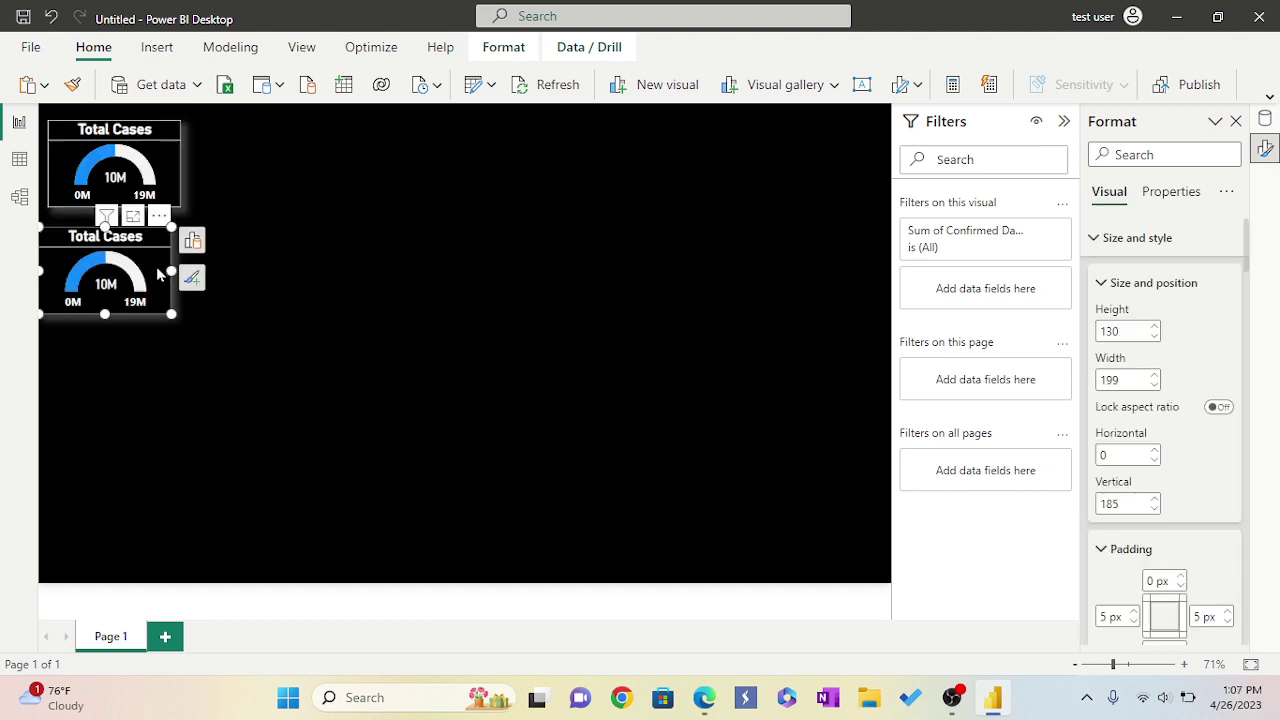
pyautogui.moveTo(153, 283); pyautogui.dragTo(162, 288)
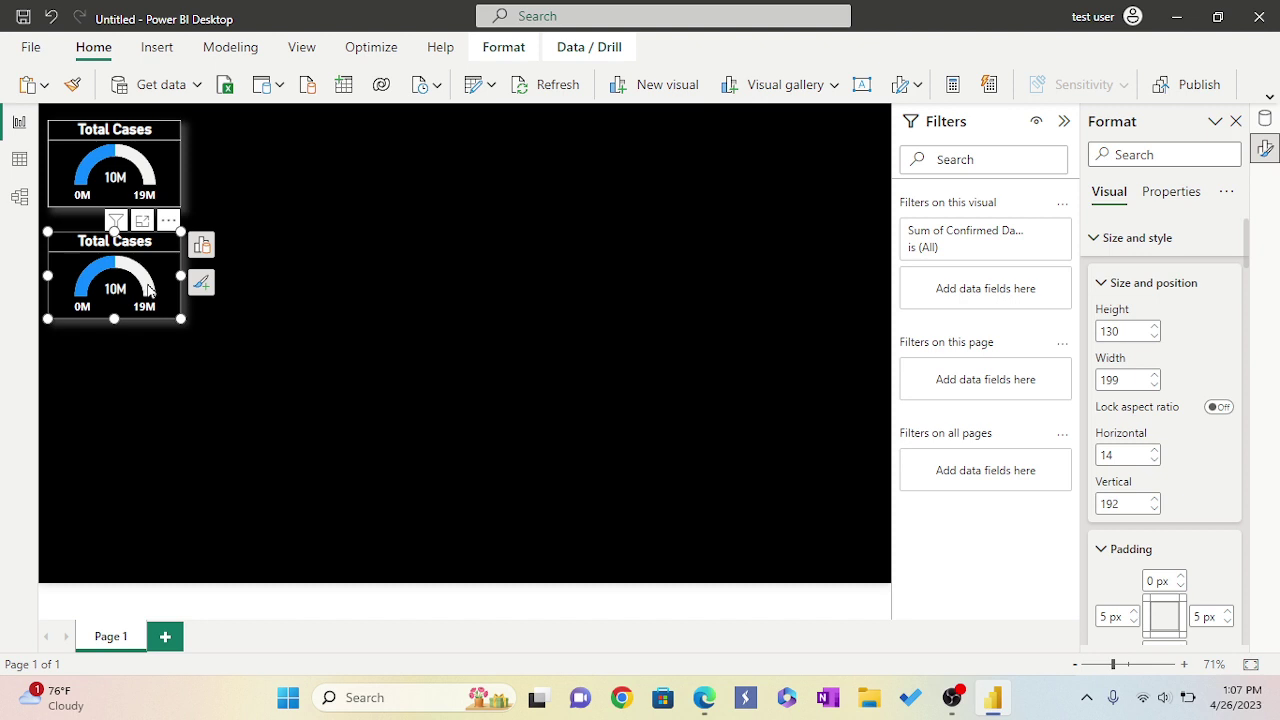
pyautogui.moveTo(127, 288)
pyautogui.mouseDown()
pyautogui.moveTo(128, 329)
pyautogui.moveTo(141, 274)
pyautogui.mouseUp()
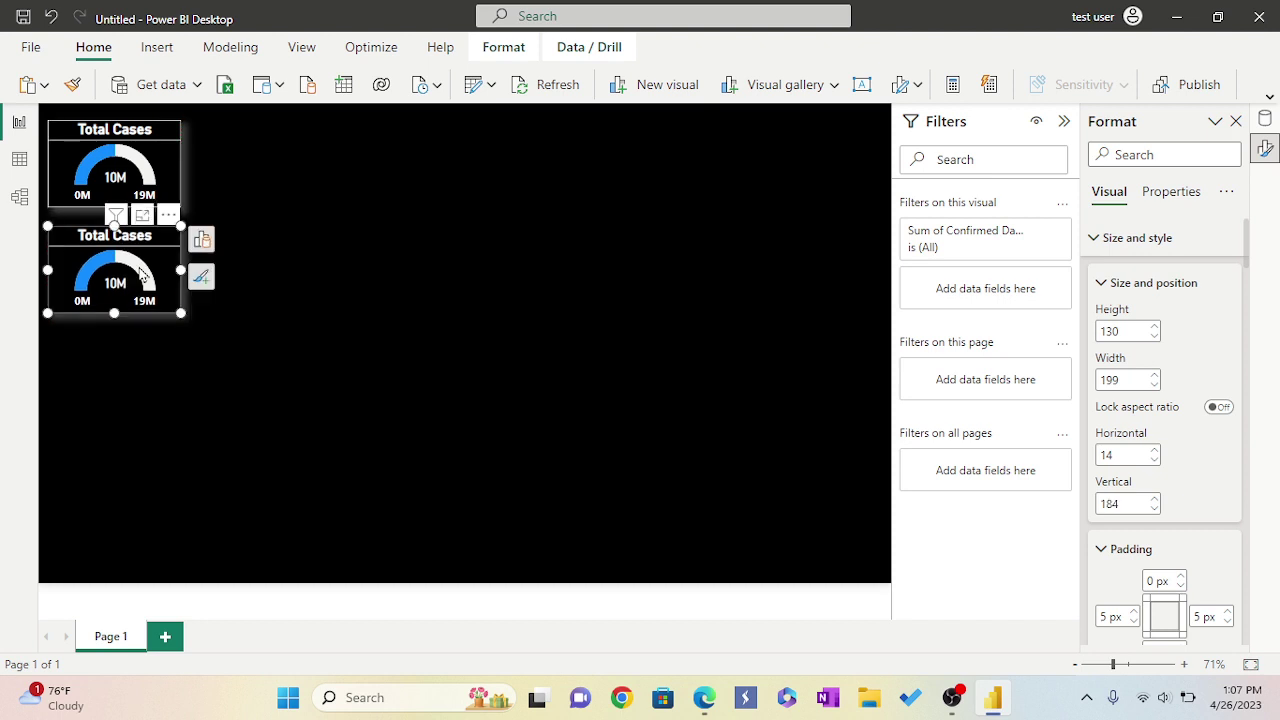
# Paste two more copies of the gauge and stack them below the second one at horizontal 14, vertical 348 and 530
pyautogui.hotkey('ctrl', 'v')
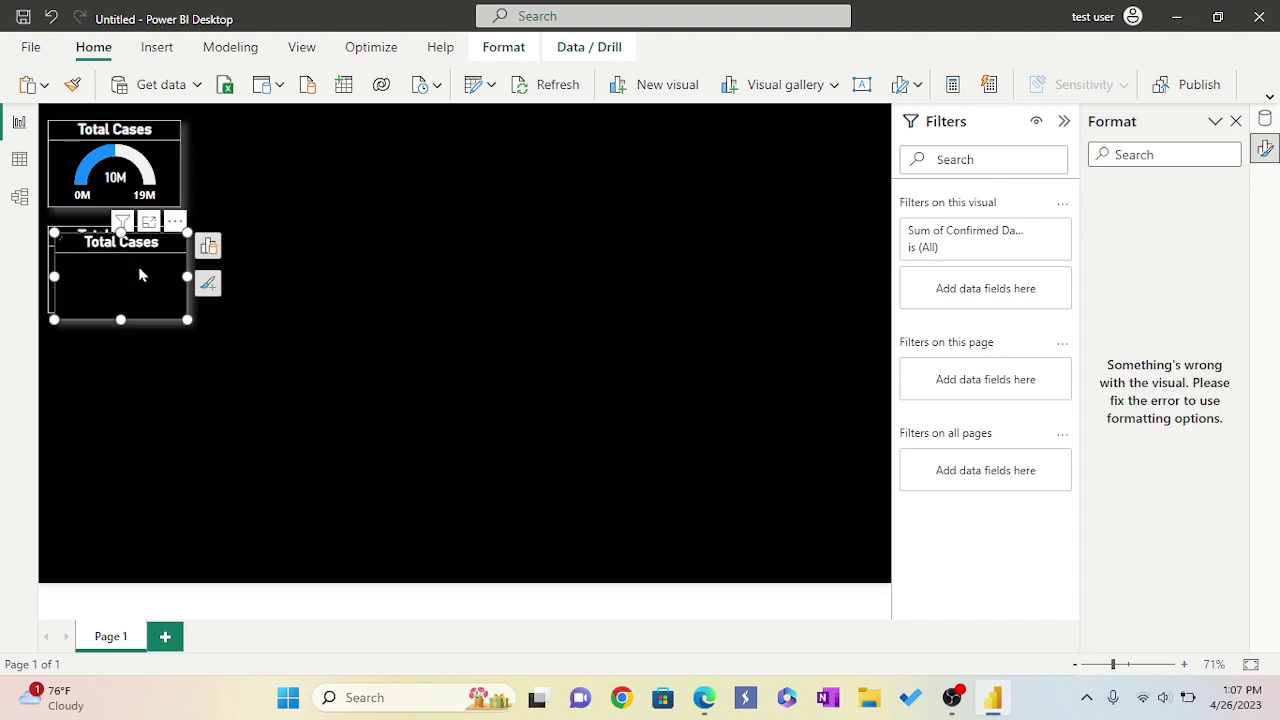
pyautogui.moveTo(138, 266); pyautogui.dragTo(131, 377)
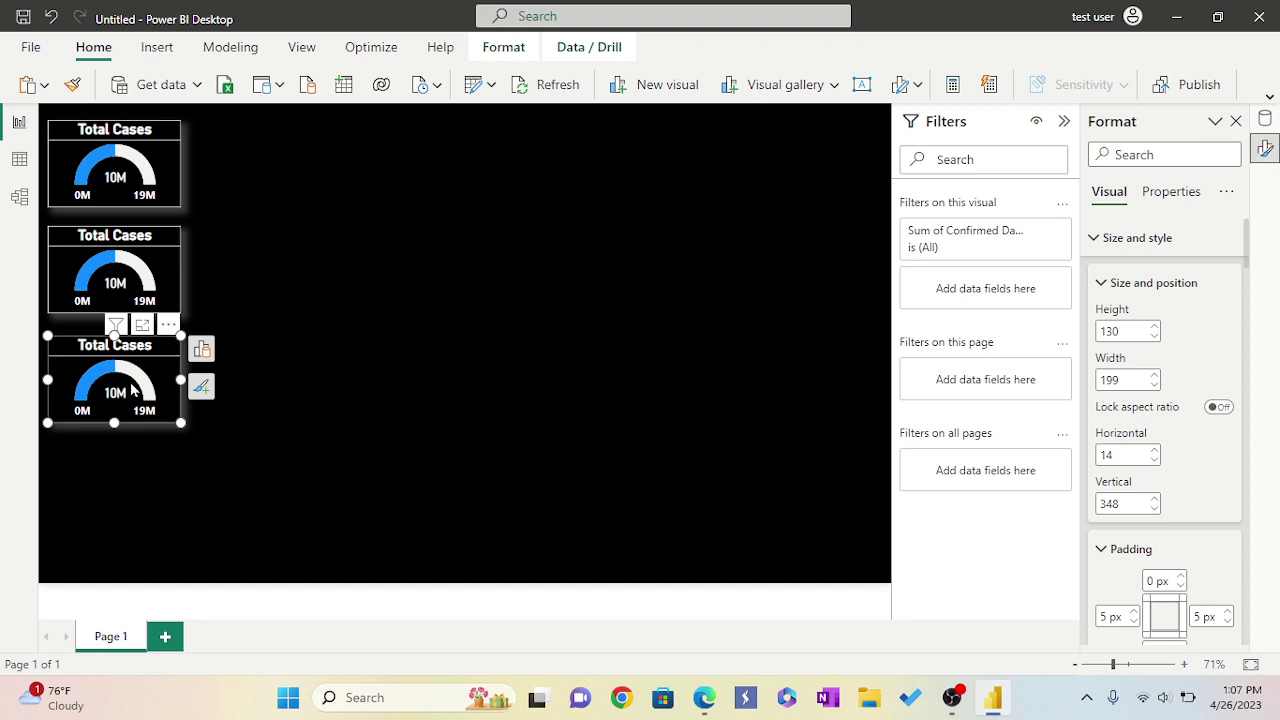
pyautogui.hotkey('ctrl', 'v')
pyautogui.moveTo(130, 388); pyautogui.dragTo(126, 495)
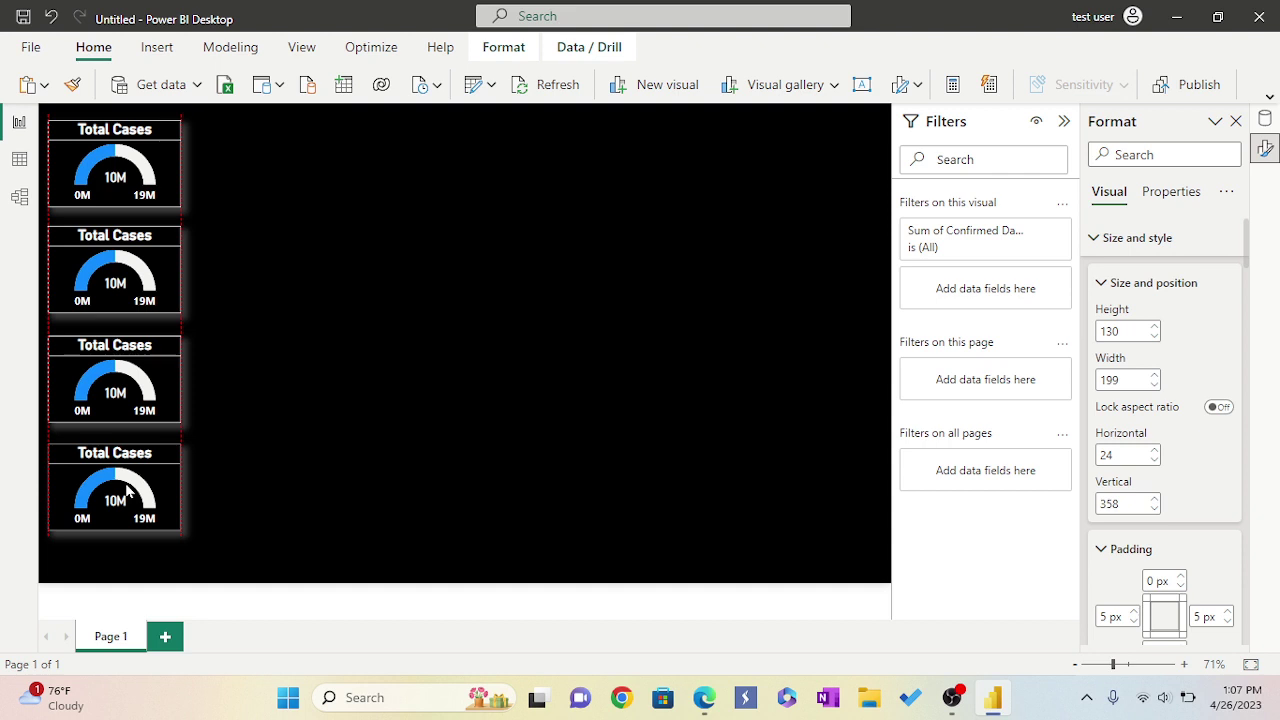
pyautogui.moveTo(127, 490); pyautogui.dragTo(128, 490)
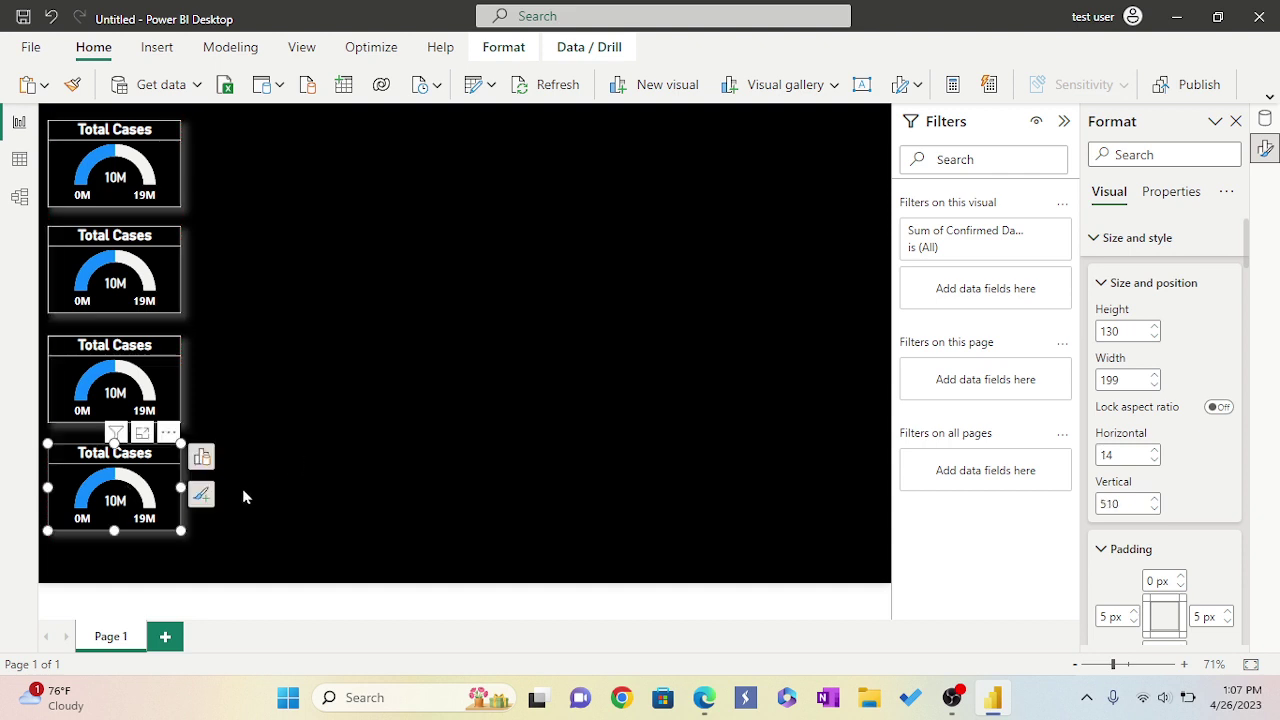
pyautogui.moveTo(158, 497); pyautogui.dragTo(158, 512)
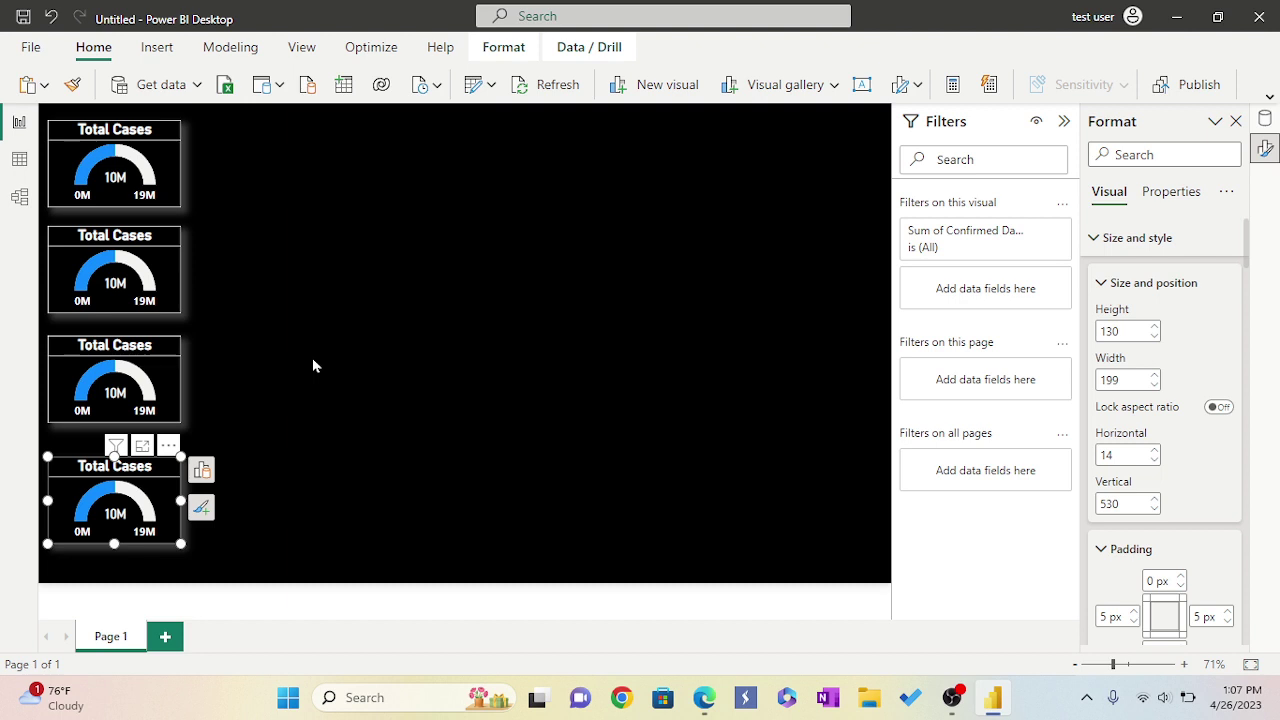
# Create a measure in Sheet1 that begins Active Cases 1 = SUM(Sheet1[Confirmed Daily])
pyautogui.click(20, 159)
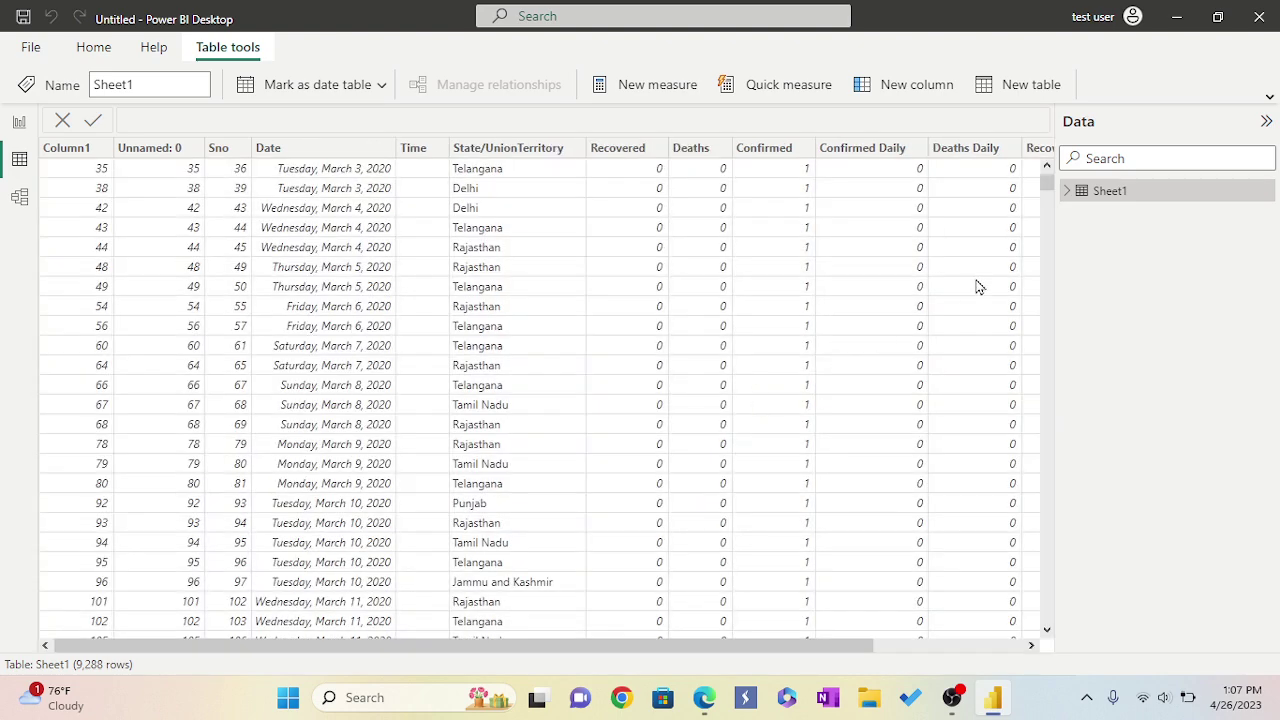
pyautogui.rightClick(1069, 196)
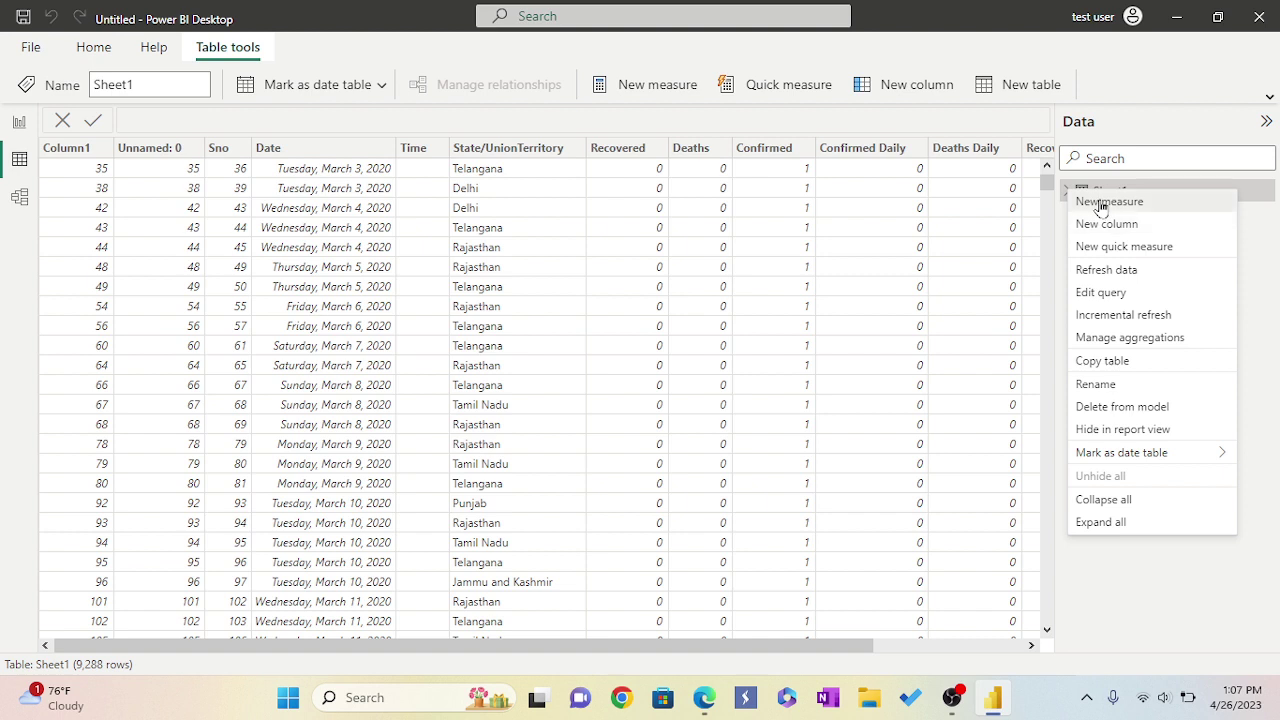
pyautogui.press('Escape')
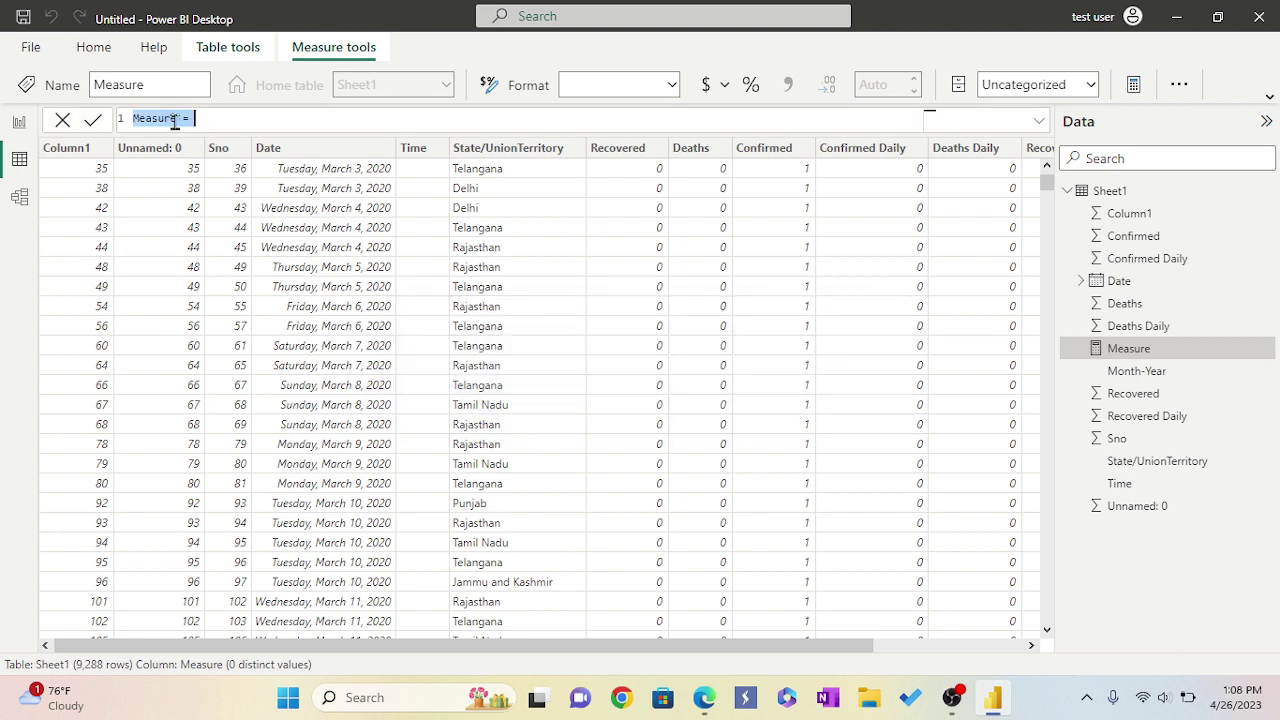
pyautogui.write('Acti')
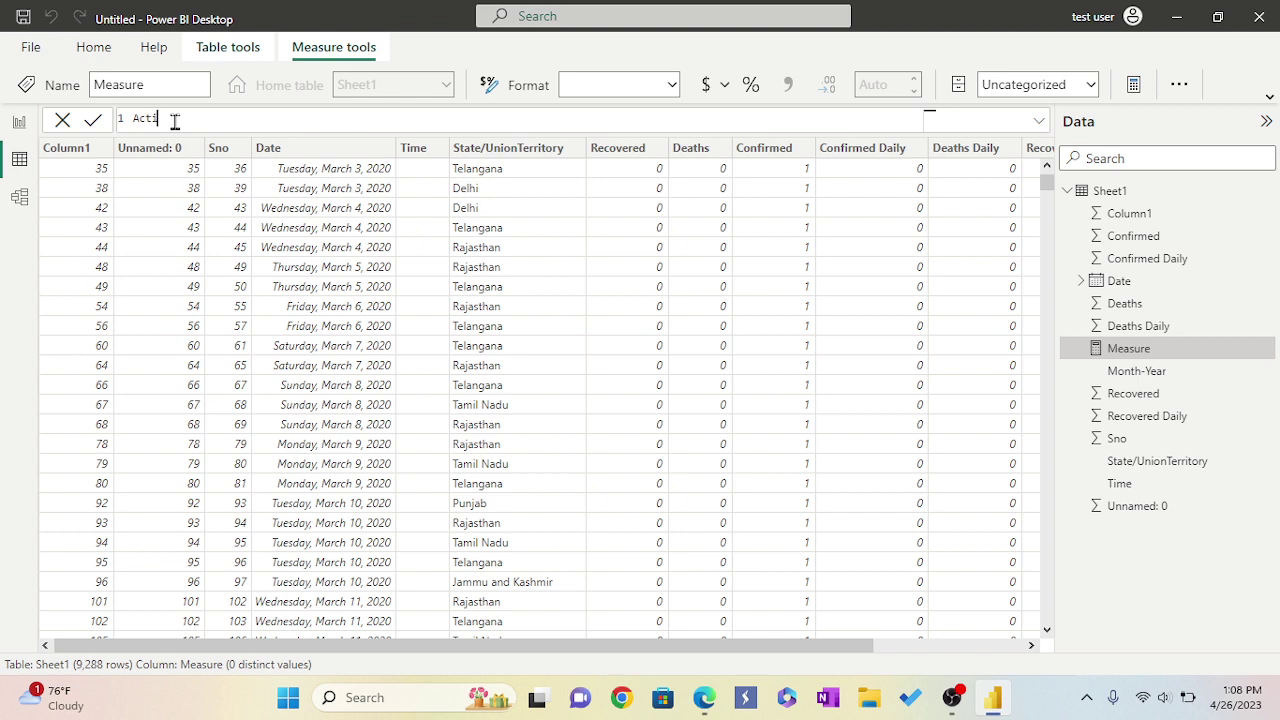
pyautogui.write('ve Cases 1 = S')
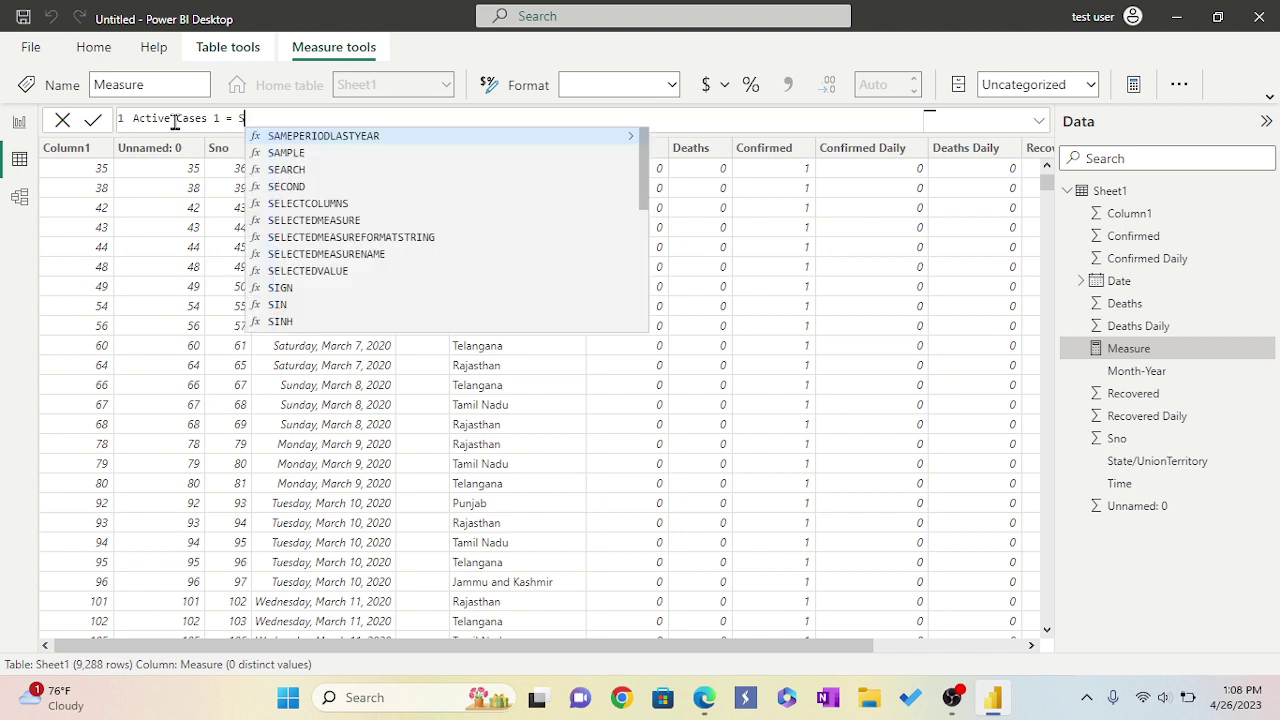
pyautogui.write('UM')
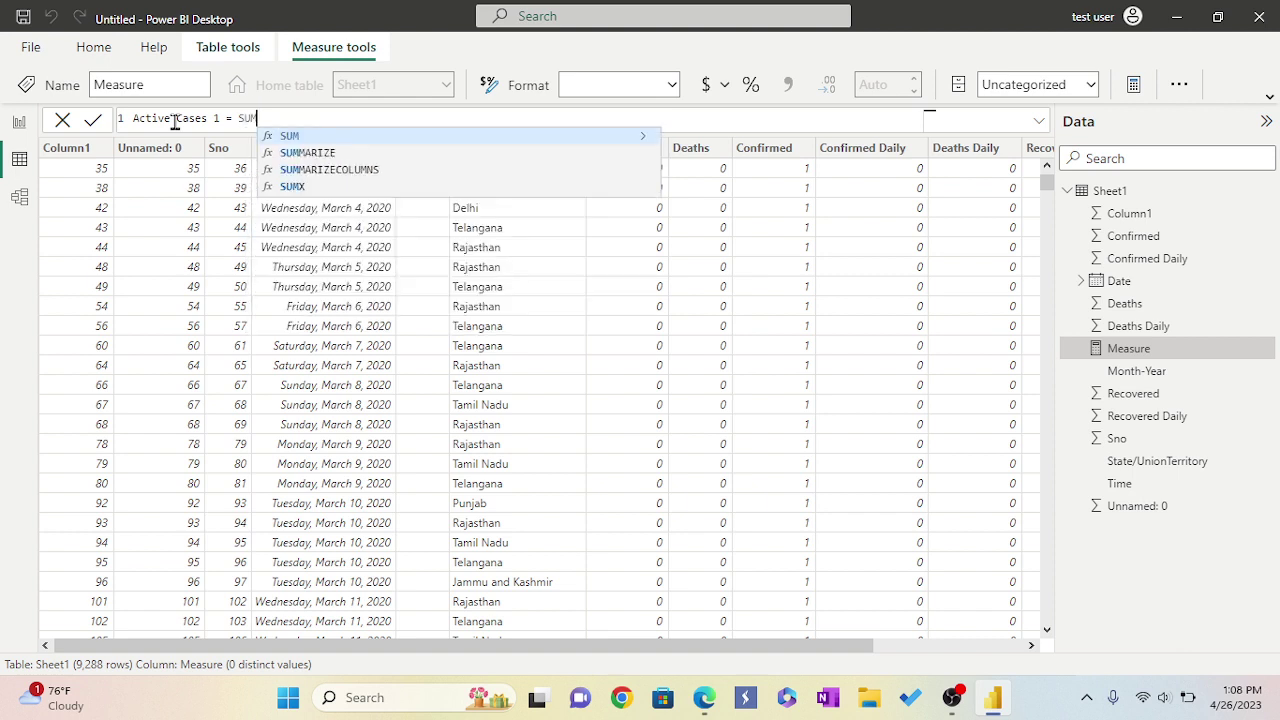
pyautogui.write('(')
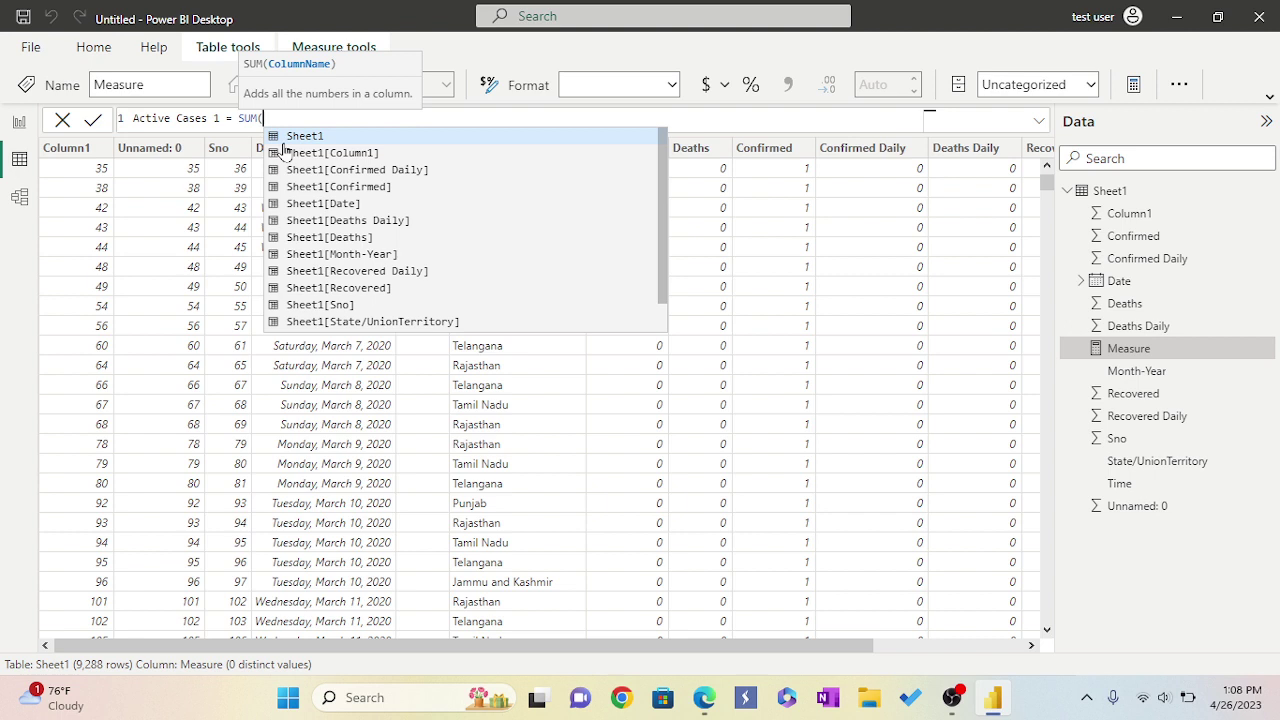
pyautogui.write('C')
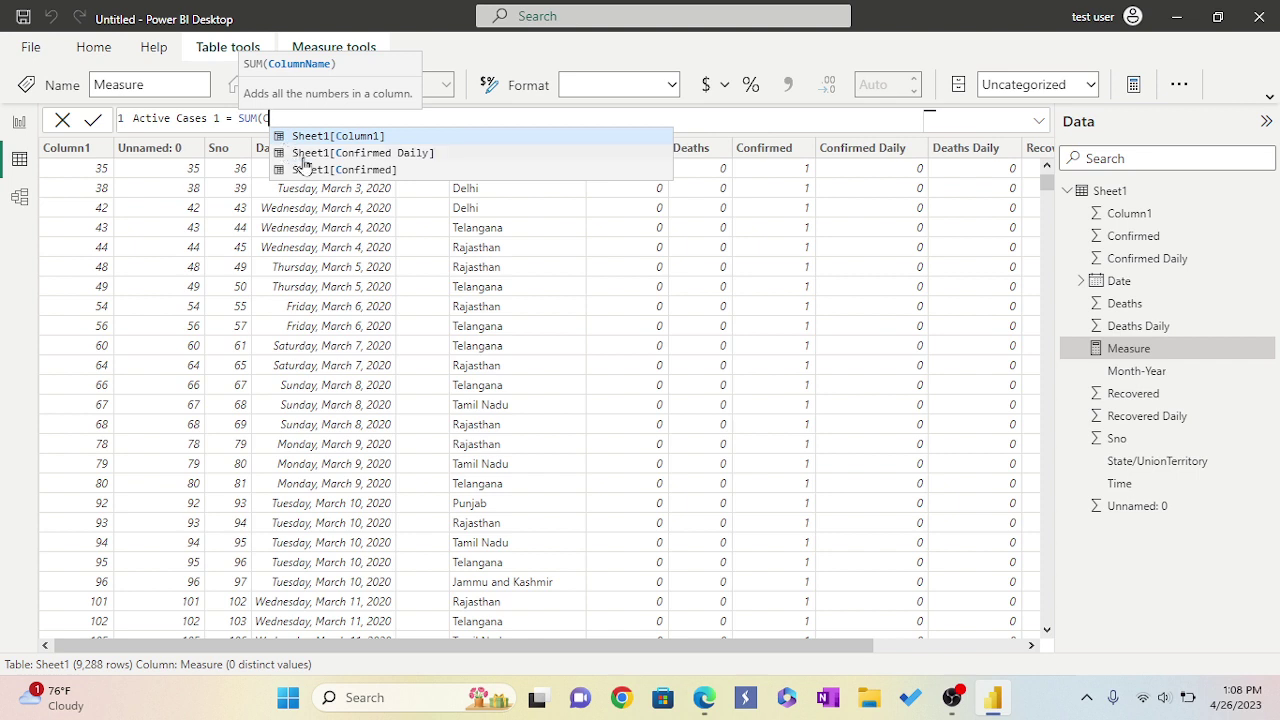
pyautogui.click(303, 155)
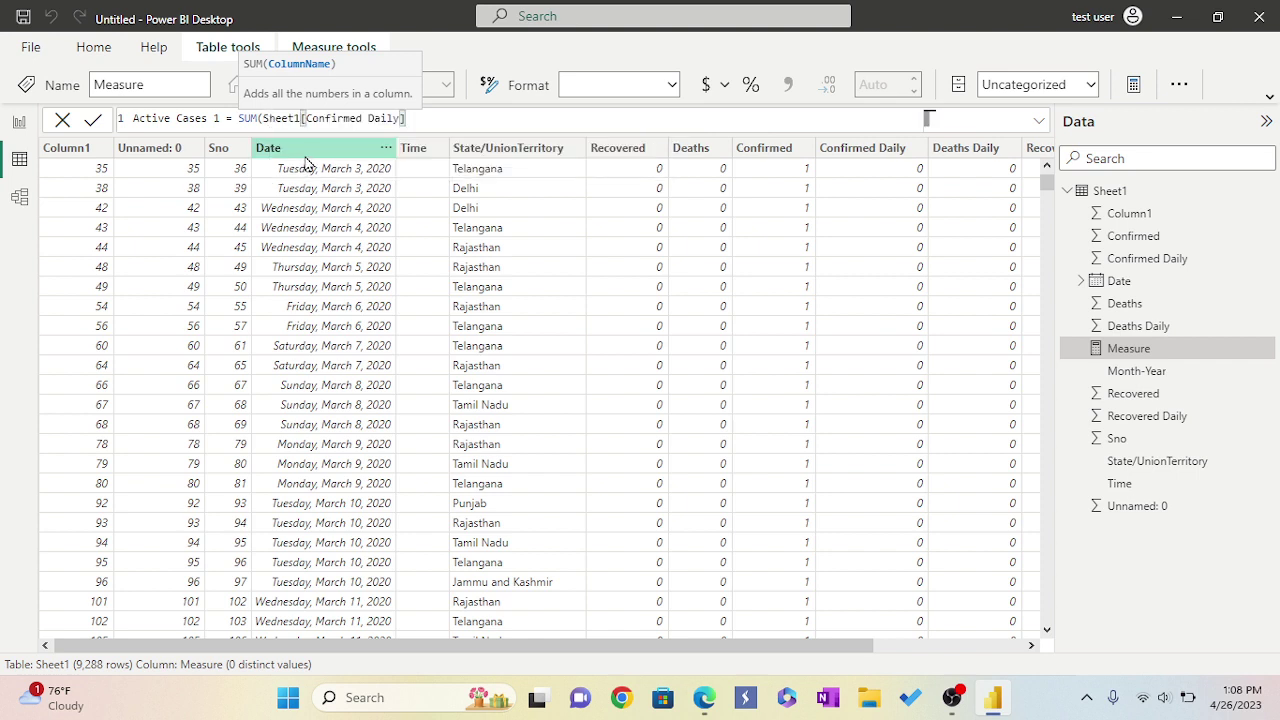
pyautogui.write(')')
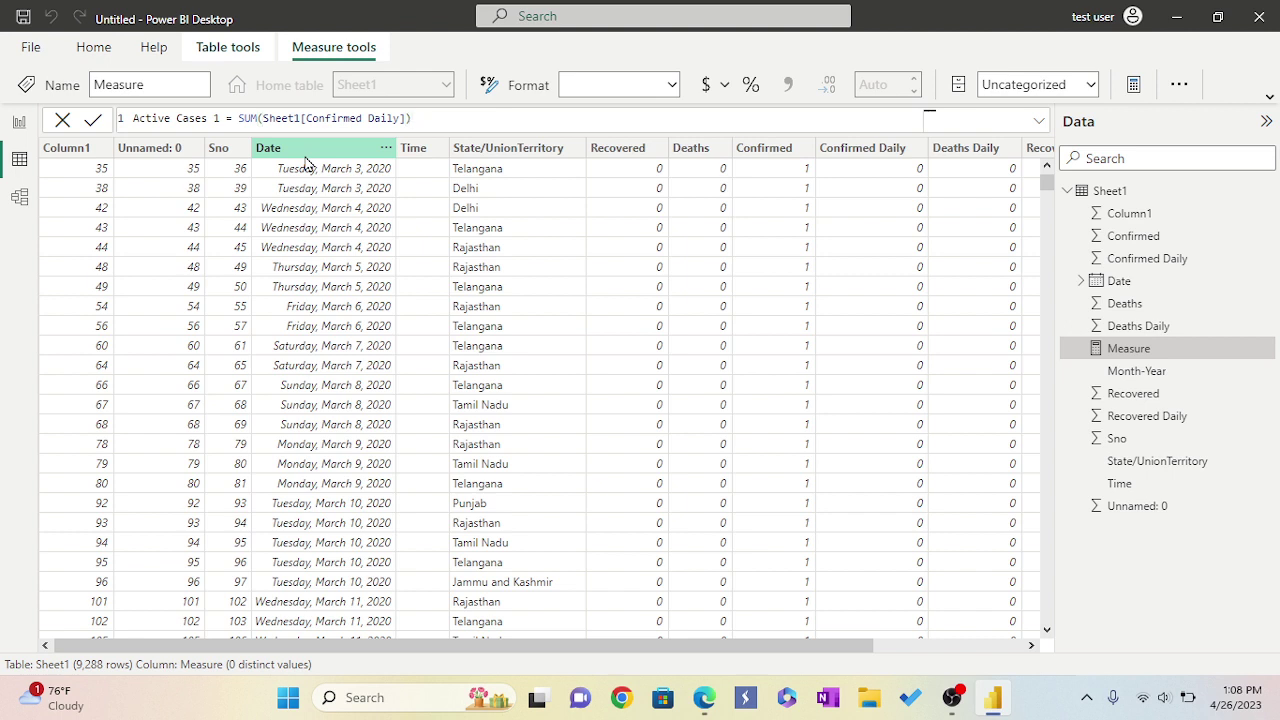
# Extend the Active Cases 1 formula by subtracting SUM(Sheet1[Deaths Daily]), followed by another minus sign
pyautogui.write(' - SUN')
pyautogui.press('BackSpace')
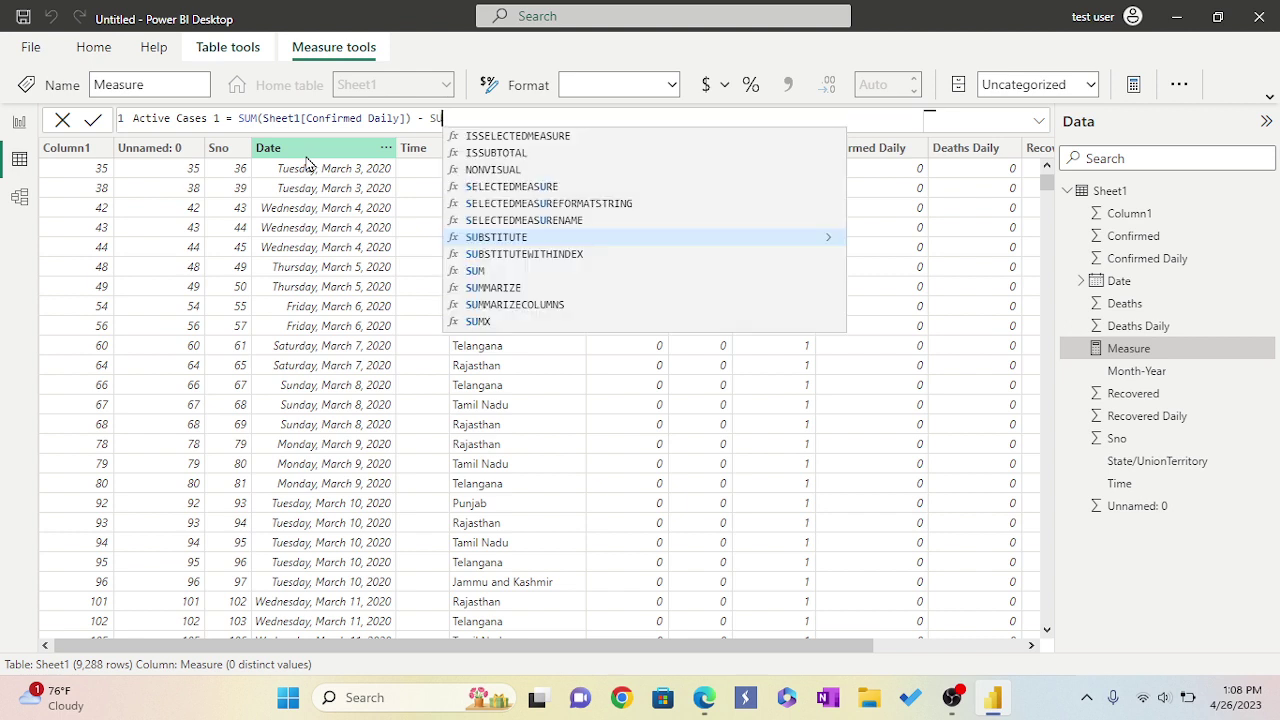
pyautogui.write('M')
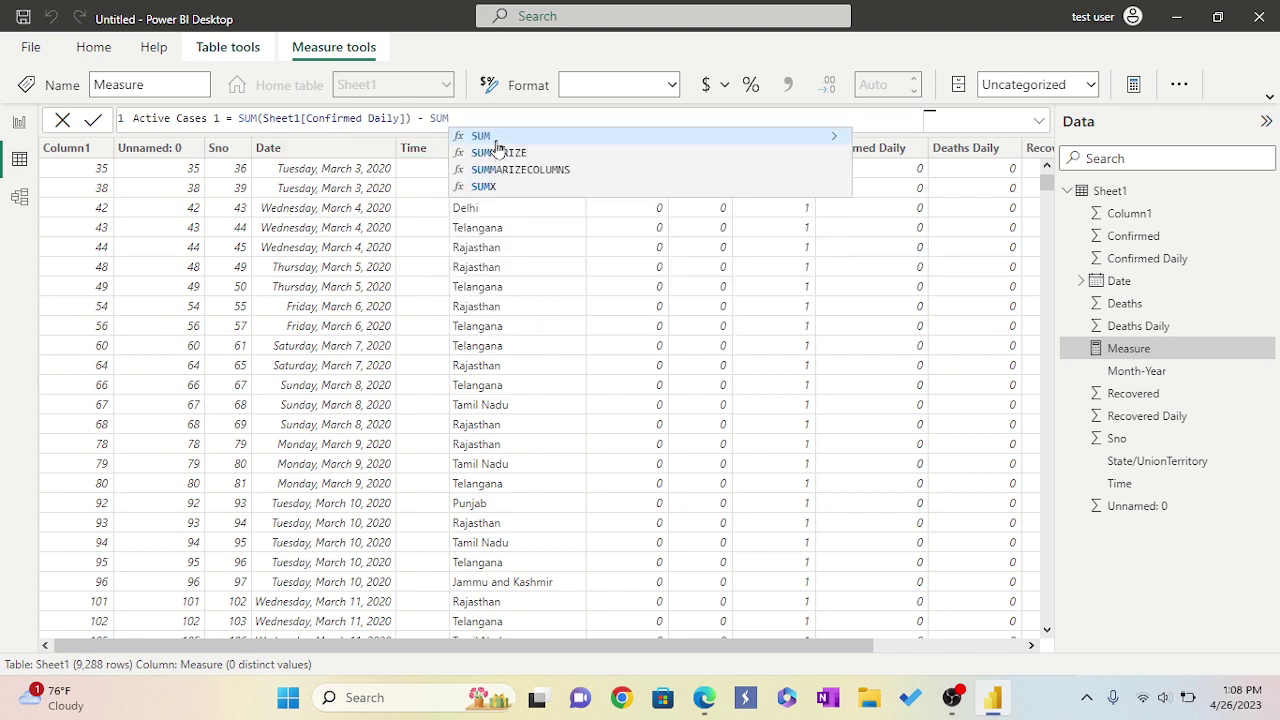
pyautogui.write('(')
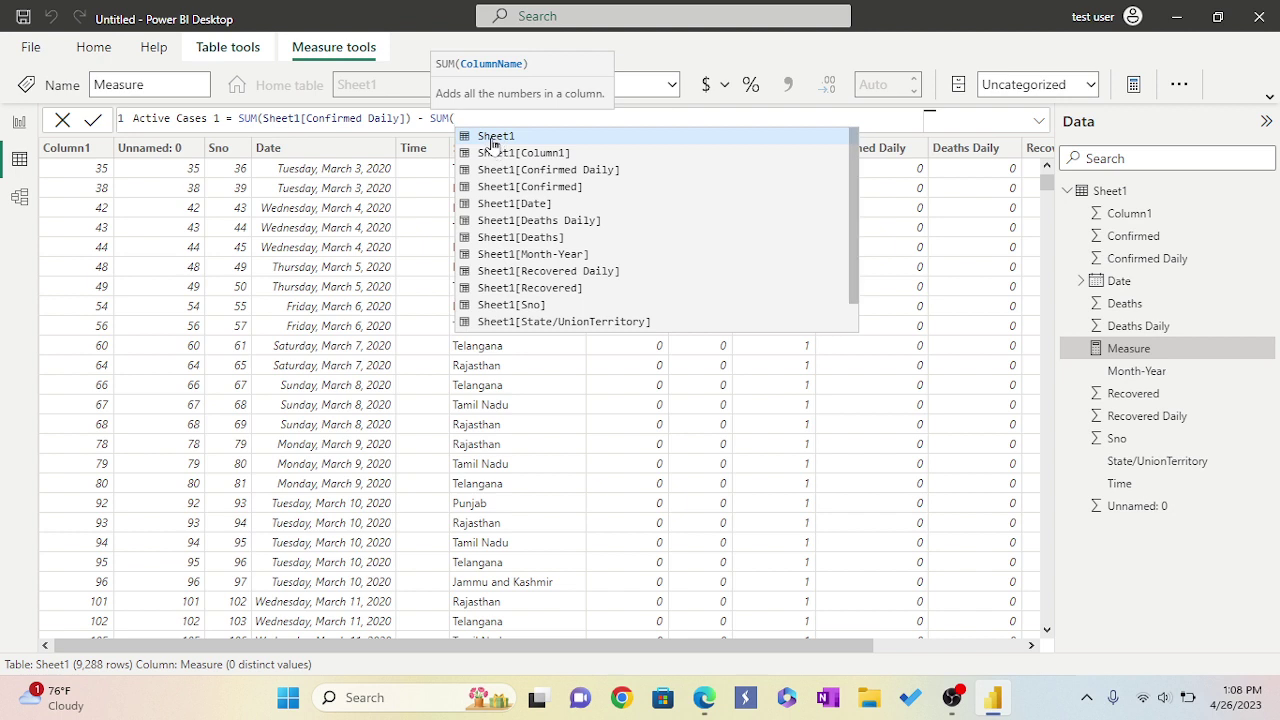
pyautogui.write('D')
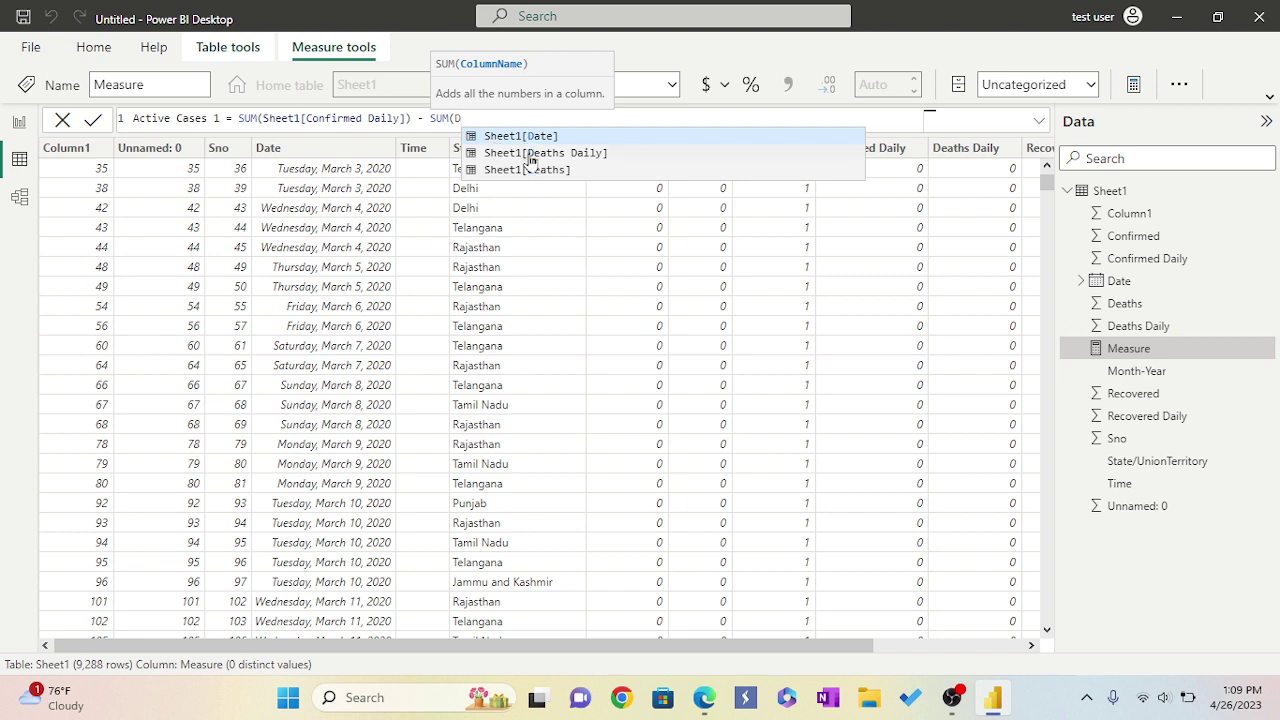
pyautogui.click(528, 154)
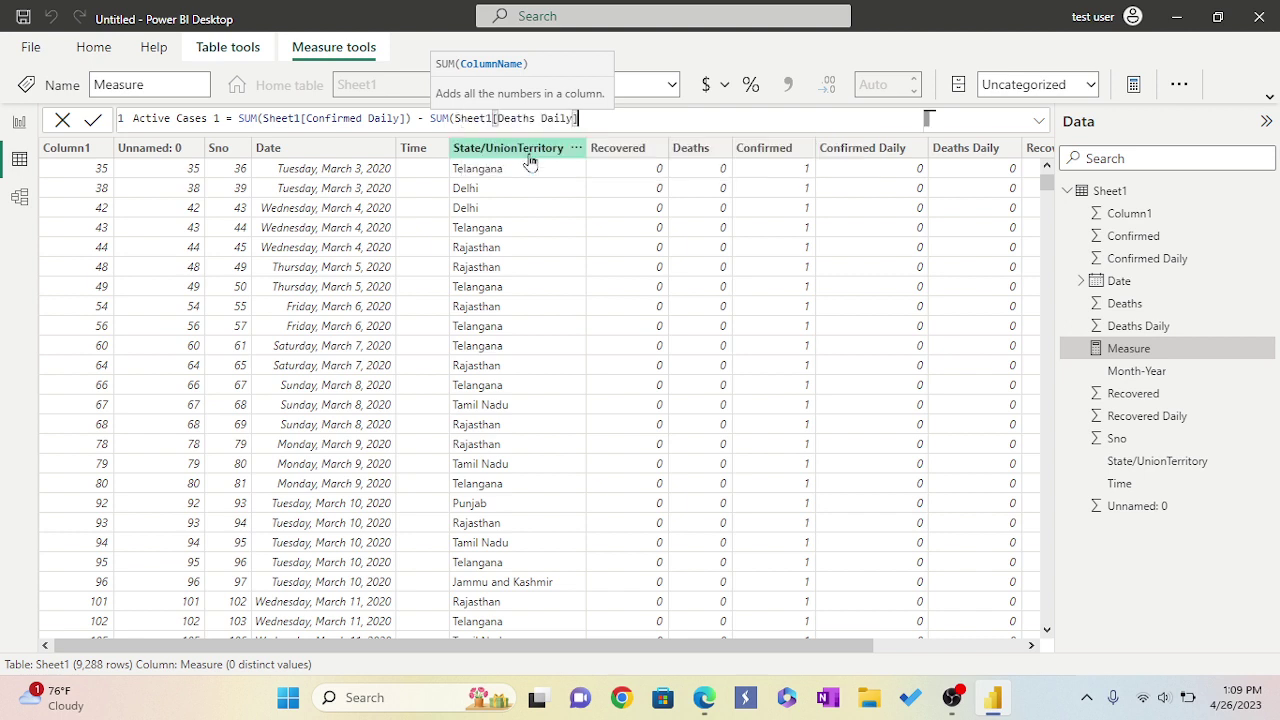
pyautogui.write(') -')
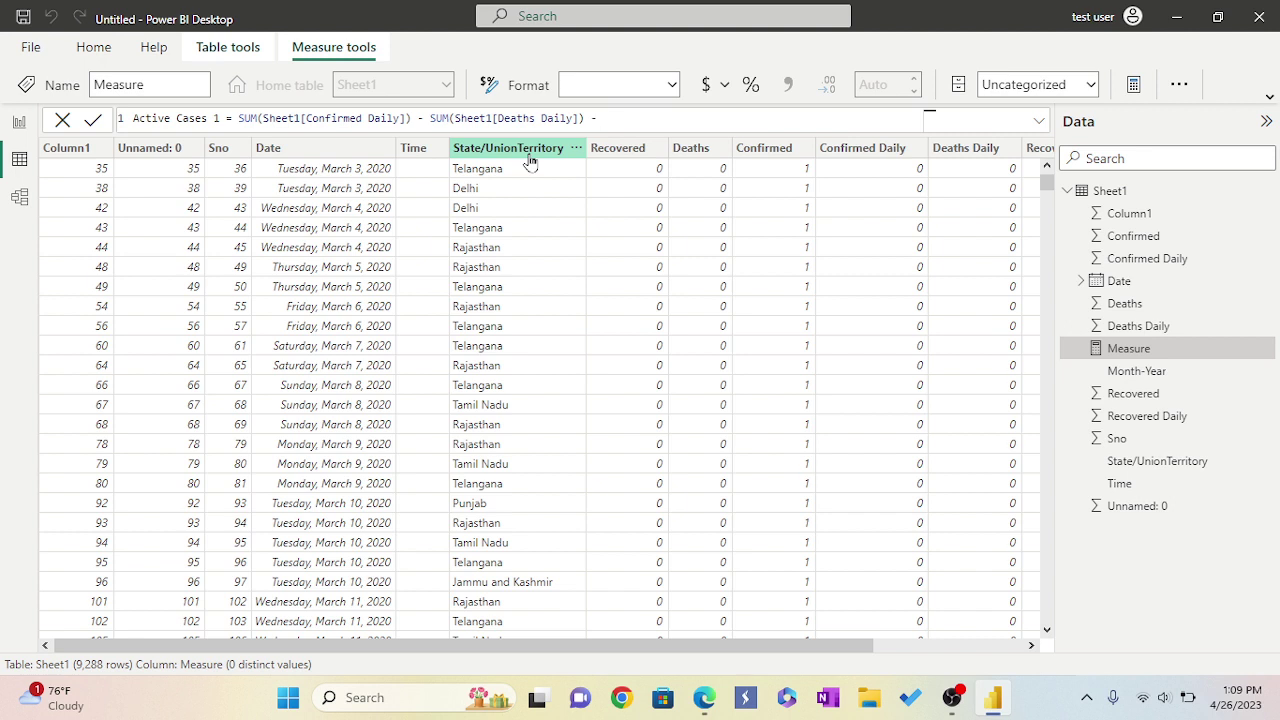
# Complete the Active Cases 1 formula with SUM(Sheet1[Recovered Daily]) as the final subtracted term and commit the measure
pyautogui.write('SUM(')
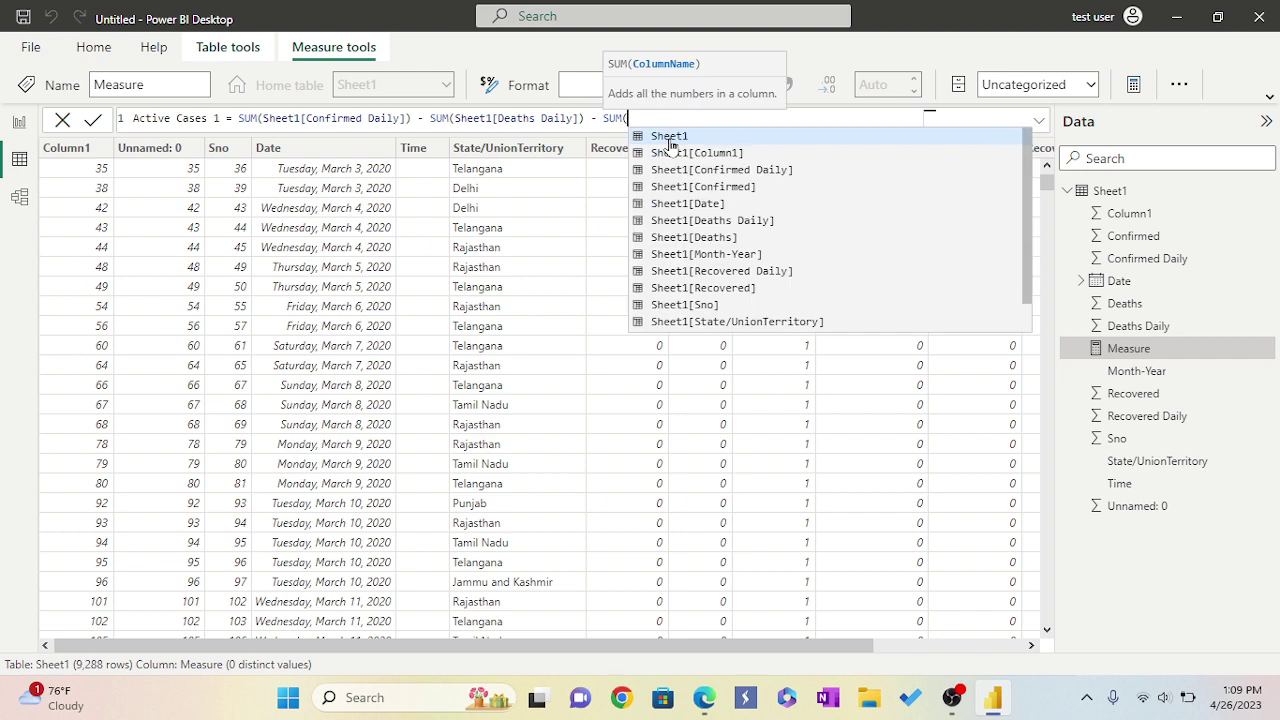
pyautogui.click(668, 140)
pyautogui.write('rec')
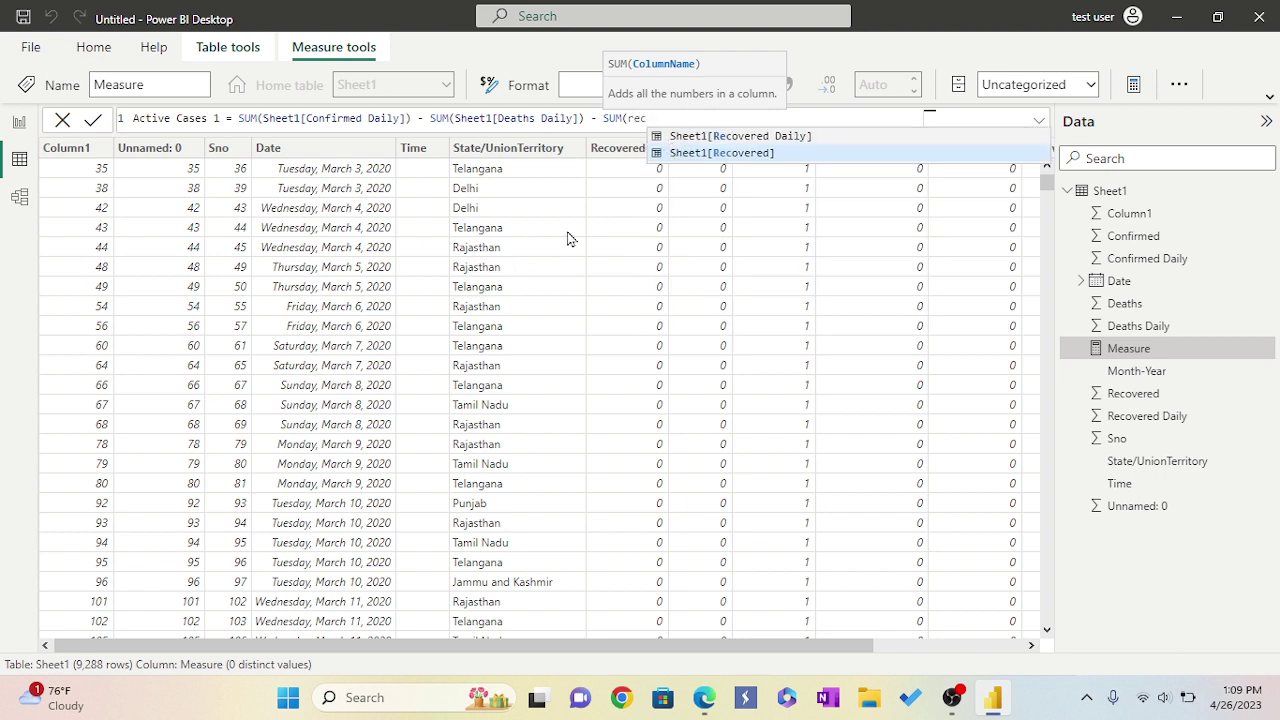
pyautogui.click(688, 136)
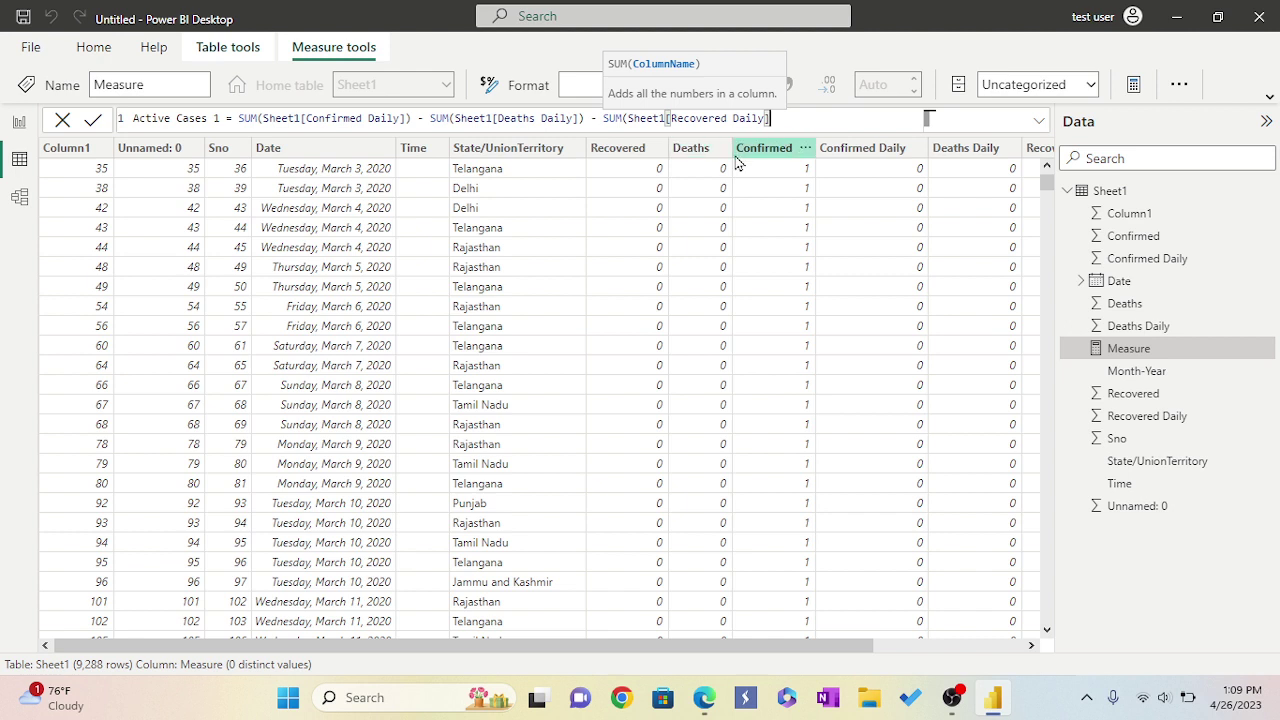
pyautogui.write(')')
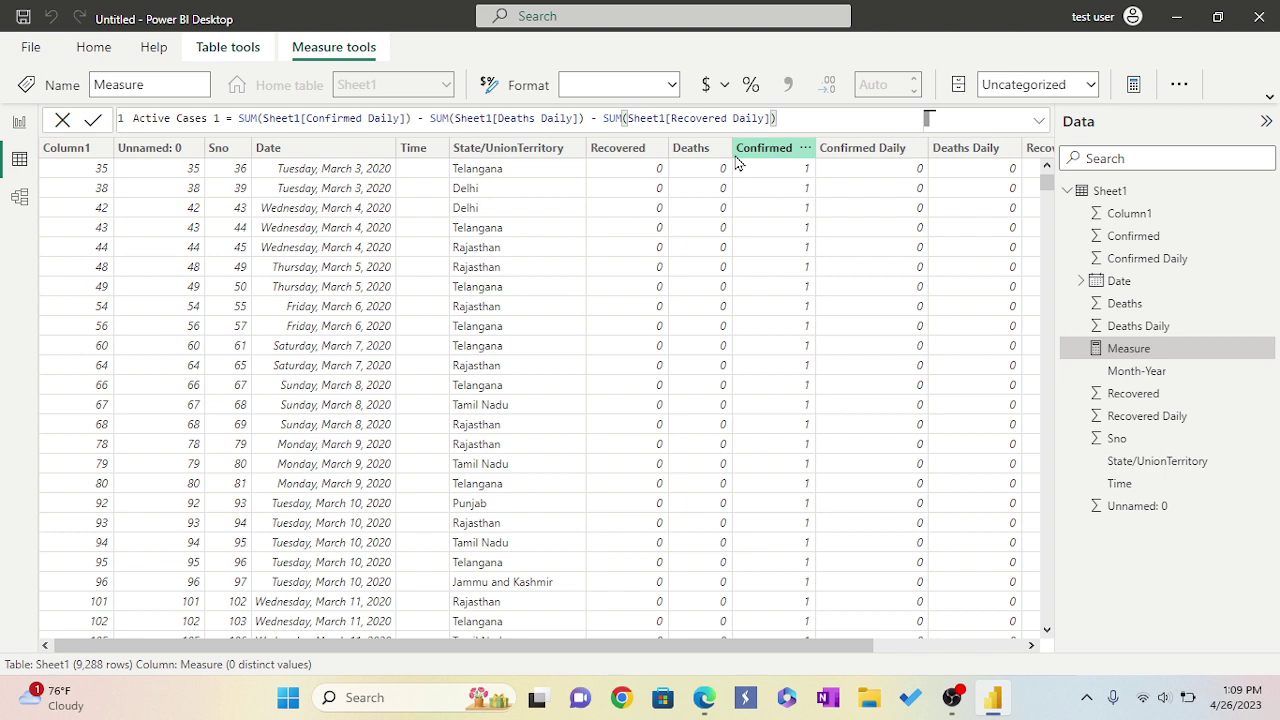
pyautogui.press('Return')
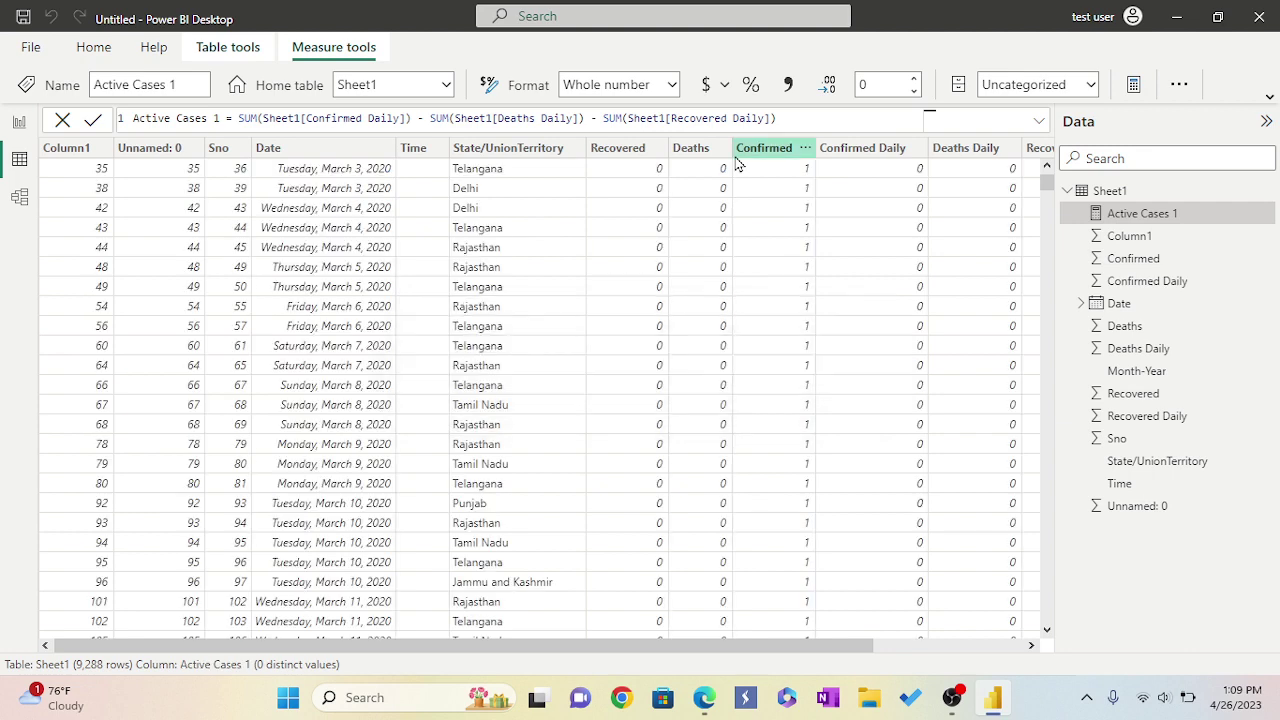
# On the report page, make Active Cases 1 the second gauge's value and change its title to Active Cases
pyautogui.click(20, 122)
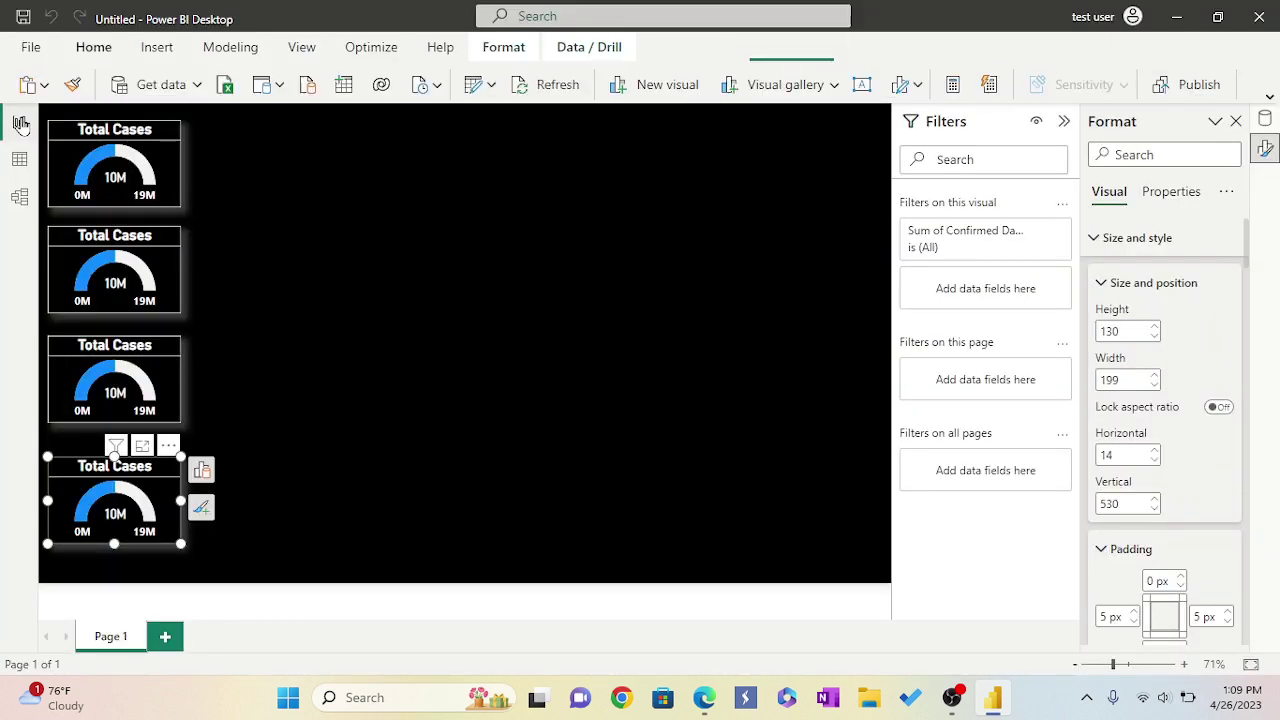
pyautogui.click(157, 270)
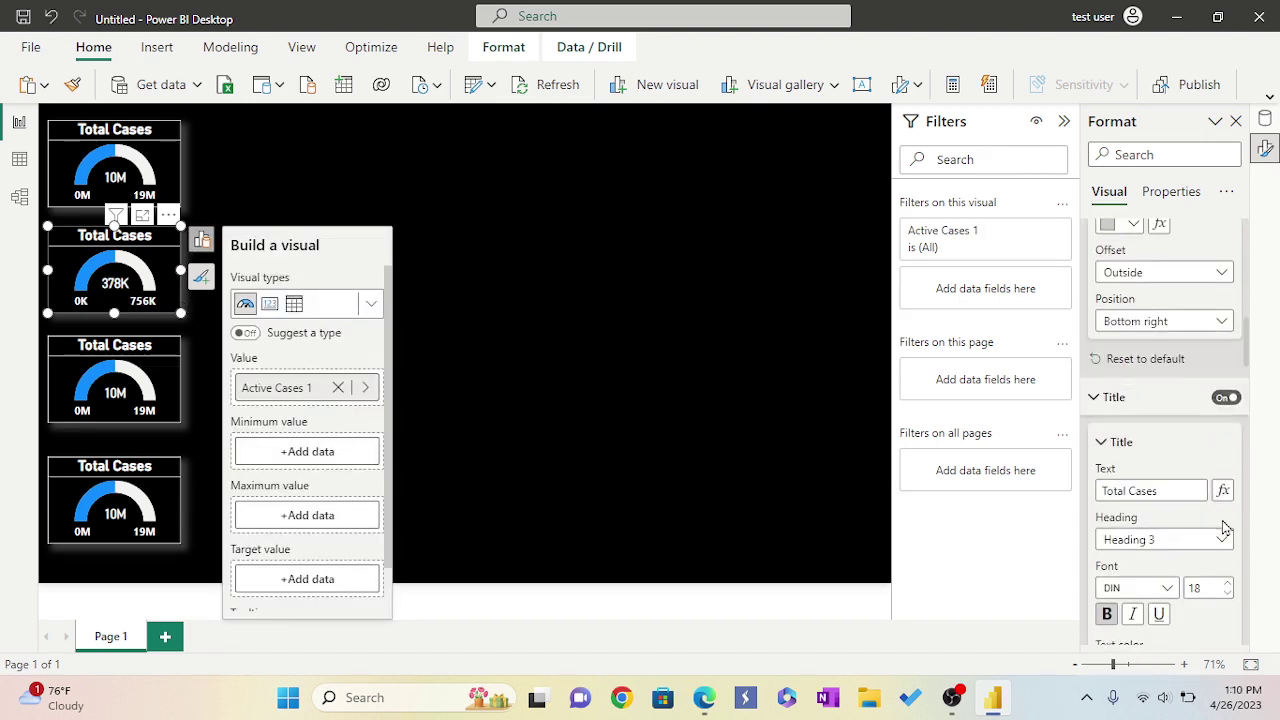
pyautogui.click(1172, 490)
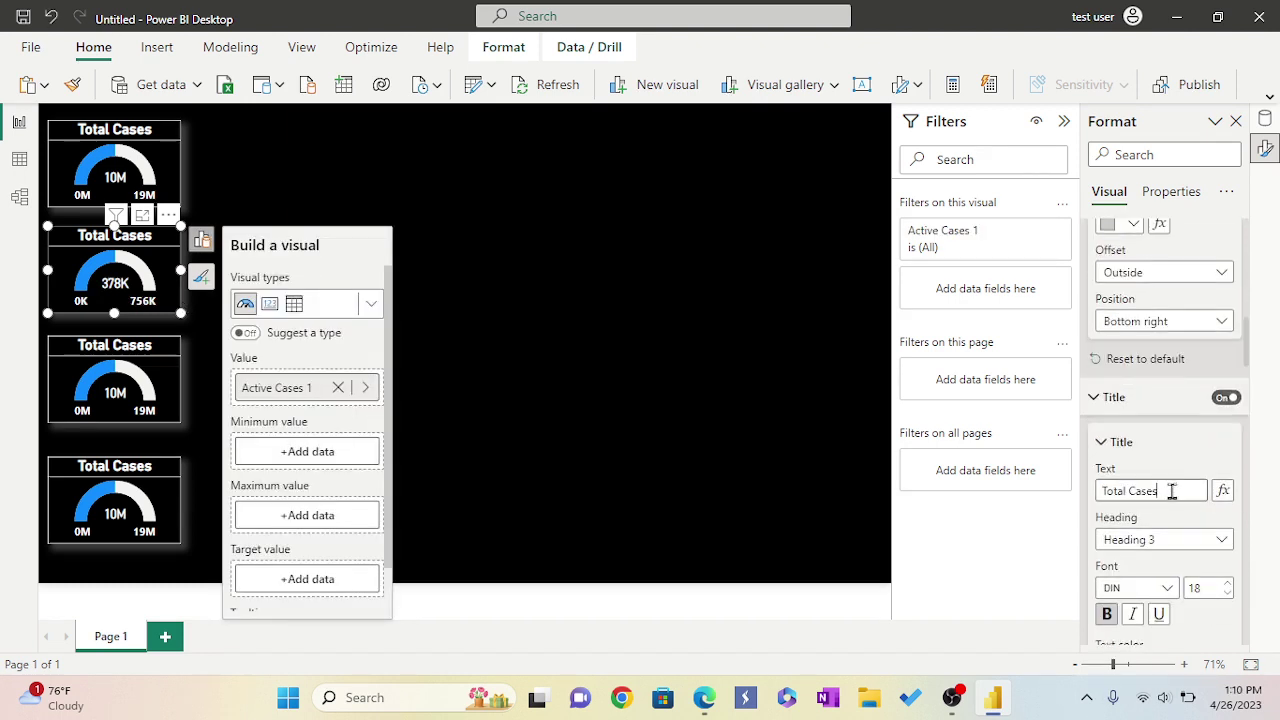
pyautogui.press('BackSpace')
pyautogui.press('BackSpace')
pyautogui.press('BackSpace')
pyautogui.press('BackSpace')
pyautogui.press('BackSpace')
pyautogui.press('BackSpace')
pyautogui.press('BackSpace')
pyautogui.press('BackSpace')
pyautogui.press('BackSpace')
pyautogui.press('BackSpace')
pyautogui.press('BackSpace')
pyautogui.write('Ac')
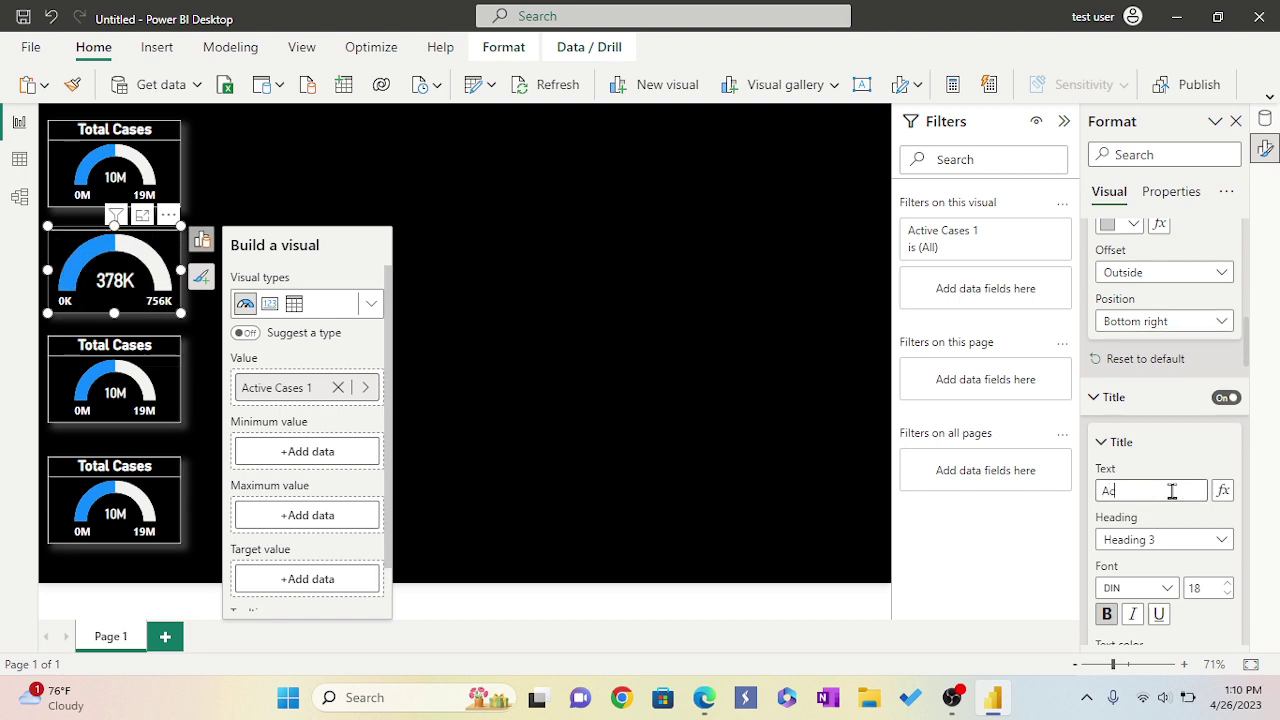
pyautogui.write('tive')
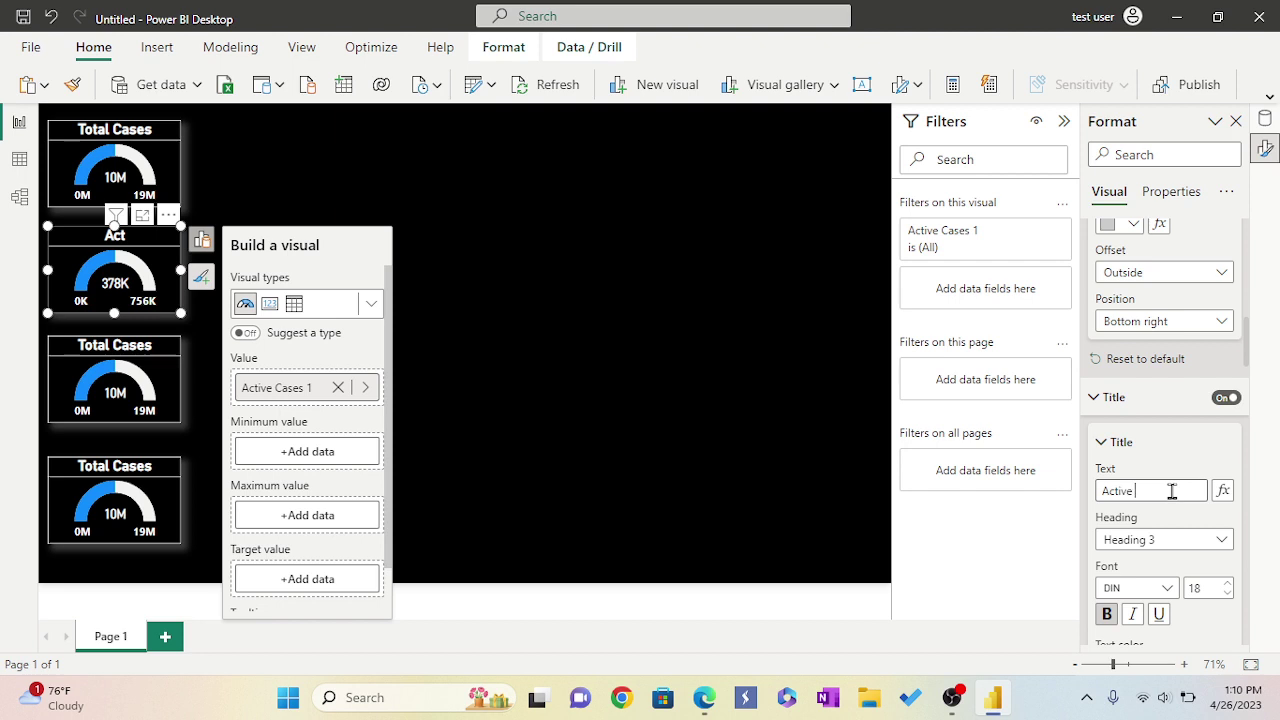
pyautogui.write(' Cases')
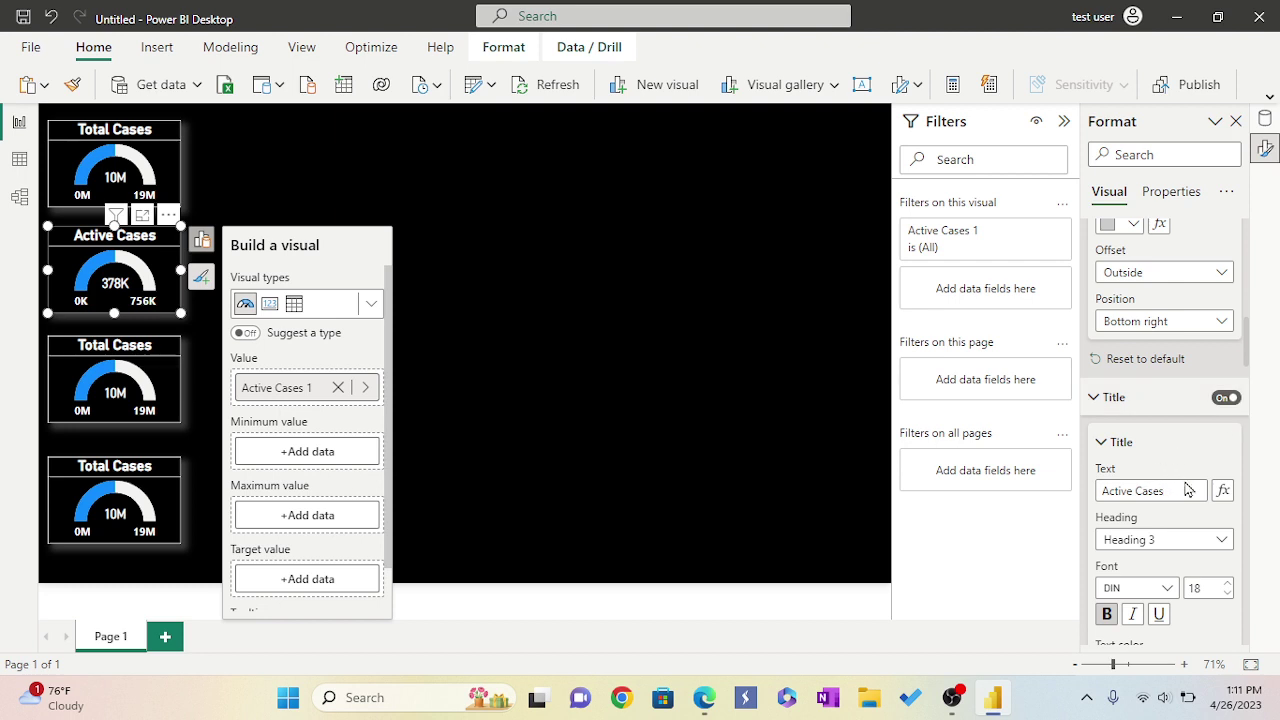
# Change the Active Cases gauge's fill color to the dark yellow from the recent colors
pyautogui.scroll(-5, 1187, 489)
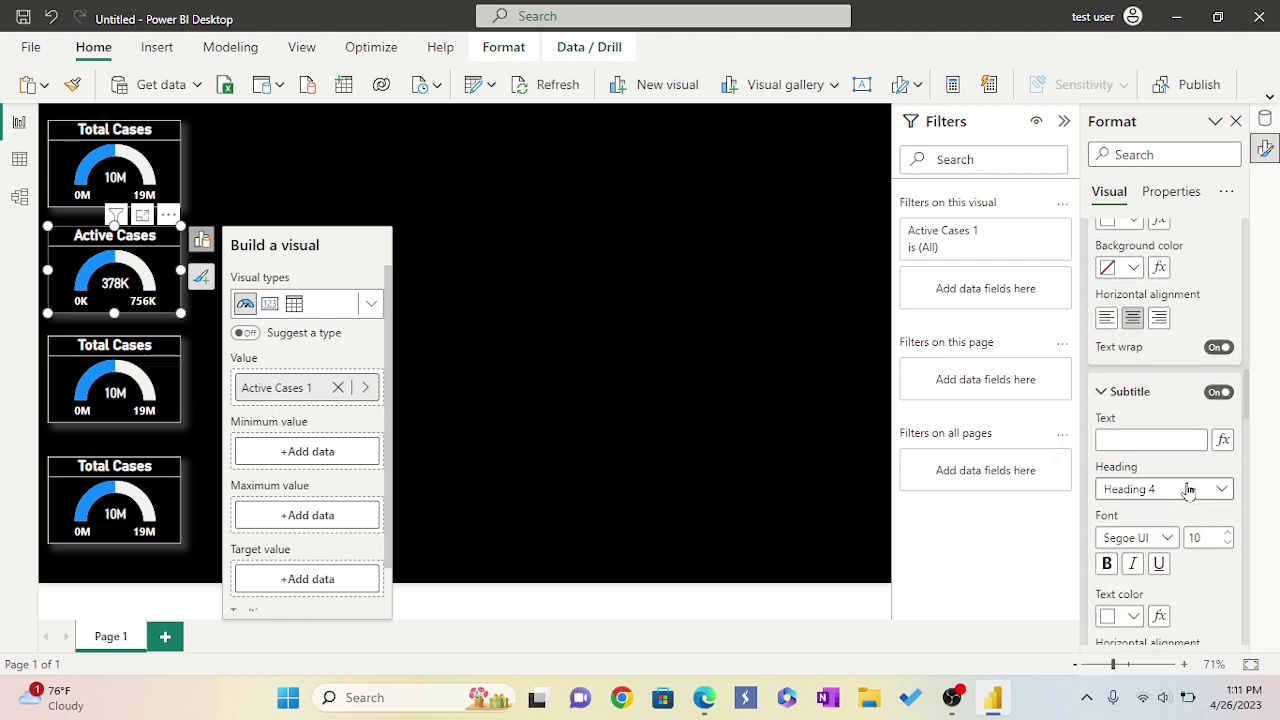
pyautogui.scroll(-3, 1187, 489)
pyautogui.scroll(-12, 1187, 489)
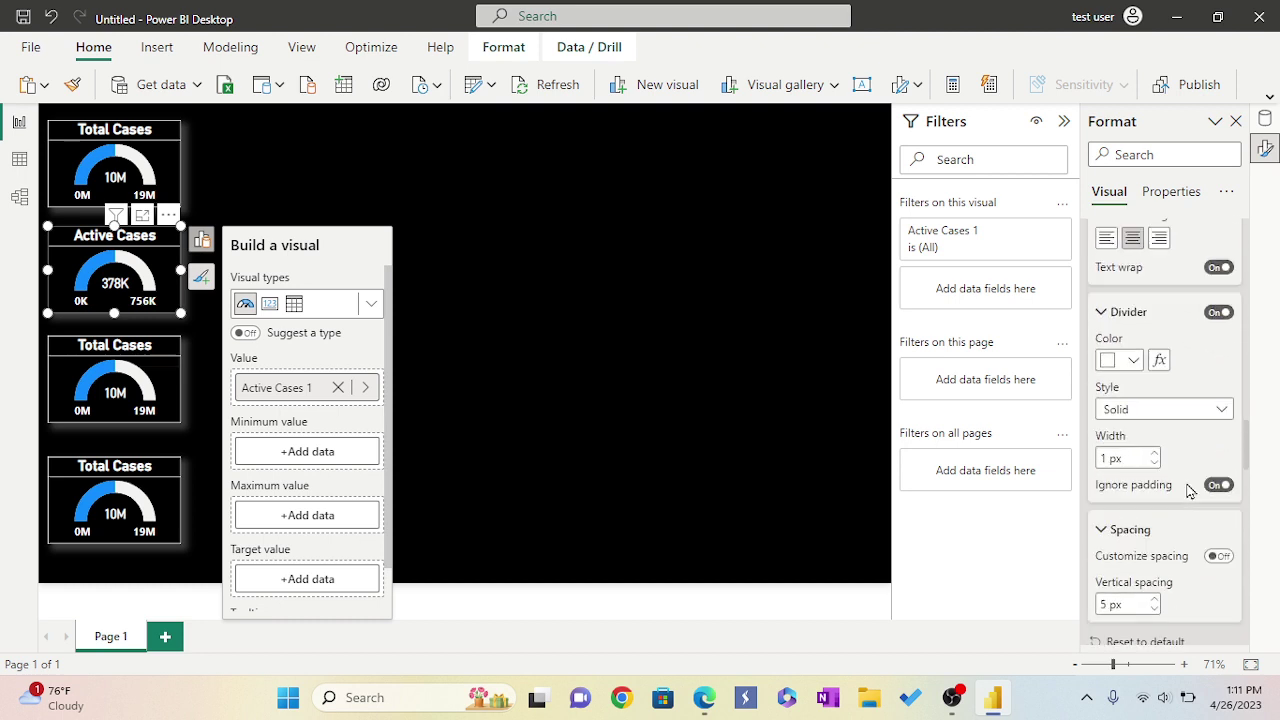
pyautogui.scroll(-5, 1187, 489)
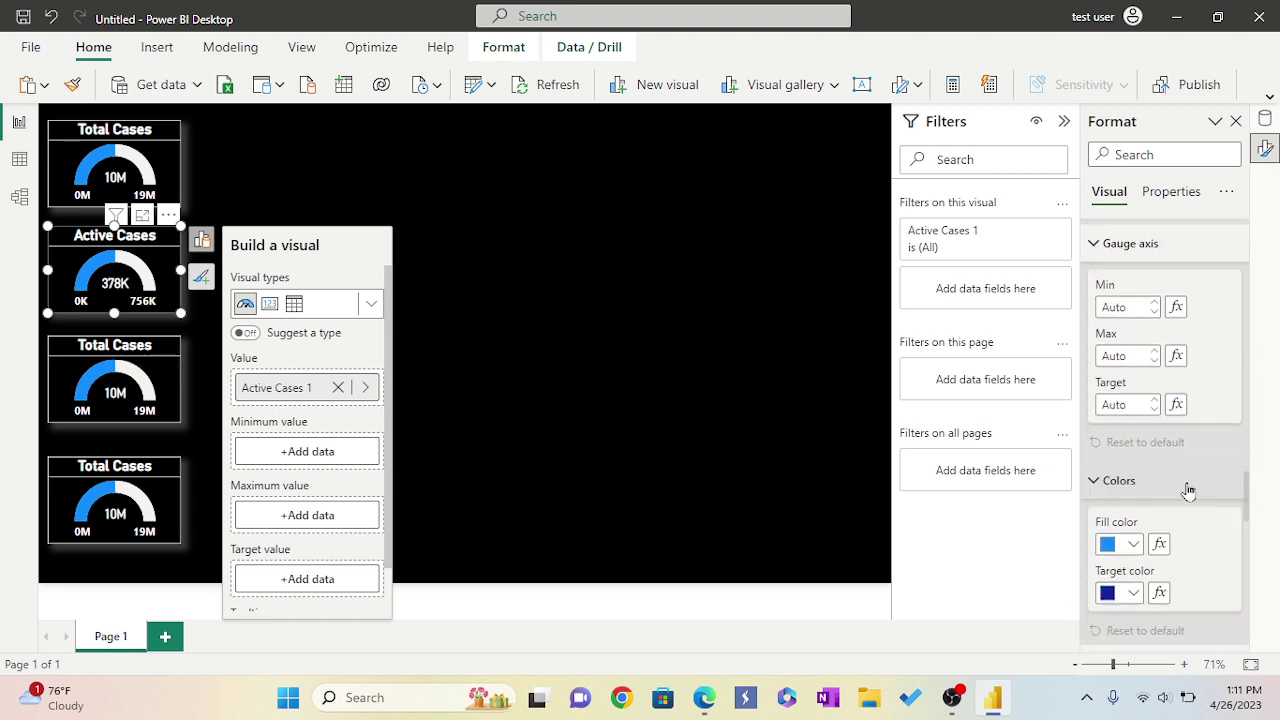
pyautogui.click(1133, 514)
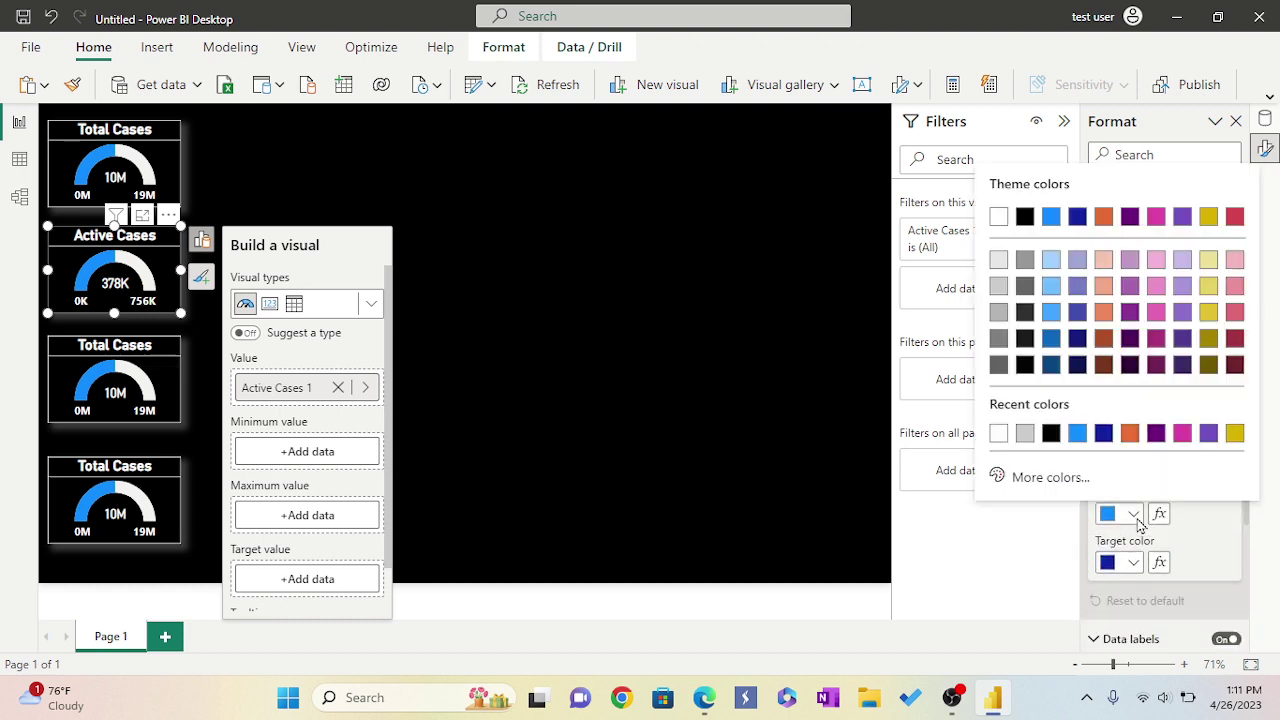
pyautogui.click(1235, 433)
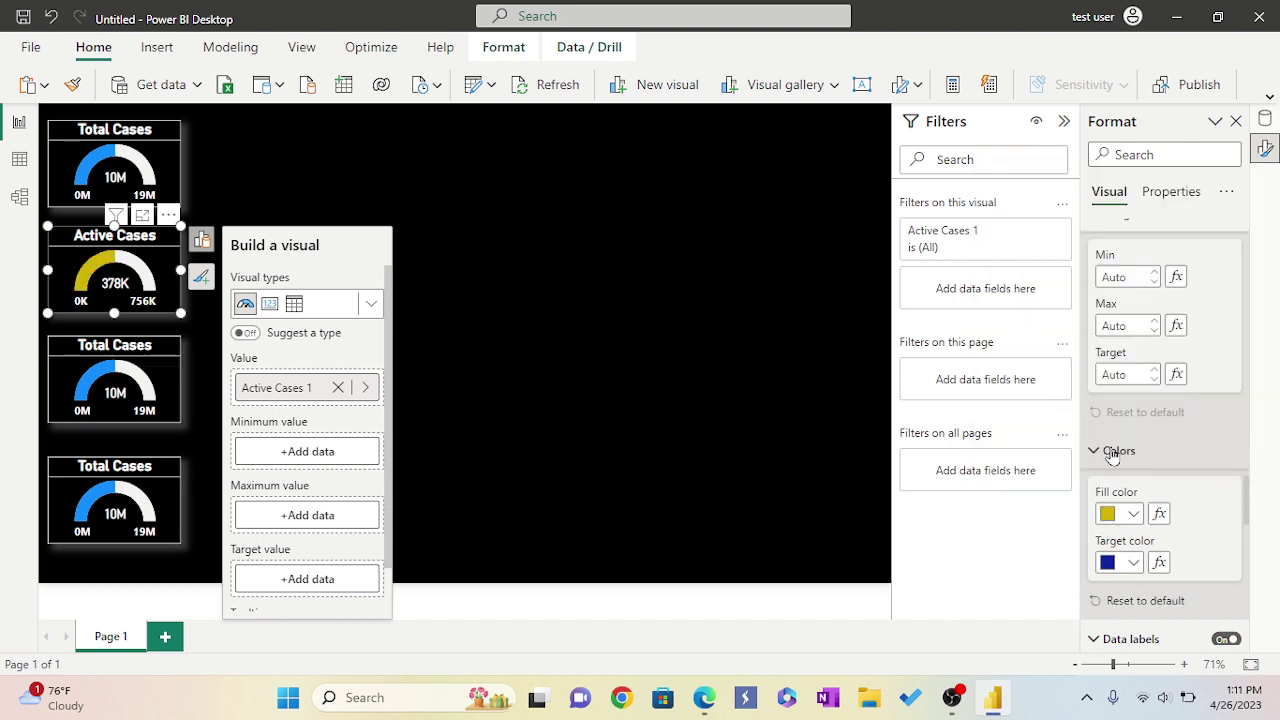
pyautogui.scroll(-3, 1224, 542)
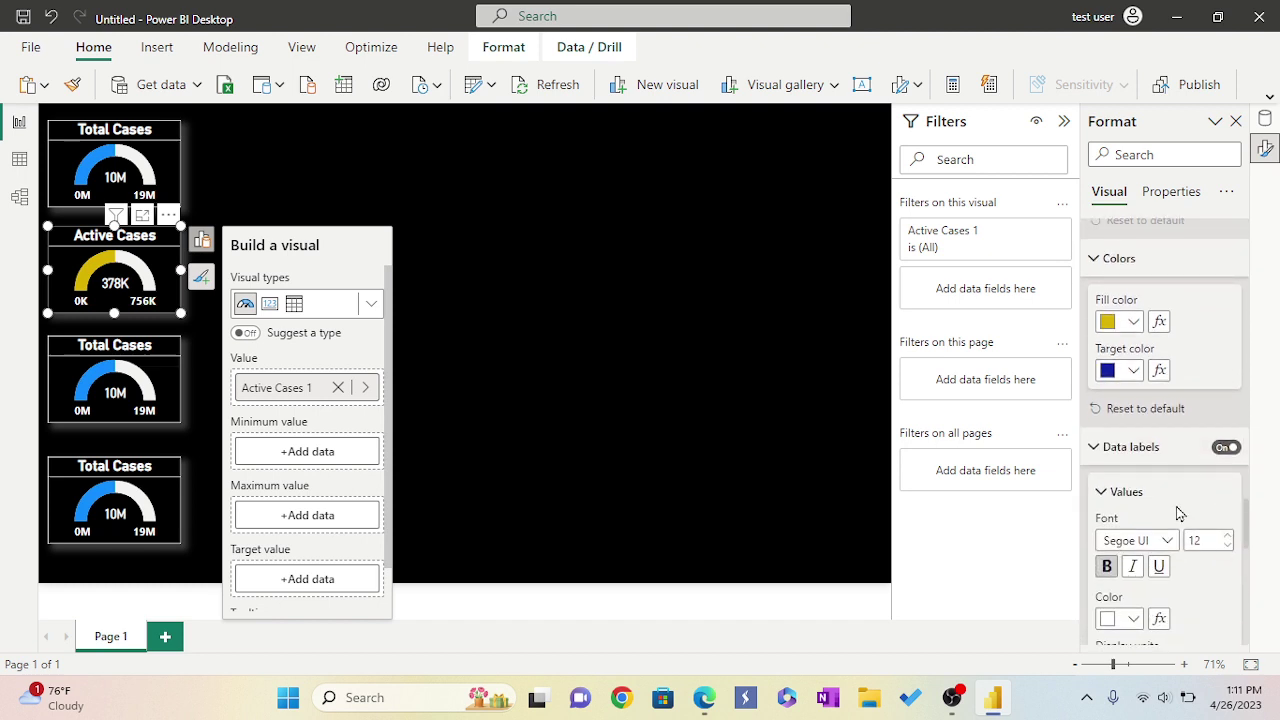
# Replace the third gauge's value with the Deaths Daily field
pyautogui.click(160, 385)
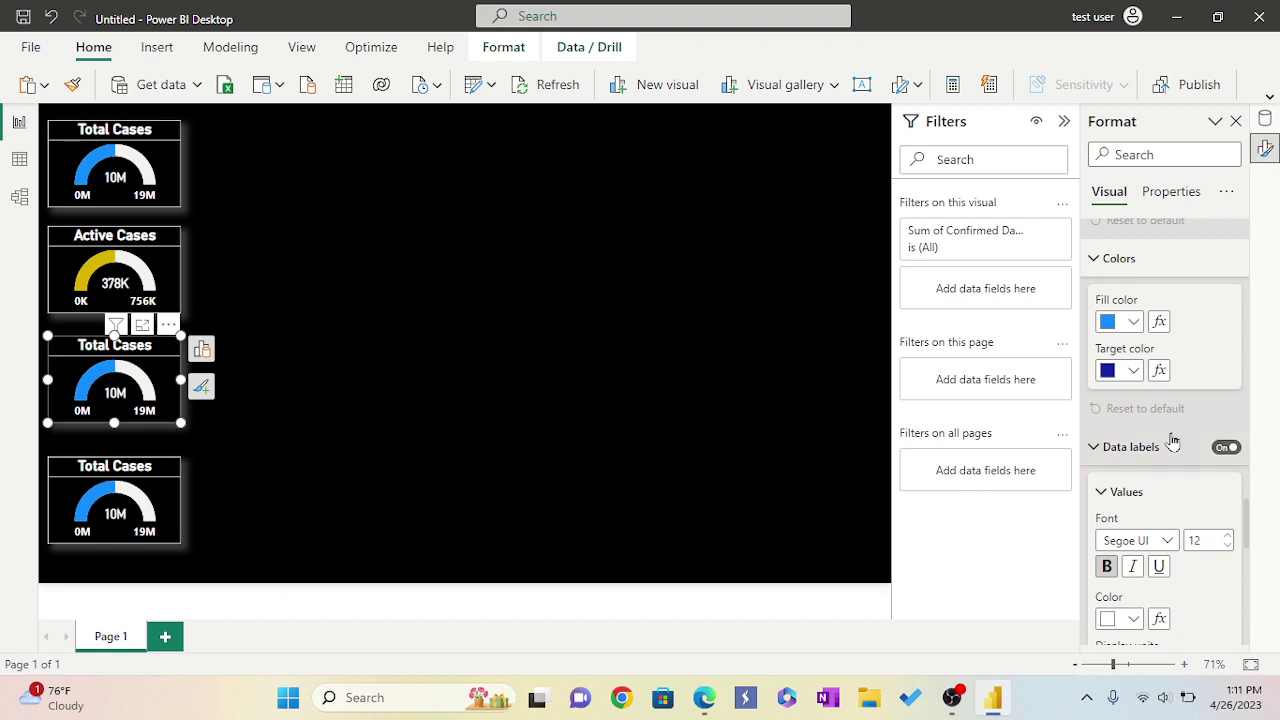
pyautogui.scroll(3, 1172, 442)
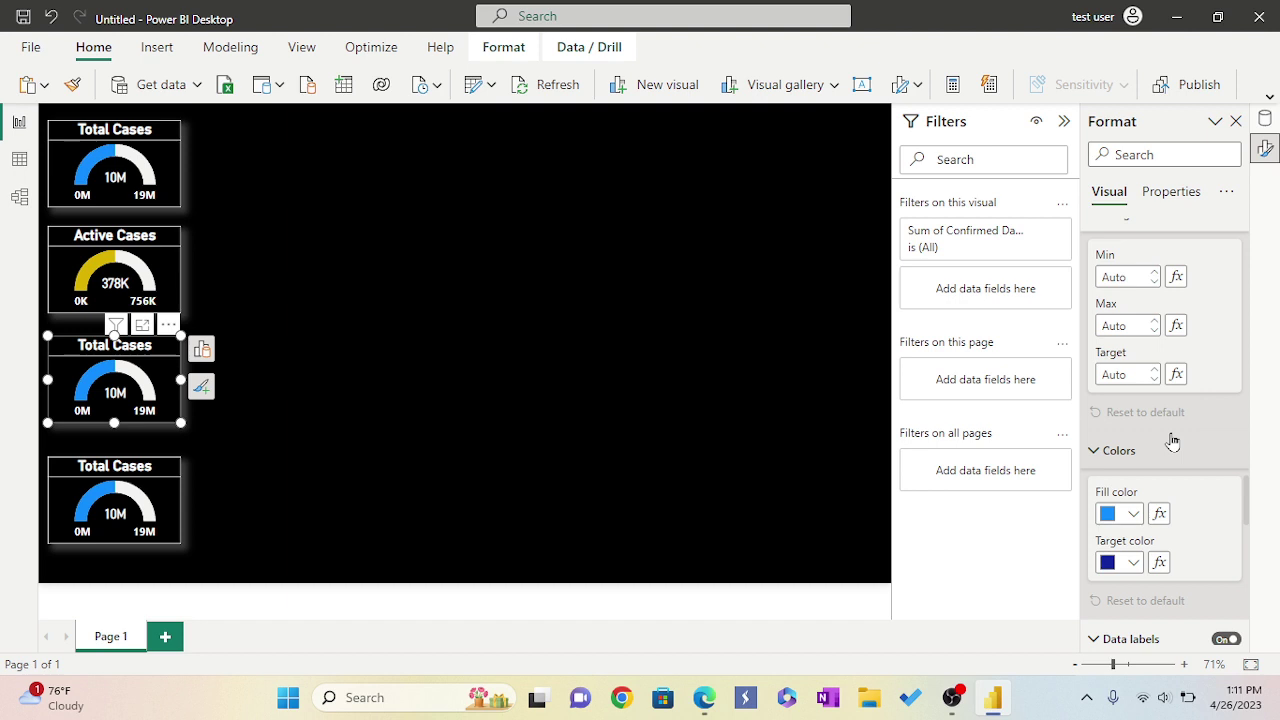
pyautogui.click(200, 350)
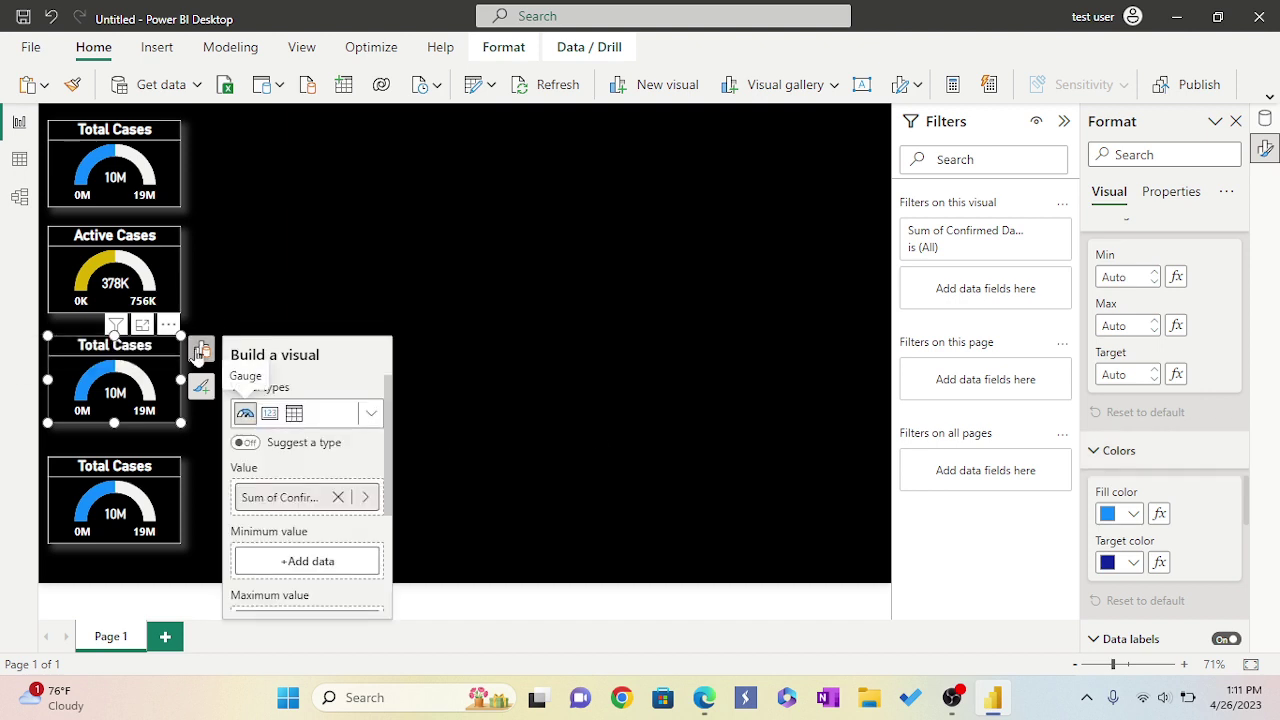
pyautogui.click(338, 497)
pyautogui.click(296, 498)
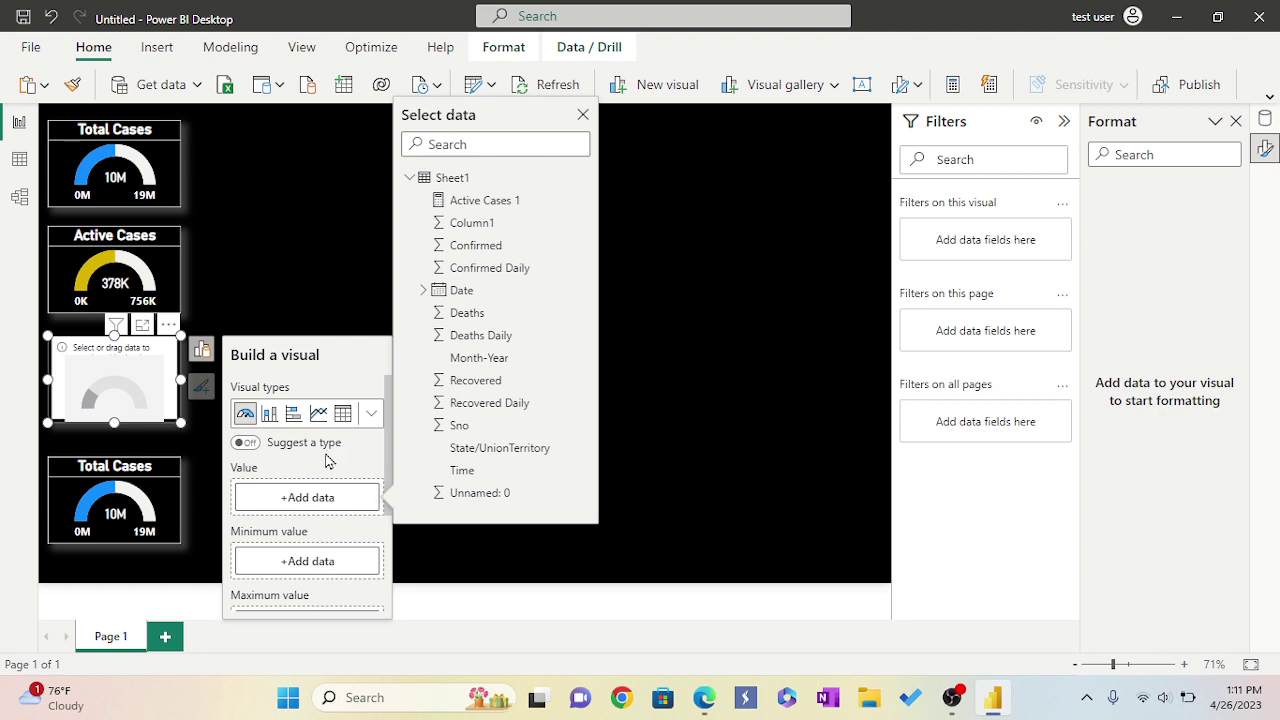
pyautogui.click(484, 337)
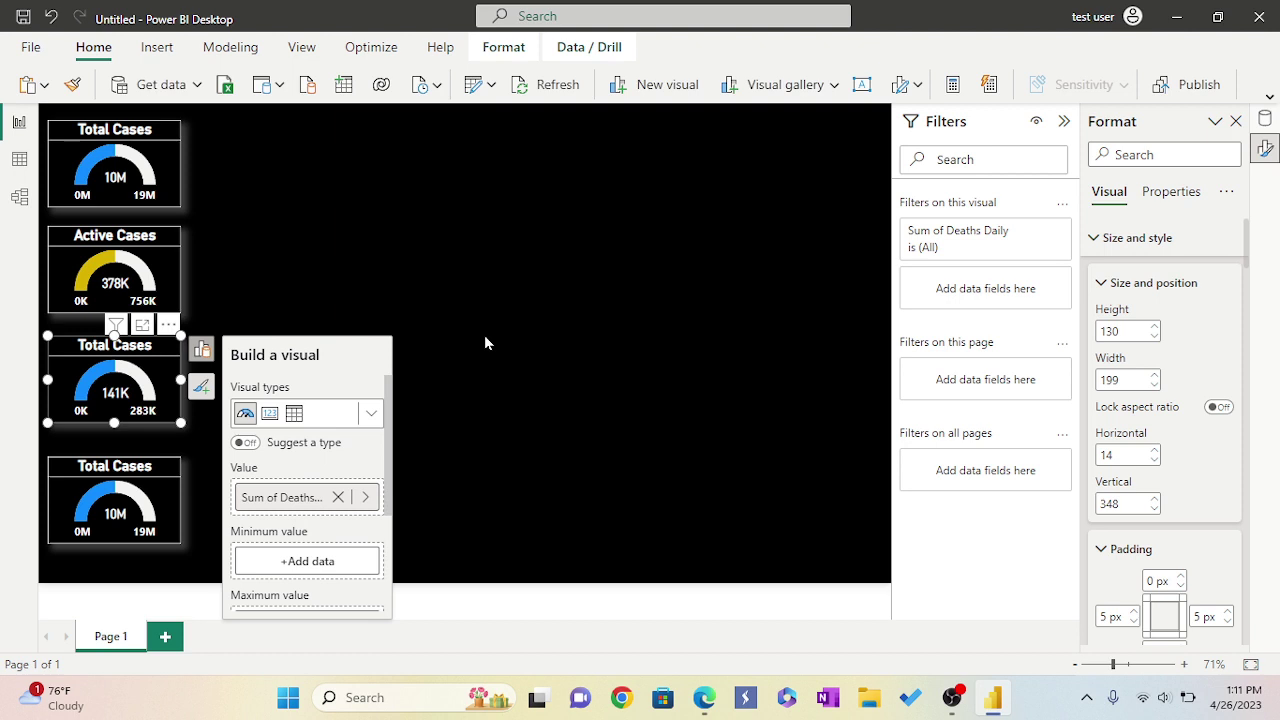
# Change the third gauge's fill color to the base red in the theme colors
pyautogui.scroll(-5, 1120, 452)
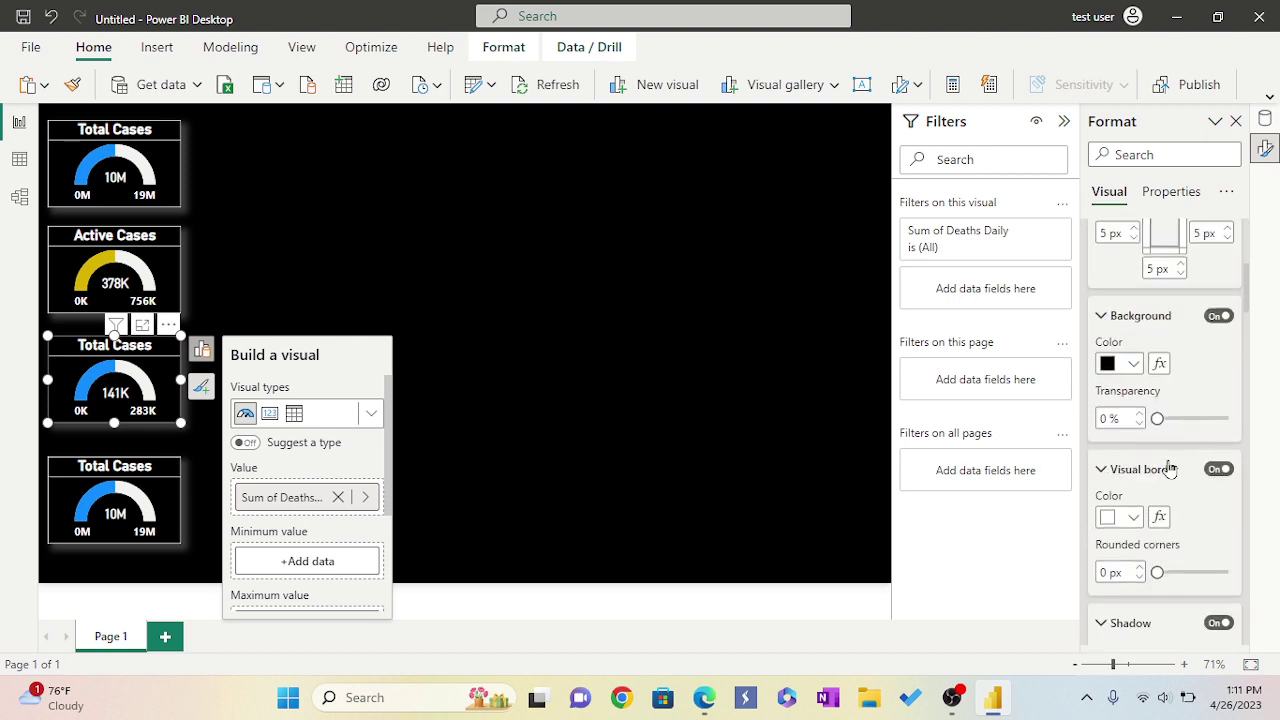
pyautogui.scroll(-8, 1170, 470)
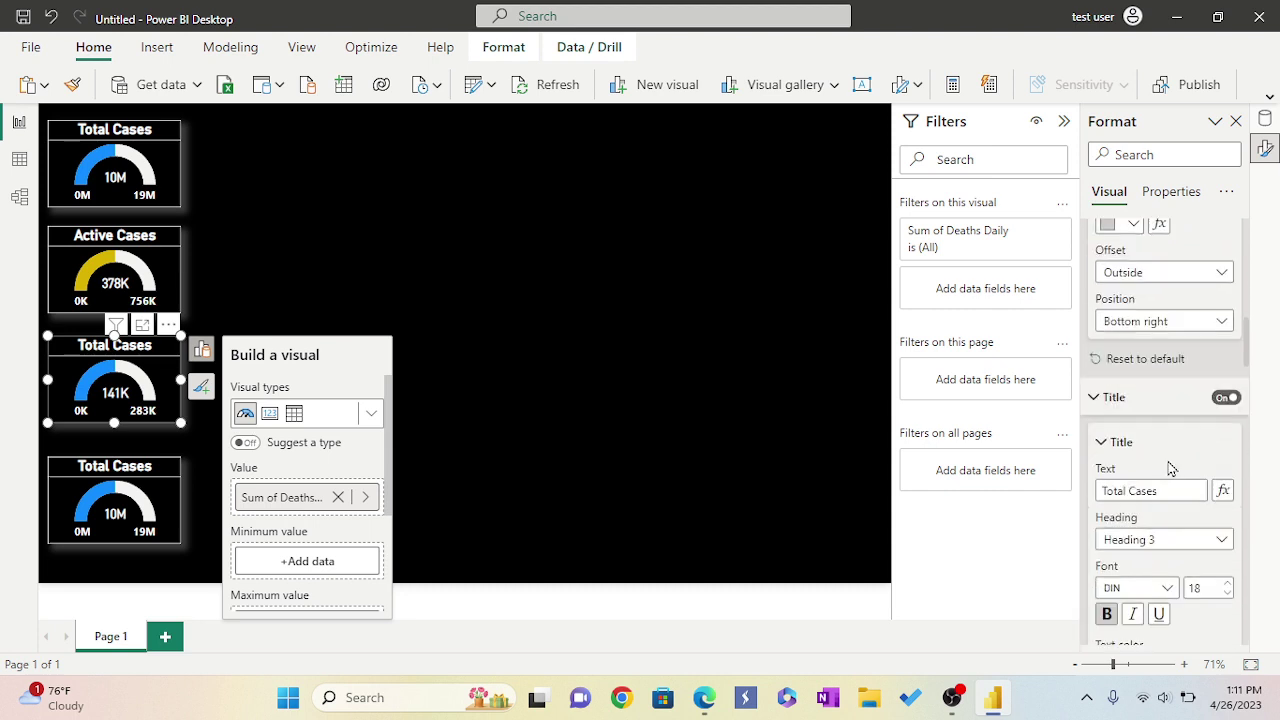
pyautogui.scroll(-4, 1170, 470)
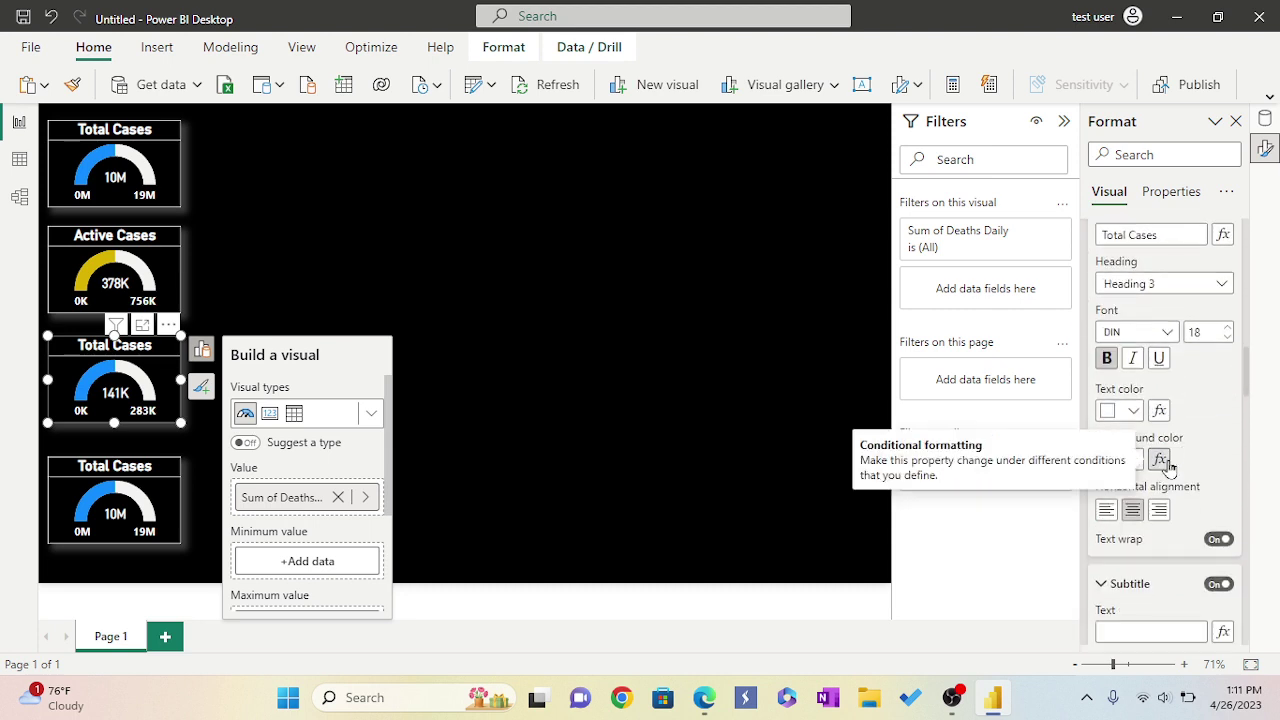
pyautogui.scroll(-8, 1170, 468)
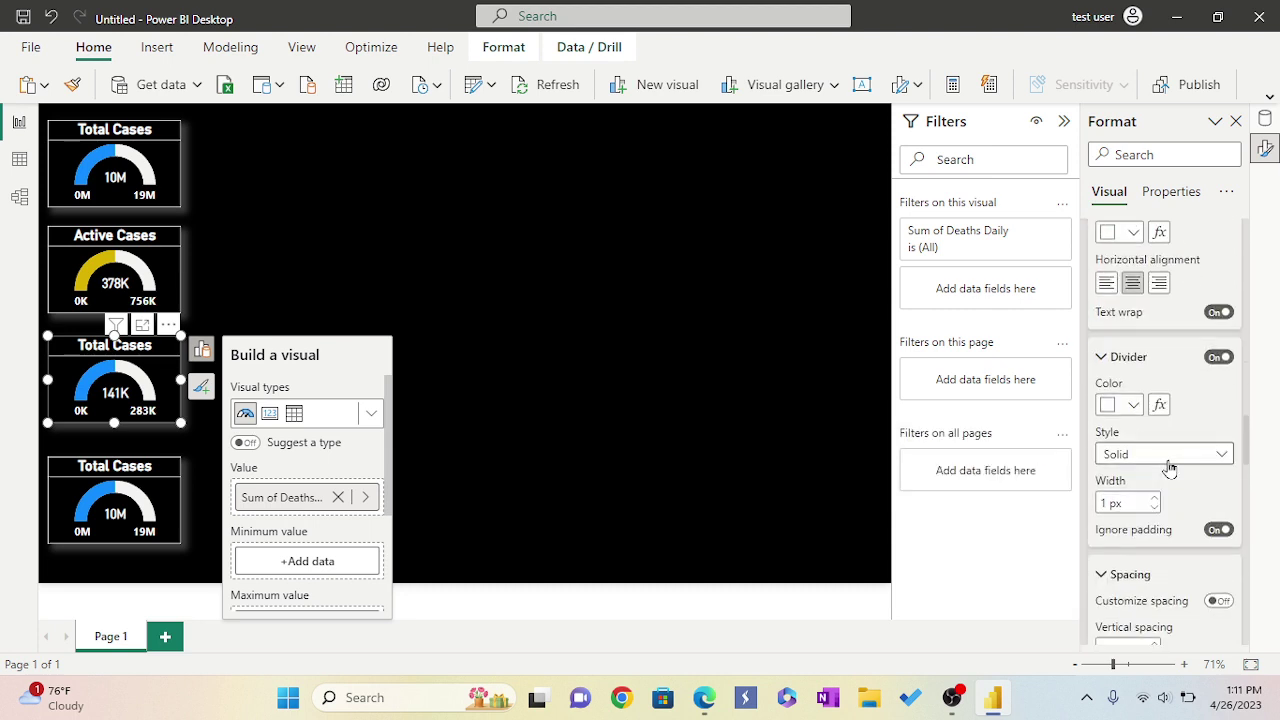
pyautogui.scroll(-8, 1170, 470)
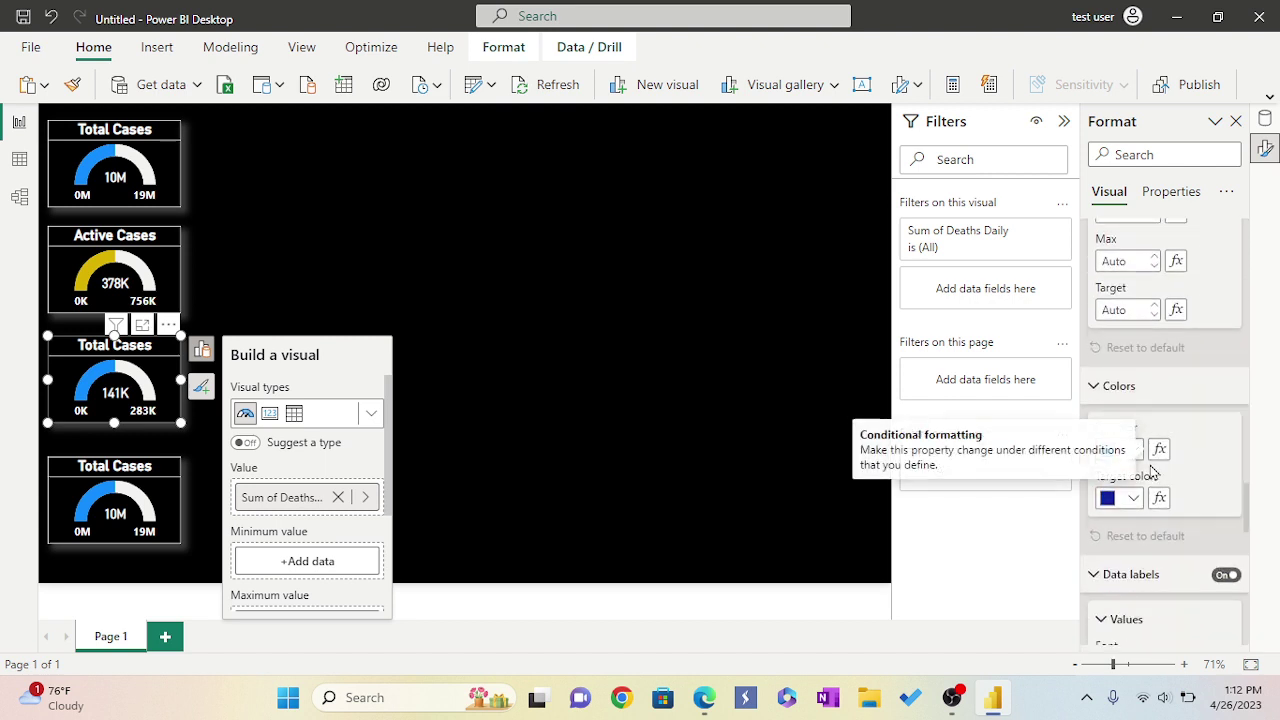
pyautogui.click(1133, 451)
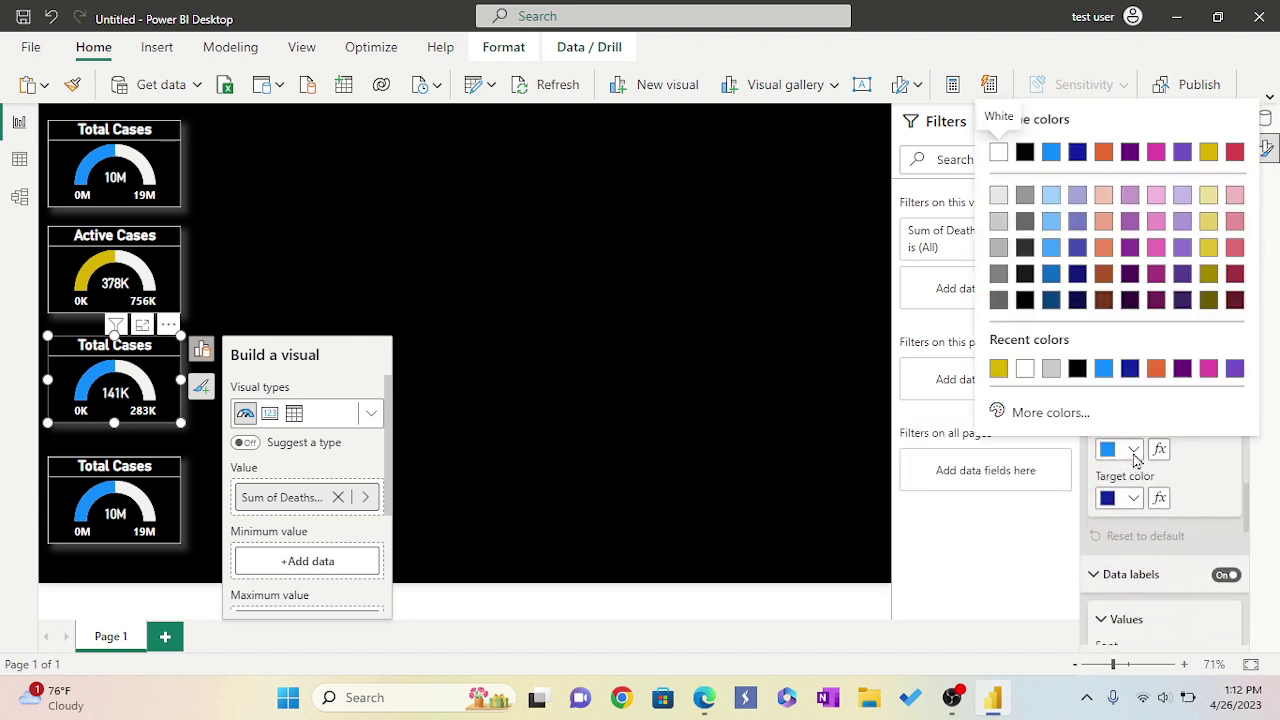
pyautogui.click(1235, 151)
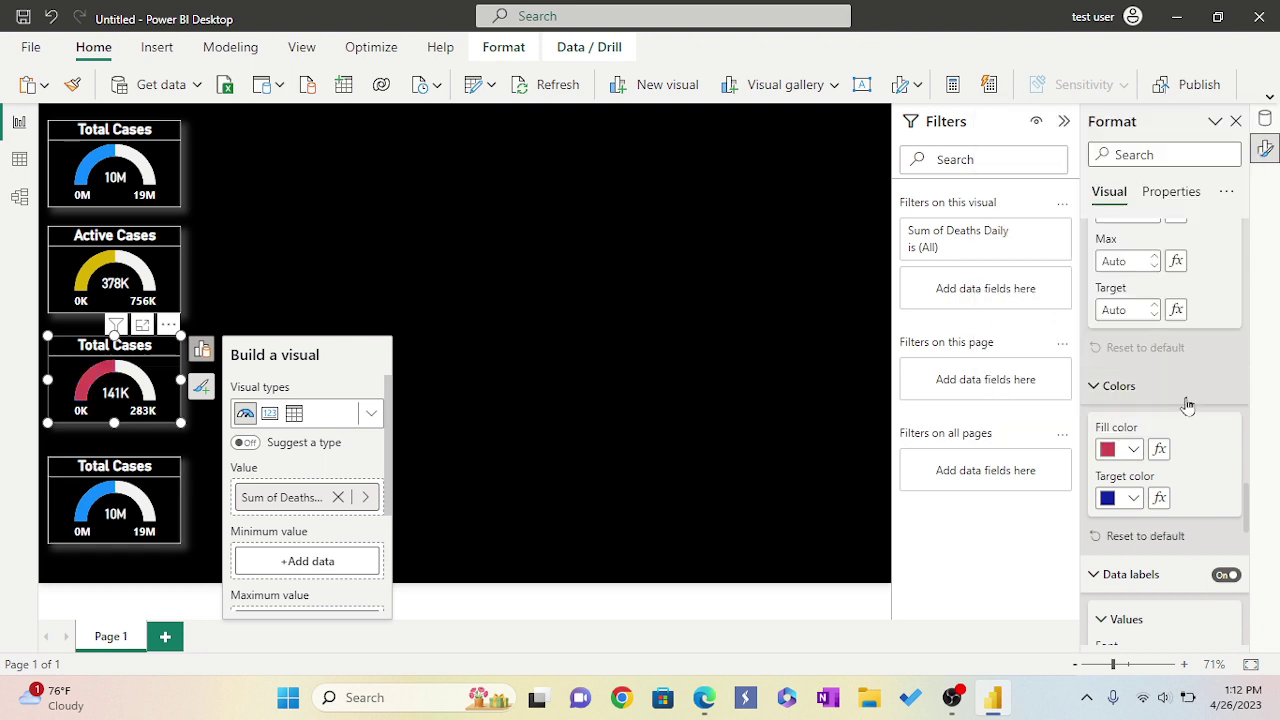
# Change the third gauge's title text to Deaths
pyautogui.scroll(1, 1188, 425)
pyautogui.scroll(15, 1188, 425)
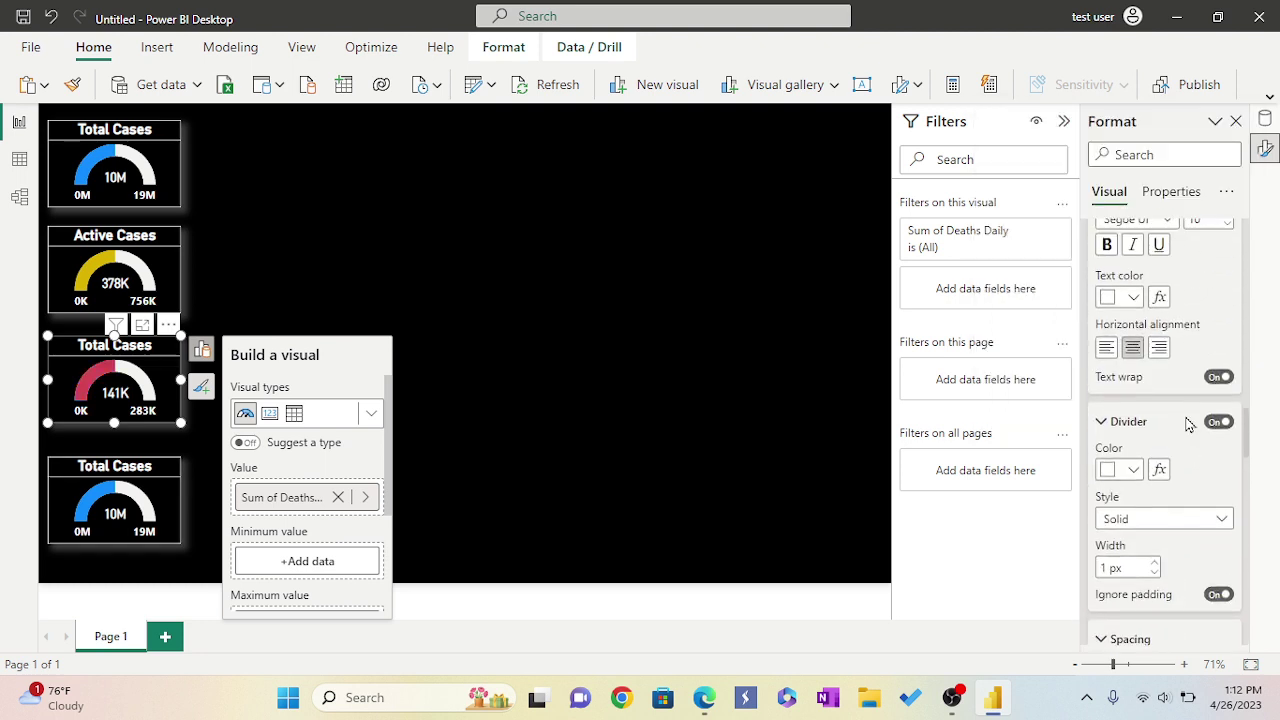
pyautogui.scroll(10, 1188, 425)
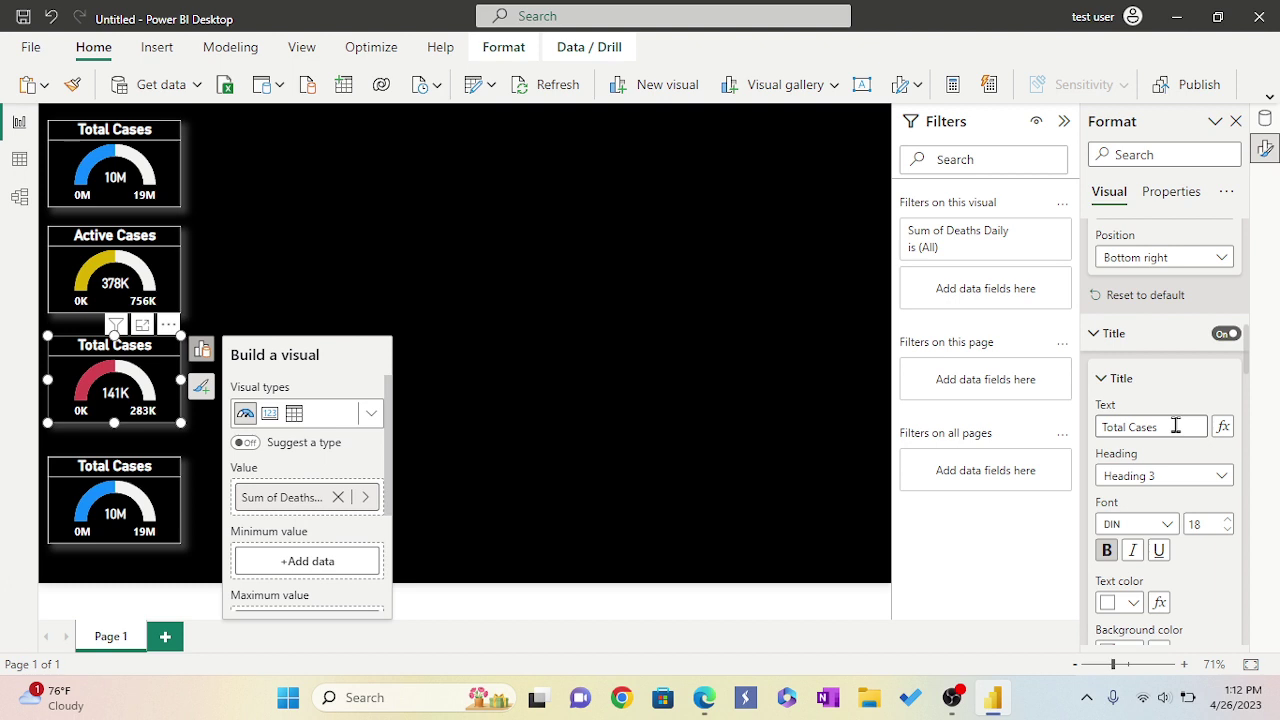
pyautogui.press('BackSpace')
pyautogui.press('BackSpace')
pyautogui.press('BackSpace')
pyautogui.press('BackSpace')
pyautogui.press('BackSpace')
pyautogui.press('BackSpace')
pyautogui.press('BackSpace')
pyautogui.press('BackSpace')
pyautogui.press('BackSpace')
pyautogui.press('BackSpace')
pyautogui.press('BackSpace')
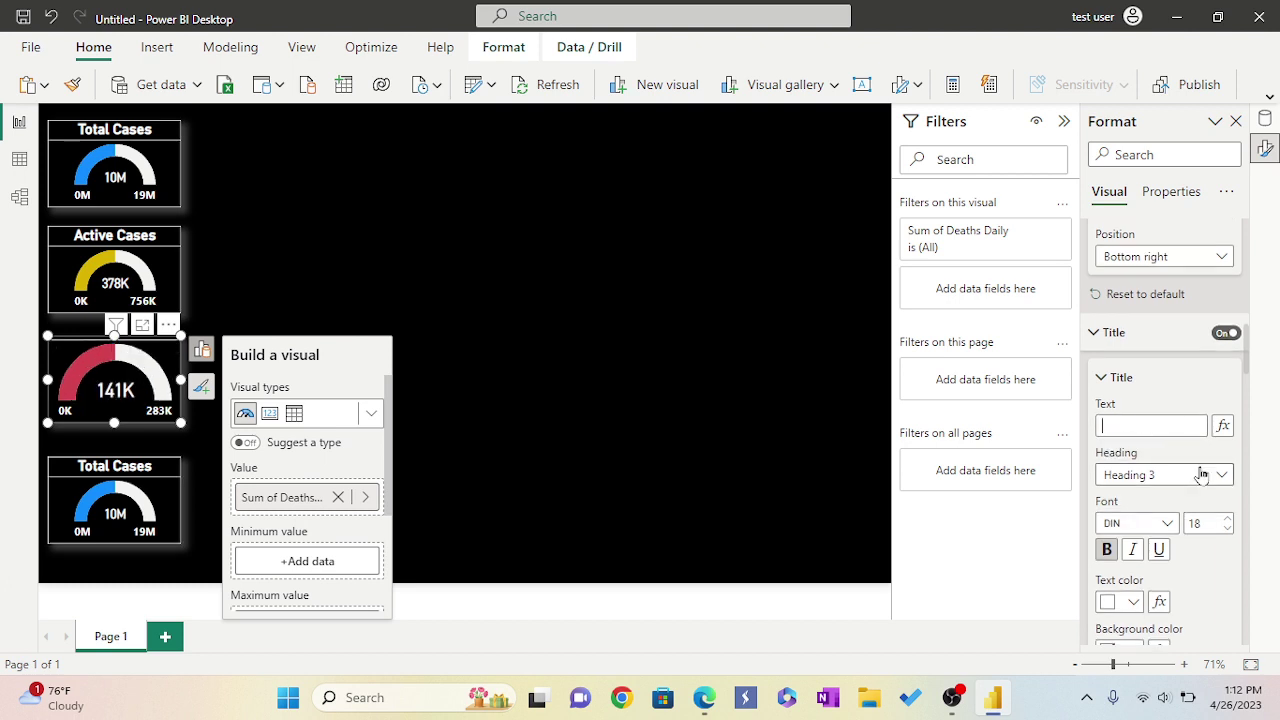
pyautogui.write('Death')
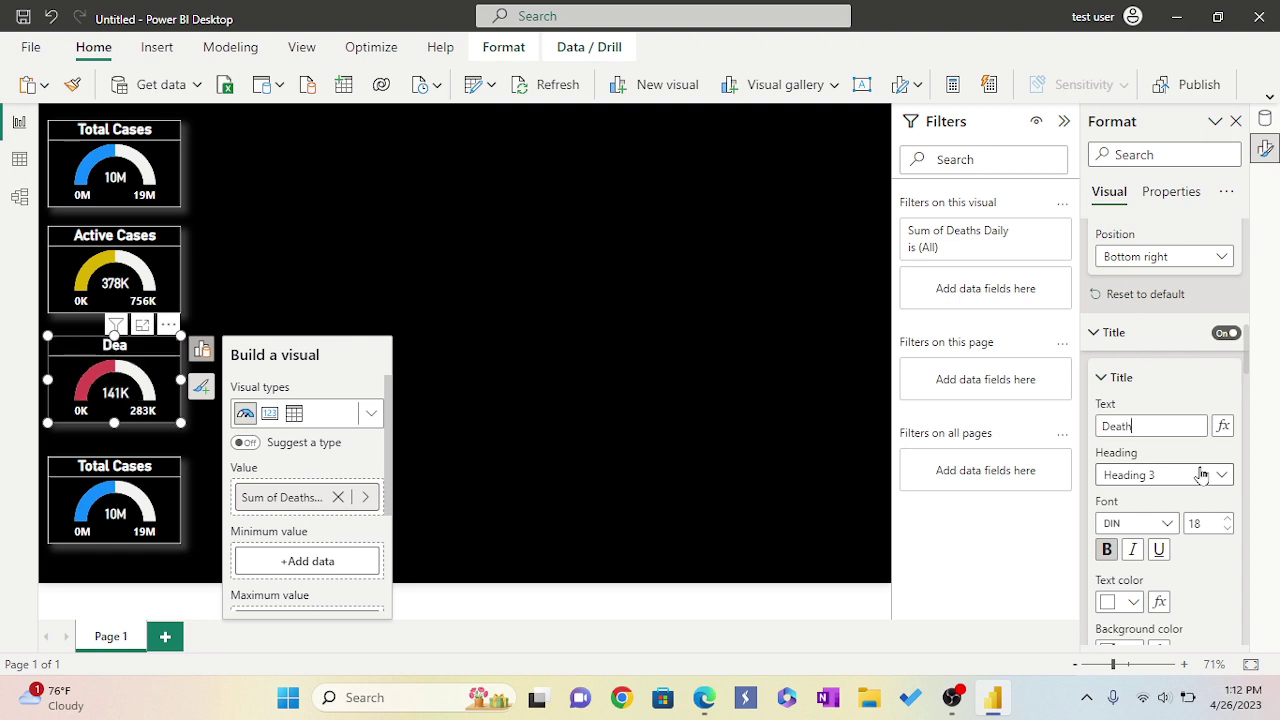
pyautogui.write('s')
# Change the fourth gauge's title text to Recovered
pyautogui.click(93, 525)
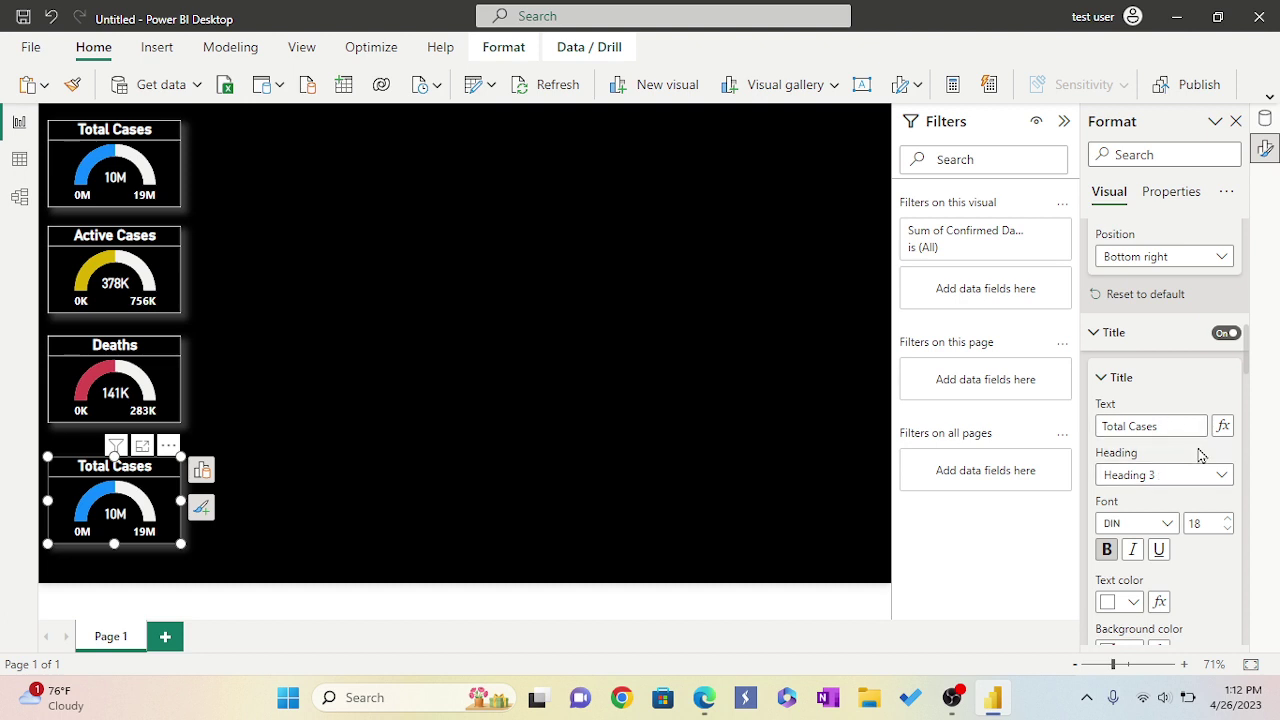
pyautogui.press('BackSpace')
pyautogui.press('BackSpace')
pyautogui.press('BackSpace')
pyautogui.press('BackSpace')
pyautogui.press('BackSpace')
pyautogui.press('BackSpace')
pyautogui.press('BackSpace')
pyautogui.press('BackSpace')
pyautogui.press('BackSpace')
pyautogui.press('BackSpace')
pyautogui.press('BackSpace')
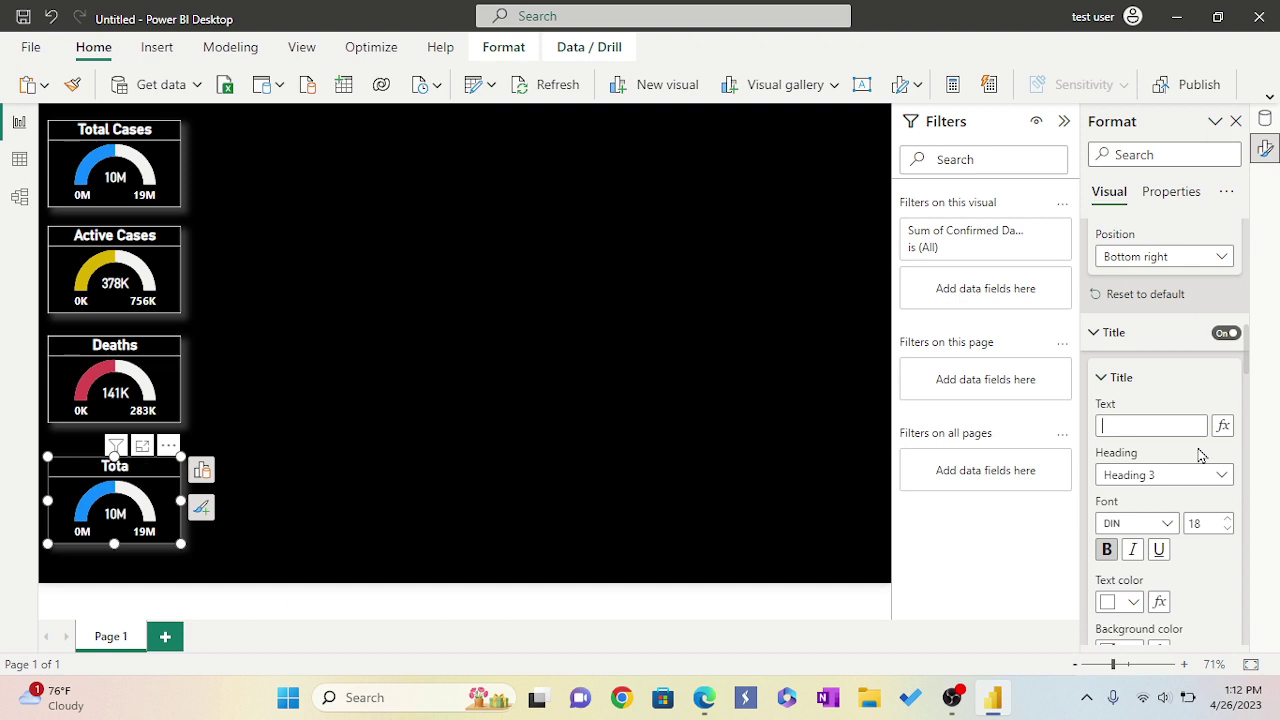
pyautogui.write('Rec')
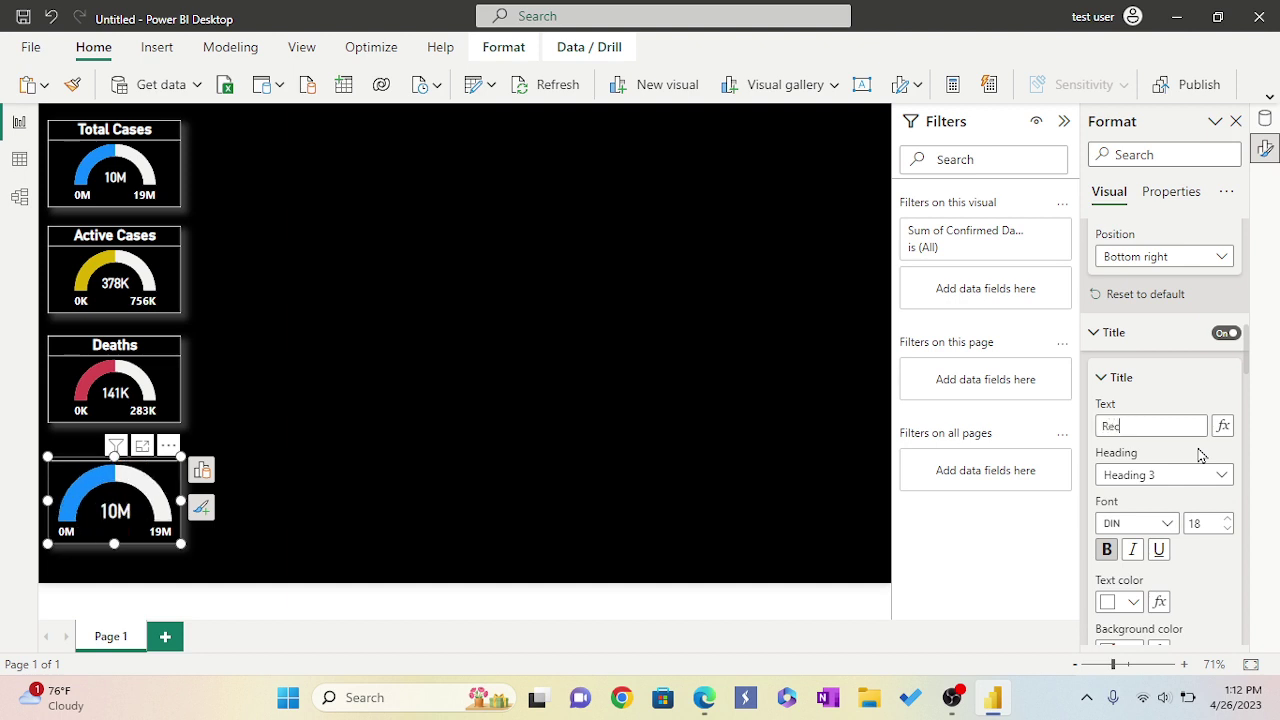
pyautogui.write('overed')
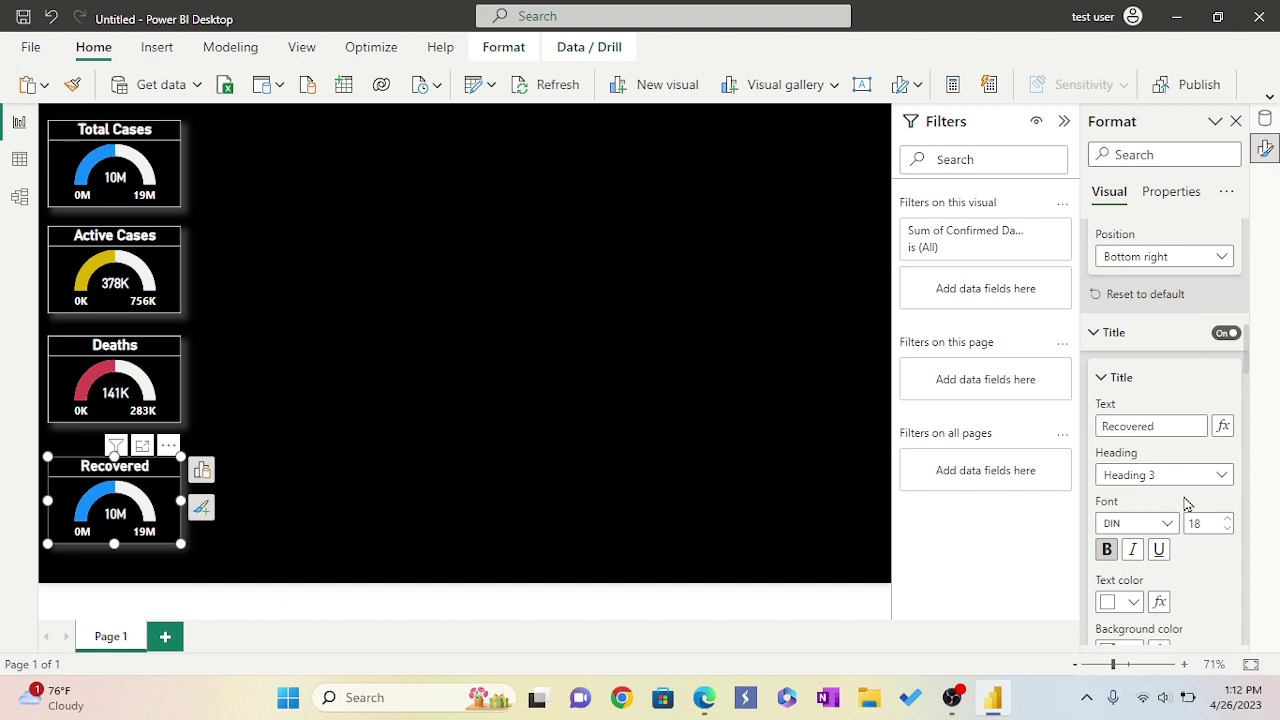
# Give the Recovered gauge a custom violet-blue fill color, #3010FF
pyautogui.scroll(-2, 1186, 505)
pyautogui.scroll(-10, 1186, 505)
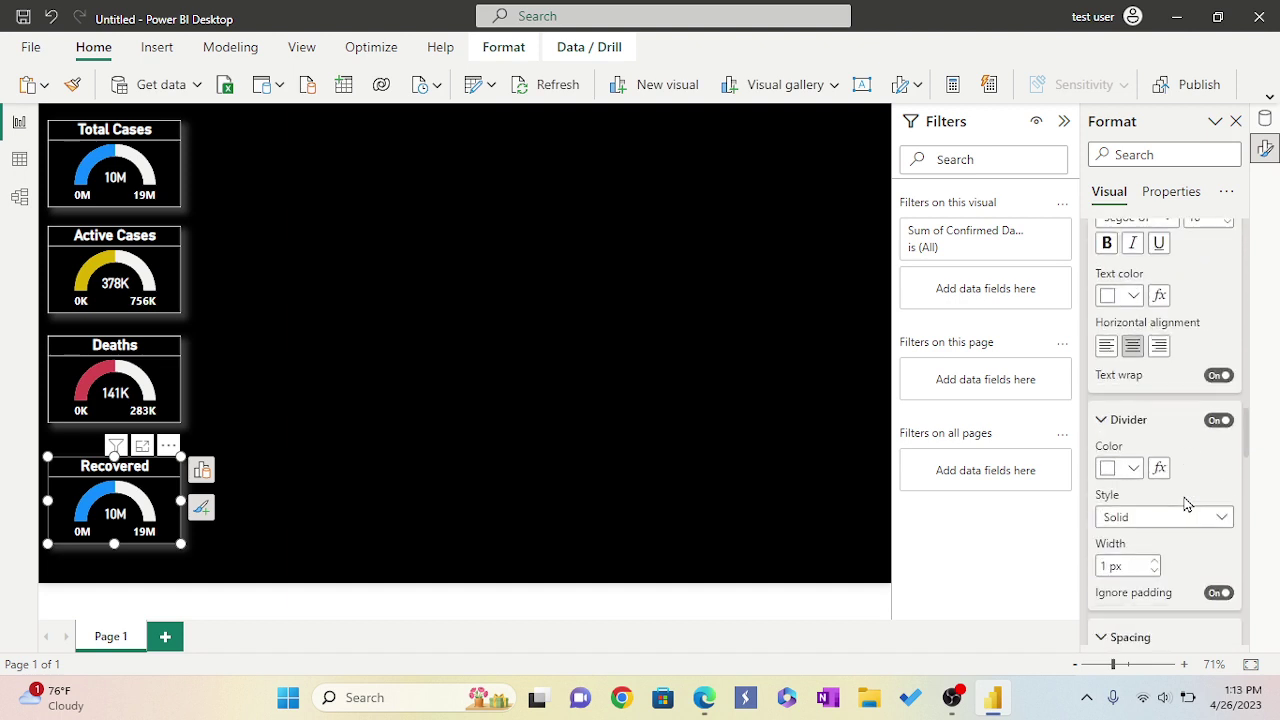
pyautogui.scroll(-2, 1186, 505)
pyautogui.scroll(-5, 1186, 505)
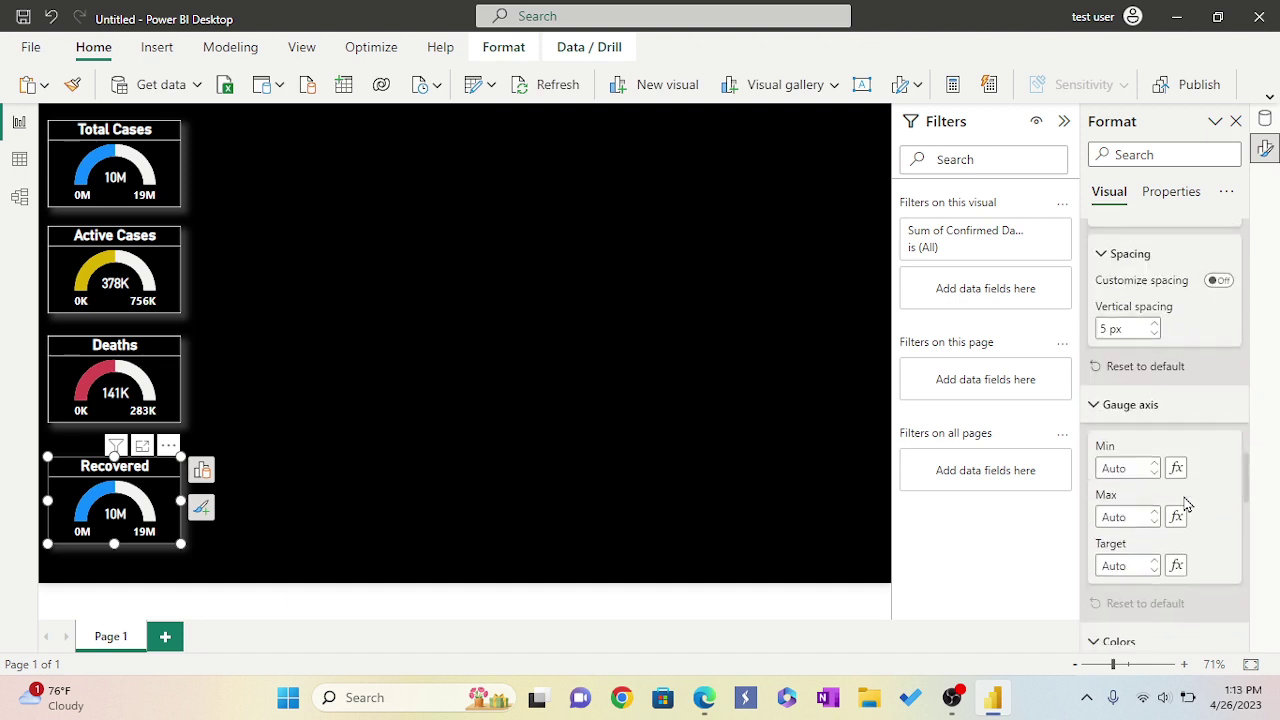
pyautogui.click(1134, 450)
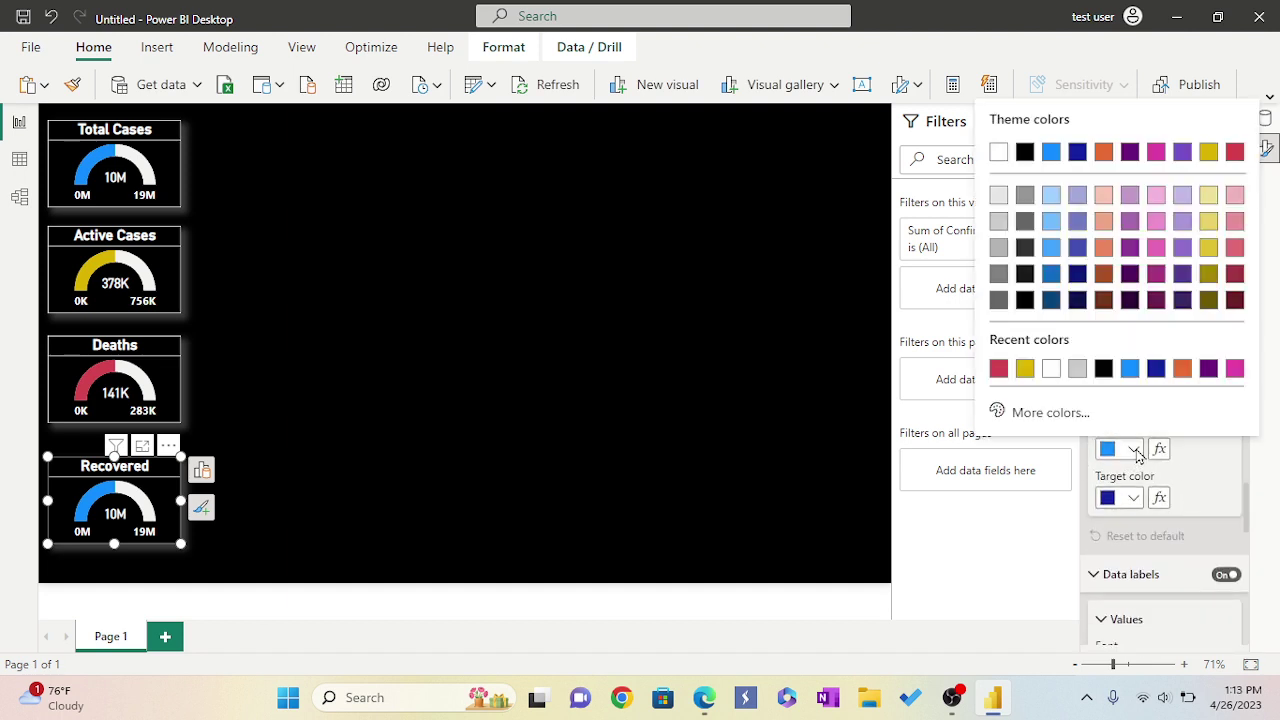
pyautogui.click(1050, 412)
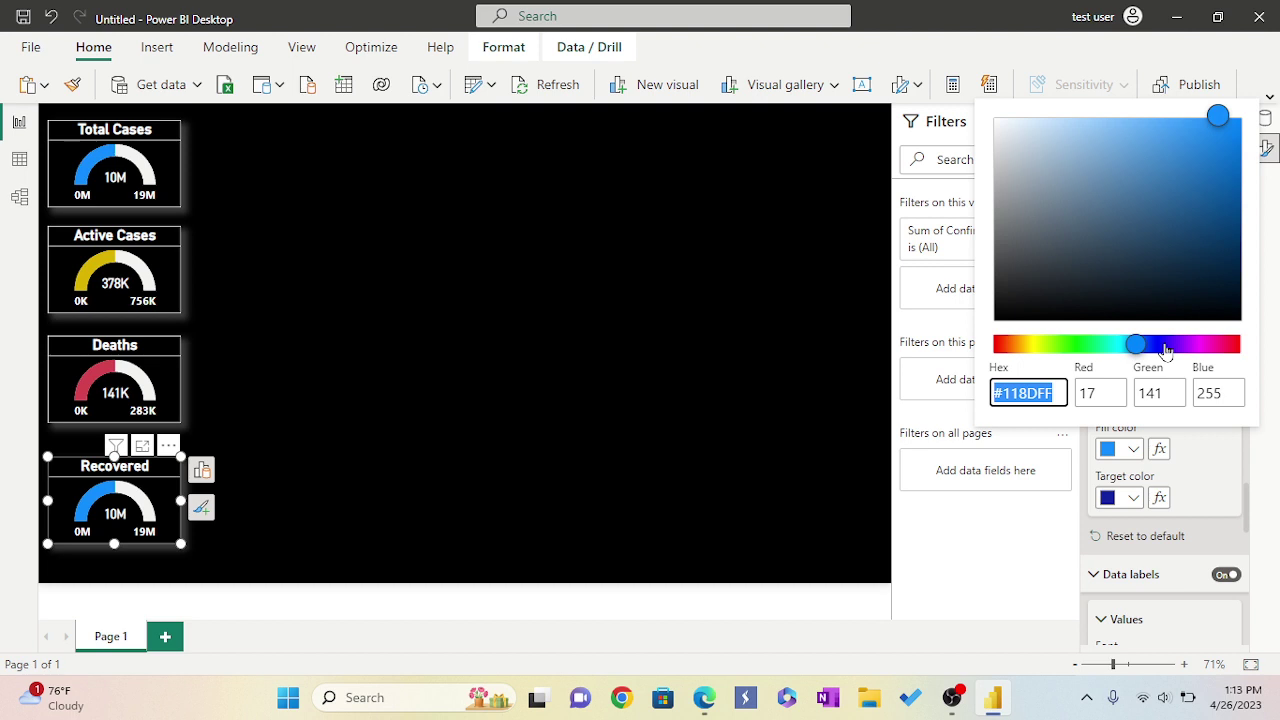
pyautogui.click(1162, 344)
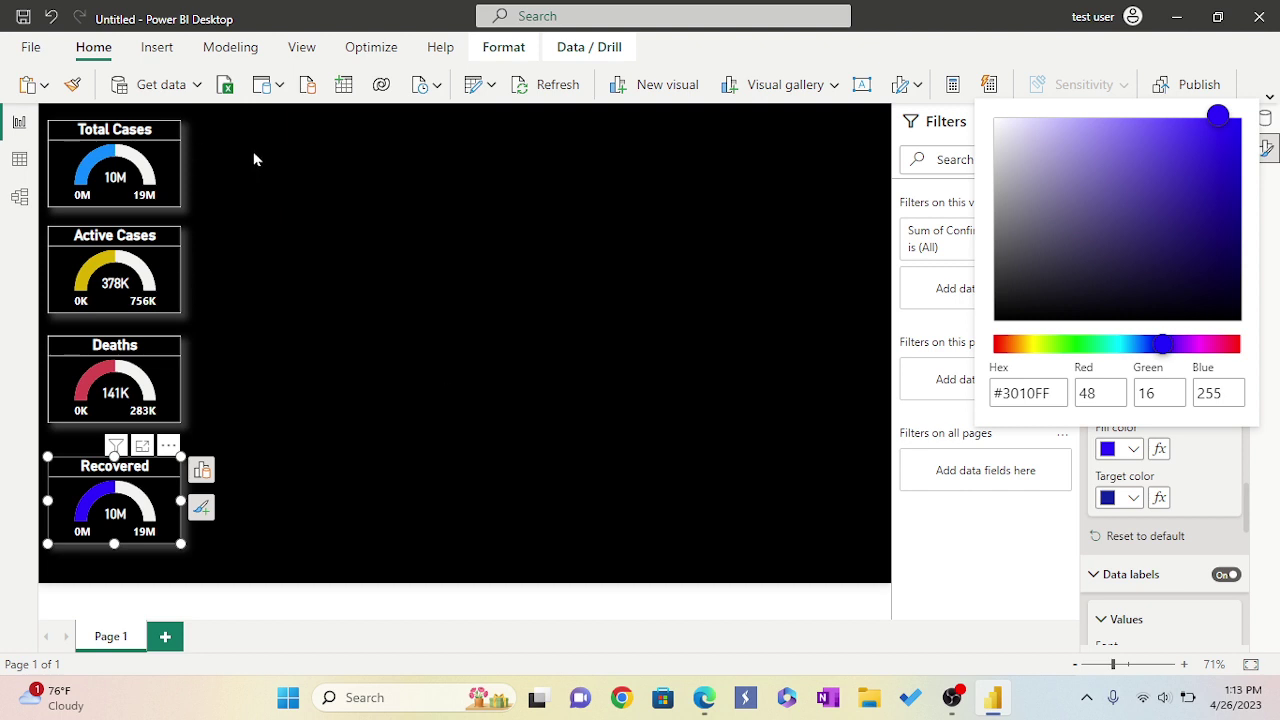
pyautogui.press('Escape')
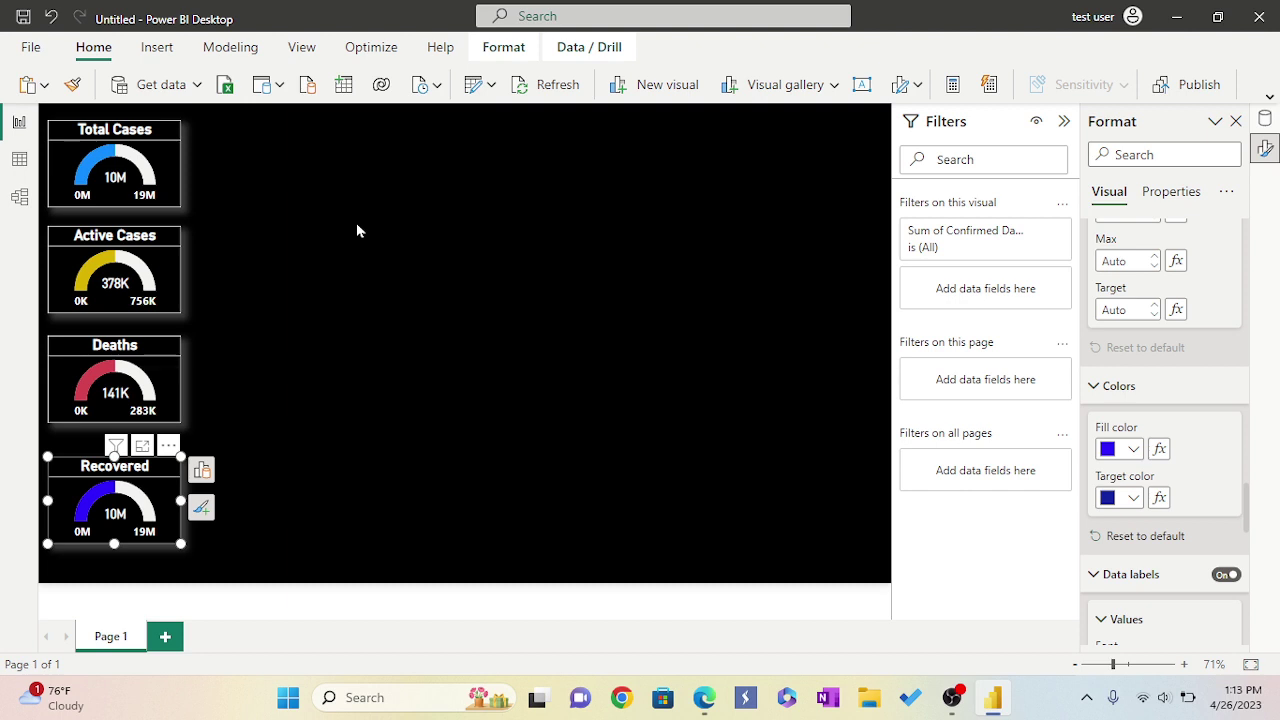
# Insert a slicer from the visual gallery and open the list of data fields for it
pyautogui.click(835, 88)
pyautogui.scroll(-2, 758, 288)
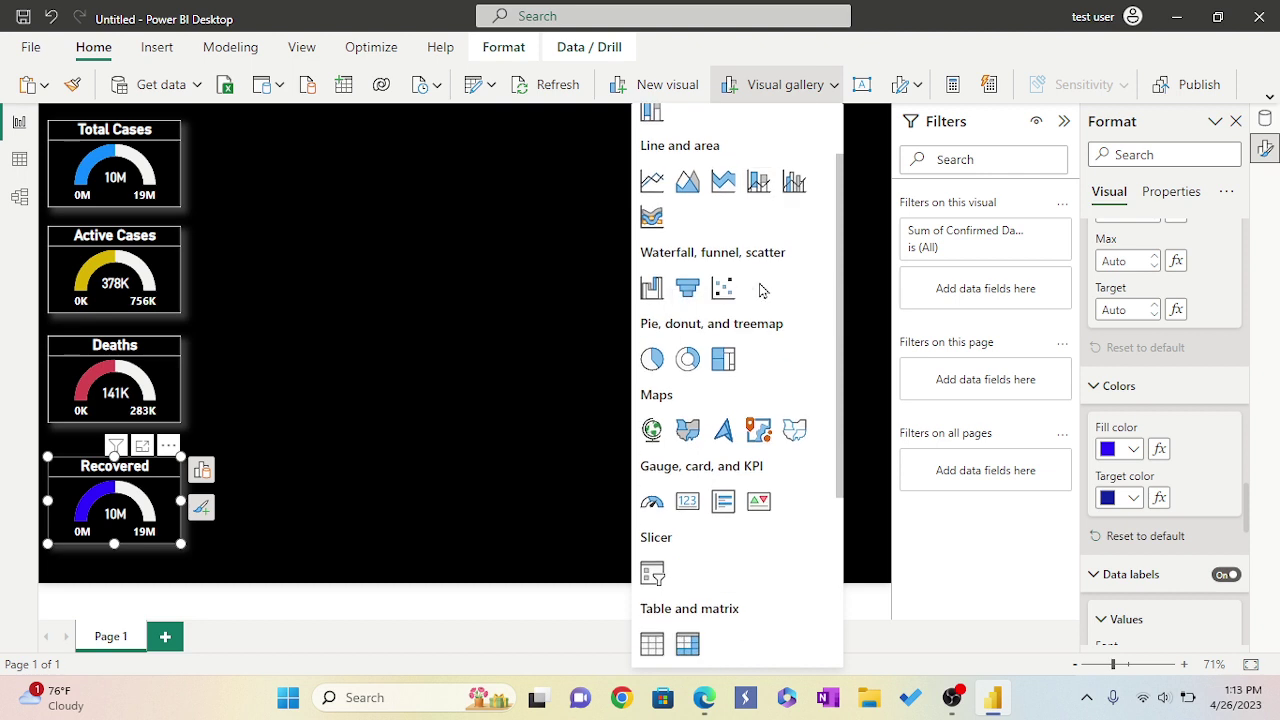
pyautogui.scroll(-3, 760, 290)
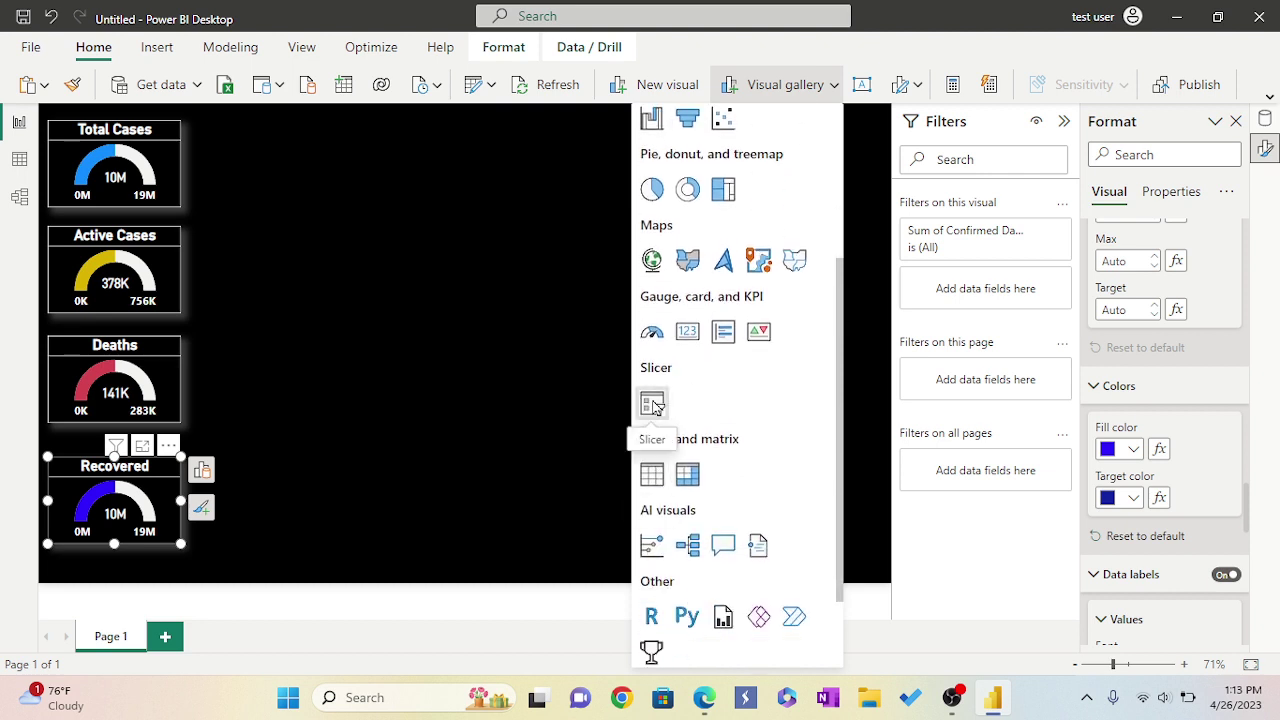
pyautogui.click(652, 402)
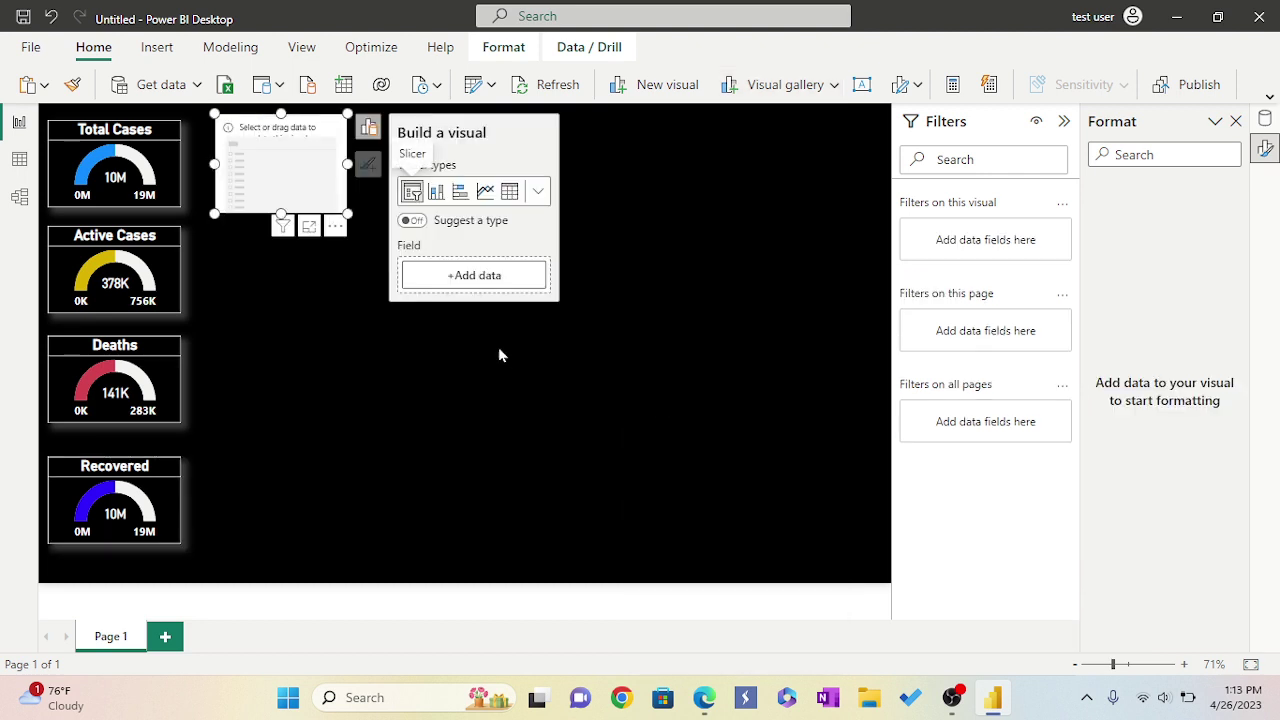
pyautogui.click(367, 127)
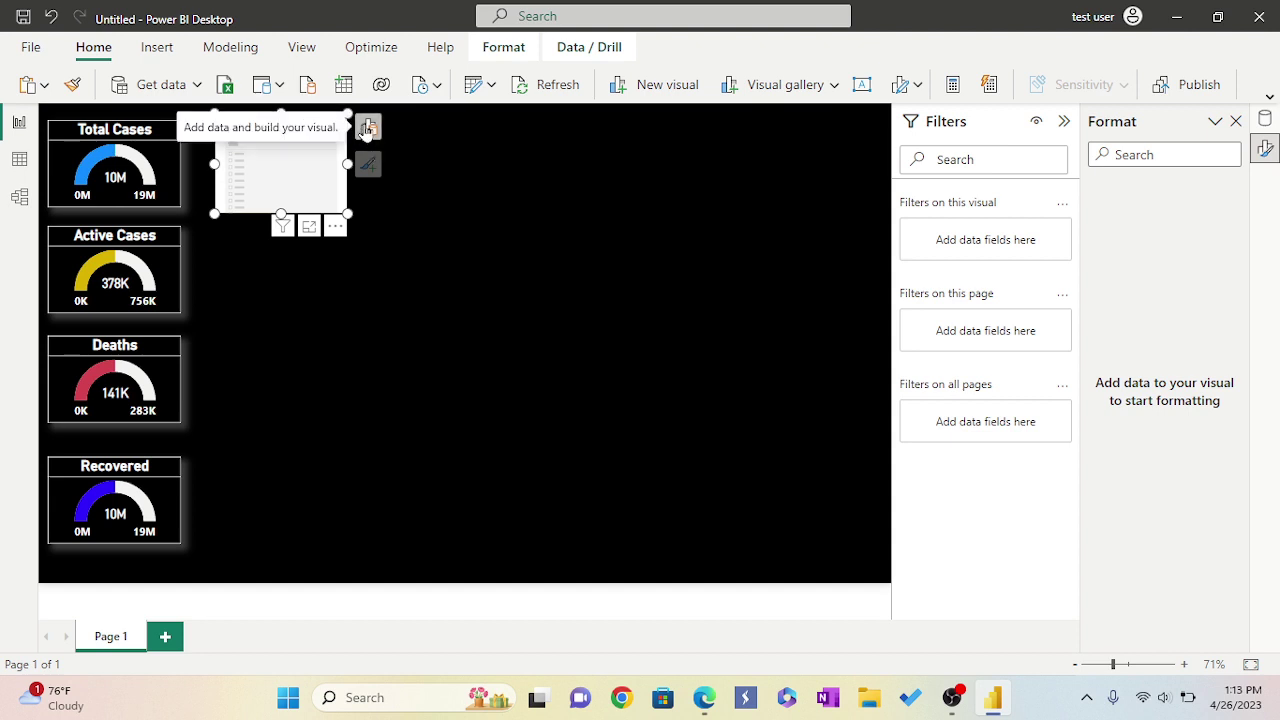
pyautogui.click(367, 127)
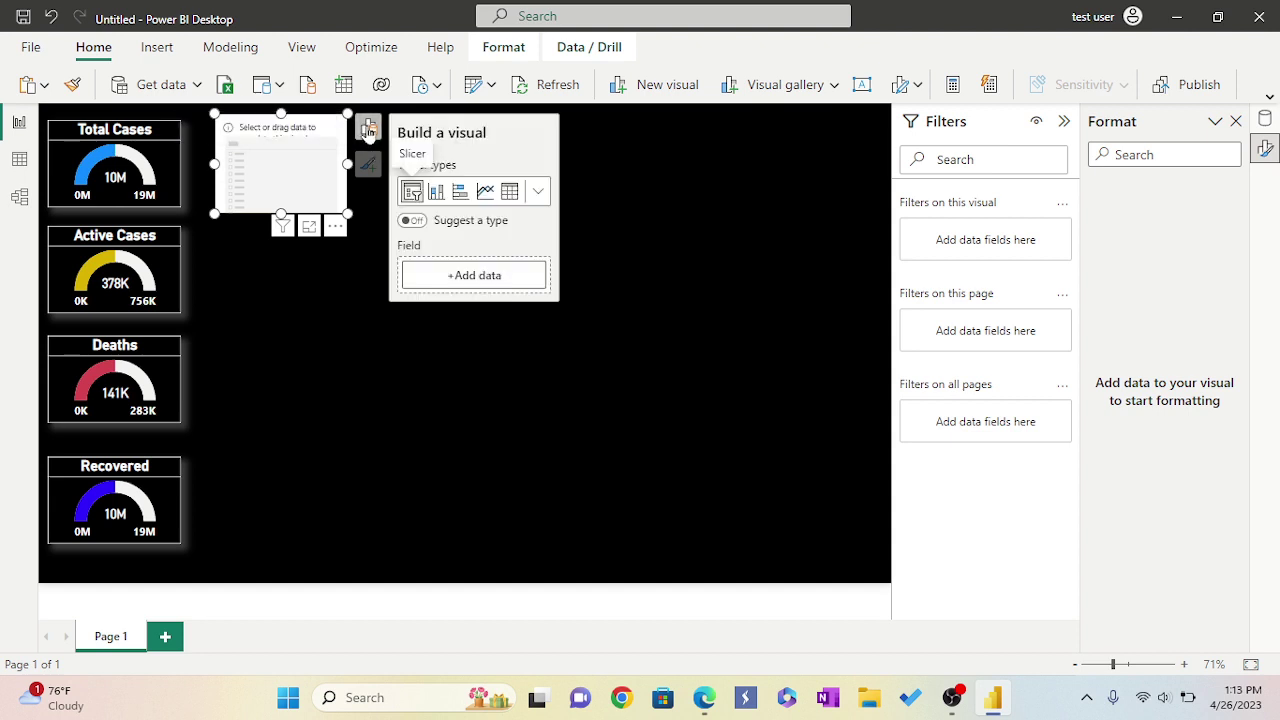
pyautogui.click(459, 285)
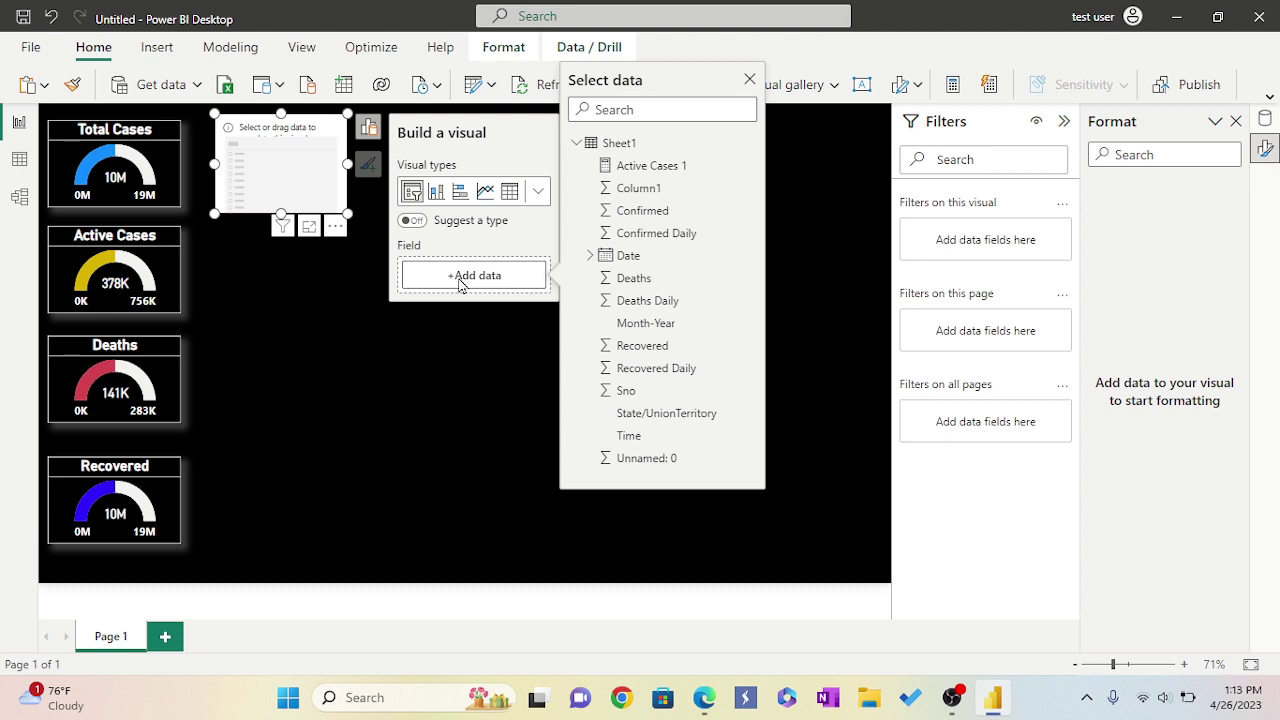
# Try Date as the slicer's field, remove it again and reopen the list of data fields
pyautogui.click(620, 256)
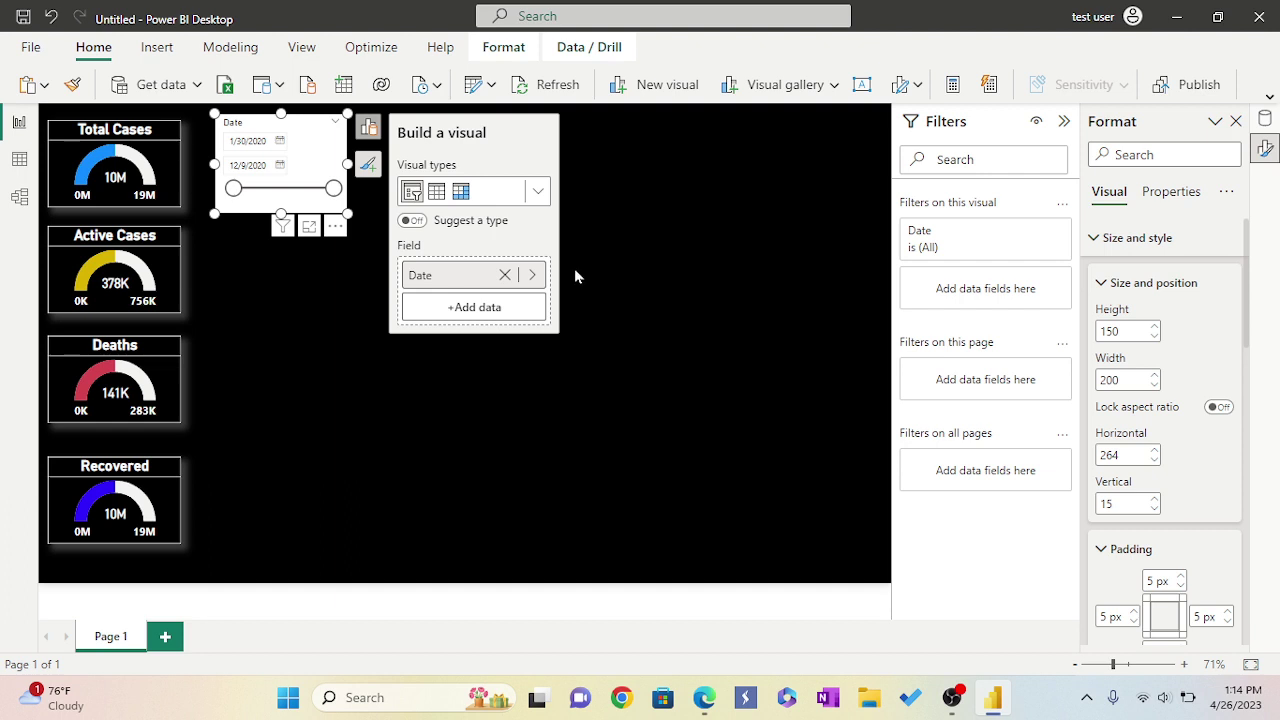
pyautogui.click(505, 275)
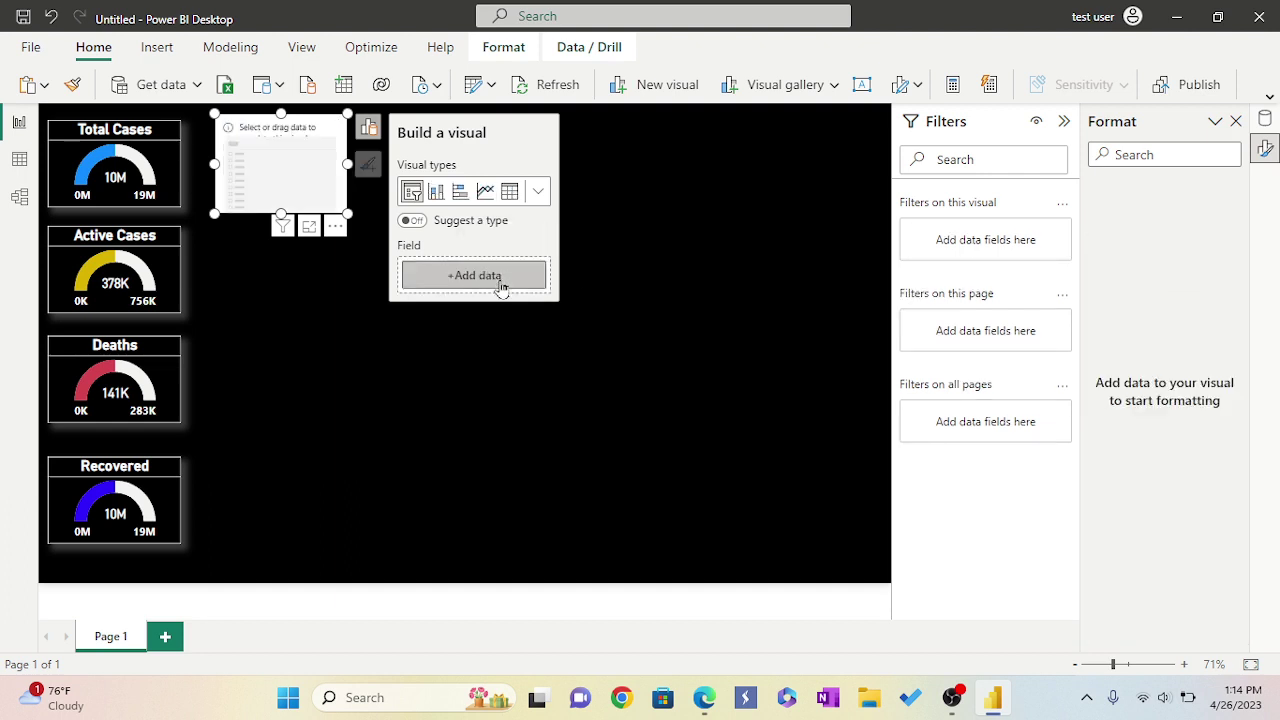
pyautogui.click(500, 277)
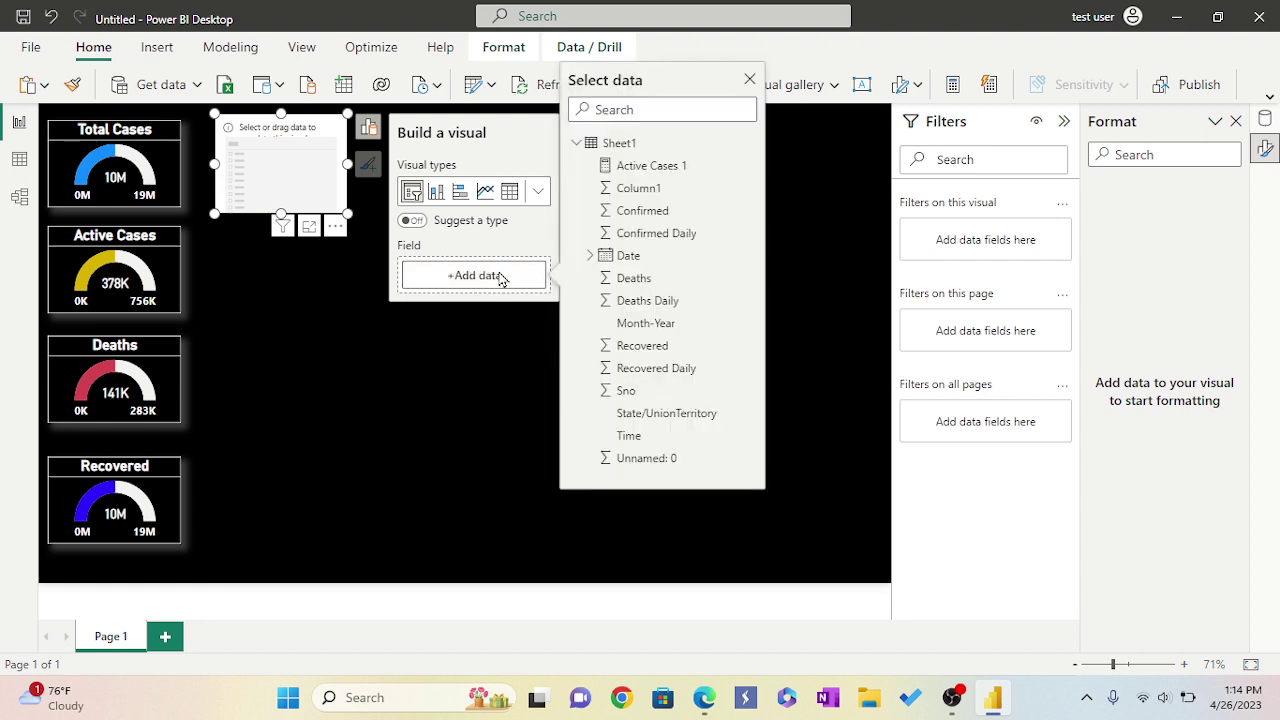
# Use Month-Year as the slicer's field and set the slicer's style to Dropdown
pyautogui.click(646, 323)
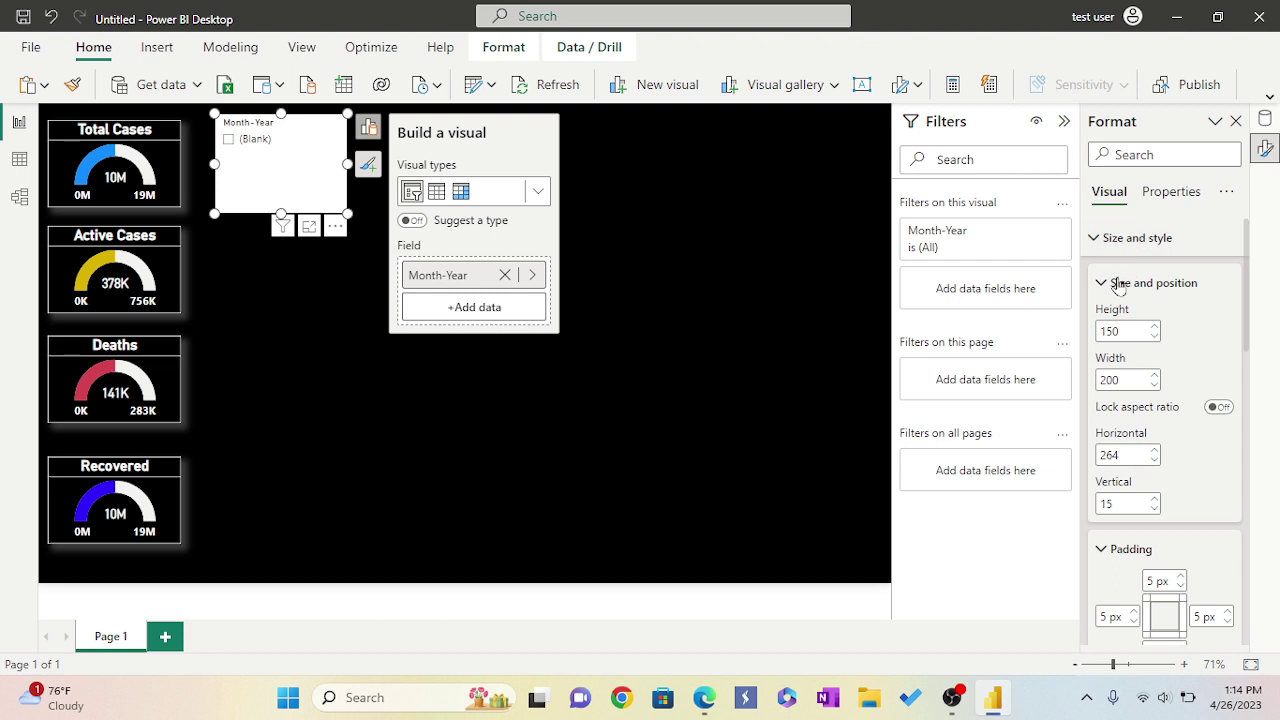
pyautogui.click(301, 47)
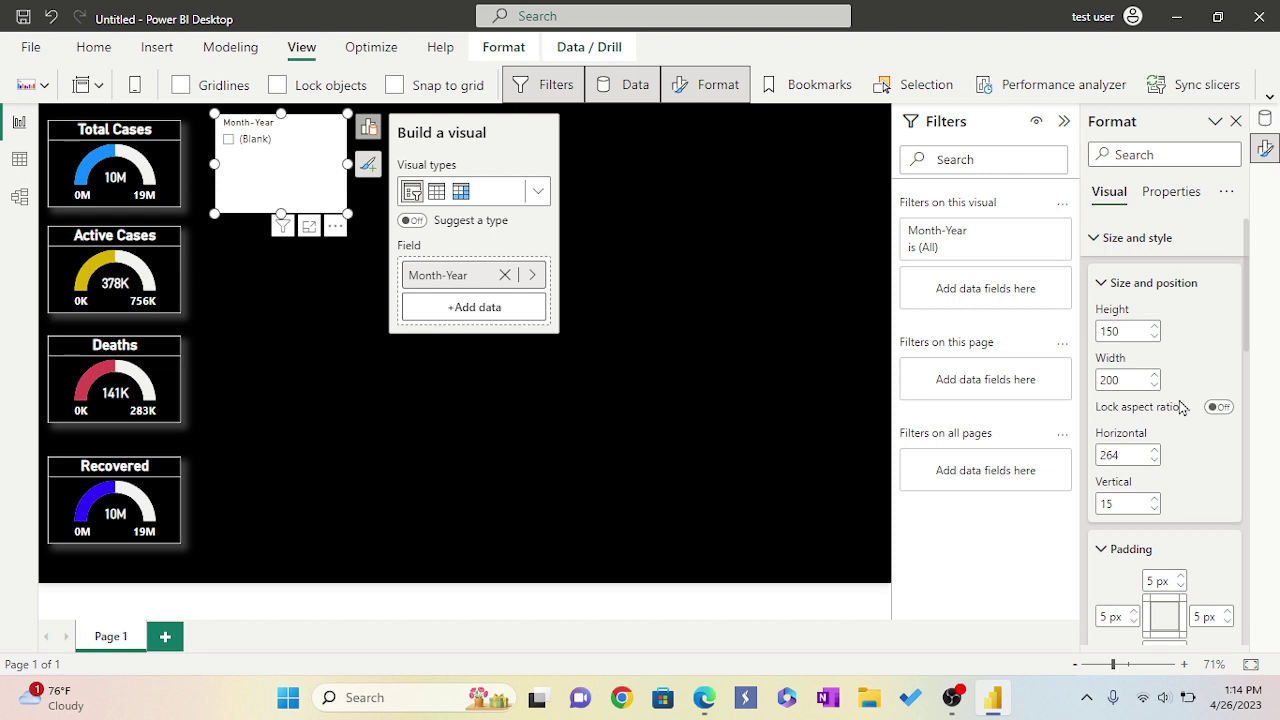
pyautogui.scroll(-3, 1170, 401)
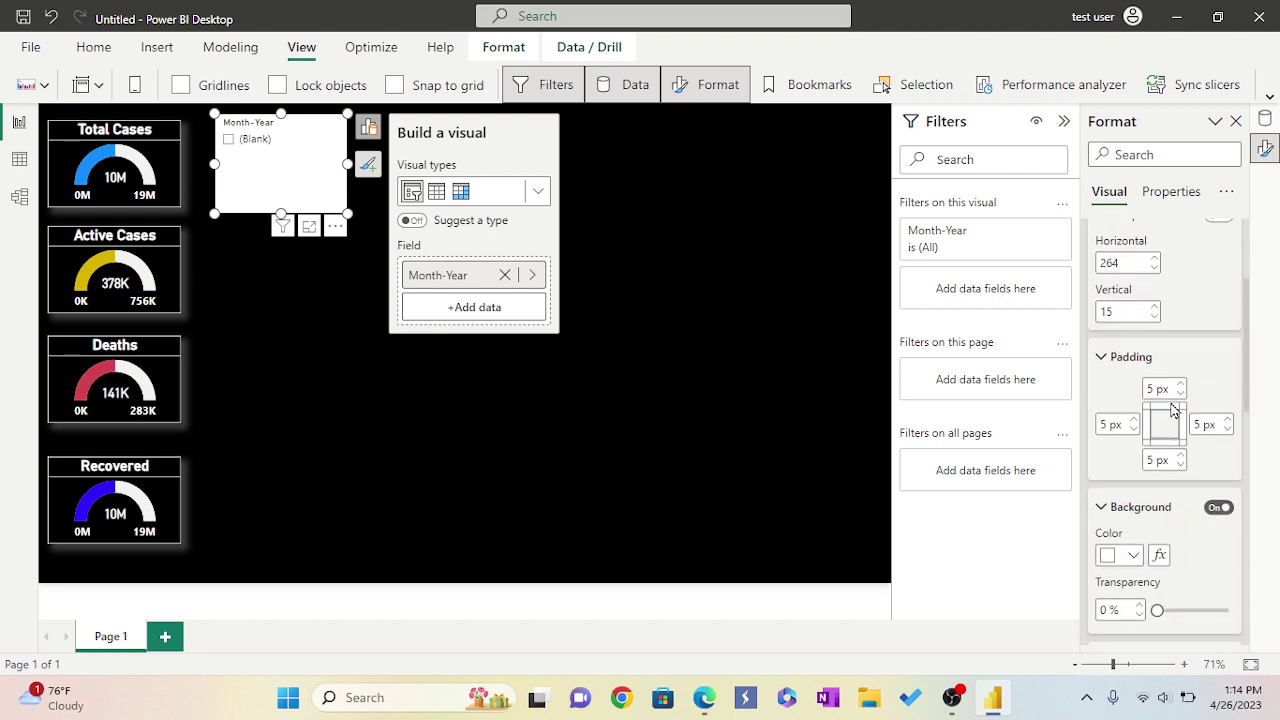
pyautogui.scroll(-8, 1174, 409)
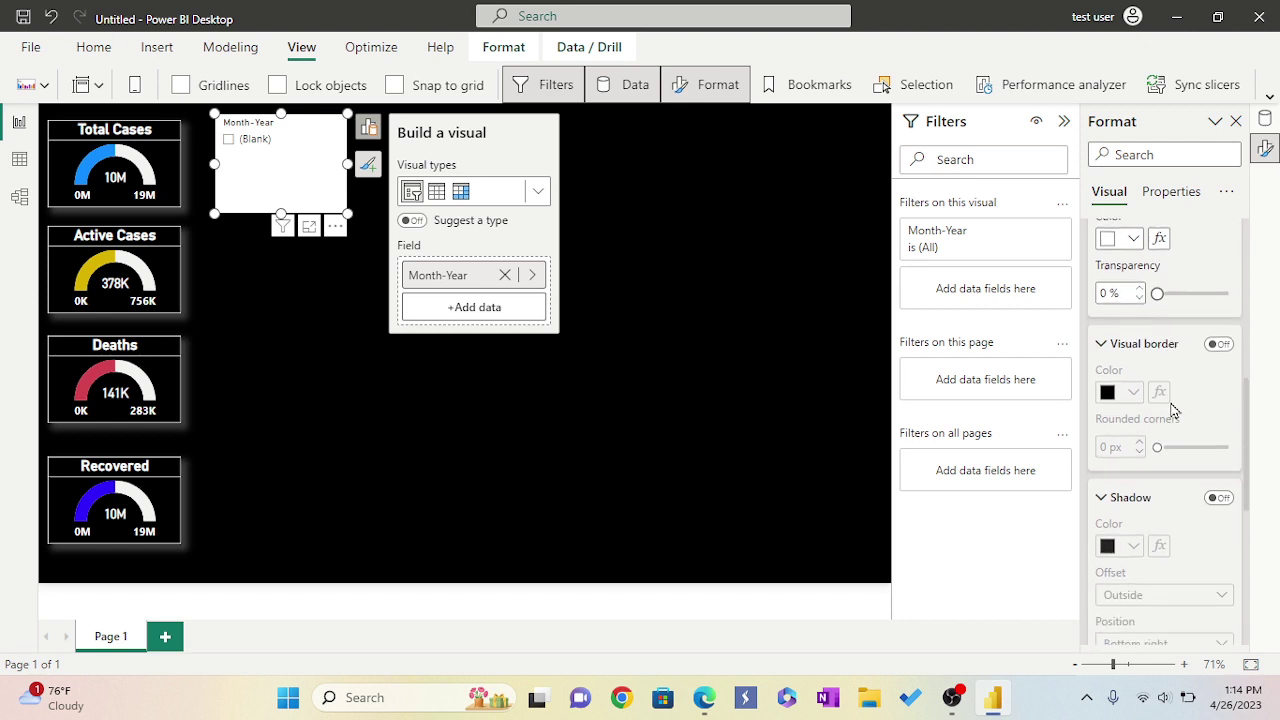
pyautogui.scroll(-4, 1174, 409)
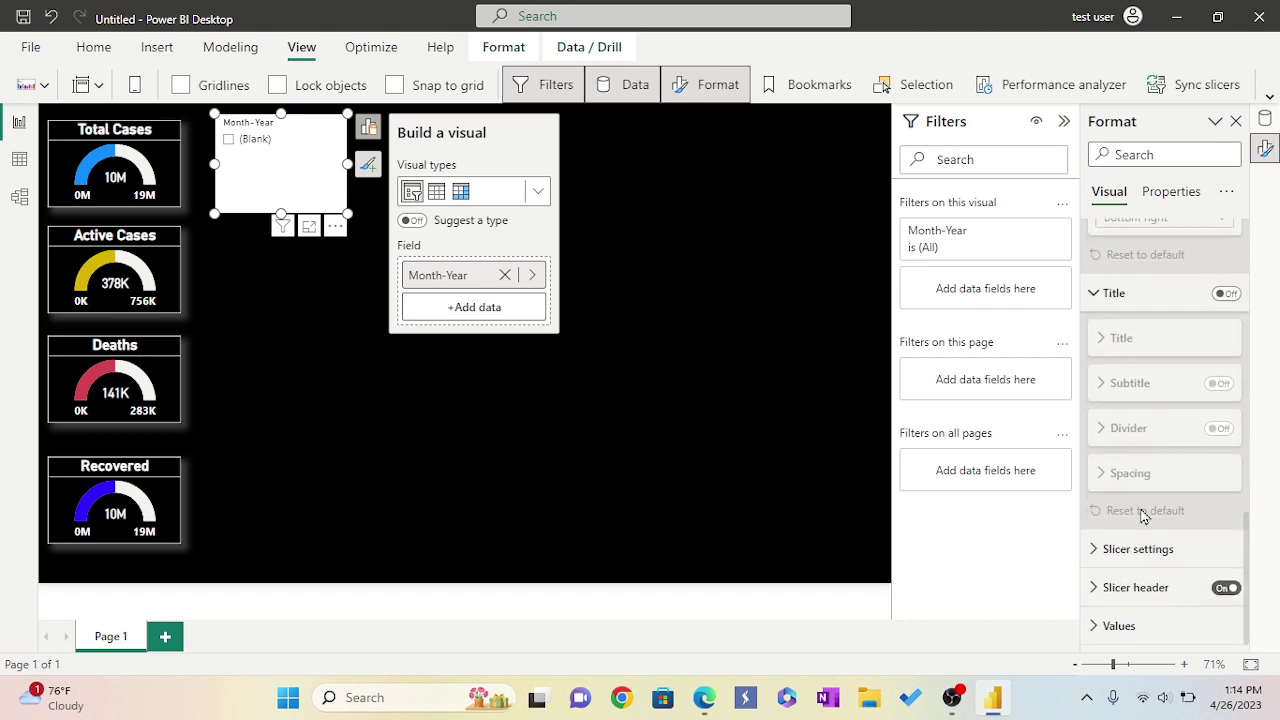
pyautogui.click(1100, 550)
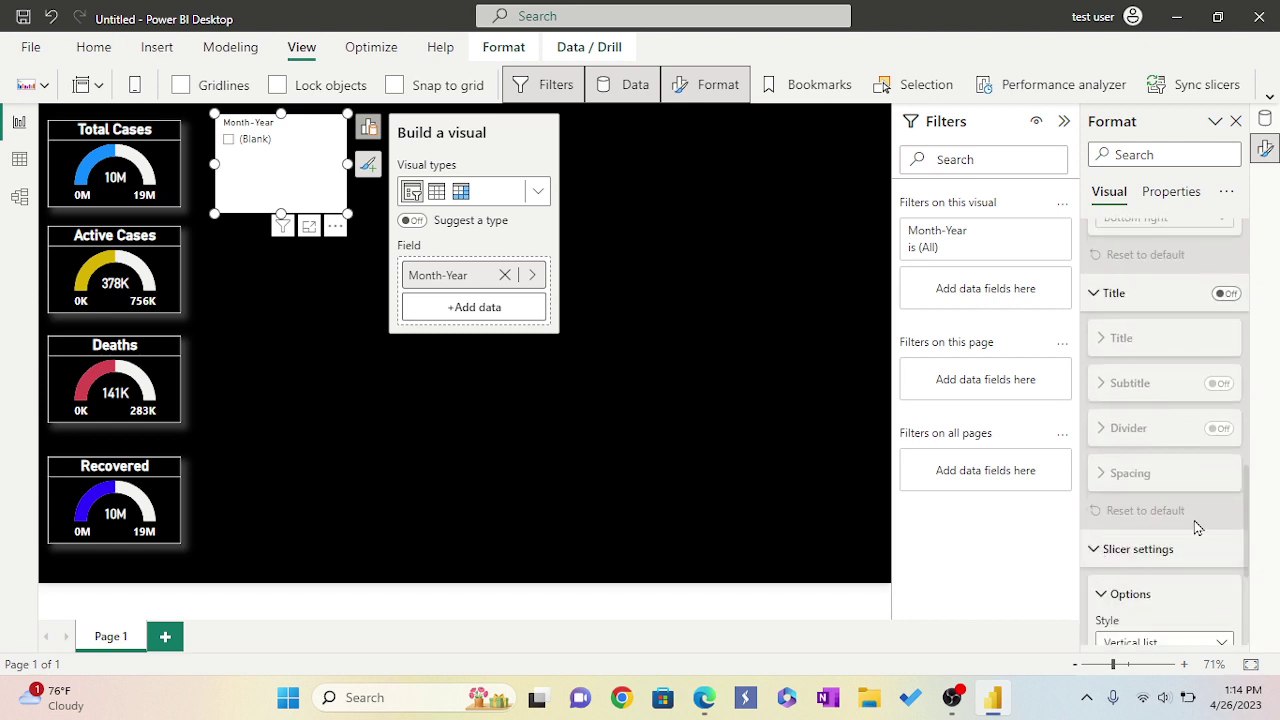
pyautogui.scroll(-2, 1195, 525)
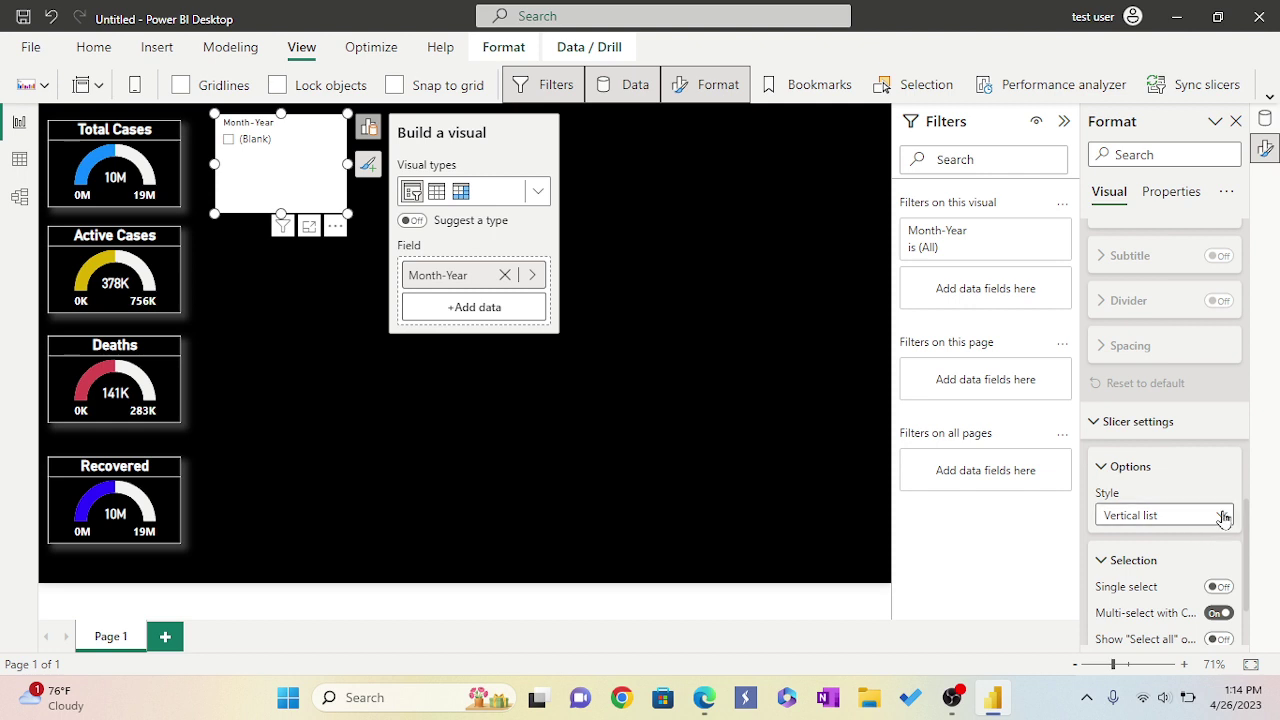
pyautogui.click(1222, 516)
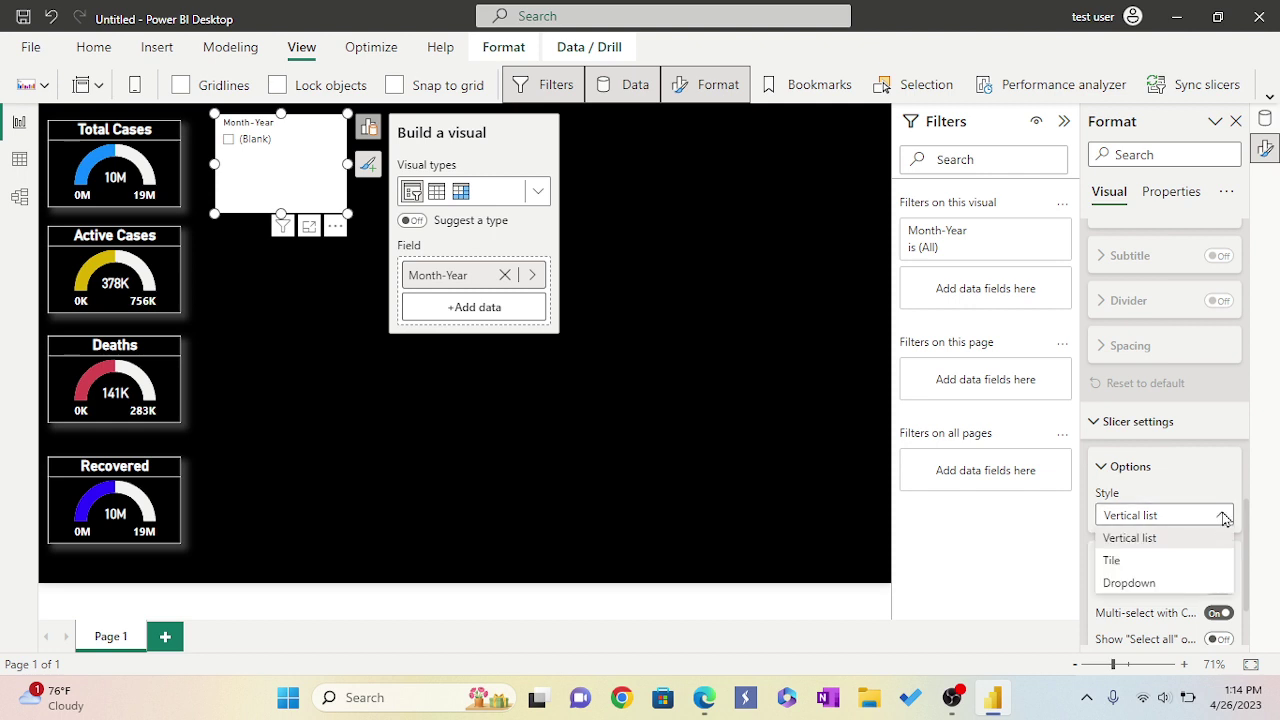
pyautogui.click(1130, 583)
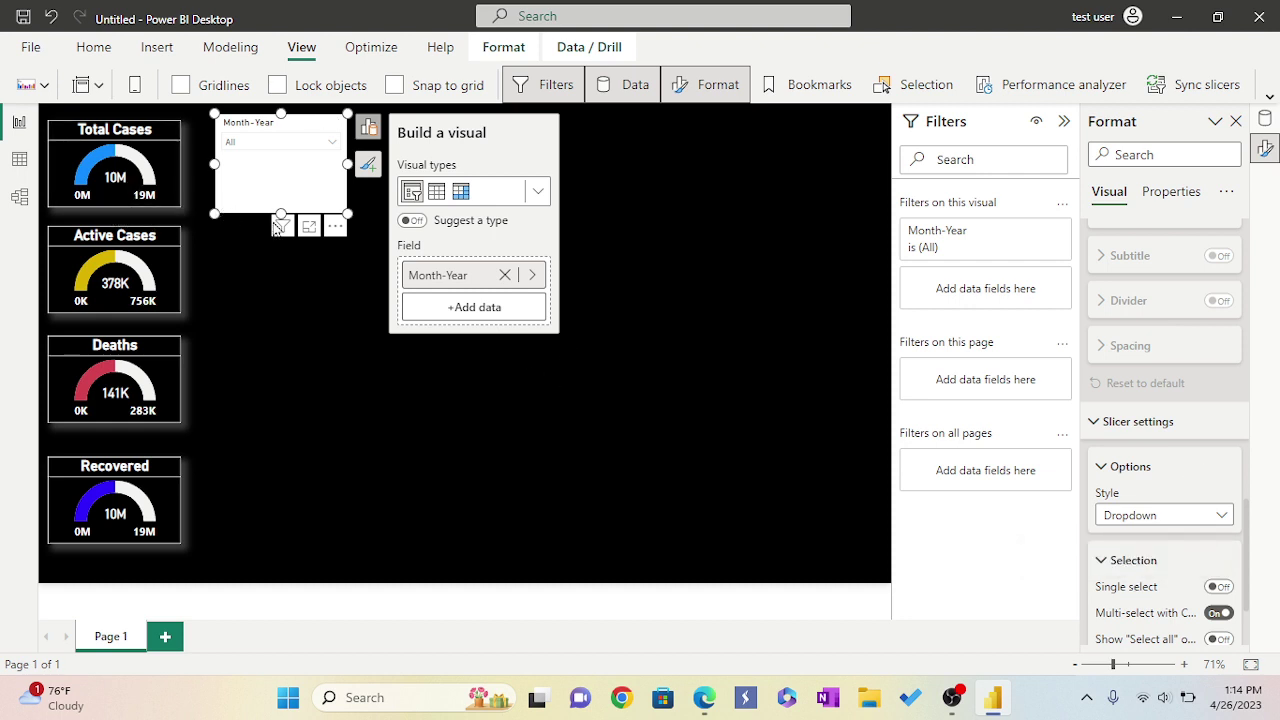
# Resize the Month-Year slicer to about 210 wide by 78 high and give it a light pink background
pyautogui.moveTo(278, 186); pyautogui.dragTo(349, 193)
pyautogui.click(300, 131)
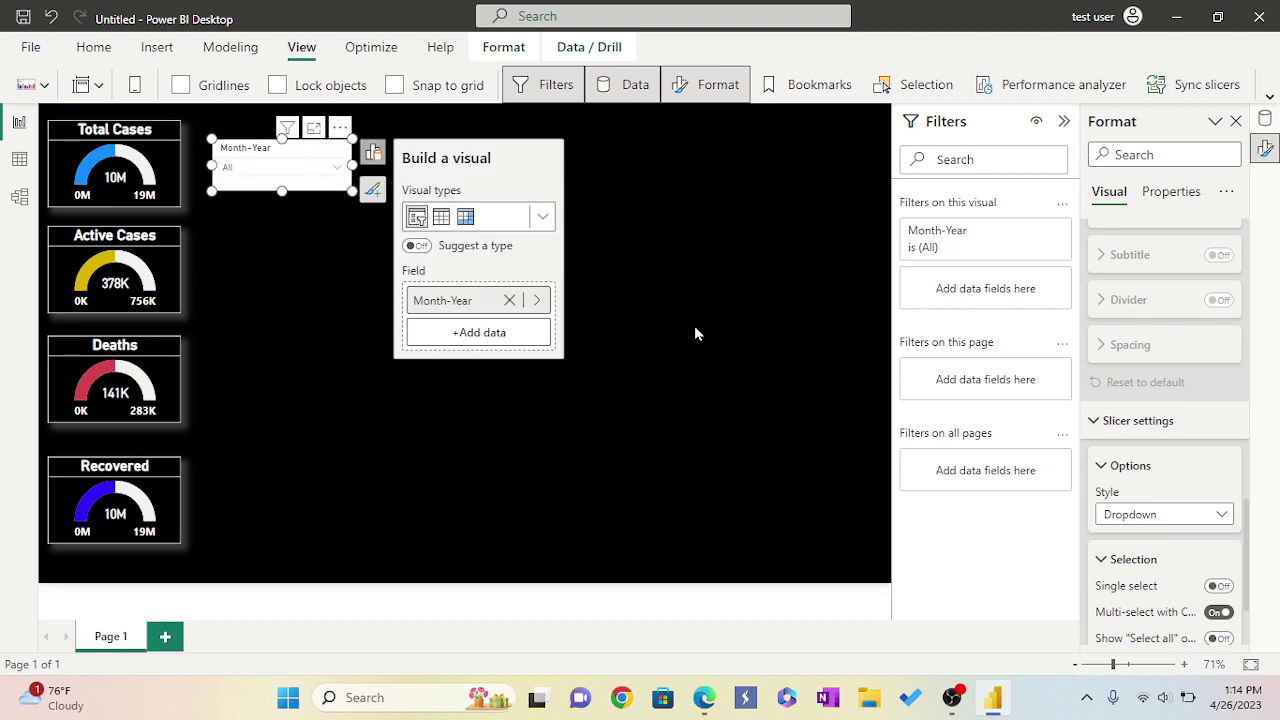
pyautogui.scroll(10, 1138, 301)
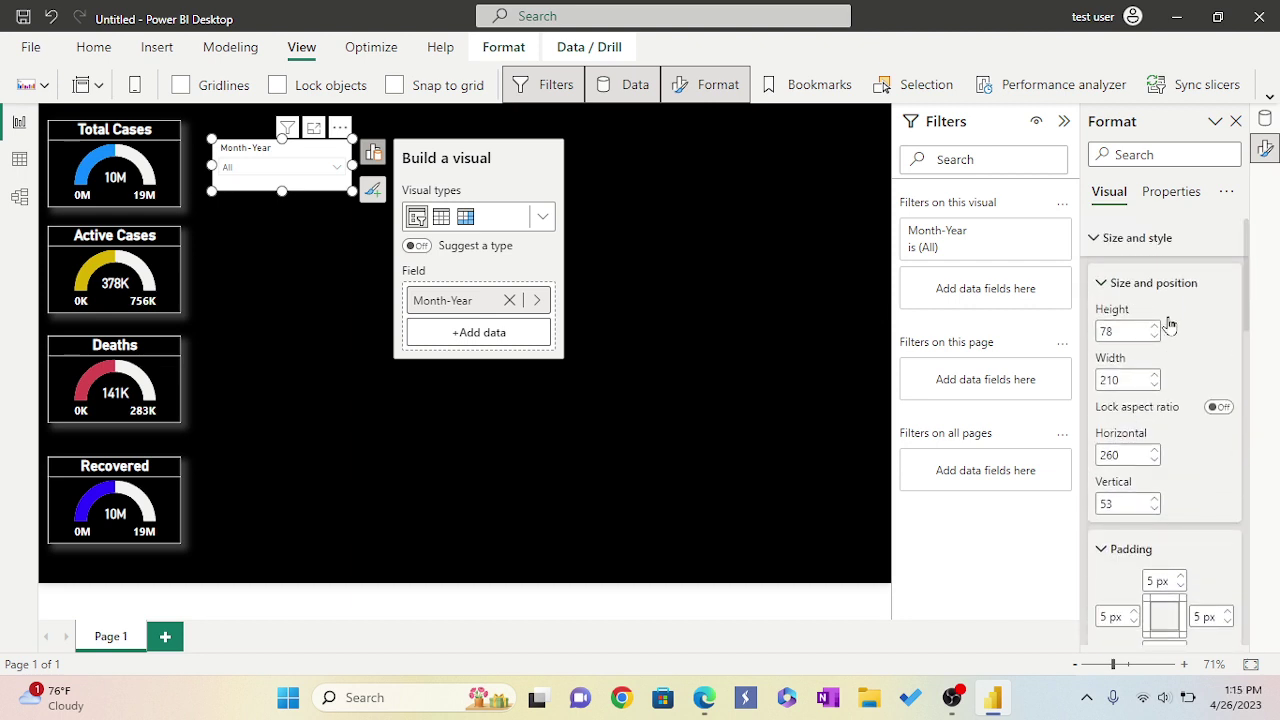
pyautogui.scroll(-5, 1170, 325)
pyautogui.scroll(-1, 1170, 325)
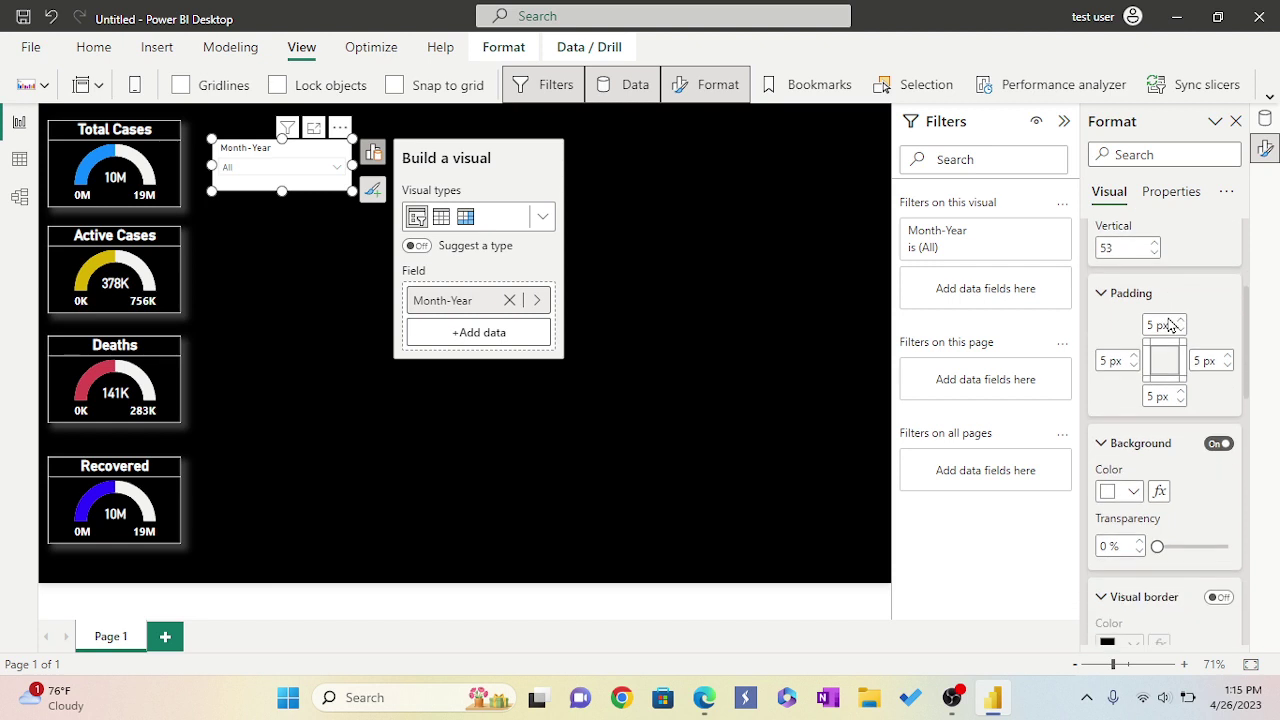
pyautogui.click(1135, 493)
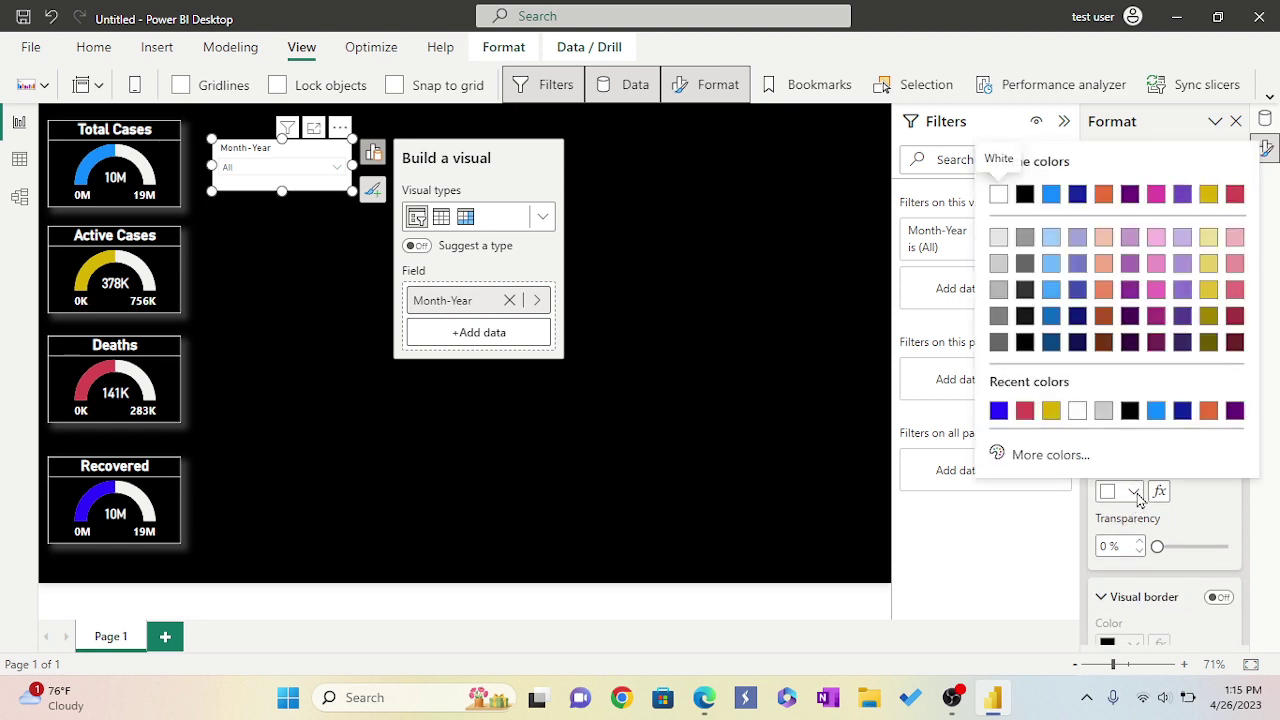
pyautogui.click(1234, 238)
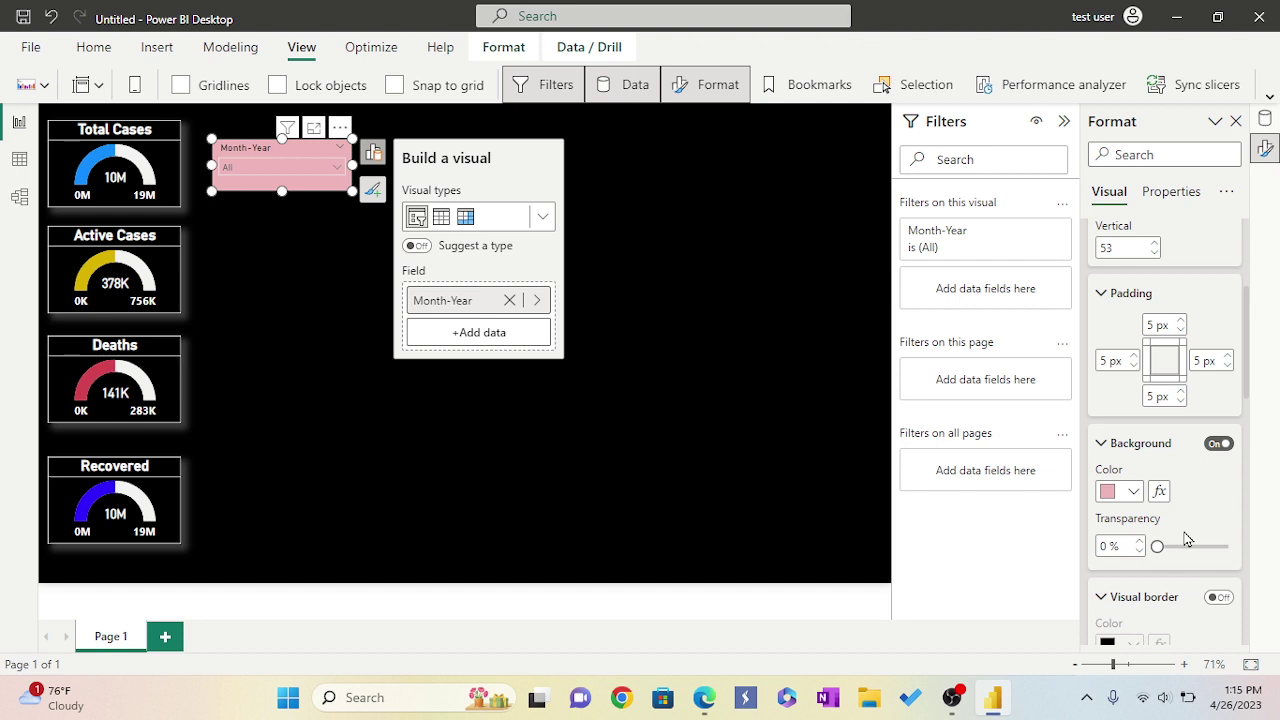
# Turn on the slicer's visual border and color it light yellow
pyautogui.scroll(-2, 1185, 538)
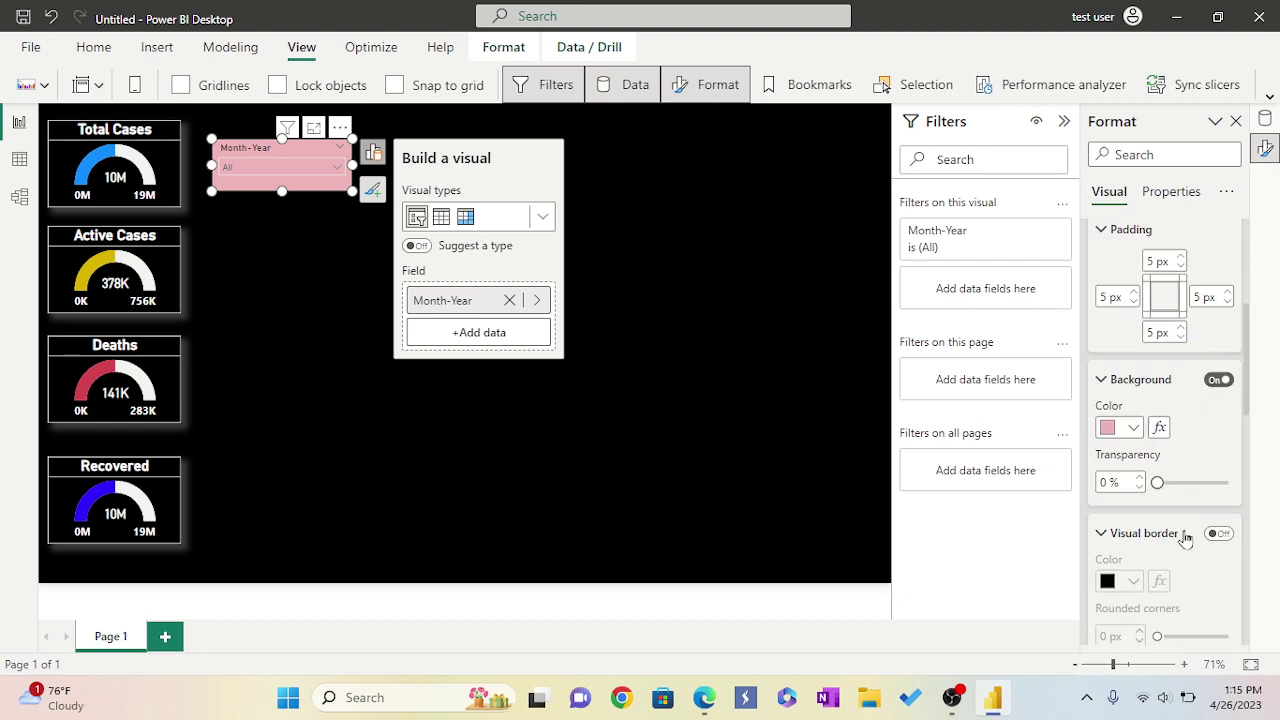
pyautogui.scroll(-2, 1186, 557)
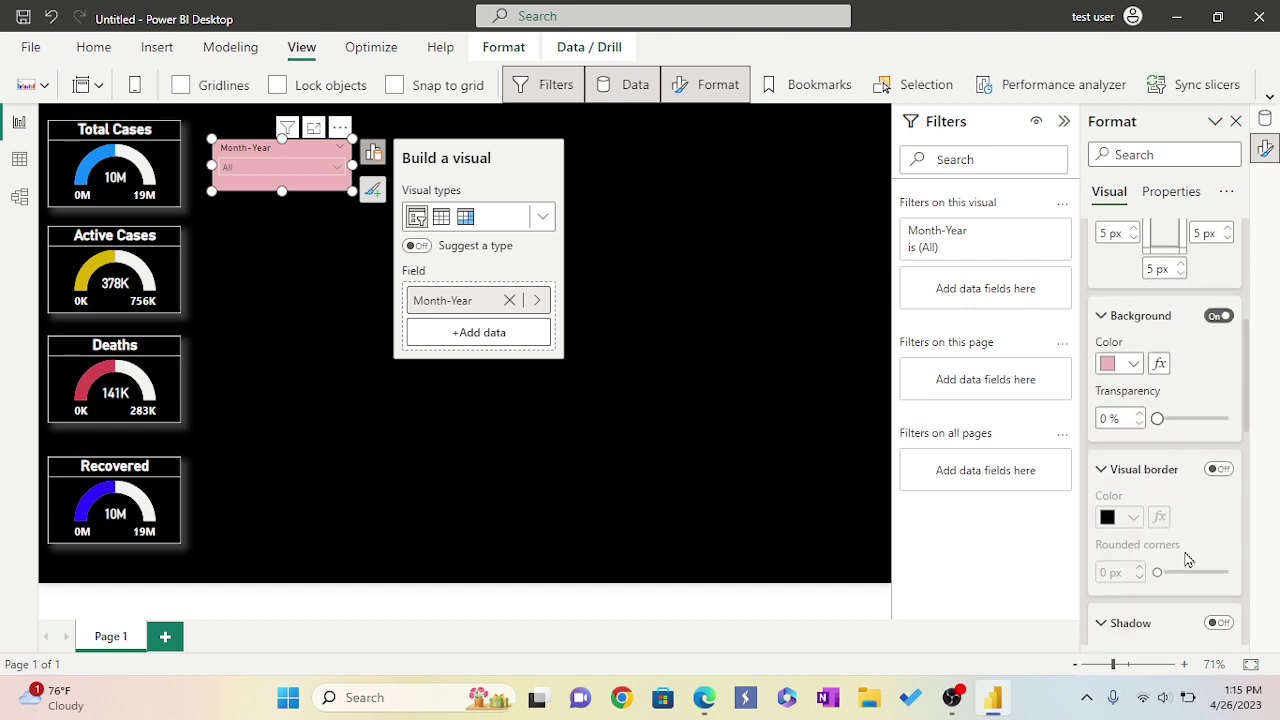
pyautogui.click(1218, 468)
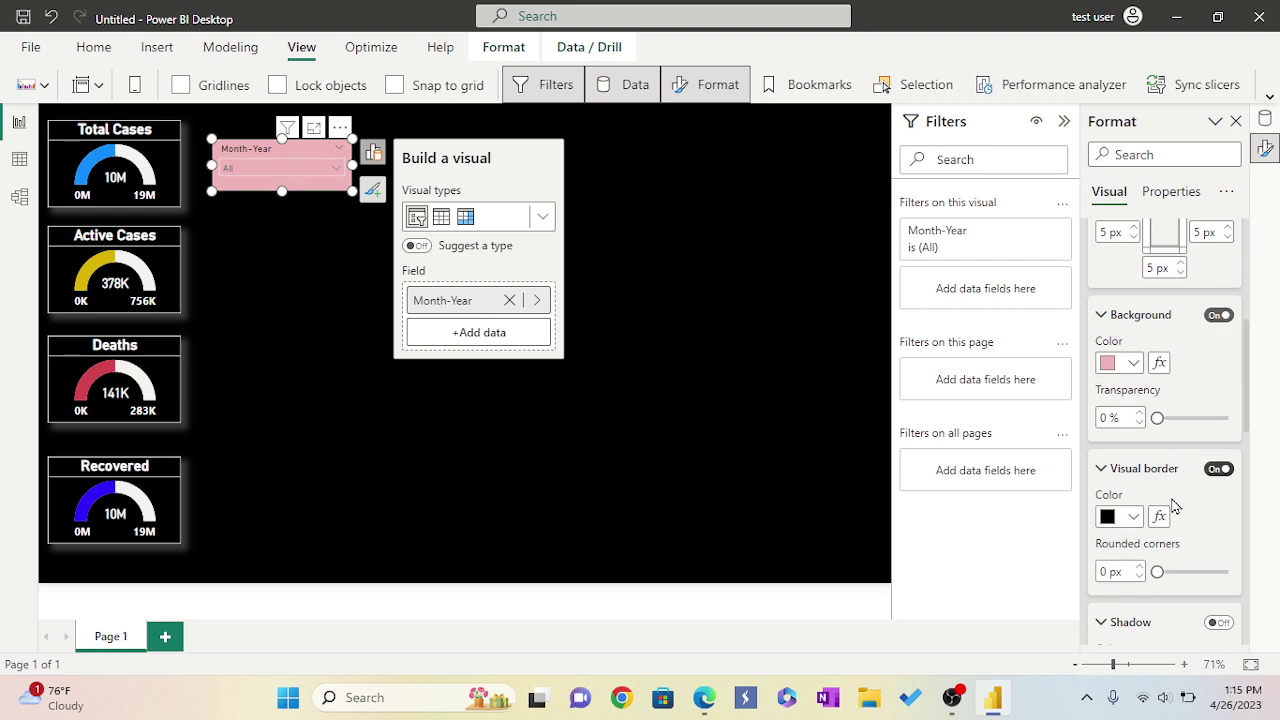
pyautogui.click(1125, 516)
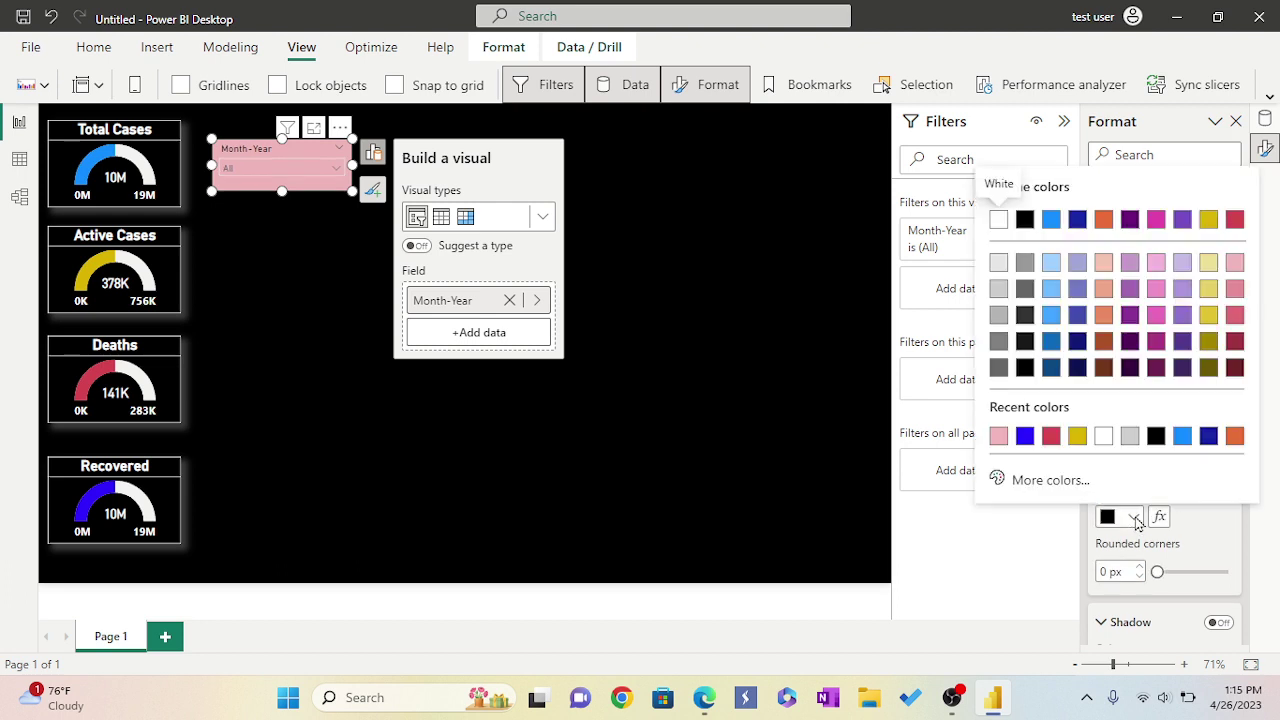
pyautogui.click(1129, 437)
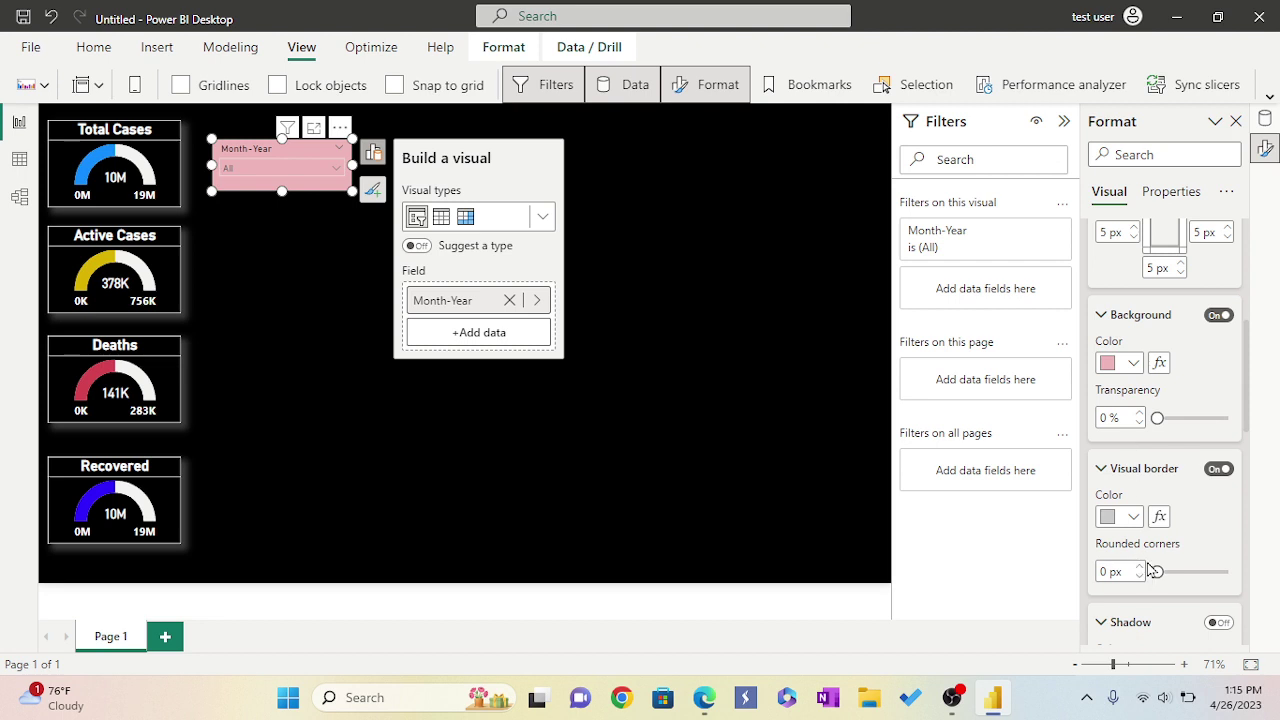
pyautogui.click(1134, 518)
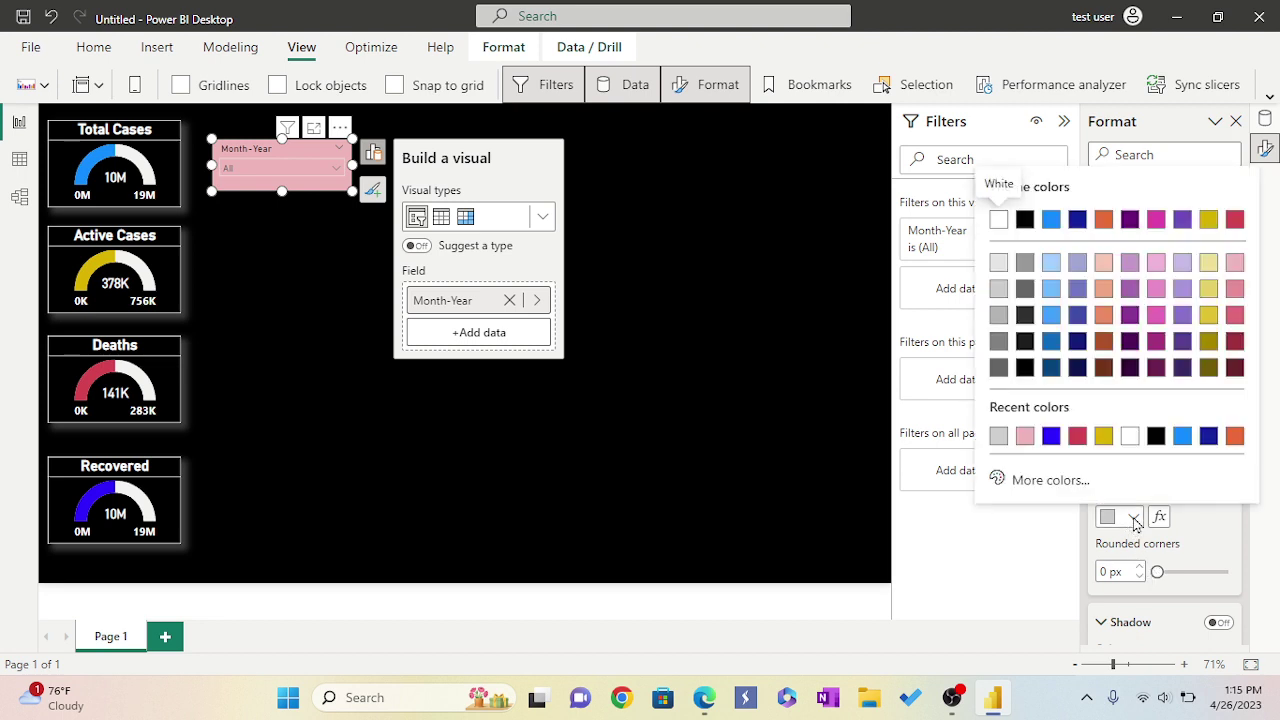
pyautogui.click(1211, 263)
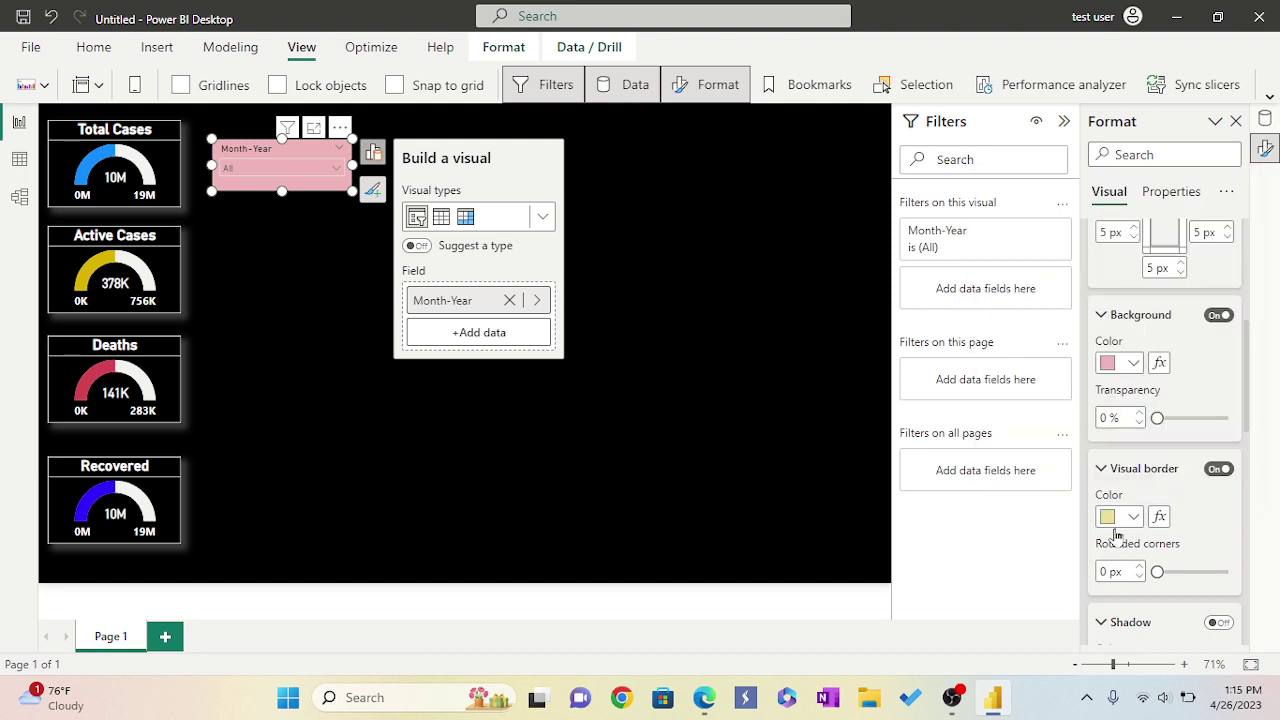
# Turn on the slicer's shadow and set its color to light gray
pyautogui.scroll(-2, 1170, 547)
pyautogui.scroll(-1, 1170, 547)
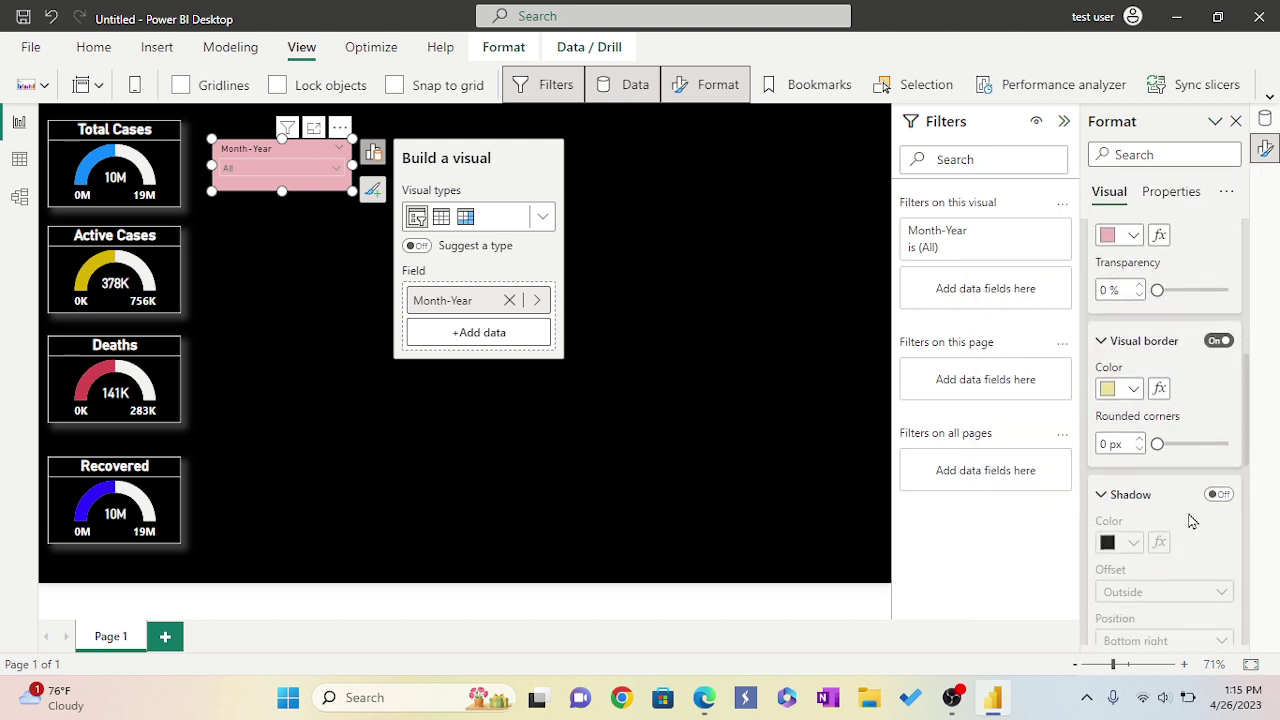
pyautogui.click(1217, 495)
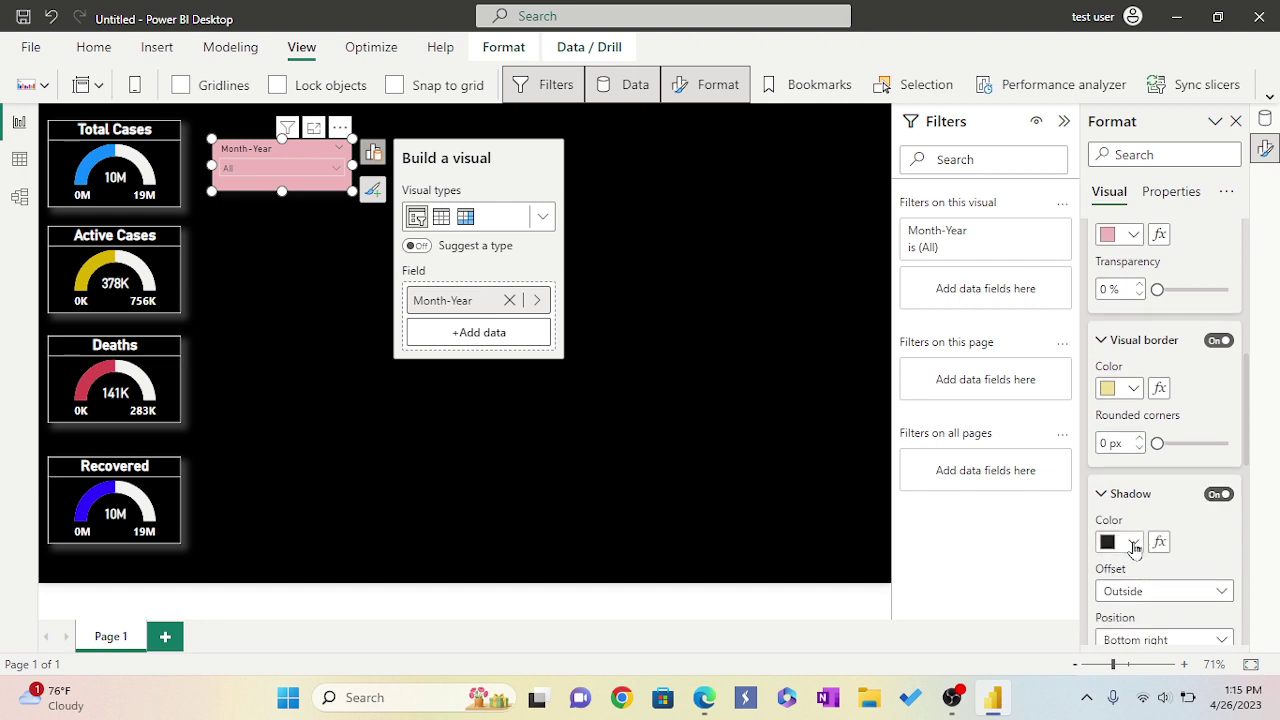
pyautogui.click(1136, 544)
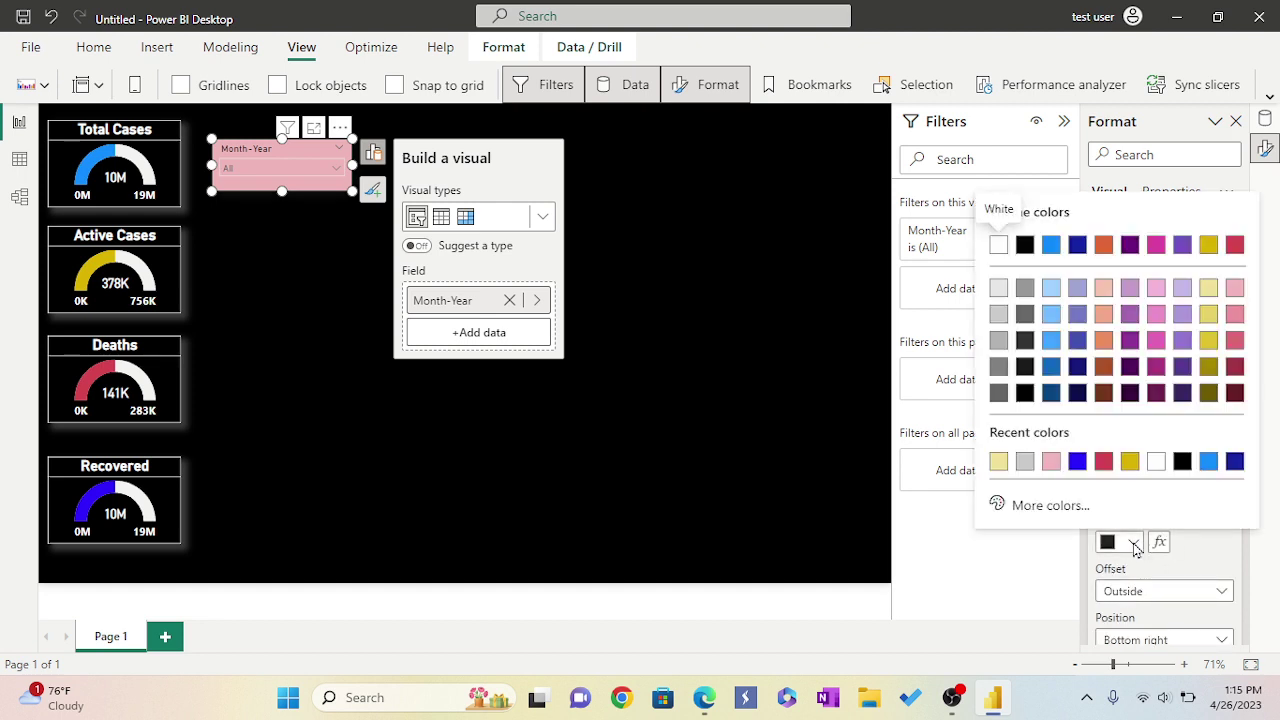
pyautogui.click(1025, 462)
# Enable the slicer's title and set the title's text color to white
pyautogui.scroll(-2, 1190, 583)
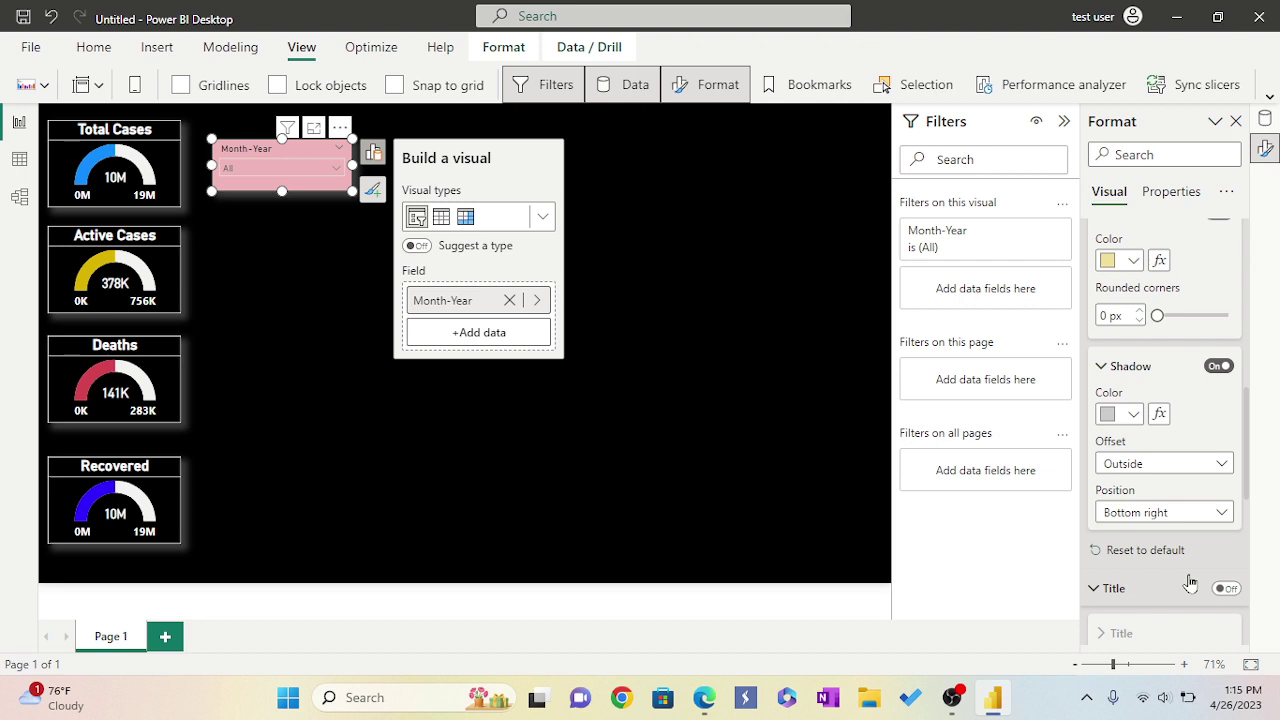
pyautogui.scroll(-1, 1190, 588)
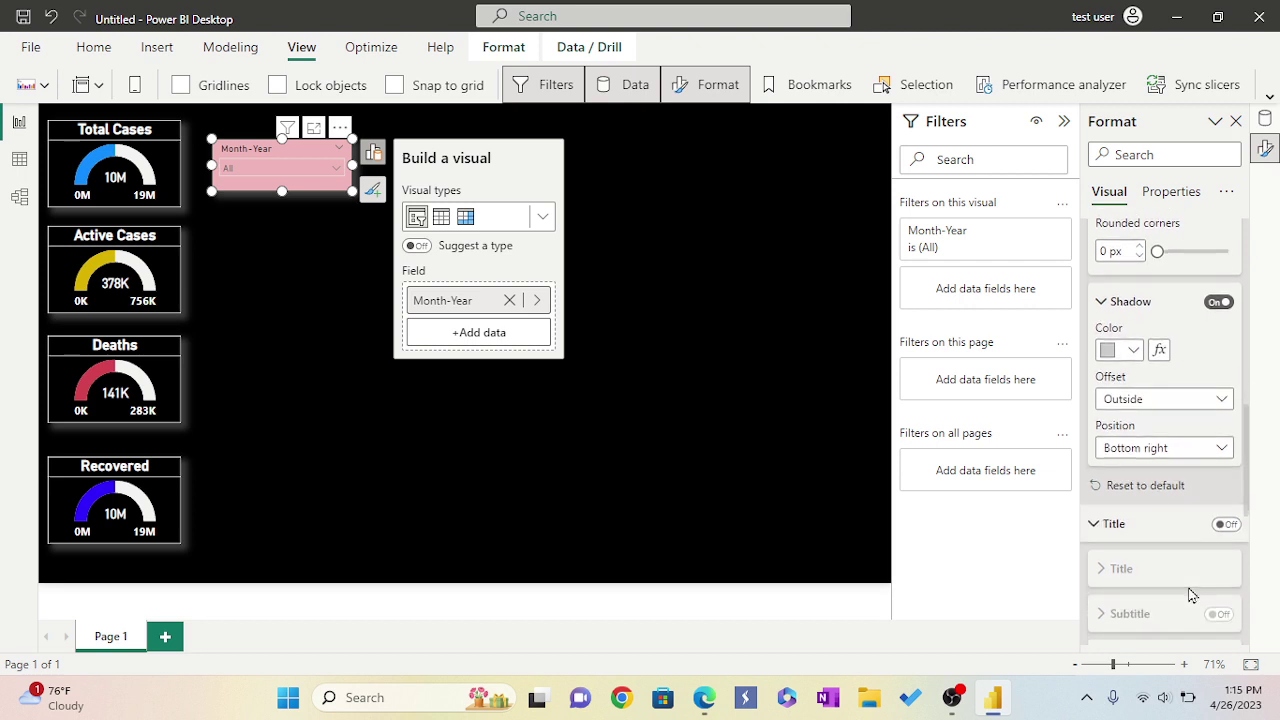
pyautogui.click(1226, 524)
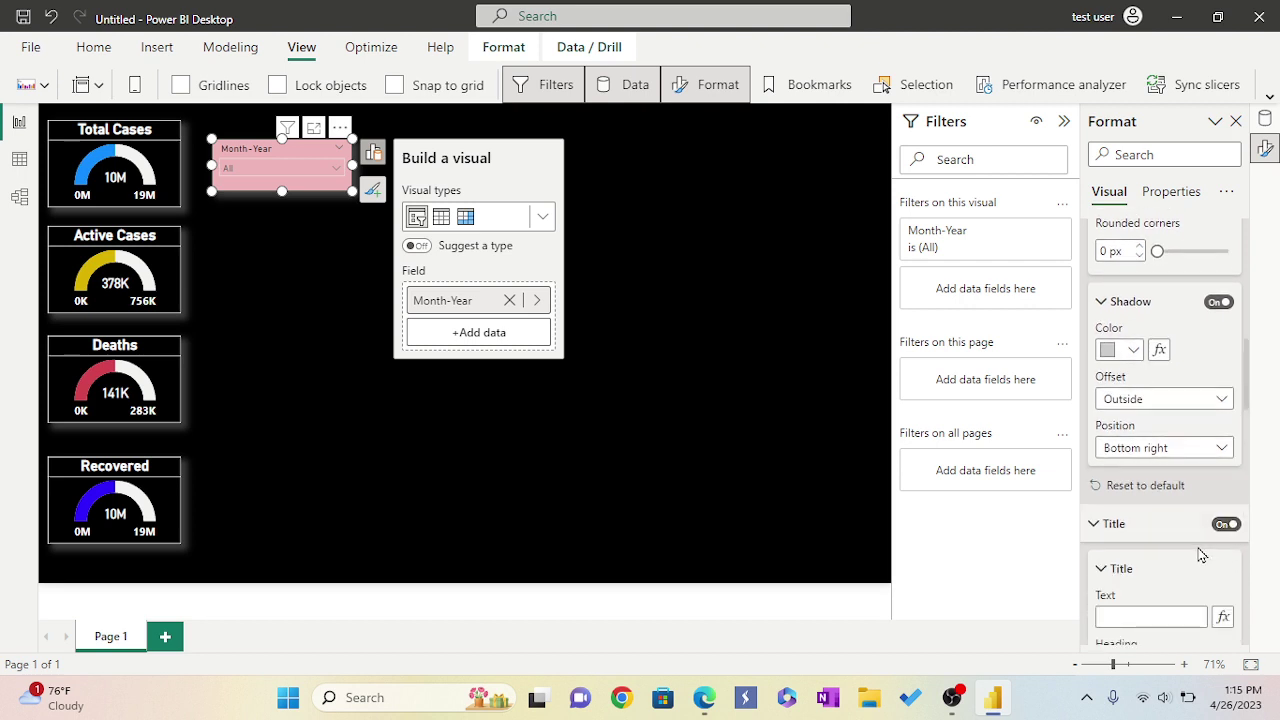
pyautogui.scroll(-2, 1197, 551)
pyautogui.moveTo(1126, 515)
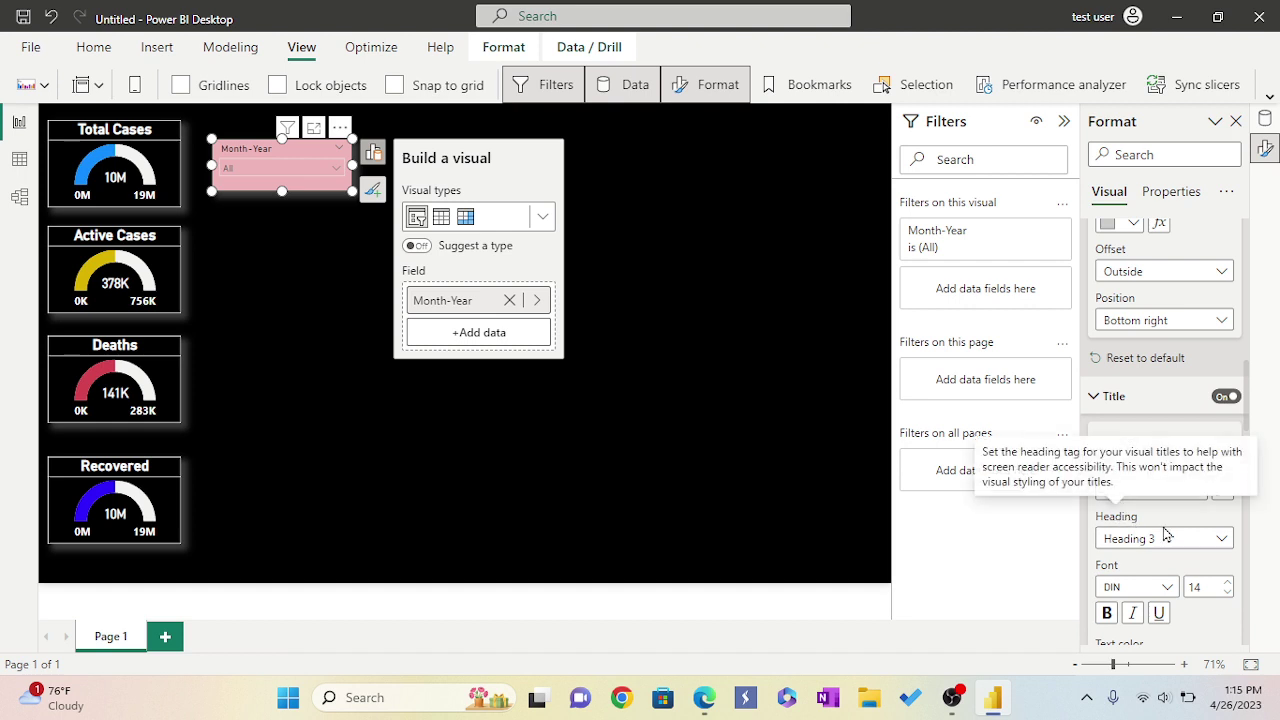
pyautogui.scroll(-1, 1177, 531)
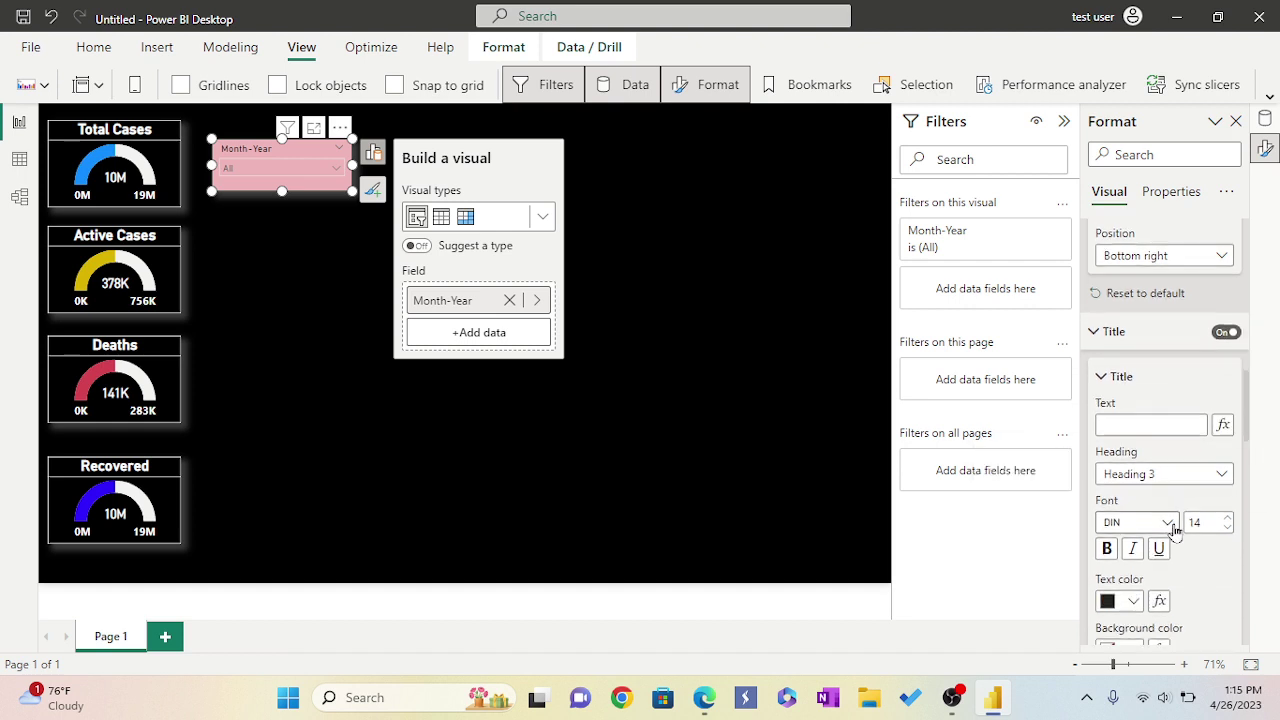
pyautogui.scroll(-1, 1175, 530)
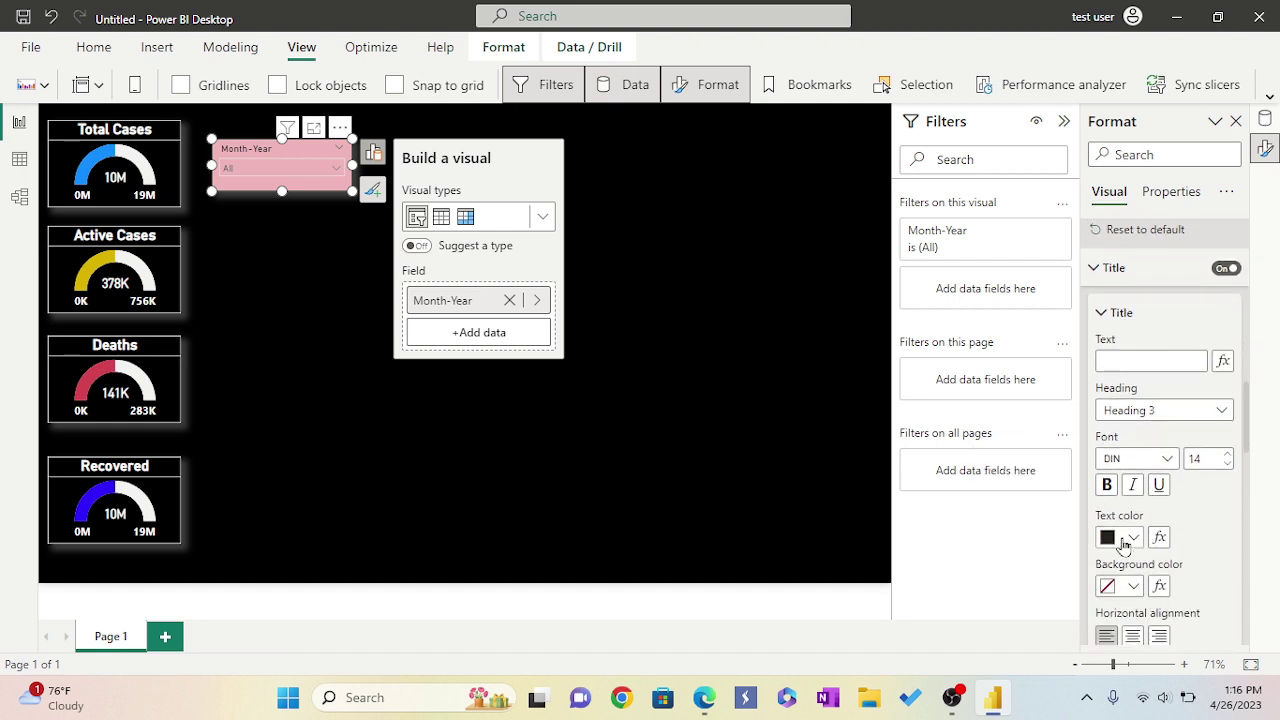
pyautogui.click(1134, 539)
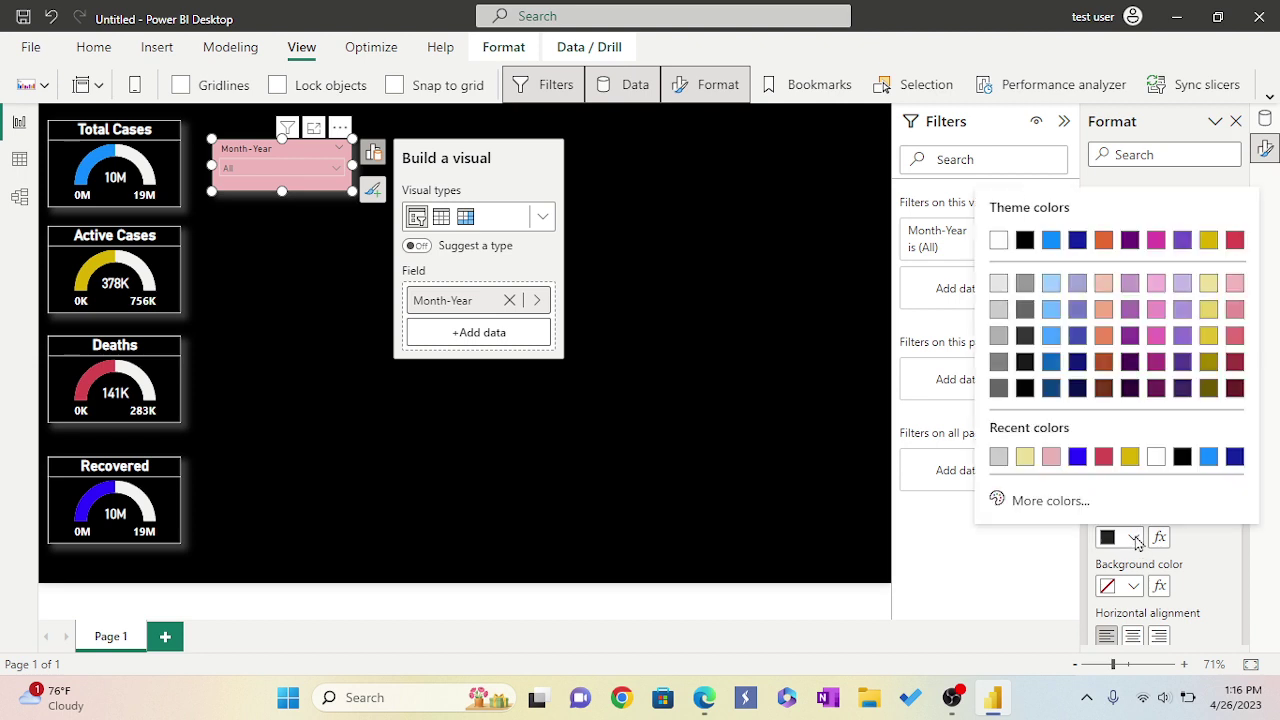
pyautogui.click(1156, 457)
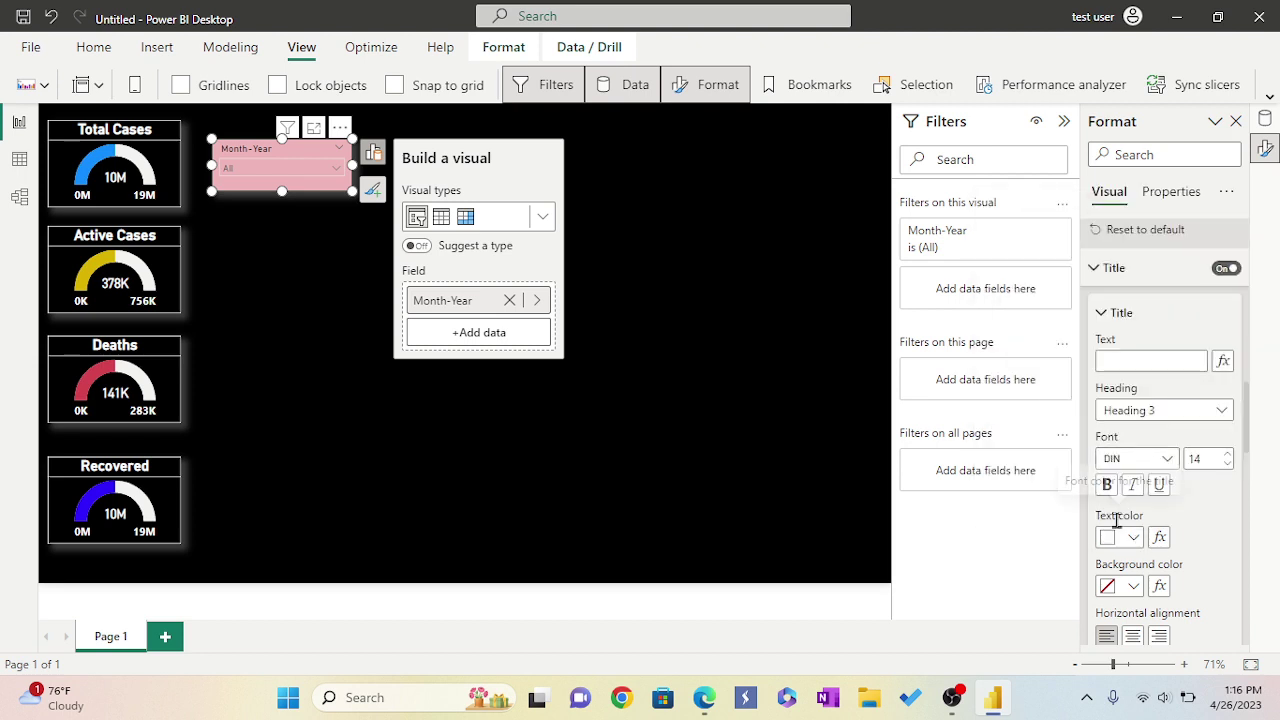
# Enable the slicer's subtitle and make the subtitle text bold and center-aligned
pyautogui.scroll(-1, 1175, 540)
pyautogui.scroll(-1, 1175, 541)
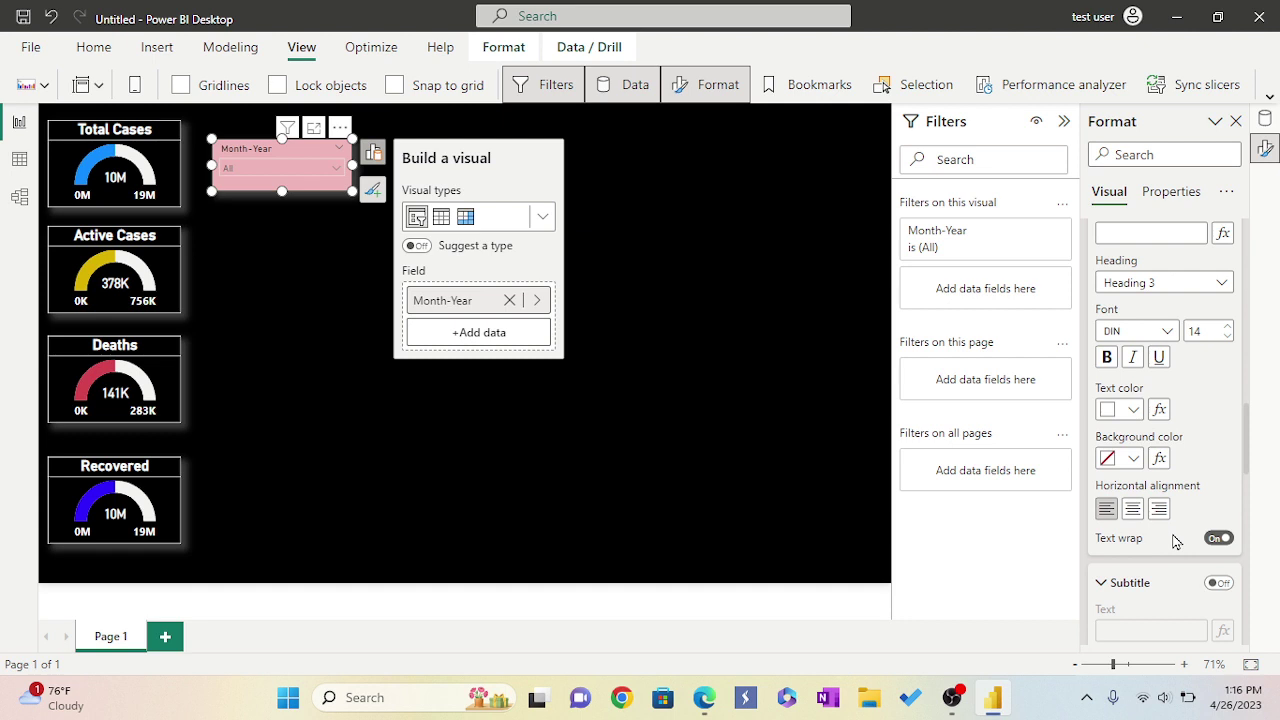
pyautogui.scroll(-2, 1183, 547)
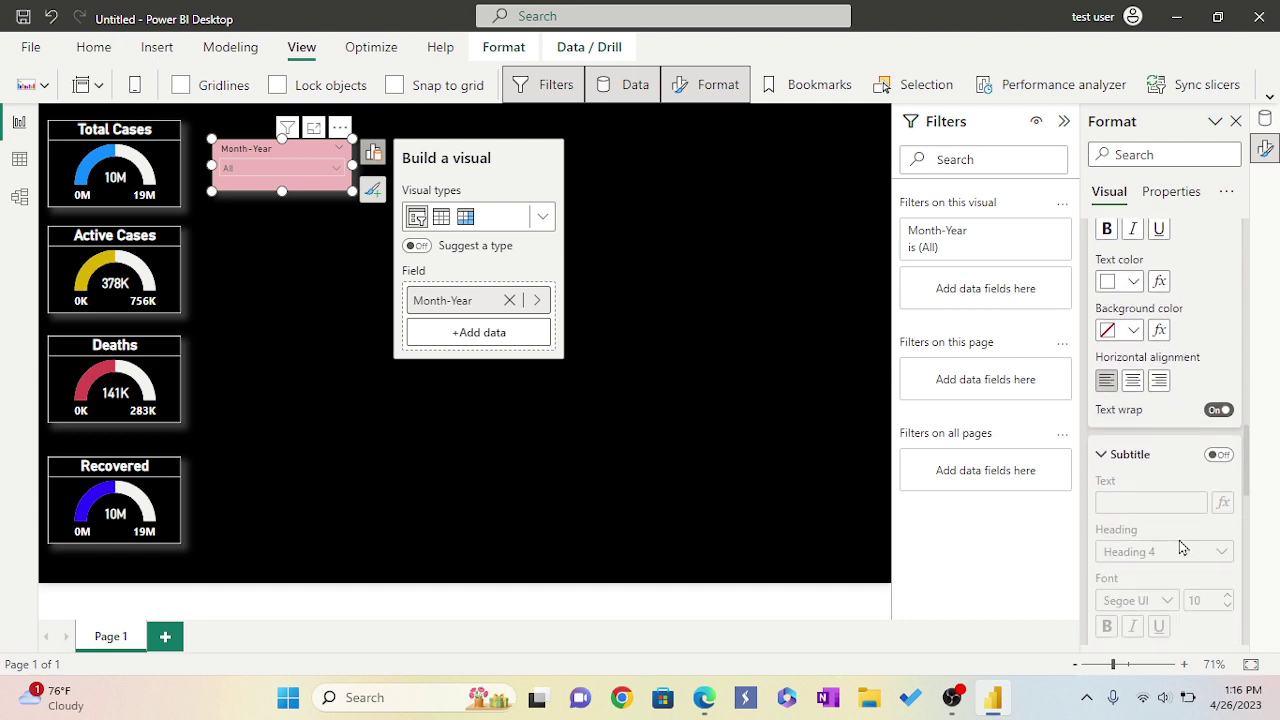
pyautogui.scroll(-4, 1183, 547)
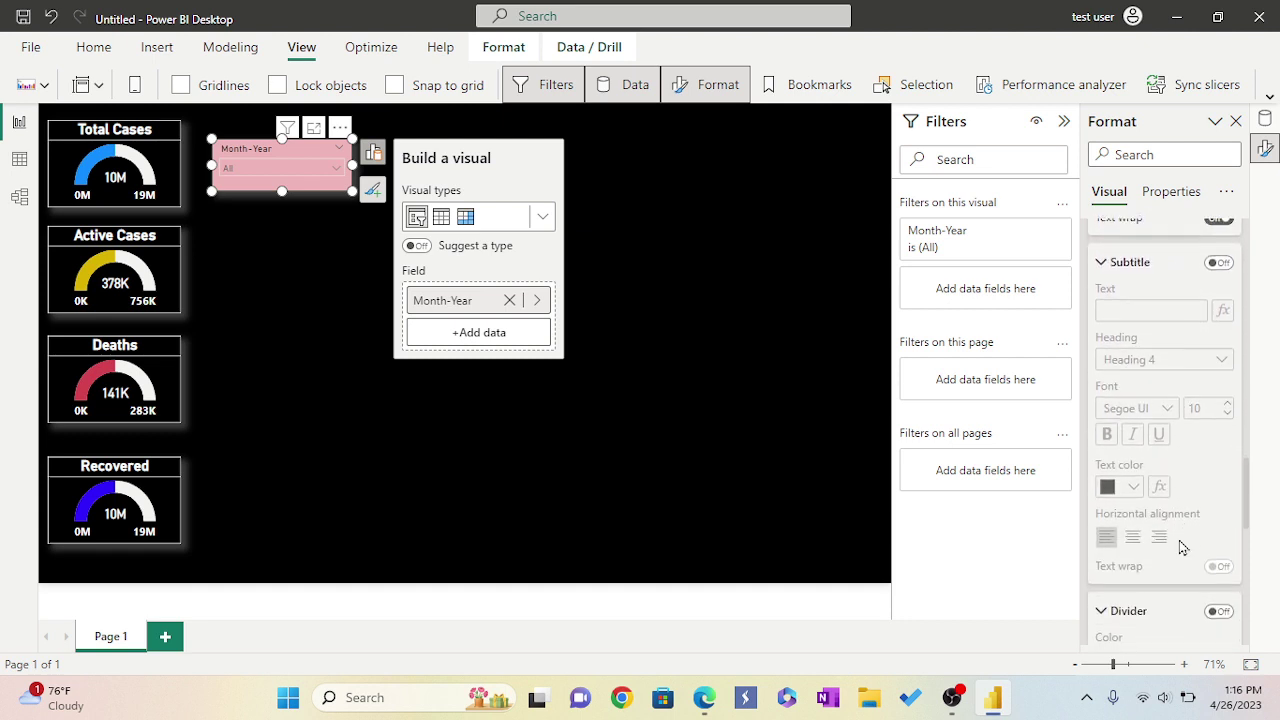
pyautogui.scroll(-1, 1183, 547)
pyautogui.scroll(2, 1183, 547)
pyautogui.scroll(1, 1183, 547)
pyautogui.click(1219, 327)
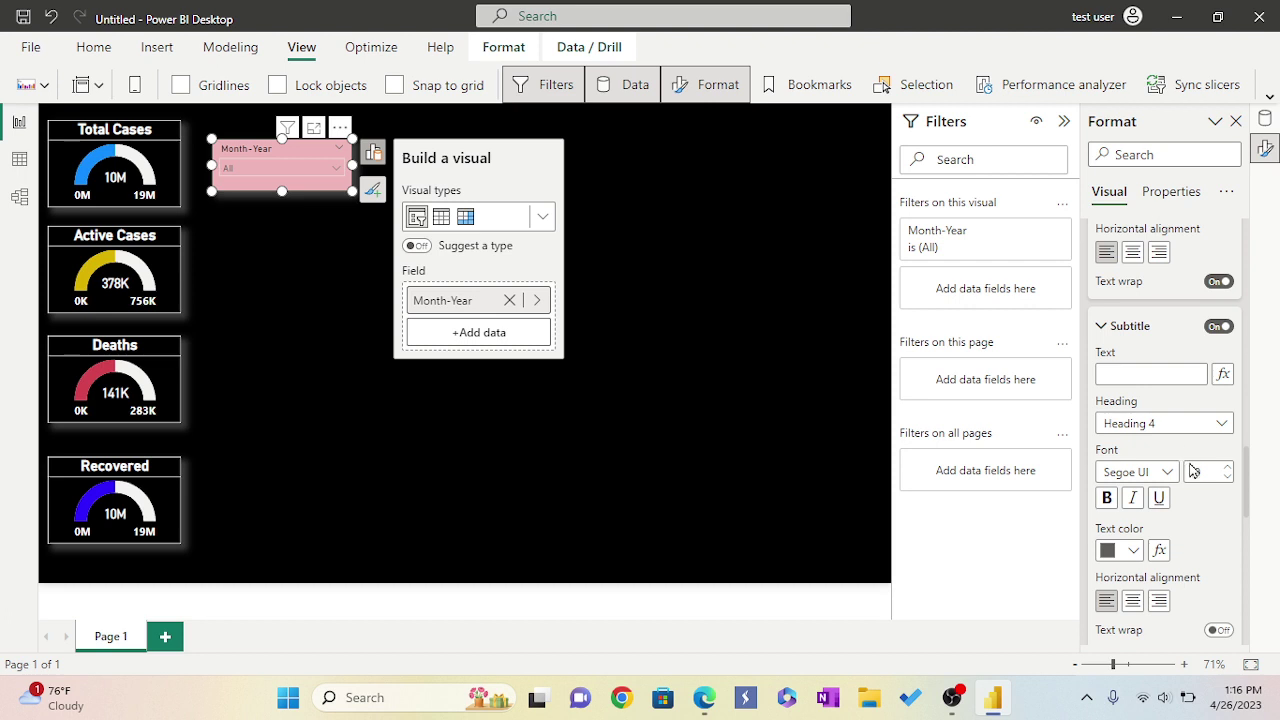
pyautogui.click(1107, 498)
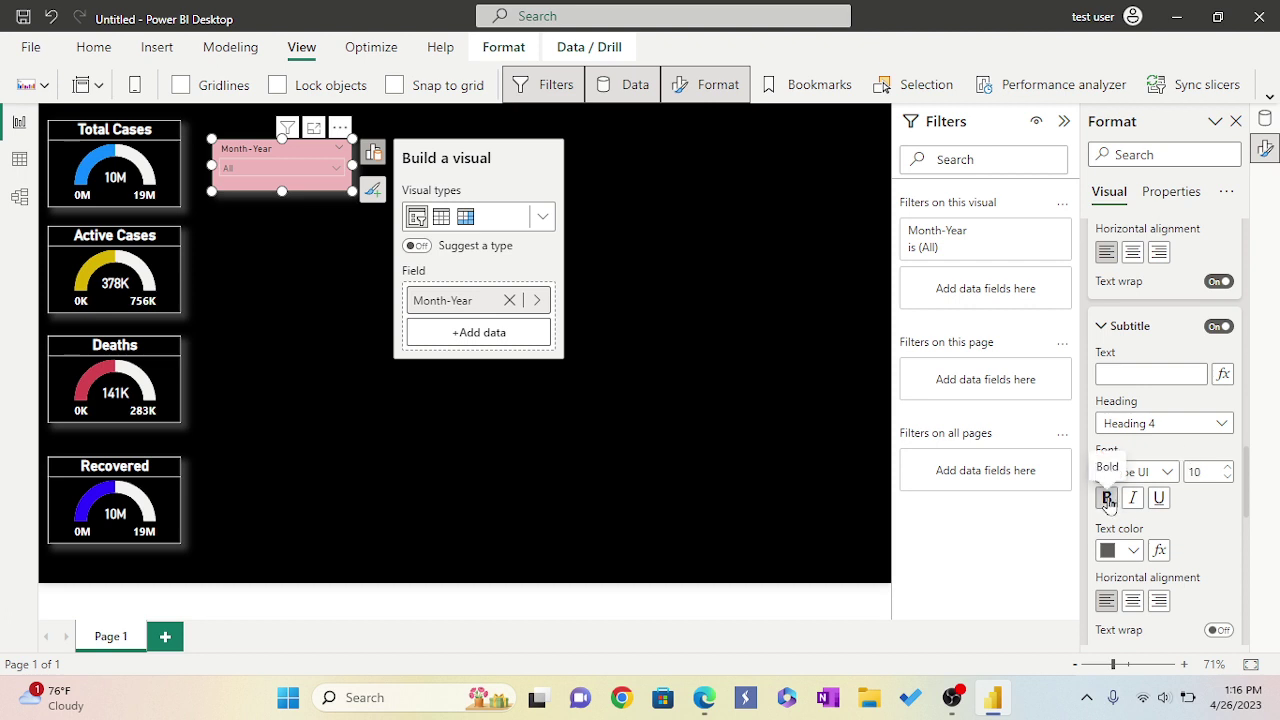
pyautogui.scroll(-1, 1147, 520)
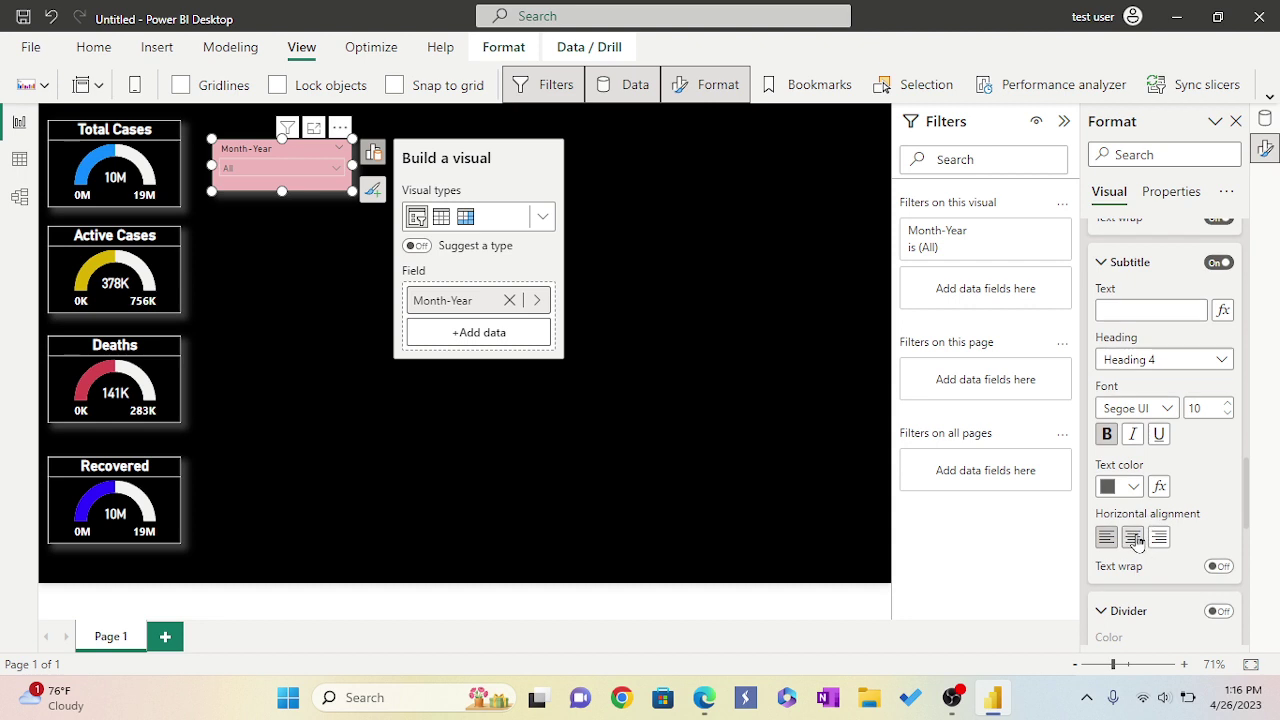
pyautogui.click(1134, 538)
# Make the slicer header's Month-Year text bold and set its font color to white
pyautogui.scroll(-2, 1150, 480)
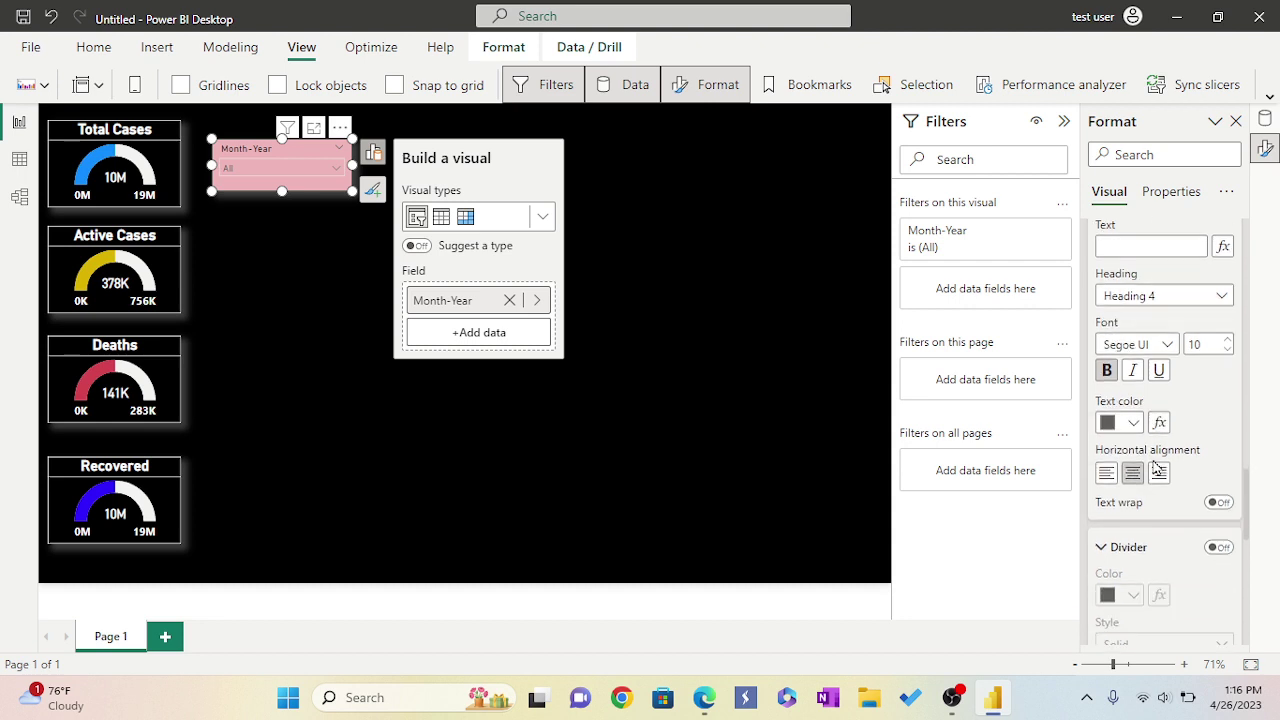
pyautogui.scroll(-4, 1155, 467)
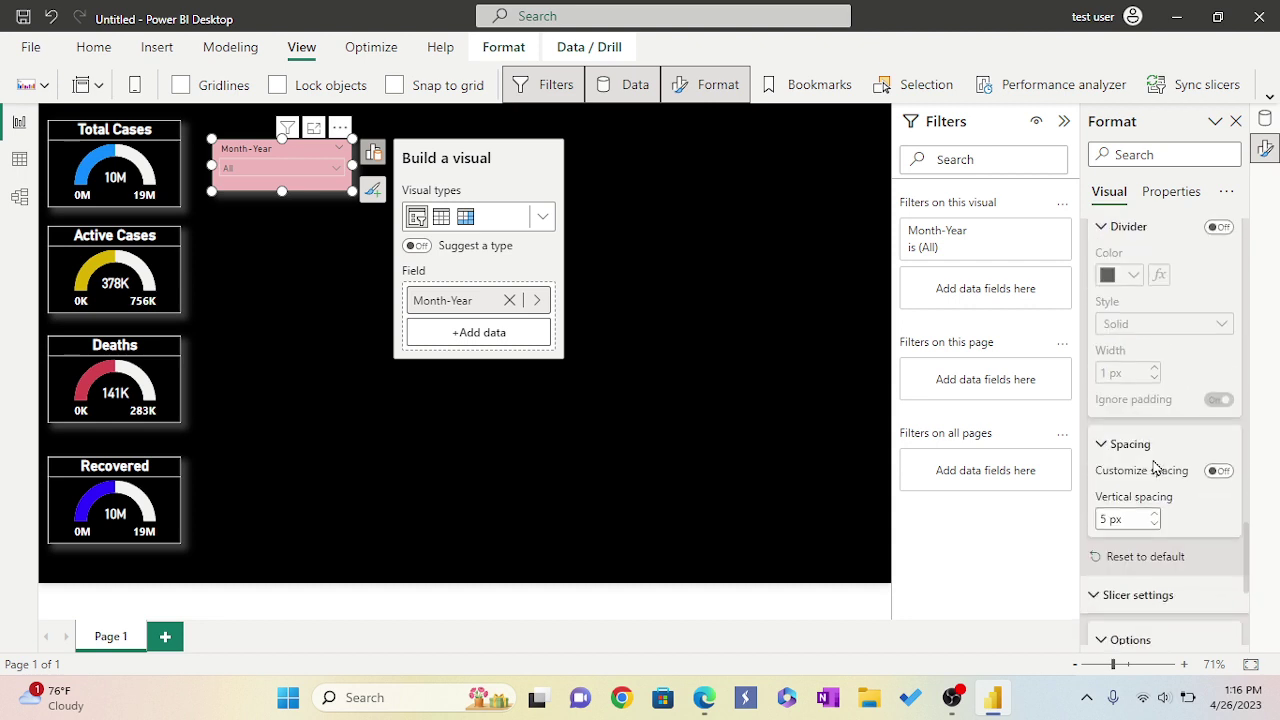
pyautogui.scroll(-2, 1190, 539)
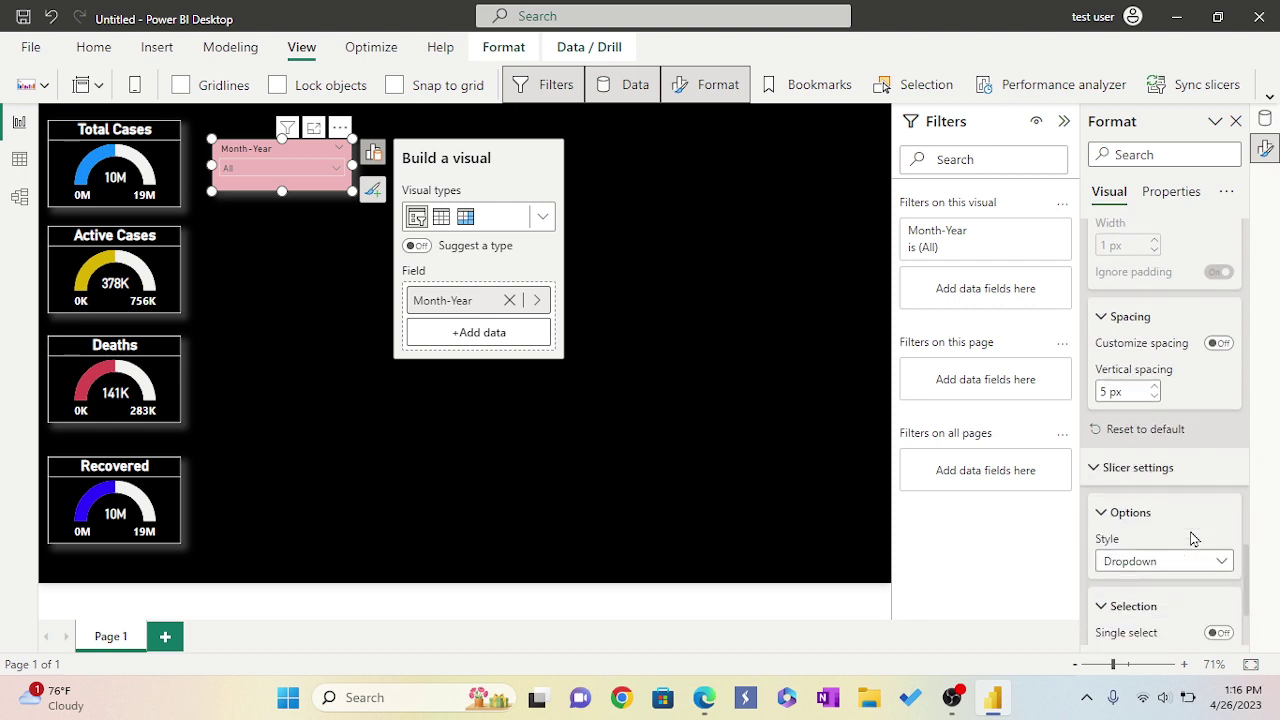
pyautogui.scroll(-3, 1191, 539)
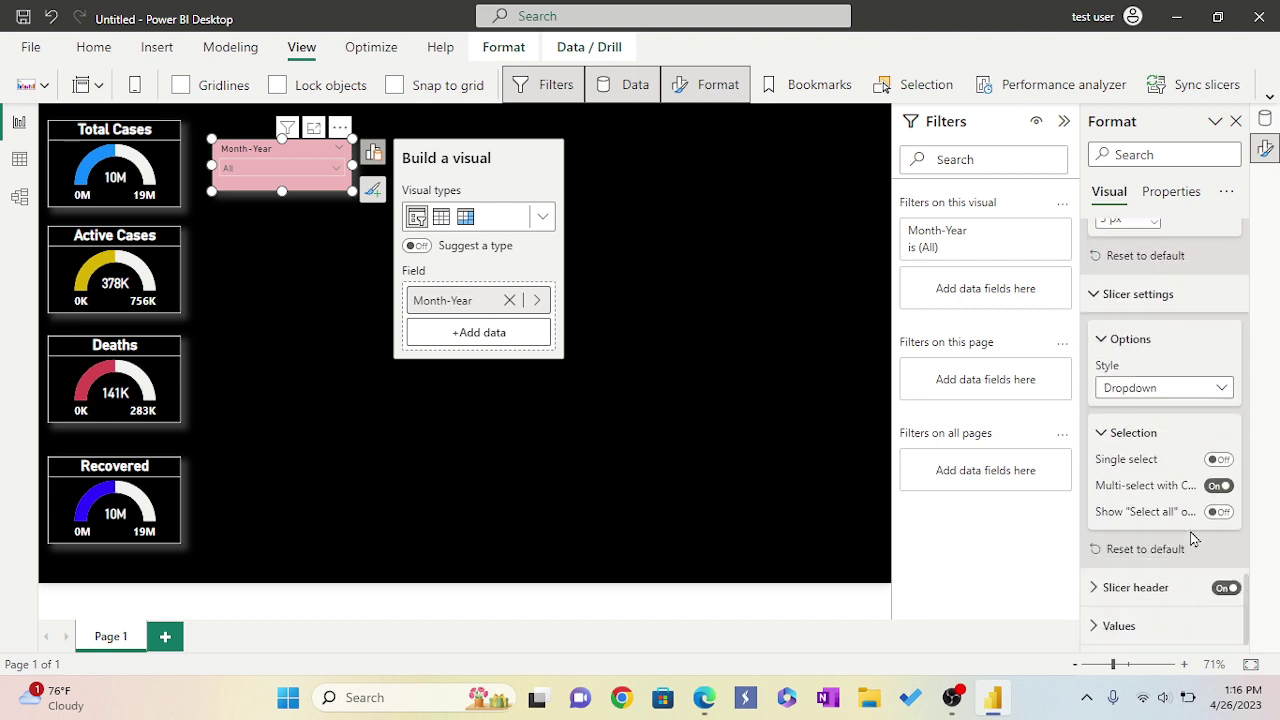
pyautogui.click(1092, 588)
pyautogui.scroll(-3, 1160, 543)
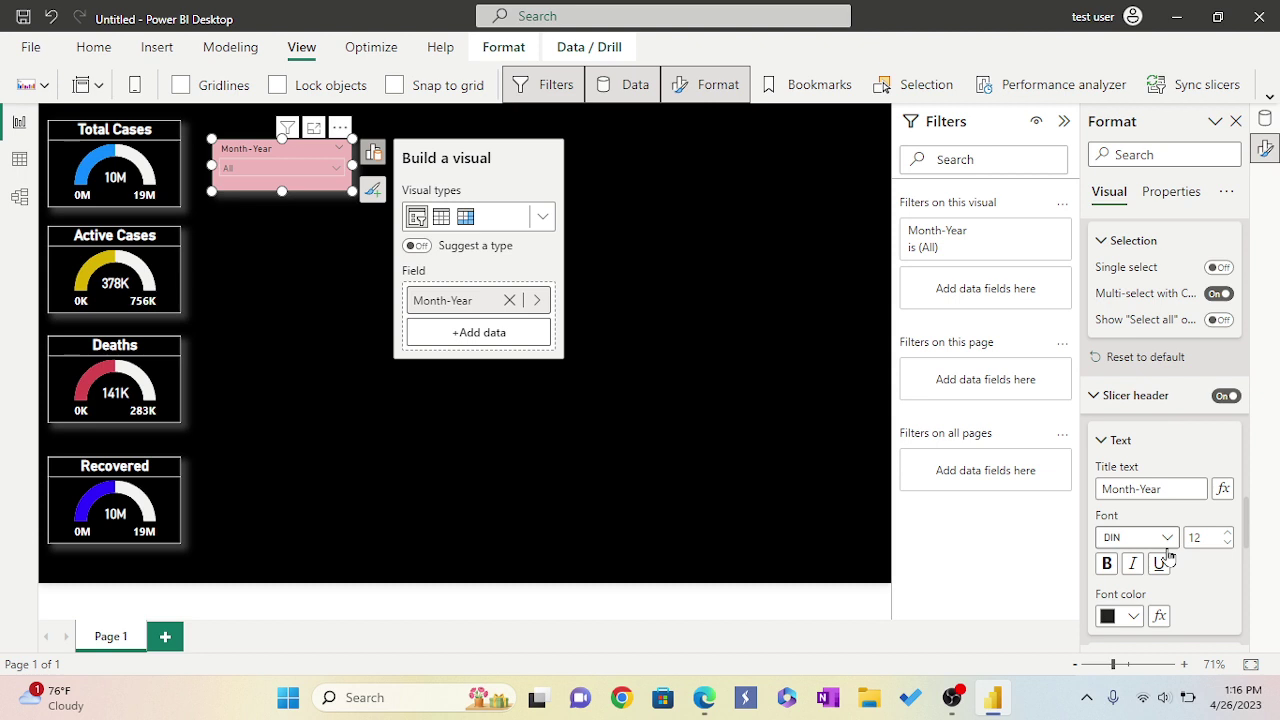
pyautogui.click(1107, 563)
pyautogui.scroll(-2, 1193, 561)
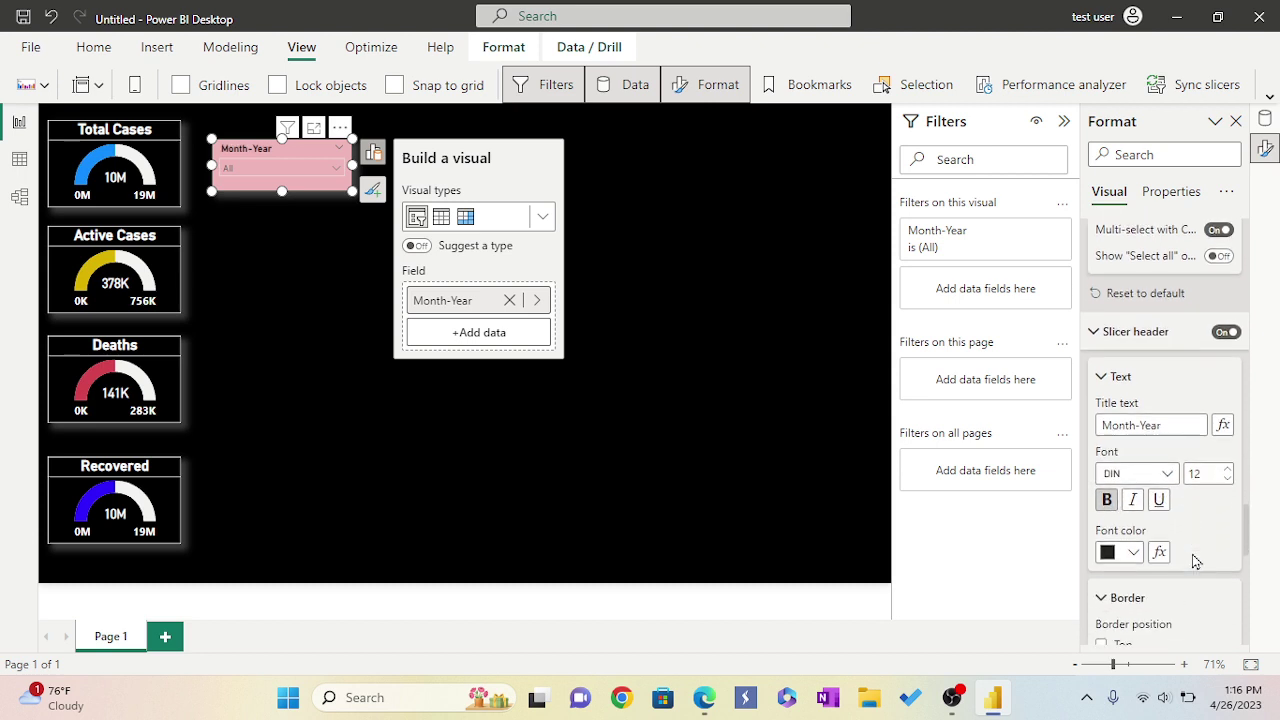
pyautogui.click(1134, 552)
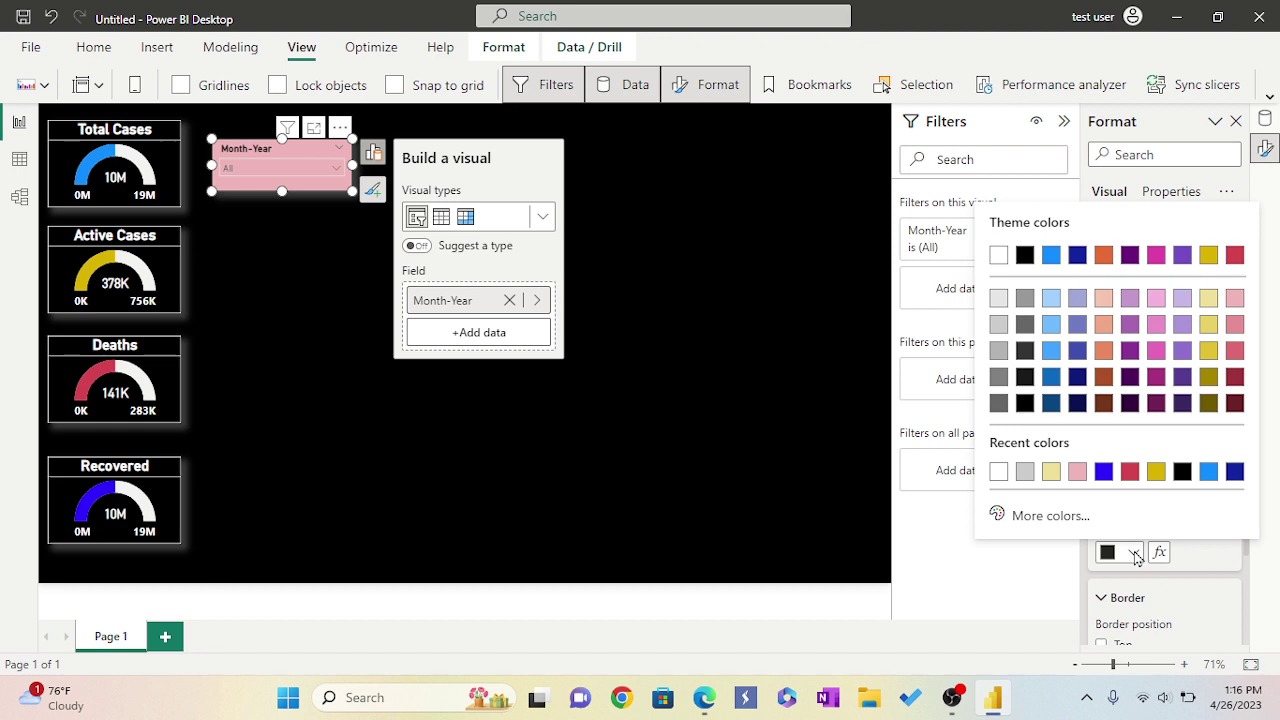
pyautogui.click(998, 471)
# Try light pink as the slicer header's font color and set it back to white
pyautogui.scroll(-1, 1180, 542)
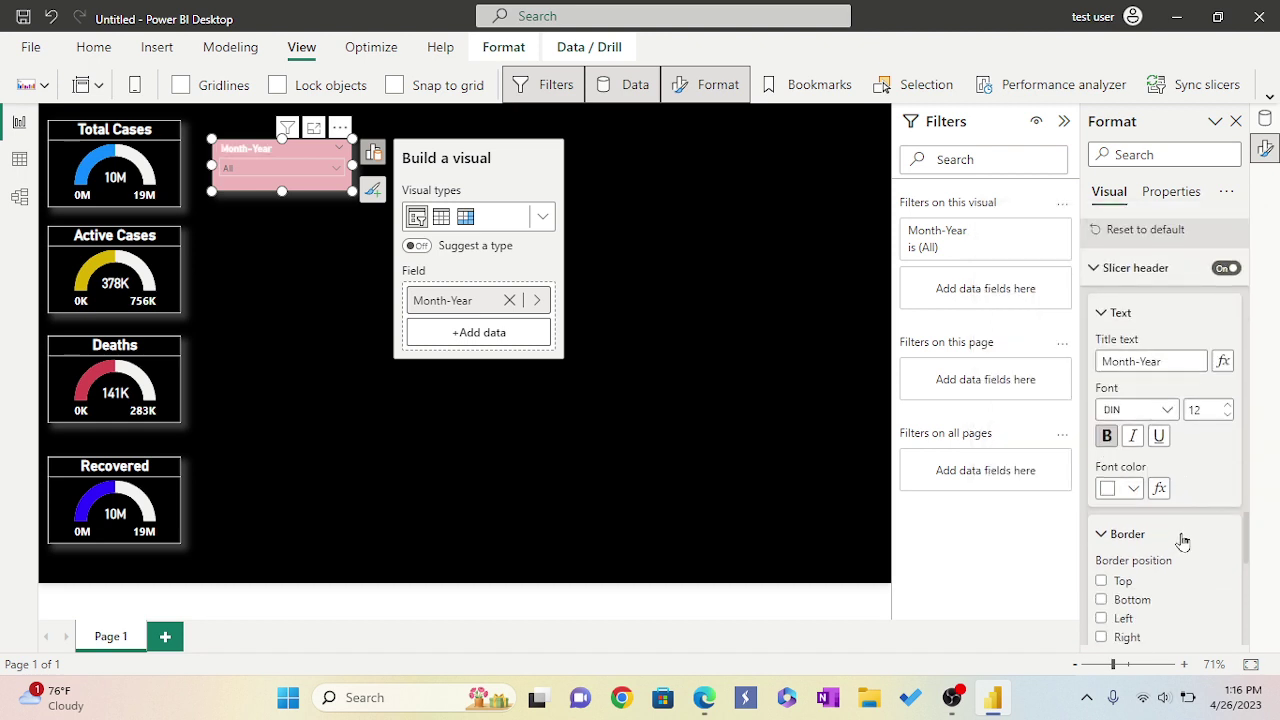
pyautogui.scroll(-1, 1180, 542)
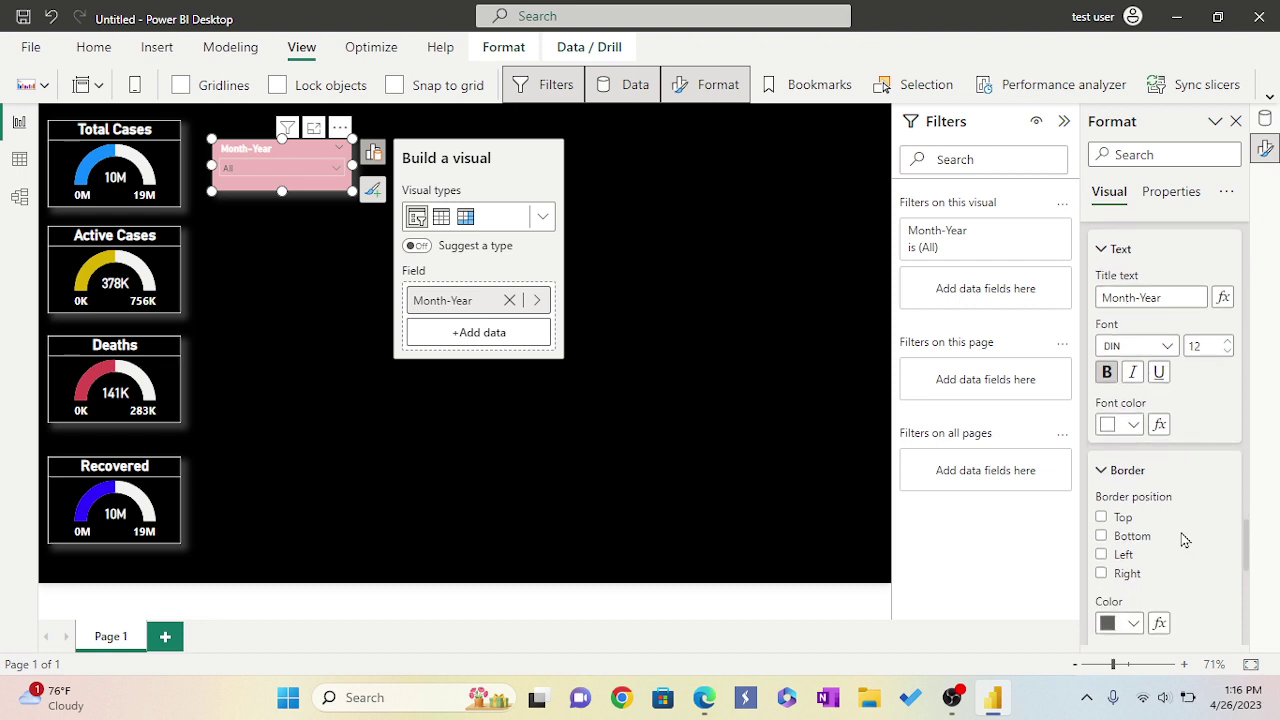
pyautogui.click(1134, 427)
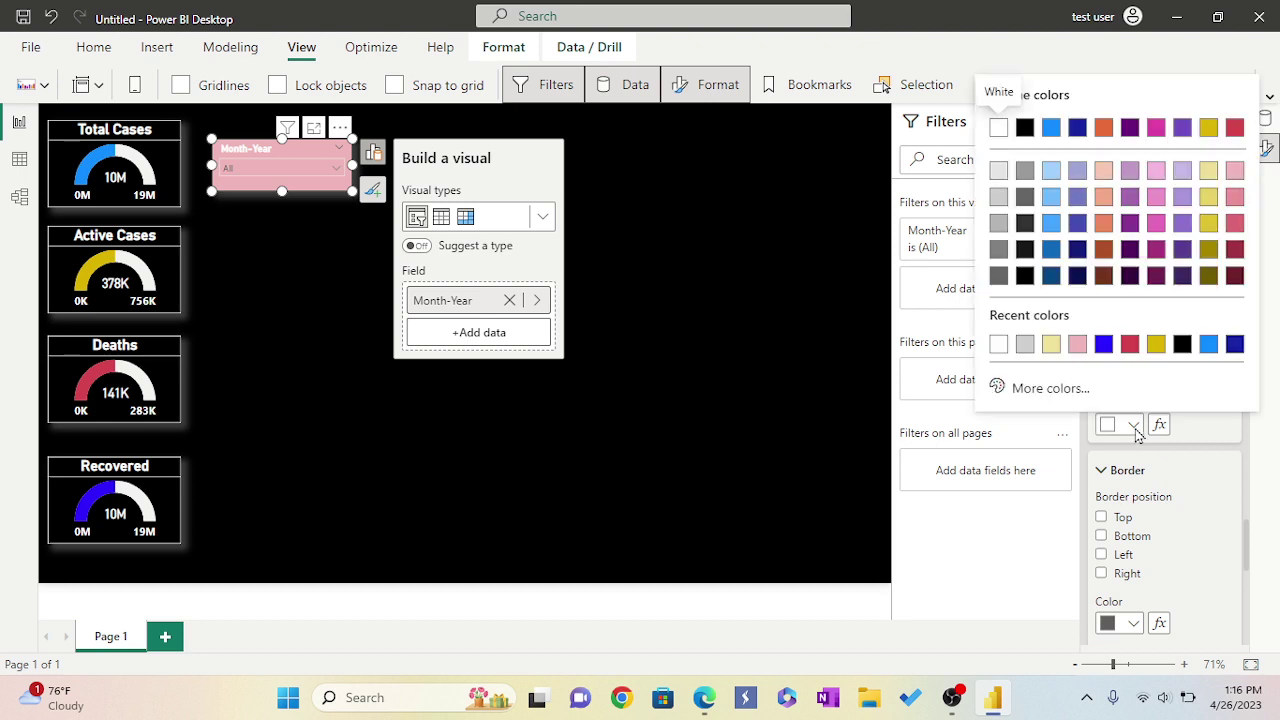
pyautogui.click(1077, 344)
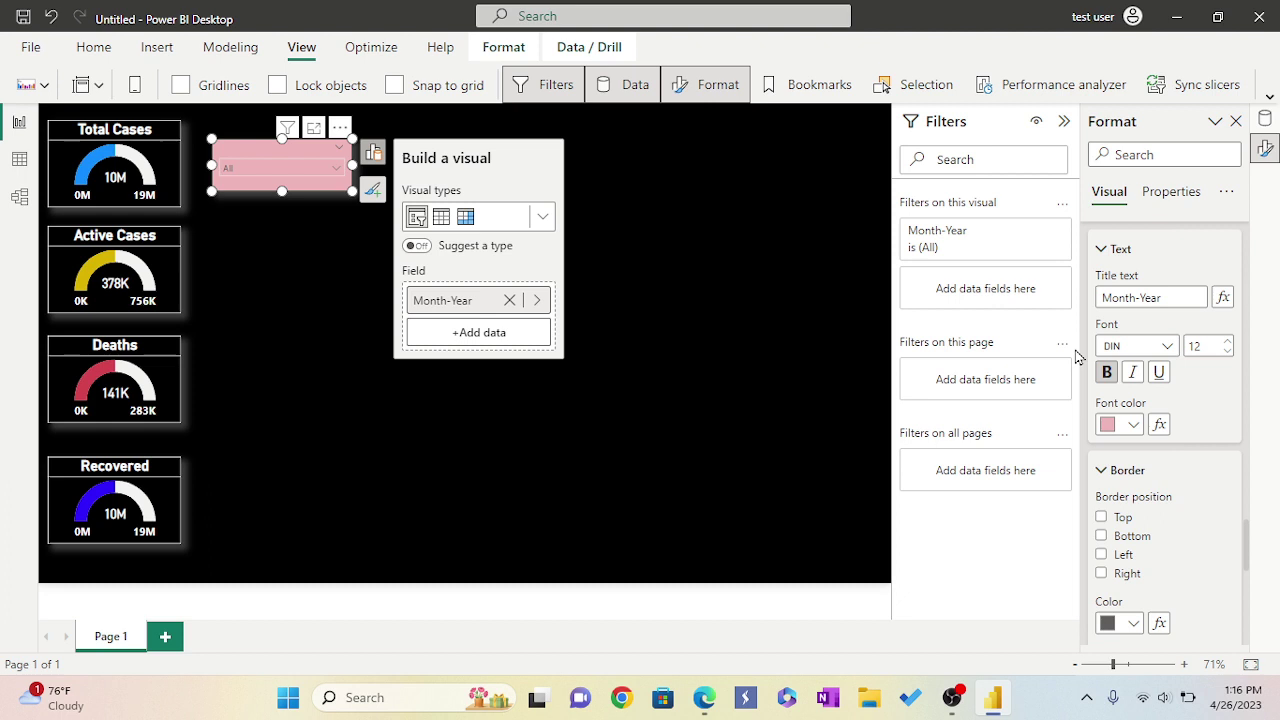
pyautogui.click(1134, 427)
pyautogui.click(1026, 344)
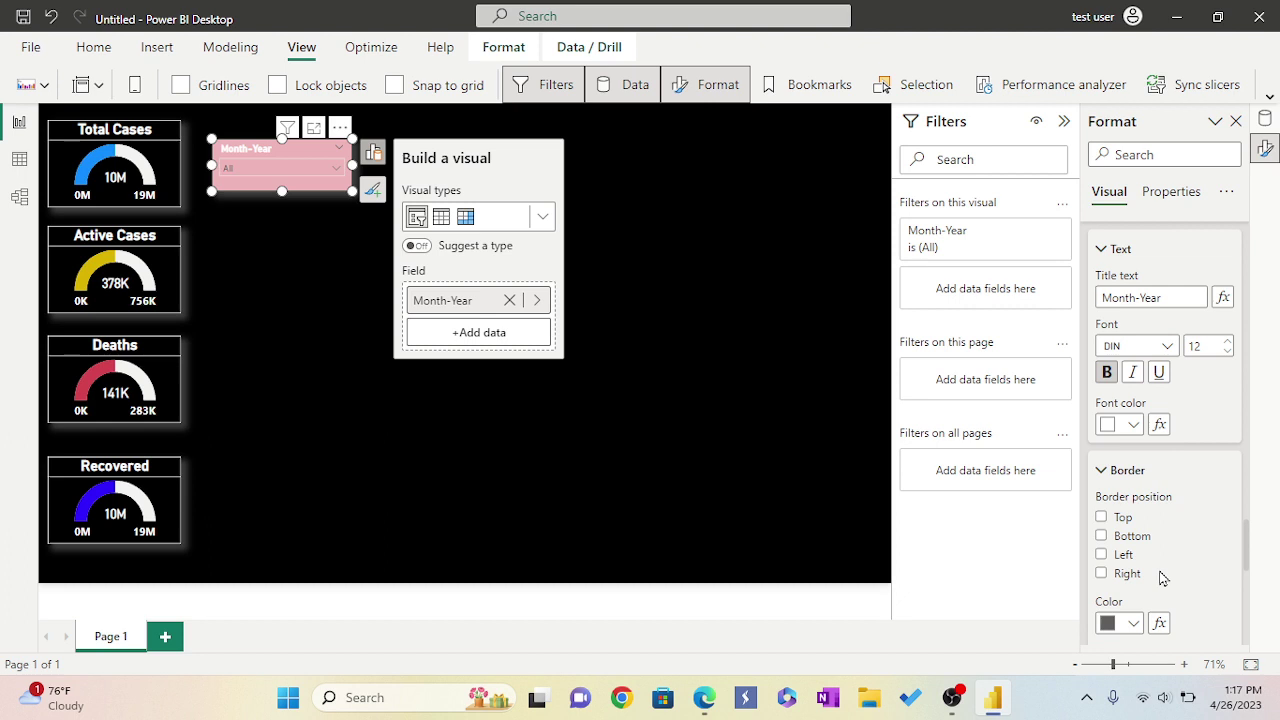
# Set the slicer header's border color to white and enable the border at the top position
pyautogui.scroll(-1, 1163, 578)
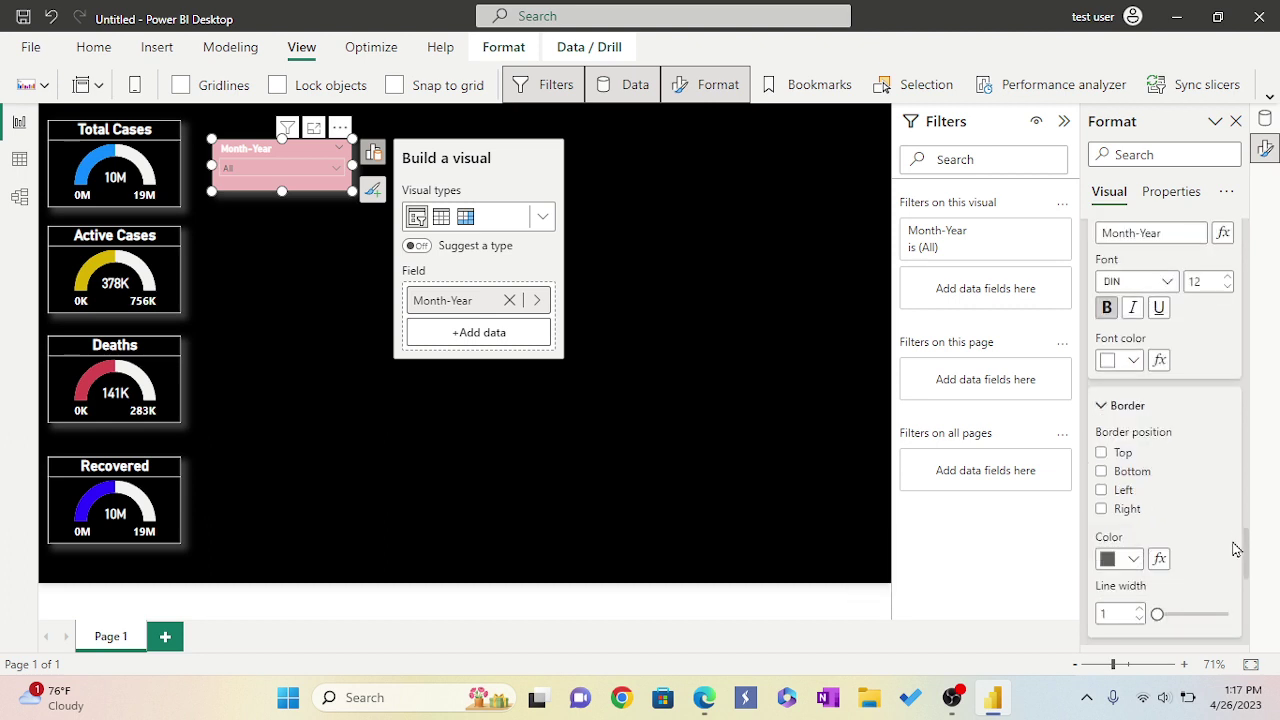
pyautogui.click(1134, 560)
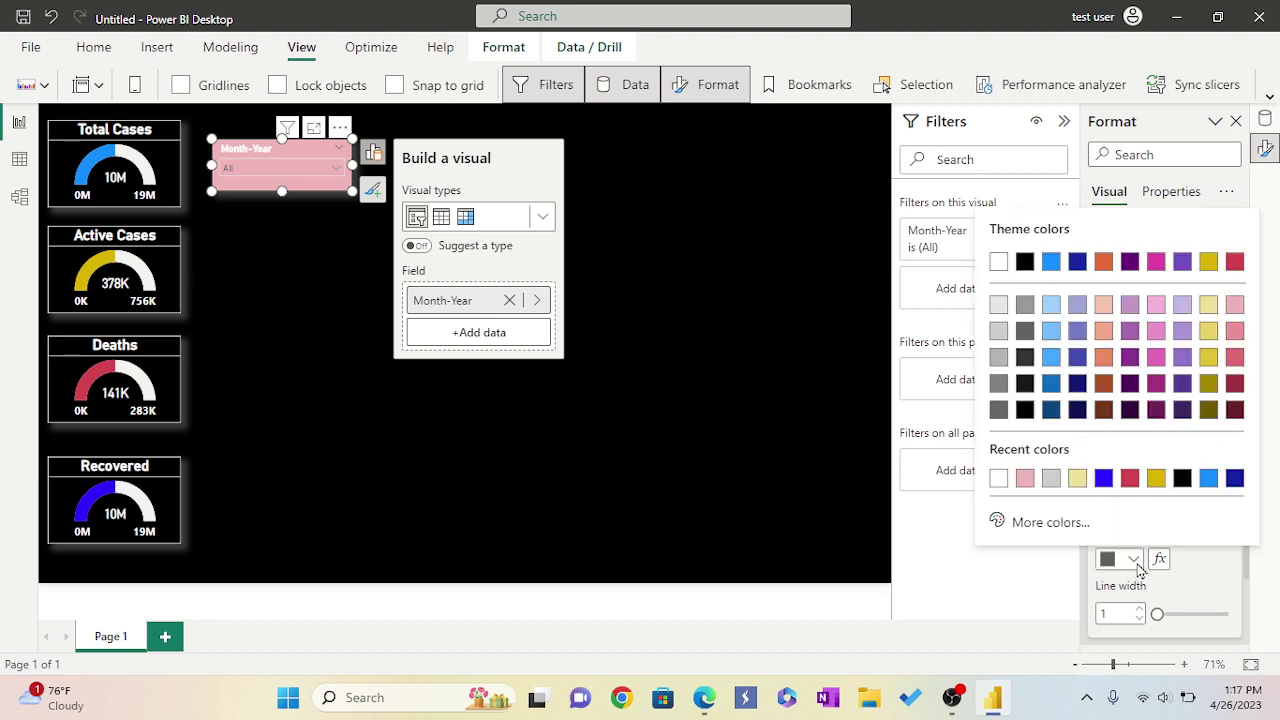
pyautogui.click(999, 480)
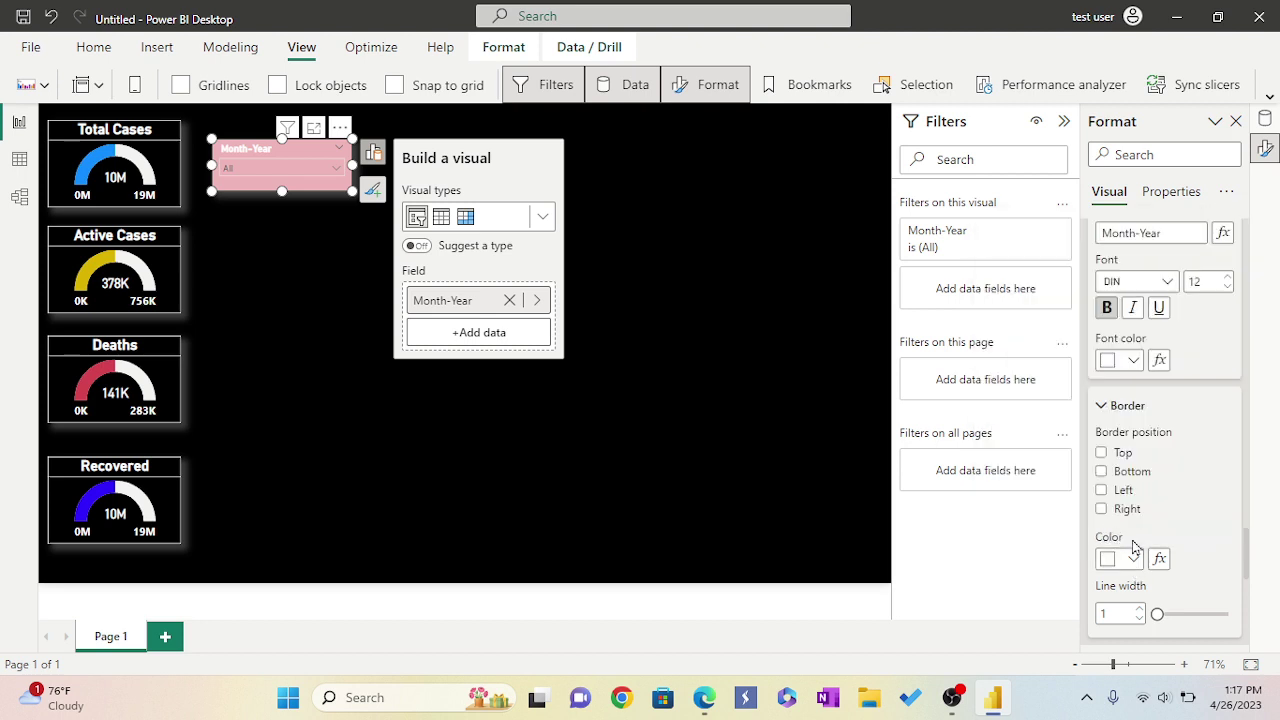
pyautogui.scroll(-1, 1203, 597)
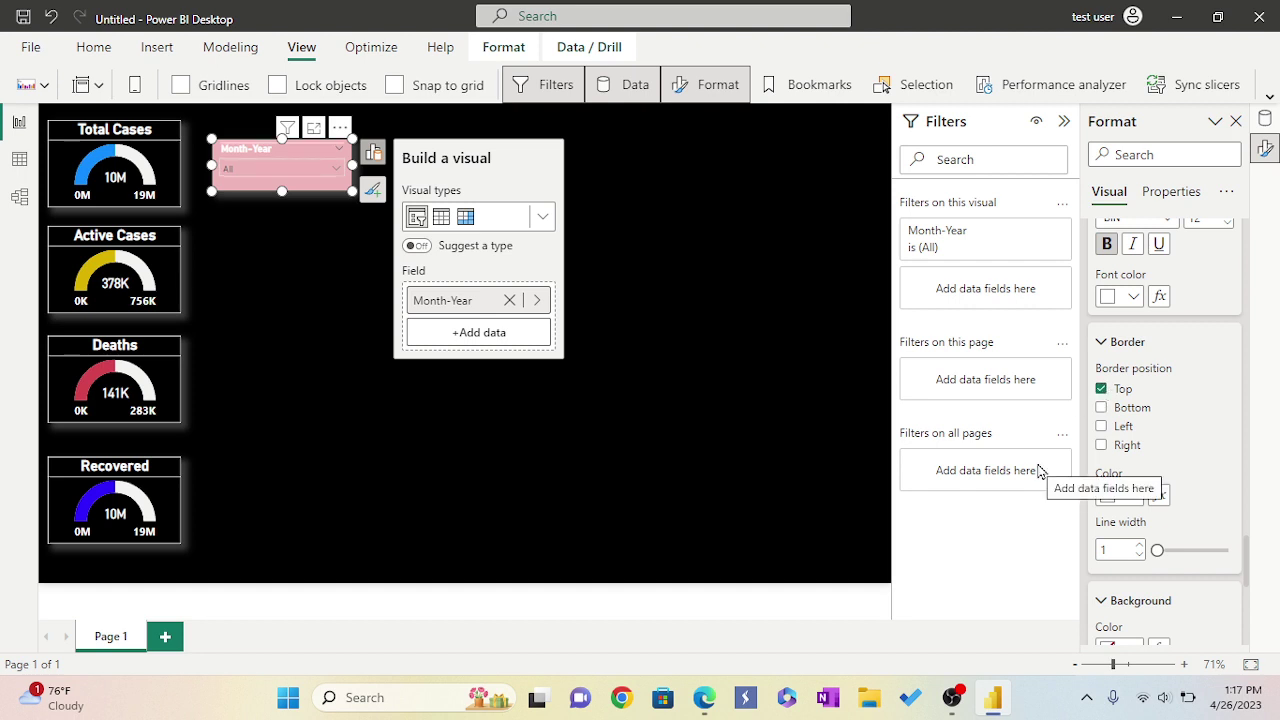
# Try light gray as the slicer header's background color and replace it with white
pyautogui.scroll(-3, 1093, 560)
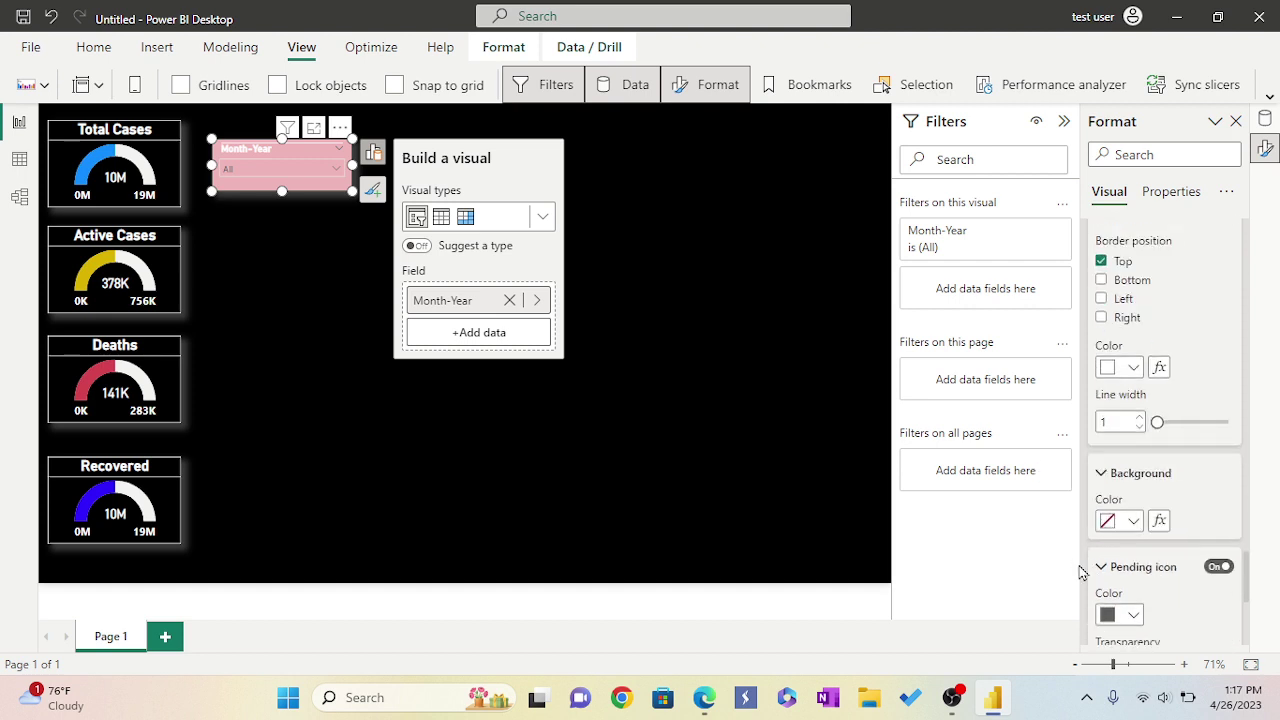
pyautogui.click(1136, 522)
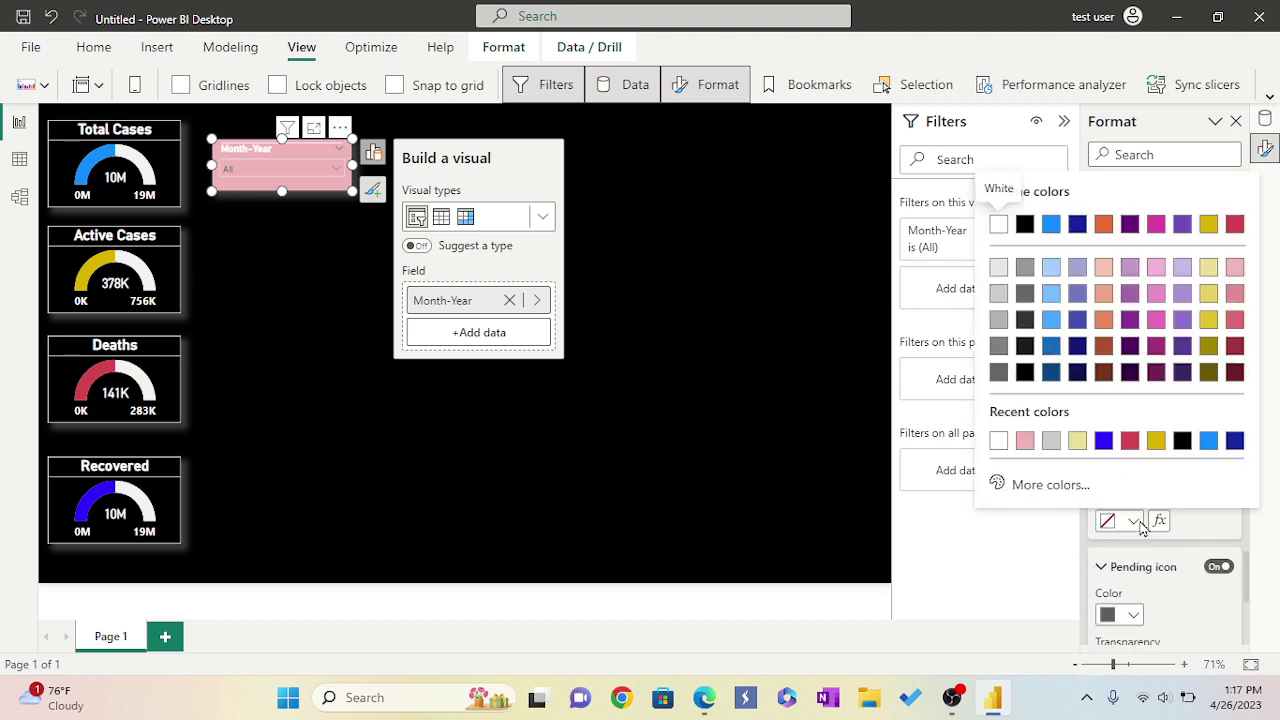
pyautogui.click(1051, 441)
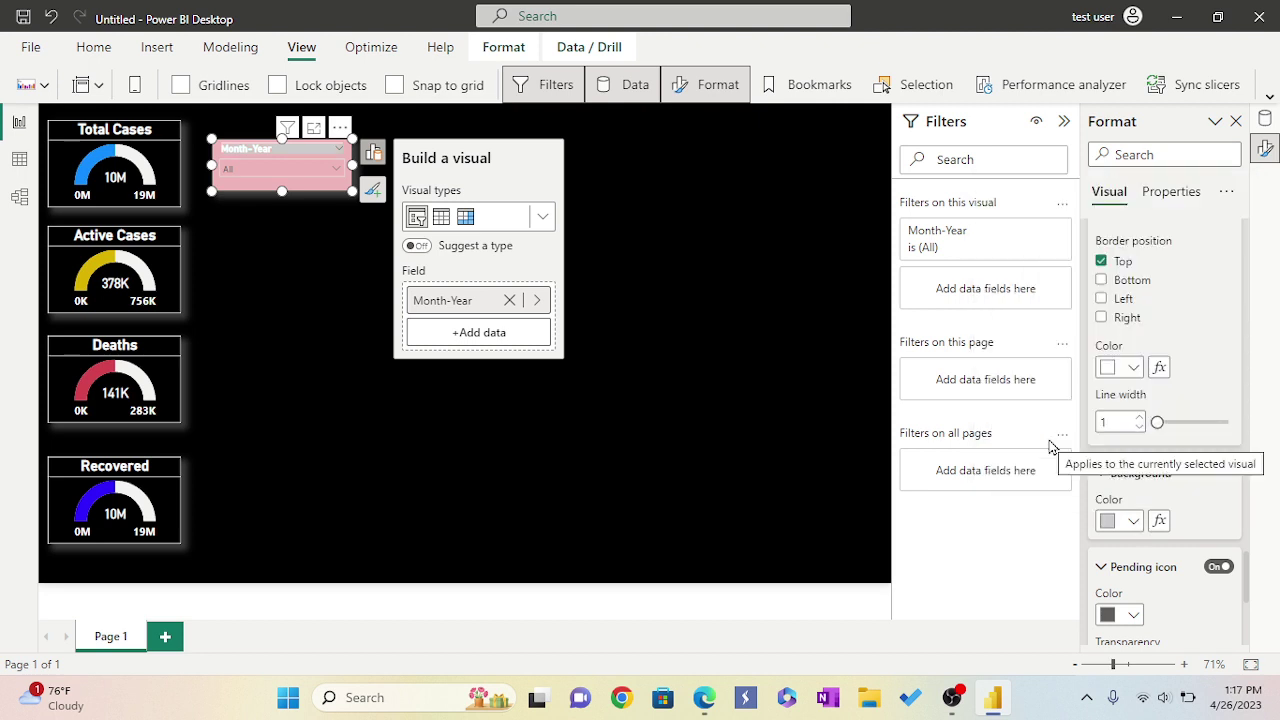
pyautogui.click(1134, 522)
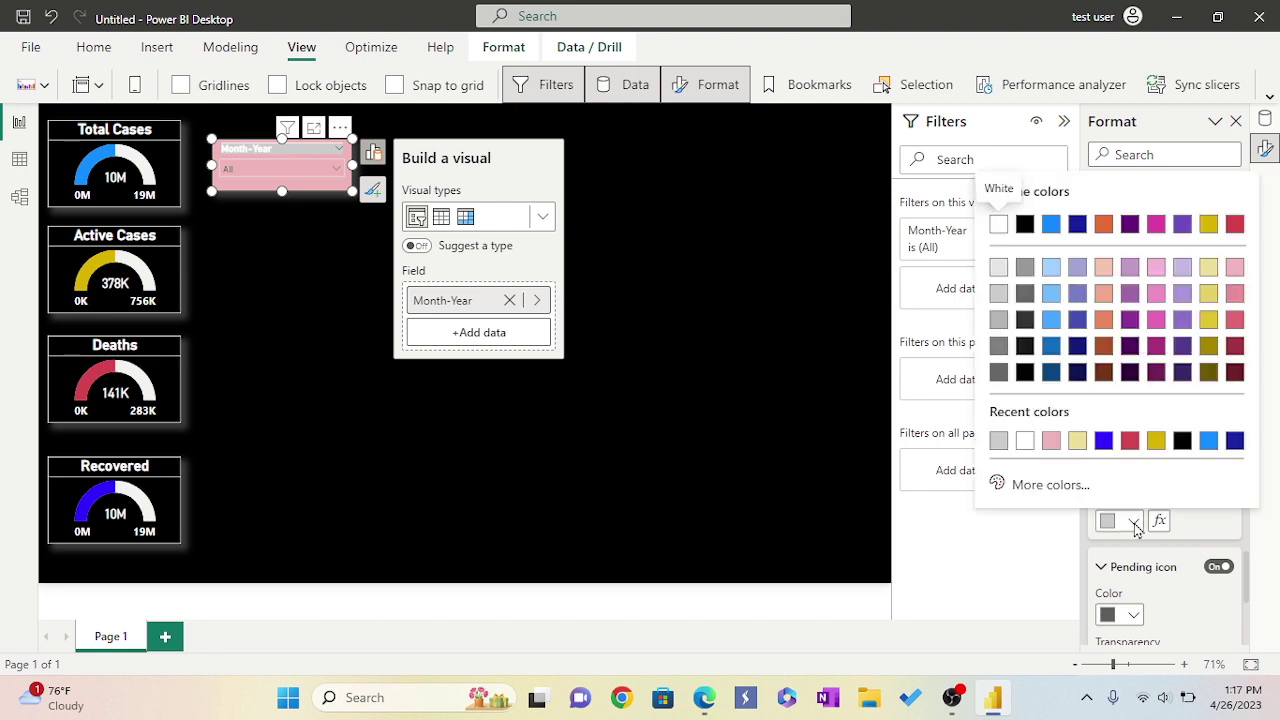
pyautogui.click(1026, 445)
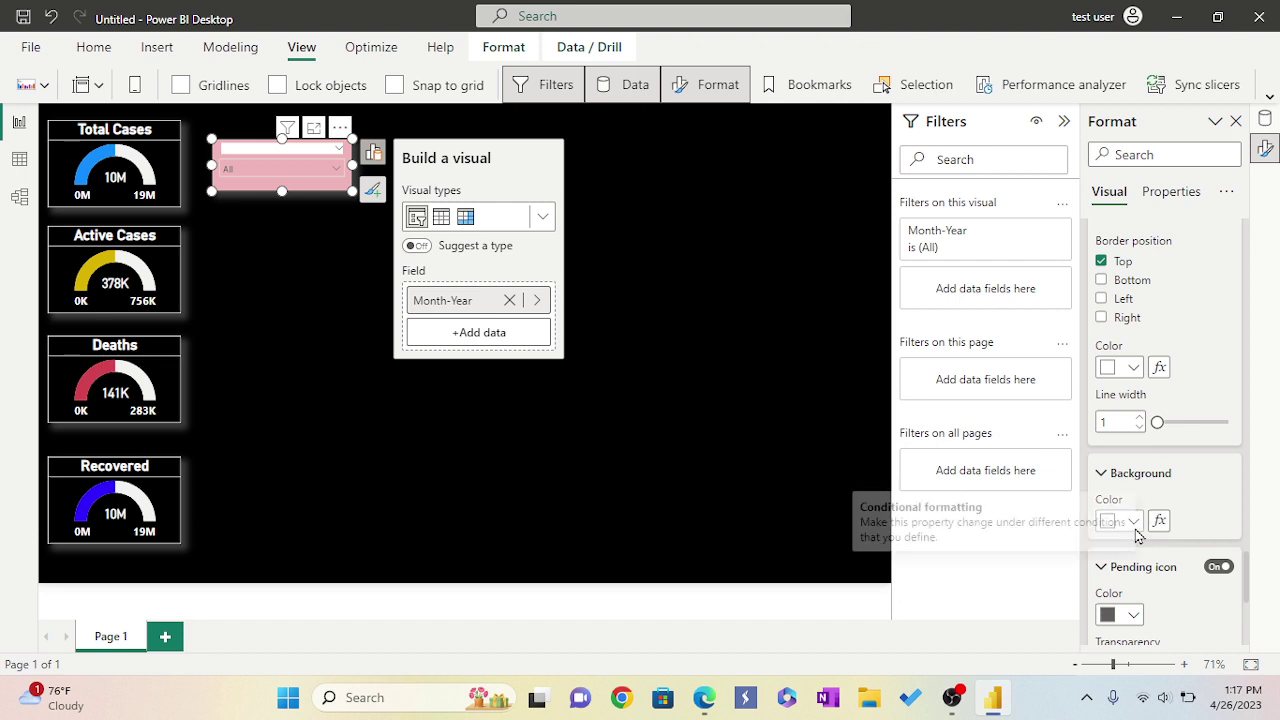
pyautogui.click(1134, 524)
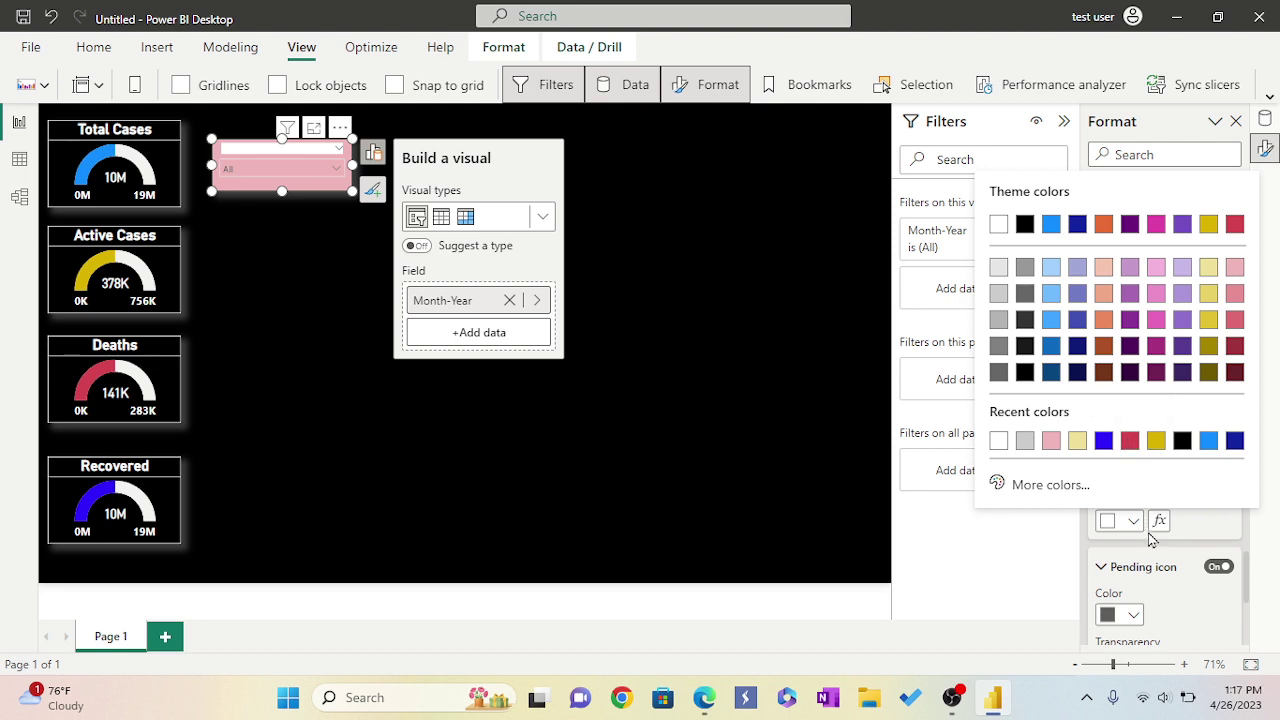
pyautogui.click(1034, 565)
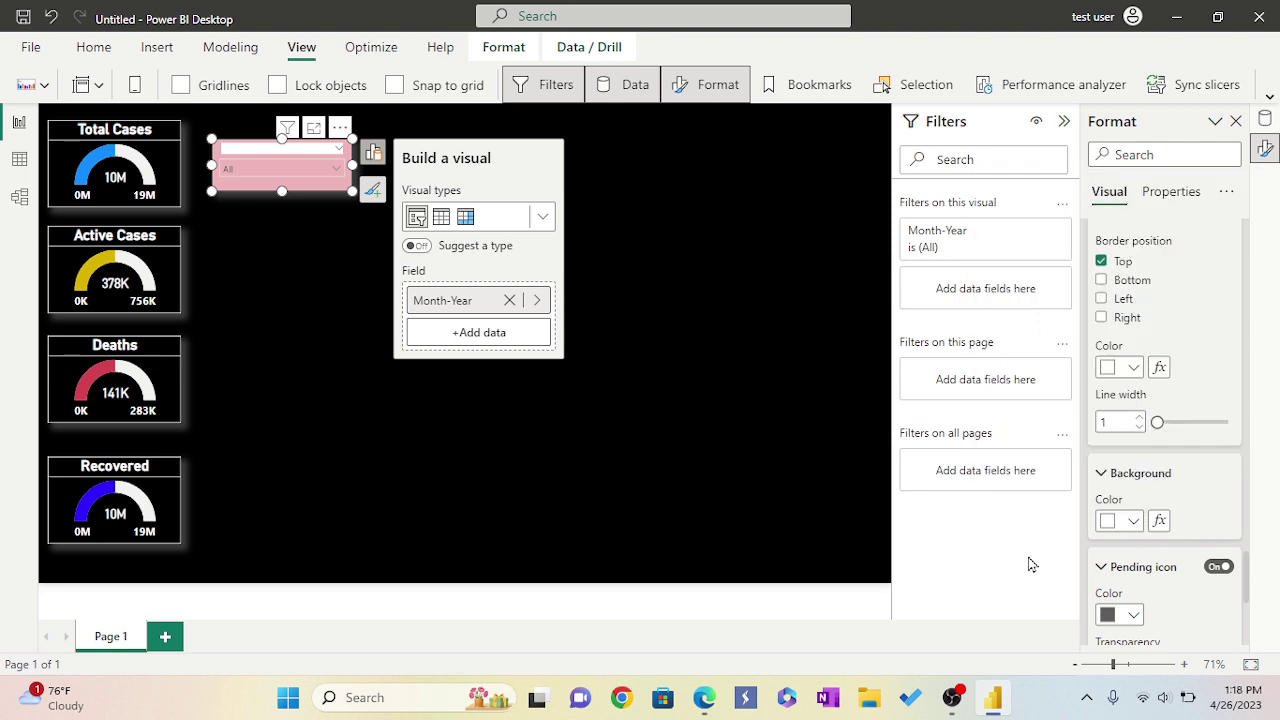
pyautogui.click(1134, 522)
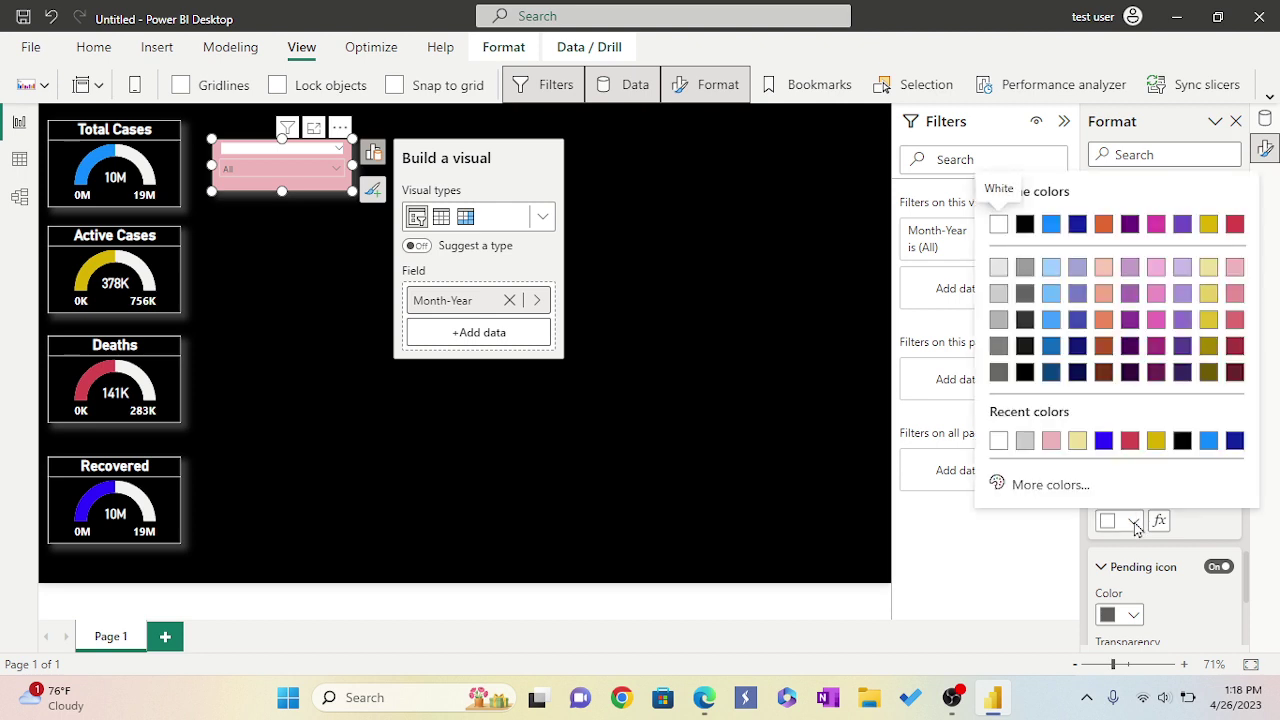
pyautogui.click(1134, 524)
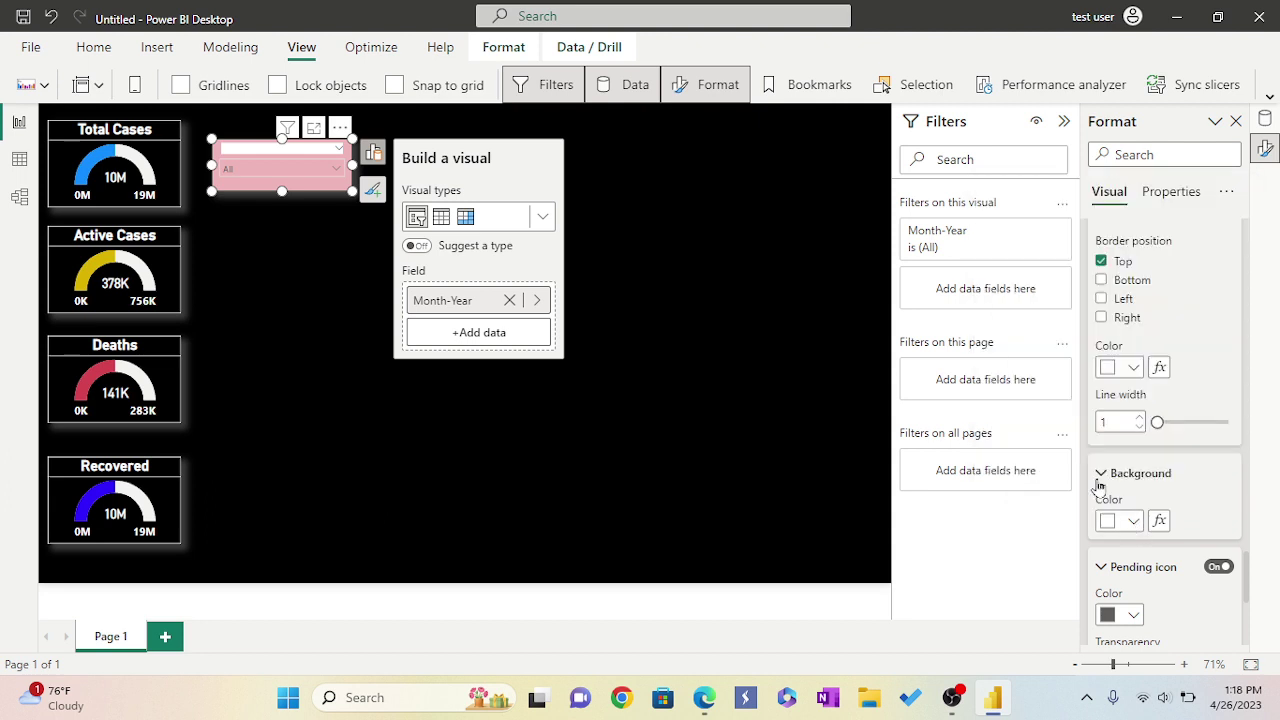
pyautogui.click(1102, 475)
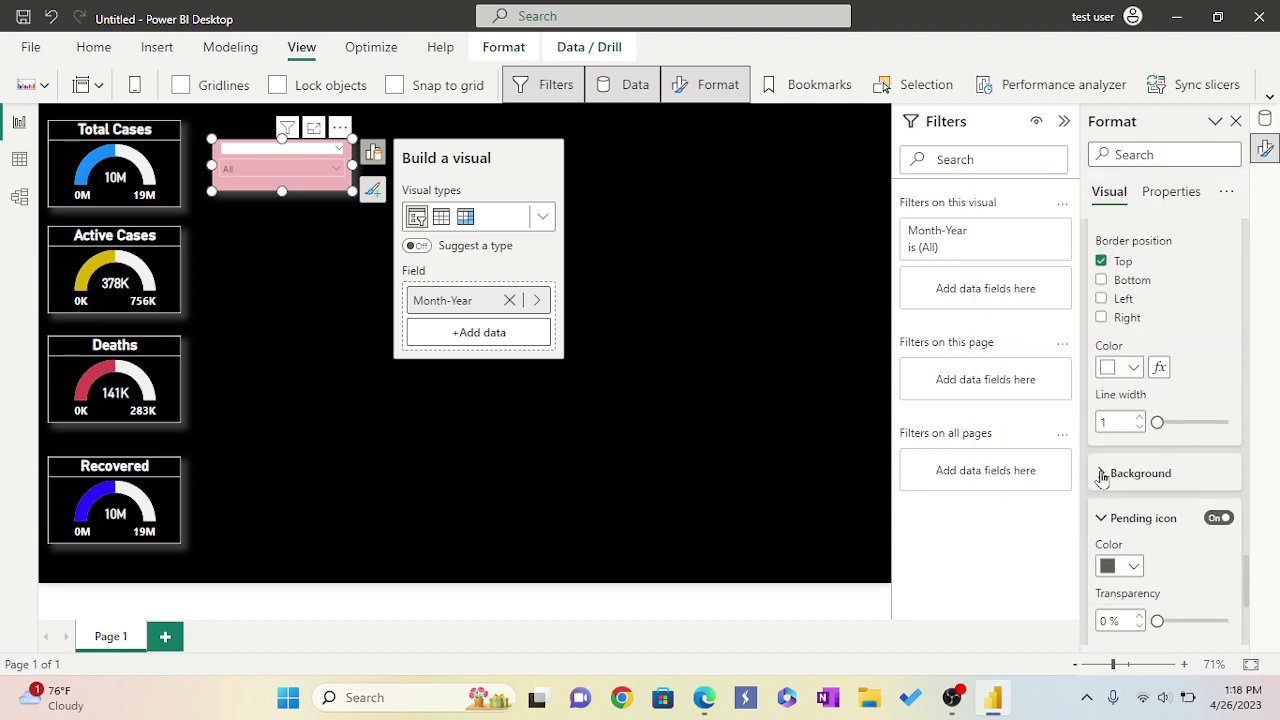
pyautogui.click(1102, 475)
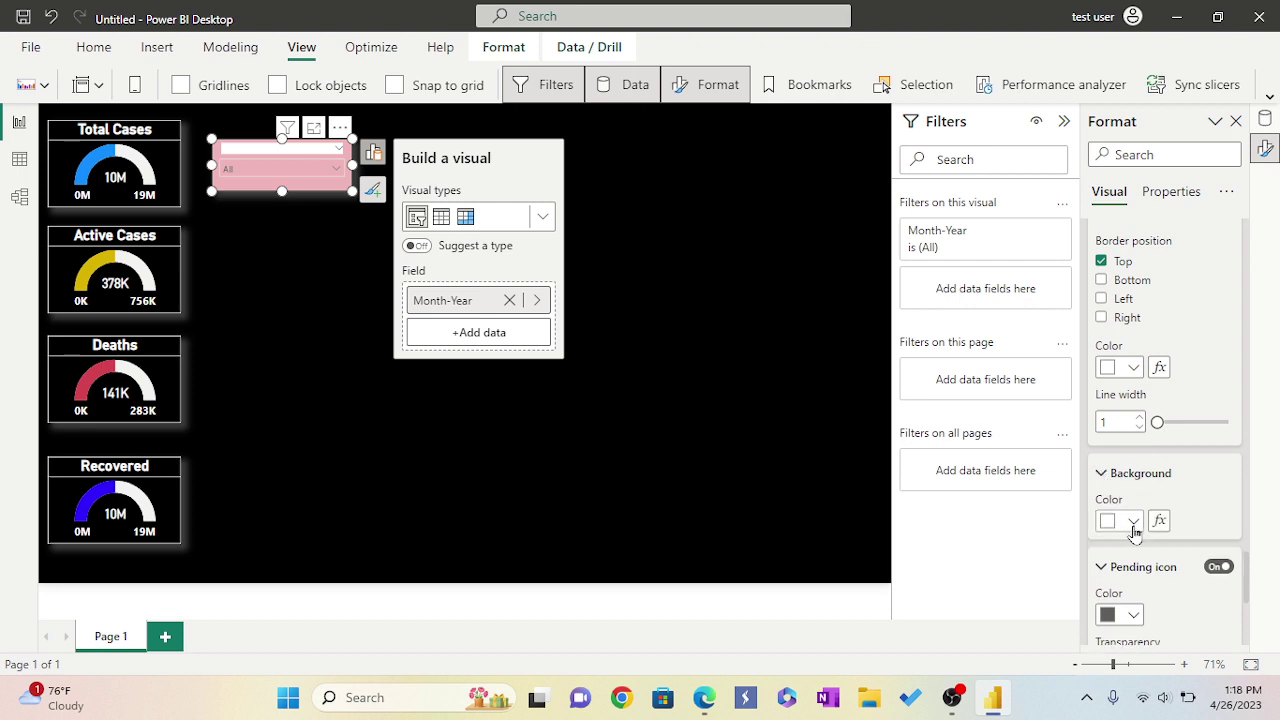
pyautogui.click(1134, 522)
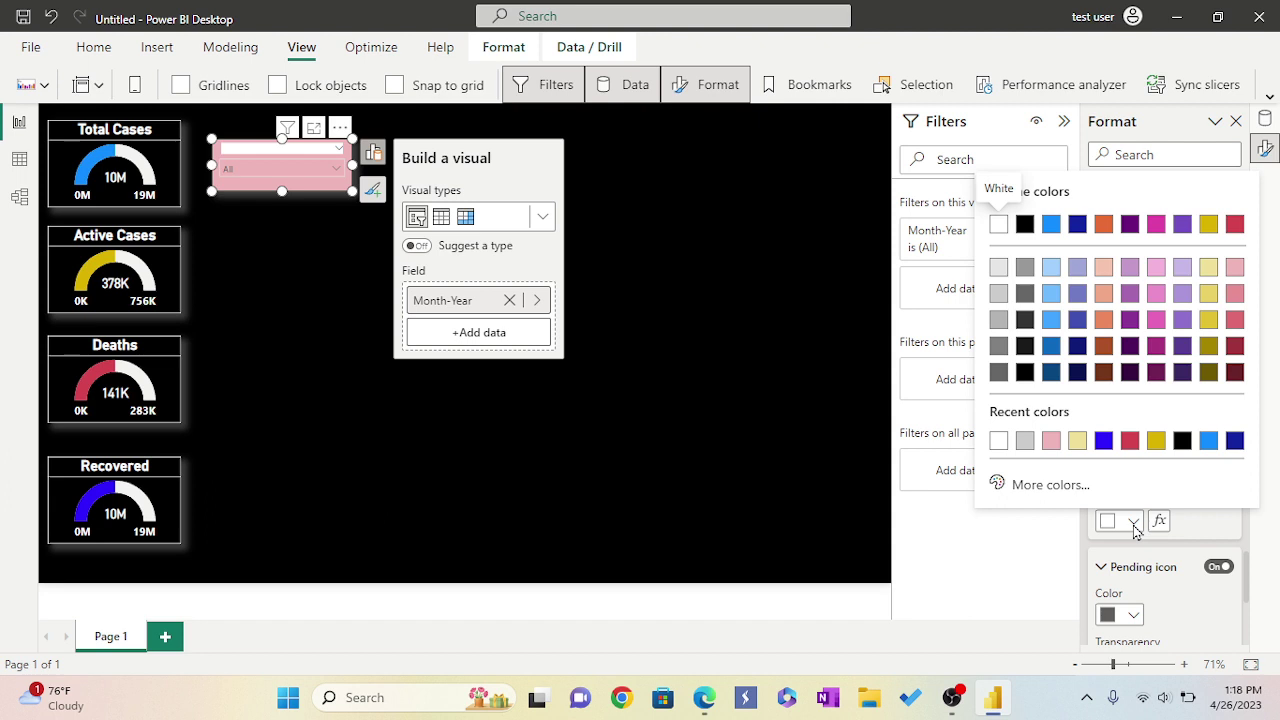
pyautogui.click(1134, 524)
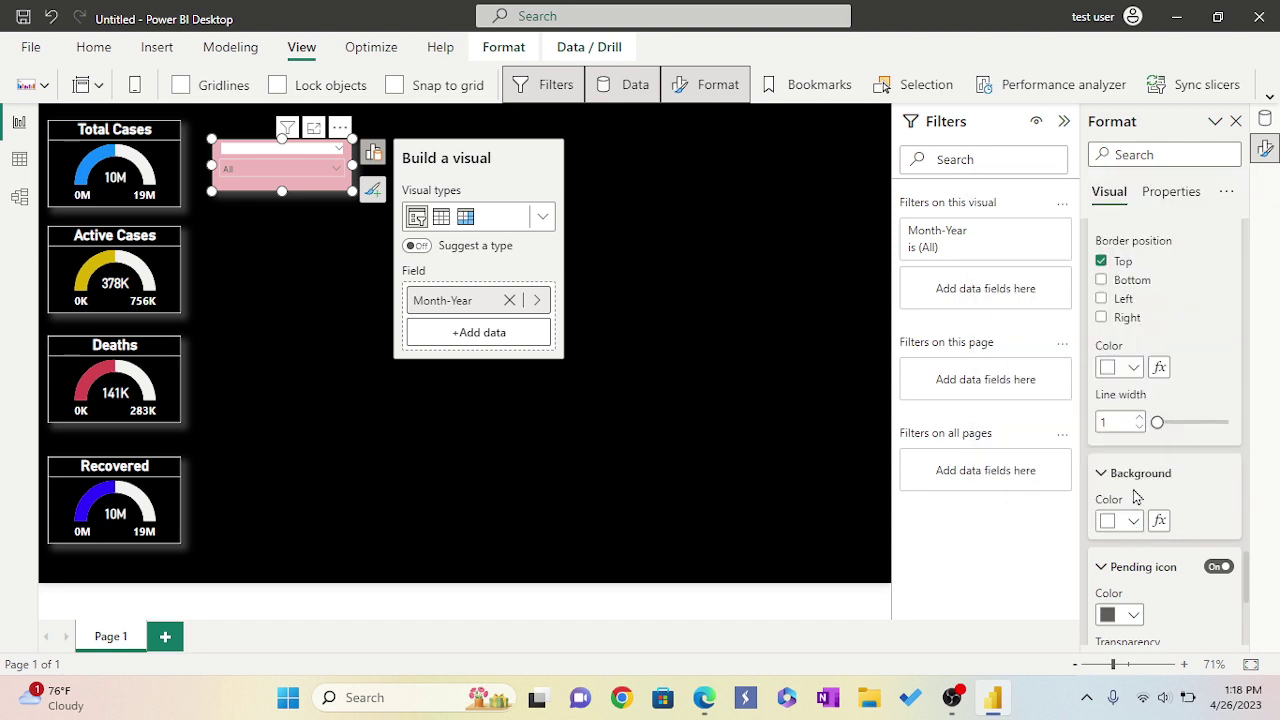
# Set the slicer header's border color to the recently used light gray and its Month-Year text's font color to black
pyautogui.scroll(1, 1137, 497)
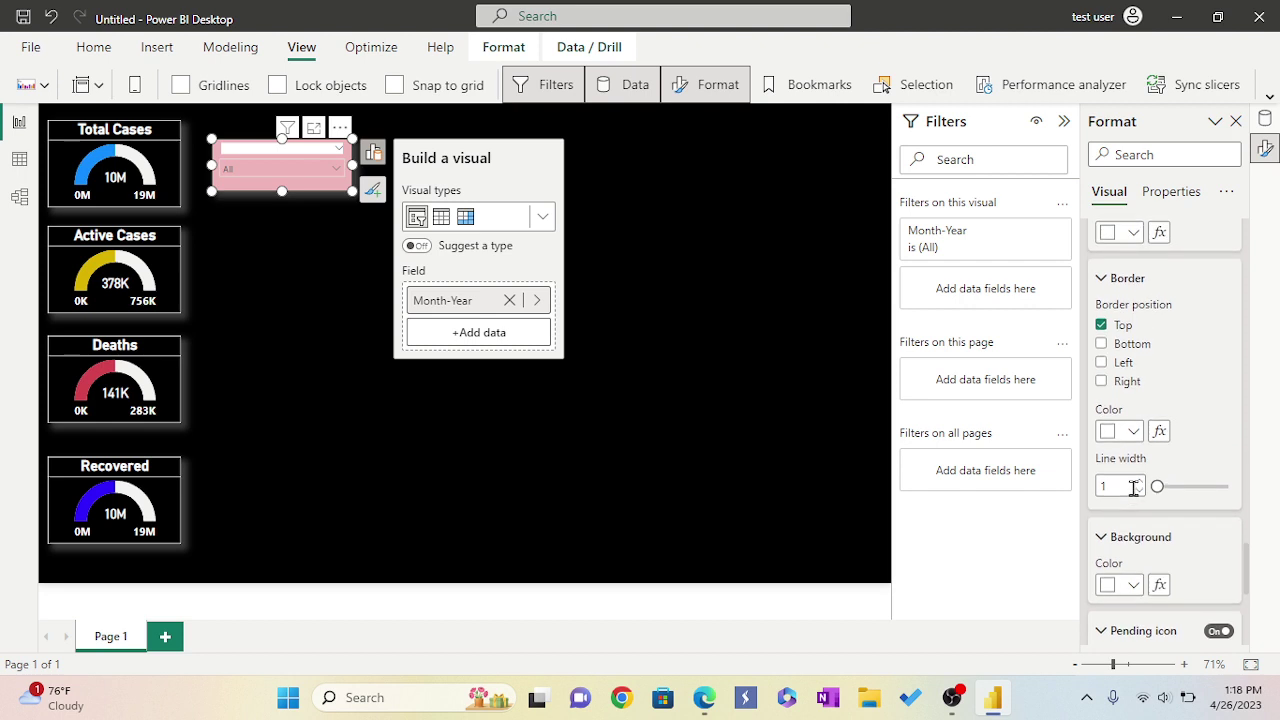
pyautogui.click(1134, 431)
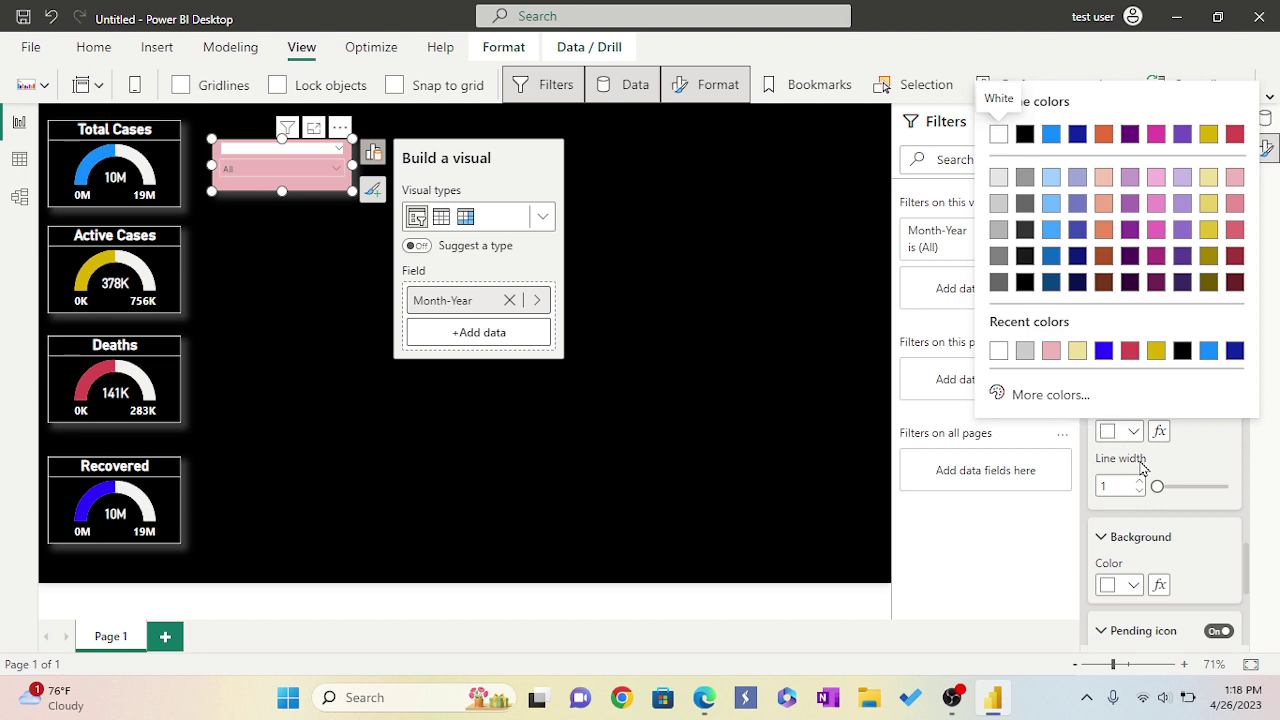
pyautogui.click(1025, 350)
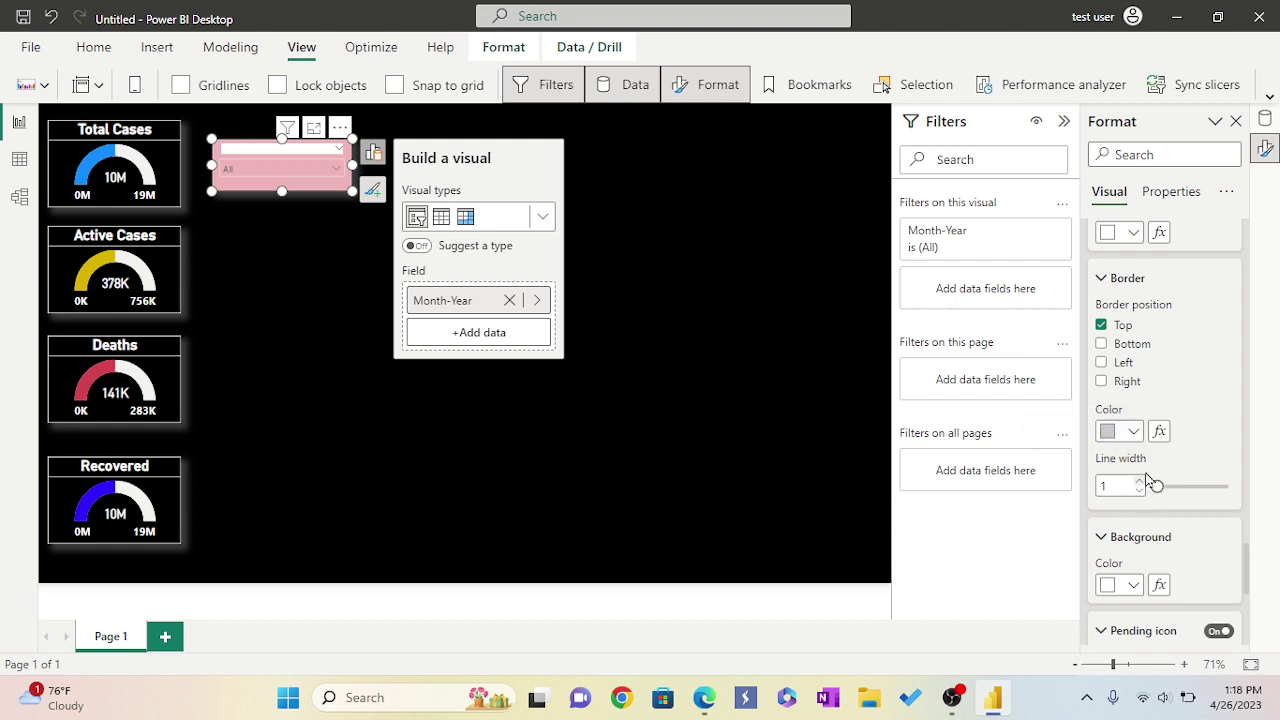
pyautogui.scroll(5, 1152, 483)
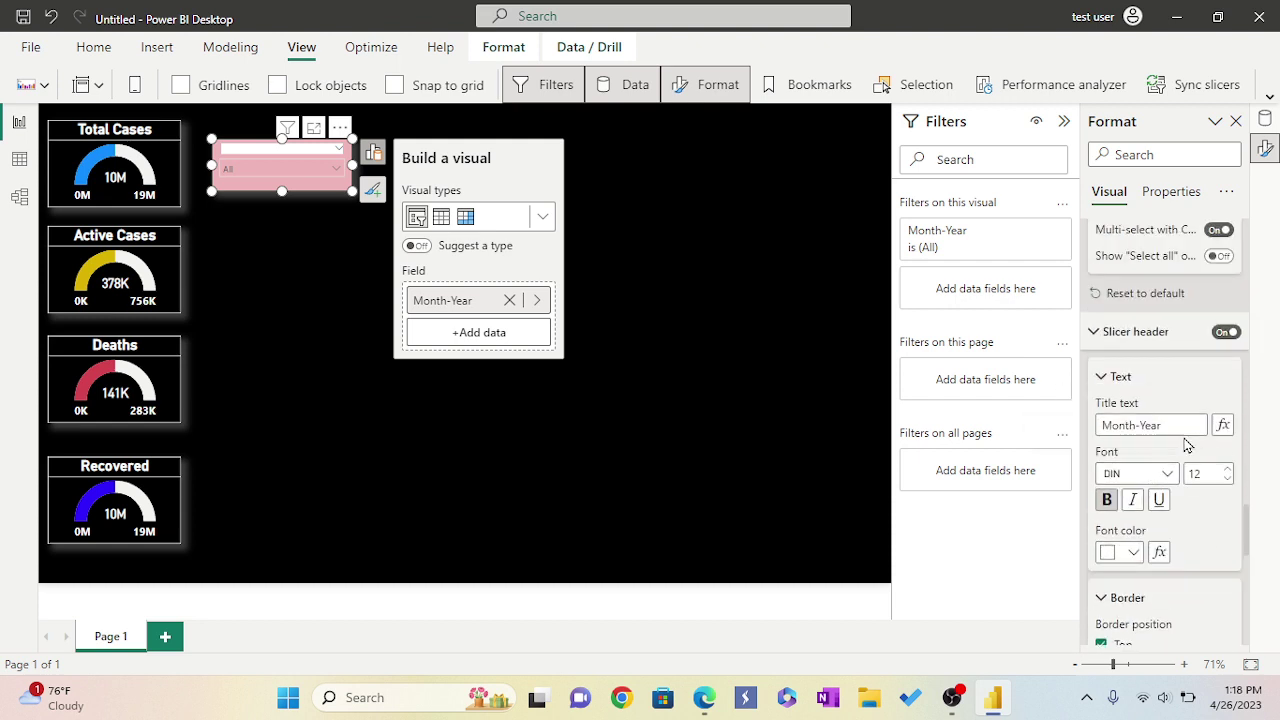
pyautogui.scroll(-2, 1190, 470)
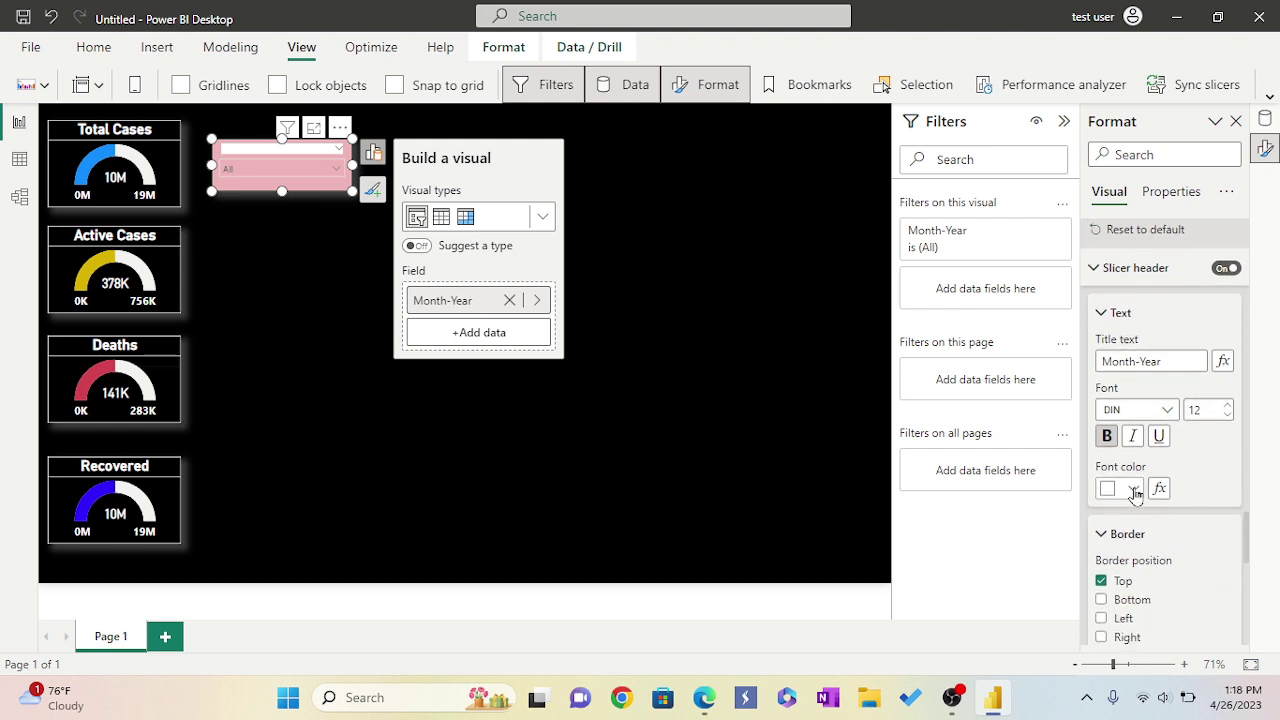
pyautogui.click(1134, 490)
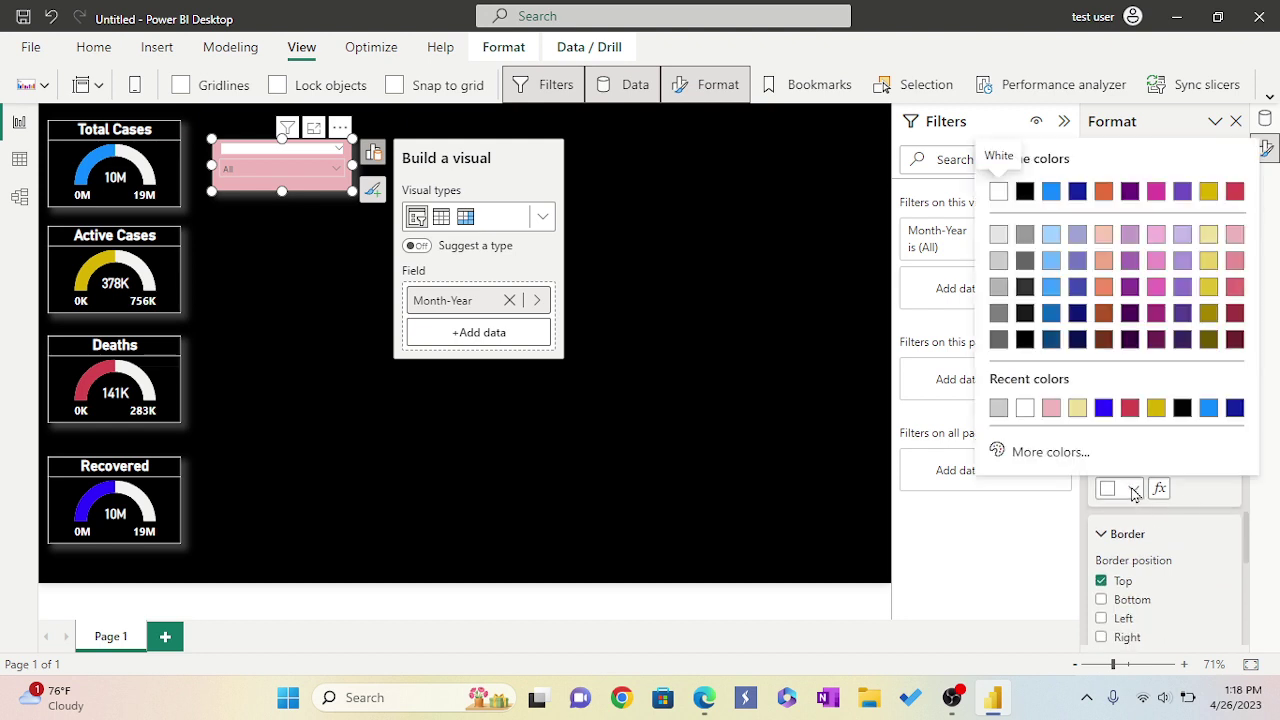
pyautogui.click(1182, 407)
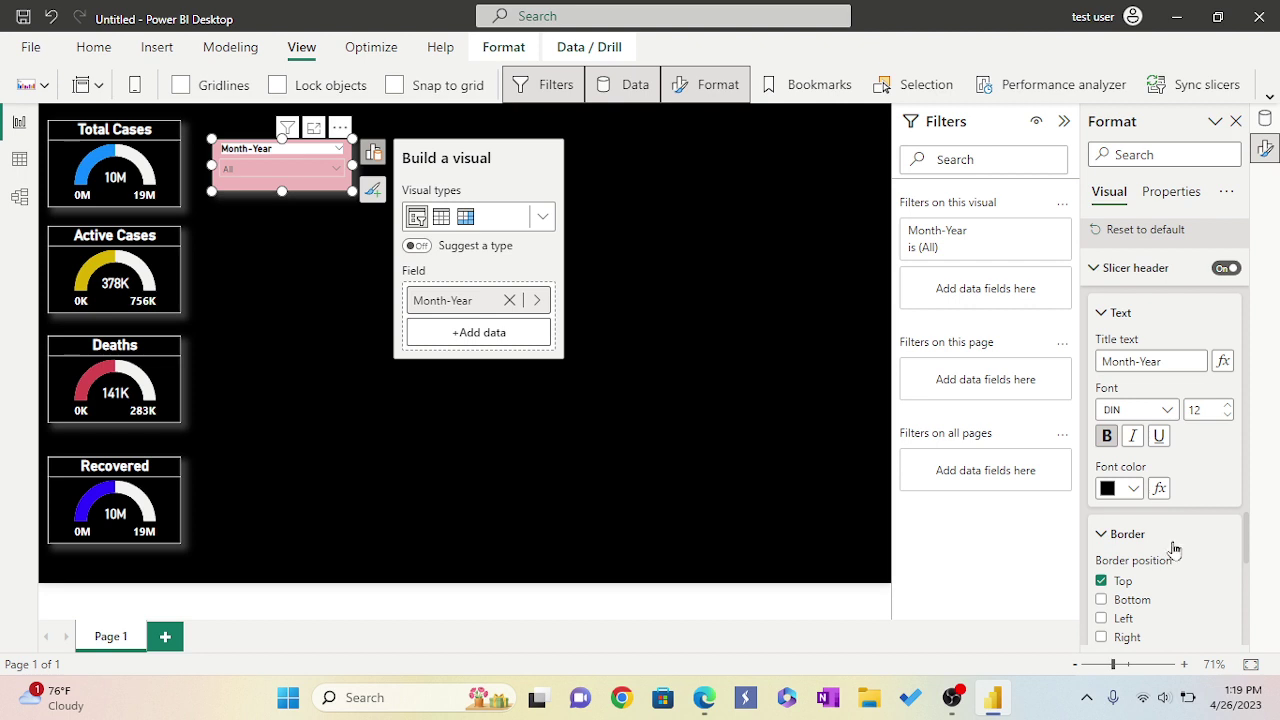
# Review the Month-Year slicer's header border, background and pending icon settings, then expand its Values settings and examine the font options
pyautogui.scroll(-1, 1175, 548)
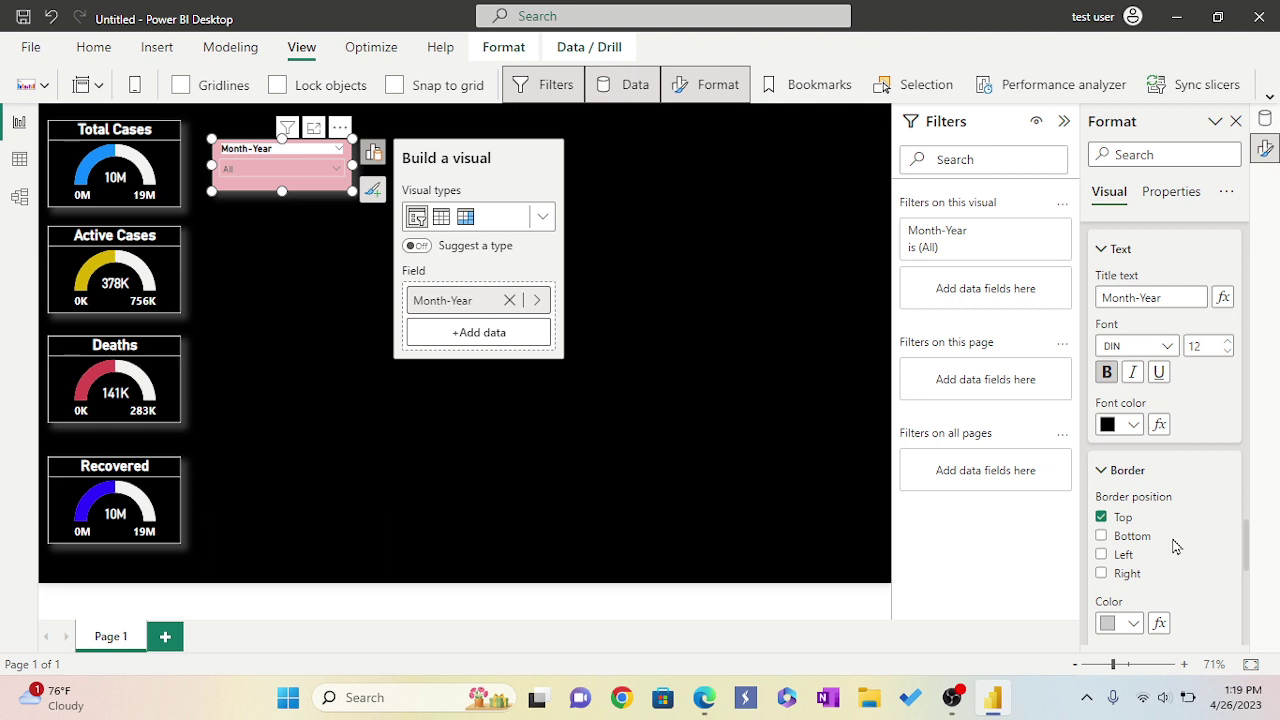
pyautogui.scroll(-3, 1175, 546)
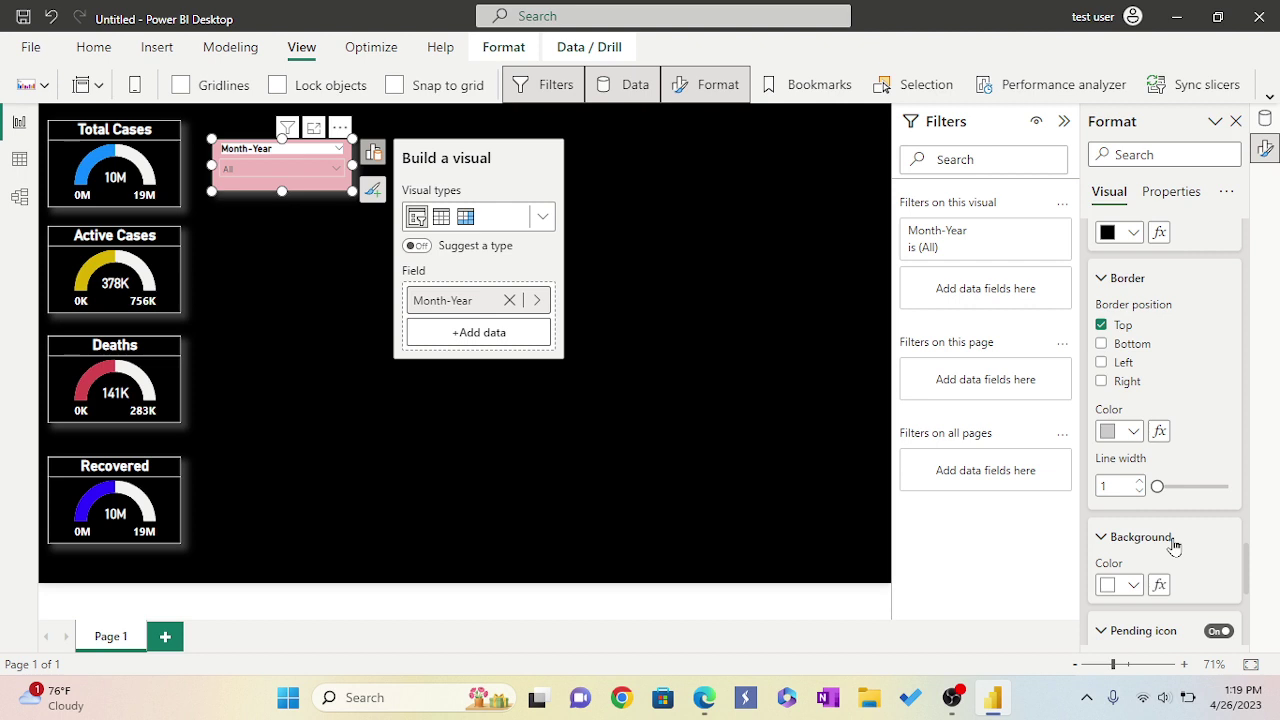
pyautogui.scroll(-2, 1175, 546)
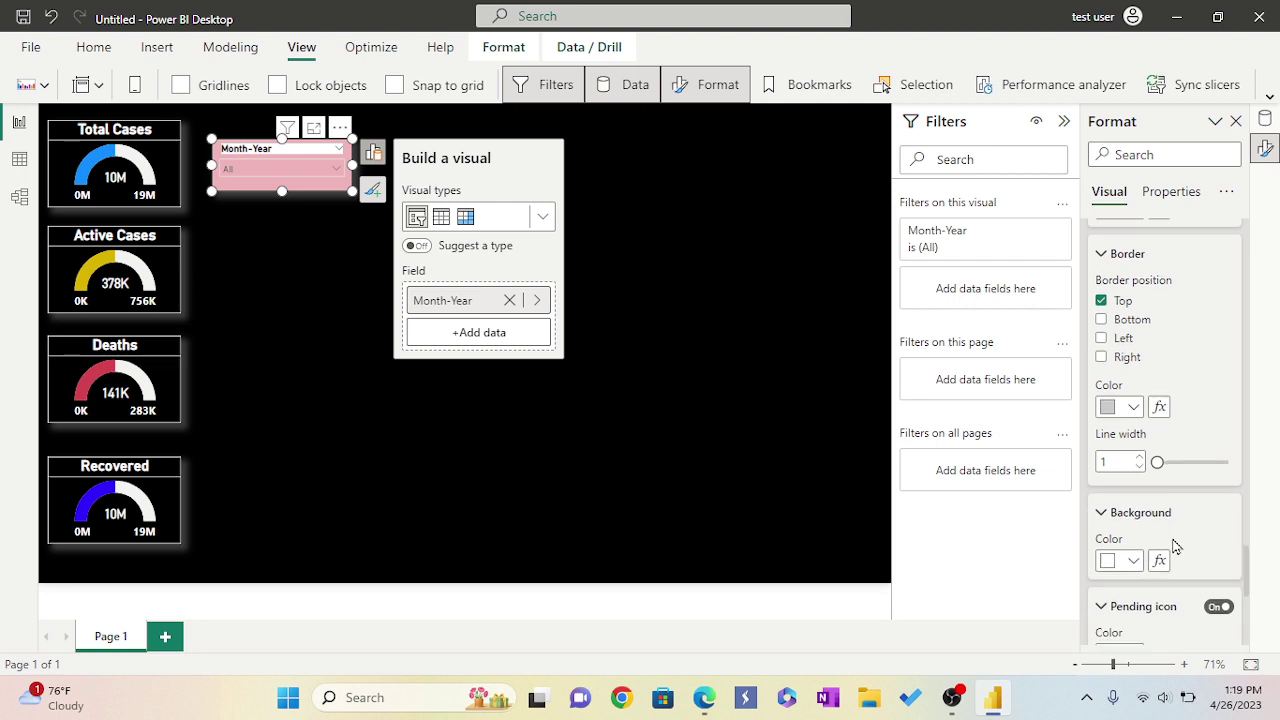
pyautogui.scroll(-2, 1175, 546)
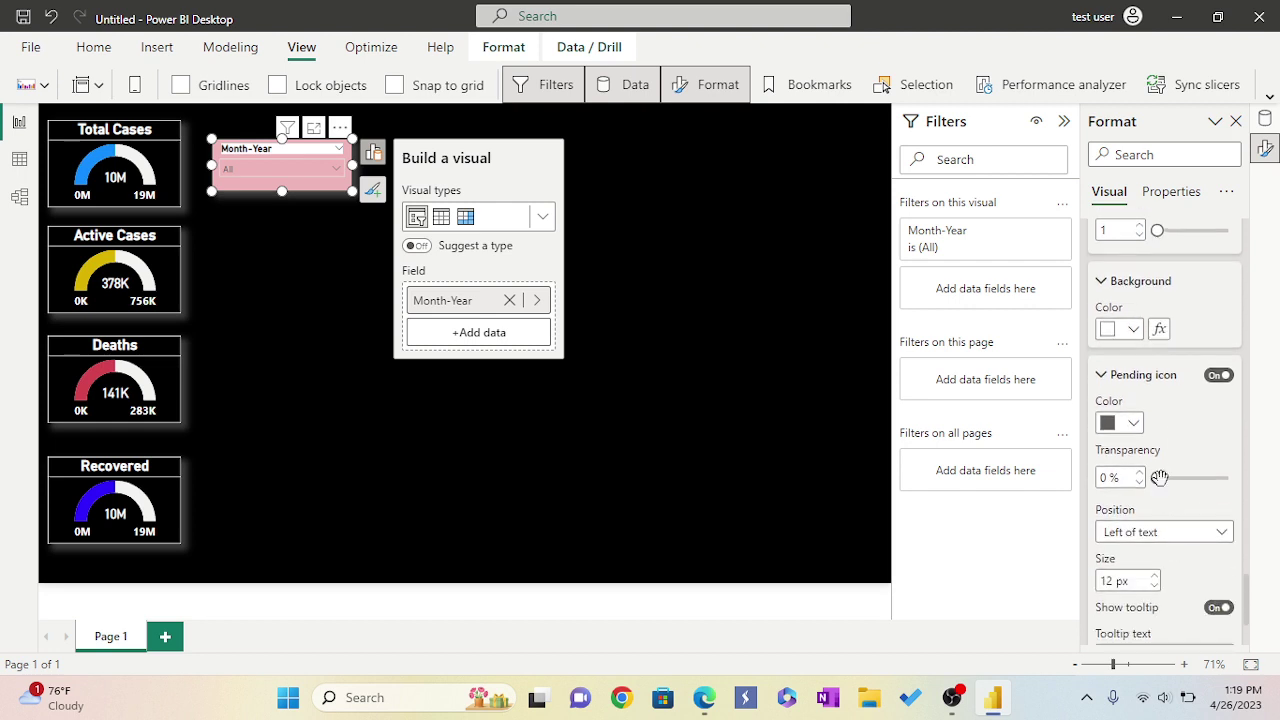
pyautogui.scroll(-3, 1196, 512)
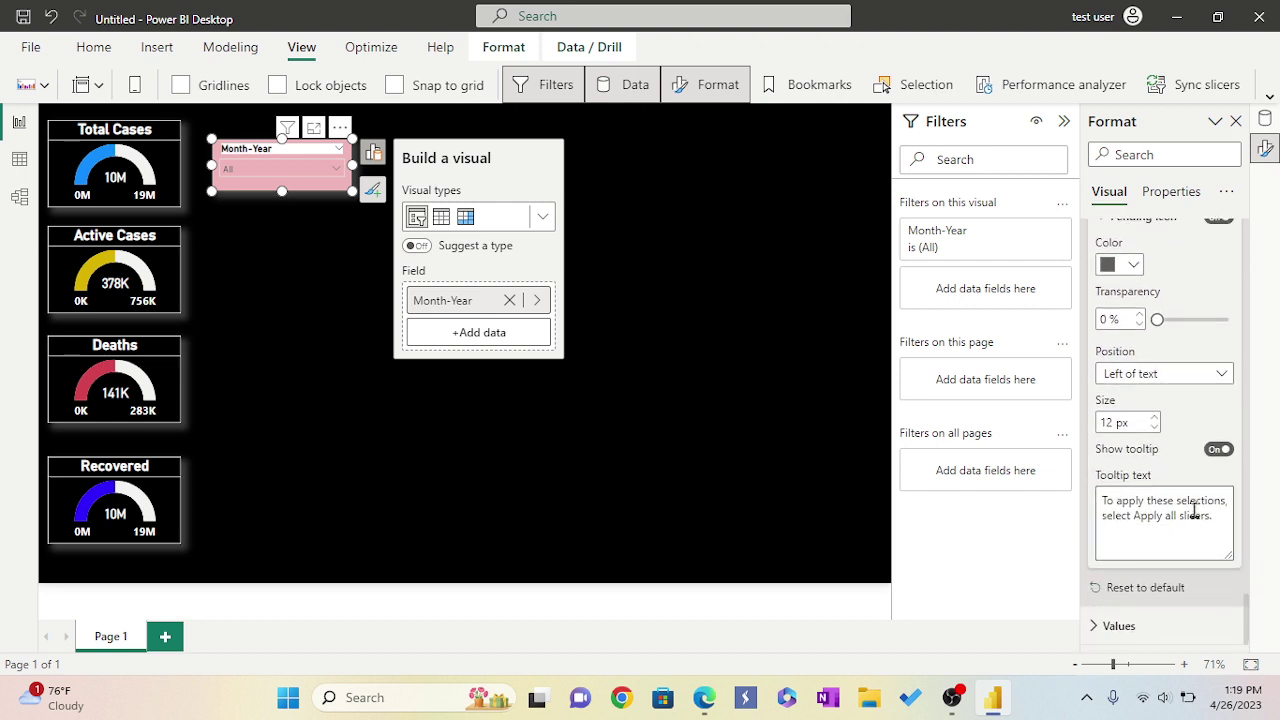
pyautogui.click(1100, 626)
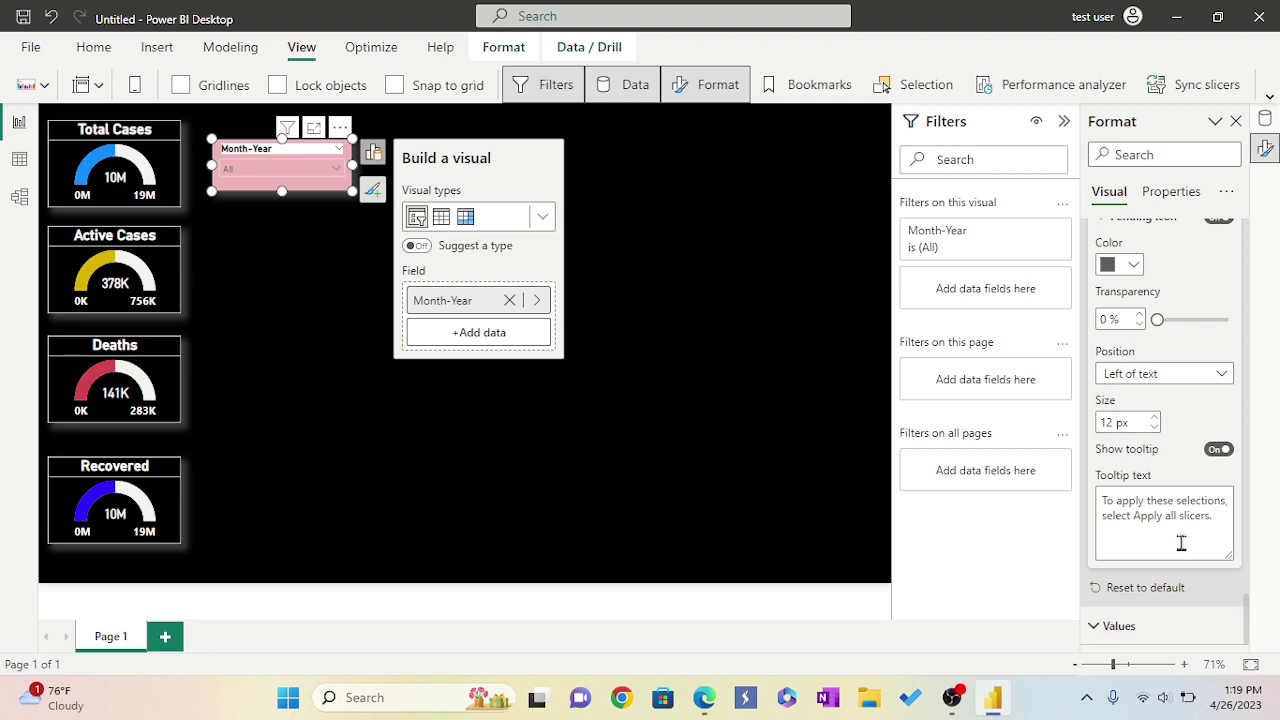
pyautogui.scroll(-3, 1181, 543)
pyautogui.scroll(-1, 1183, 548)
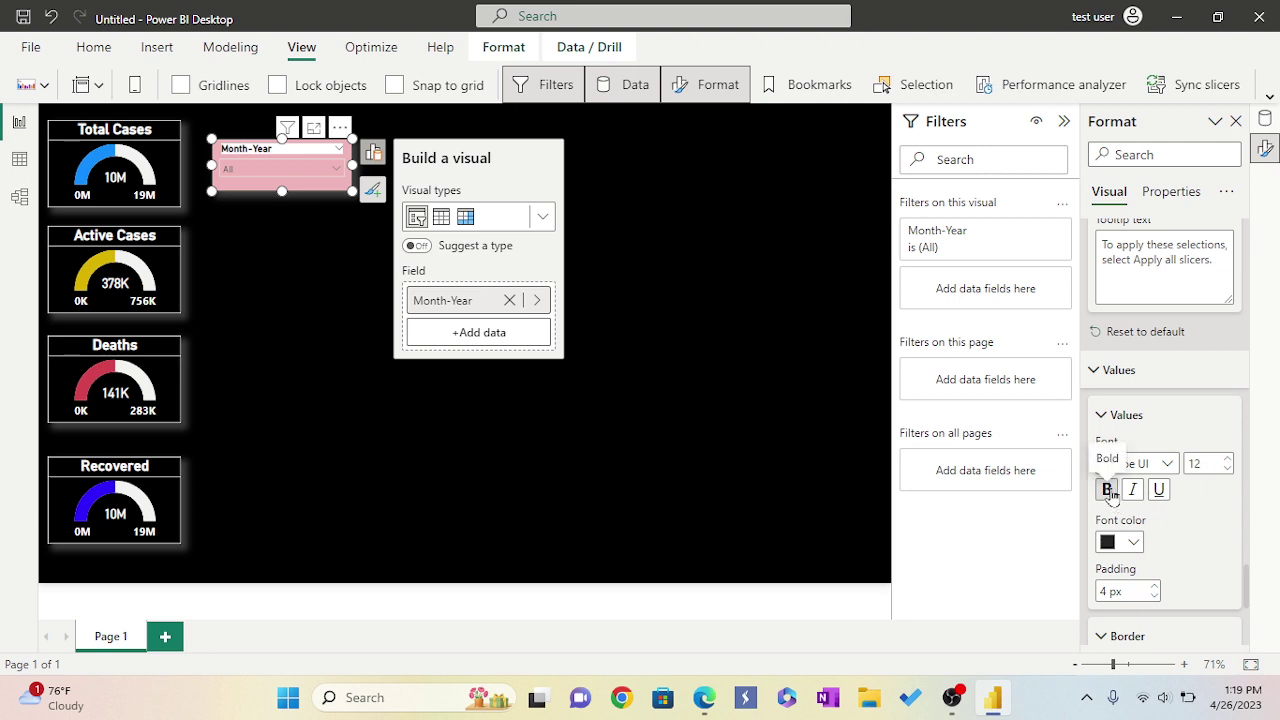
pyautogui.click(1134, 544)
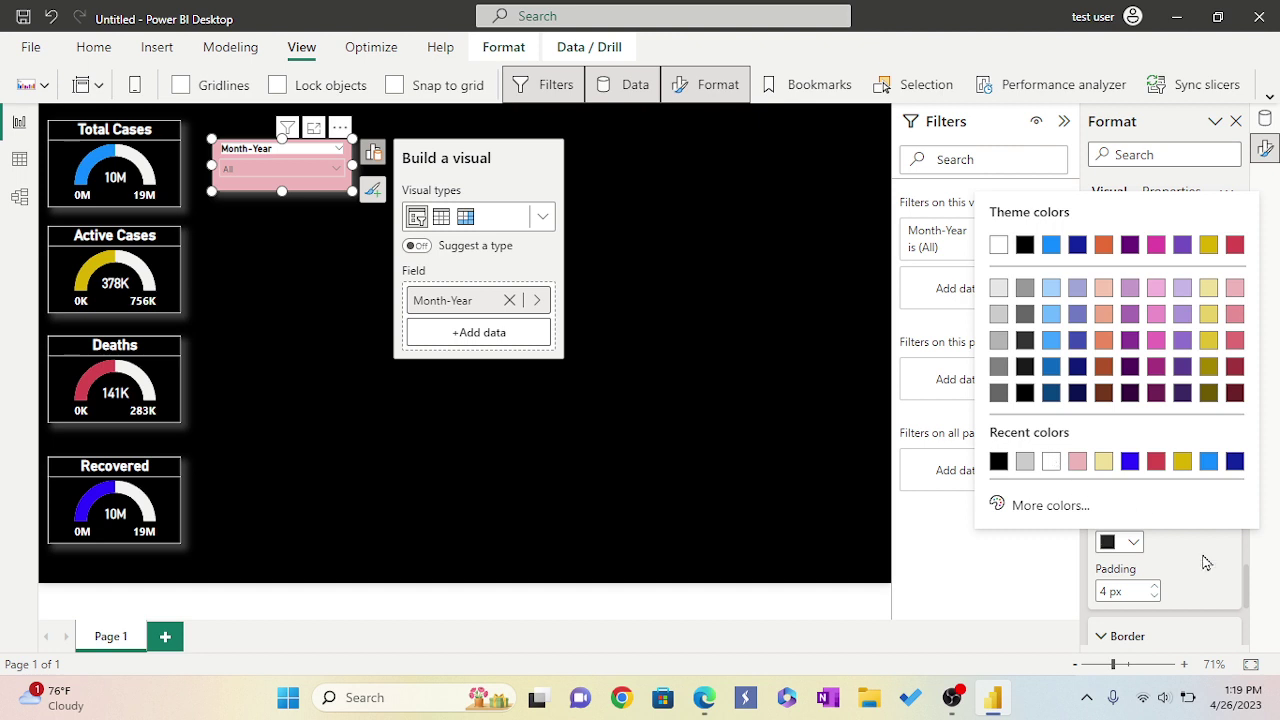
pyautogui.click(1017, 578)
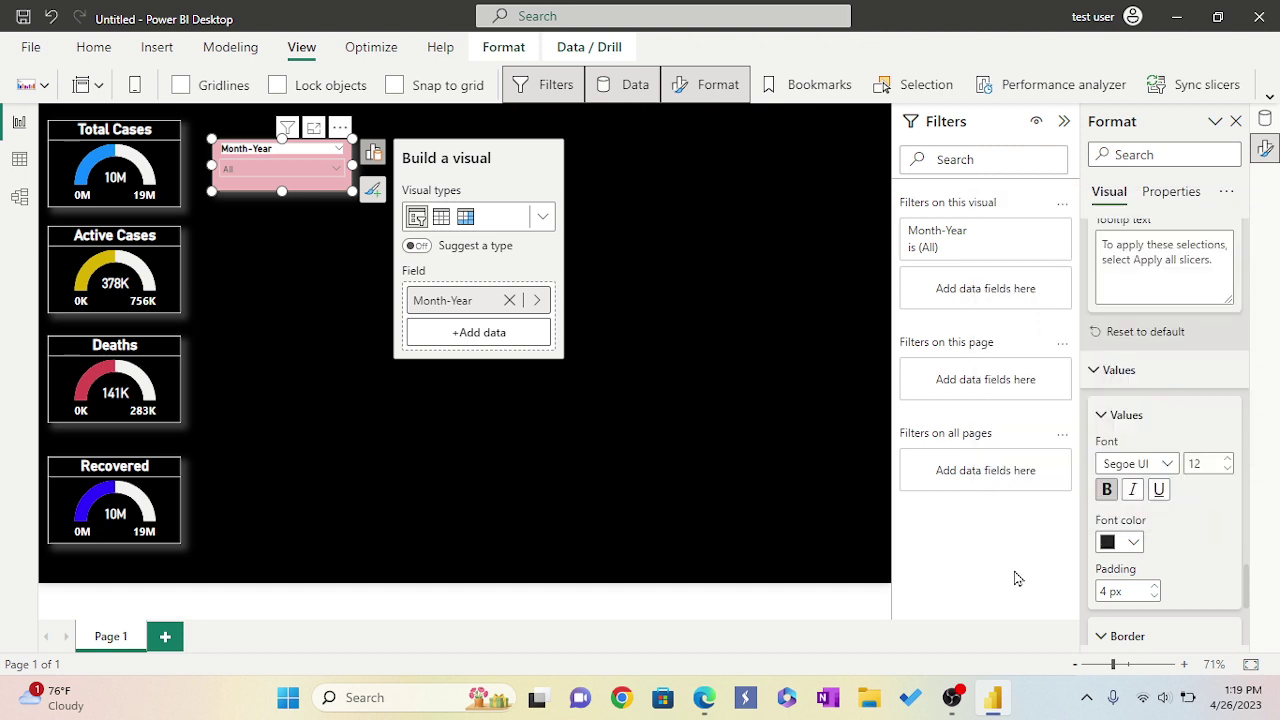
# Set the background color of the Month-Year slicer's values to white
pyautogui.scroll(-3, 1217, 533)
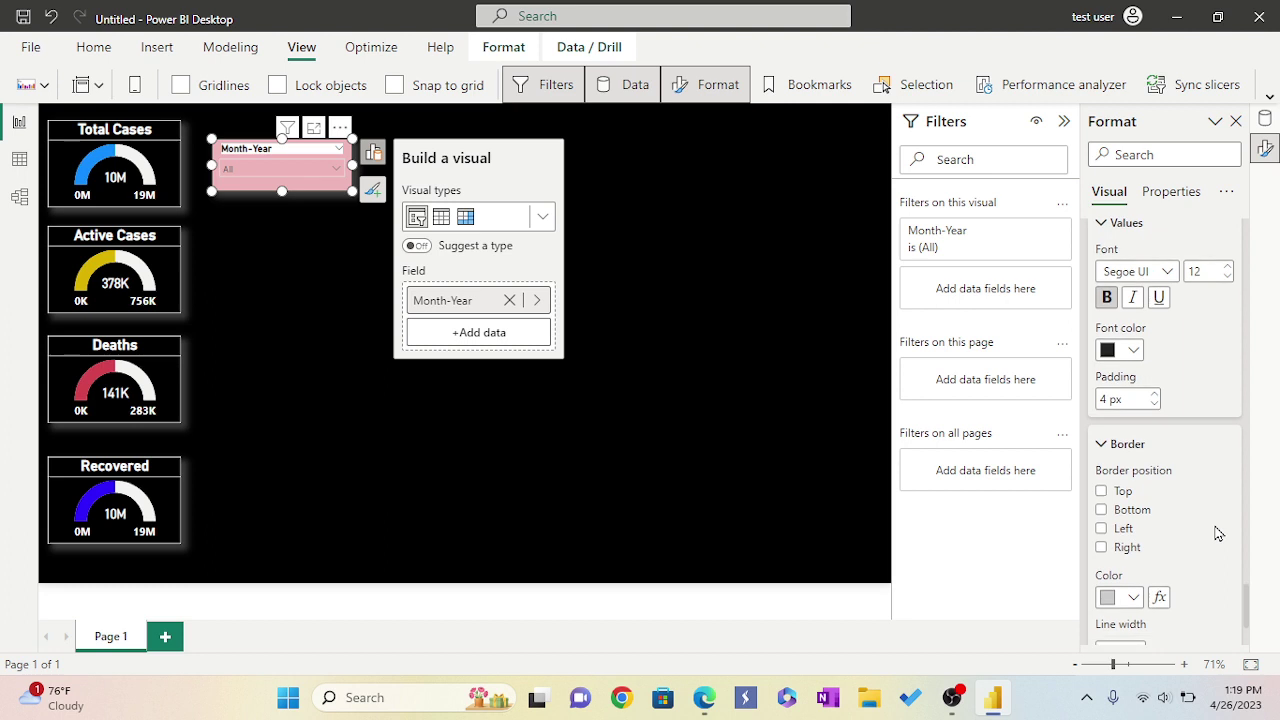
pyautogui.scroll(-1, 1217, 533)
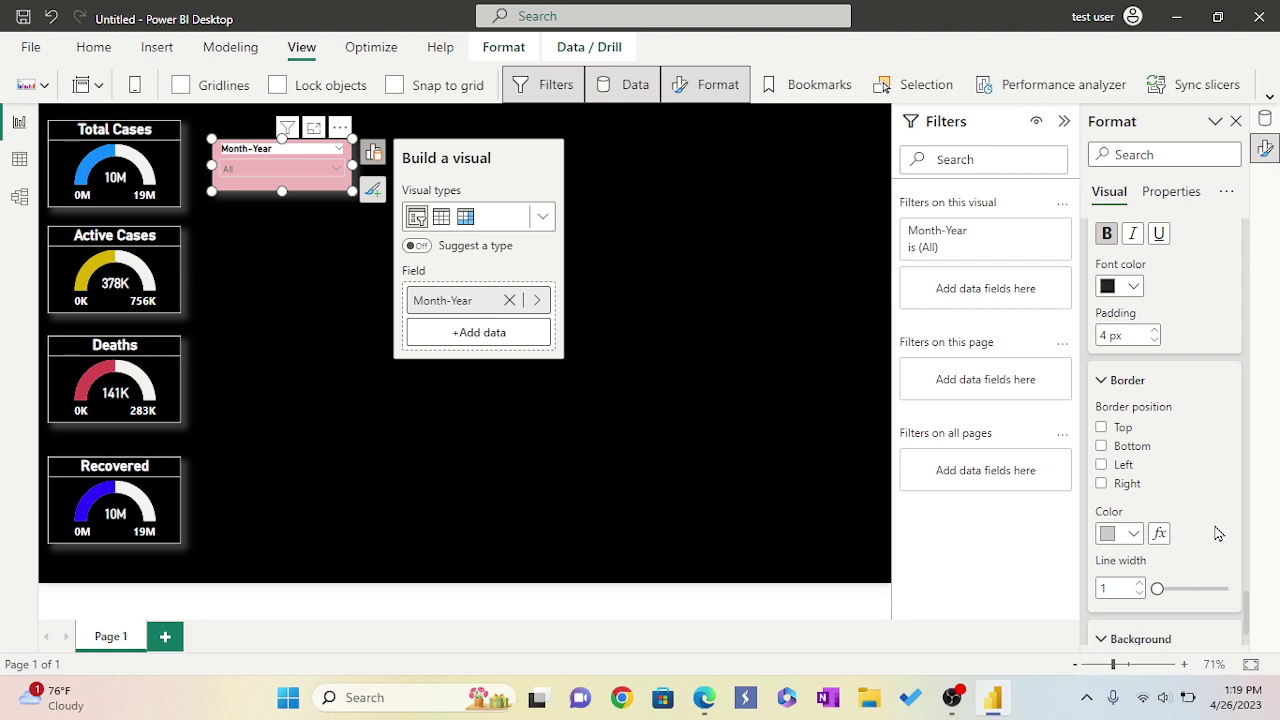
pyautogui.scroll(-1, 1217, 533)
pyautogui.scroll(-1, 1198, 540)
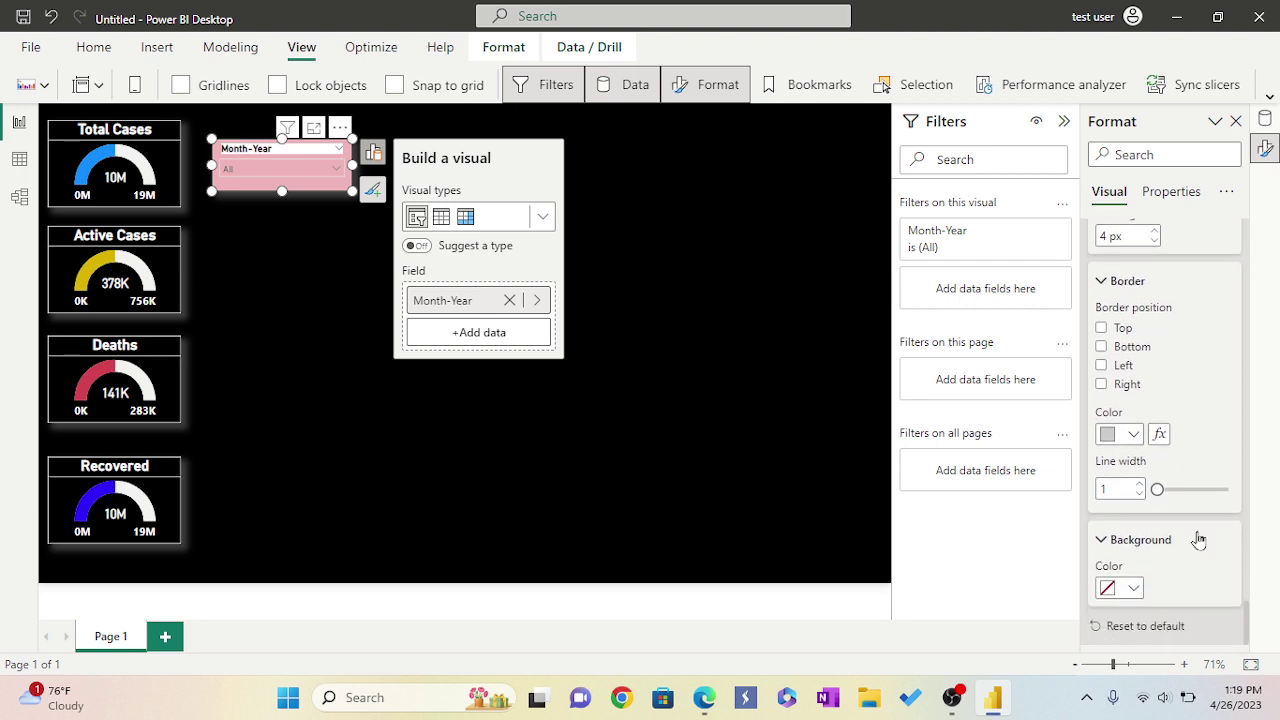
pyautogui.click(1134, 590)
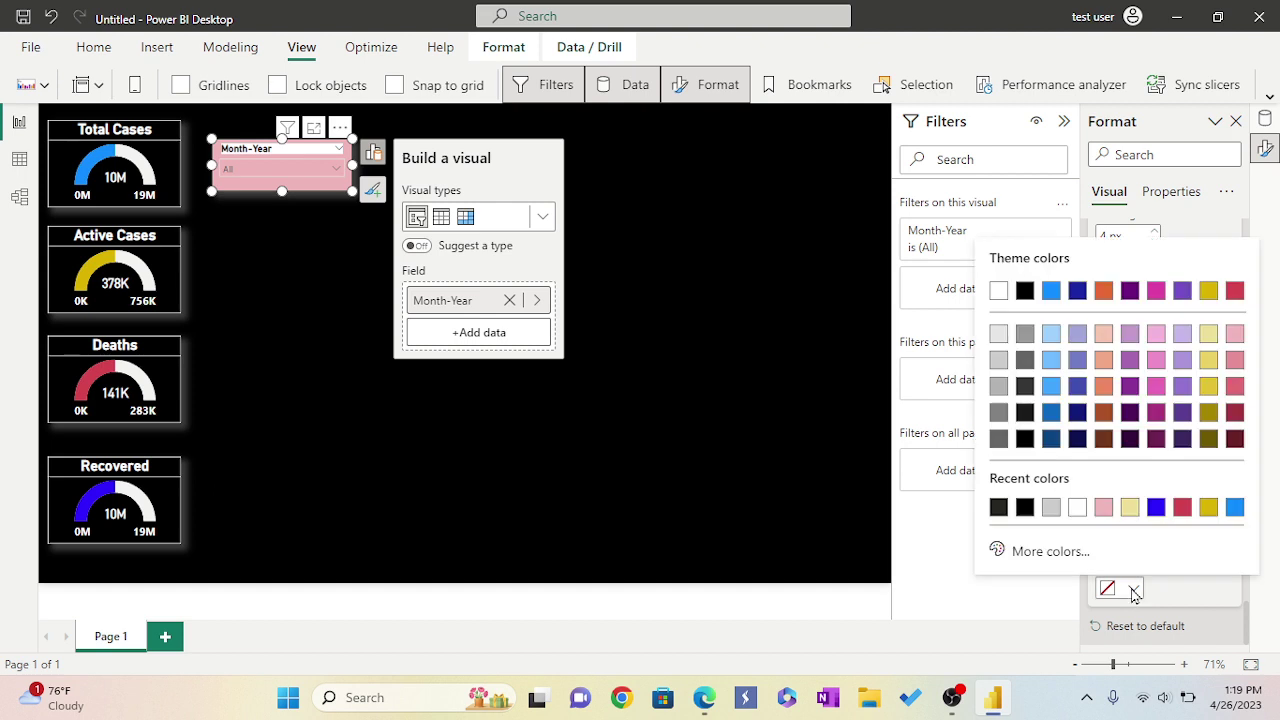
pyautogui.click(1077, 508)
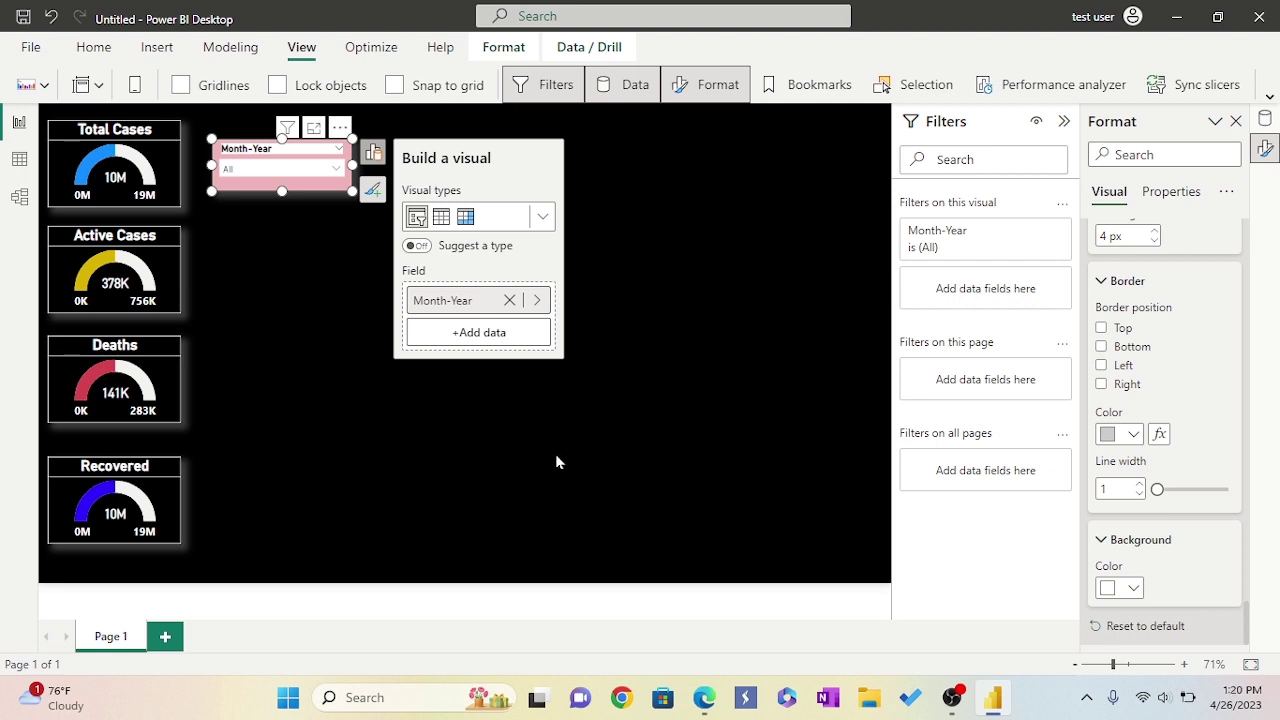
pyautogui.click(685, 572)
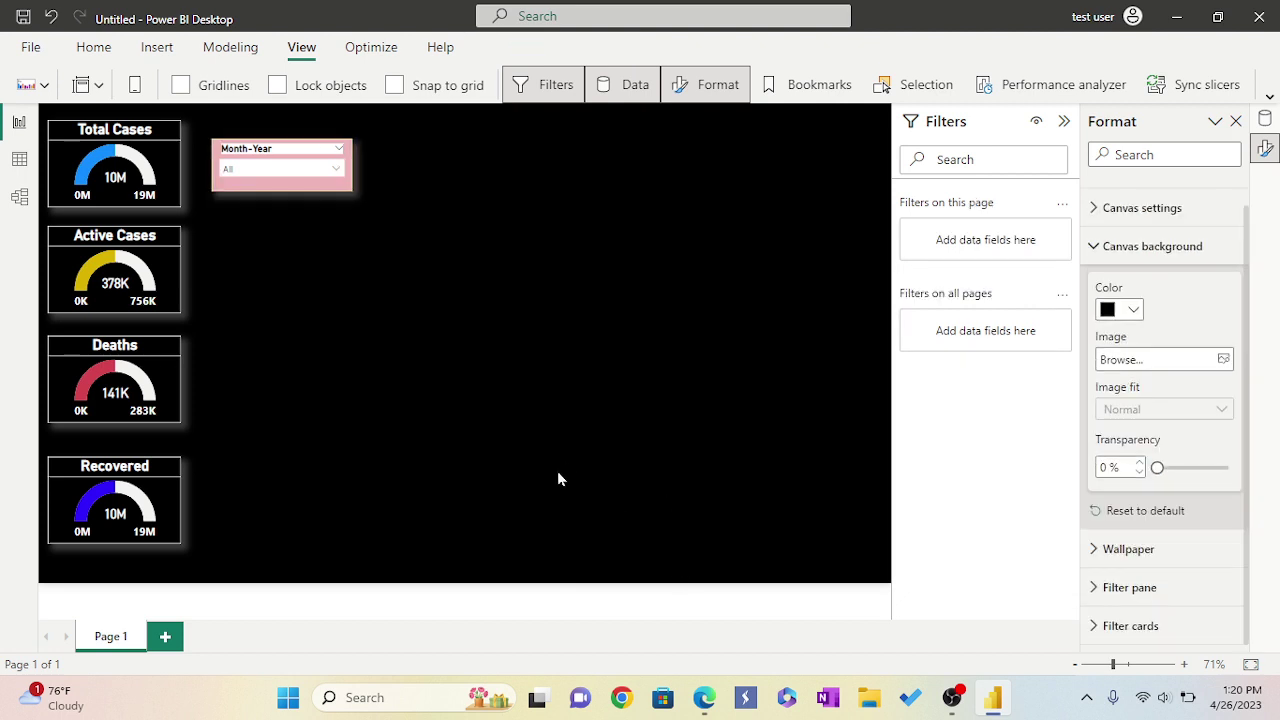
# Change the Month-Year slicer's shadow color to white
pyautogui.moveTo(300, 187)
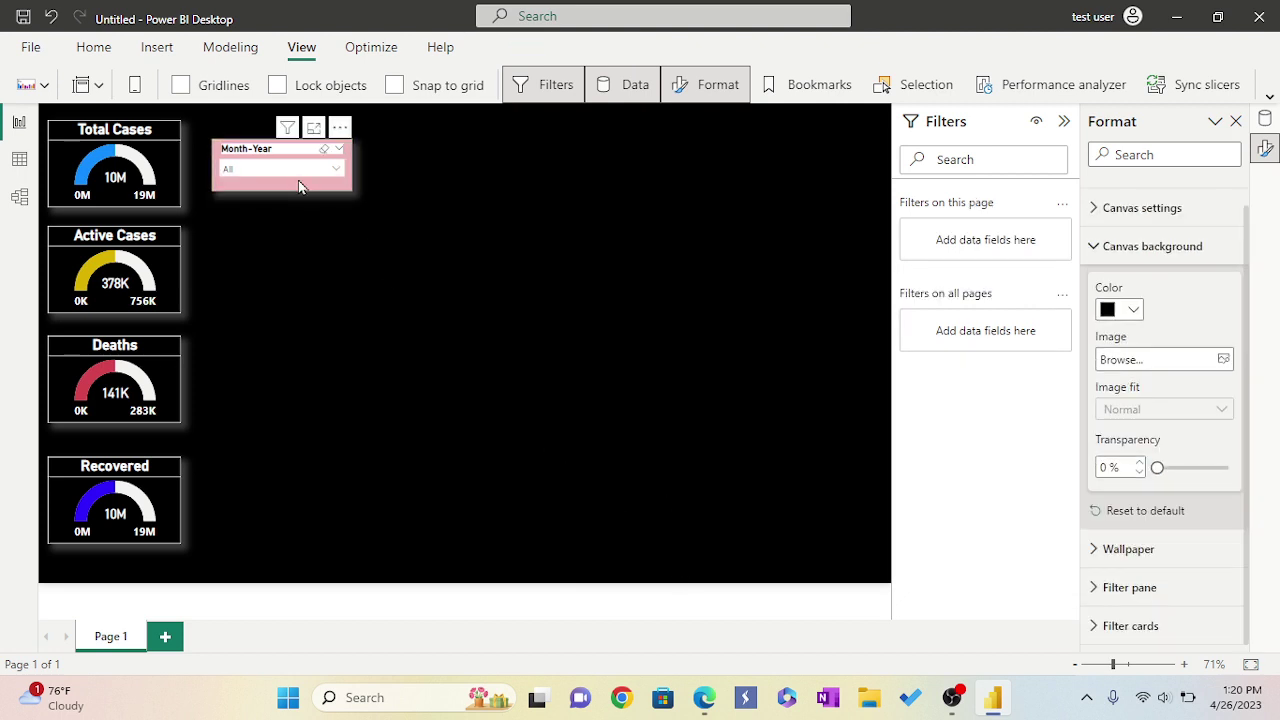
pyautogui.click(298, 187)
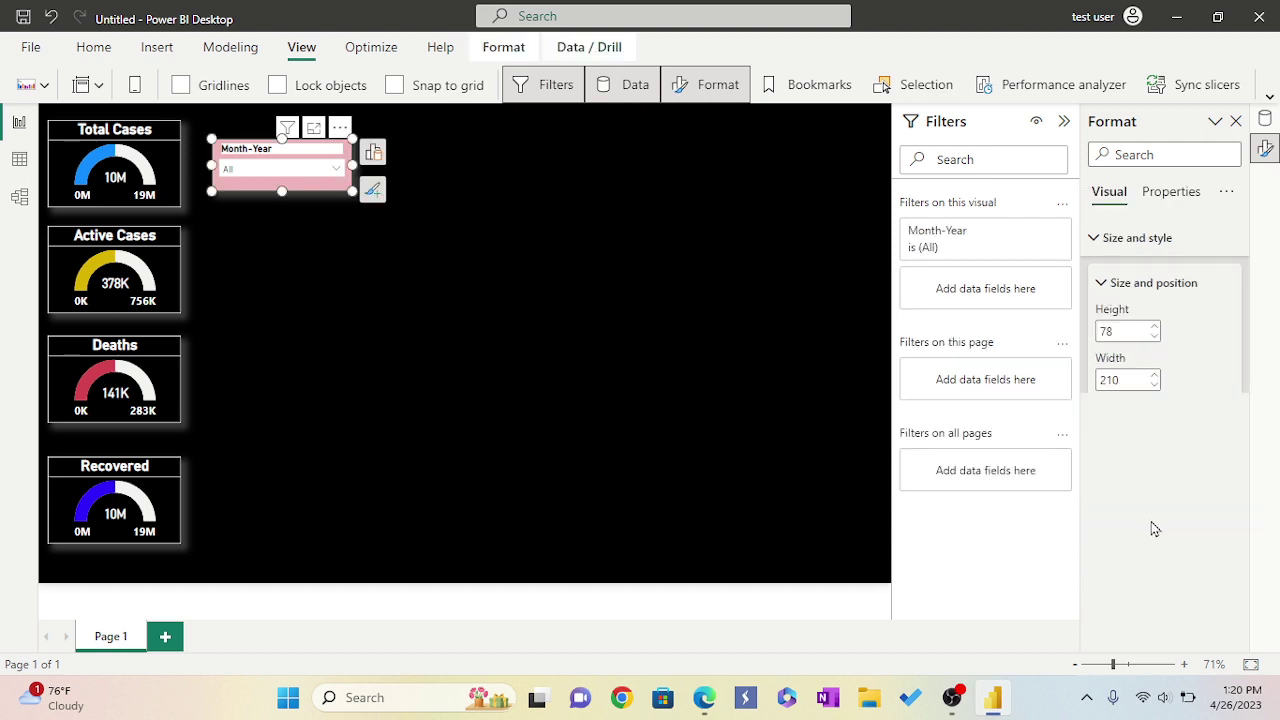
pyautogui.scroll(-4, 1165, 515)
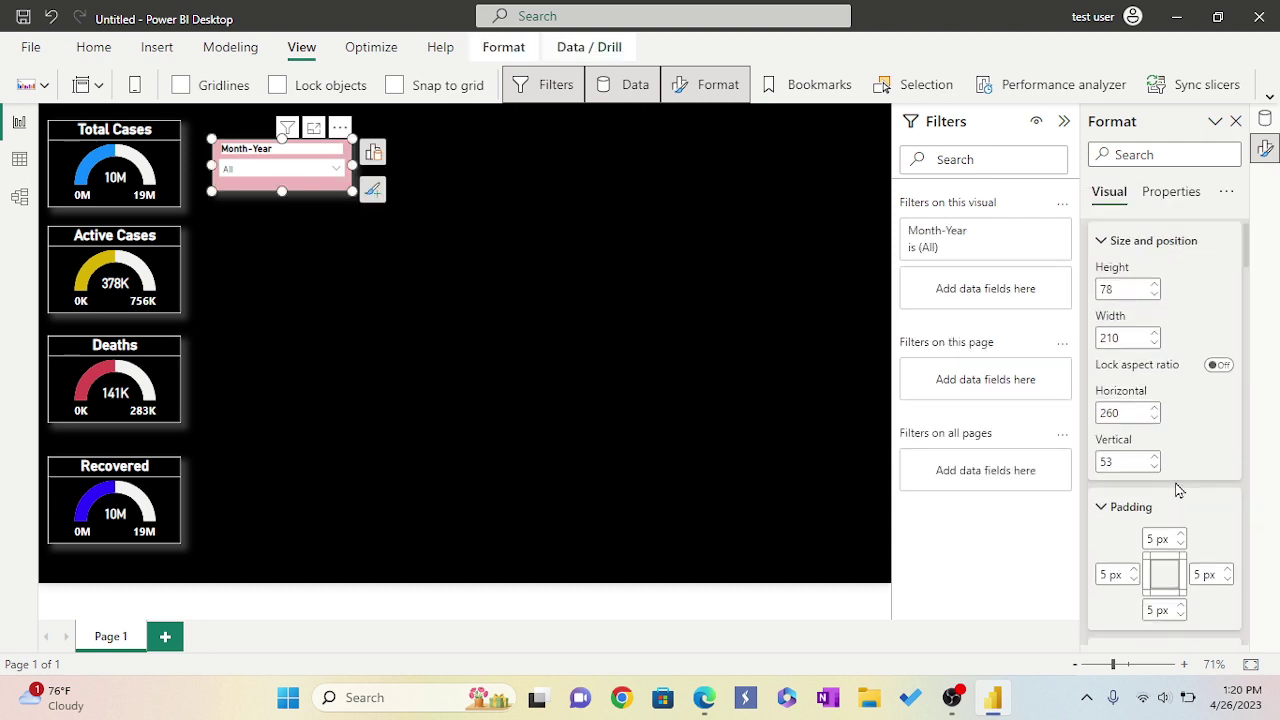
pyautogui.scroll(-6, 1178, 488)
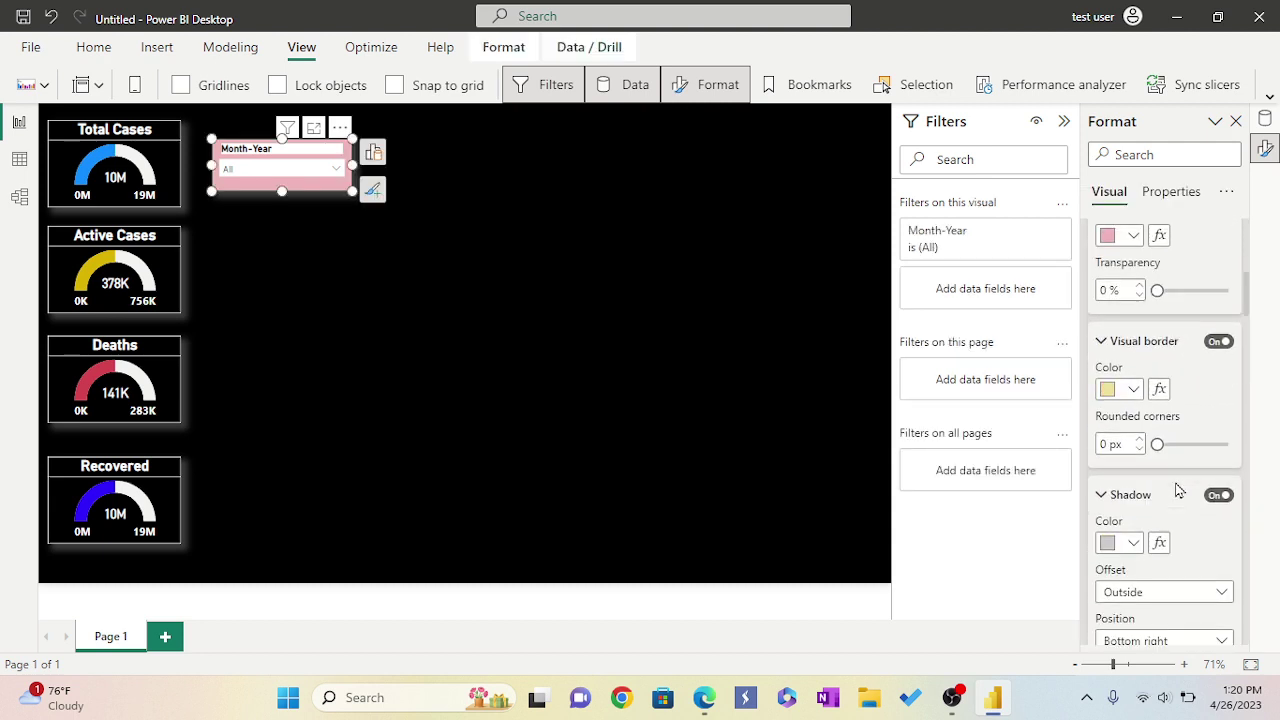
pyautogui.scroll(-1, 1178, 488)
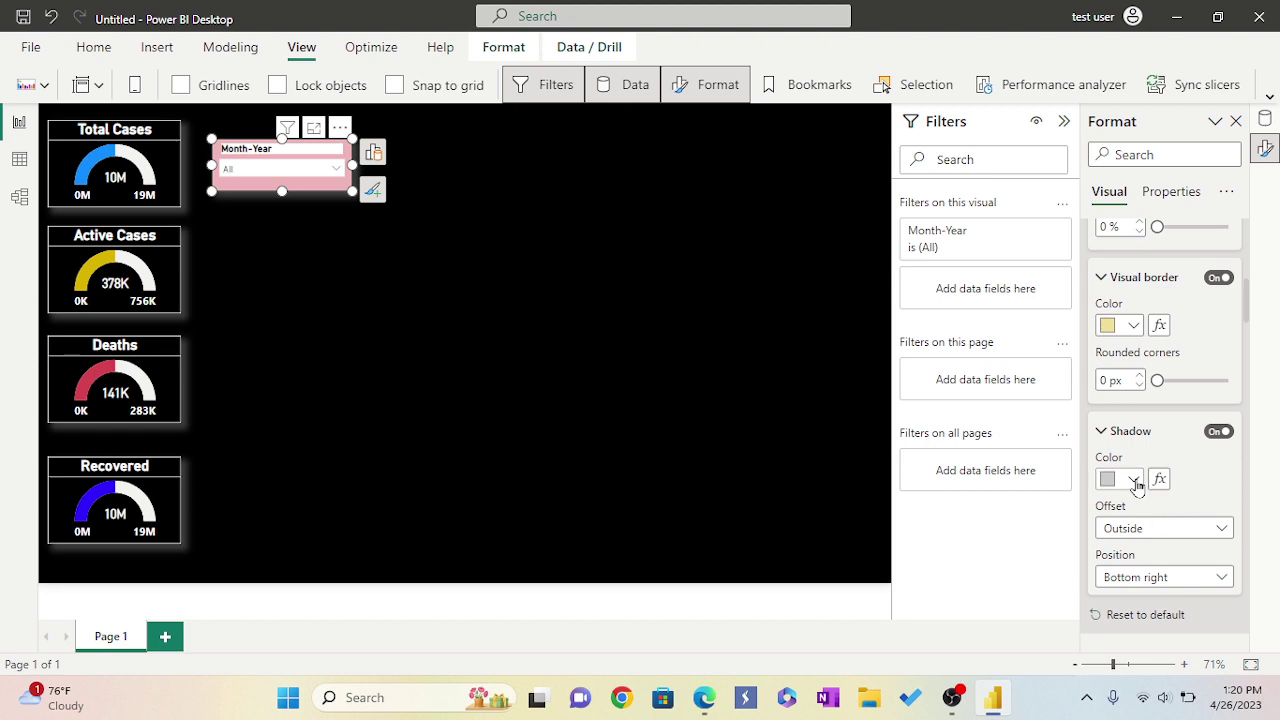
pyautogui.click(1135, 484)
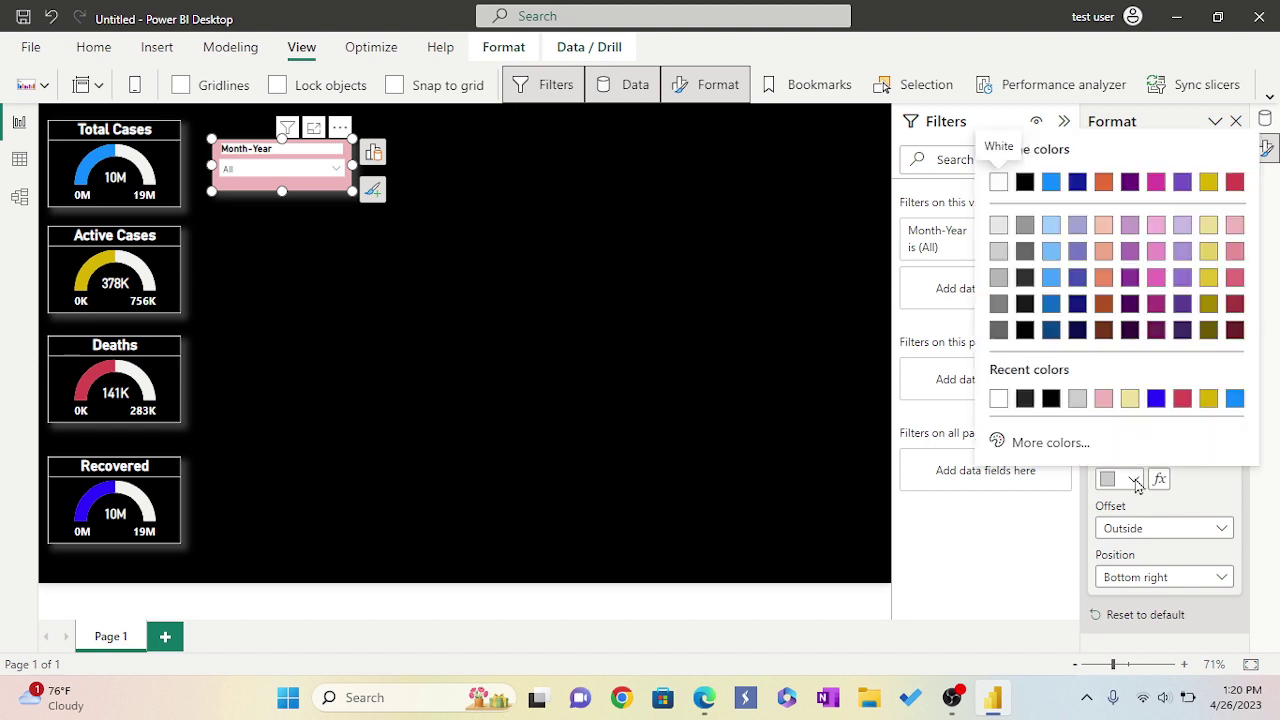
pyautogui.click(998, 400)
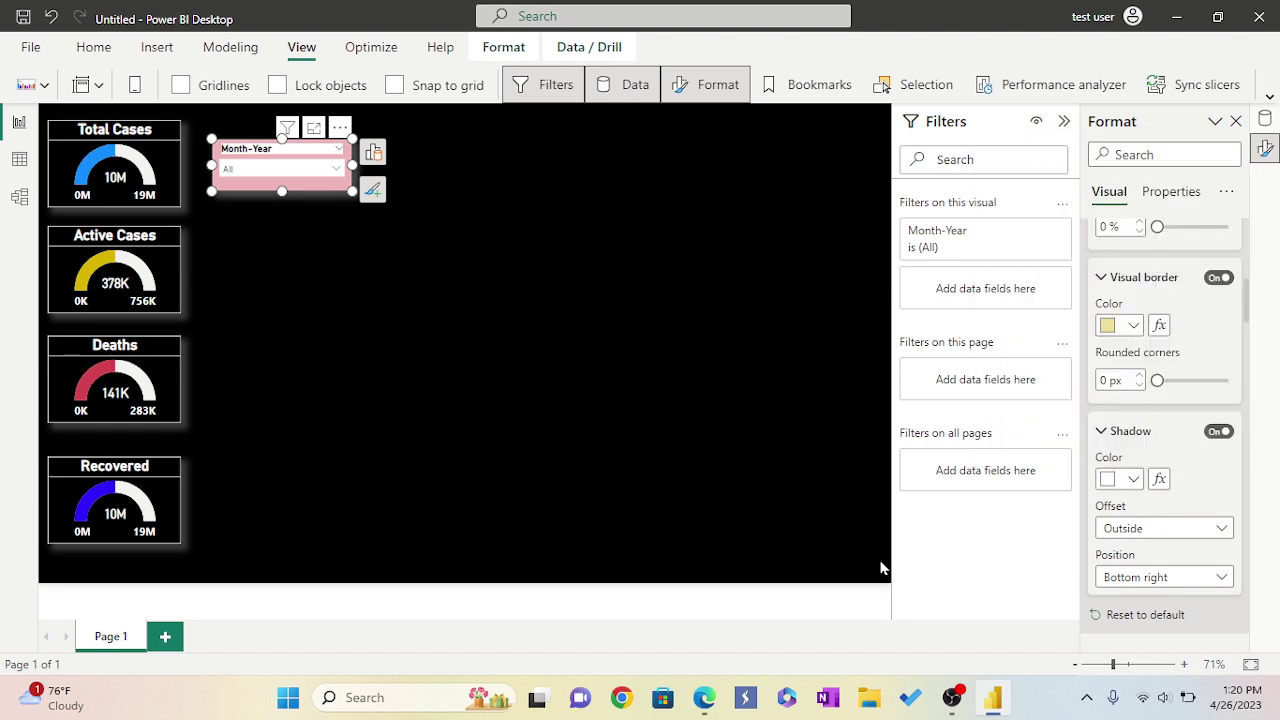
pyautogui.click(853, 548)
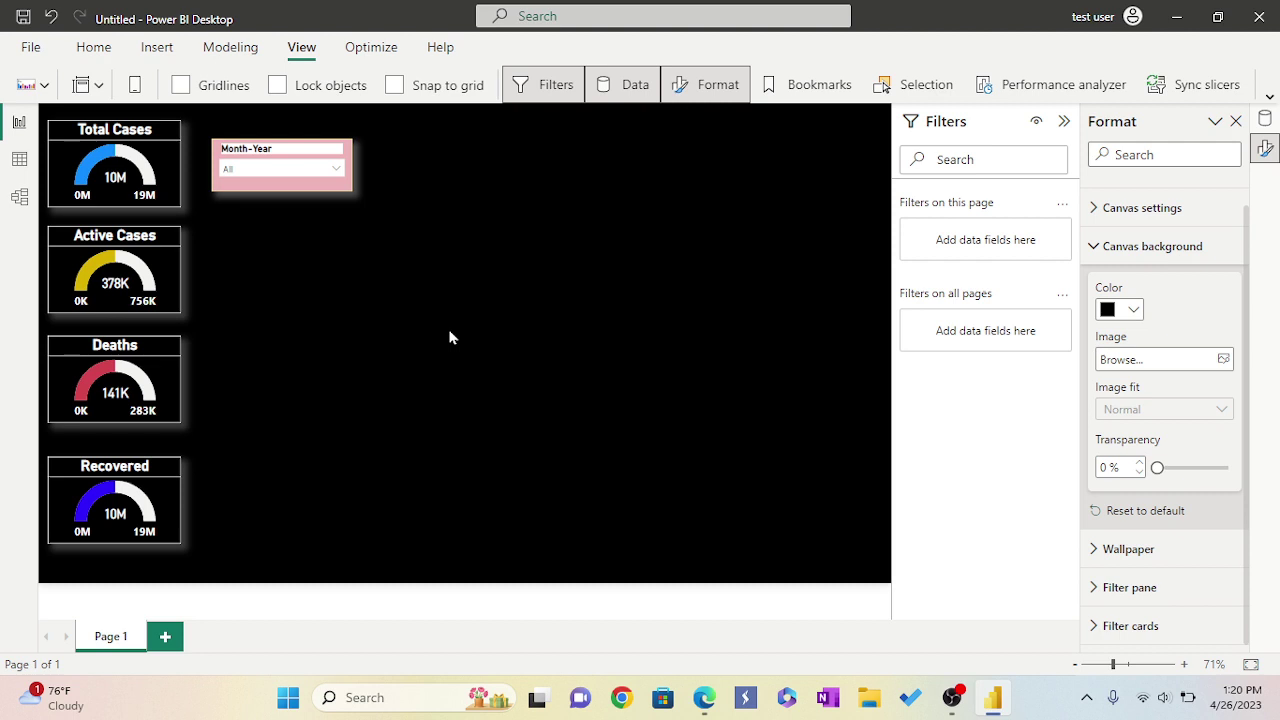
# Duplicate the Month-Year slicer twice and align the copies in a row with it, at horizontal 640 and 1025, vertical 52
pyautogui.click(294, 186)
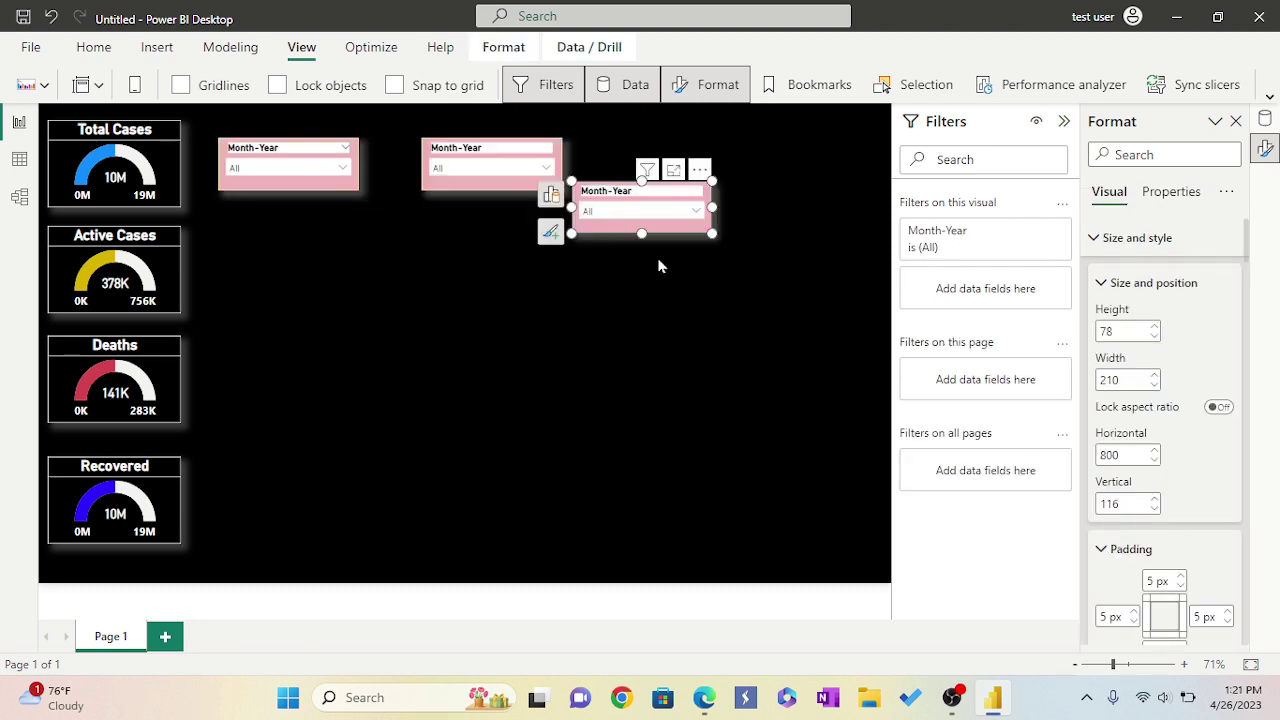
pyautogui.click(657, 262)
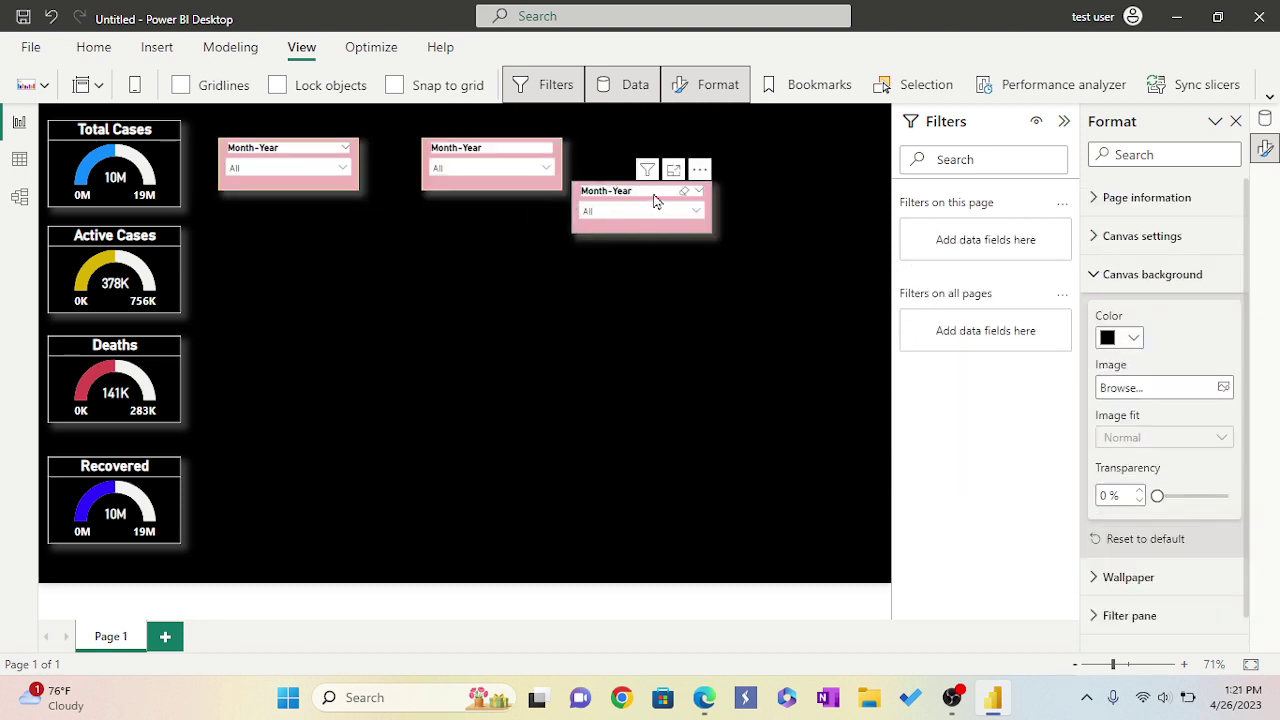
pyautogui.moveTo(705, 185); pyautogui.dragTo(768, 161)
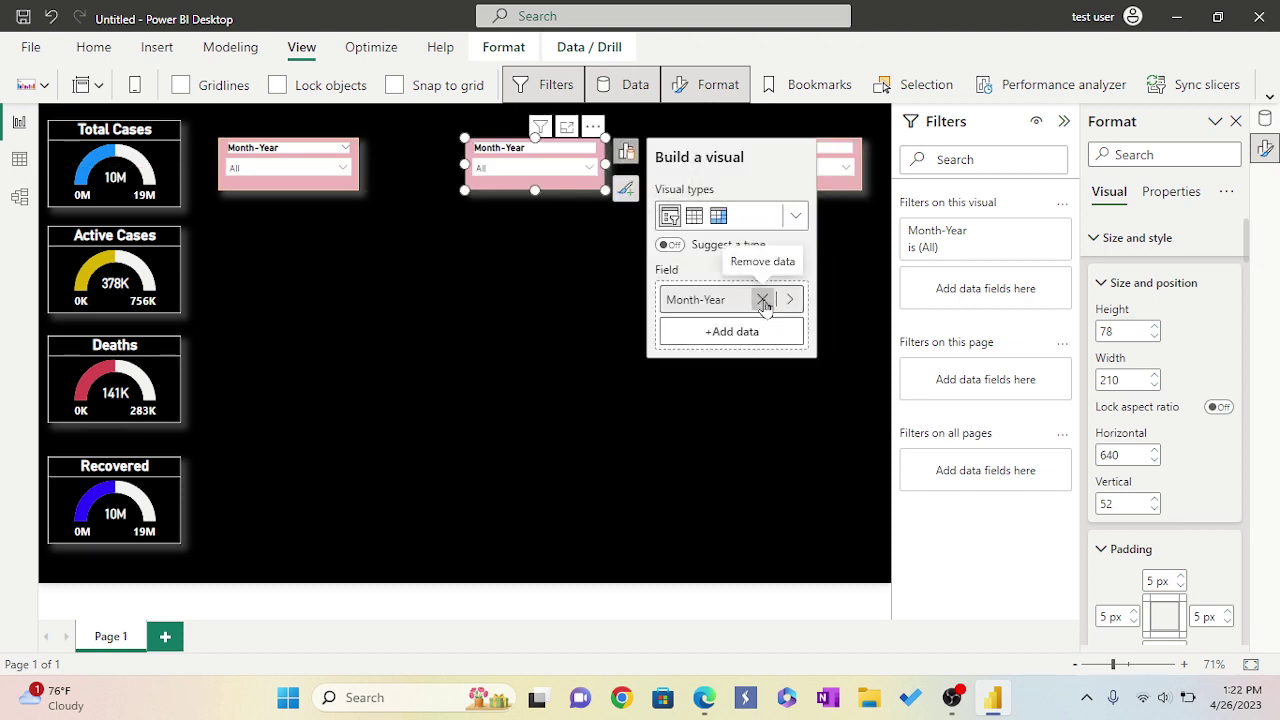
# Replace the Month-Year field of the middle slicer with the Date field
pyautogui.click(762, 299)
pyautogui.click(751, 300)
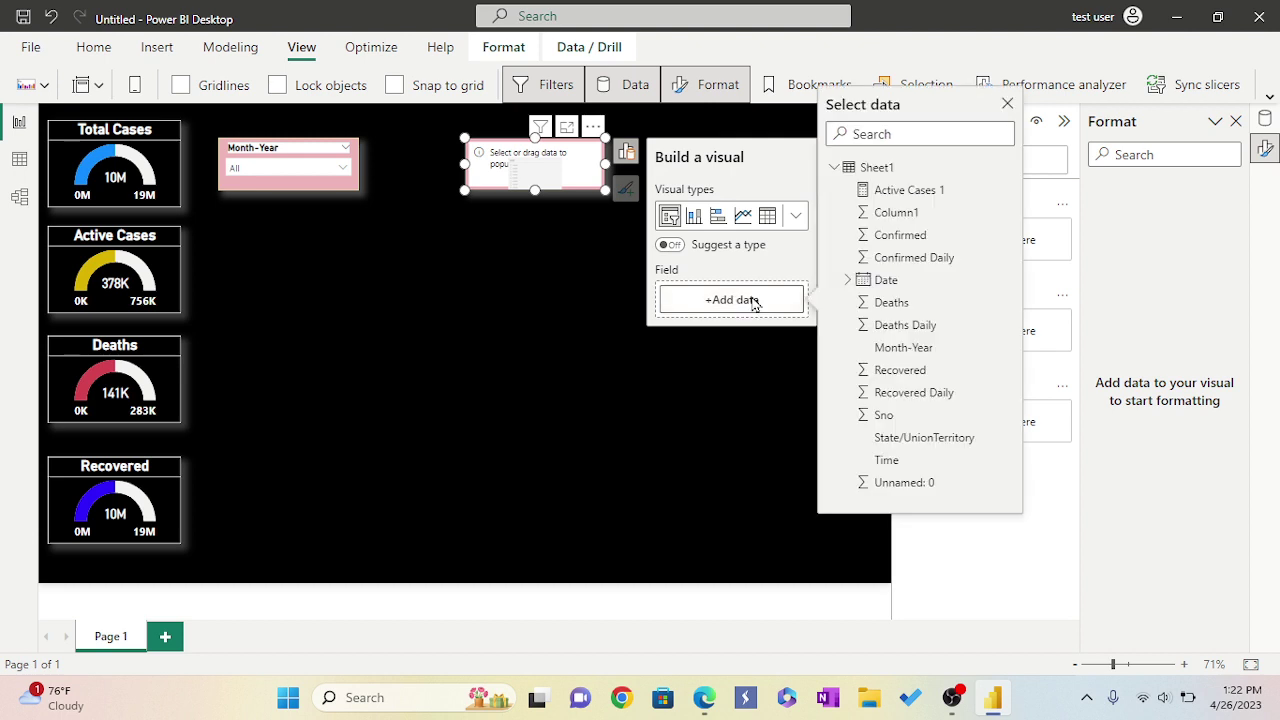
pyautogui.click(886, 280)
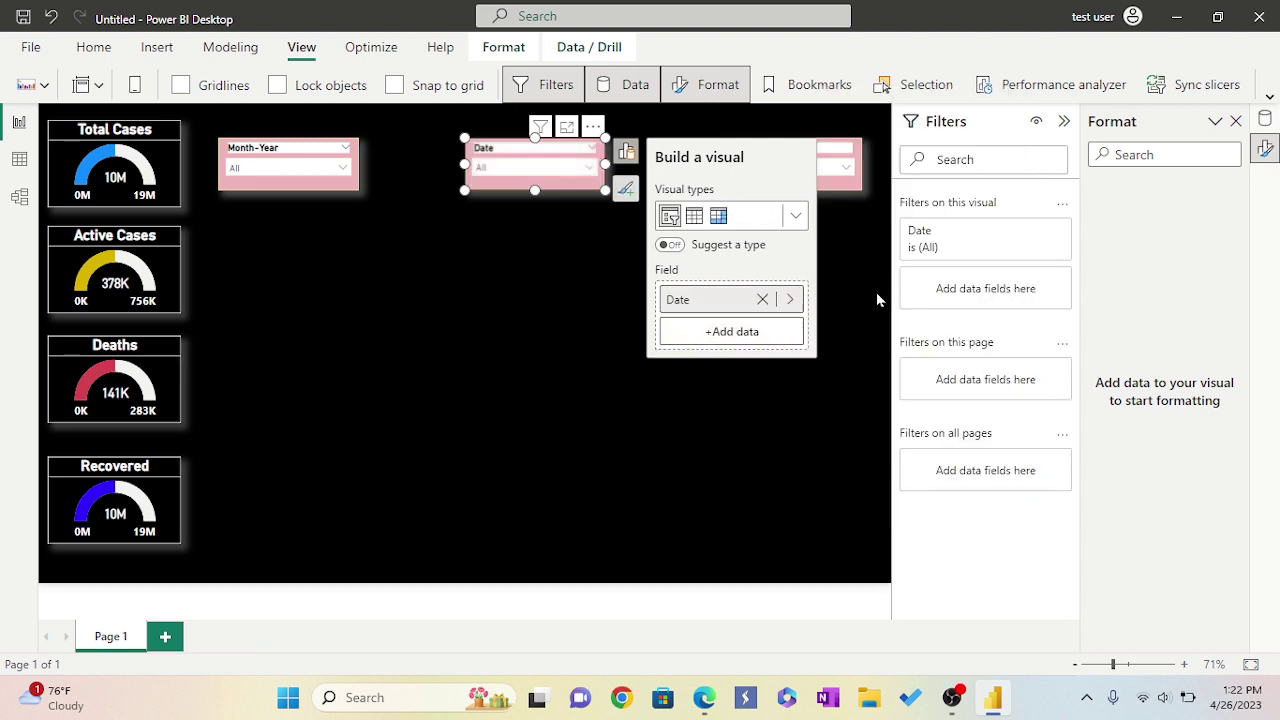
pyautogui.click(552, 410)
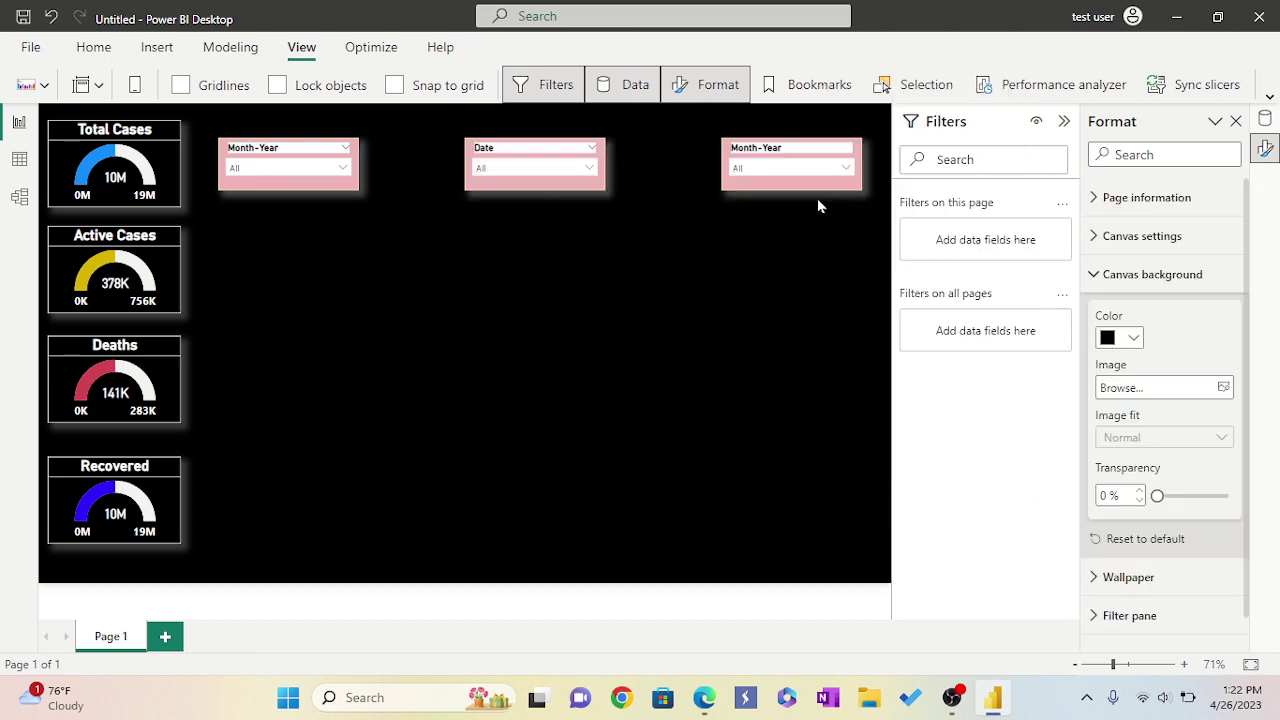
# Replace the Month-Year field of the third slicer in the row with State/UnionTerritory
pyautogui.click(805, 148)
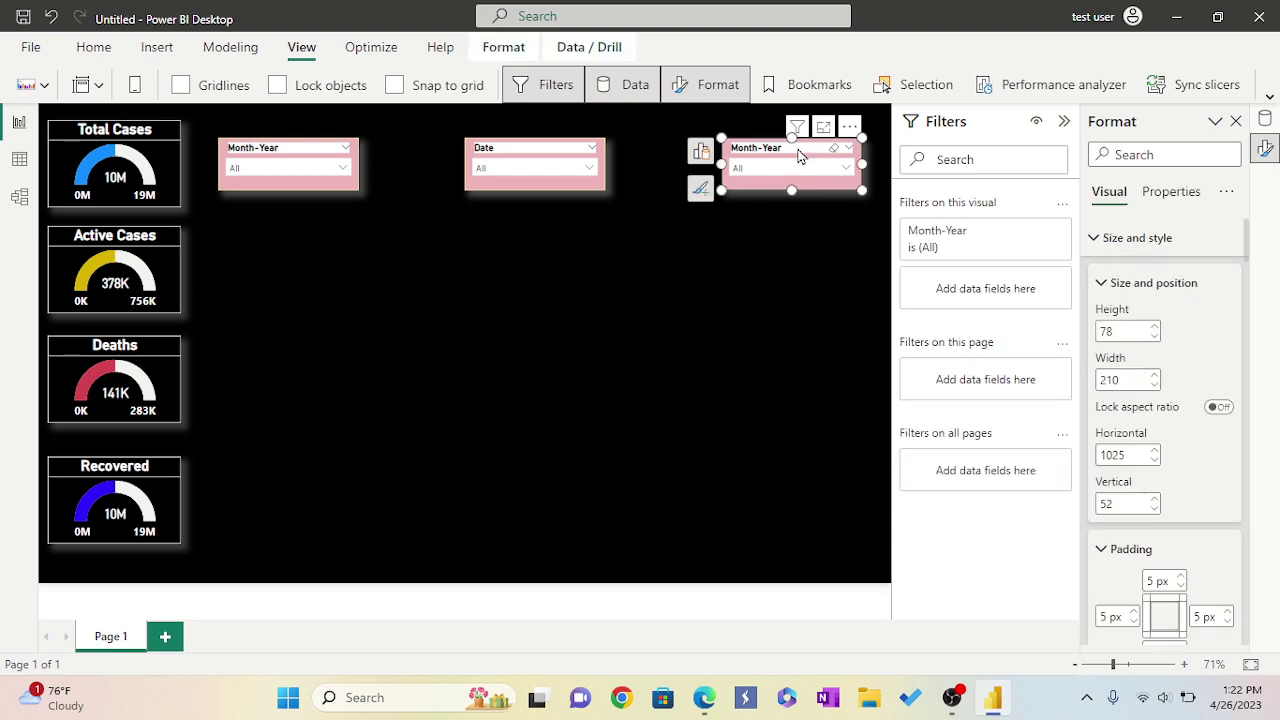
pyautogui.click(700, 152)
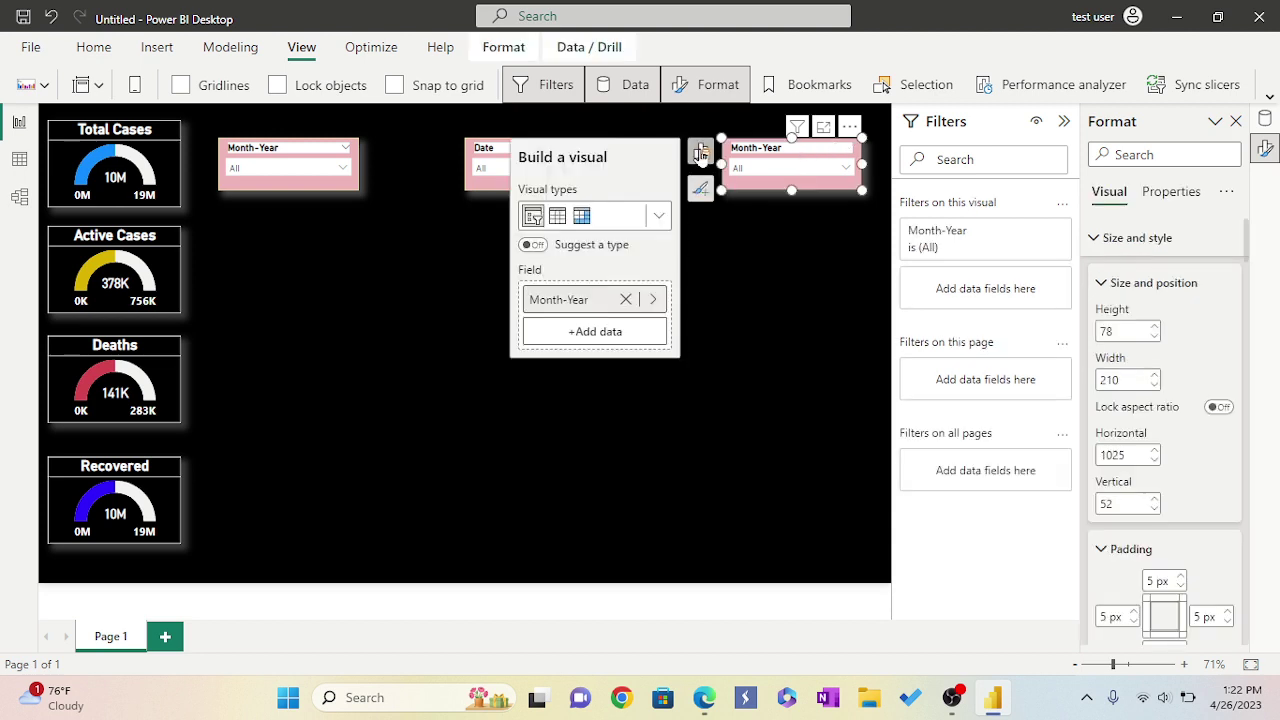
pyautogui.click(625, 299)
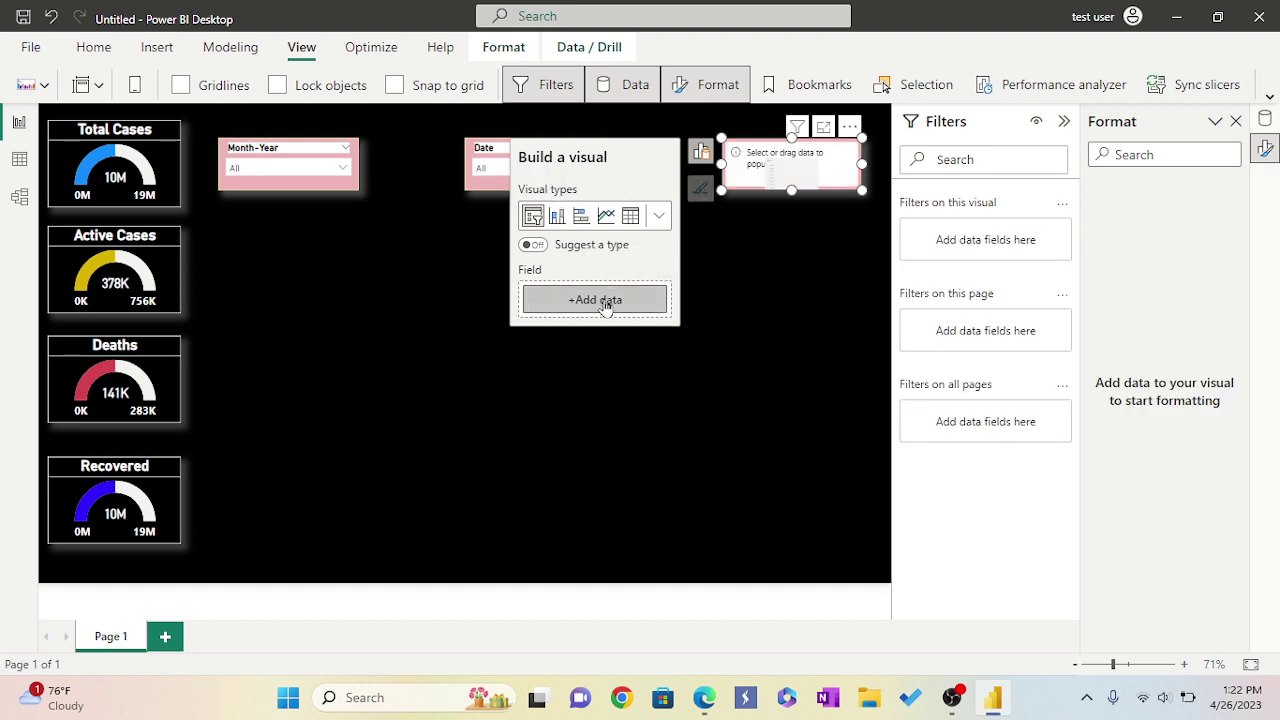
pyautogui.click(605, 300)
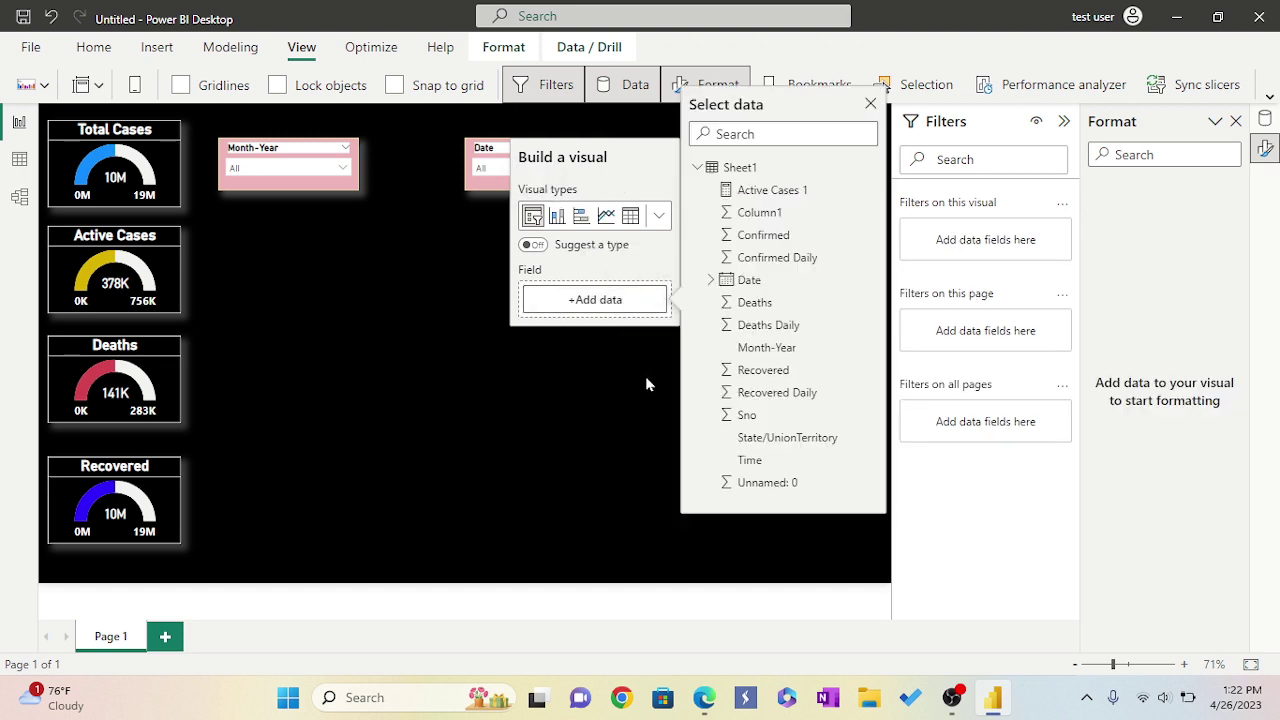
pyautogui.click(745, 440)
# Insert a line and clustered column chart on the report page from the visual gallery
pyautogui.click(785, 84)
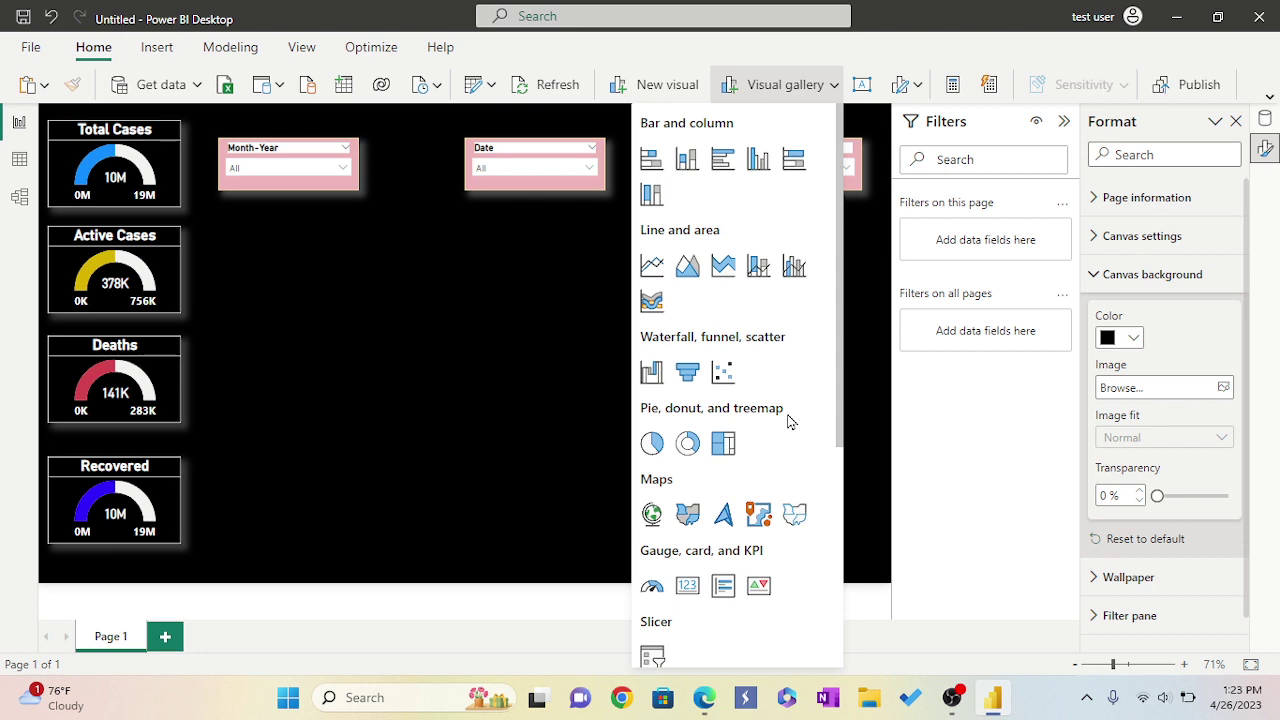
pyautogui.click(793, 266)
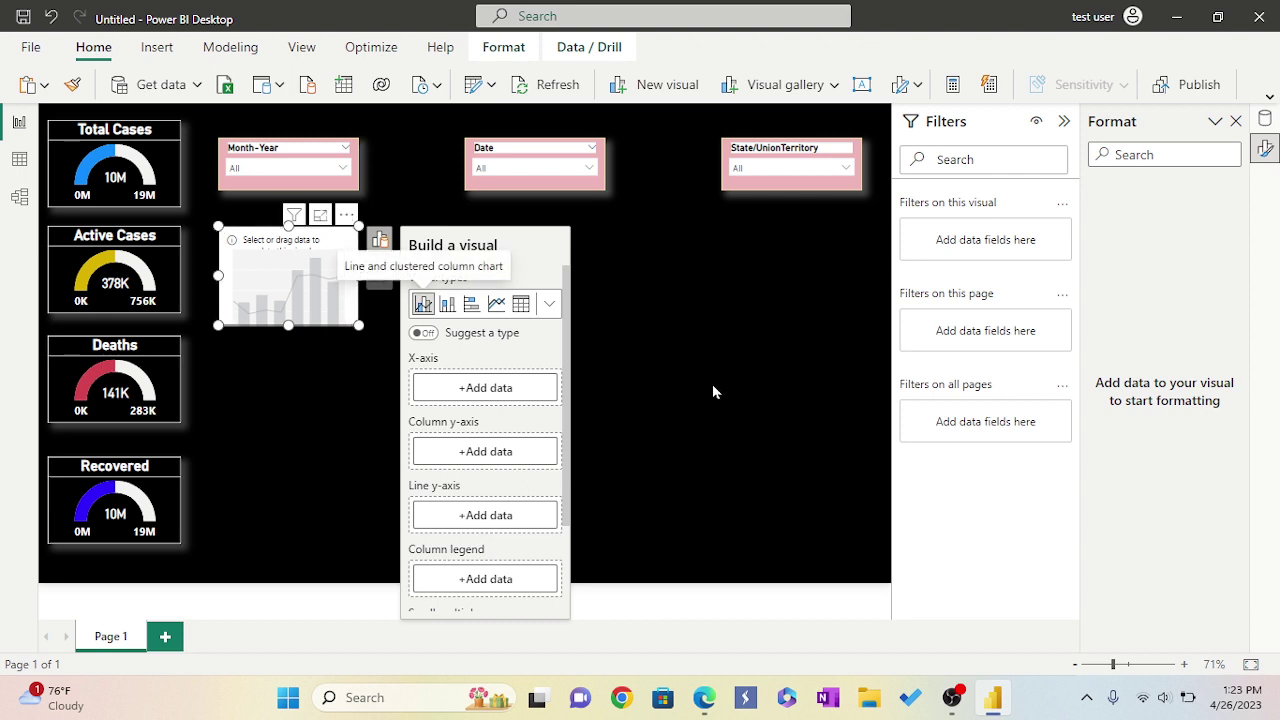
# Assign Date to the combo chart's X-axis and Deaths to its column y-axis
pyautogui.click(479, 387)
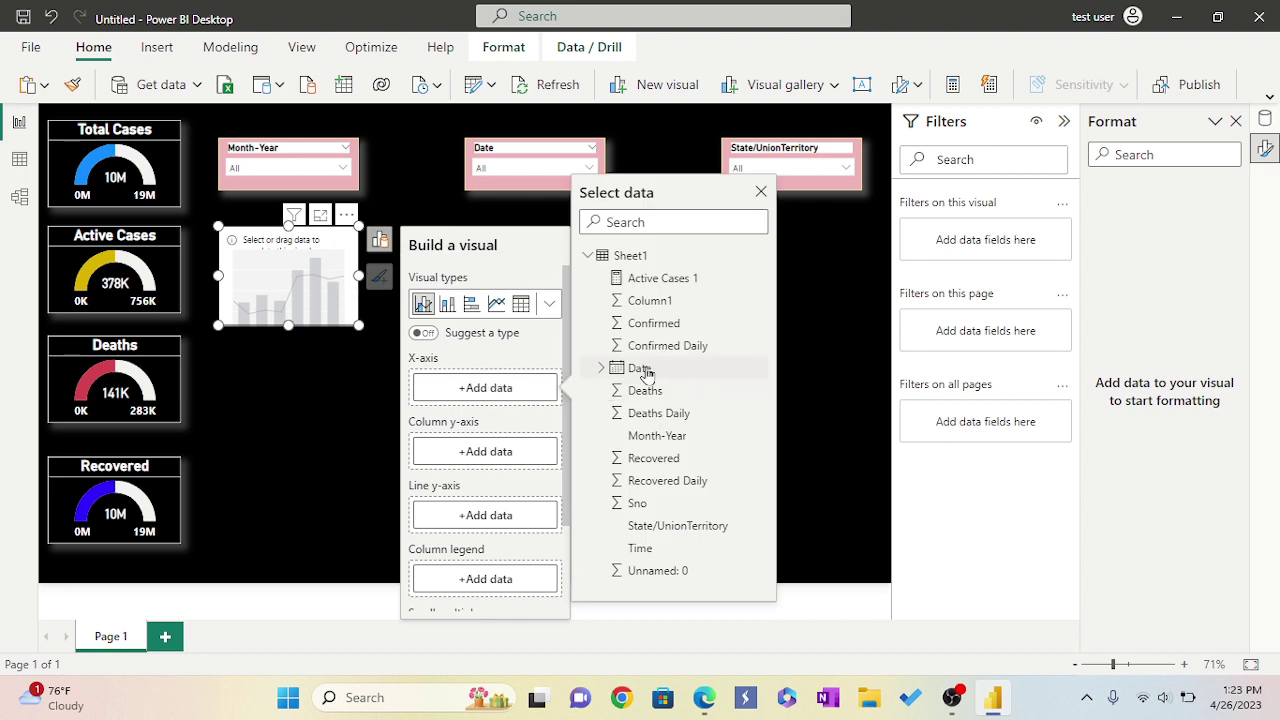
pyautogui.click(640, 368)
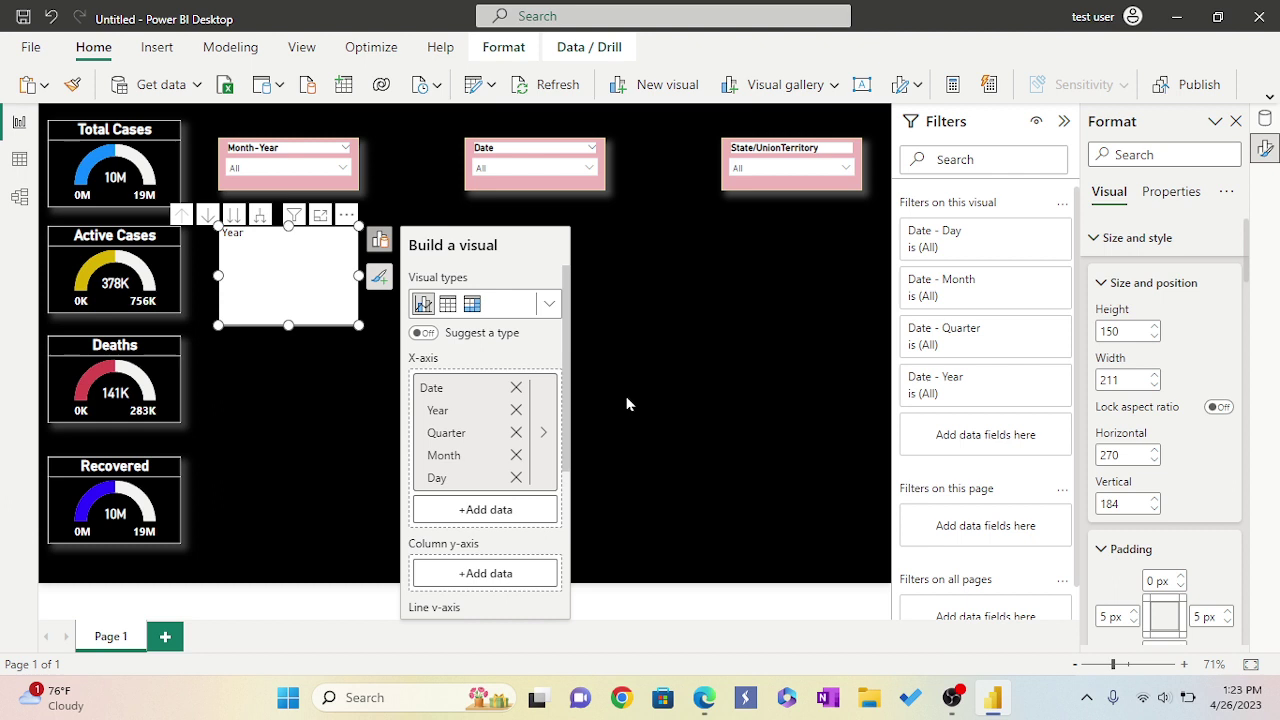
pyautogui.click(510, 573)
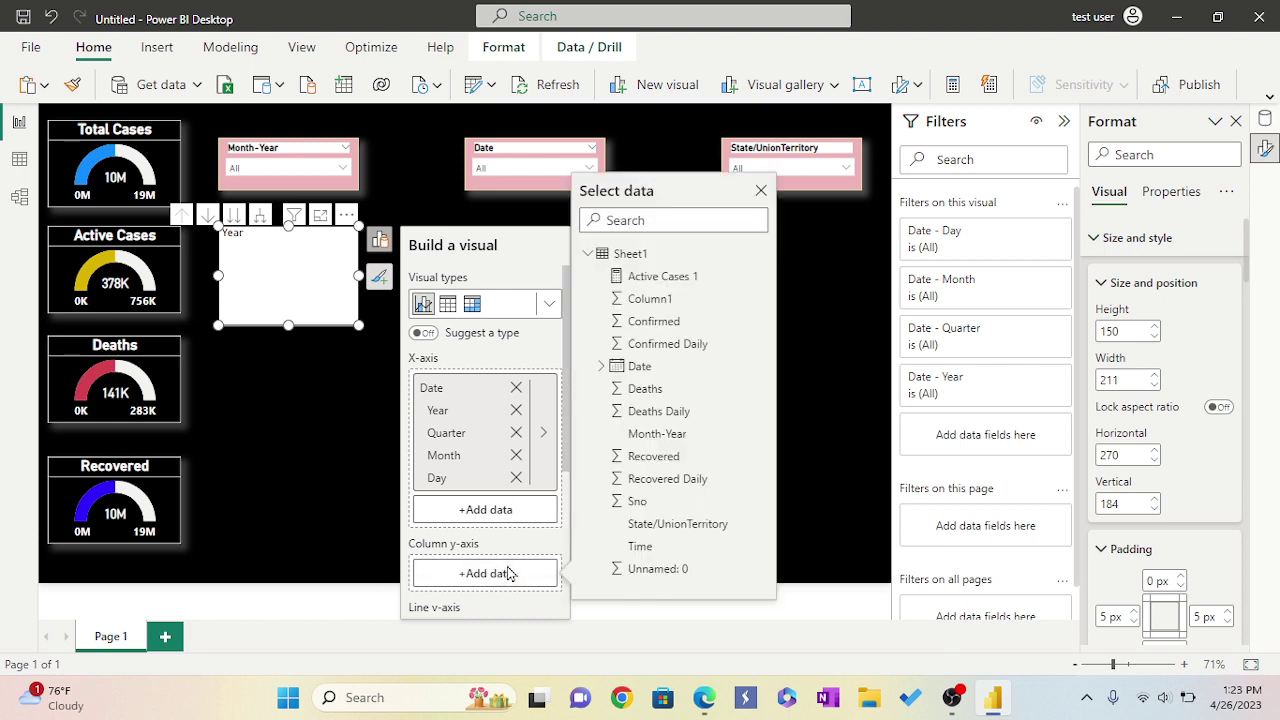
pyautogui.click(654, 391)
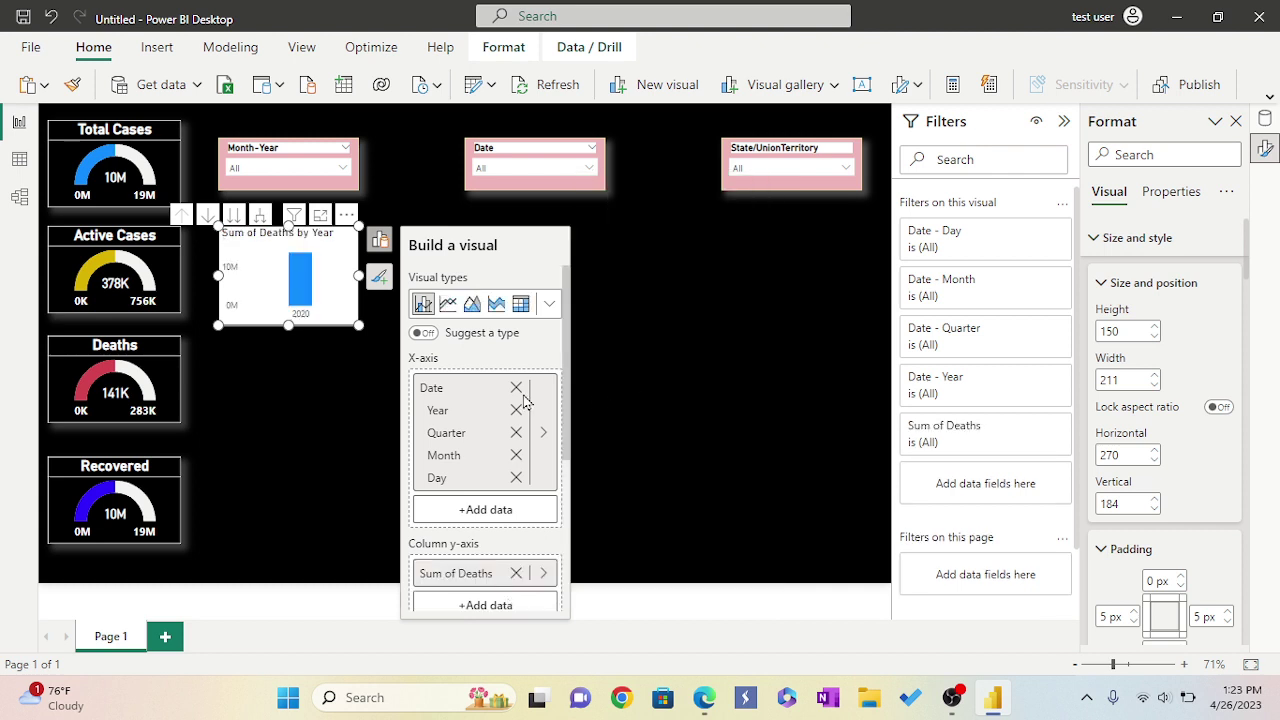
# Add Confirmed Daily and Recovered Daily to the combo chart's line y-axis
pyautogui.scroll(-2, 522, 400)
pyautogui.scroll(-2, 522, 400)
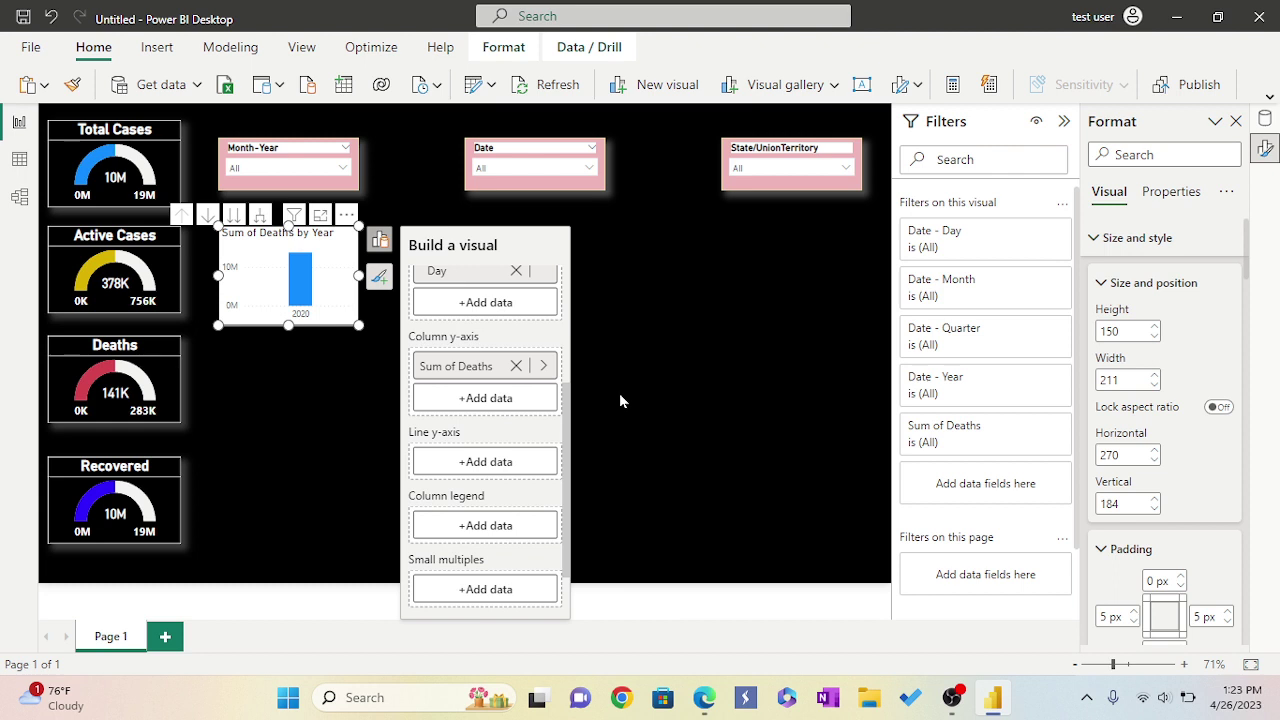
pyautogui.click(527, 465)
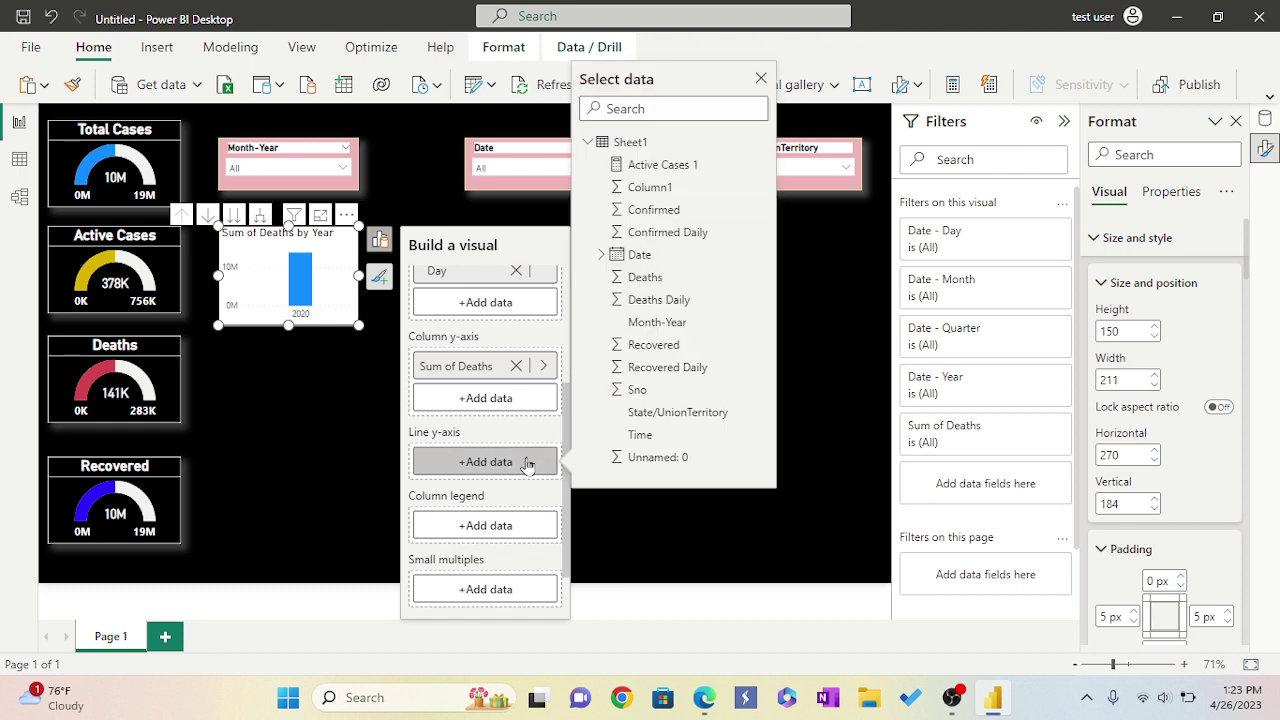
pyautogui.click(670, 232)
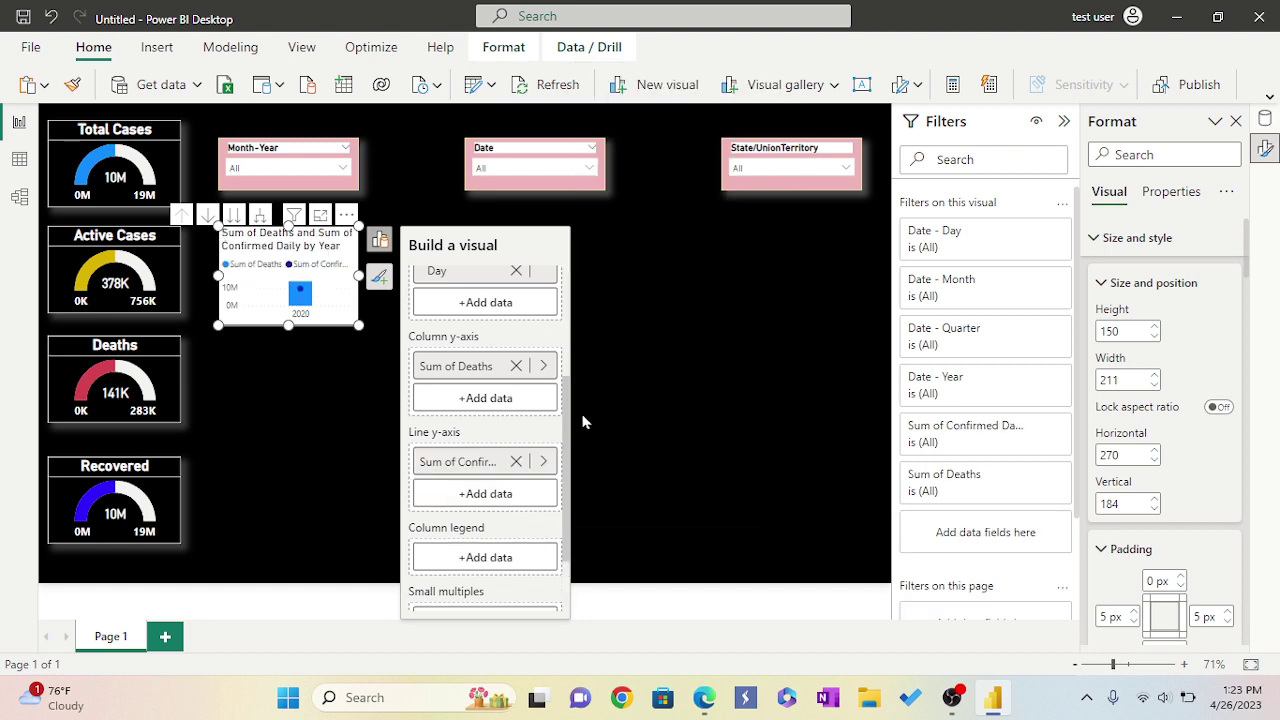
pyautogui.click(486, 494)
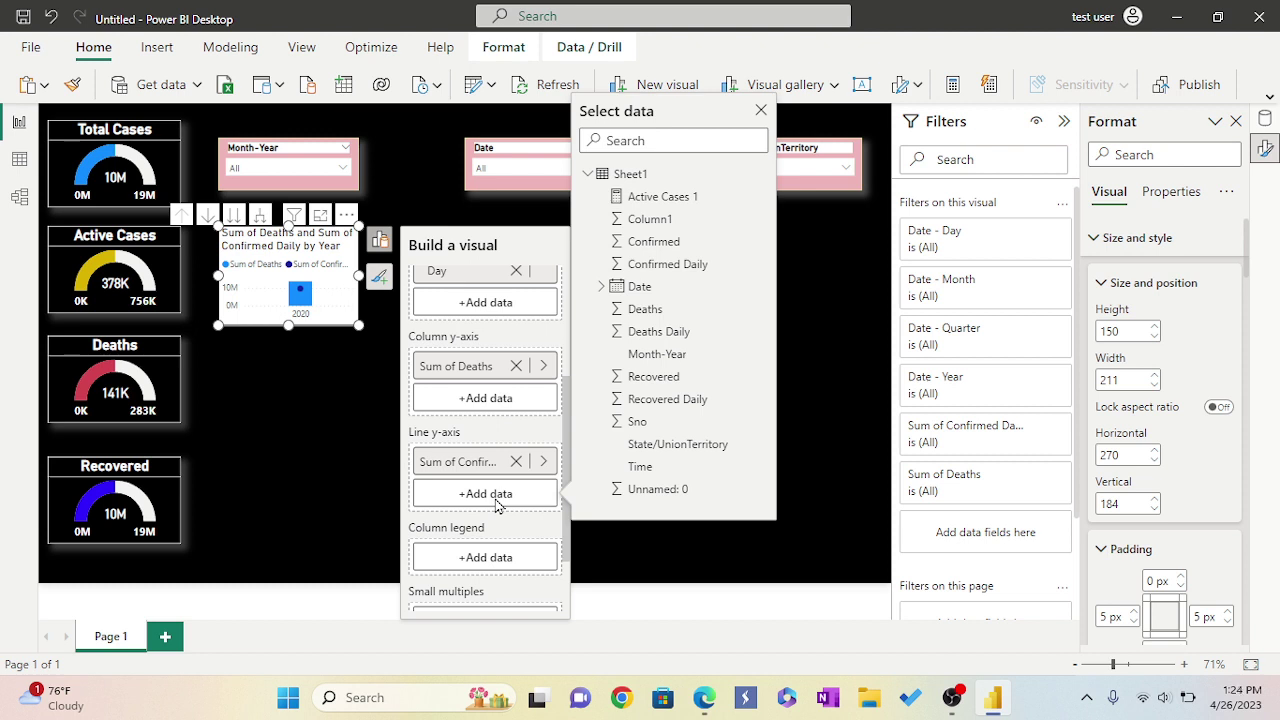
pyautogui.click(645, 399)
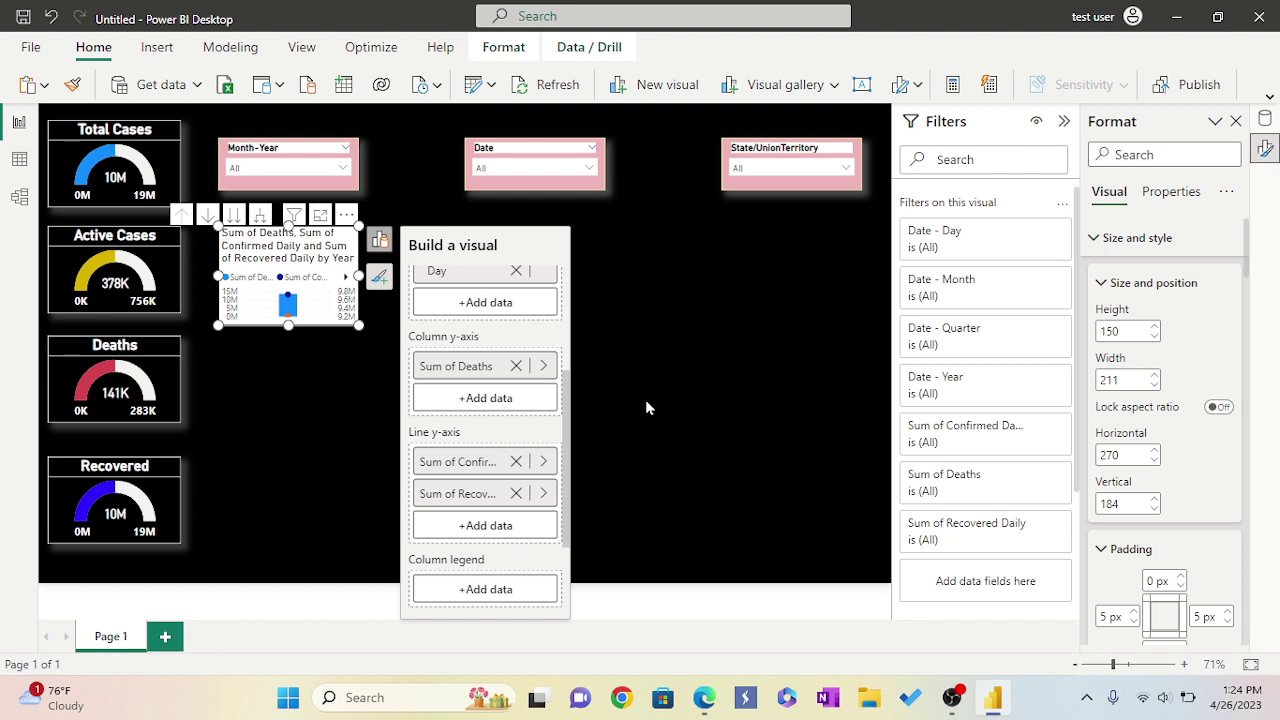
# Expand the combo chart in focus mode, drill its date hierarchy down to month level, and return to the report
pyautogui.click(320, 216)
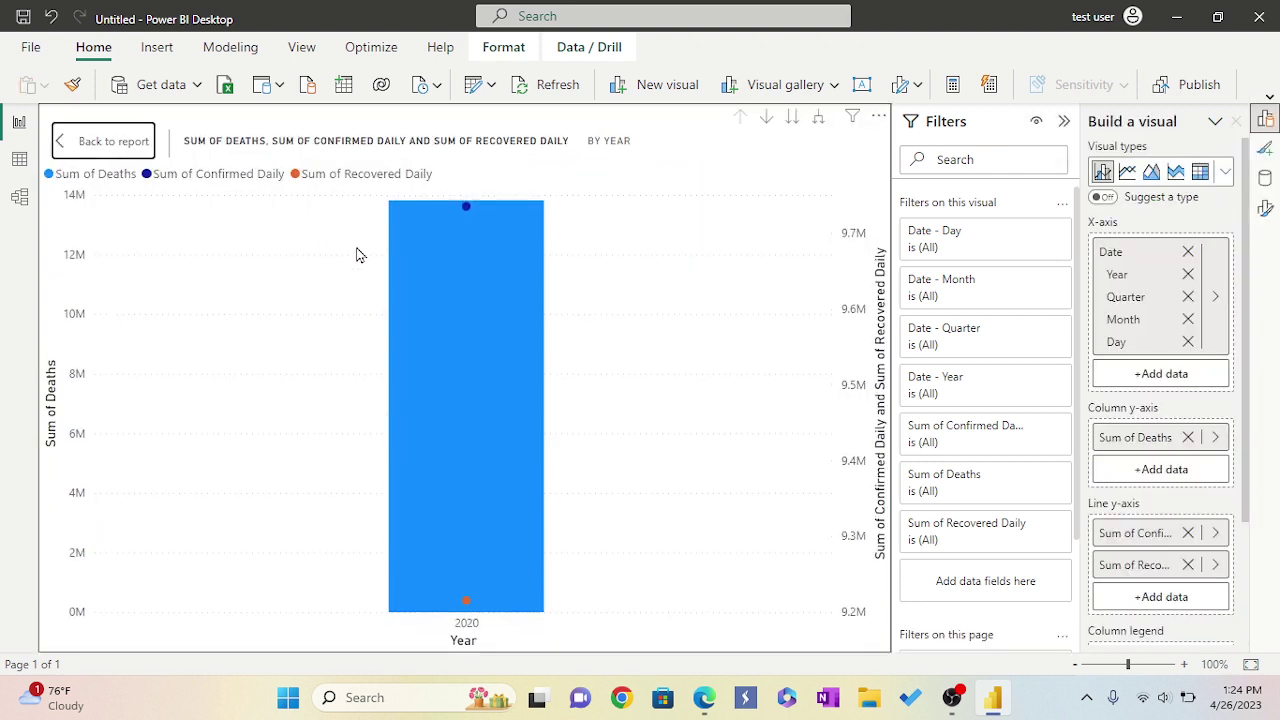
pyautogui.click(791, 118)
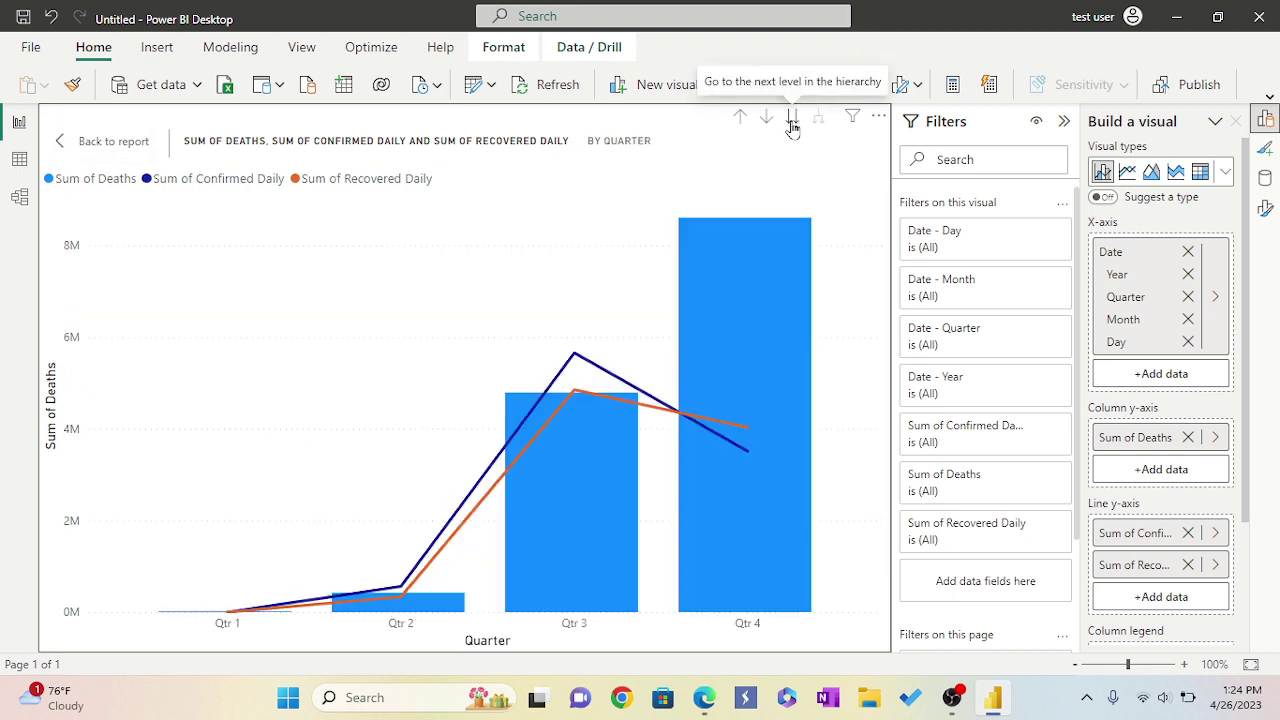
pyautogui.click(791, 118)
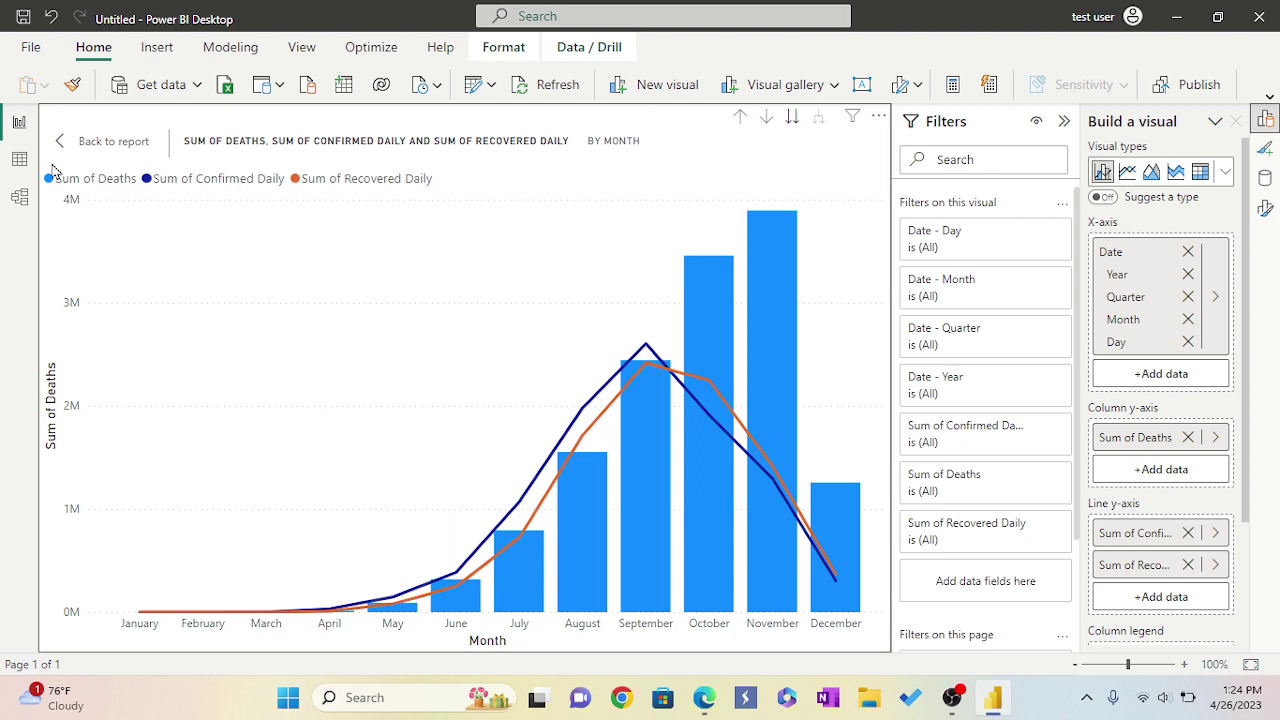
pyautogui.click(115, 142)
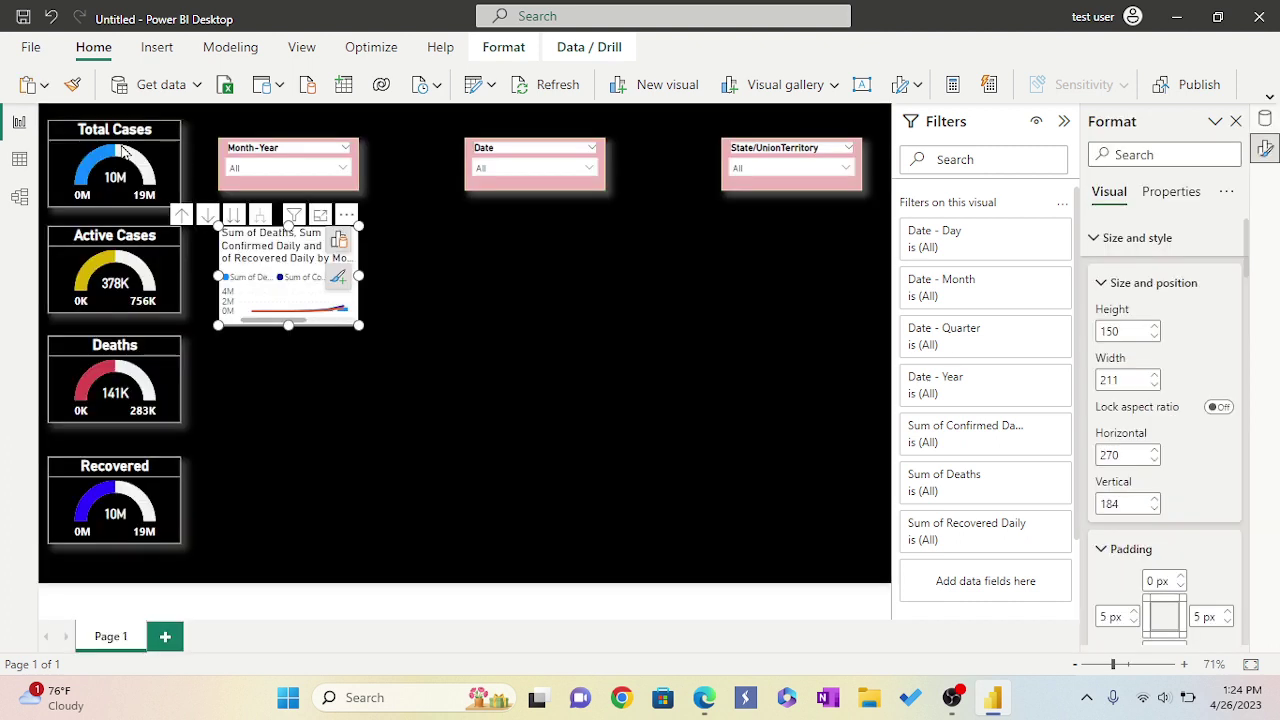
# Enlarge the combo chart to about 977 wide by 258 high and place it below the slicers at about horizontal 258, vertical 171
pyautogui.moveTo(358, 323); pyautogui.dragTo(869, 399)
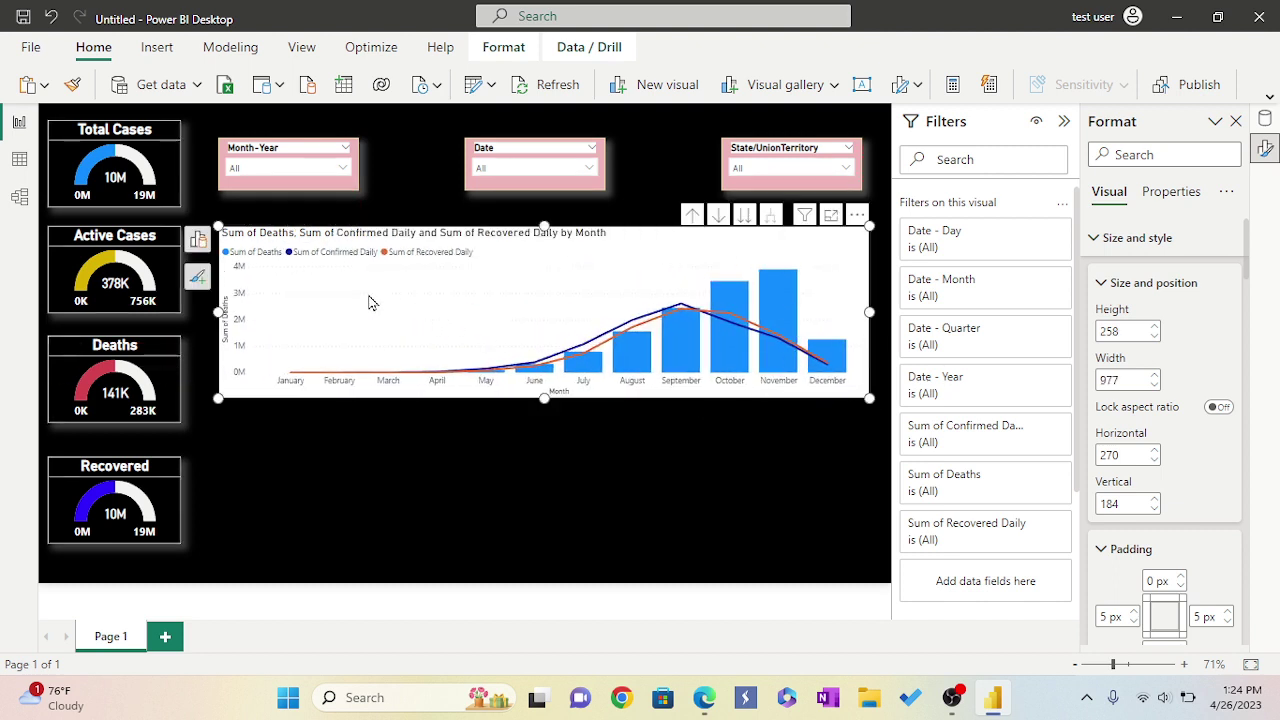
pyautogui.moveTo(369, 302); pyautogui.dragTo(360, 291)
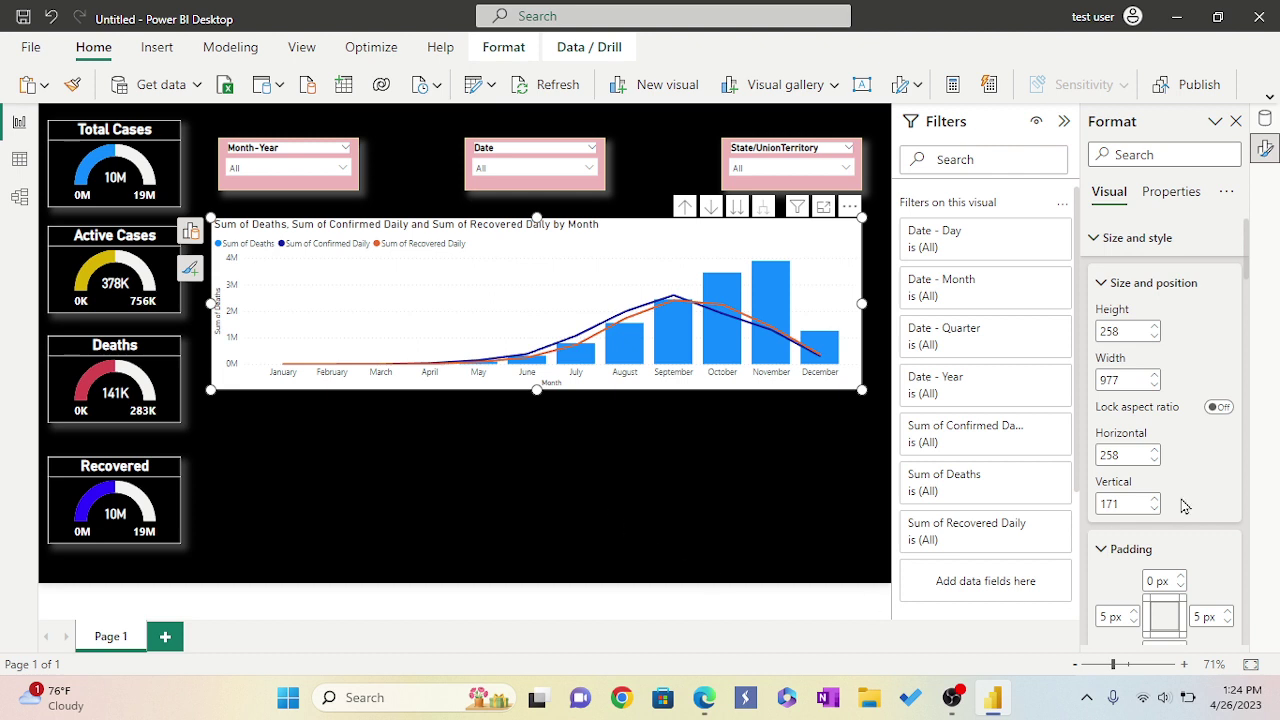
# Set the combo chart's background to the dark grey from the recent colors
pyautogui.scroll(-5, 1171, 433)
pyautogui.scroll(-1, 1171, 433)
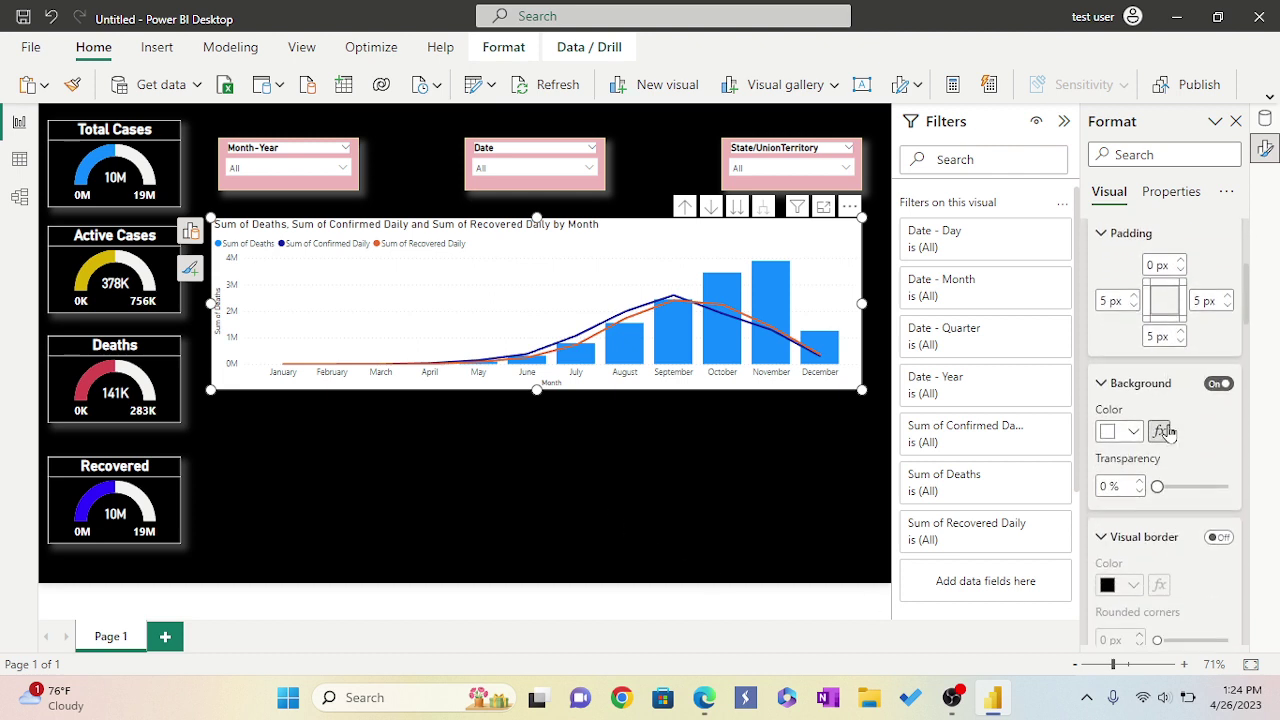
pyautogui.click(1133, 430)
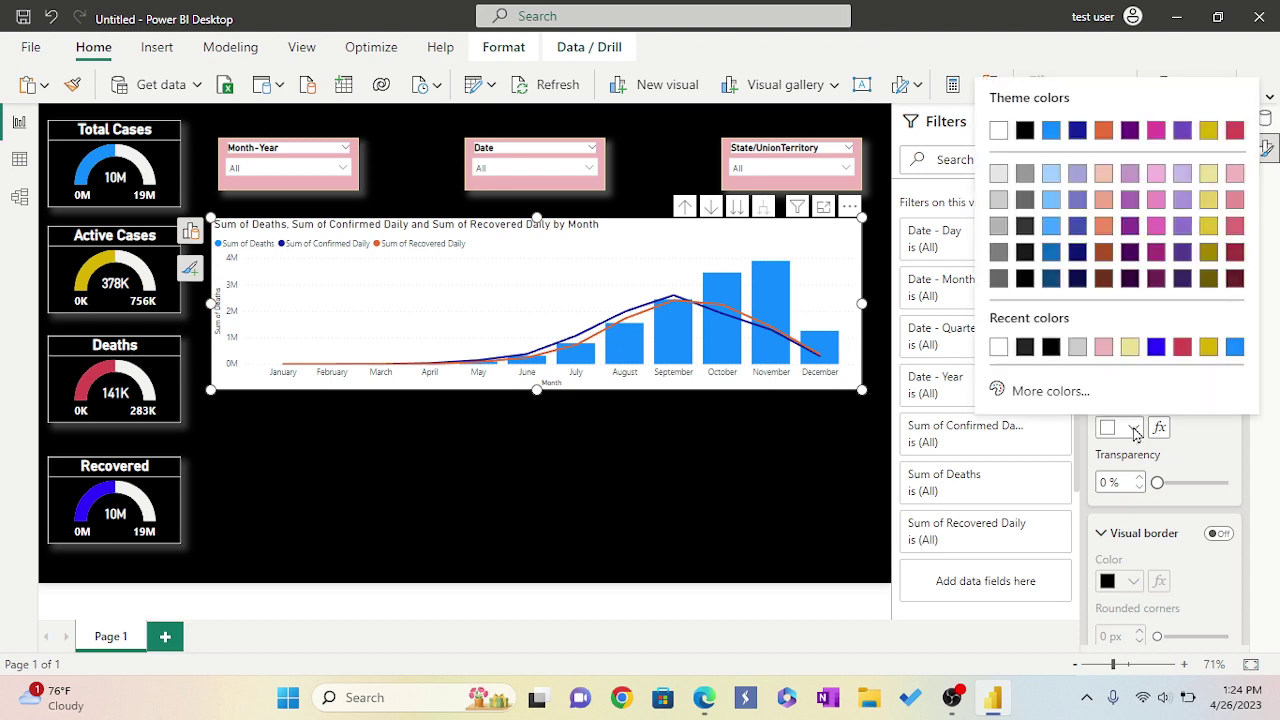
pyautogui.click(1025, 347)
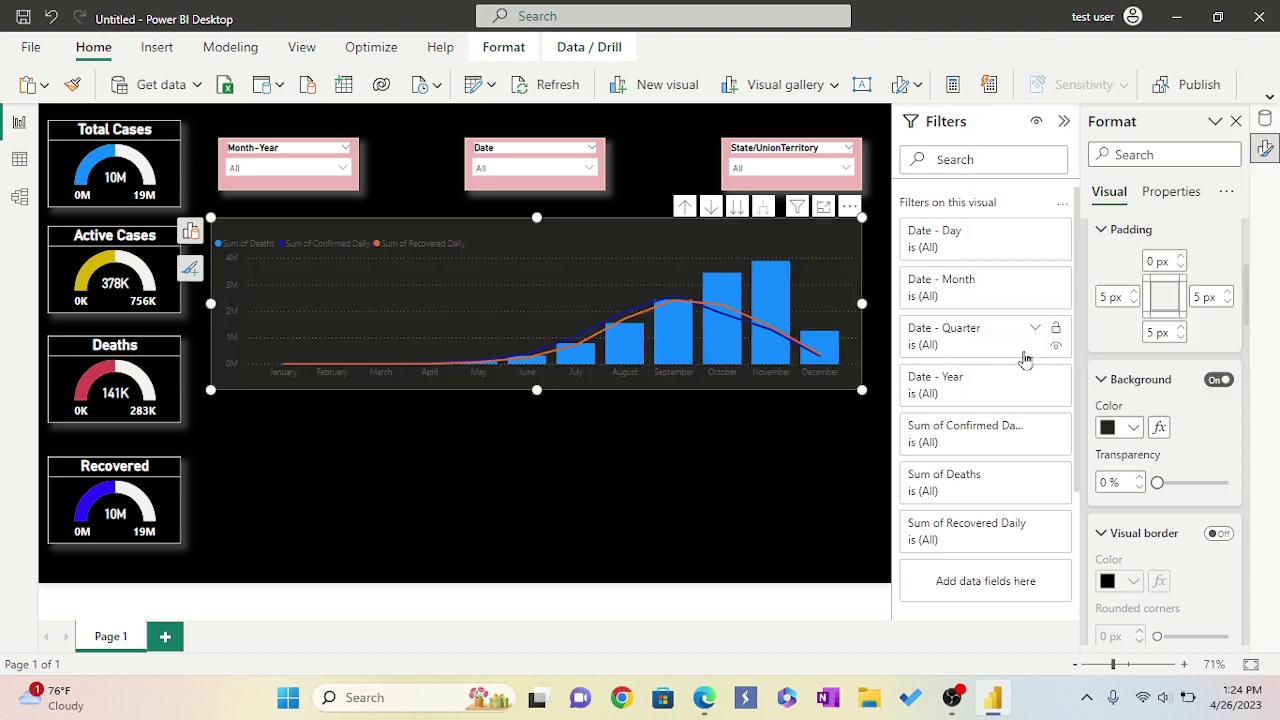
# Turn on the combo chart's visual border and color it white (#ffffff)
pyautogui.scroll(-1, 1146, 455)
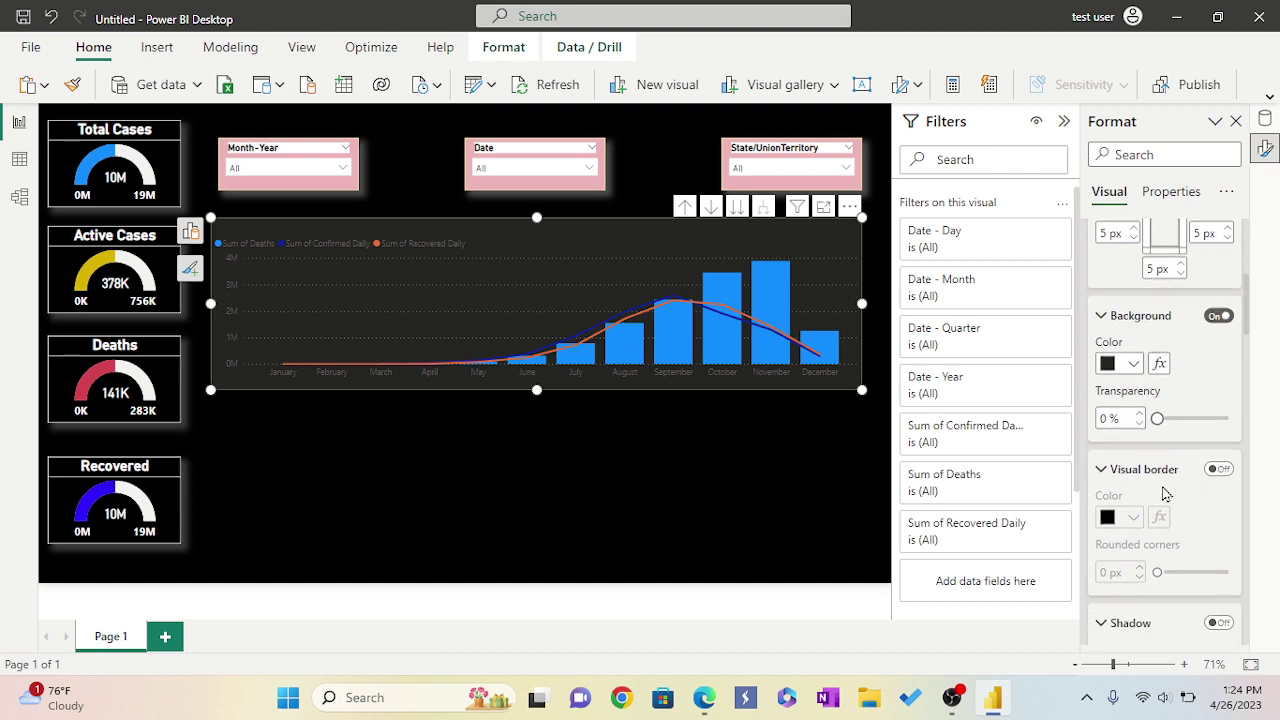
pyautogui.scroll(-1, 1163, 493)
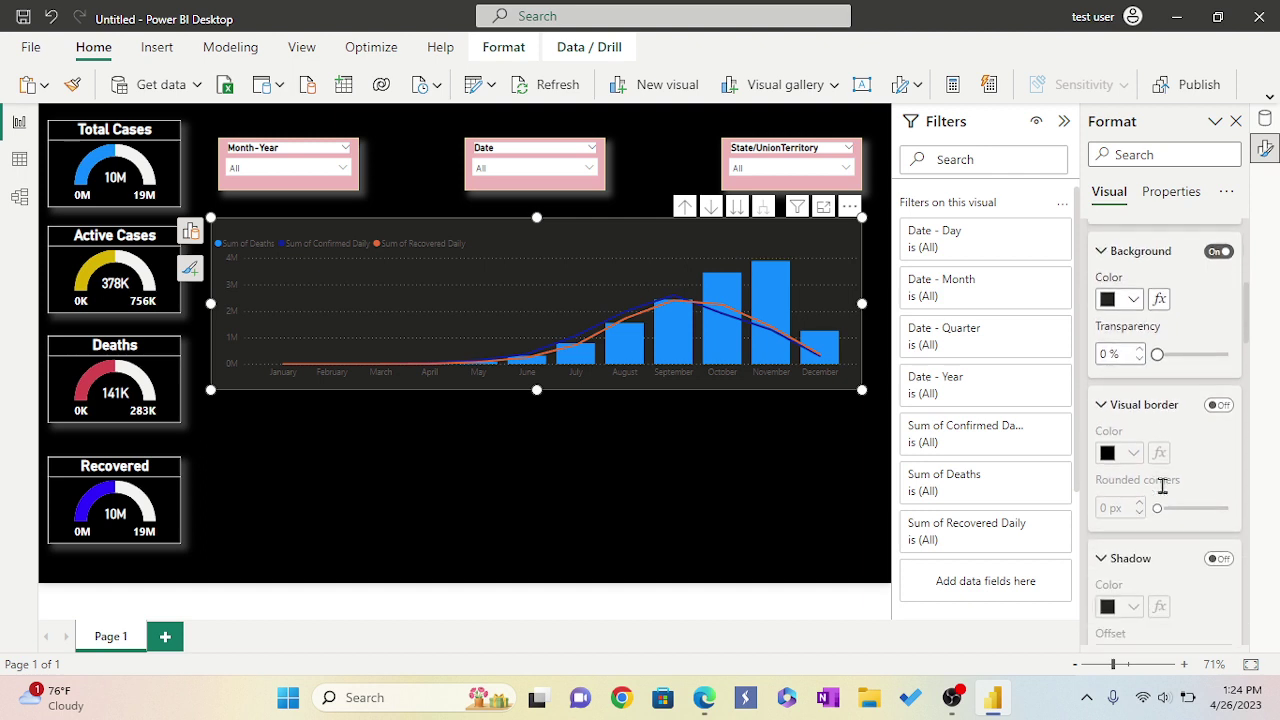
pyautogui.click(1219, 406)
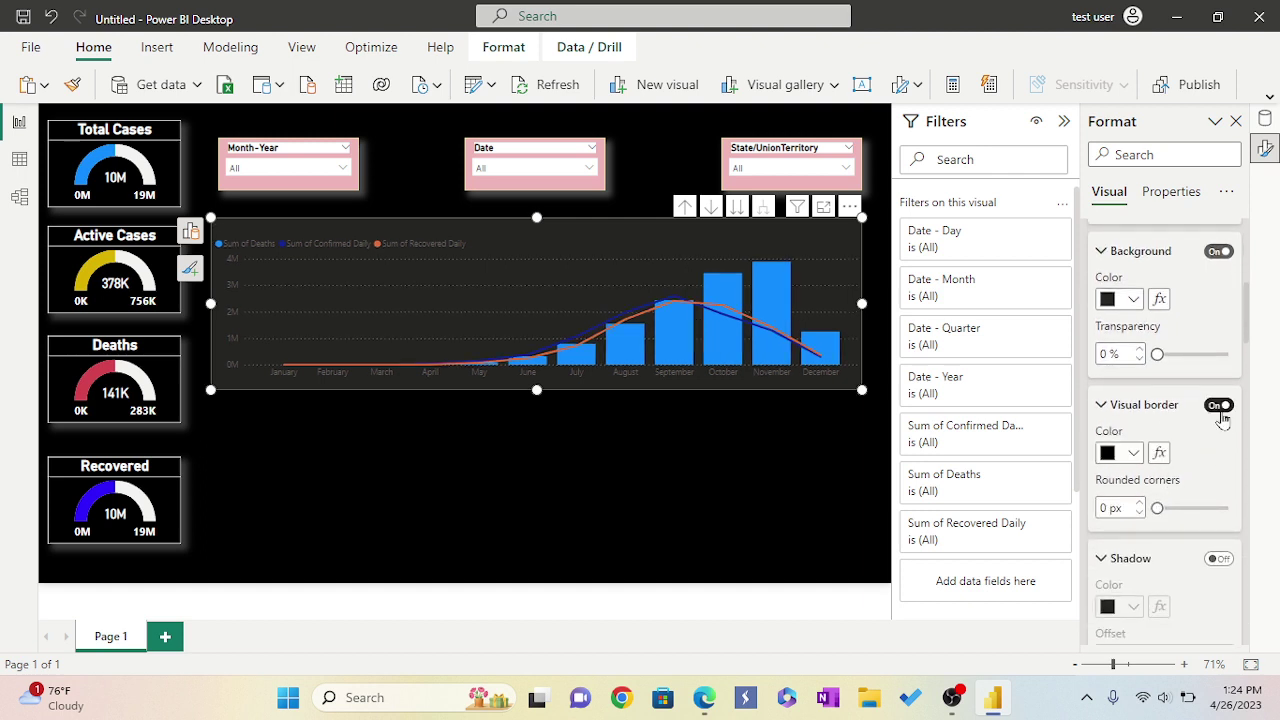
pyautogui.click(1133, 455)
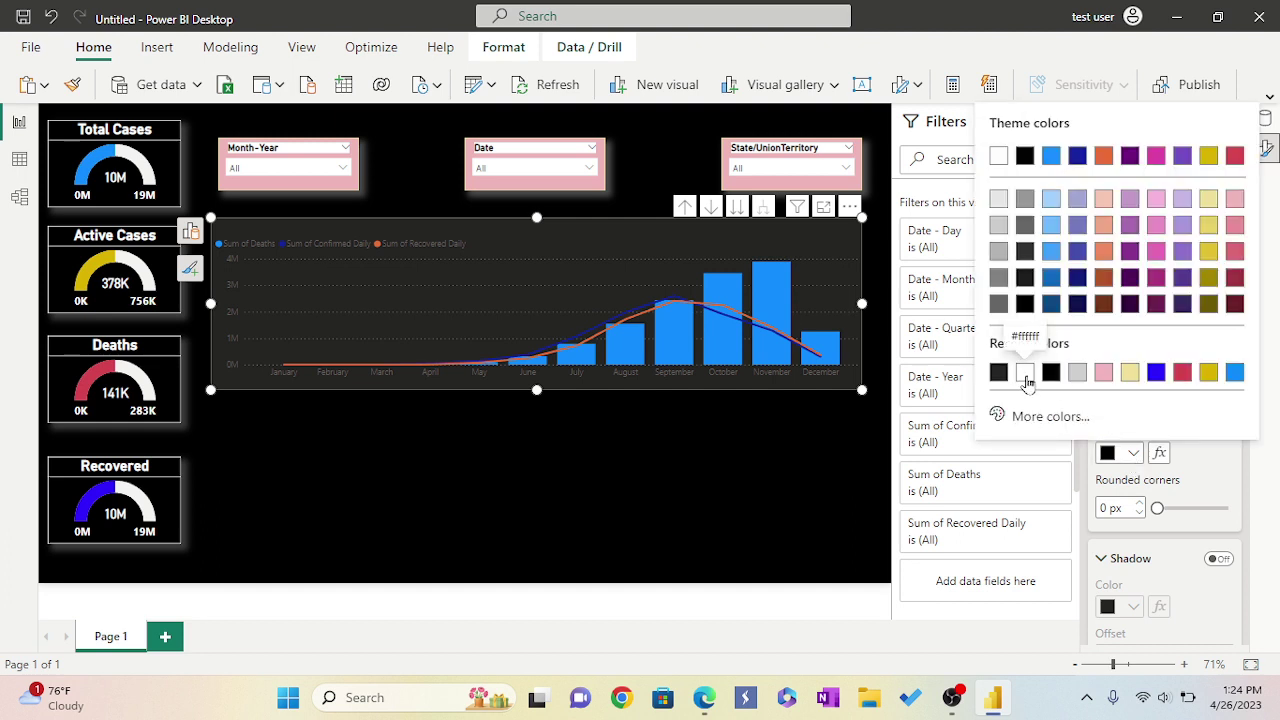
pyautogui.click(1024, 373)
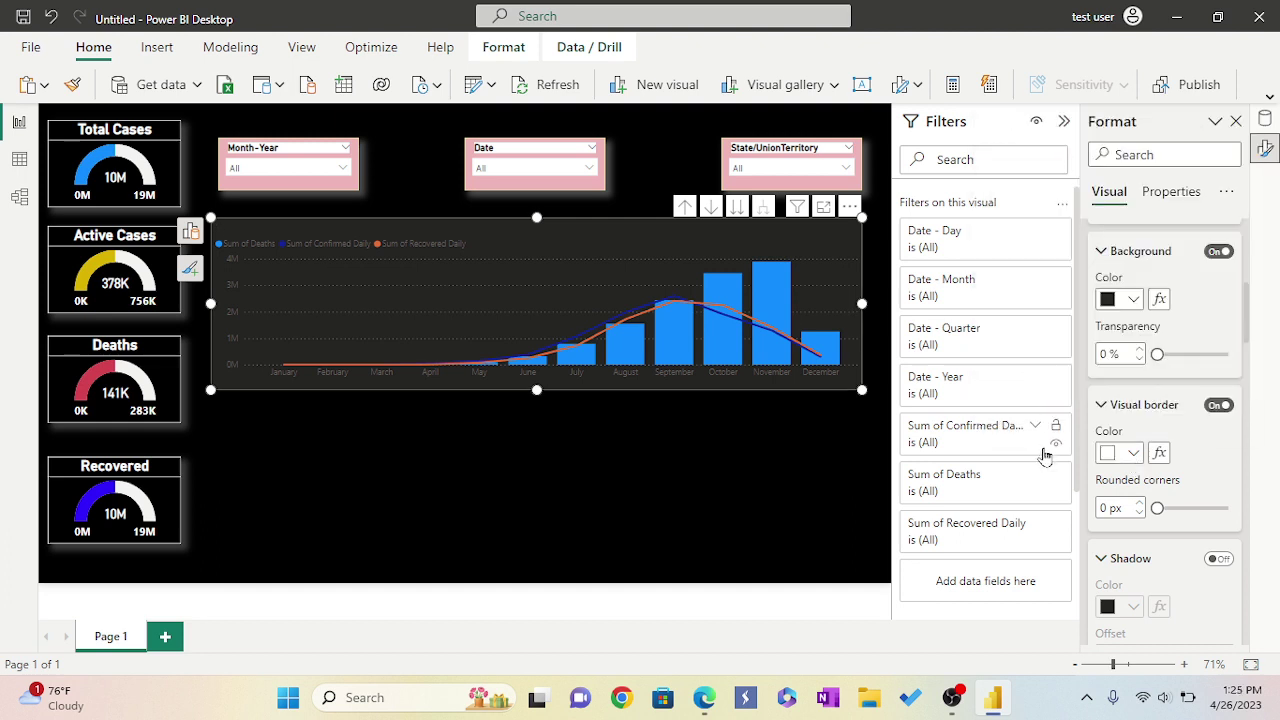
# Turn on the combo chart's shadow and set its color to light grey (#cccccc)
pyautogui.scroll(-4, 1160, 490)
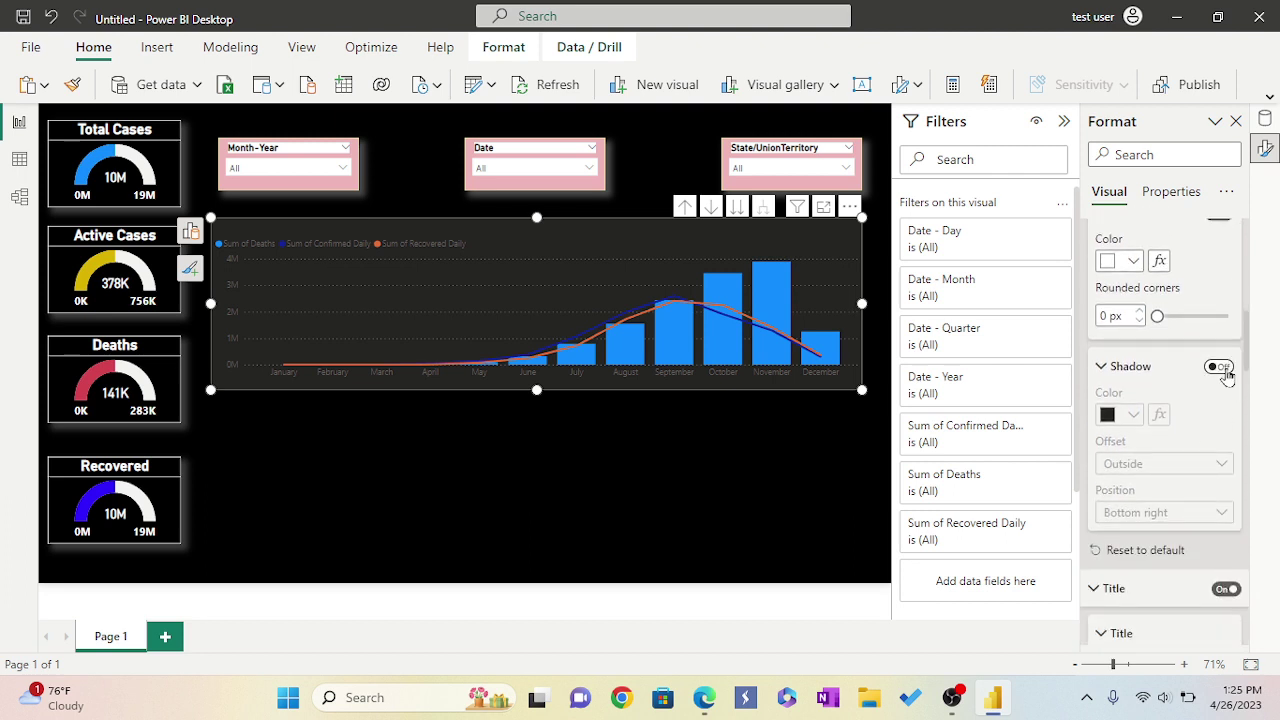
pyautogui.click(1219, 368)
pyautogui.click(1133, 416)
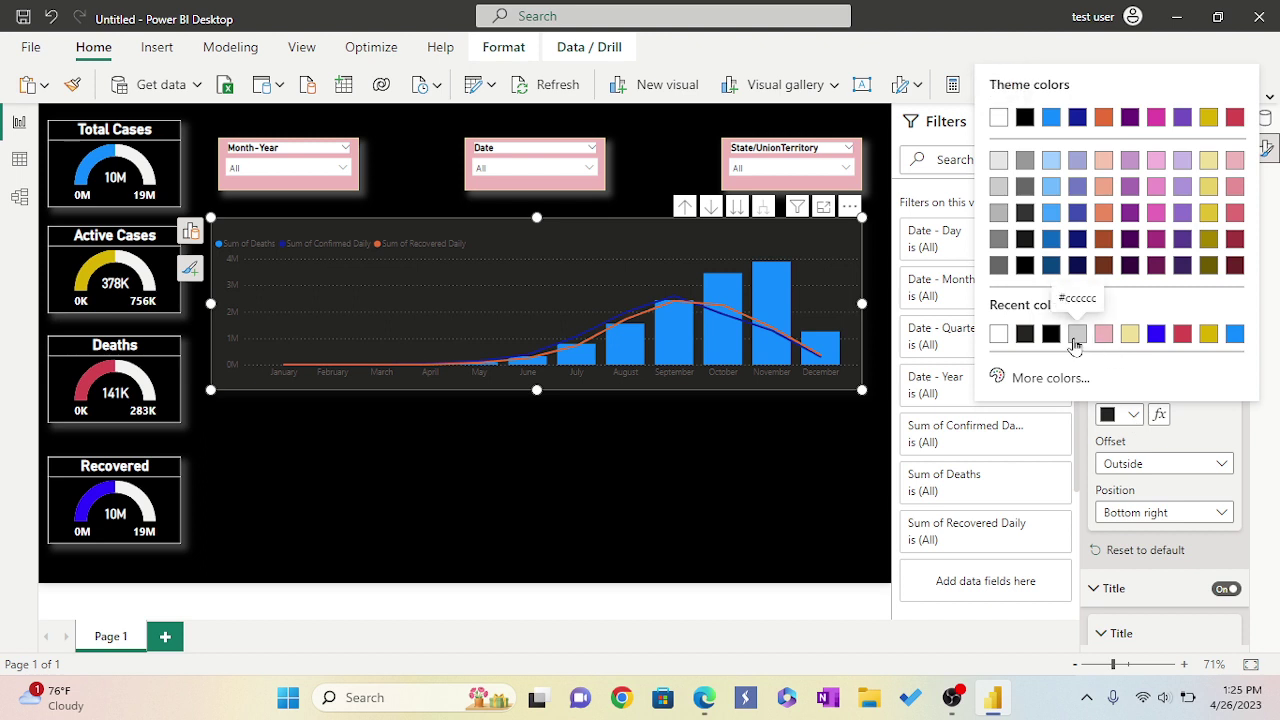
pyautogui.click(1076, 334)
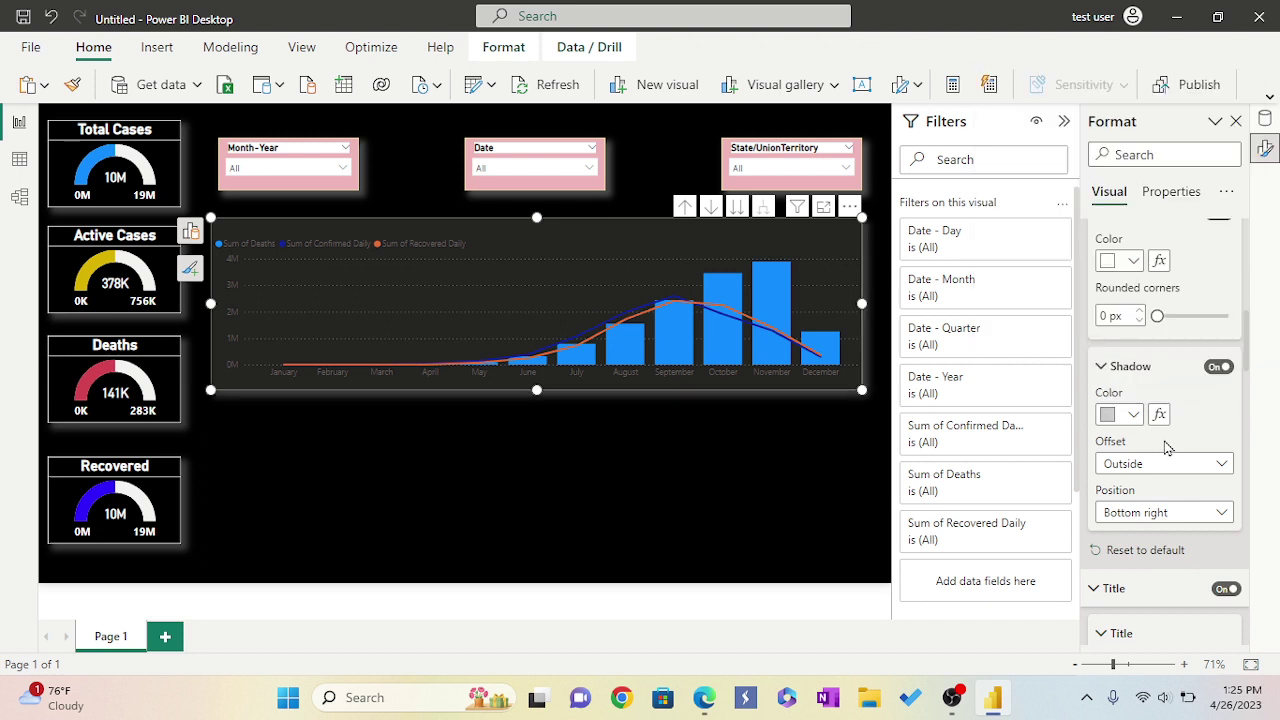
# Replace the combo chart's title text with "Cumulative Confirmed Death - Recovered by Date"
pyautogui.scroll(-1, 1165, 447)
pyautogui.scroll(-3, 1191, 486)
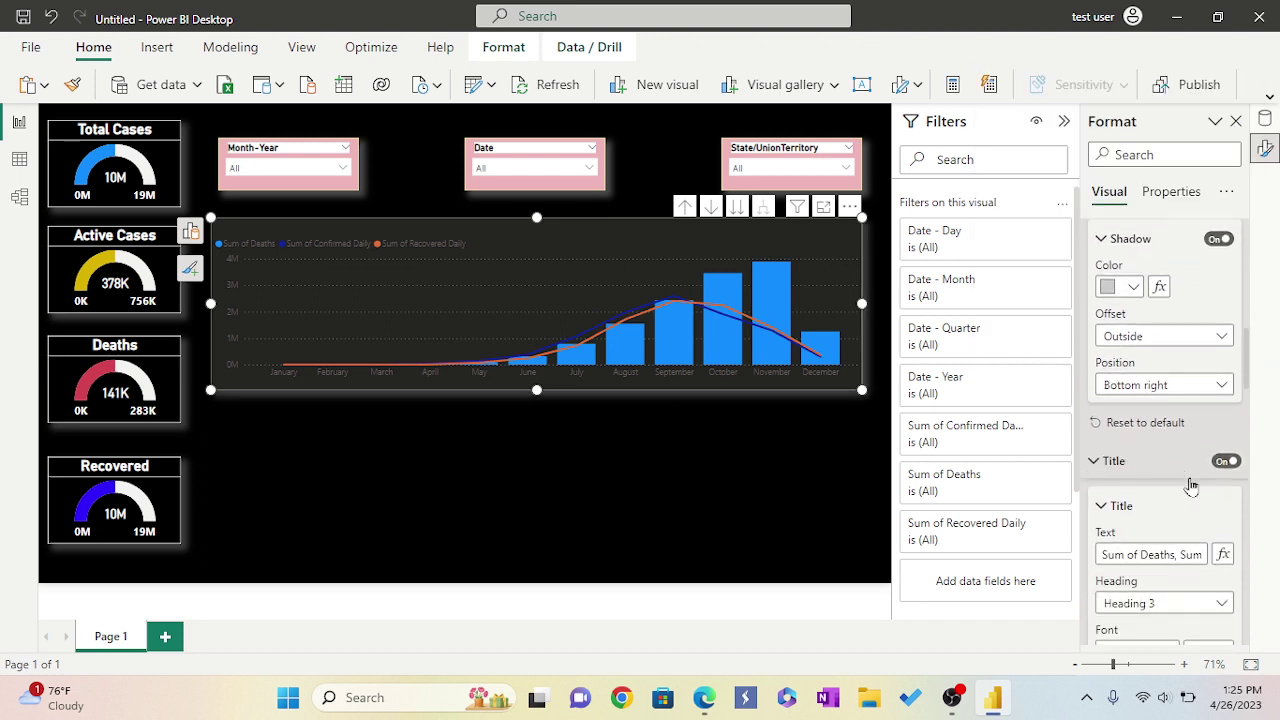
pyautogui.scroll(-2, 1140, 514)
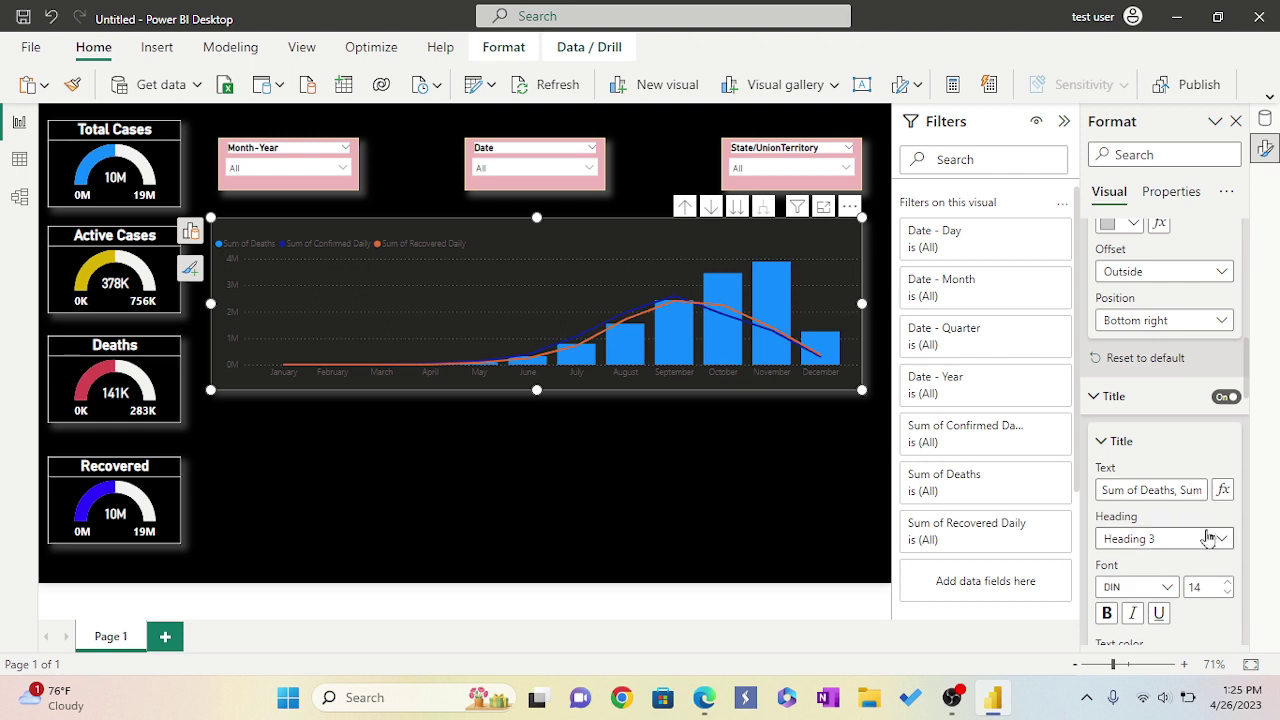
pyautogui.press('Right')
pyautogui.press('Right')
pyautogui.press('Right')
pyautogui.press('Right')
pyautogui.press('Right')
pyautogui.press('Right')
pyautogui.press('Right')
pyautogui.press('Right')
pyautogui.press('Right')
pyautogui.press('Right')
pyautogui.press('Right')
pyautogui.press('Right')
pyautogui.press('Right')
pyautogui.press('Right')
pyautogui.press('Right')
pyautogui.press('Right')
pyautogui.press('Right')
pyautogui.press('Right')
pyautogui.press('Right')
pyautogui.press('Right')
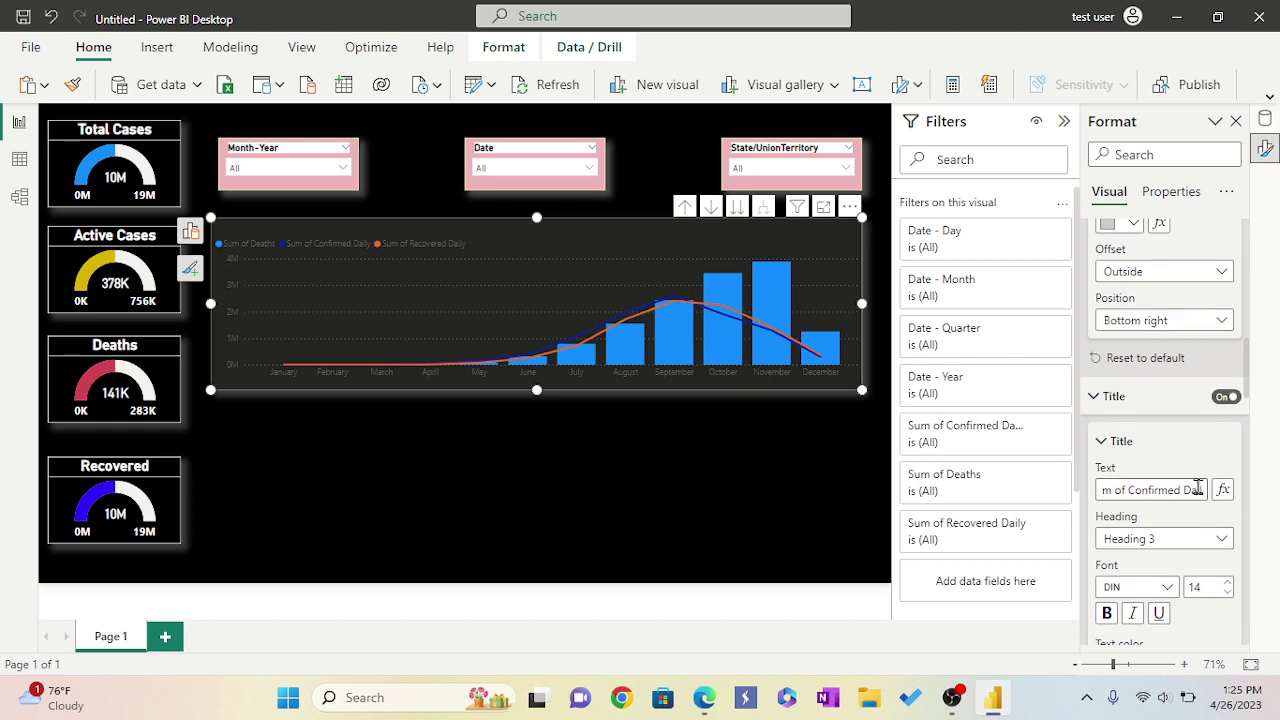
pyautogui.press('Right')
pyautogui.press('Right')
pyautogui.press('Right')
pyautogui.press('Right')
pyautogui.press('Right')
pyautogui.press('Right')
pyautogui.press('Right')
pyautogui.press('Right')
pyautogui.press('Right')
pyautogui.press('Right')
pyautogui.press('Right')
pyautogui.press('Right')
pyautogui.press('Right')
pyautogui.press('Right')
pyautogui.press('Right')
pyautogui.press('Right')
pyautogui.press('Right')
pyautogui.press('Right')
pyautogui.press('Right')
pyautogui.press('Right')
pyautogui.press('Right')
pyautogui.press('Right')
pyautogui.press('Right')
pyautogui.press('Right')
pyautogui.press('Right')
pyautogui.press('Right')
pyautogui.press('Right')
pyautogui.press('Right')
pyautogui.press('Right')
pyautogui.press('Right')
pyautogui.press('Right')
pyautogui.press('Right')
pyautogui.press('Right')
pyautogui.press('Right')
pyautogui.press('Right')
pyautogui.press('Right')
pyautogui.hotkey('ctrl', 'a')
pyautogui.write('th')
pyautogui.press('BackSpace')
pyautogui.press('BackSpace')
pyautogui.write('C')
pyautogui.write('umu')
pyautogui.write('lativ')
pyautogui.write('e ')
pyautogui.write('Conf')
pyautogui.write('irmed')
pyautogui.write(' Deat')
pyautogui.write('h')
pyautogui.write(' -')
pyautogui.write(' R')
pyautogui.write('ec')
pyautogui.write('ov')
pyautogui.write('ered')
pyautogui.write(' by')
pyautogui.write(' Date')
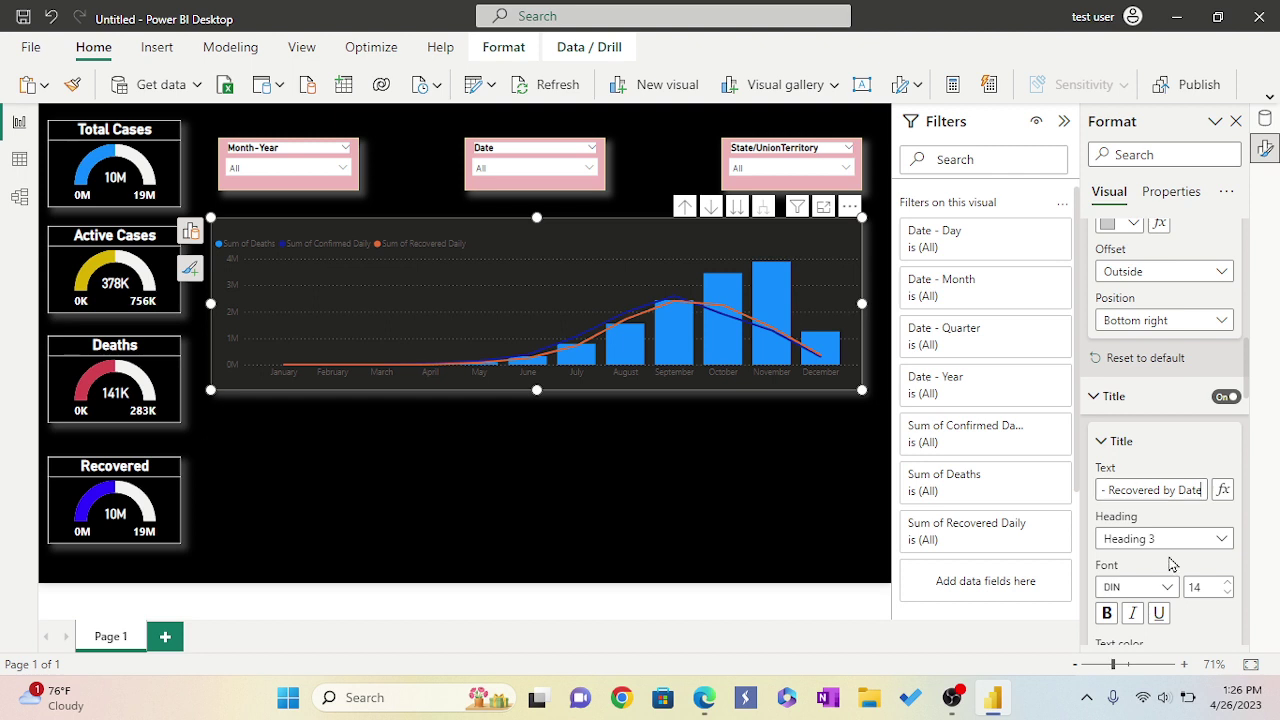
# Make the combo chart's title bold and set its text color to white
pyautogui.scroll(-1, 1172, 548)
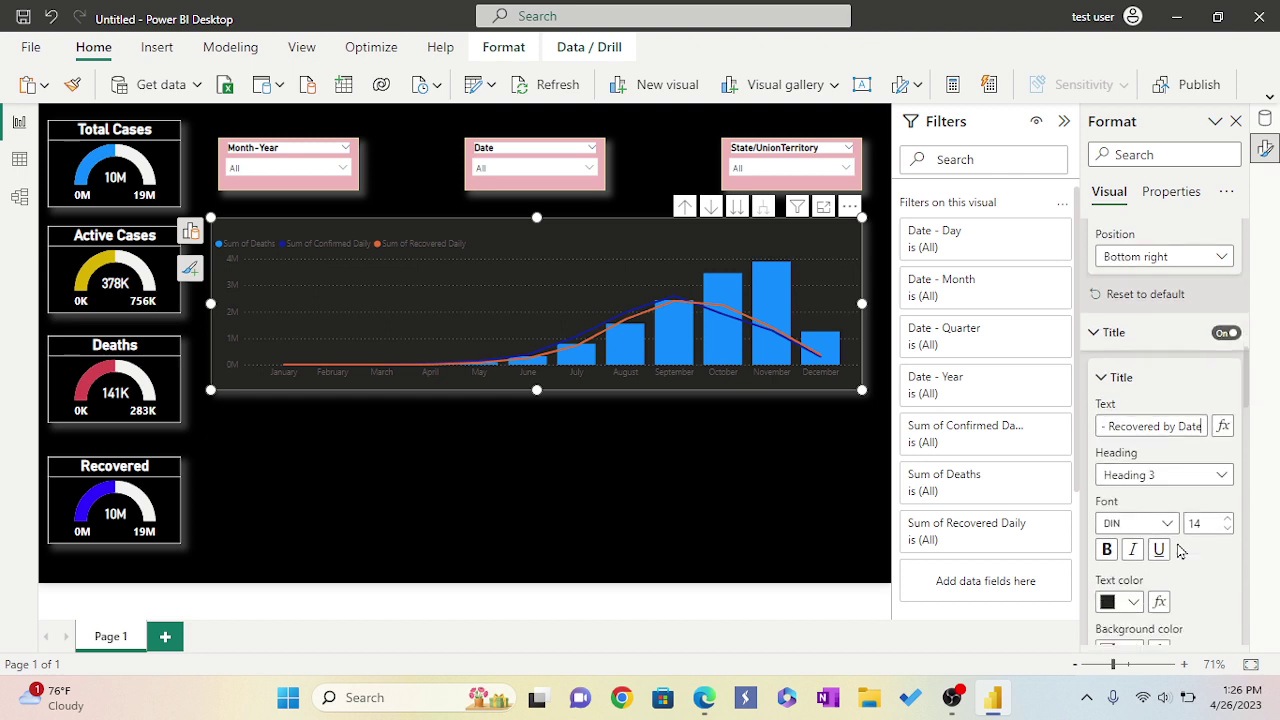
pyautogui.click(1107, 550)
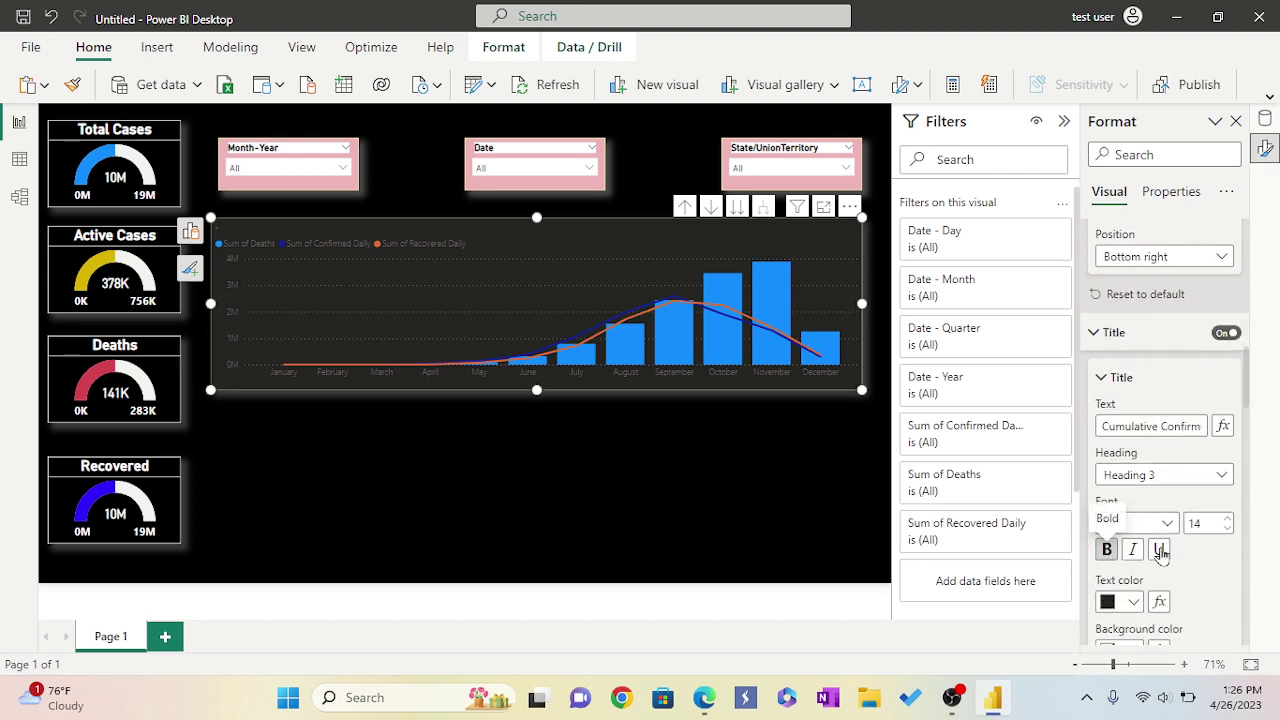
pyautogui.scroll(-2, 1185, 552)
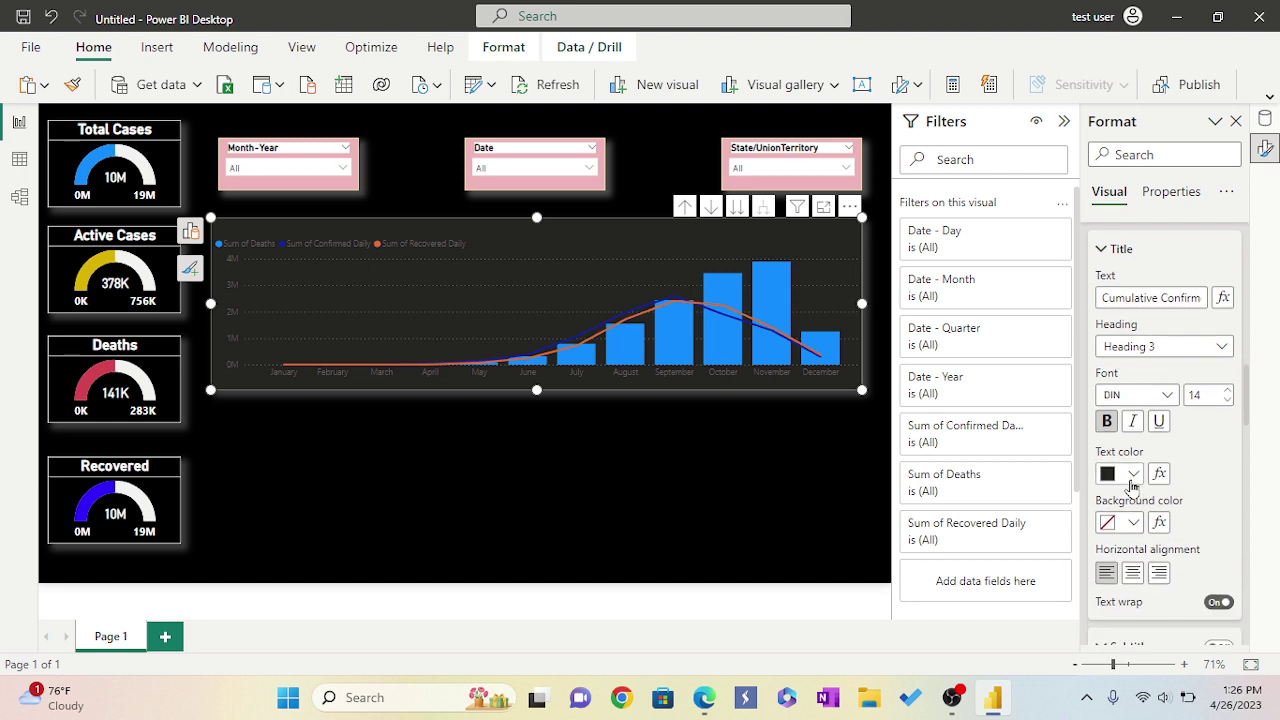
pyautogui.click(1135, 477)
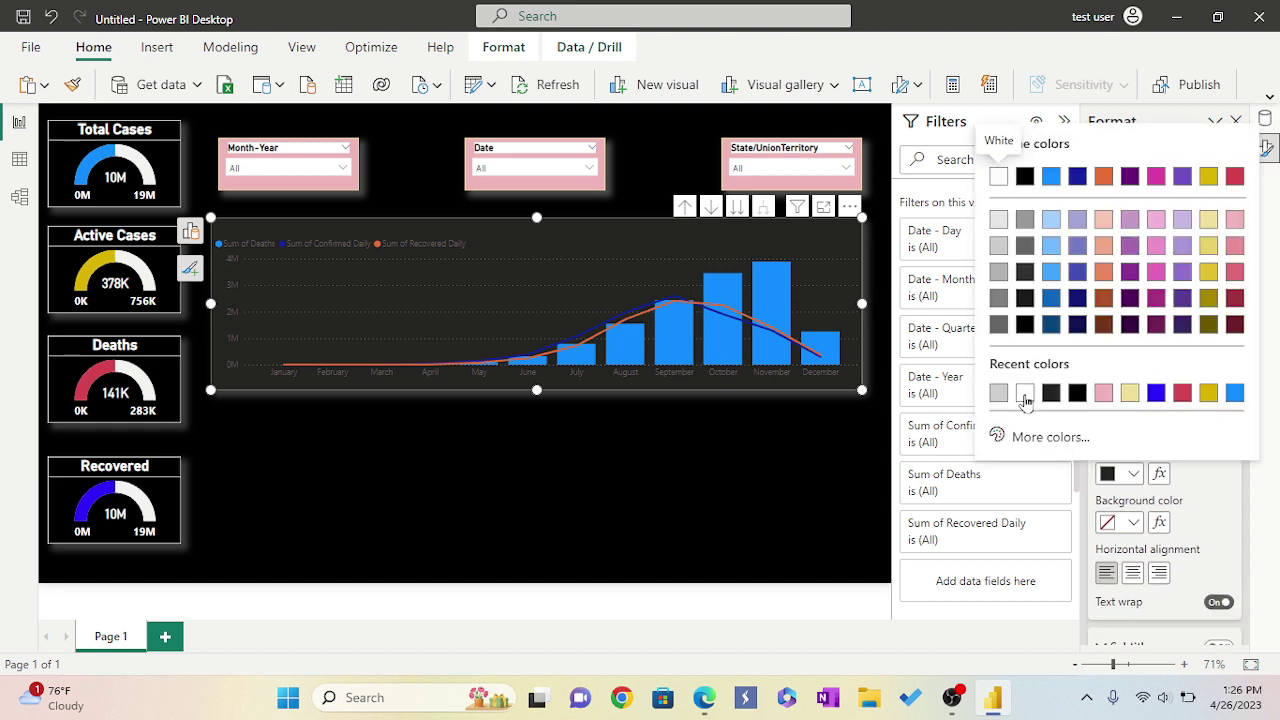
pyautogui.click(1027, 400)
pyautogui.scroll(-1, 1135, 530)
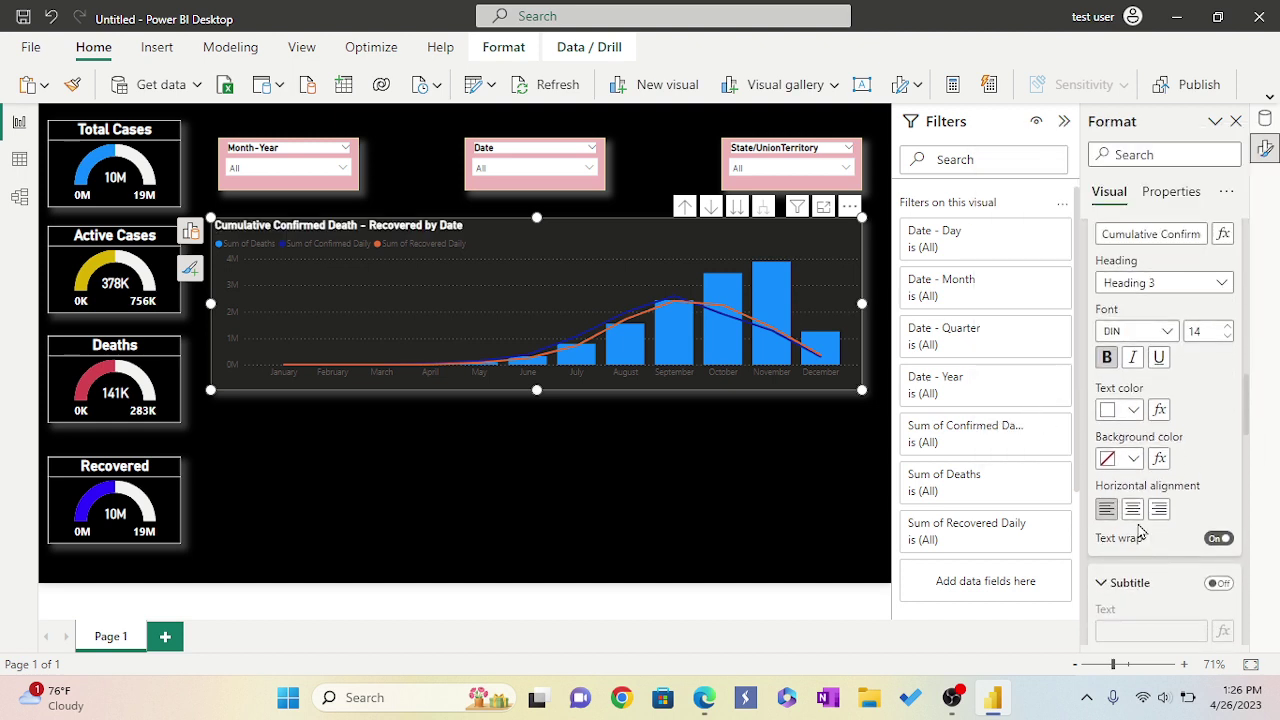
# Center the combo chart's title and turn on the chart's subtitle
pyautogui.click(1132, 510)
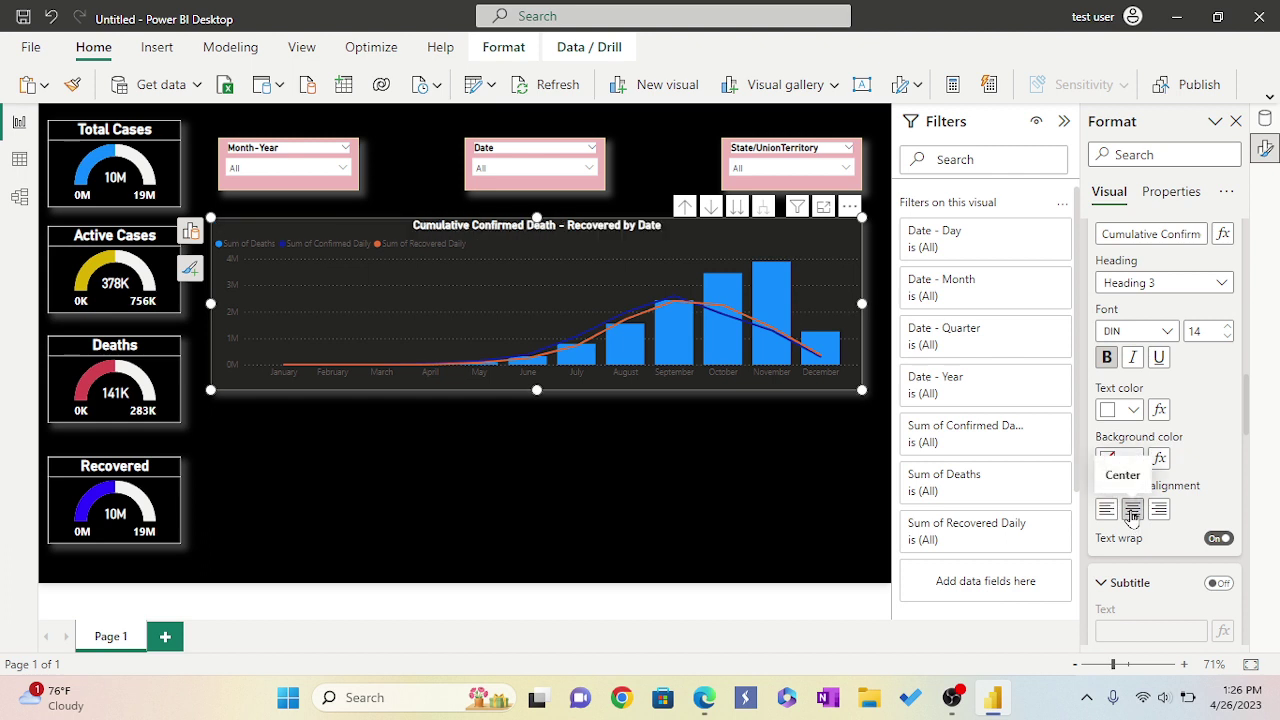
pyautogui.scroll(-2, 1132, 512)
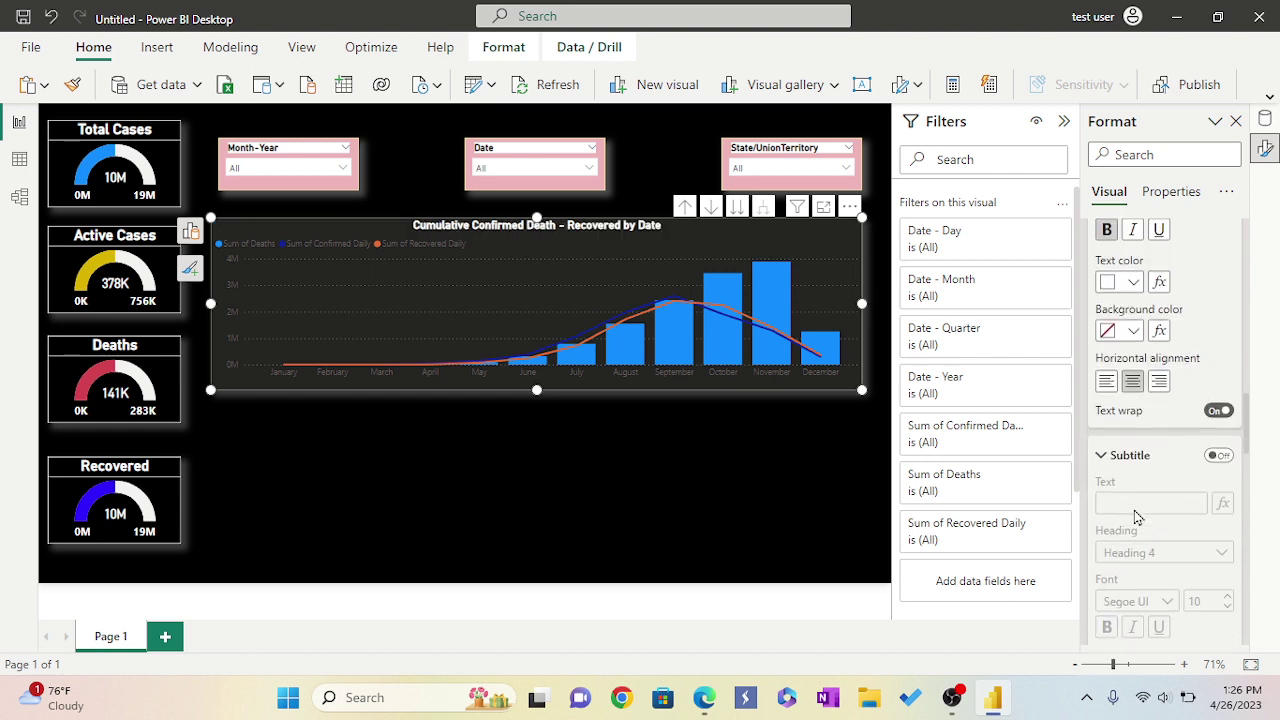
pyautogui.click(1217, 456)
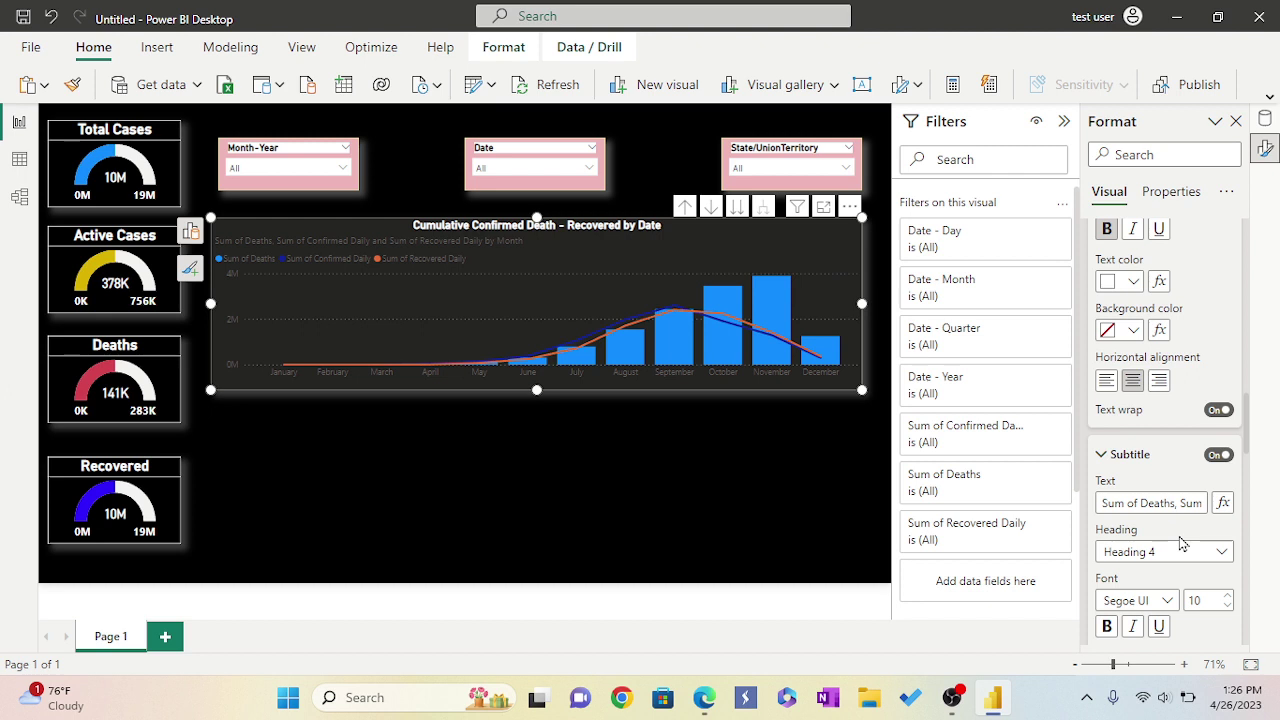
# Make the combo chart's subtitle bold and set its text color to white
pyautogui.scroll(-2, 1180, 543)
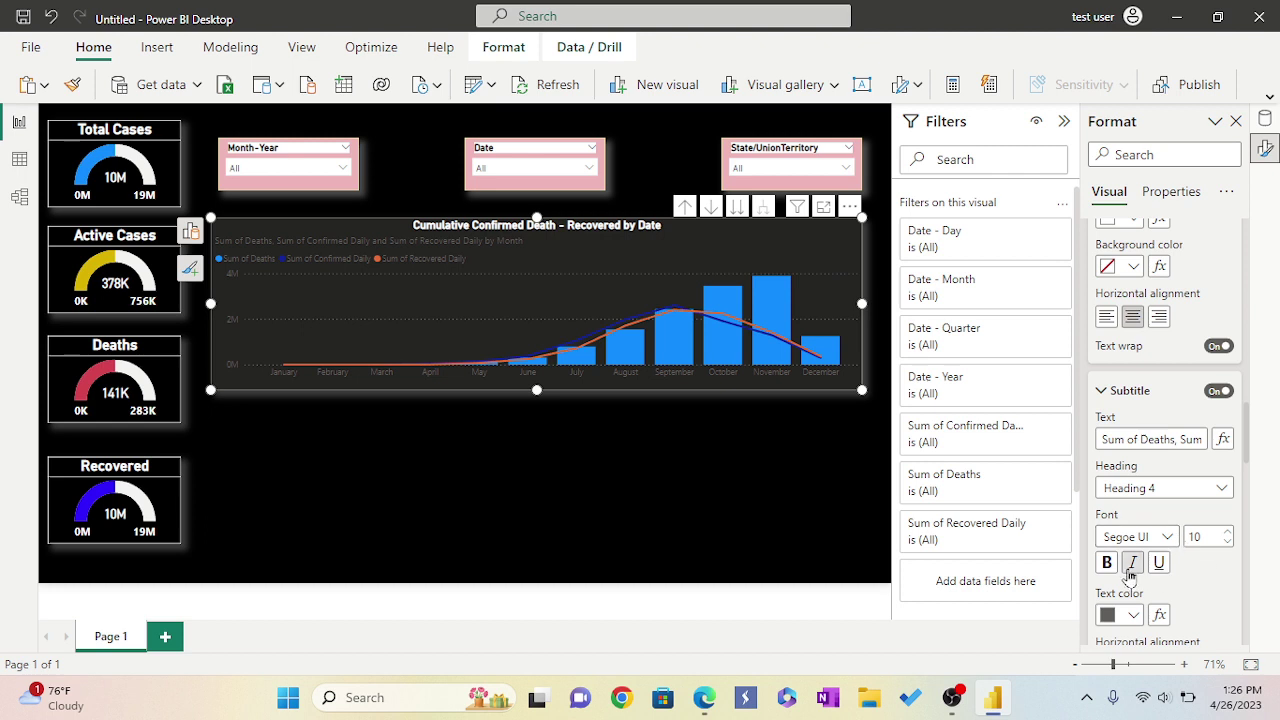
pyautogui.click(1107, 562)
pyautogui.scroll(-2, 1189, 592)
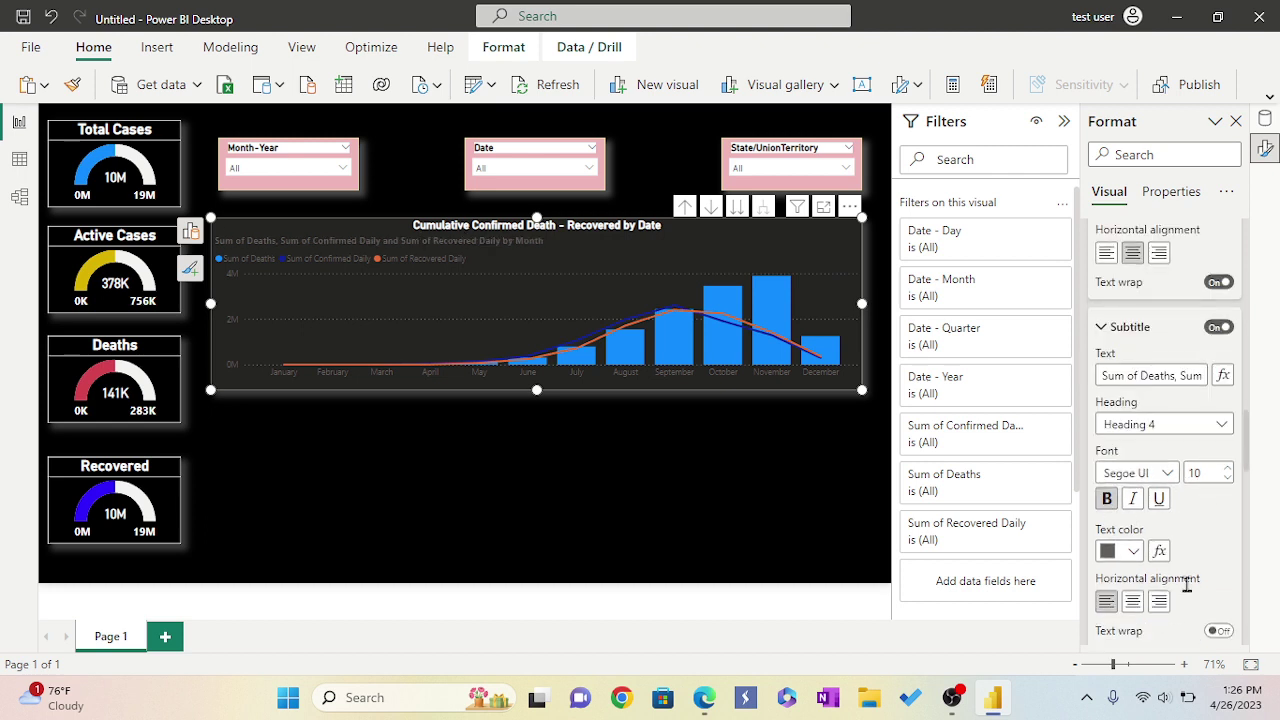
pyautogui.click(1132, 552)
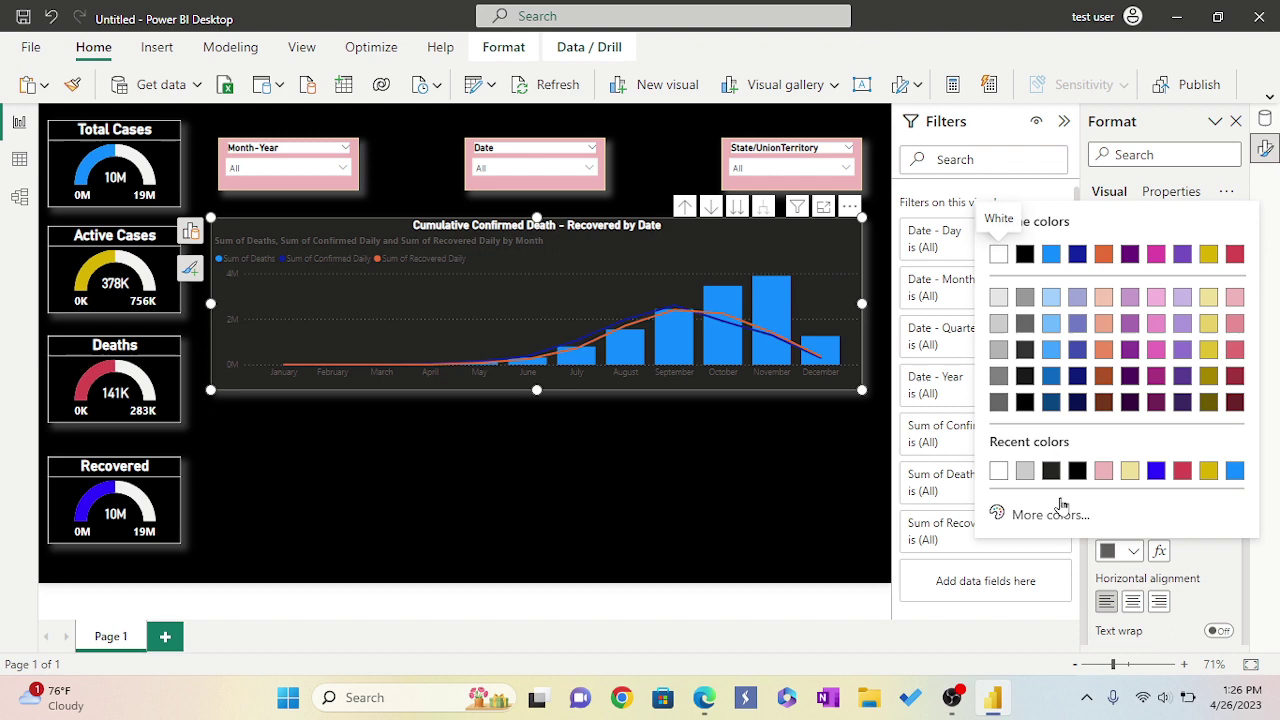
pyautogui.click(998, 471)
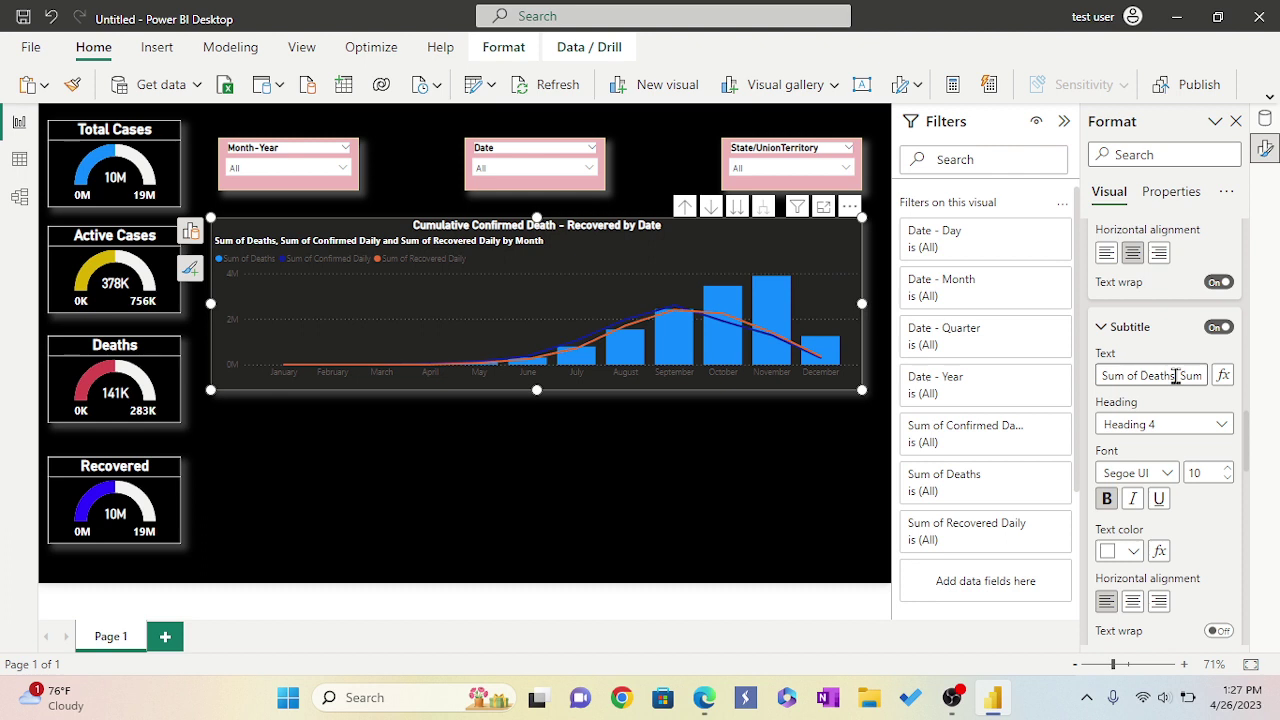
# Delete the entire default text of the combo chart's subtitle, leaving it blank
pyautogui.click(1176, 375)
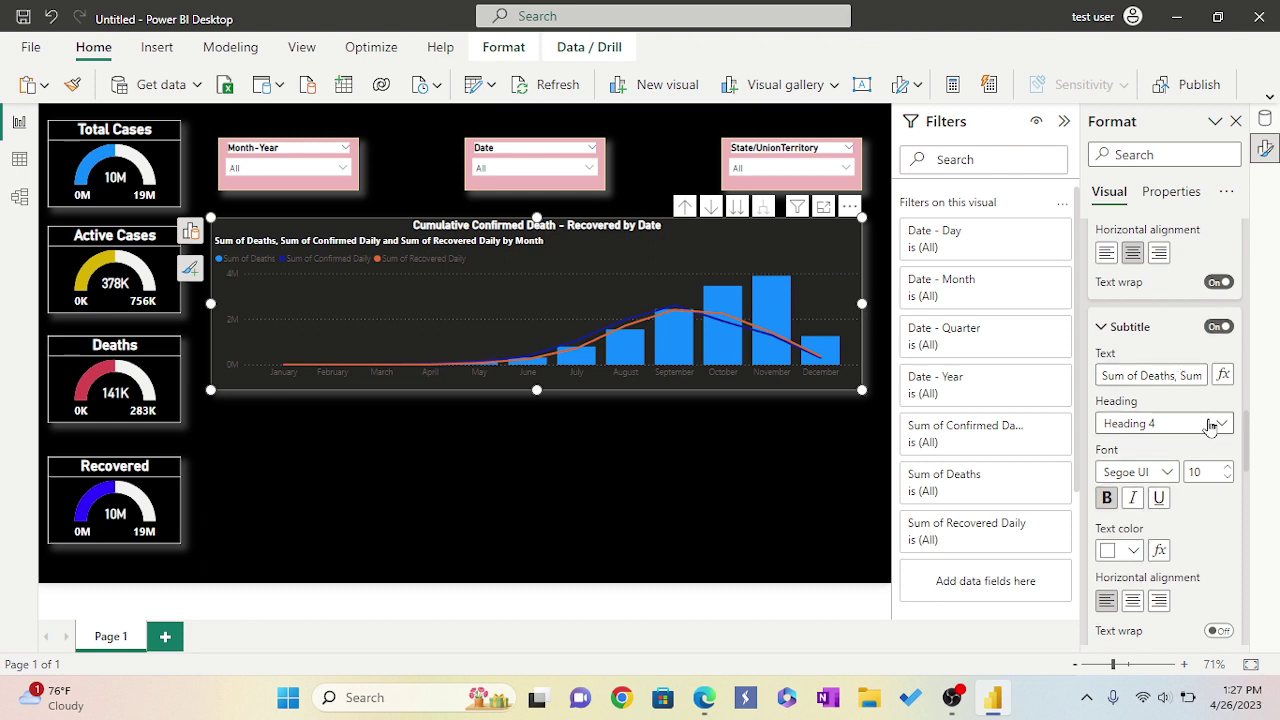
pyautogui.press('BackSpace')
pyautogui.press('BackSpace')
pyautogui.press('BackSpace')
pyautogui.press('BackSpace')
pyautogui.press('BackSpace')
pyautogui.press('BackSpace')
pyautogui.press('BackSpace')
pyautogui.press('BackSpace')
pyautogui.press('BackSpace')
pyautogui.press('BackSpace')
pyautogui.press('BackSpace')
pyautogui.press('BackSpace')
pyautogui.press('BackSpace')
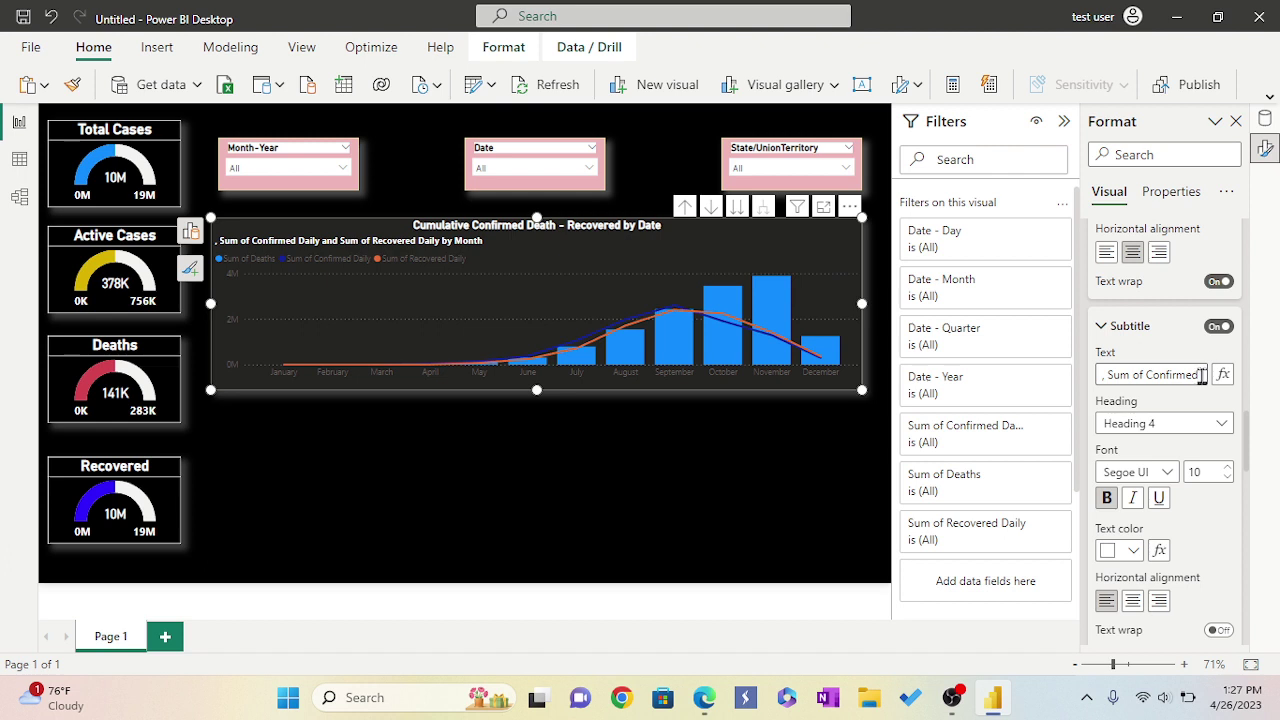
pyautogui.click(1201, 375)
pyautogui.press('BackSpace')
pyautogui.press('BackSpace')
pyautogui.press('BackSpace')
pyautogui.press('BackSpace')
pyautogui.press('BackSpace')
pyautogui.press('BackSpace')
pyautogui.press('BackSpace')
pyautogui.press('BackSpace')
pyautogui.press('BackSpace')
pyautogui.press('BackSpace')
pyautogui.press('BackSpace')
pyautogui.press('BackSpace')
pyautogui.press('BackSpace')
pyautogui.press('BackSpace')
pyautogui.press('BackSpace')
pyautogui.press('BackSpace')
pyautogui.press('BackSpace')
pyautogui.press('BackSpace')
pyautogui.press('BackSpace')
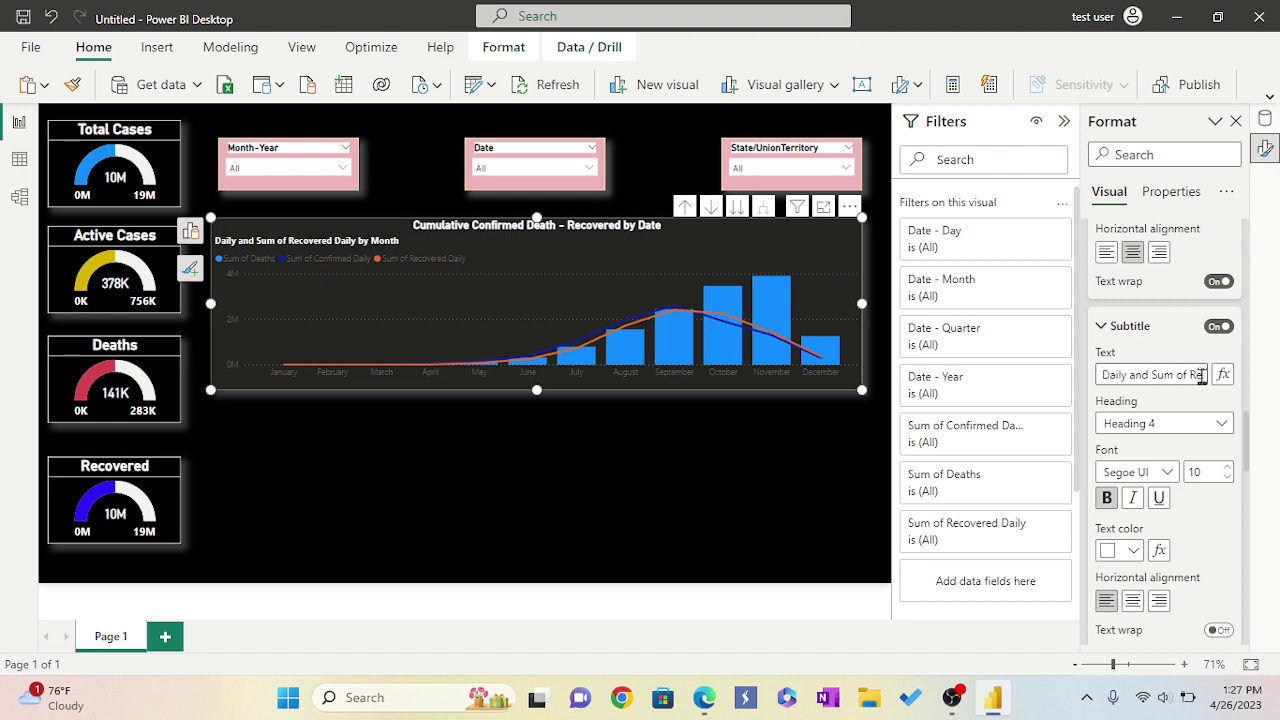
pyautogui.press('BackSpace')
pyautogui.press('BackSpace')
pyautogui.press('BackSpace')
pyautogui.press('BackSpace')
pyautogui.press('BackSpace')
pyautogui.press('BackSpace')
pyautogui.press('BackSpace')
pyautogui.press('BackSpace')
pyautogui.press('BackSpace')
pyautogui.press('BackSpace')
pyautogui.press('BackSpace')
pyautogui.press('BackSpace')
pyautogui.press('BackSpace')
pyautogui.press('BackSpace')
pyautogui.press('BackSpace')
pyautogui.press('BackSpace')
pyautogui.press('BackSpace')
pyautogui.press('BackSpace')
pyautogui.press('BackSpace')
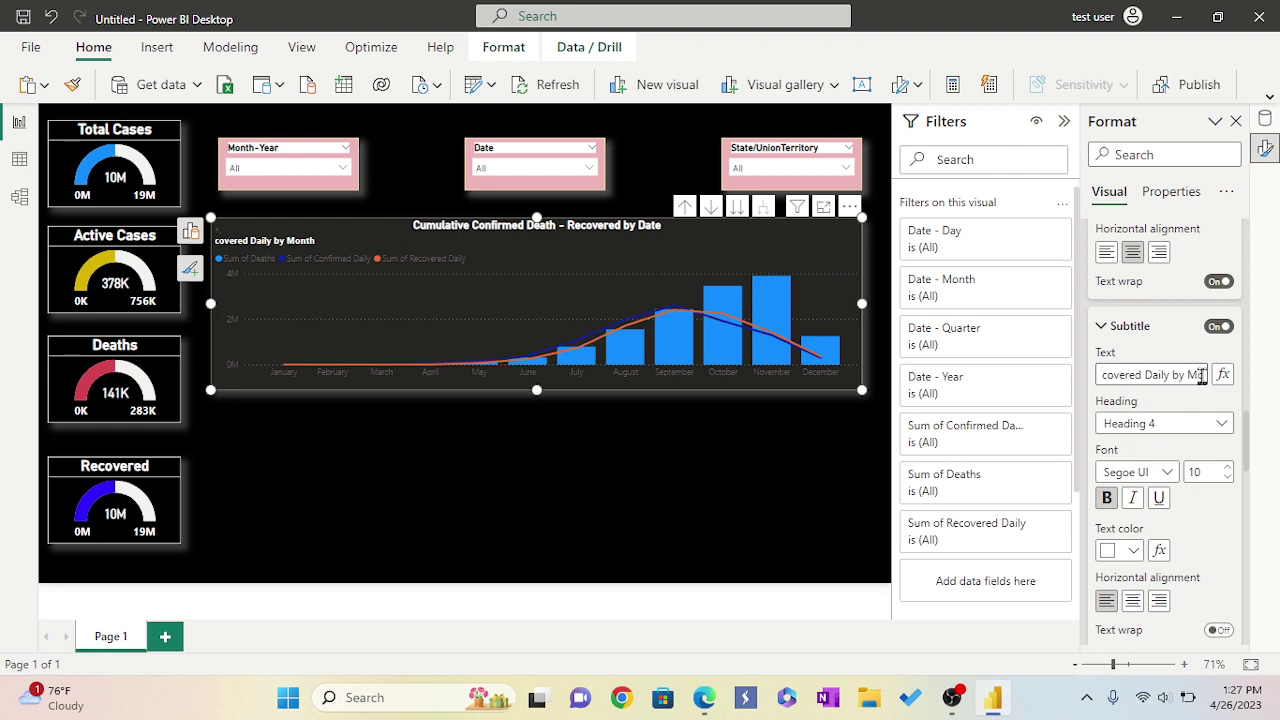
pyautogui.press('BackSpace')
pyautogui.press('BackSpace')
pyautogui.press('BackSpace')
pyautogui.press('BackSpace')
pyautogui.press('BackSpace')
pyautogui.press('BackSpace')
pyautogui.press('BackSpace')
pyautogui.press('BackSpace')
pyautogui.press('BackSpace')
pyautogui.press('BackSpace')
pyautogui.press('BackSpace')
pyautogui.press('BackSpace')
pyautogui.press('BackSpace')
pyautogui.press('BackSpace')
pyautogui.press('BackSpace')
pyautogui.press('BackSpace')
pyautogui.press('BackSpace')
pyautogui.press('BackSpace')
pyautogui.press('BackSpace')
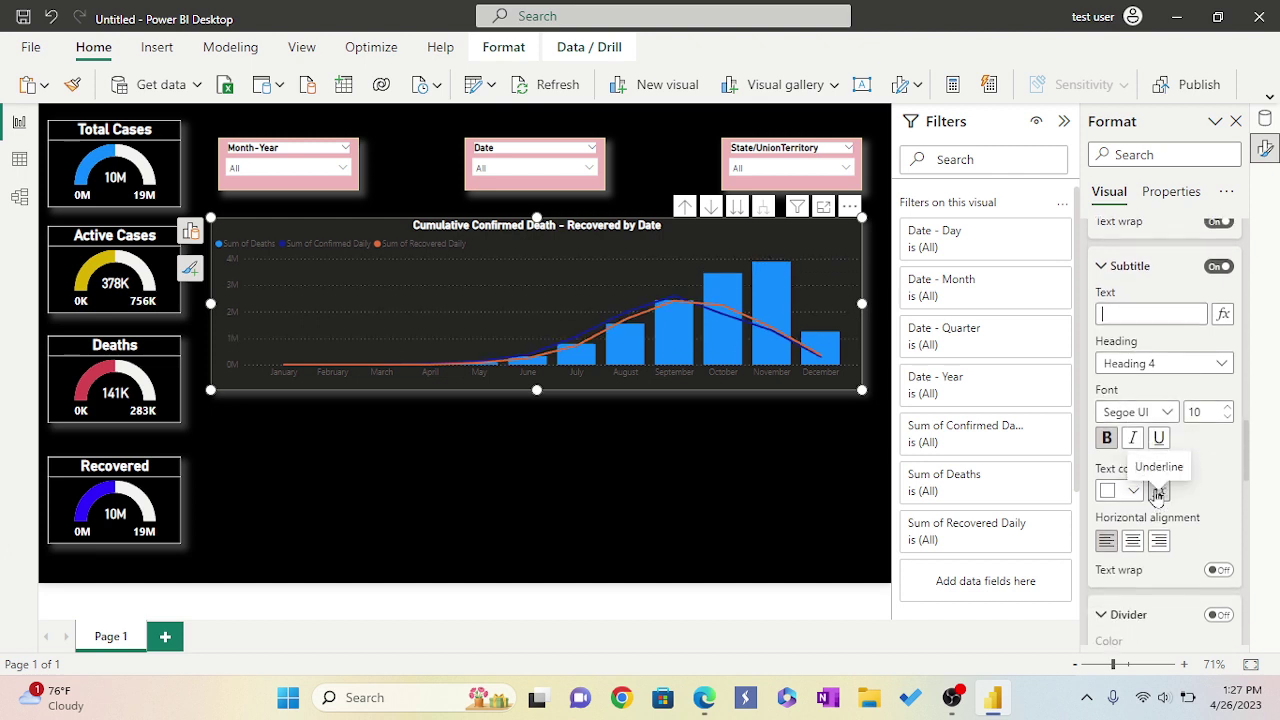
# Set the horizontal alignment of the combo chart's subtitle to center
pyautogui.scroll(-1, 1155, 486)
pyautogui.scroll(-1, 1232, 458)
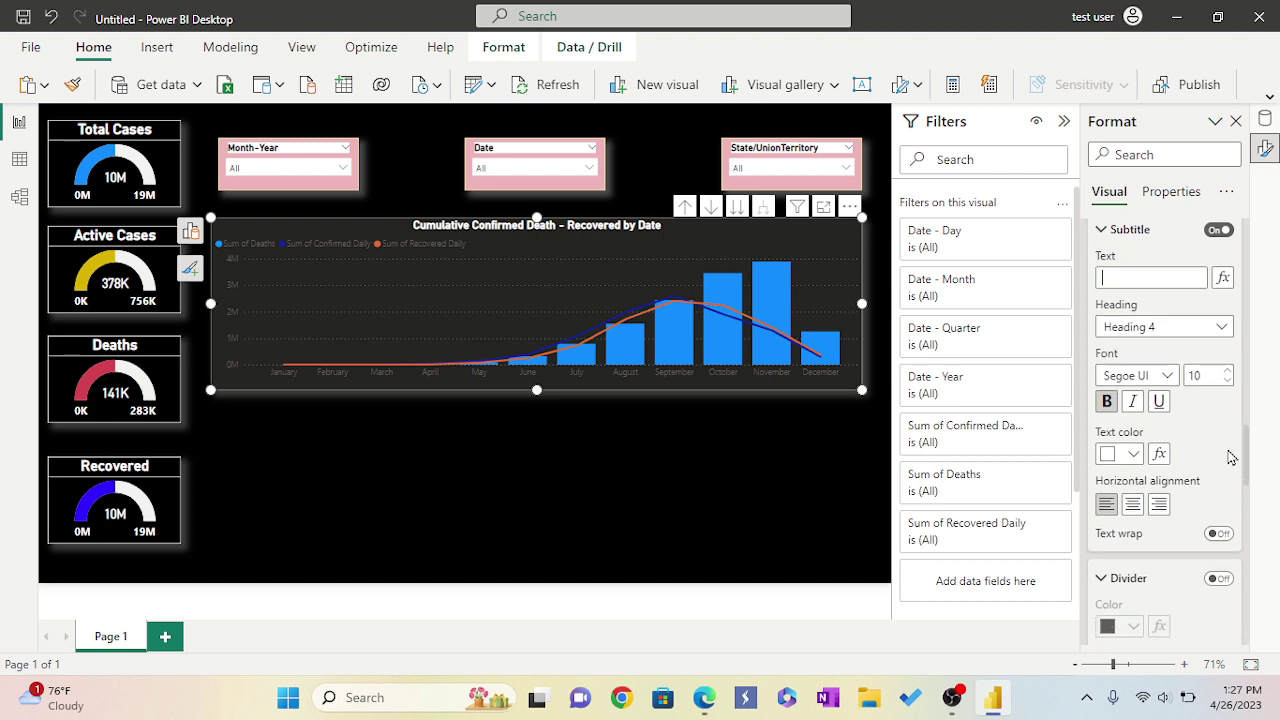
pyautogui.click(1132, 473)
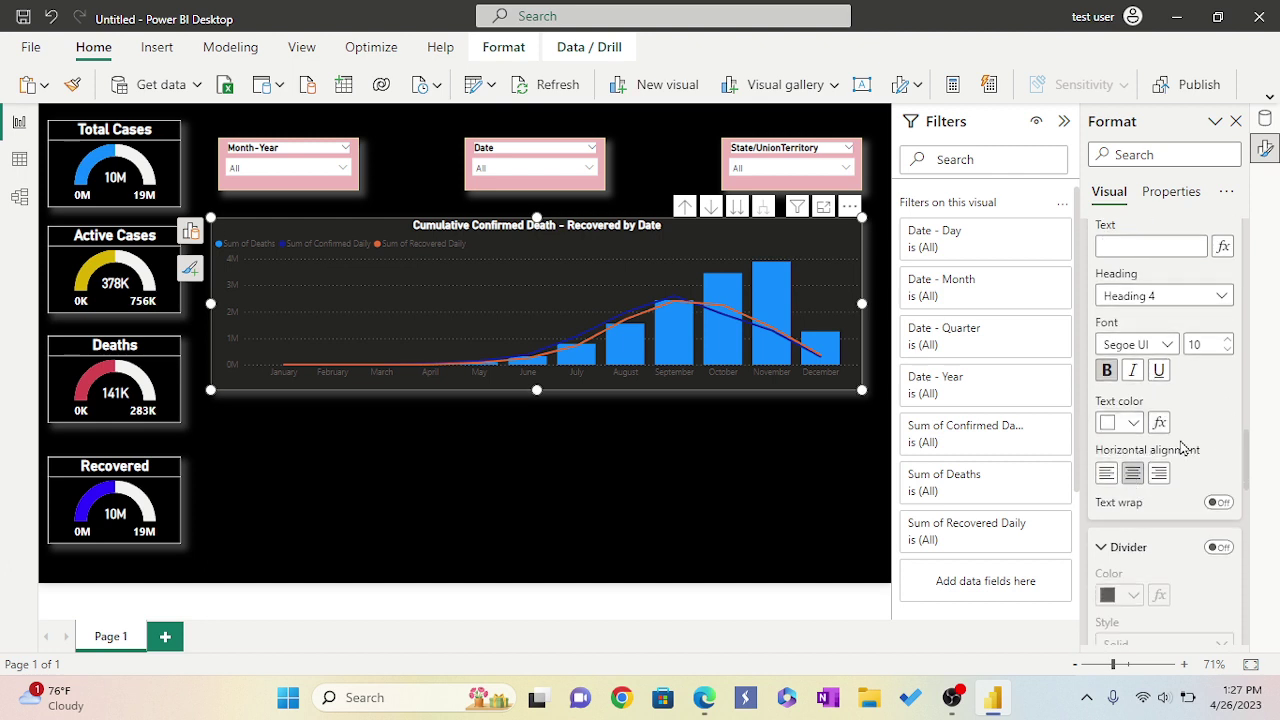
# Turn on the divider below the combo chart's title and color it light grey
pyautogui.scroll(-2, 1210, 440)
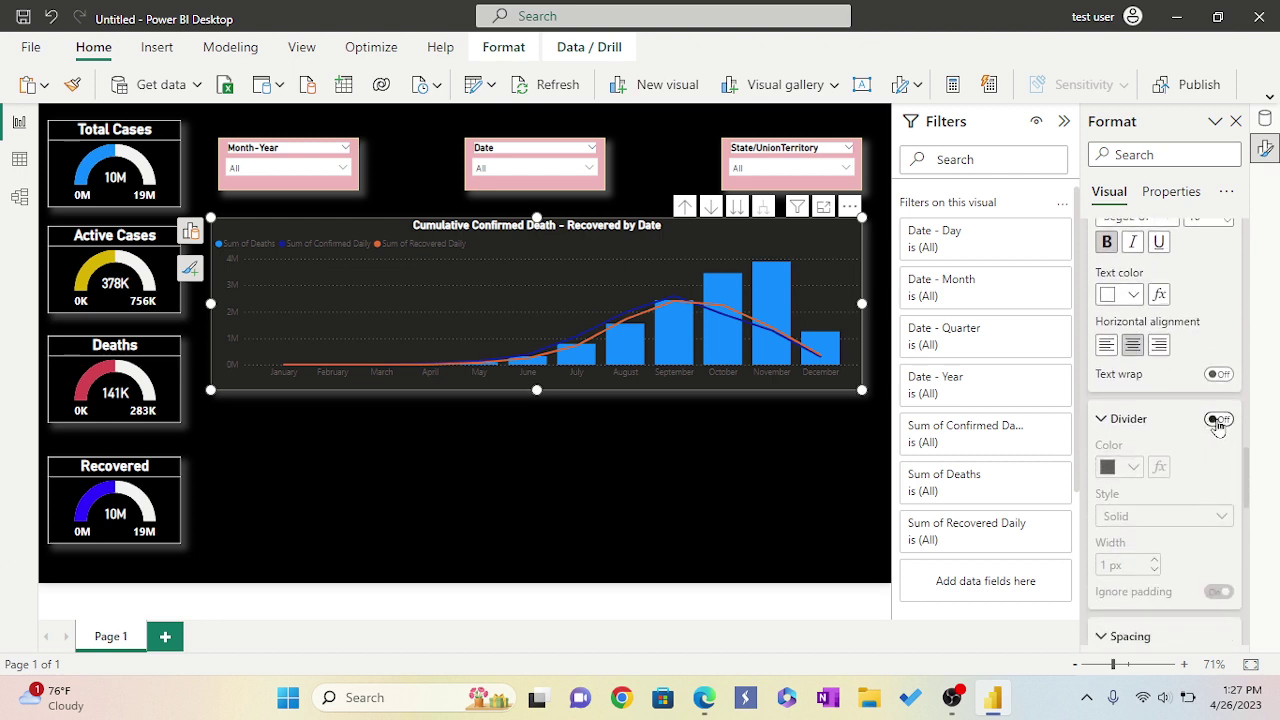
pyautogui.click(1216, 420)
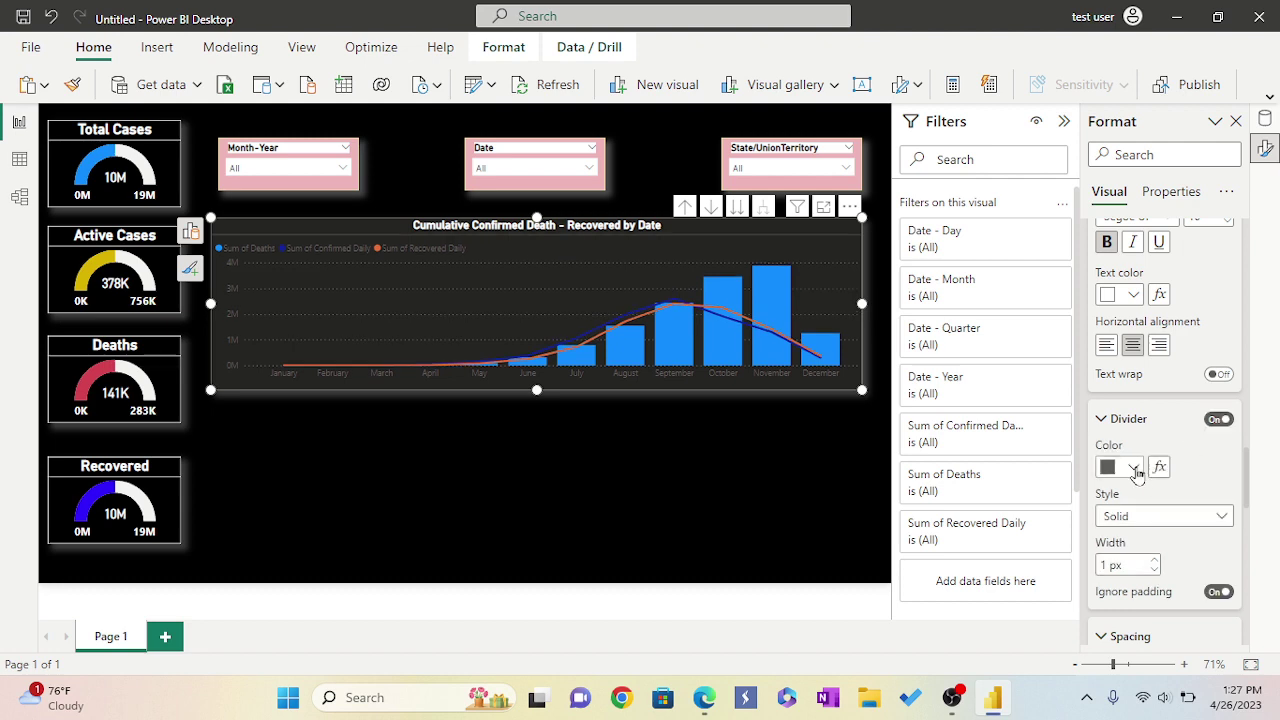
pyautogui.click(1134, 467)
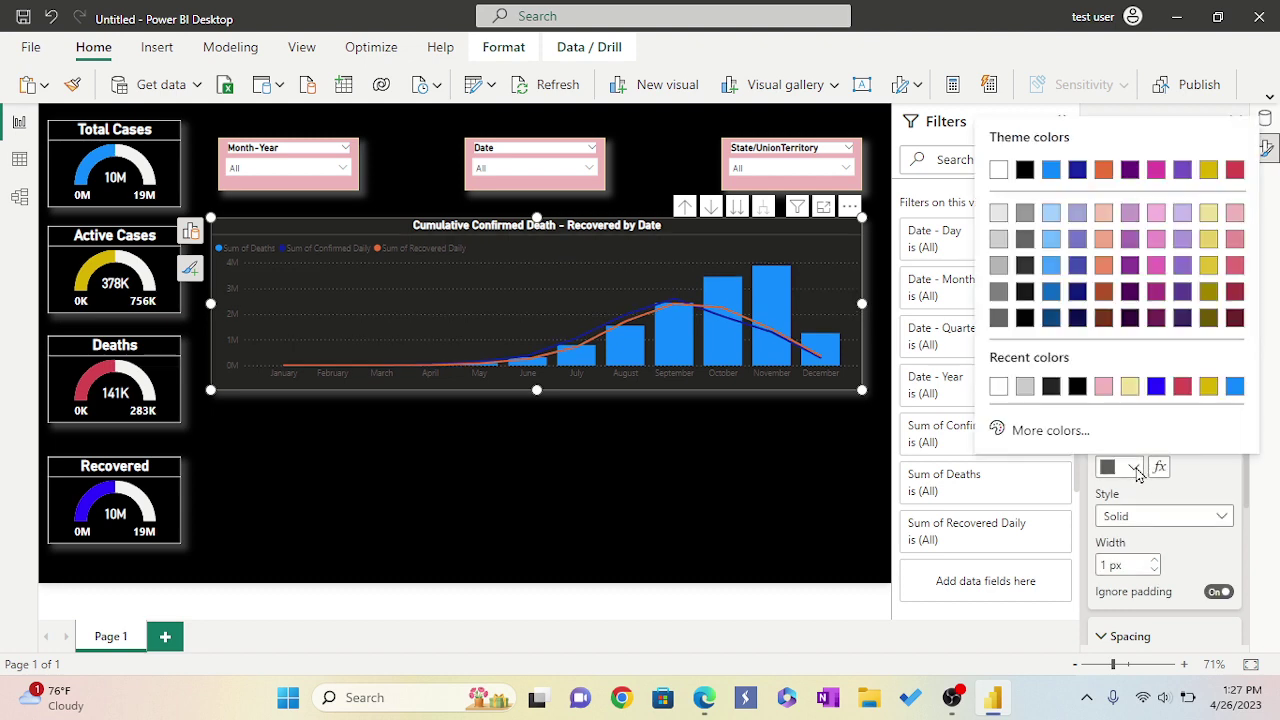
pyautogui.click(1027, 388)
# Set the color of the combo chart's X-axis values to white
pyautogui.scroll(-1, 1200, 478)
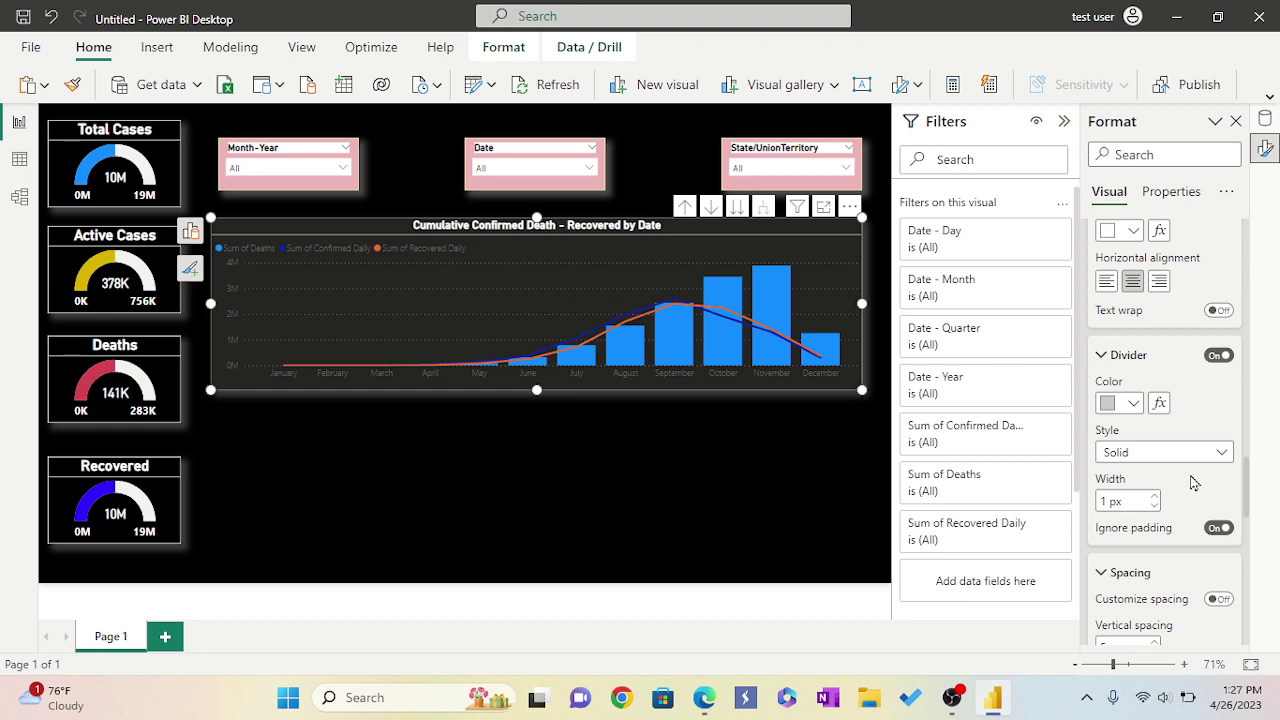
pyautogui.scroll(-1, 1187, 470)
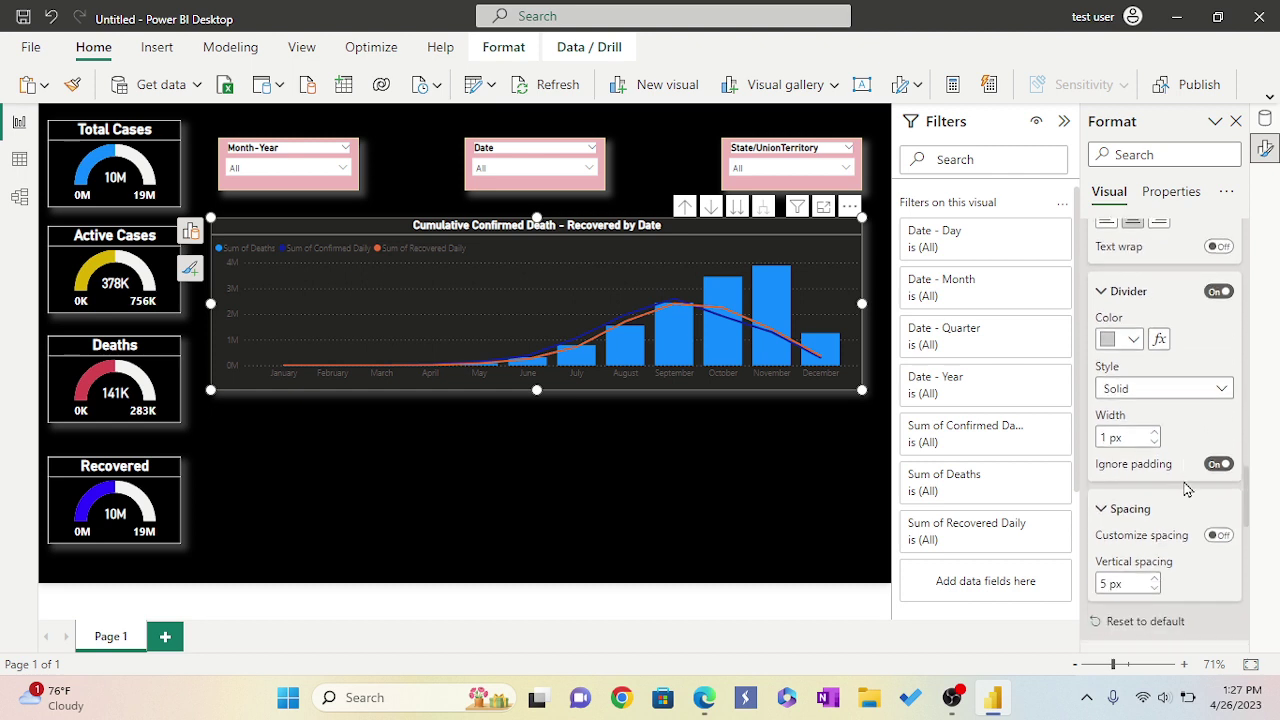
pyautogui.scroll(-1, 1187, 485)
pyautogui.scroll(-1, 1187, 489)
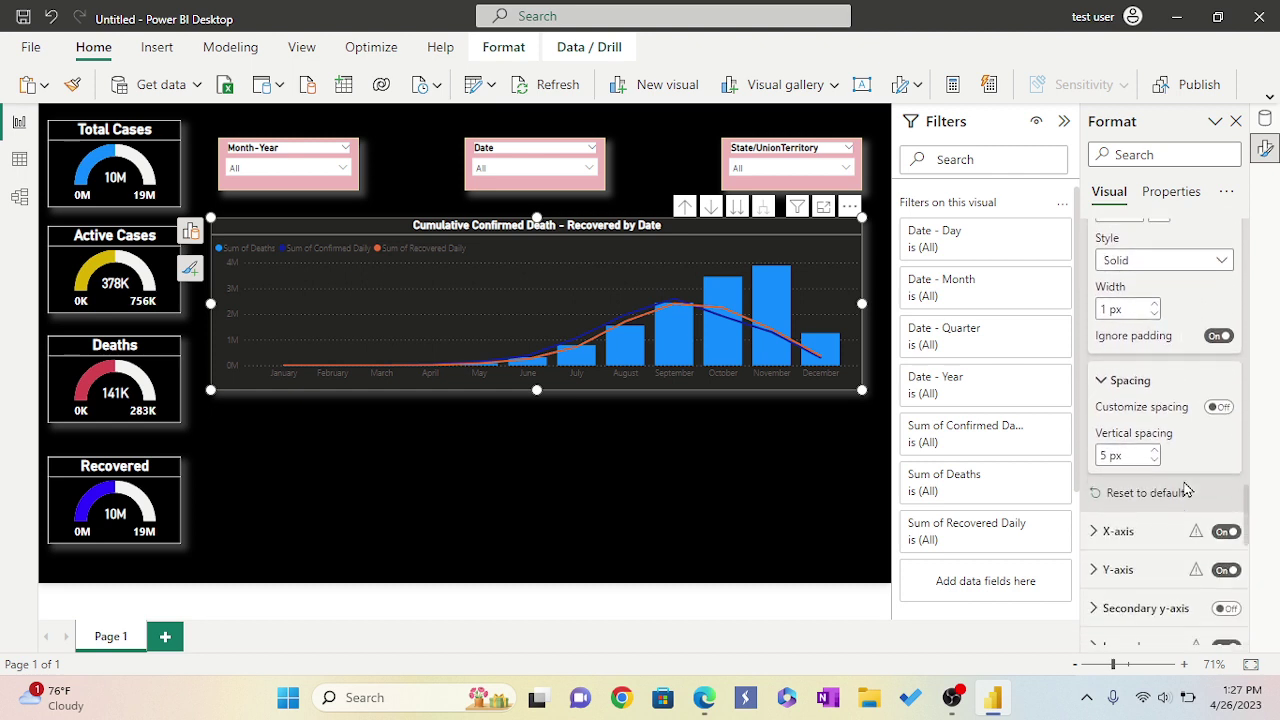
pyautogui.scroll(-1, 1187, 490)
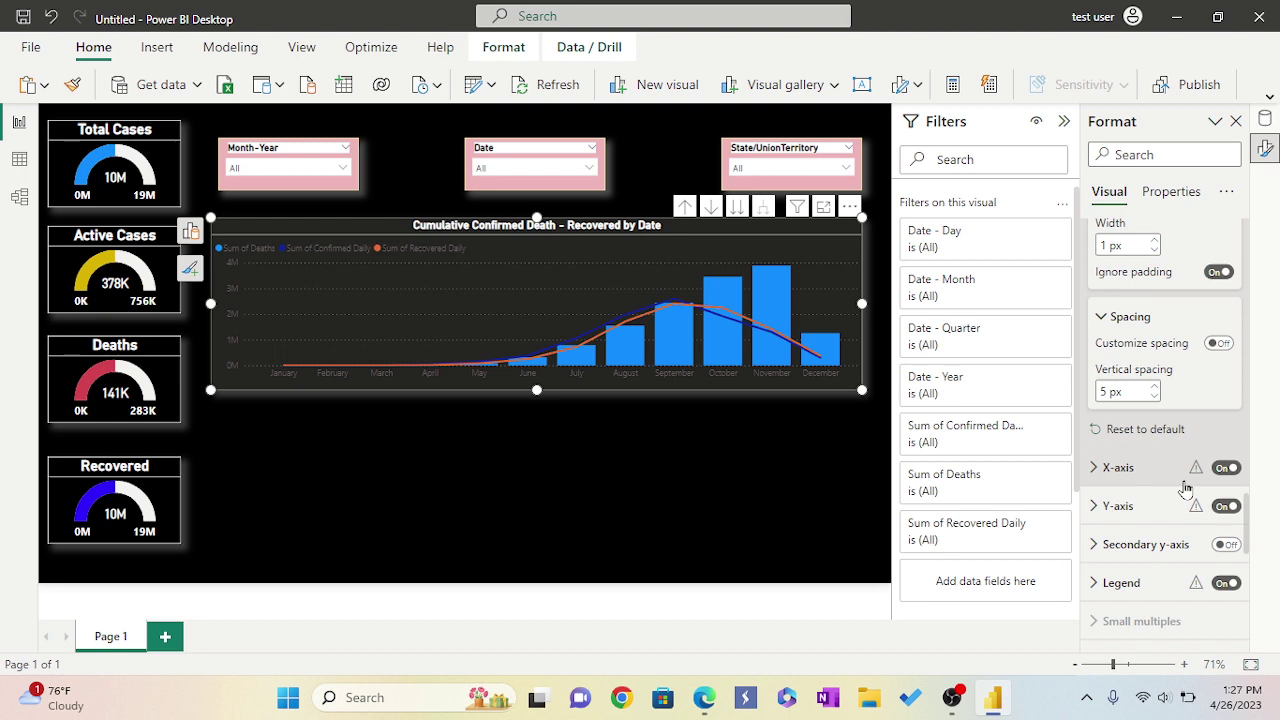
pyautogui.click(1099, 468)
pyautogui.scroll(-1, 1150, 485)
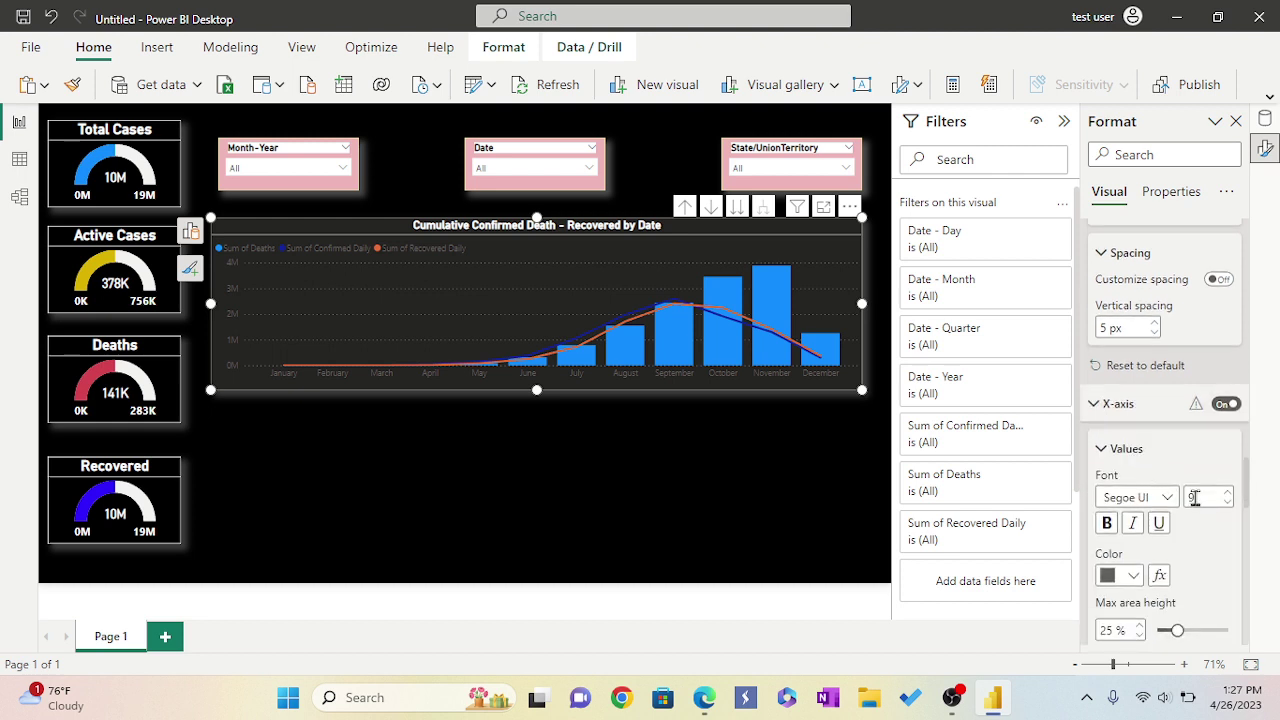
pyautogui.scroll(-1, 1207, 533)
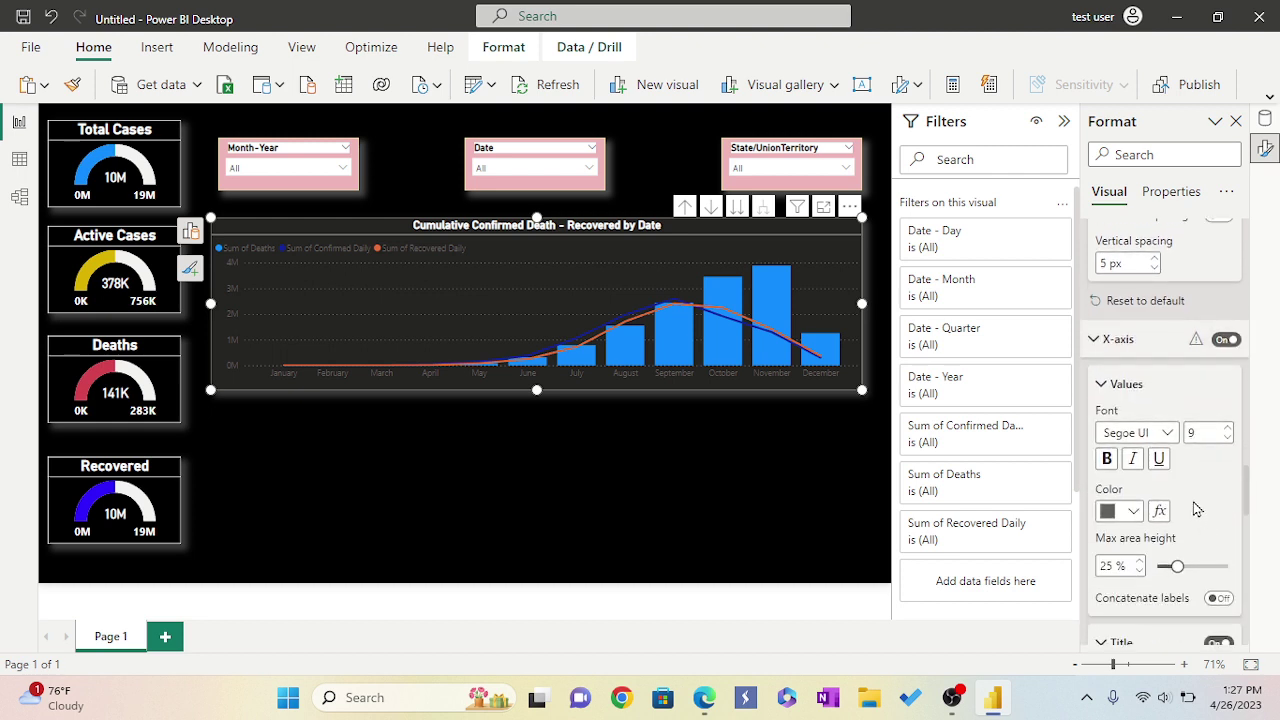
pyautogui.click(1135, 515)
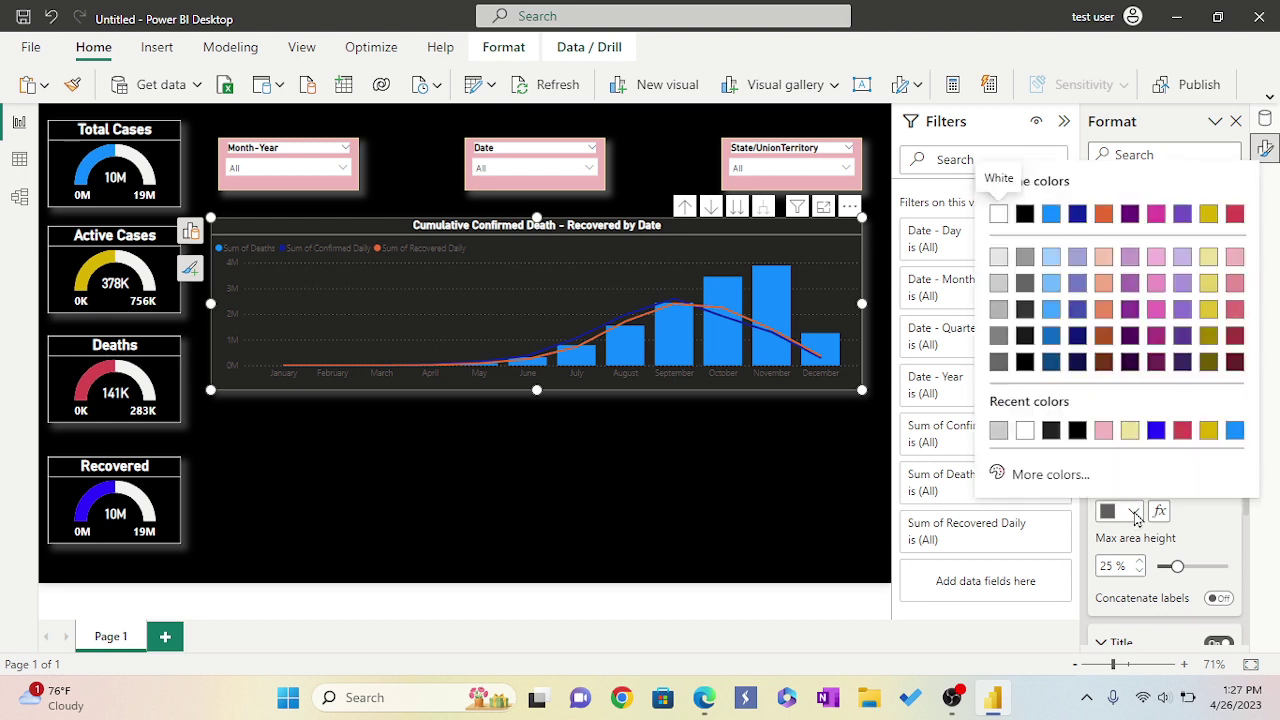
pyautogui.click(1022, 440)
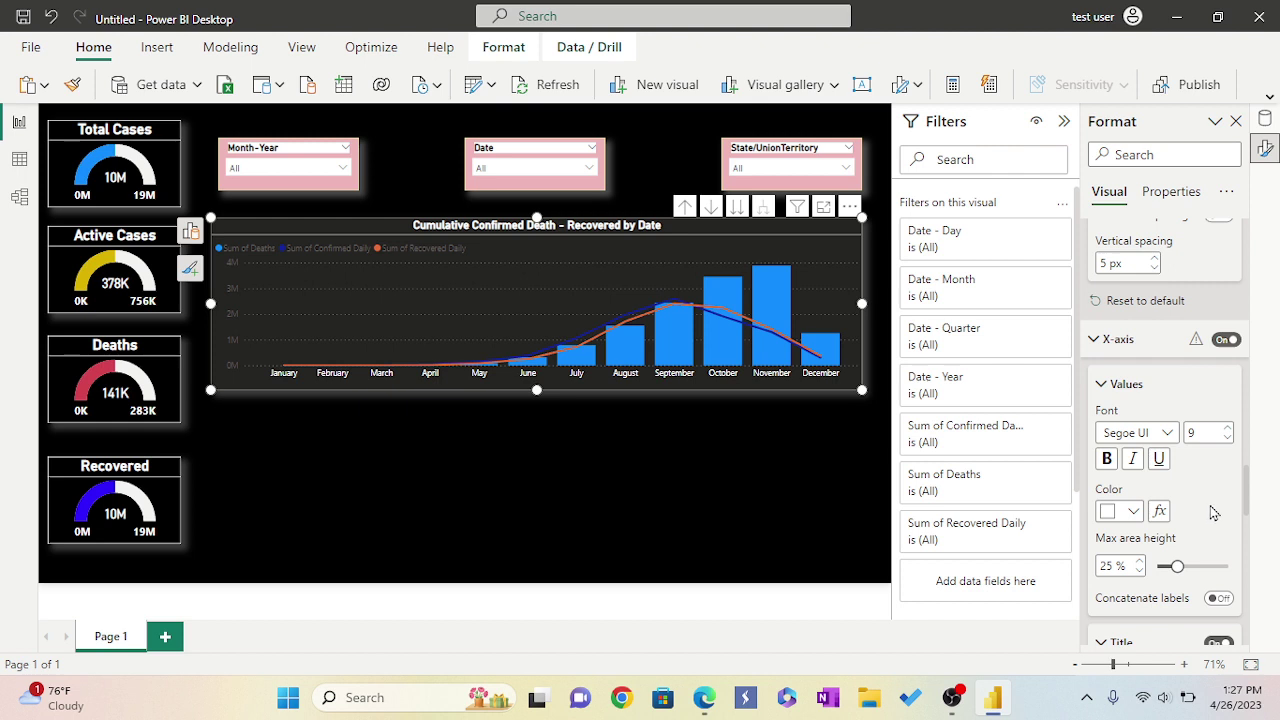
# Make the X-axis values bold at font size 11 and set their maximum area height to 27%
pyautogui.click(1106, 458)
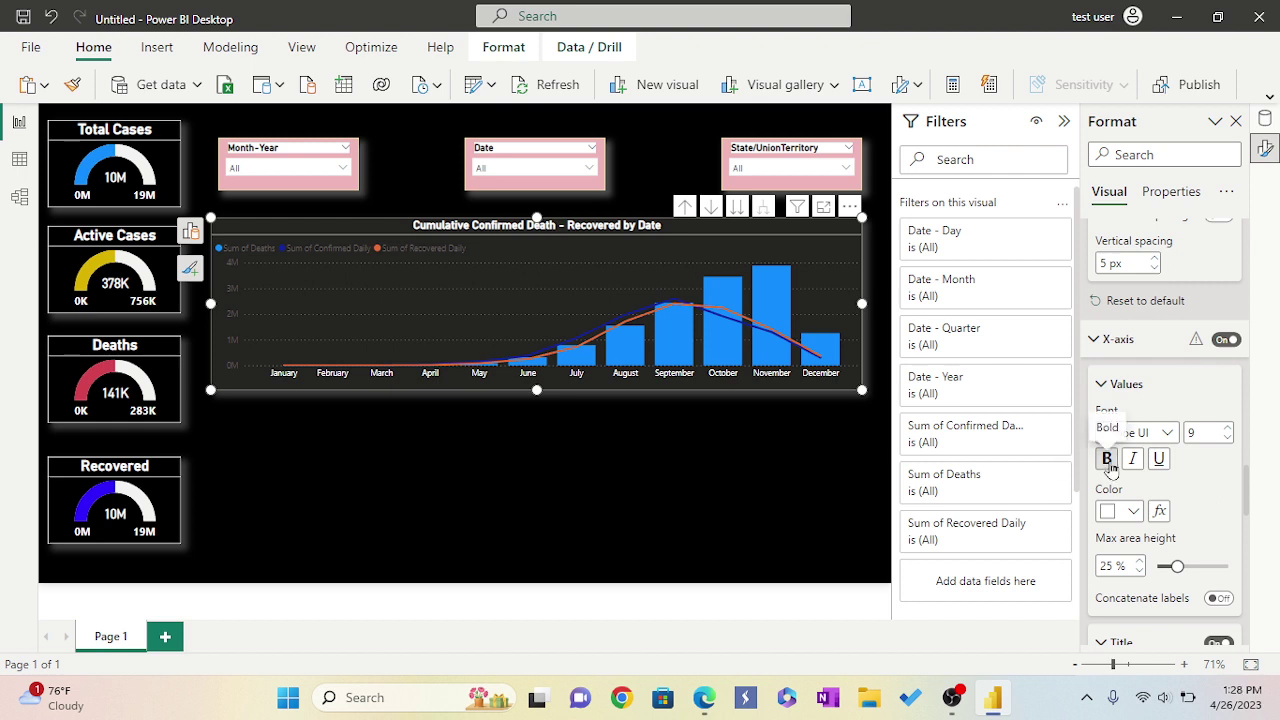
pyautogui.click(1229, 428)
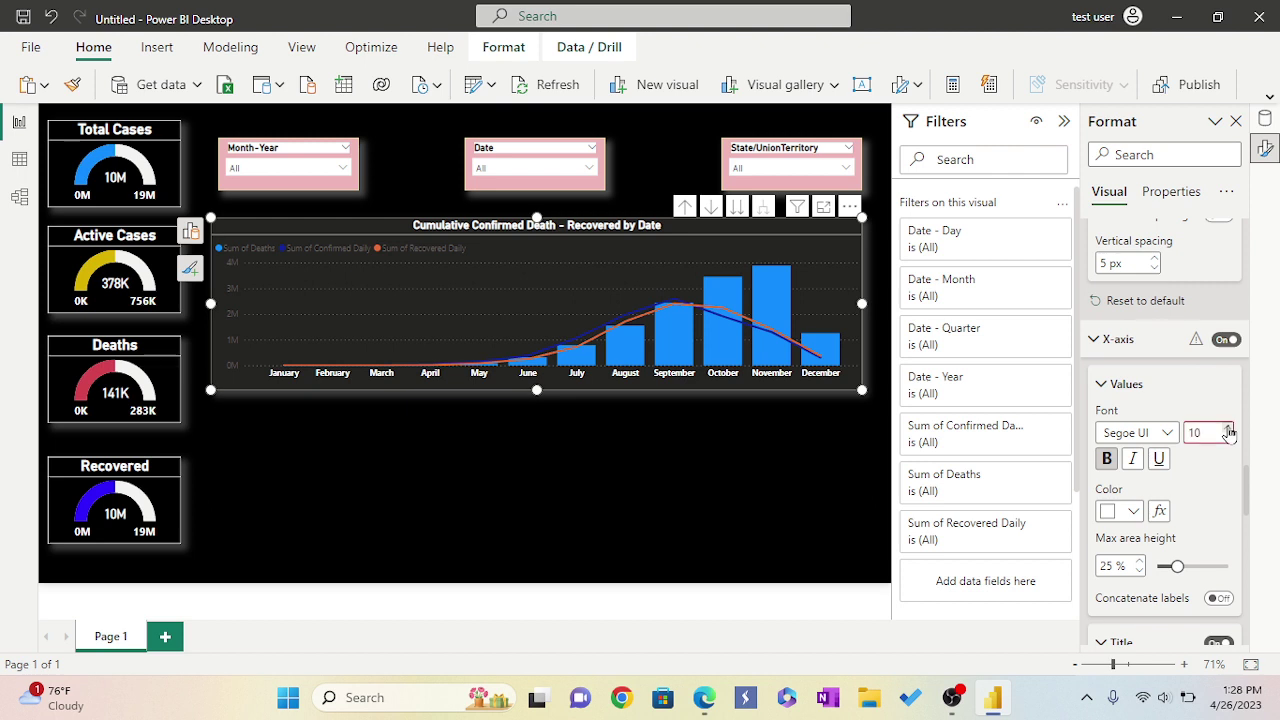
pyautogui.click(1229, 428)
pyautogui.scroll(-2, 1202, 482)
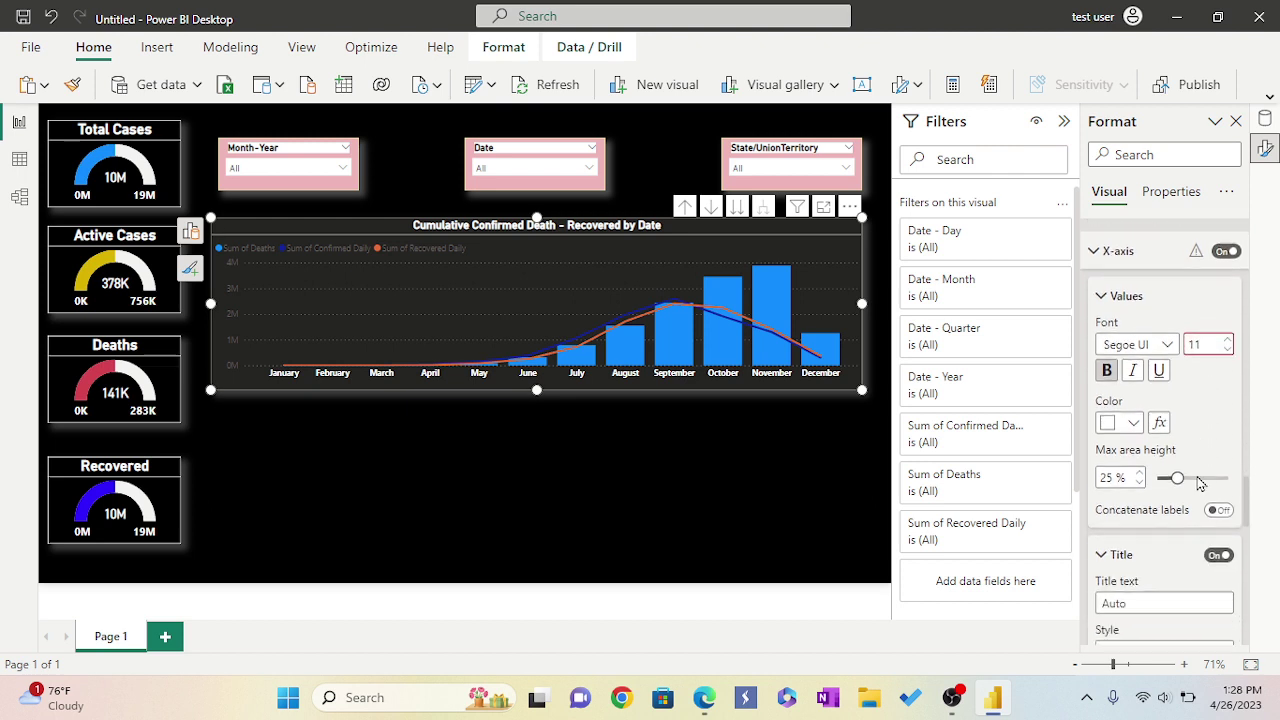
pyautogui.scroll(-1, 1200, 483)
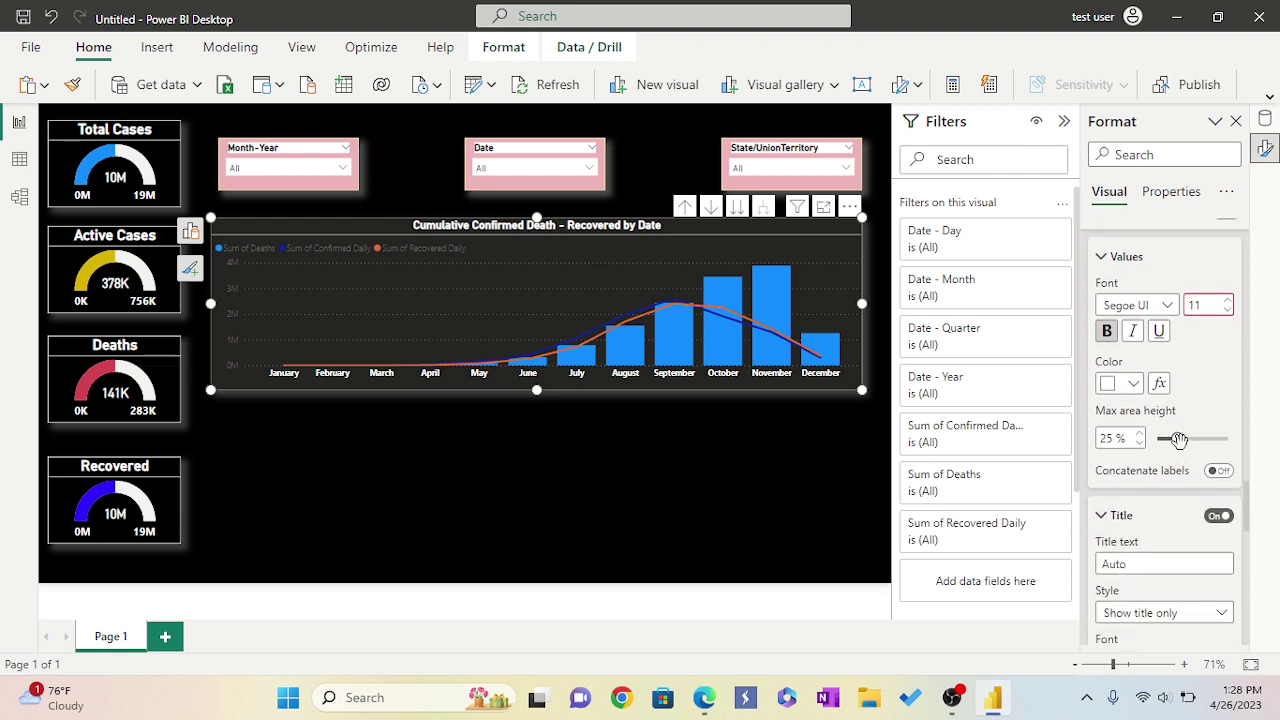
pyautogui.moveTo(1177, 439); pyautogui.dragTo(1183, 440)
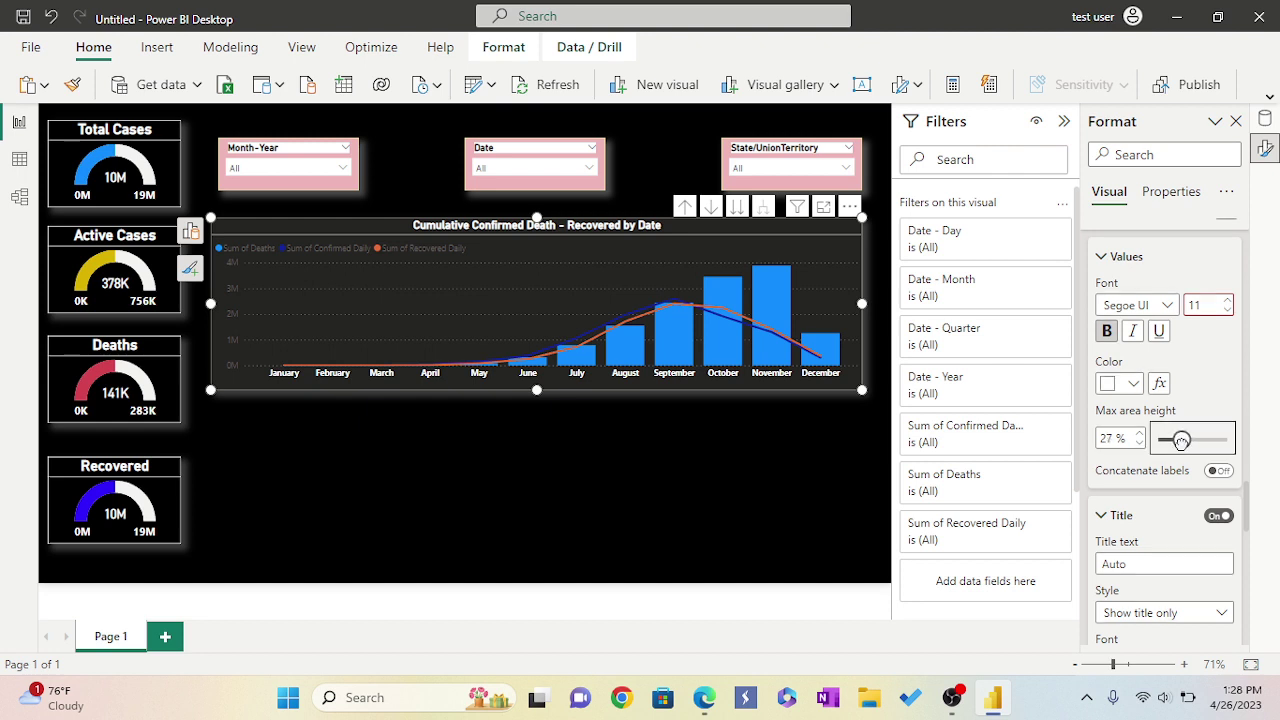
# Set the combo chart's X-axis title to font size 10 and make it bold
pyautogui.scroll(-2, 1163, 522)
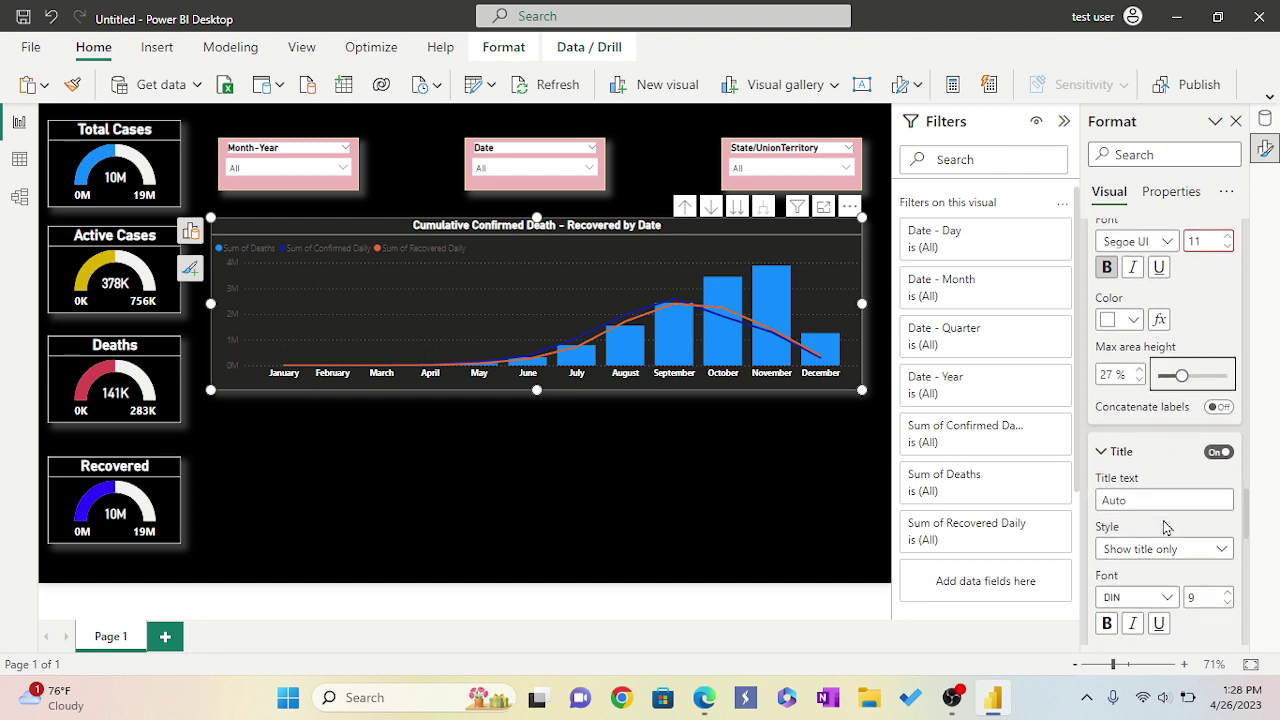
pyautogui.scroll(-2, 1163, 527)
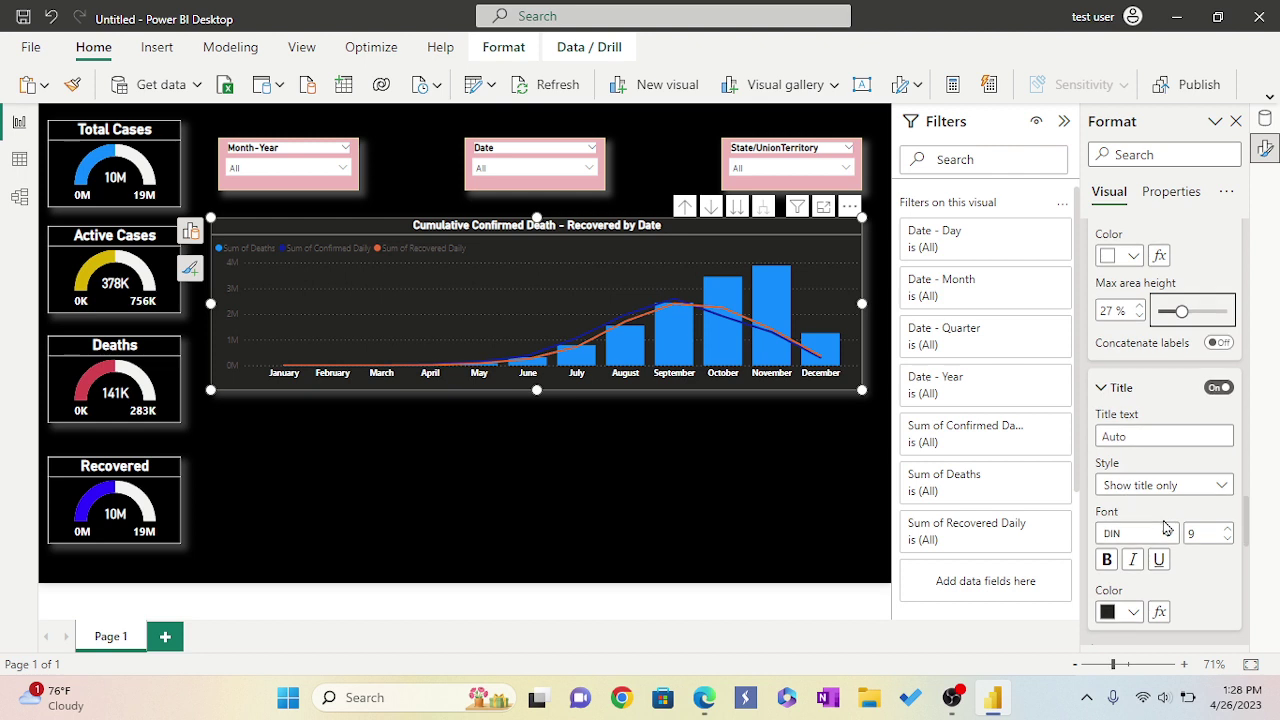
pyautogui.scroll(-2, 1163, 527)
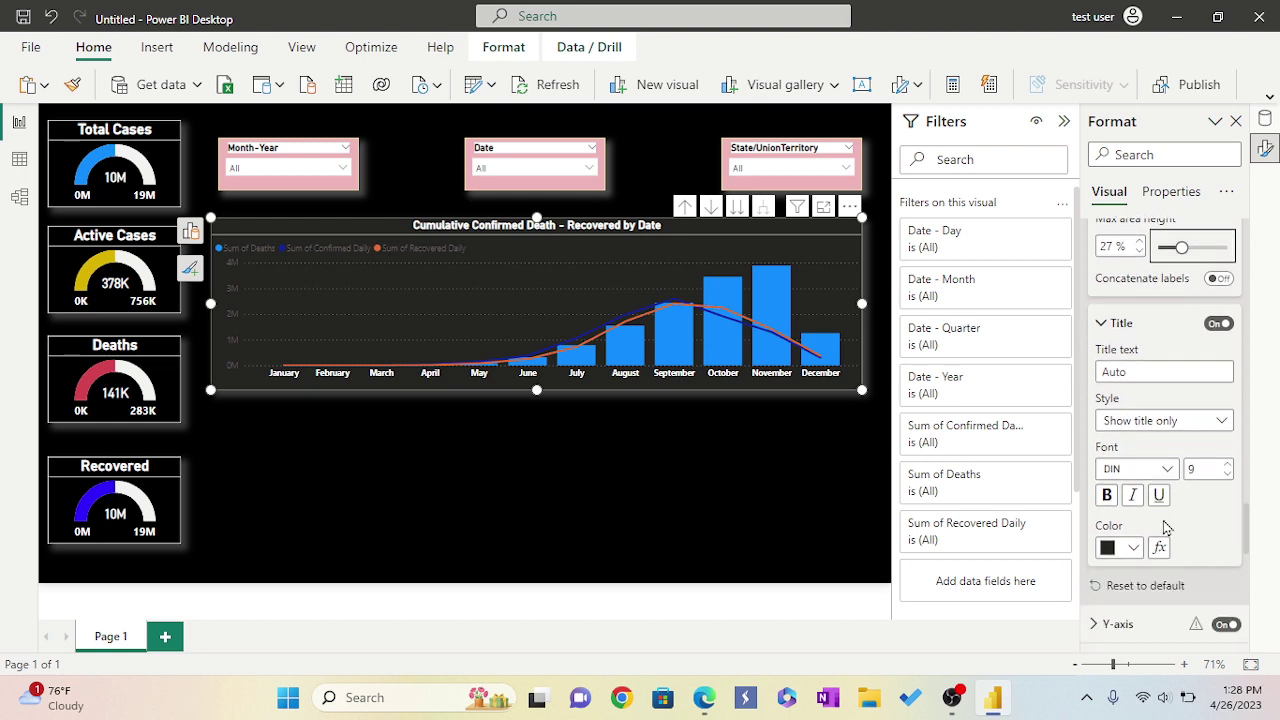
pyautogui.click(1228, 465)
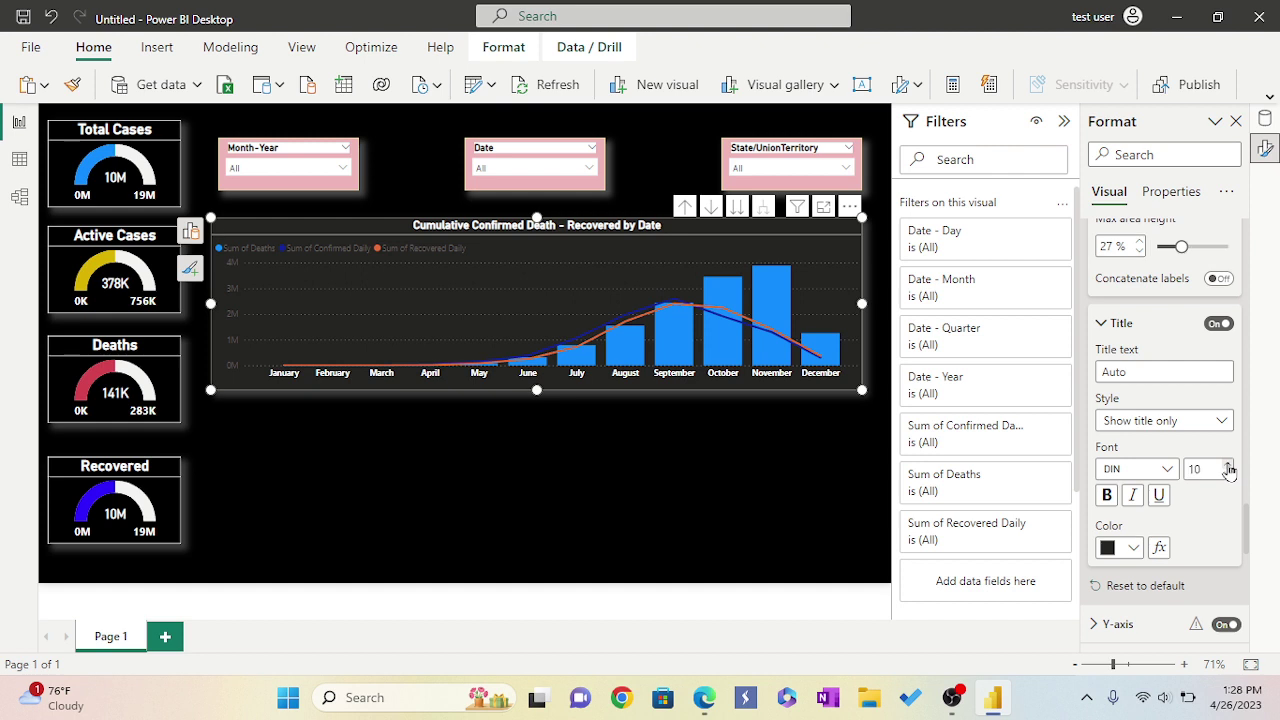
pyautogui.click(1107, 495)
pyautogui.scroll(-4, 1166, 495)
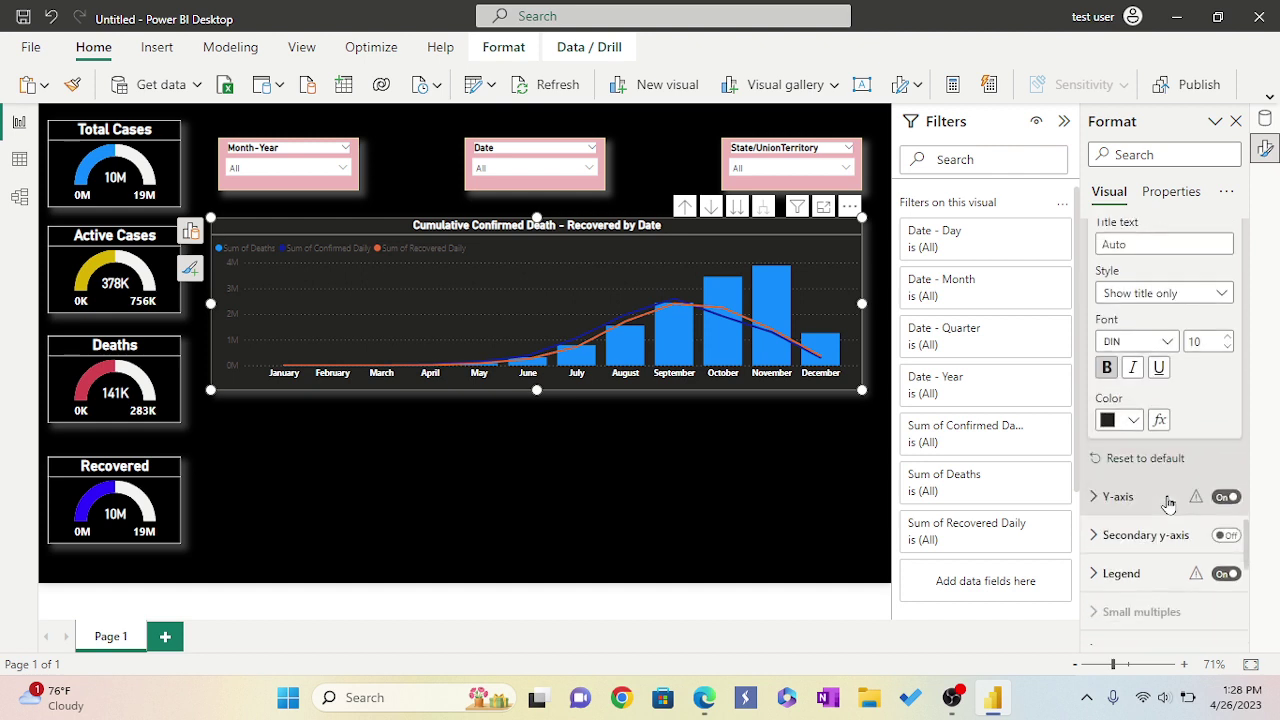
# Set the color of the combo chart's X-axis title to white and turn on the secondary Y-axis
pyautogui.click(1133, 420)
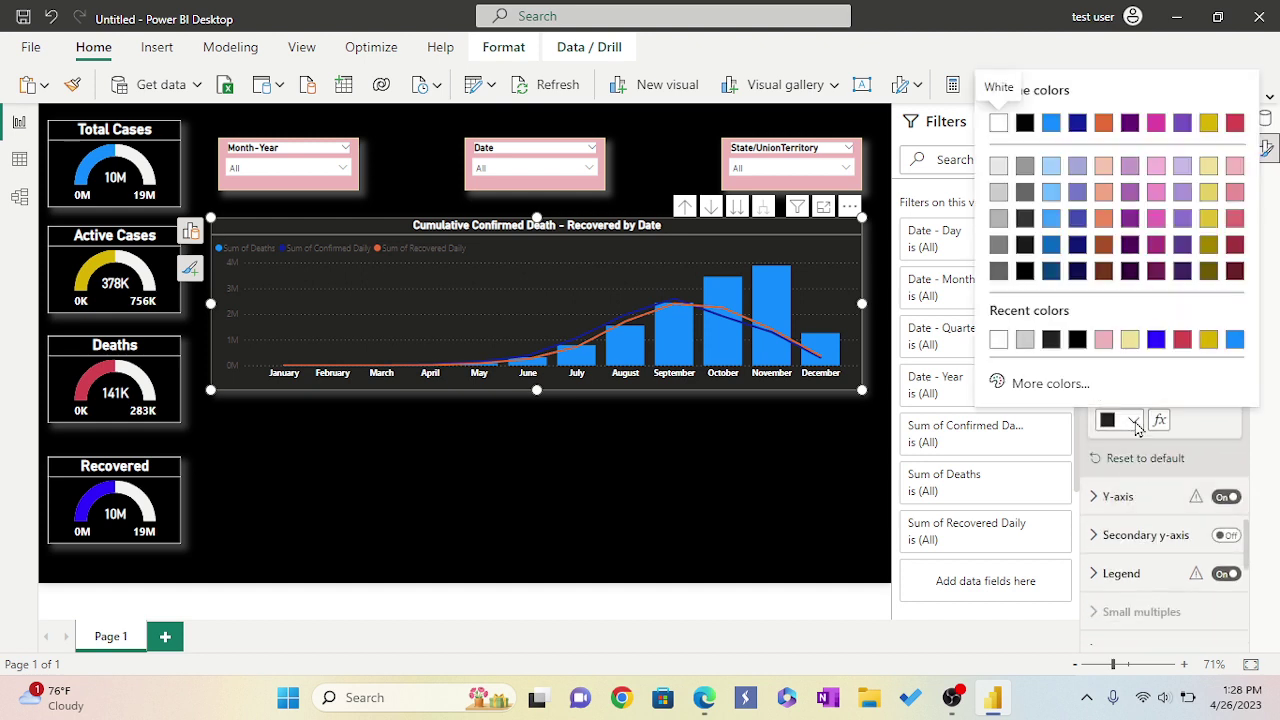
pyautogui.click(998, 340)
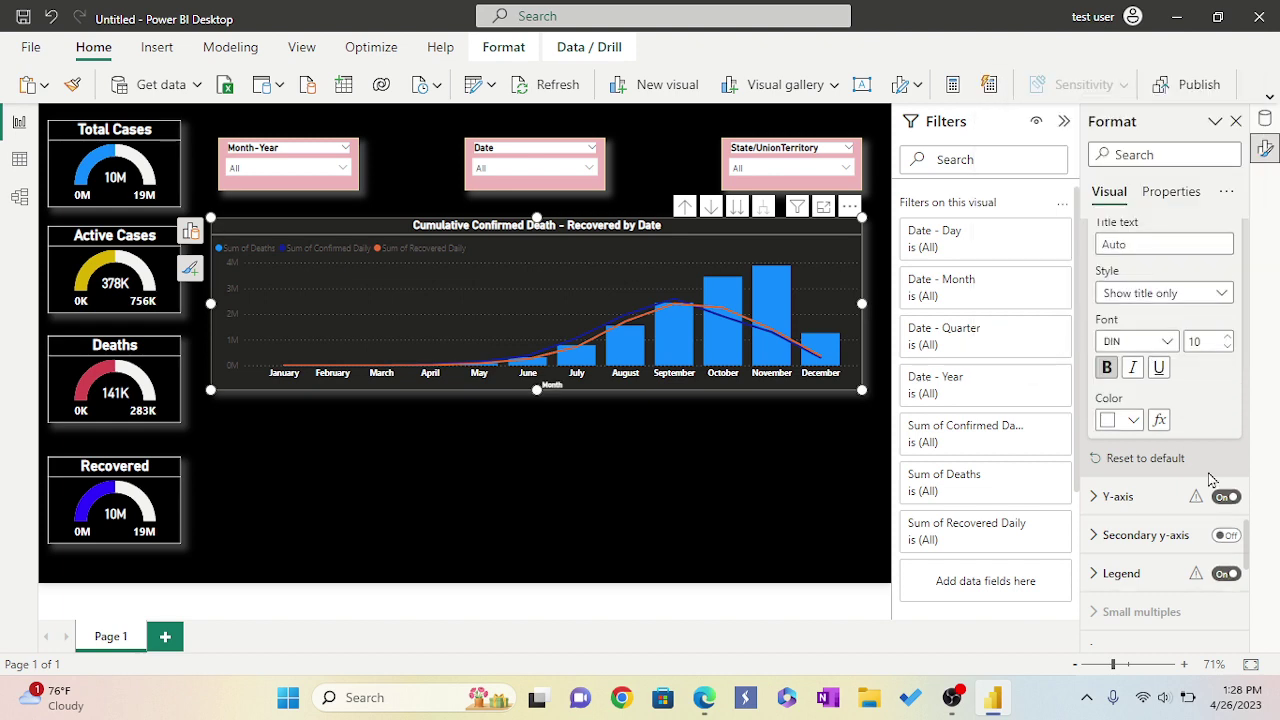
pyautogui.scroll(-2, 1205, 475)
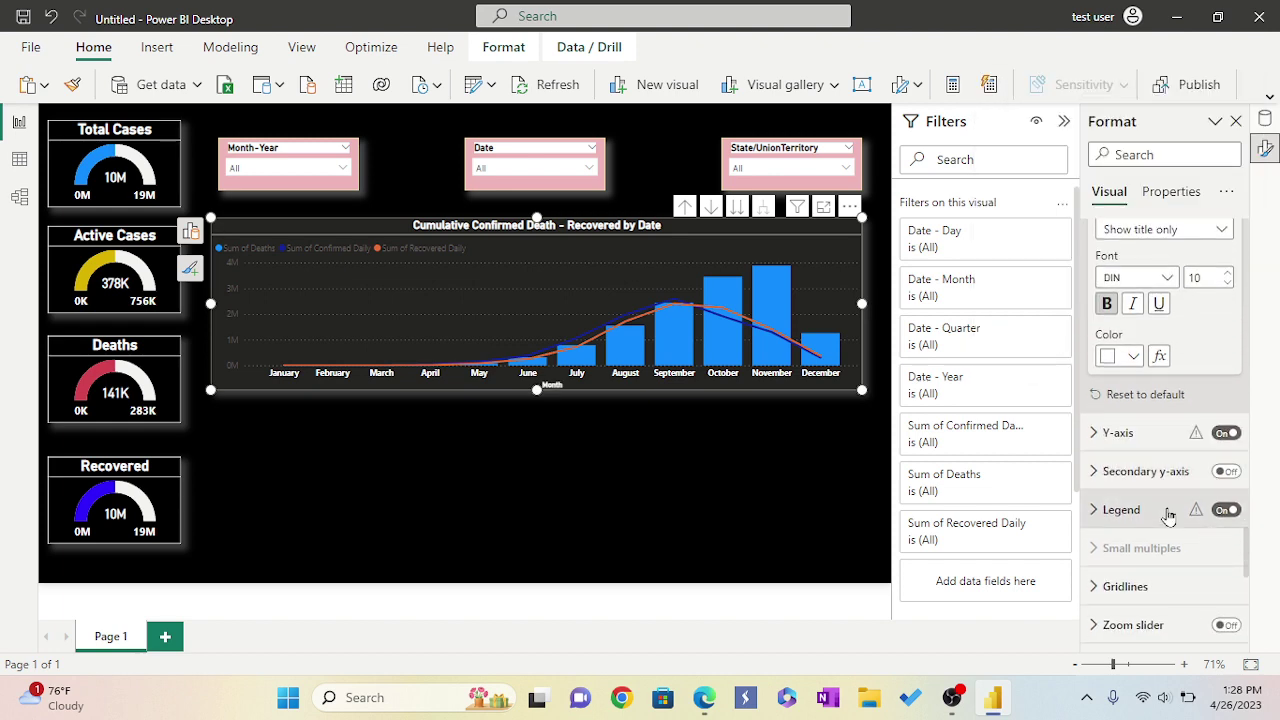
pyautogui.click(1226, 472)
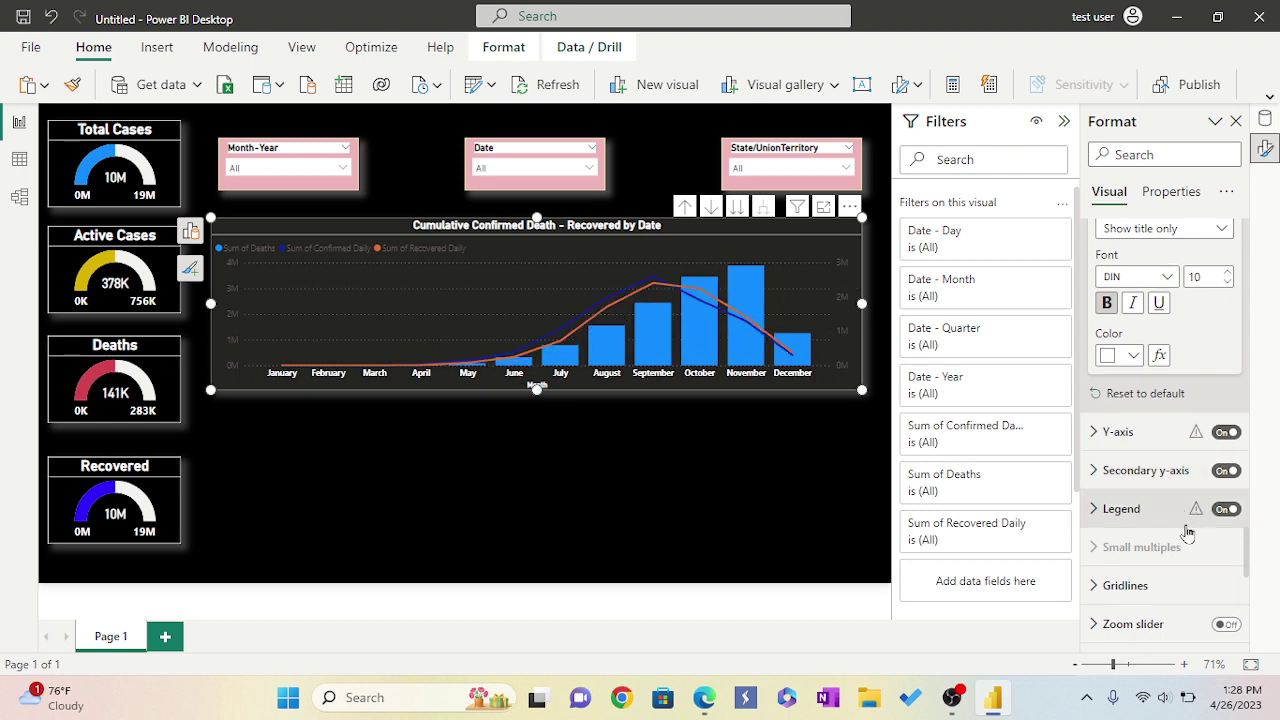
# Check the combo chart's horizontal gridline settings and turn on its zoom slider
pyautogui.scroll(-2, 1172, 532)
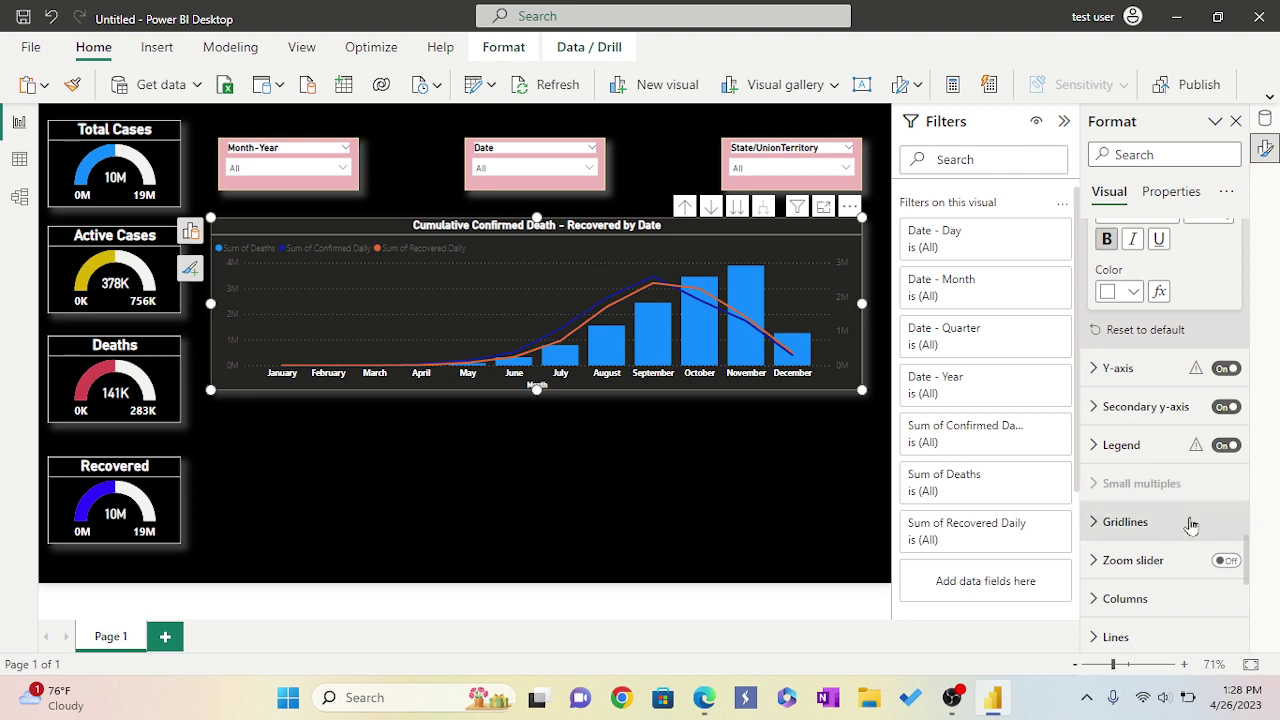
pyautogui.scroll(-2, 1191, 526)
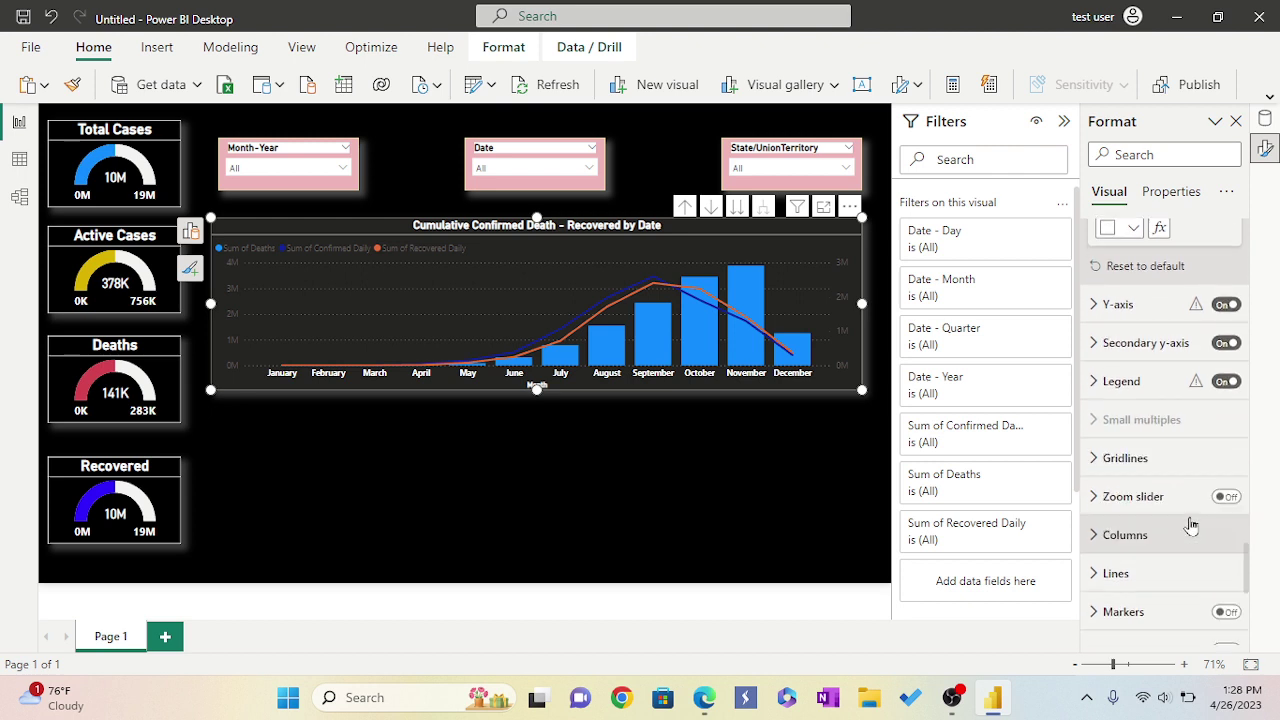
pyautogui.click(1102, 458)
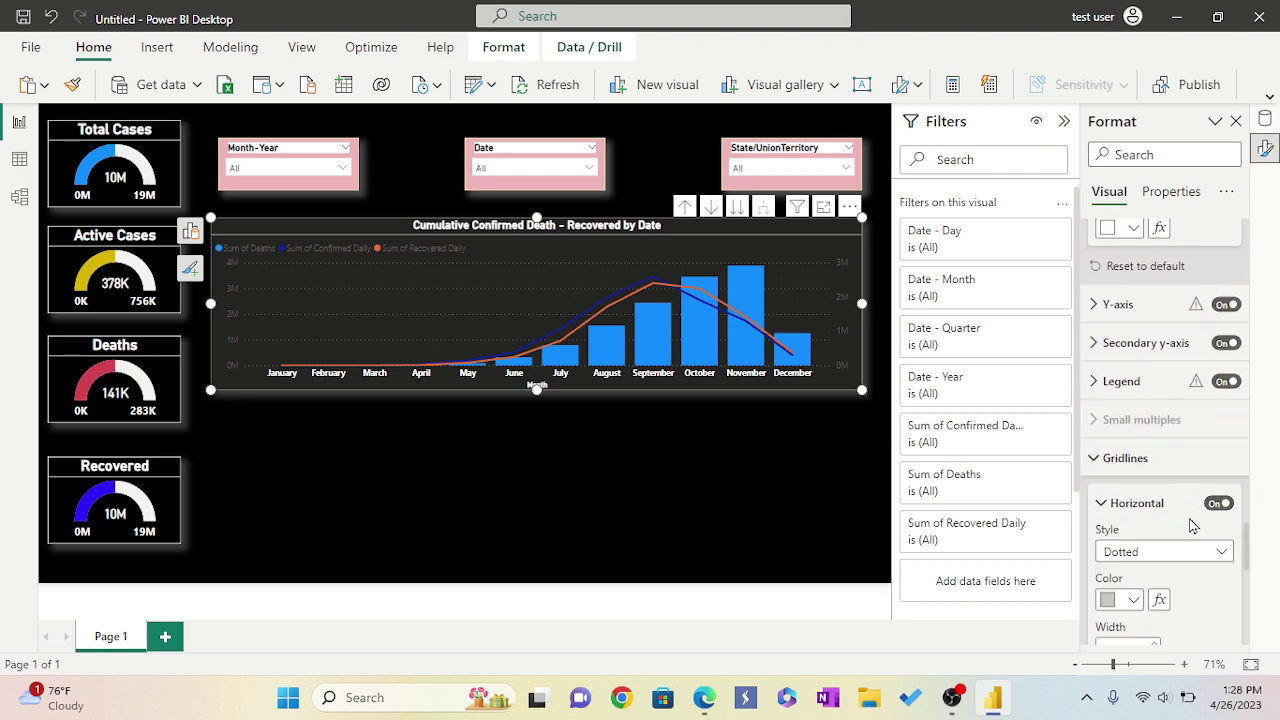
pyautogui.scroll(-2, 1191, 526)
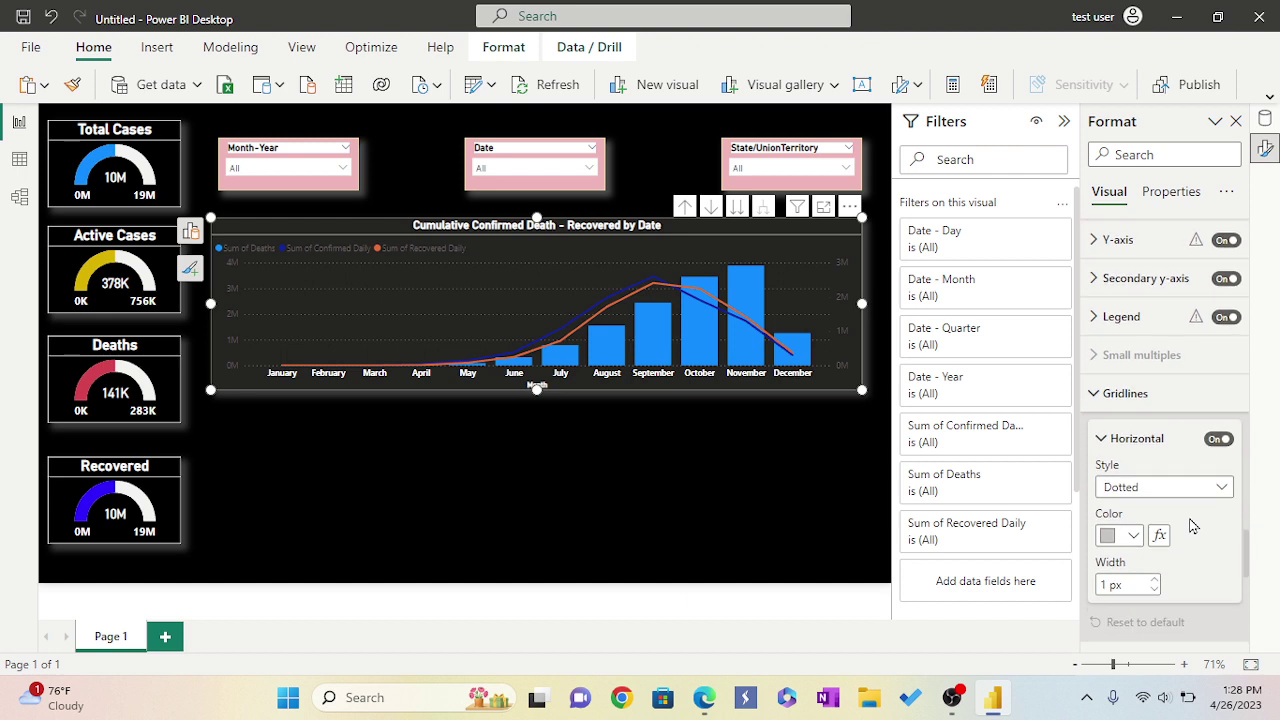
pyautogui.scroll(-2, 1191, 526)
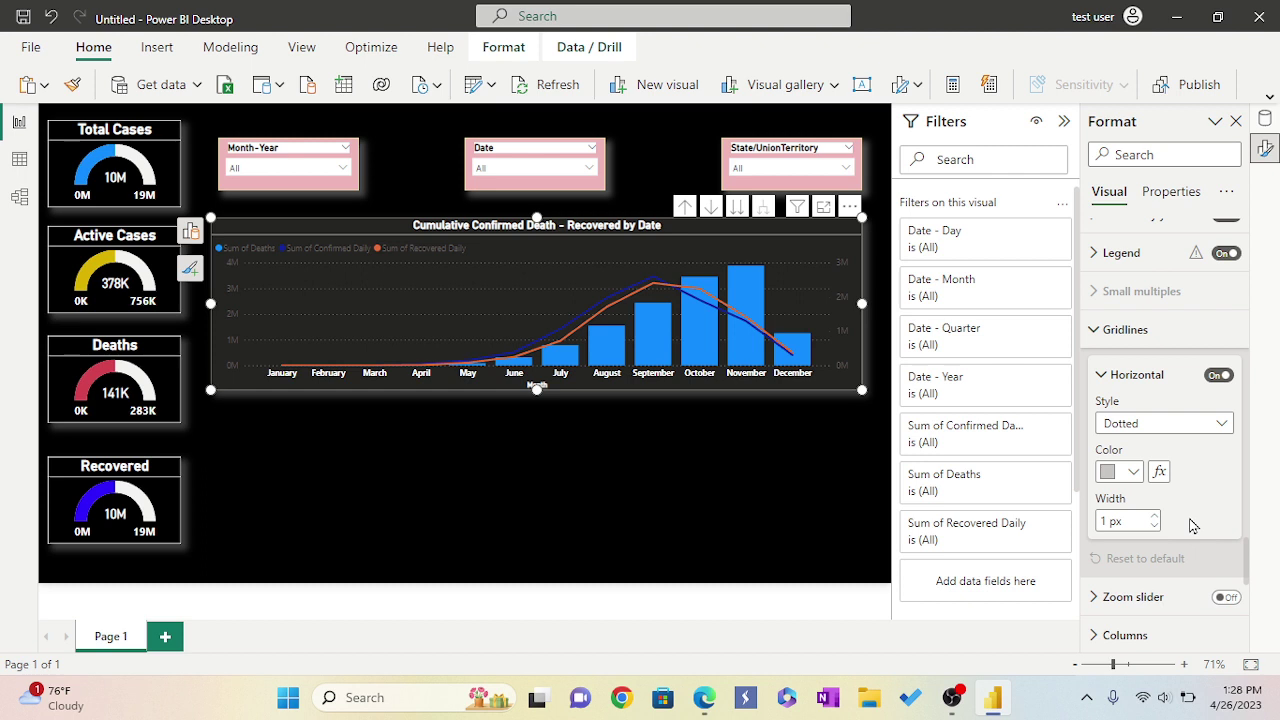
pyautogui.scroll(-2, 1191, 514)
pyautogui.scroll(-2, 1189, 509)
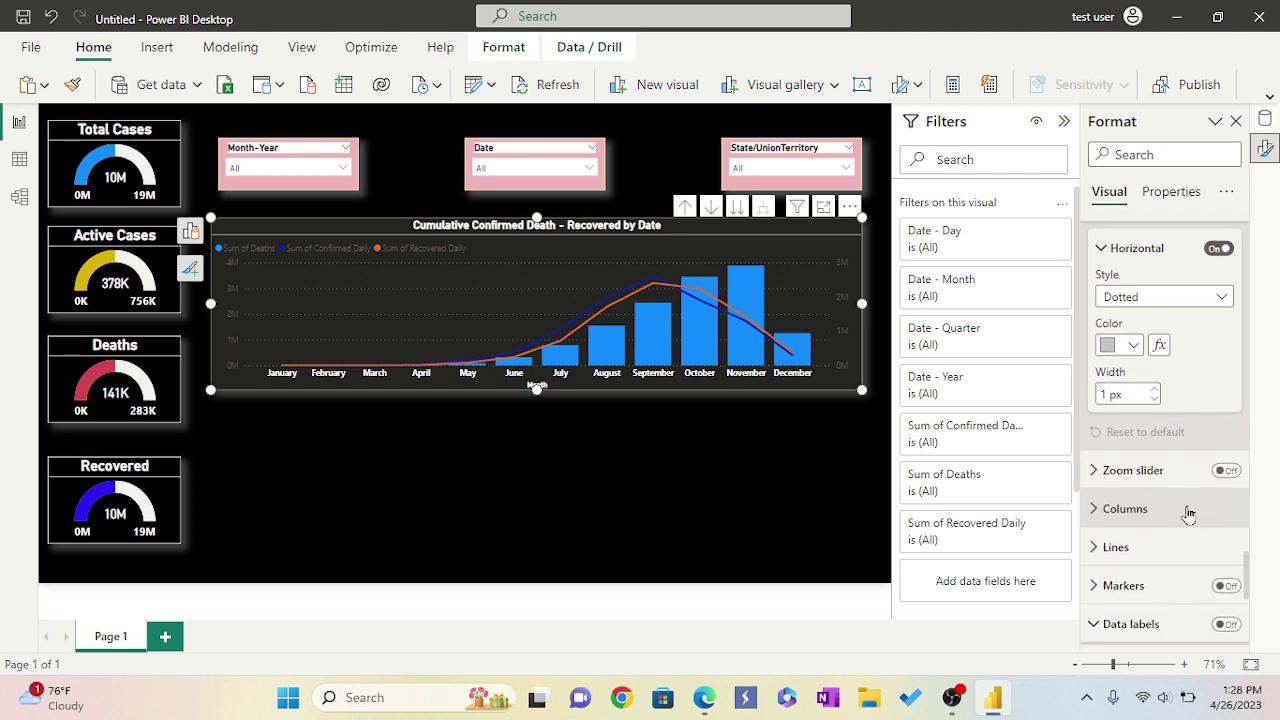
pyautogui.click(1224, 472)
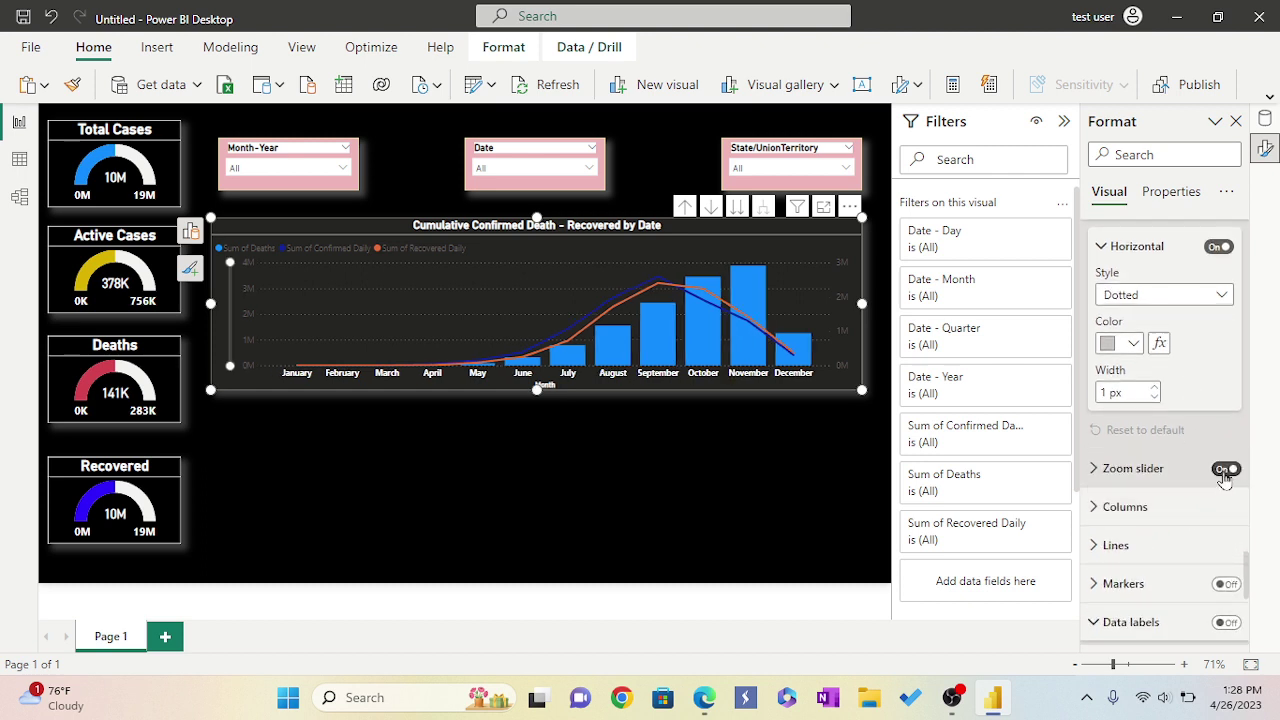
# Change the default color of the combo chart's columns to the recently used light pink
pyautogui.scroll(-2, 1160, 487)
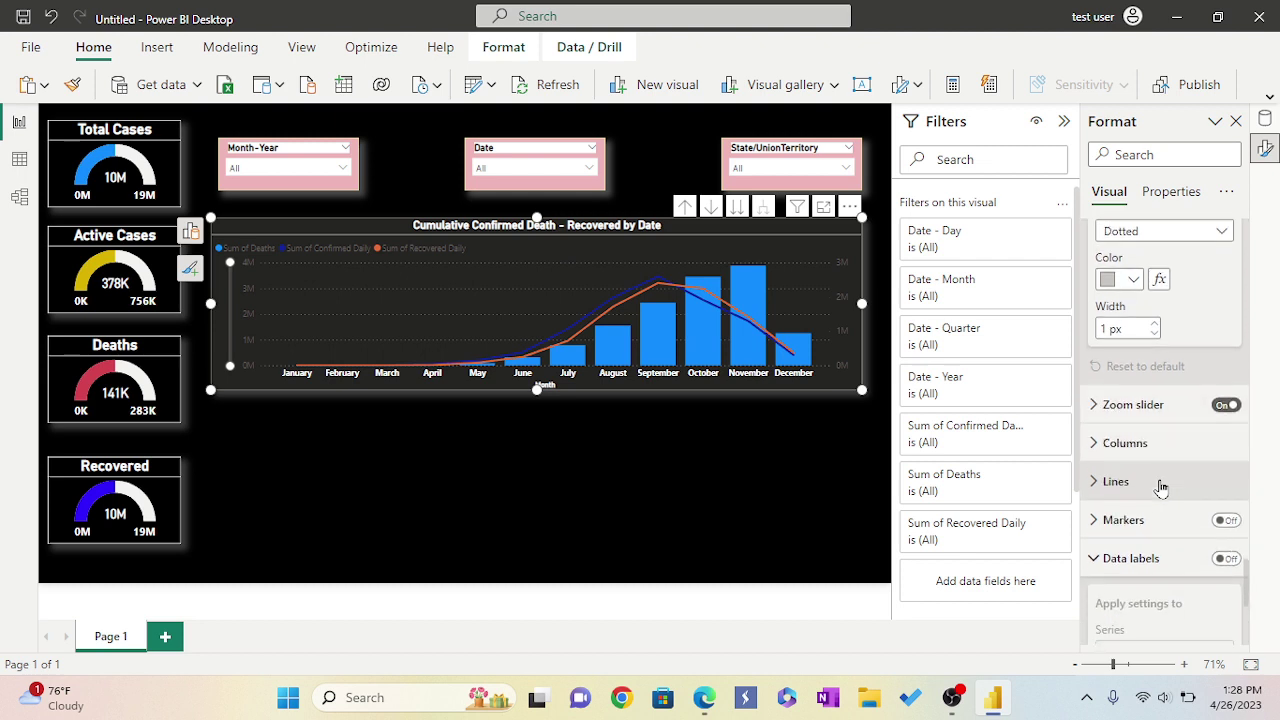
pyautogui.click(1097, 447)
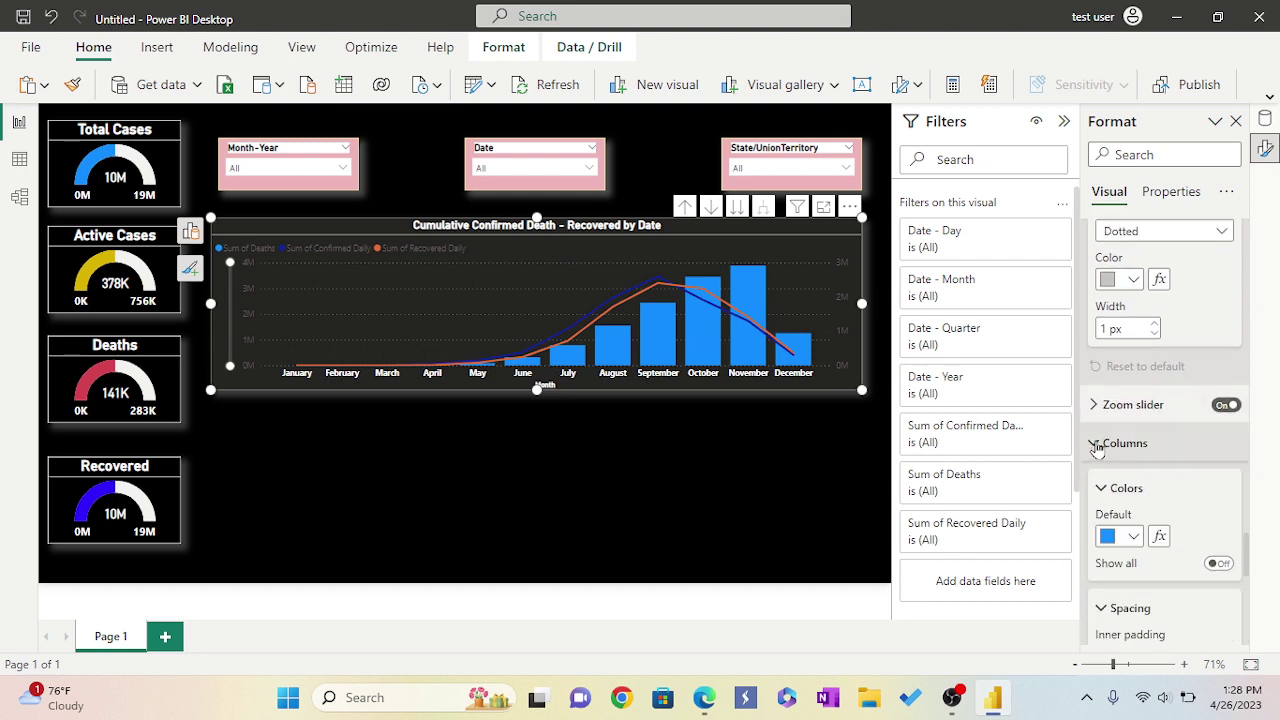
pyautogui.scroll(-2, 1100, 455)
pyautogui.click(1135, 473)
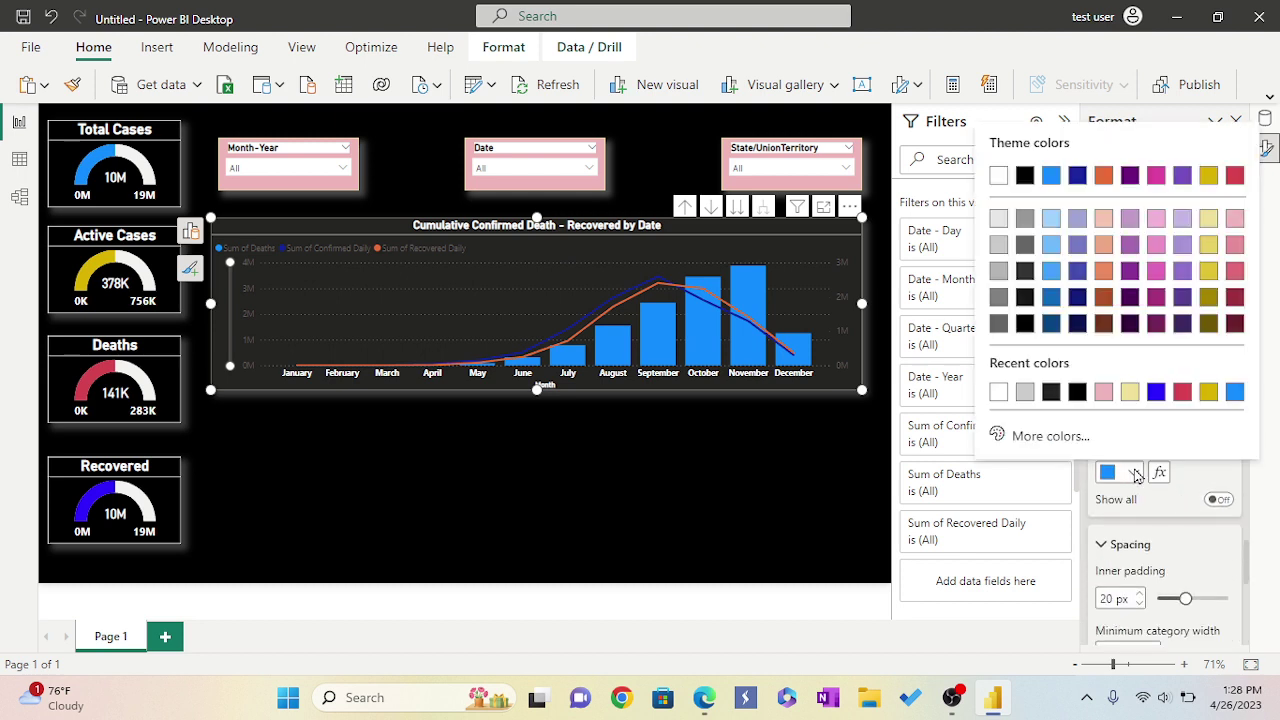
pyautogui.click(1135, 473)
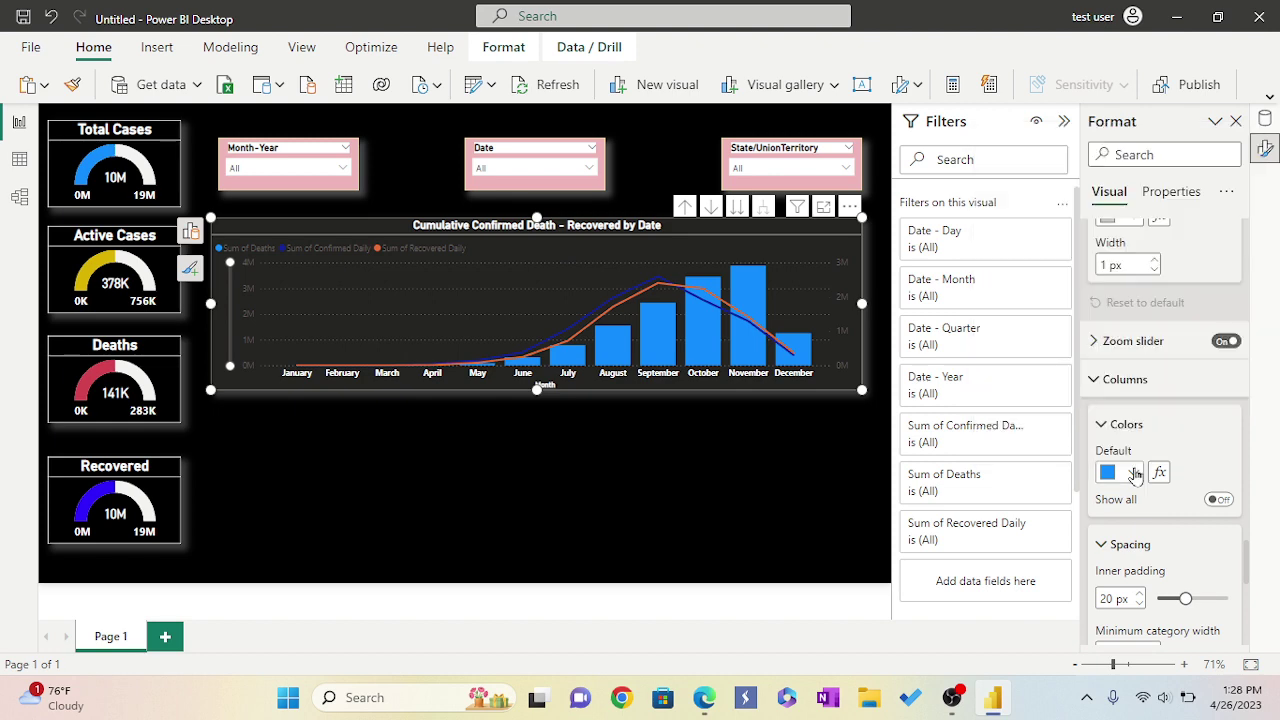
pyautogui.click(1135, 473)
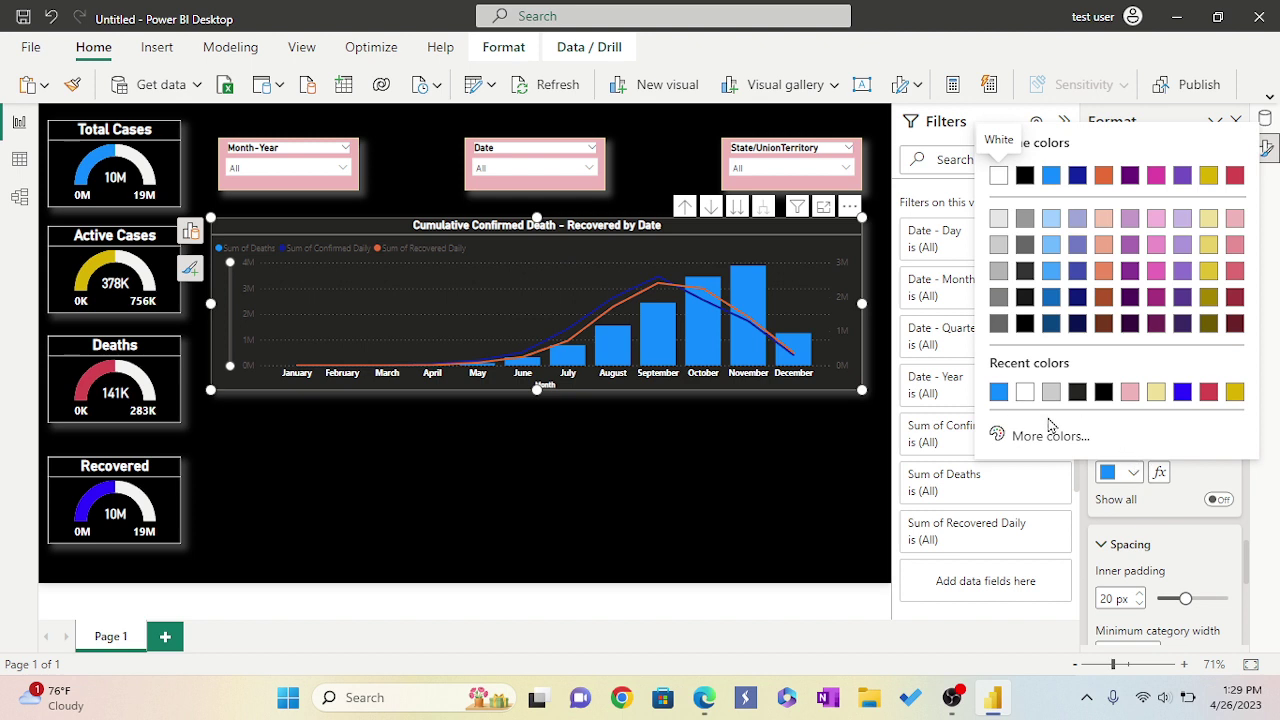
pyautogui.click(1129, 393)
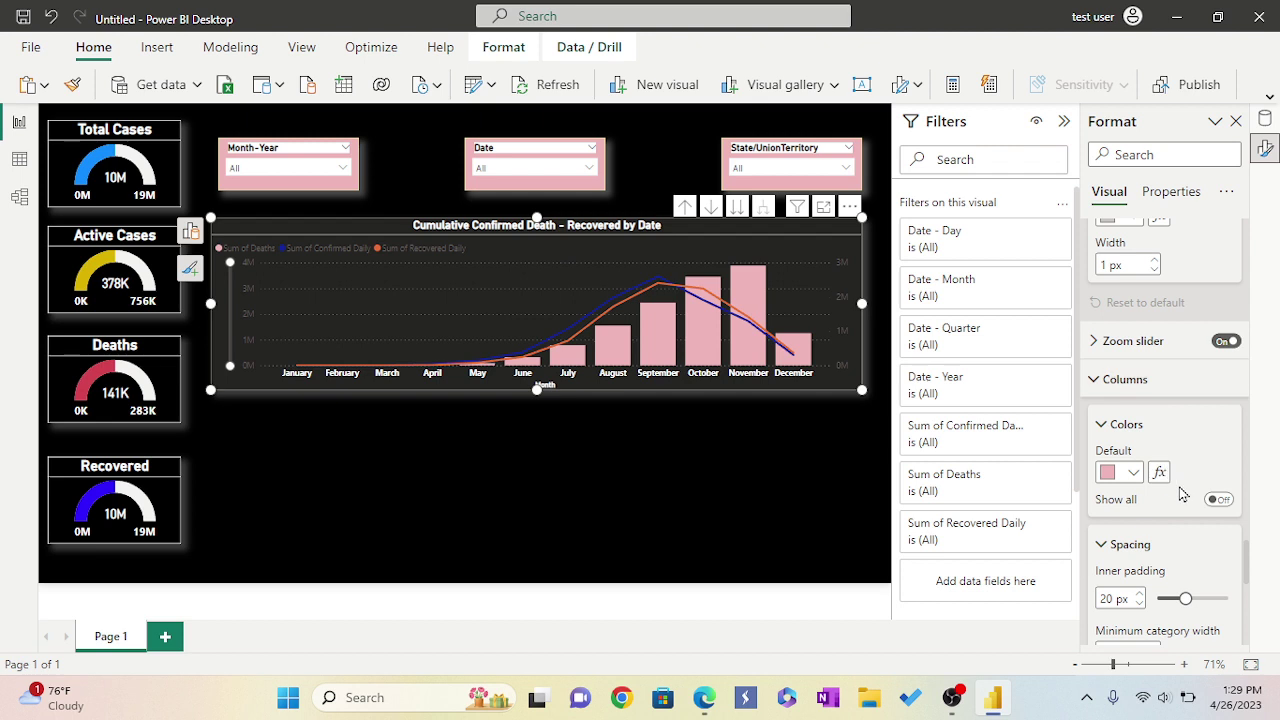
# Examine the combo chart's column spacing and line shape settings, including the available join types
pyautogui.scroll(-2, 1160, 540)
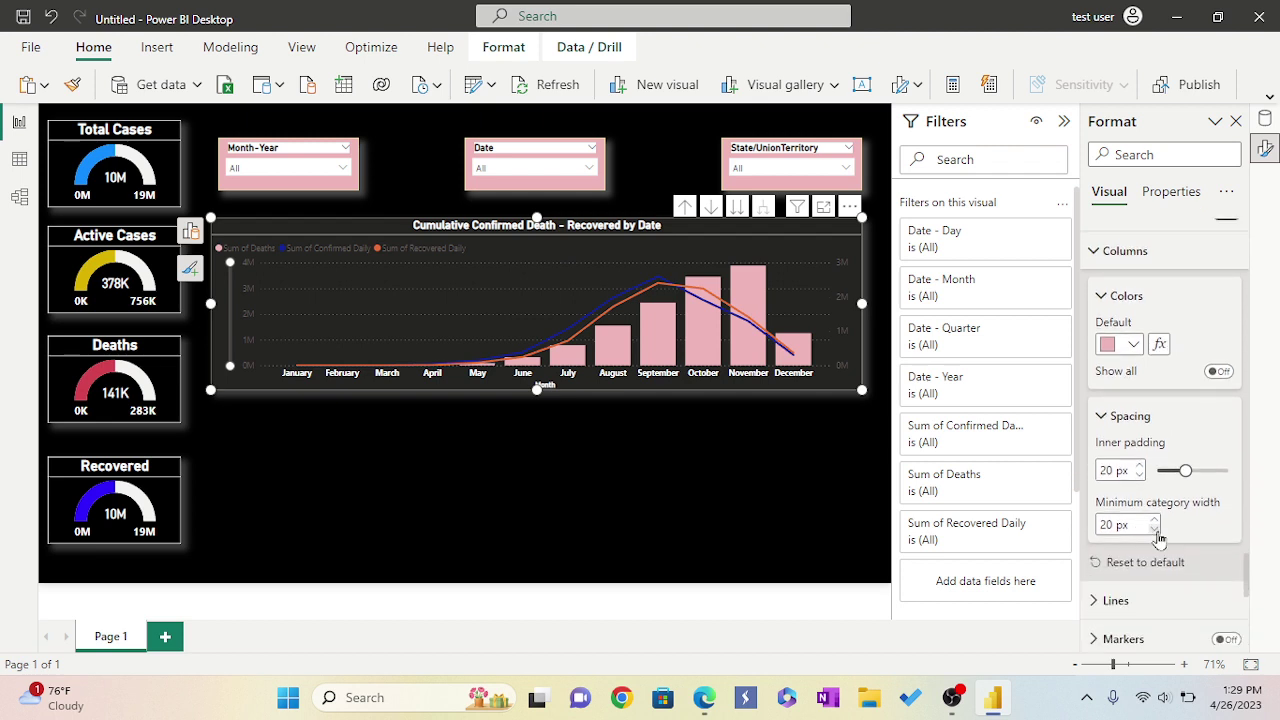
pyautogui.scroll(-1, 1159, 539)
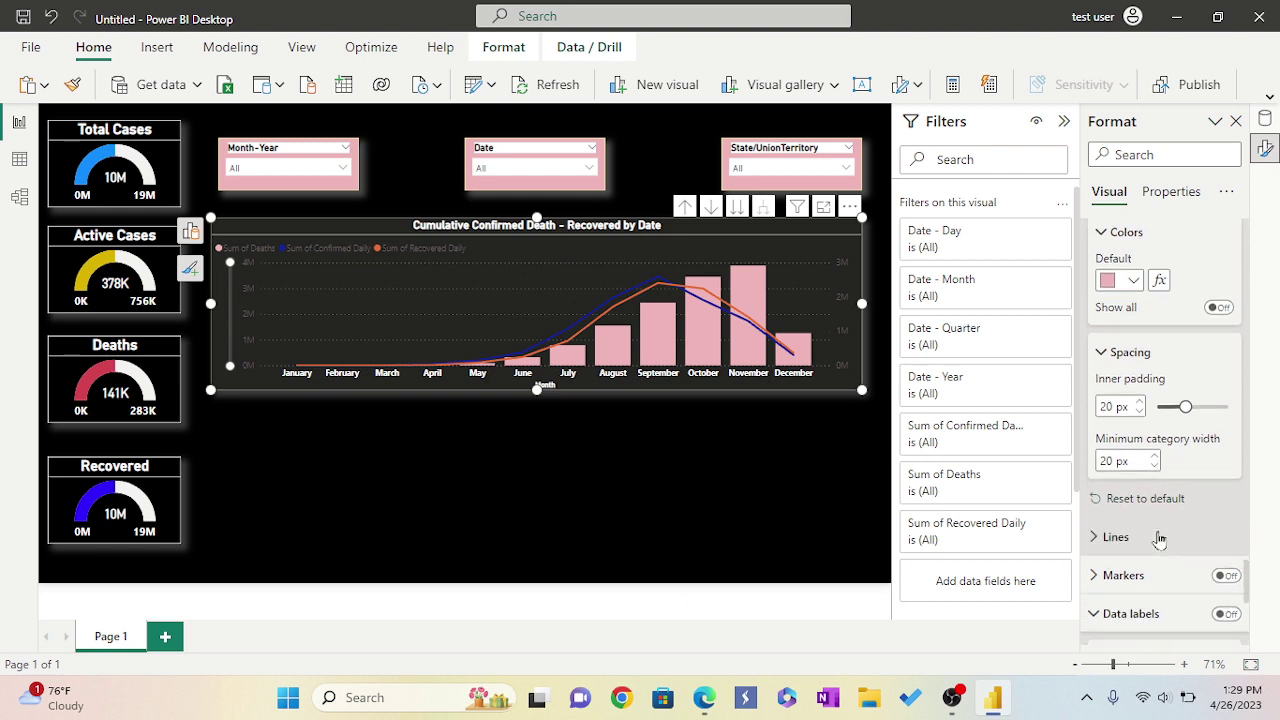
pyautogui.scroll(-1, 1159, 539)
pyautogui.click(1092, 475)
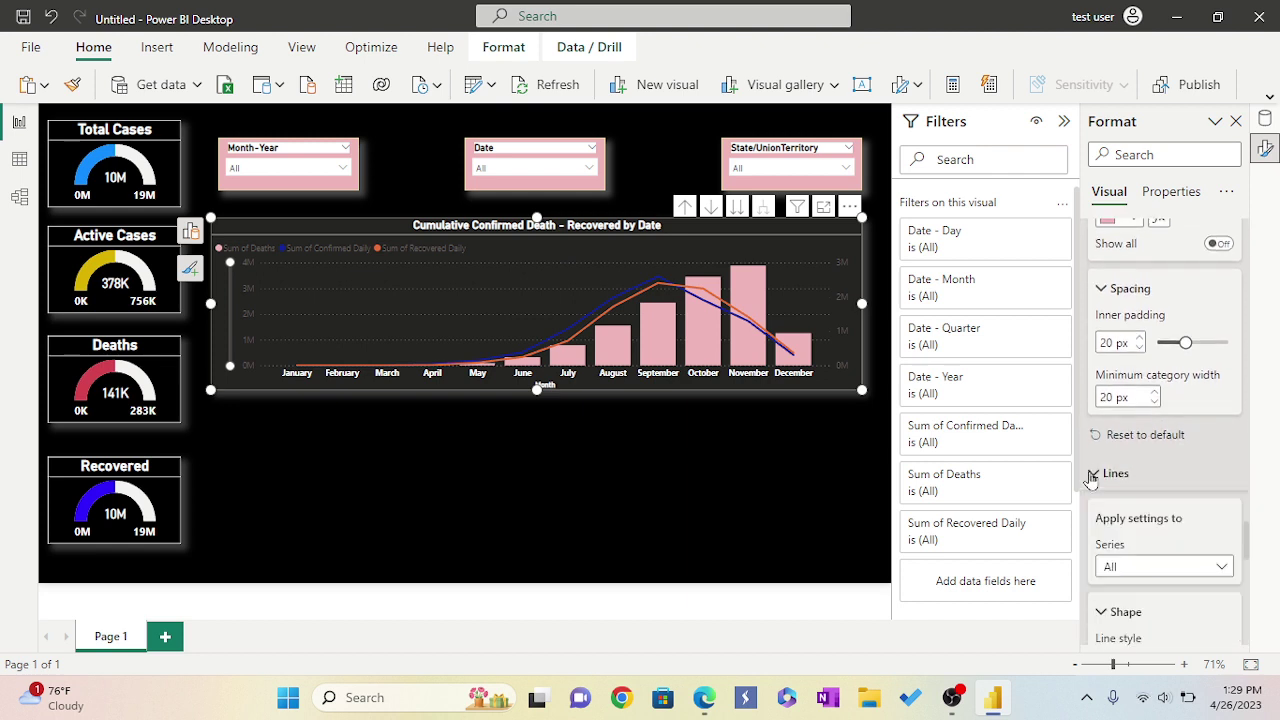
pyautogui.scroll(-3, 1160, 495)
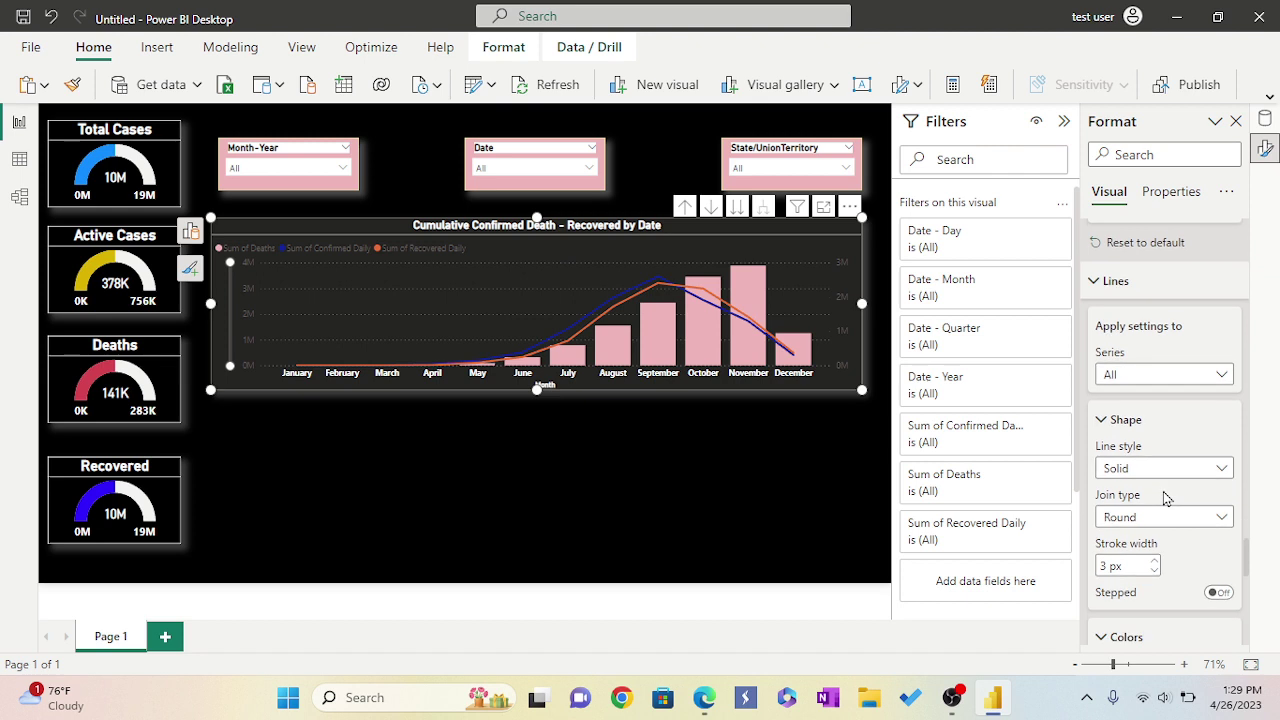
pyautogui.scroll(-1, 1163, 498)
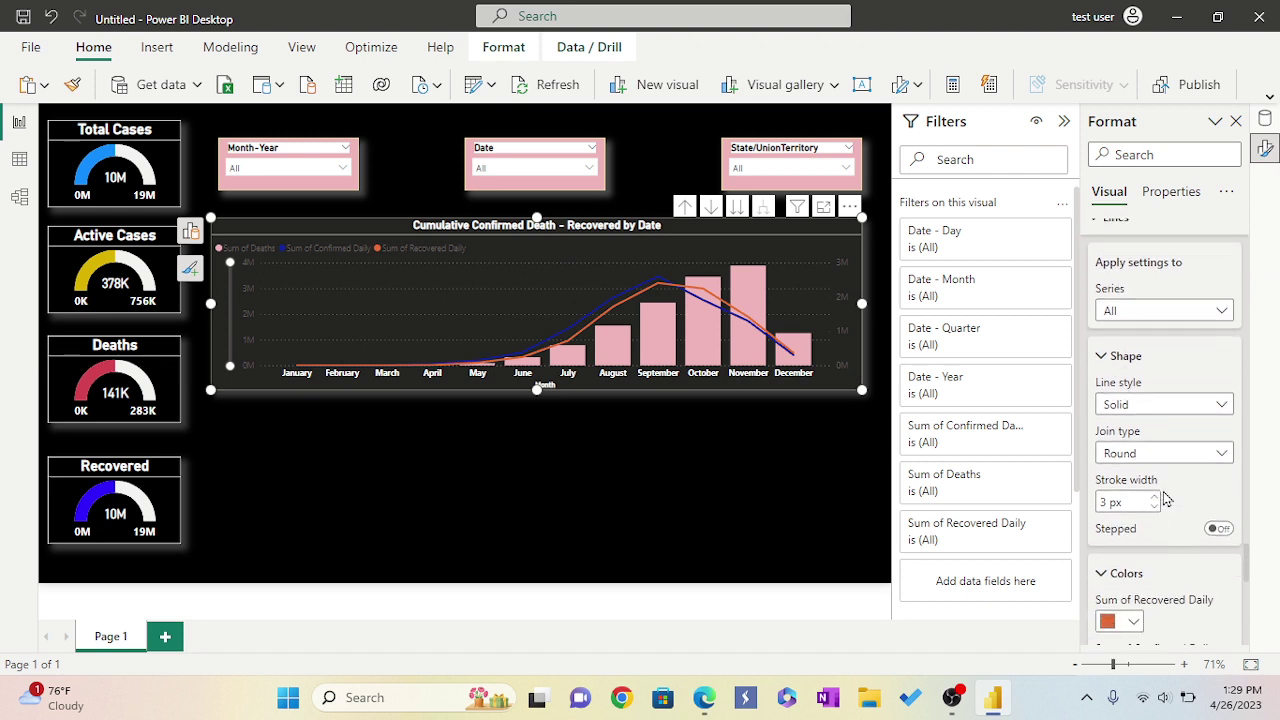
pyautogui.click(1226, 455)
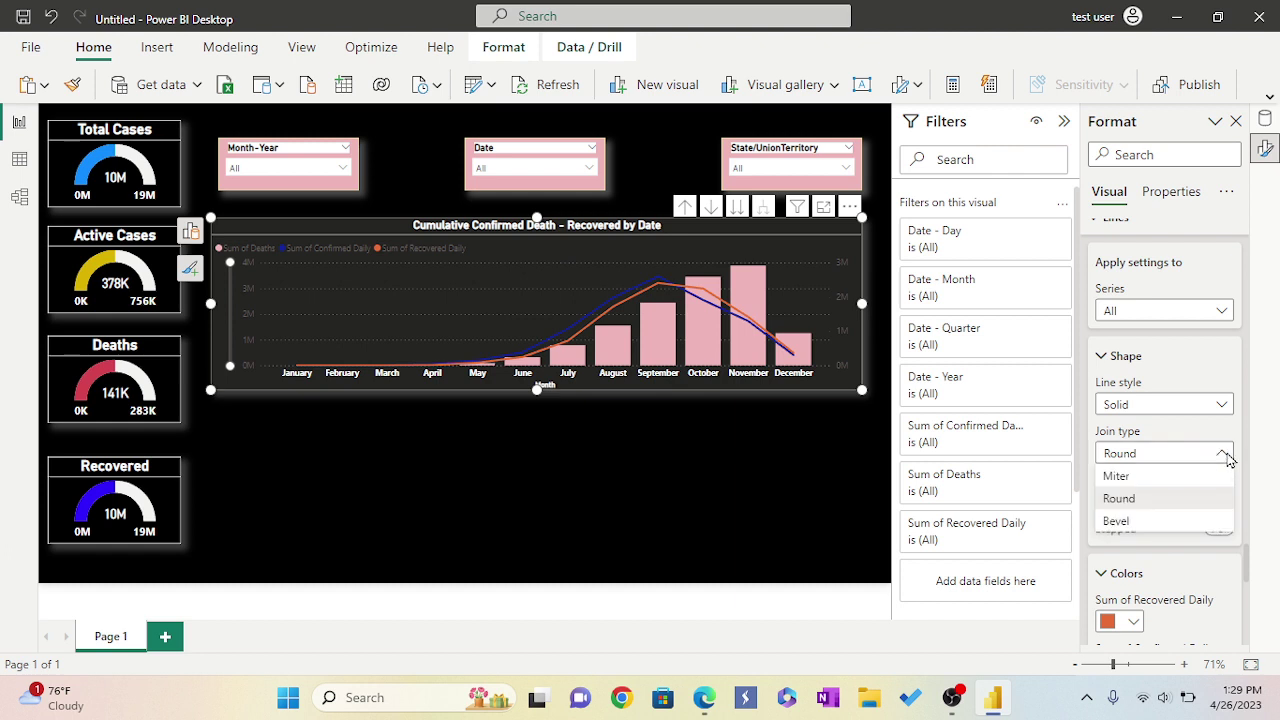
pyautogui.click(1226, 455)
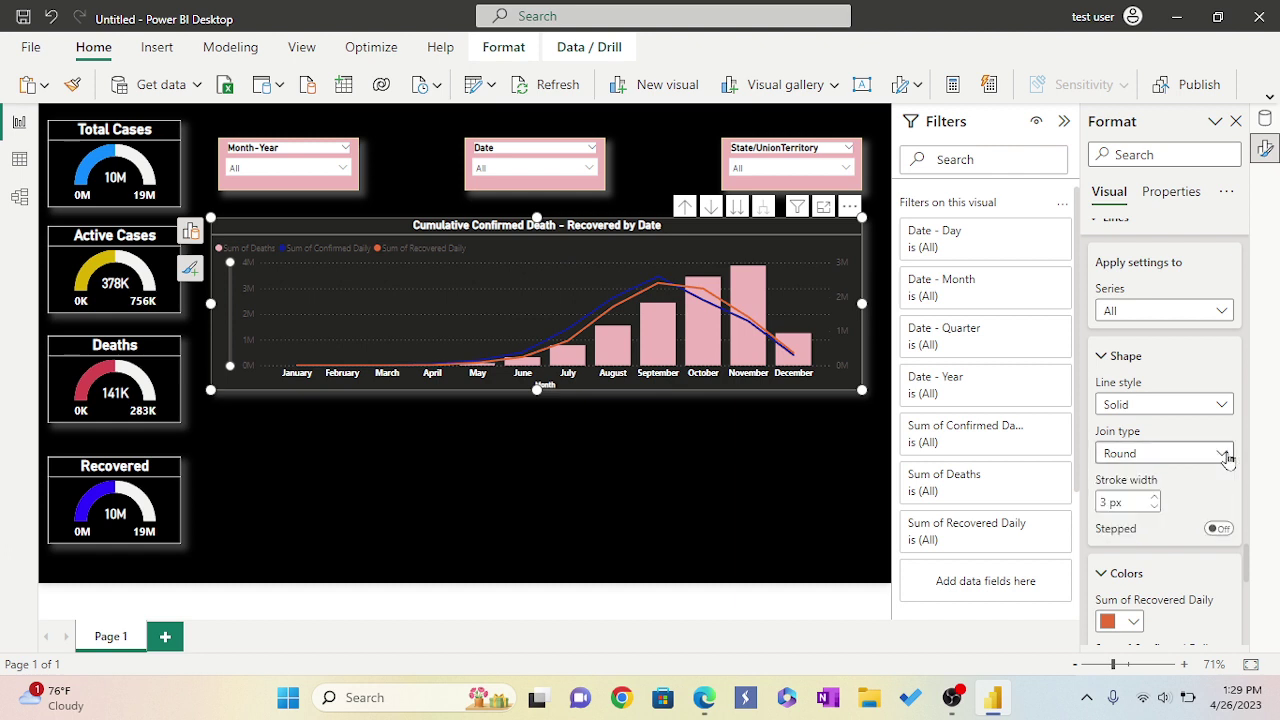
# Turn on markers for the combo chart's lines, keeping the current line colors
pyautogui.scroll(-2, 1181, 519)
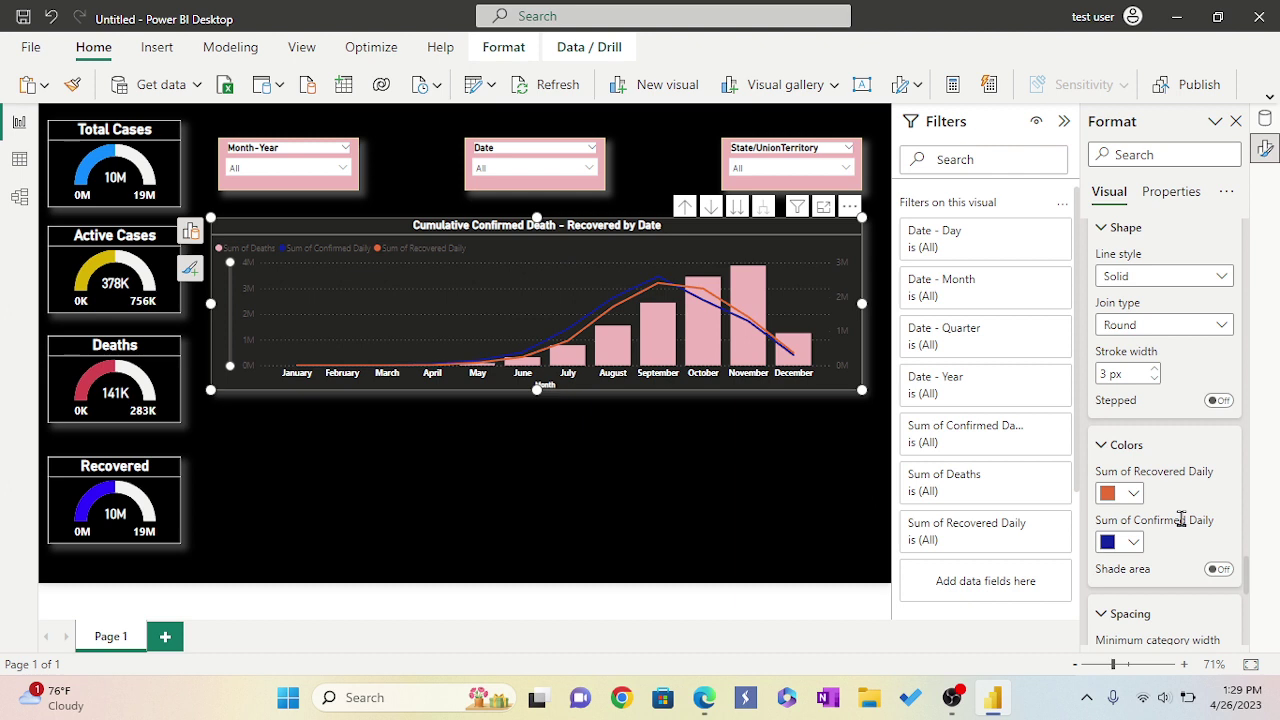
pyautogui.scroll(-1, 1181, 519)
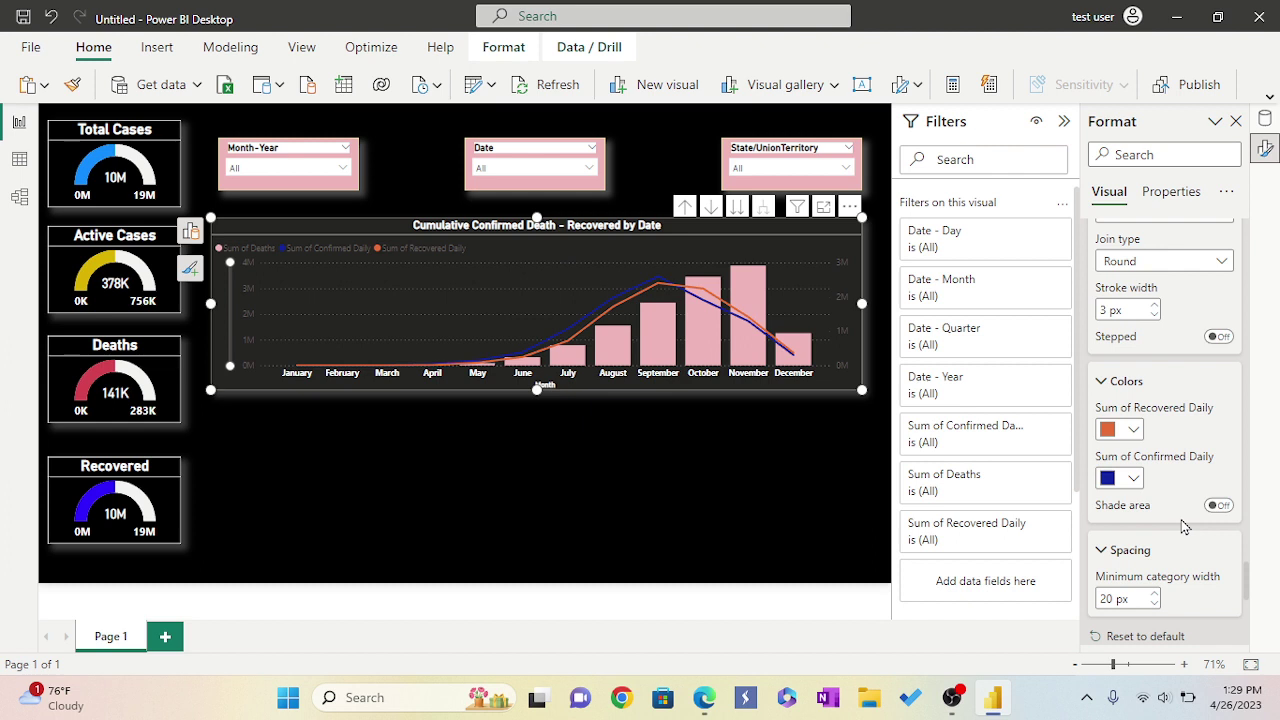
pyautogui.scroll(-2, 1182, 527)
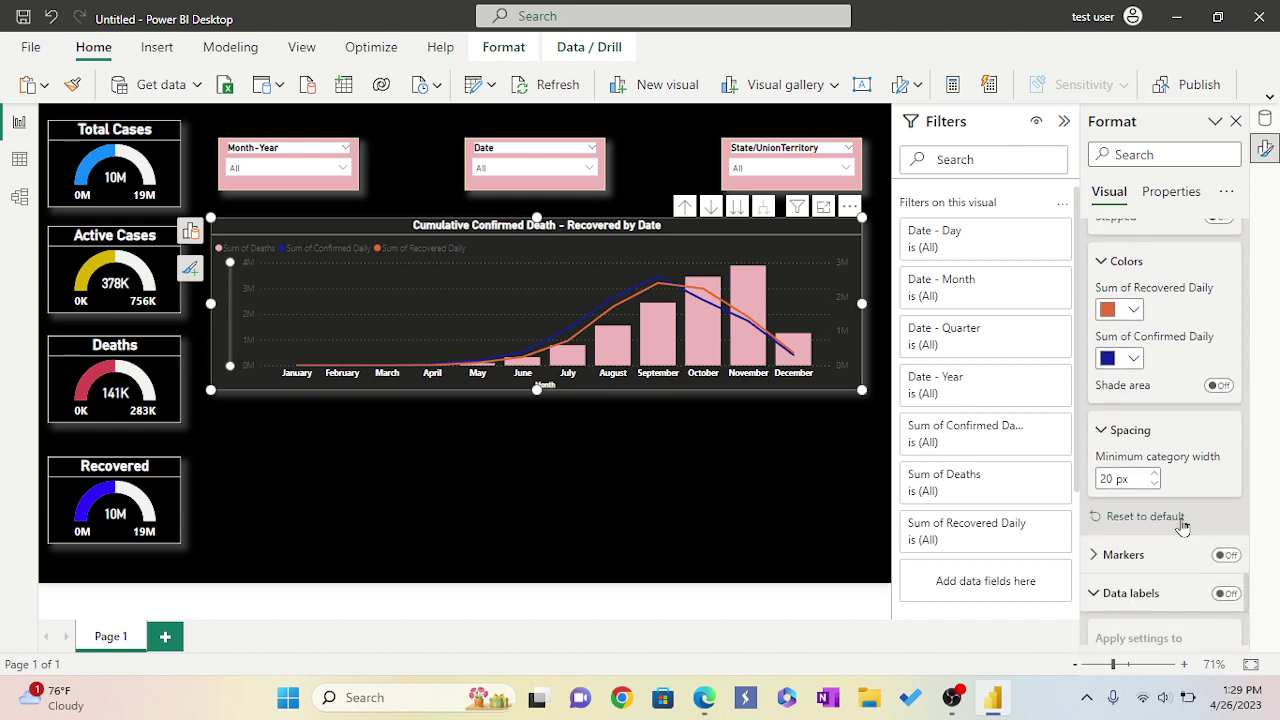
pyautogui.scroll(-1, 1182, 527)
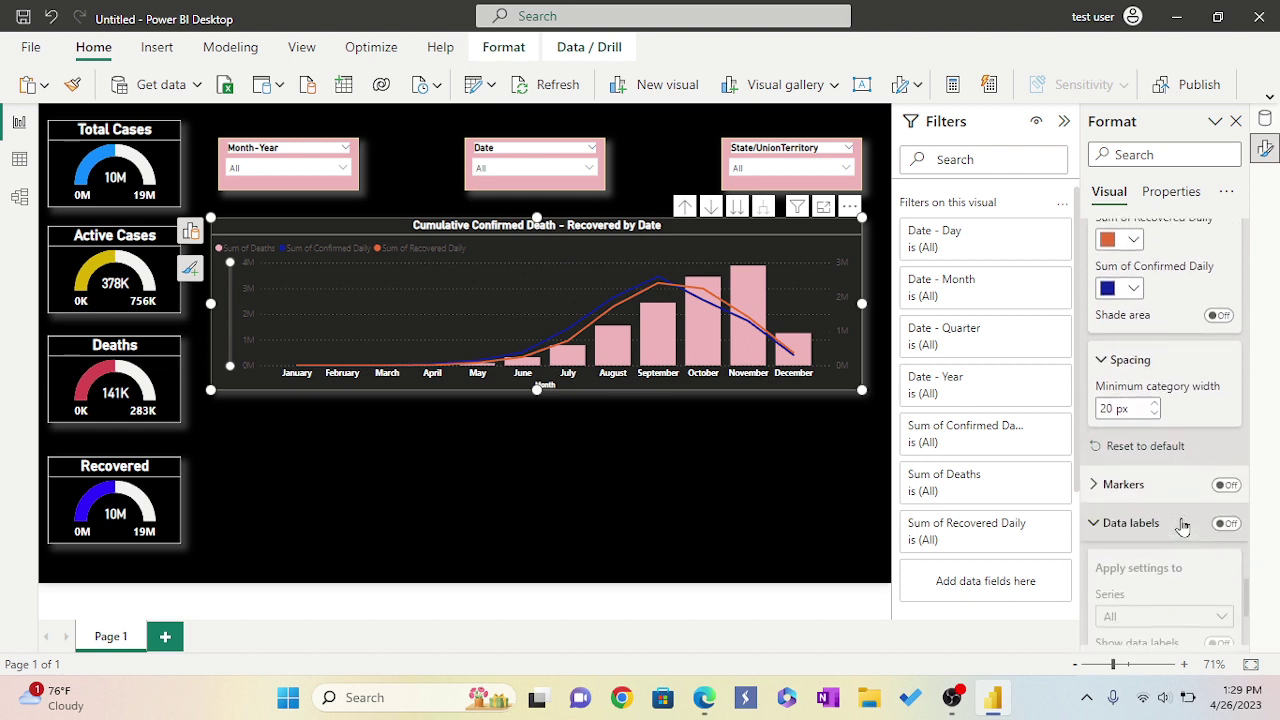
pyautogui.click(1225, 484)
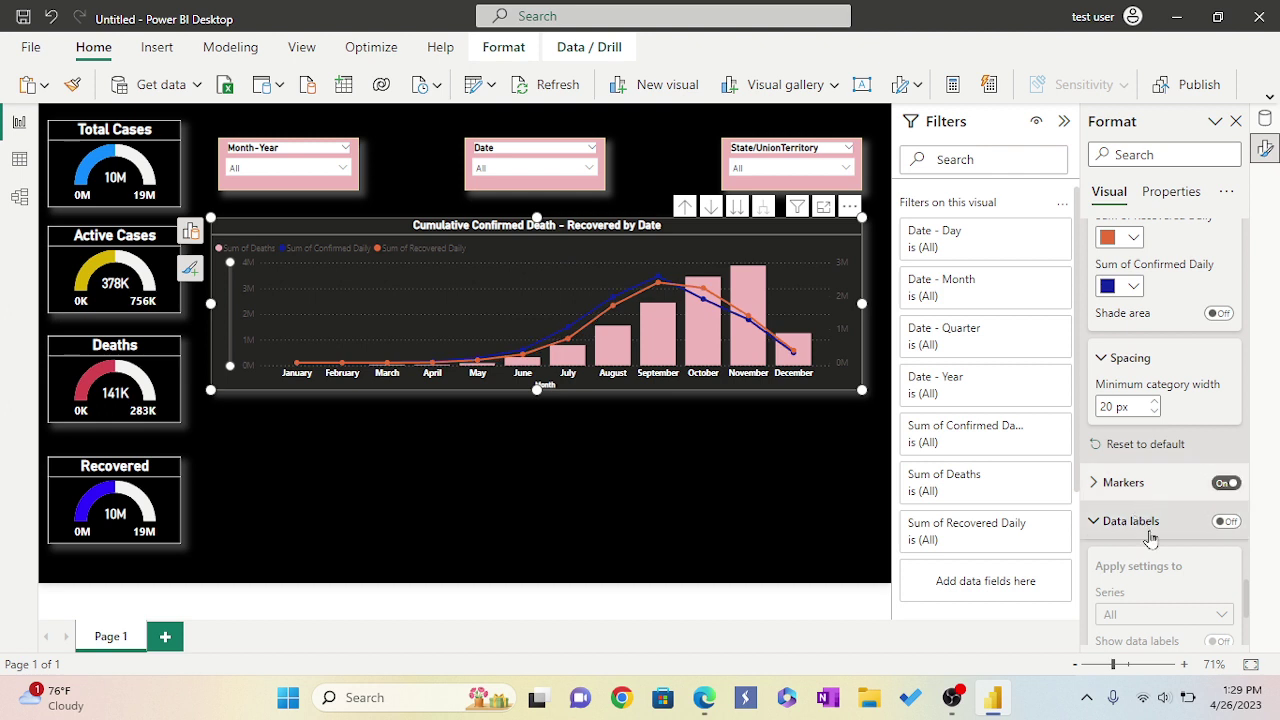
# Try showing data labels for all series on the combo chart
pyautogui.scroll(-1, 1150, 535)
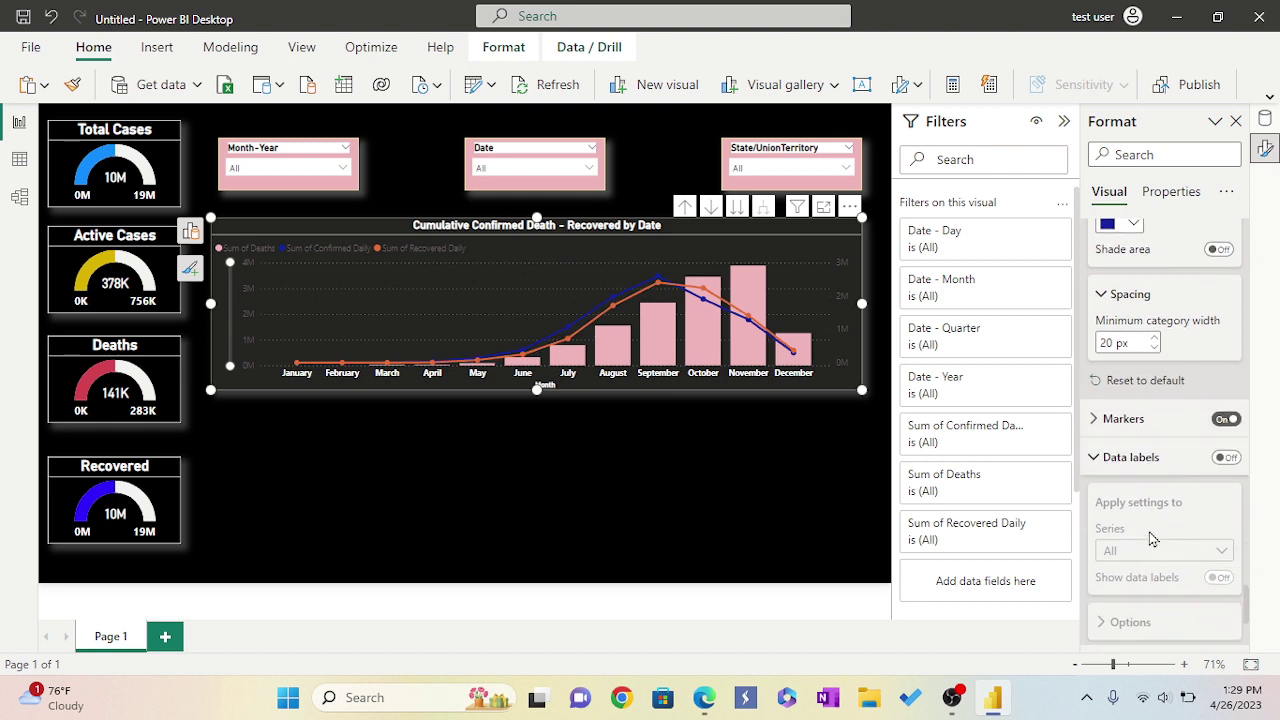
pyautogui.click(1225, 458)
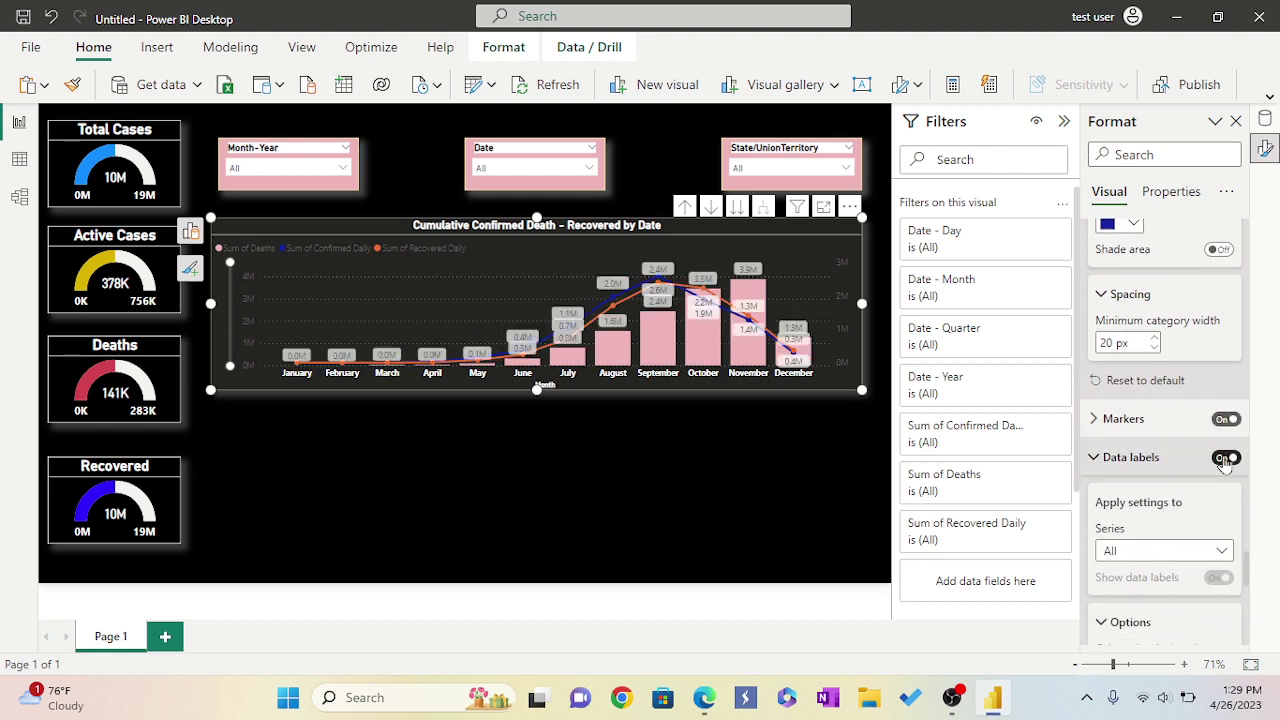
pyautogui.click(1225, 458)
# Try showing series labels on the combo chart
pyautogui.scroll(-1, 1158, 488)
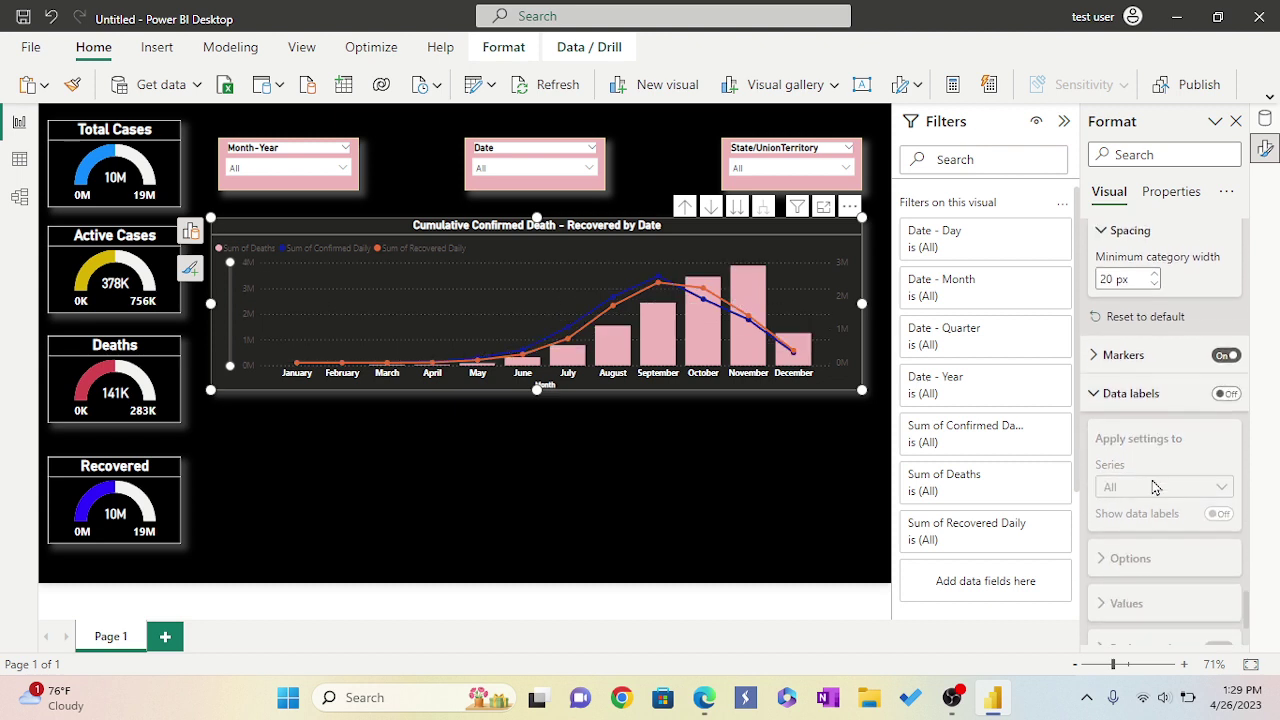
pyautogui.scroll(-2, 1155, 487)
pyautogui.scroll(-1, 1155, 487)
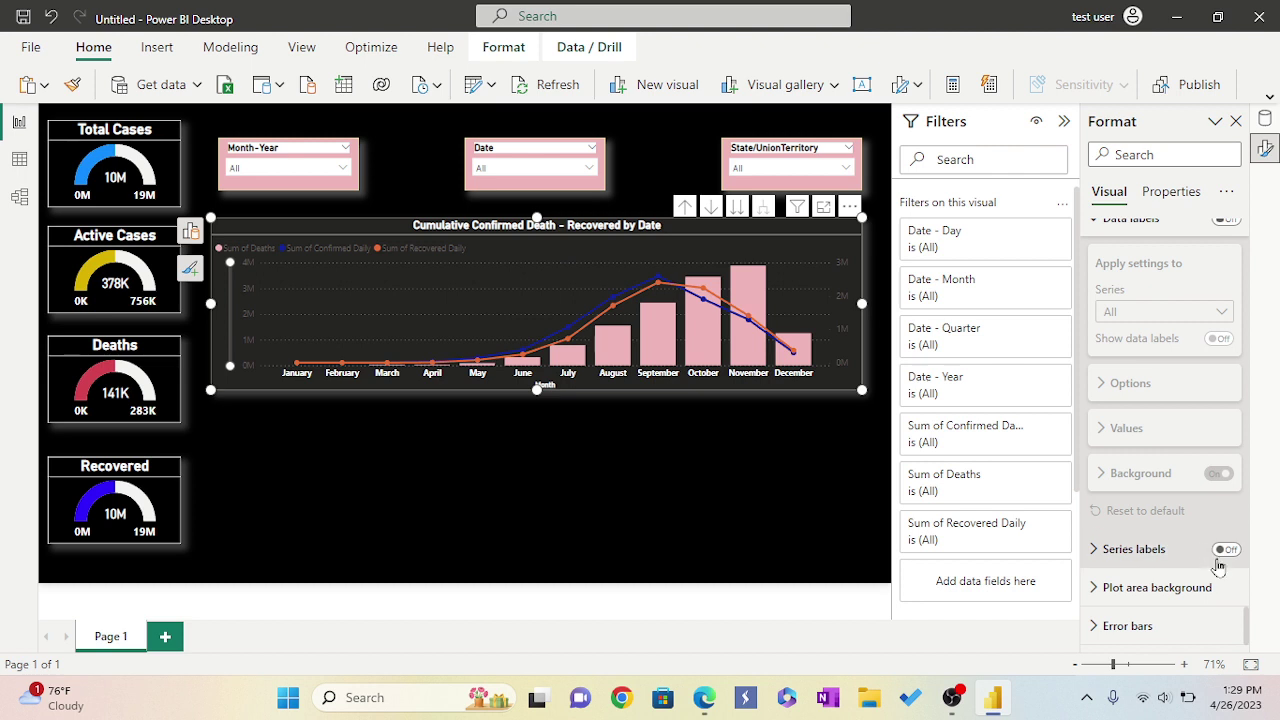
pyautogui.click(1225, 550)
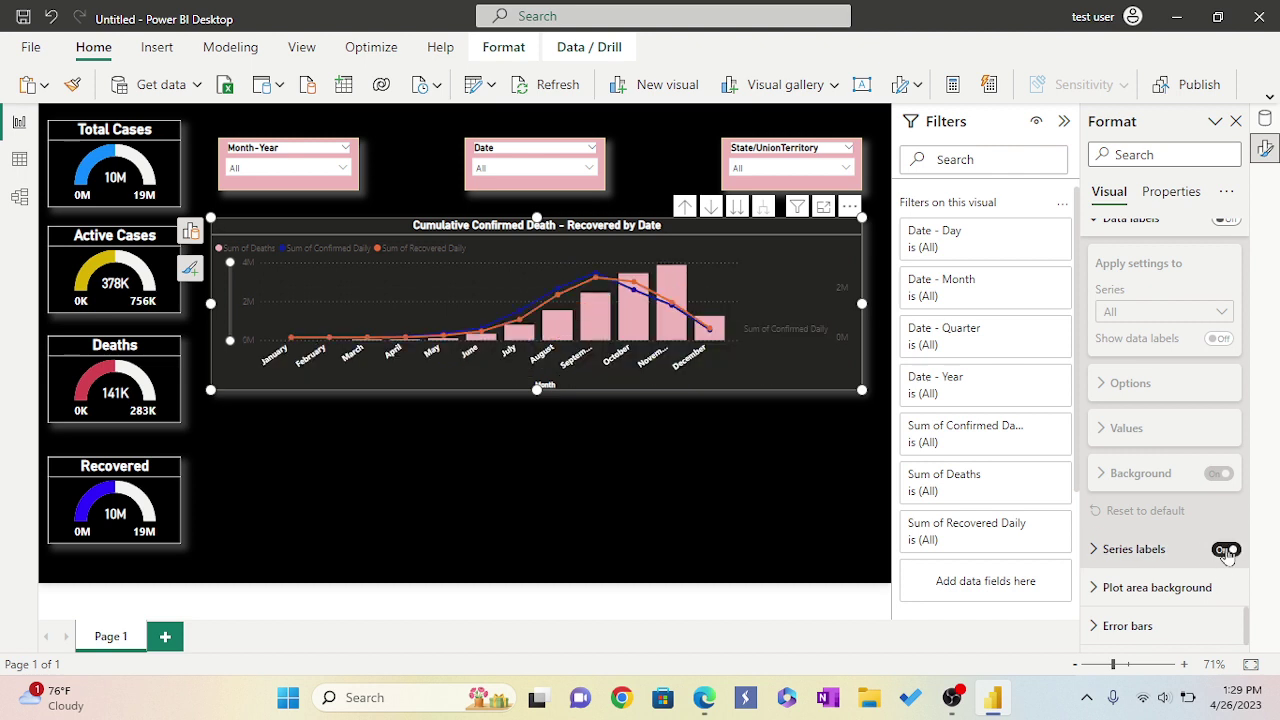
pyautogui.click(1226, 550)
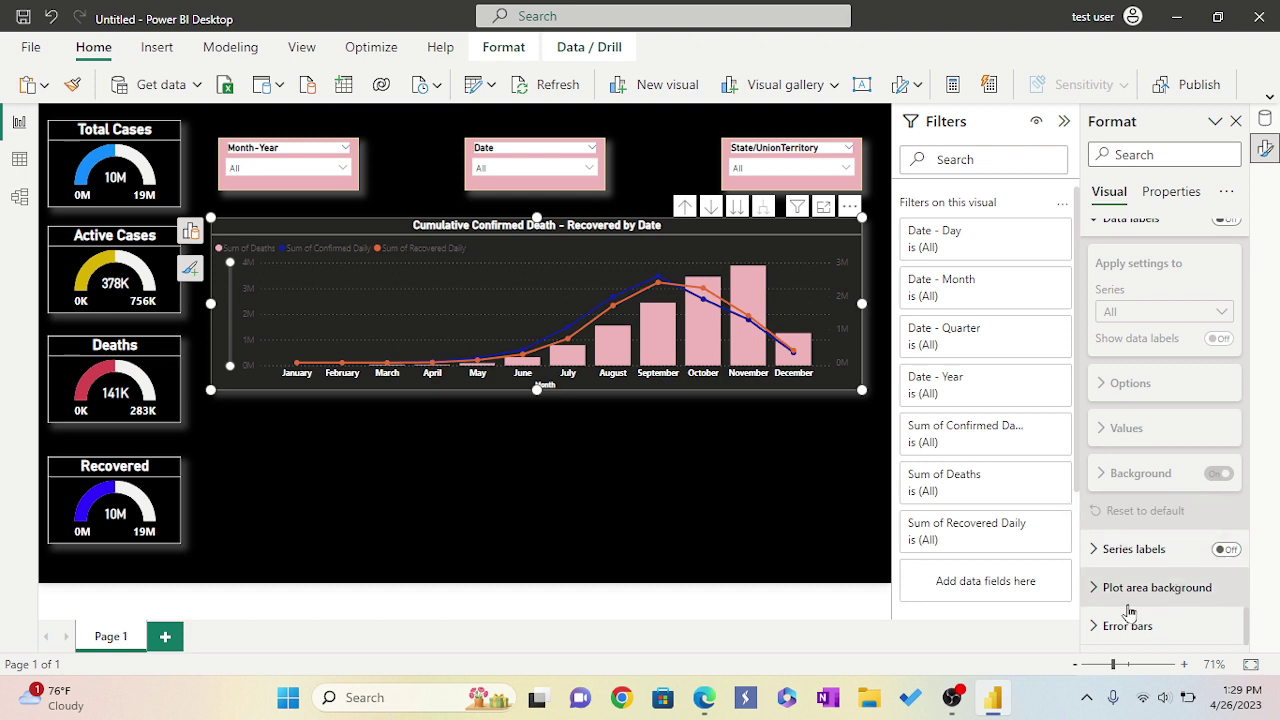
# Resize the combo chart to about 967 wide by 243 high and place a duplicate of it directly below
pyautogui.click(1094, 592)
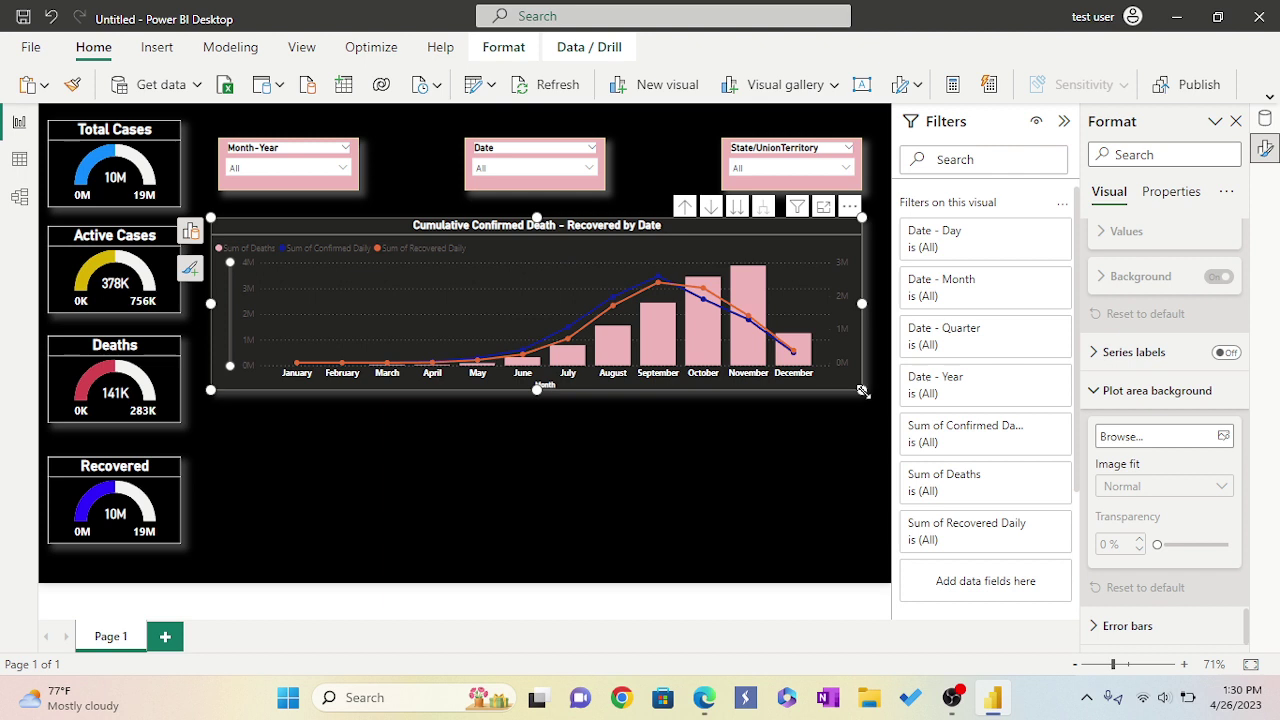
pyautogui.moveTo(863, 391); pyautogui.dragTo(799, 276)
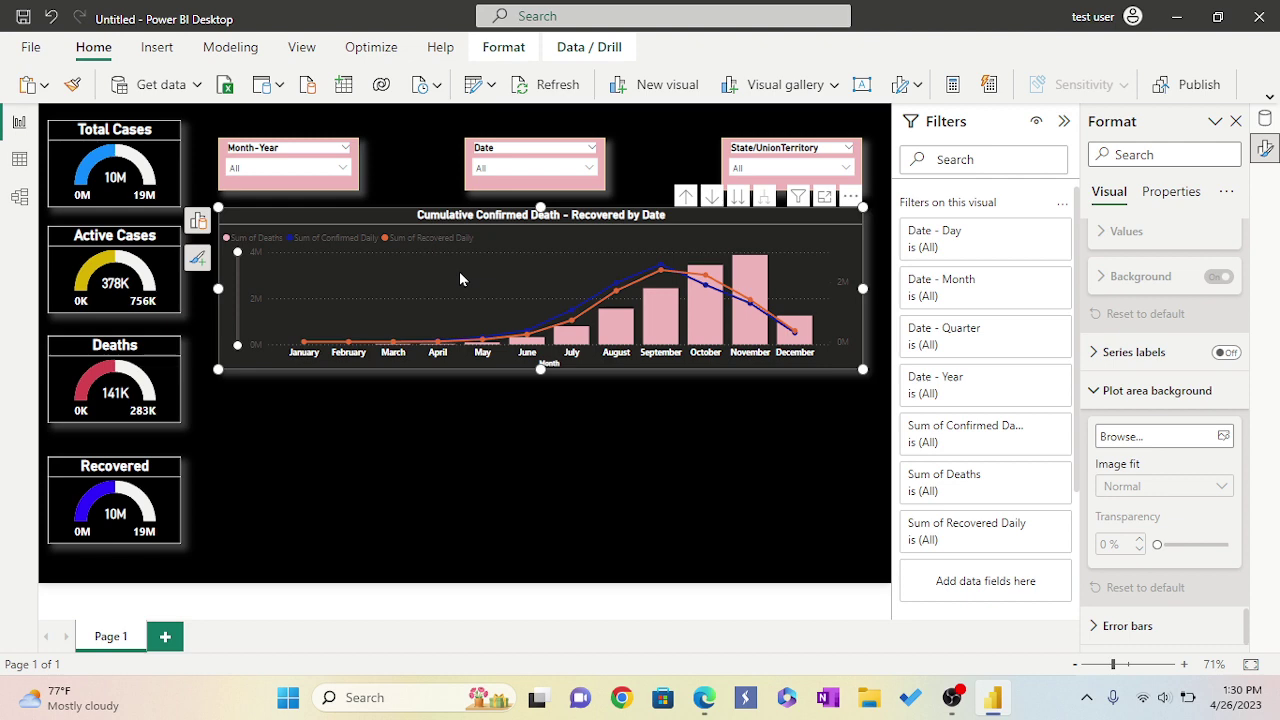
pyautogui.hotkey('ctrl', 'c')
pyautogui.hotkey('ctrl', 'v')
pyautogui.moveTo(460, 271); pyautogui.dragTo(461, 449)
pyautogui.moveTo(460, 448); pyautogui.dragTo(460, 449)
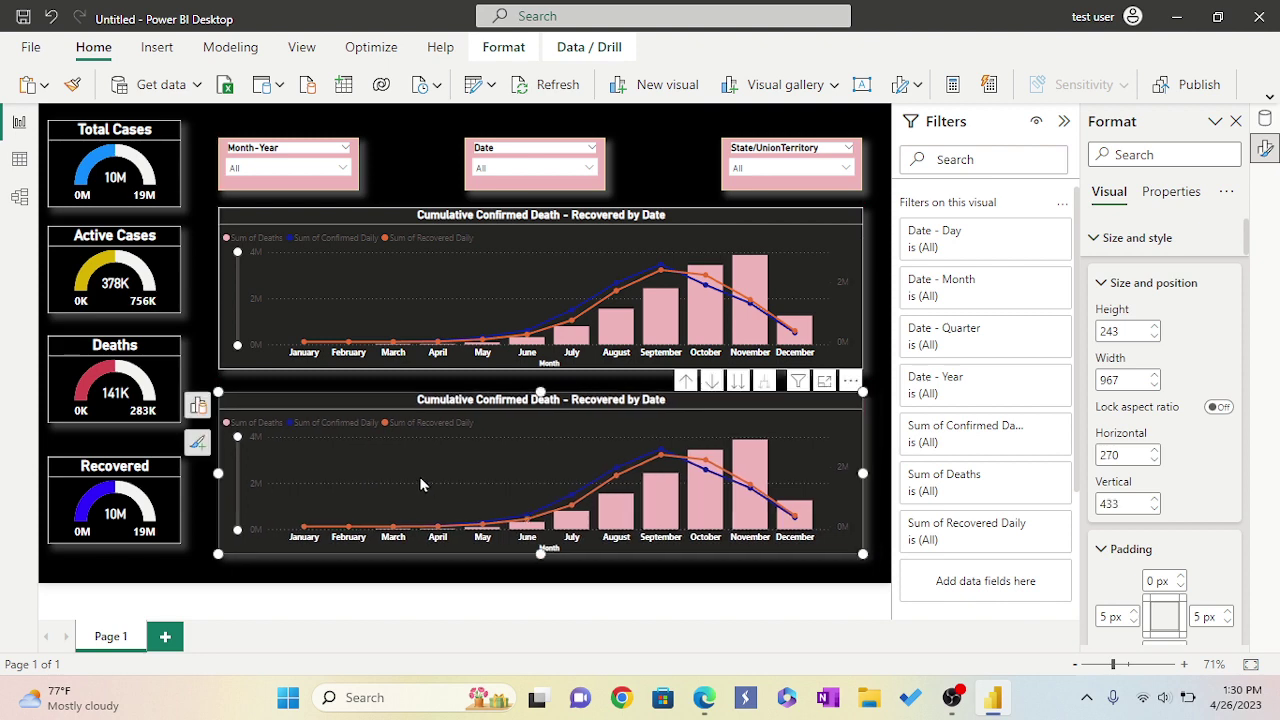
# Convert the duplicated combo chart into a Map visual
pyautogui.click(199, 408)
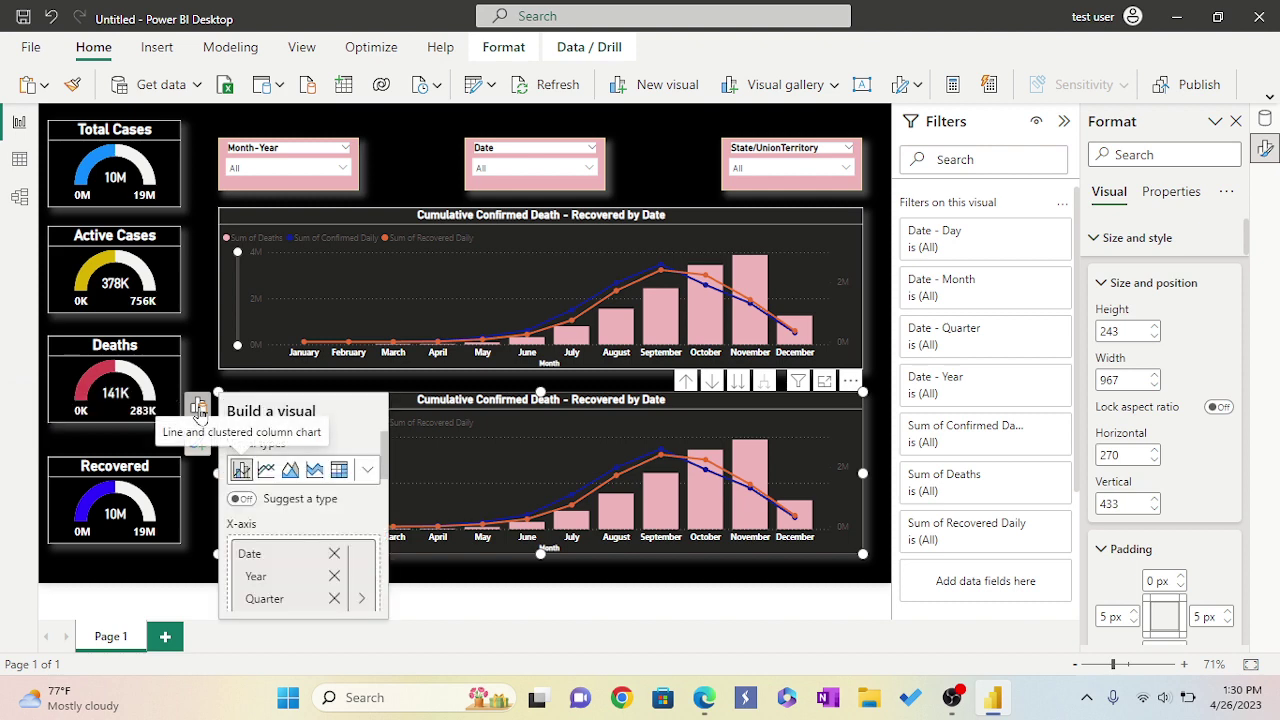
pyautogui.click(367, 472)
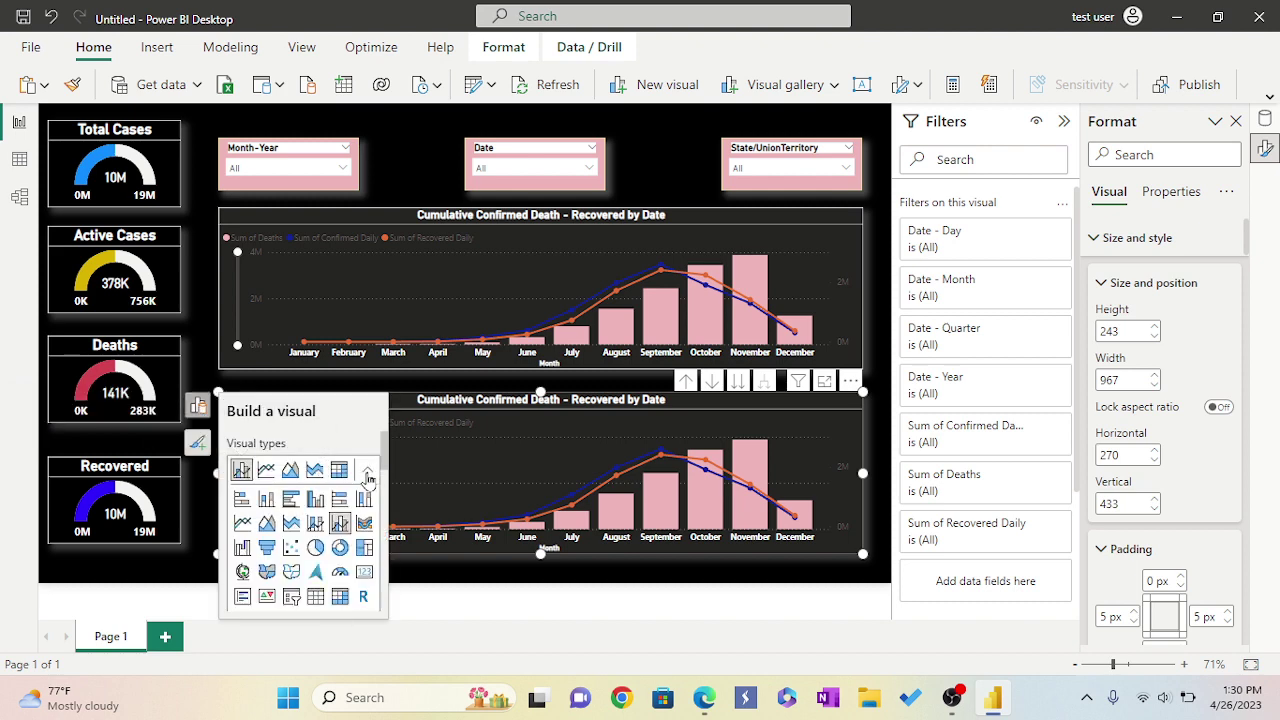
pyautogui.scroll(-3, 362, 492)
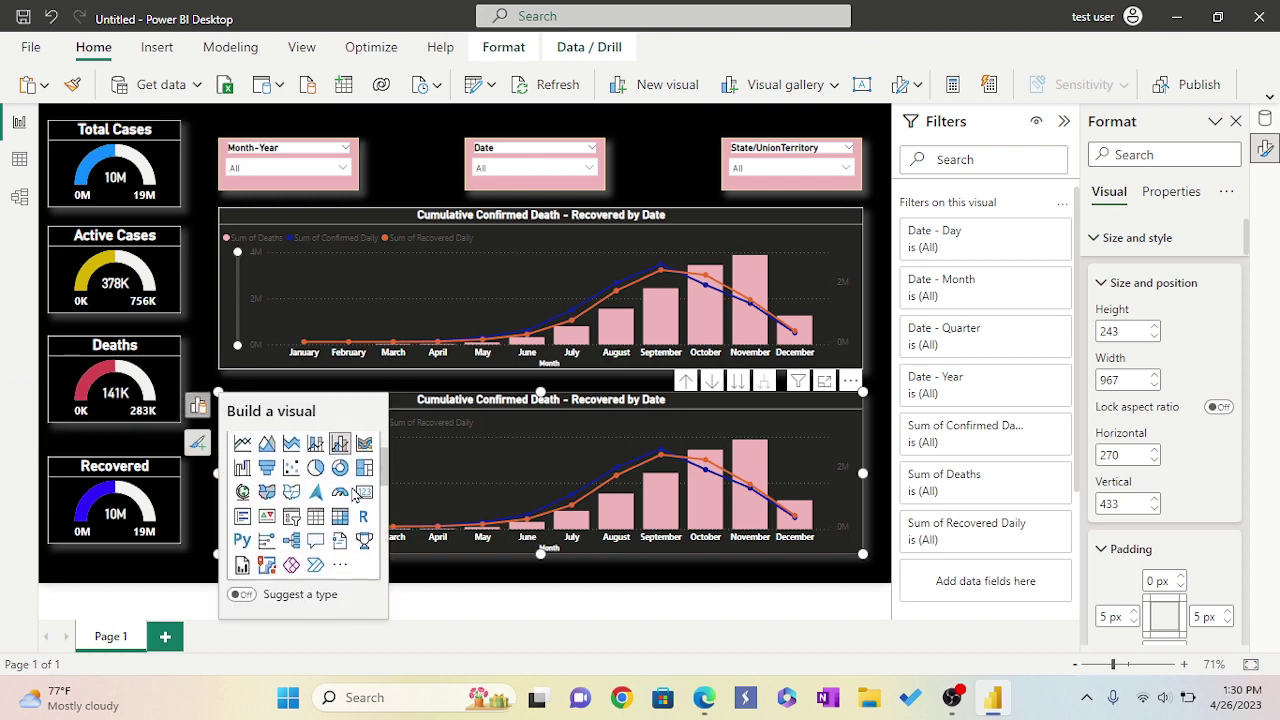
pyautogui.click(242, 490)
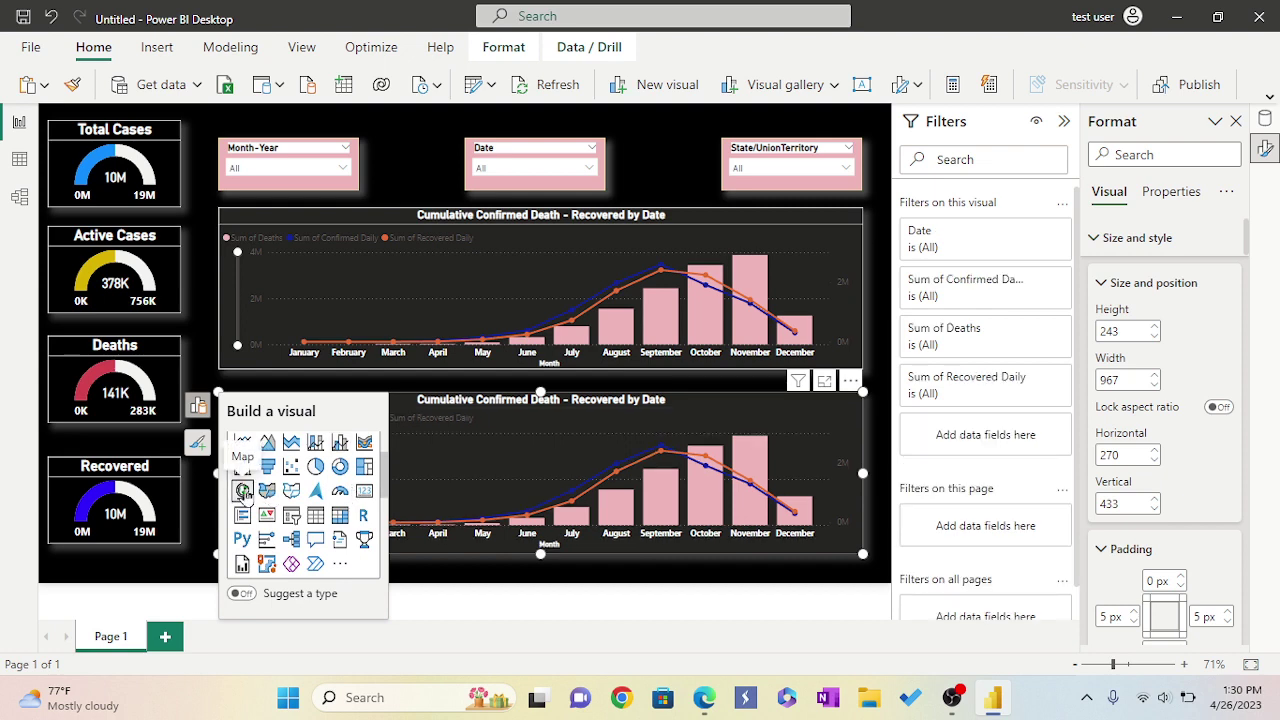
pyautogui.click(315, 490)
# Add the State/UnionTerritory field as the map's location
pyautogui.scroll(-2, 323, 503)
pyautogui.scroll(-1, 323, 503)
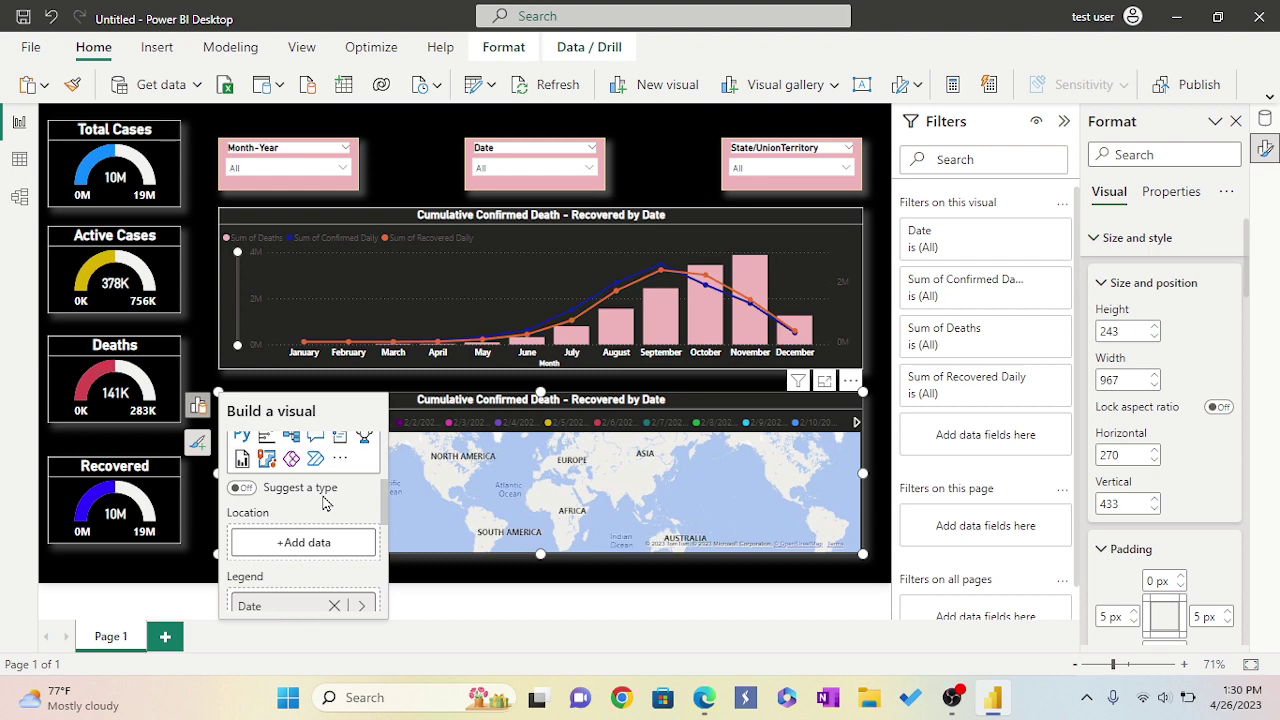
pyautogui.scroll(-2, 323, 503)
pyautogui.scroll(-1, 323, 503)
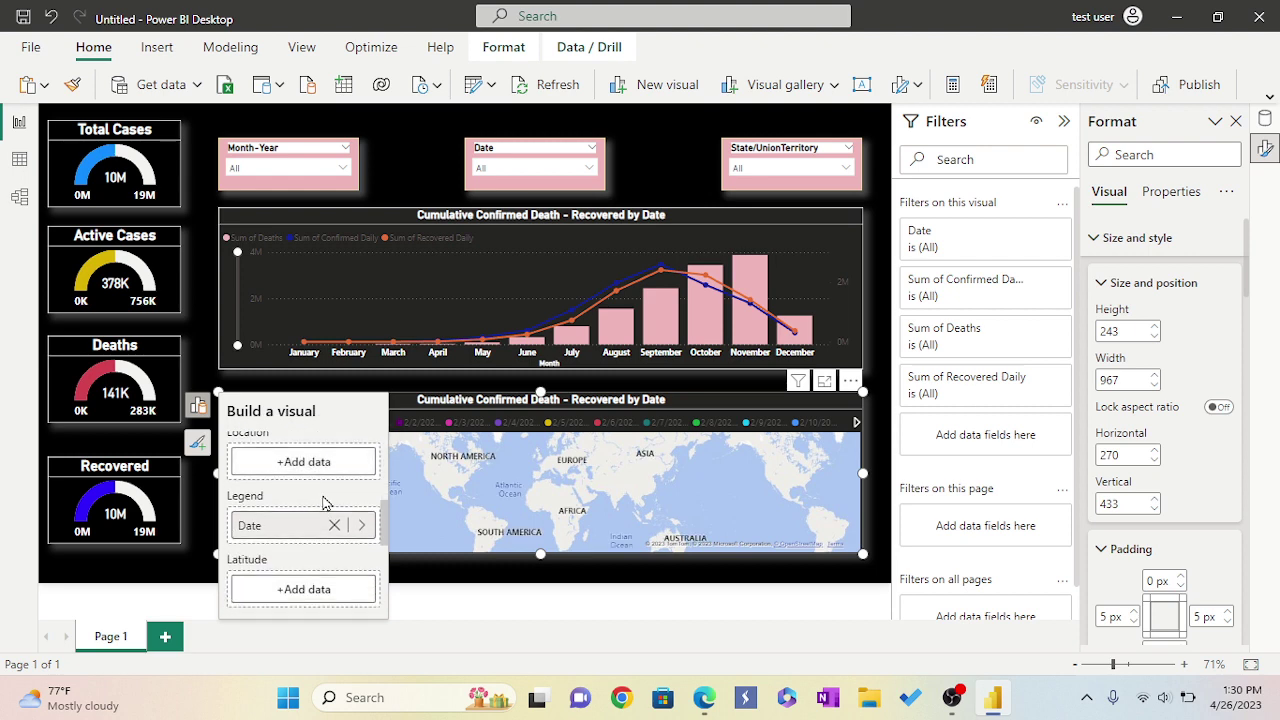
pyautogui.click(312, 462)
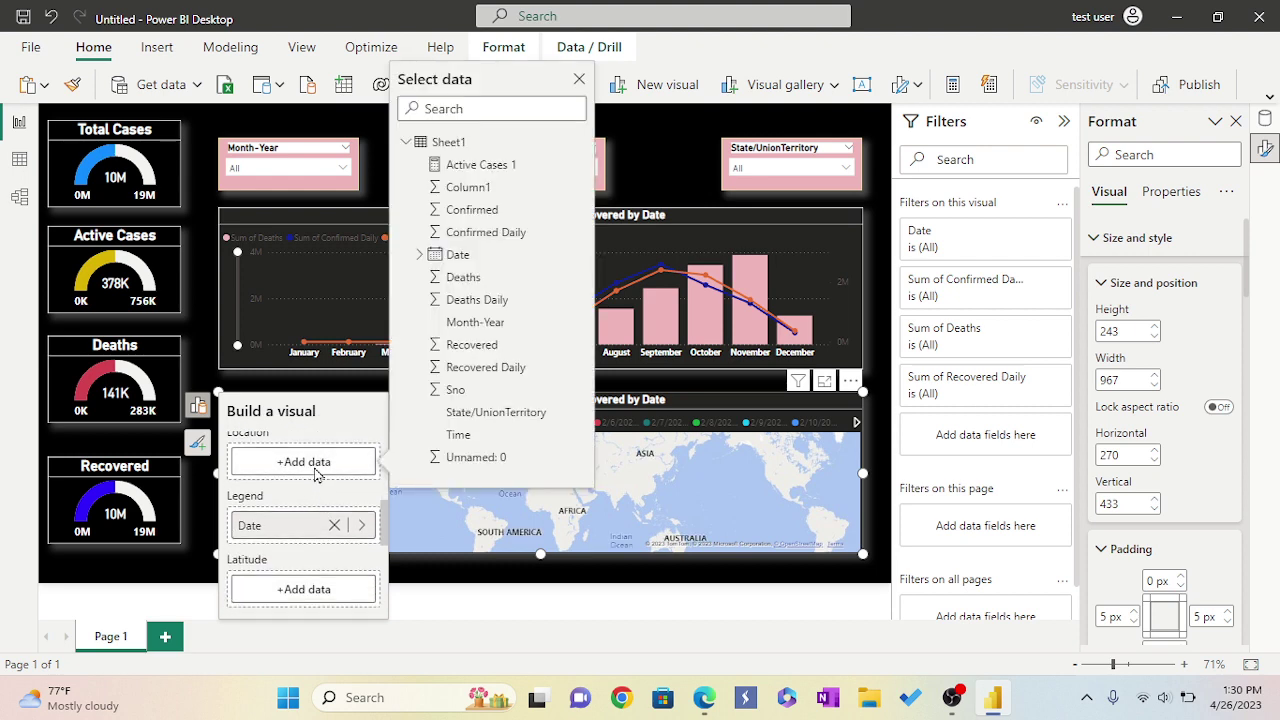
pyautogui.click(492, 418)
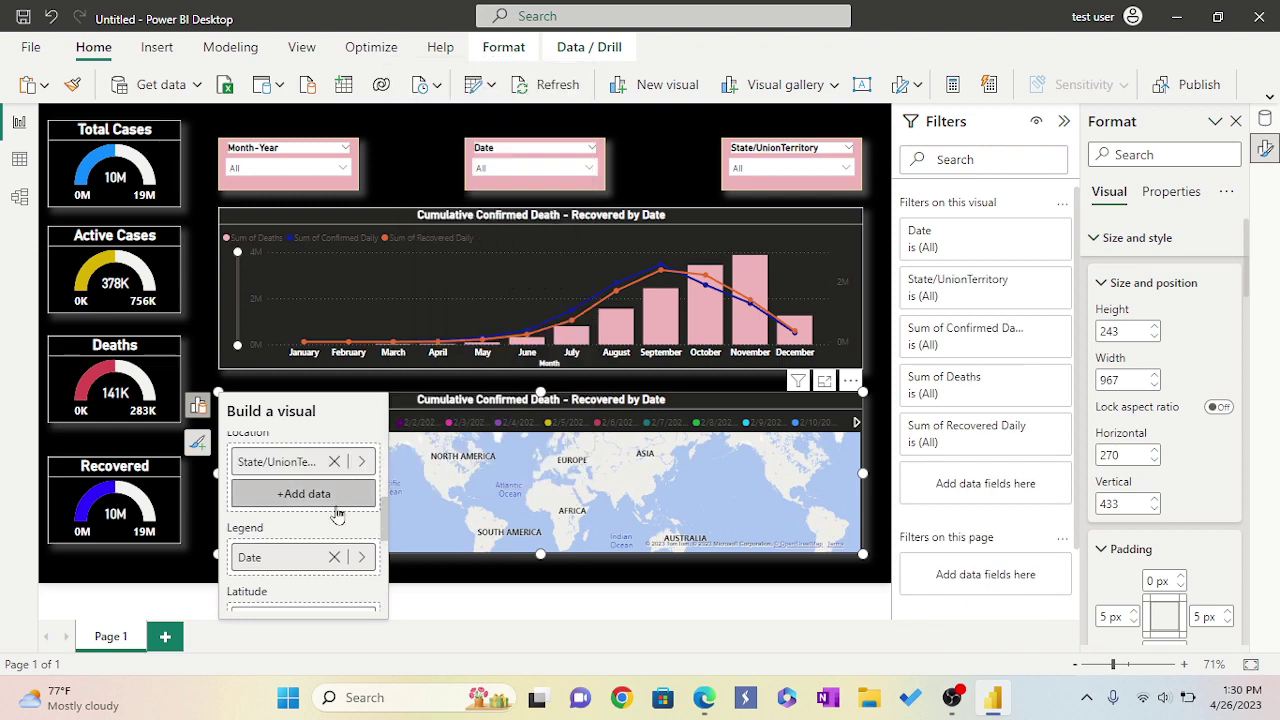
# Review the map's legend, latitude, longitude, bubble size and tooltip field assignments
pyautogui.scroll(-1, 338, 530)
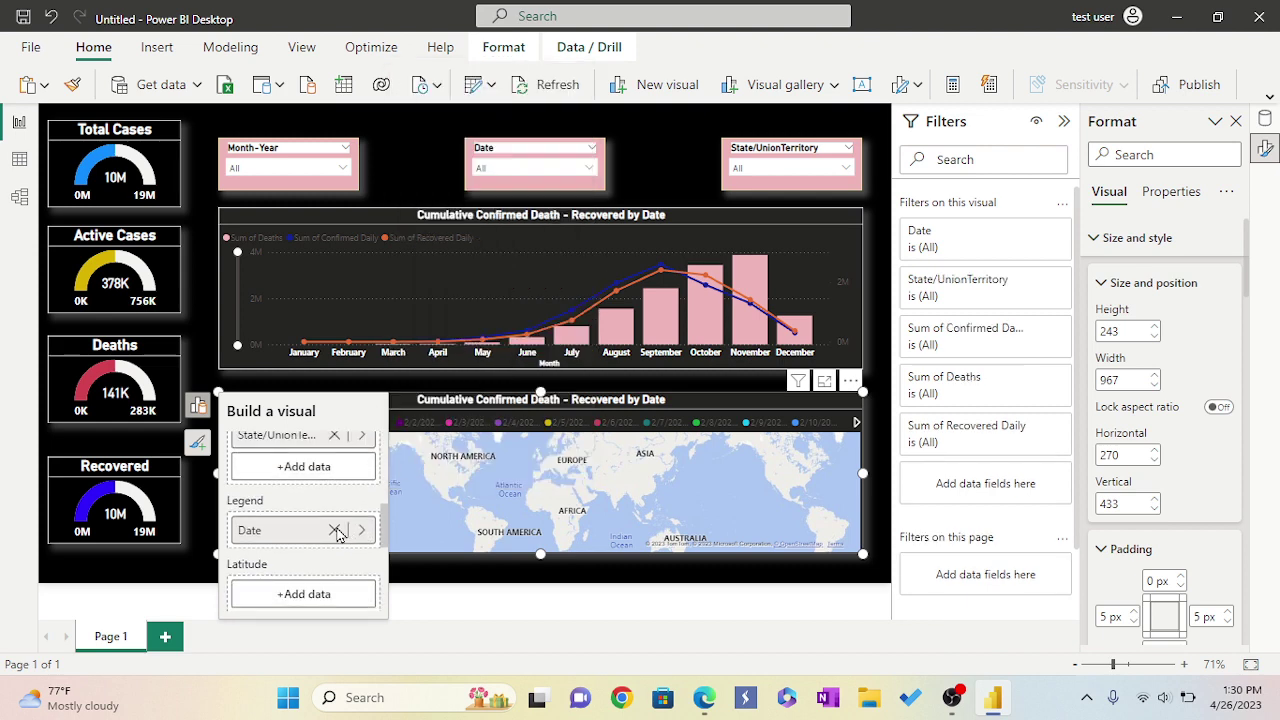
pyautogui.scroll(-3, 340, 535)
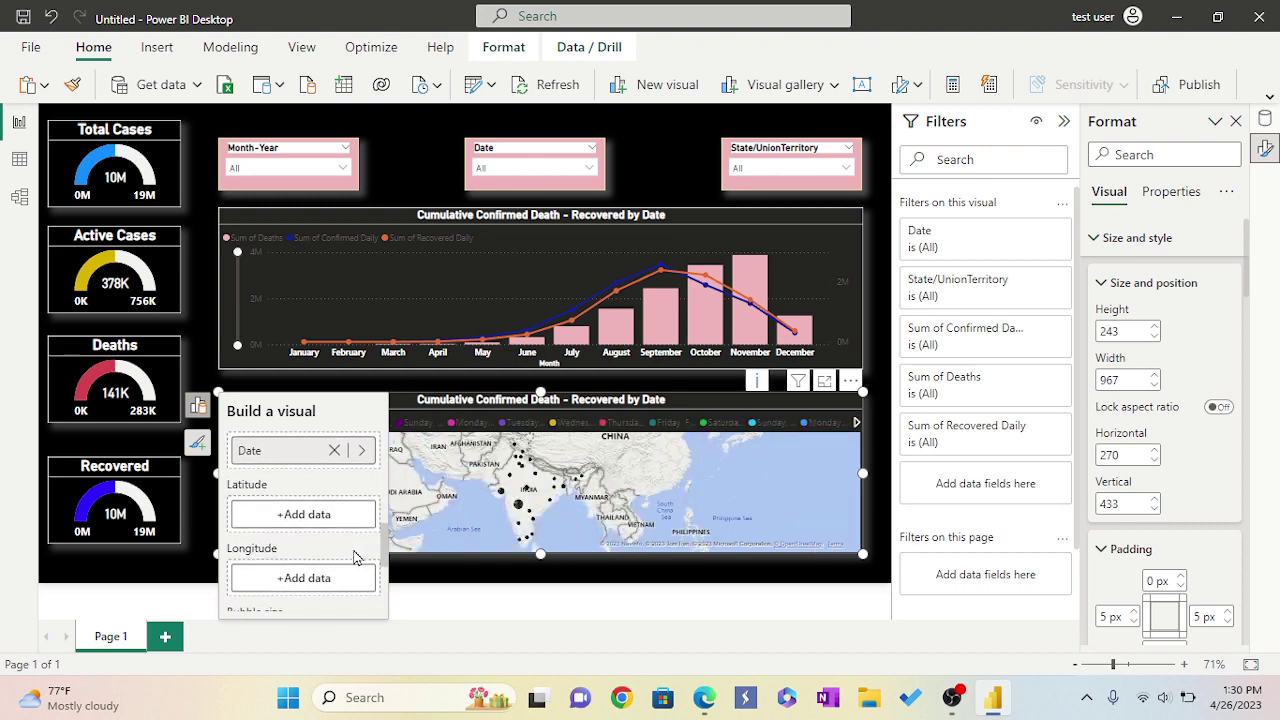
pyautogui.scroll(-4, 355, 557)
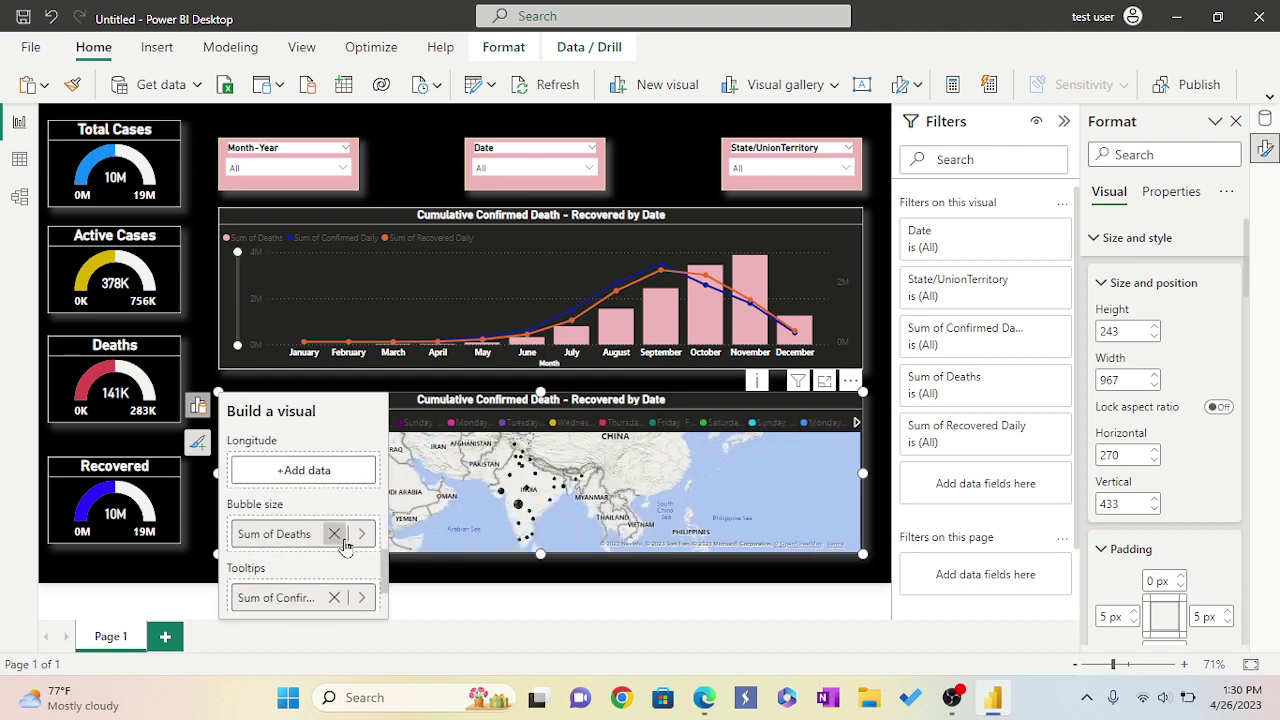
pyautogui.scroll(-1, 345, 545)
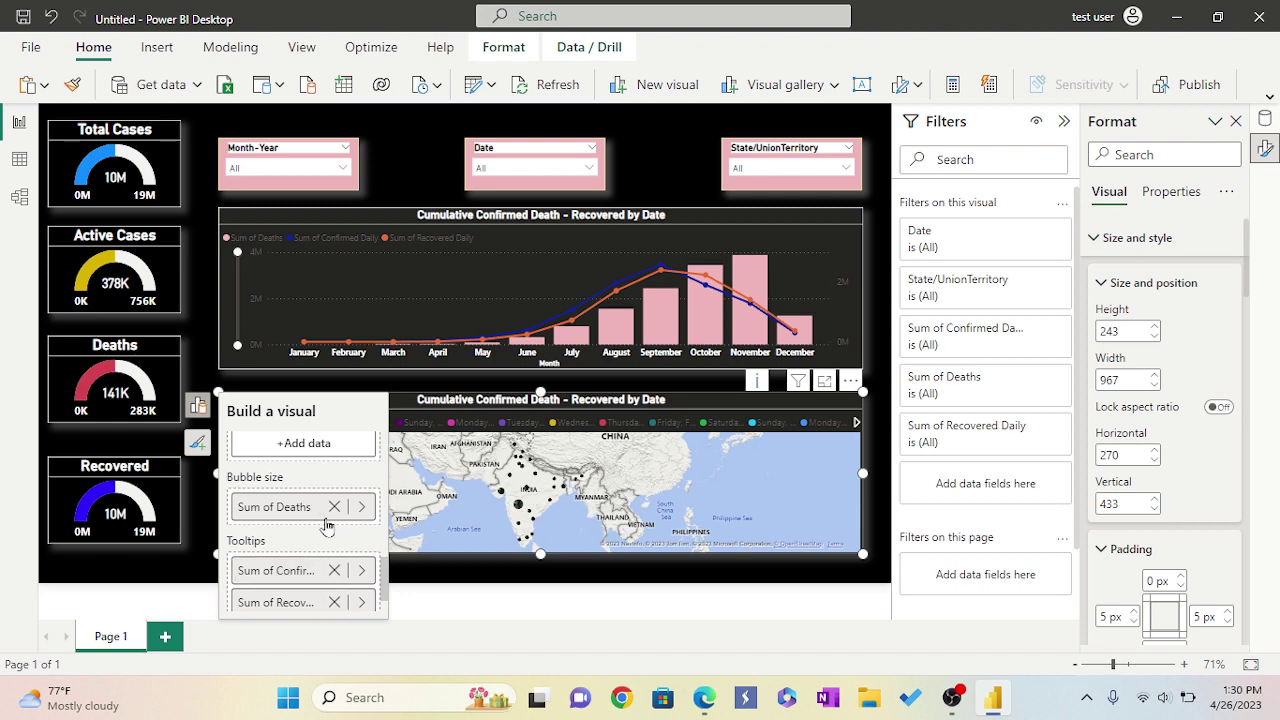
pyautogui.scroll(-2, 327, 527)
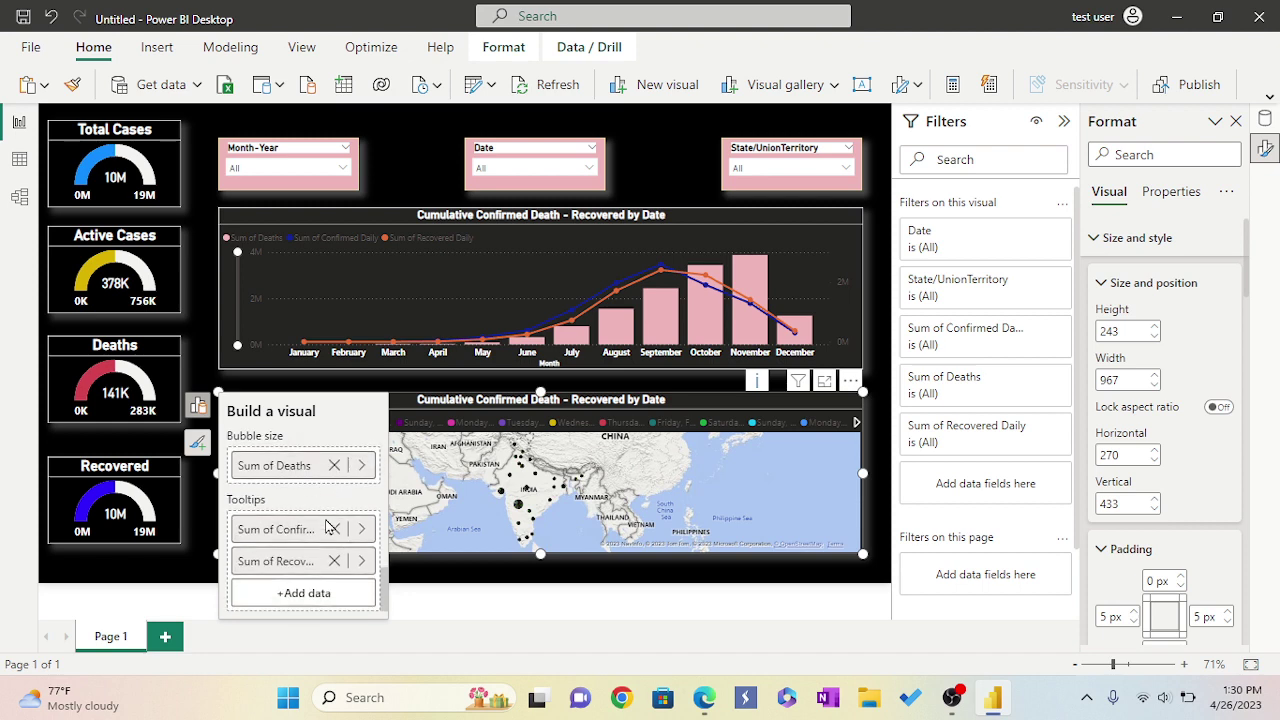
pyautogui.scroll(1, 327, 527)
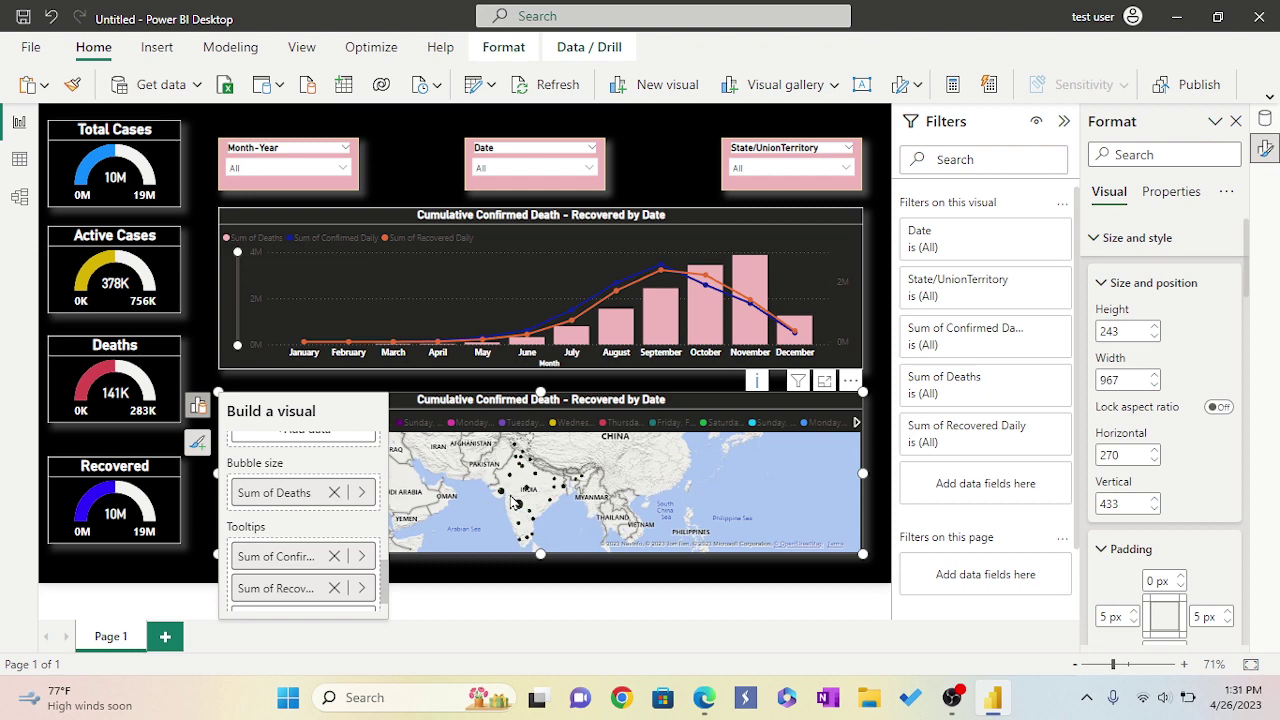
# Examine the map's padding, background, visual border and shadow settings
pyautogui.click(300, 47)
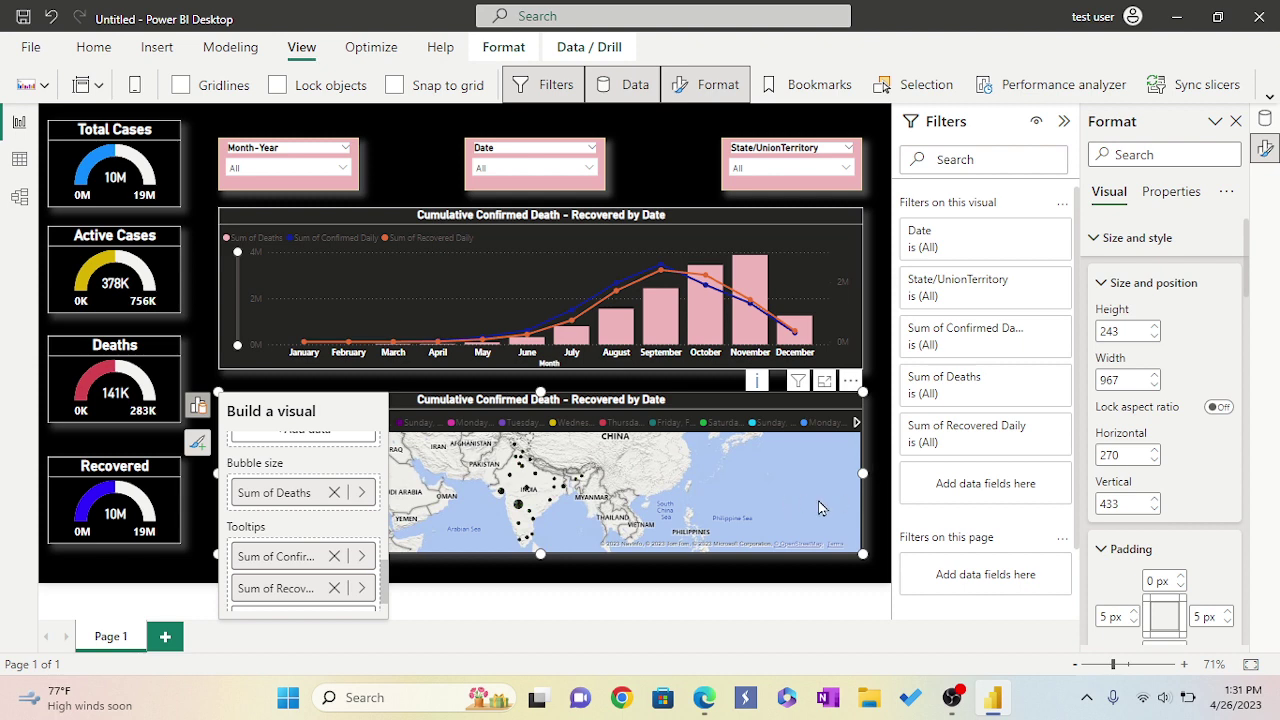
pyautogui.scroll(-3, 1160, 415)
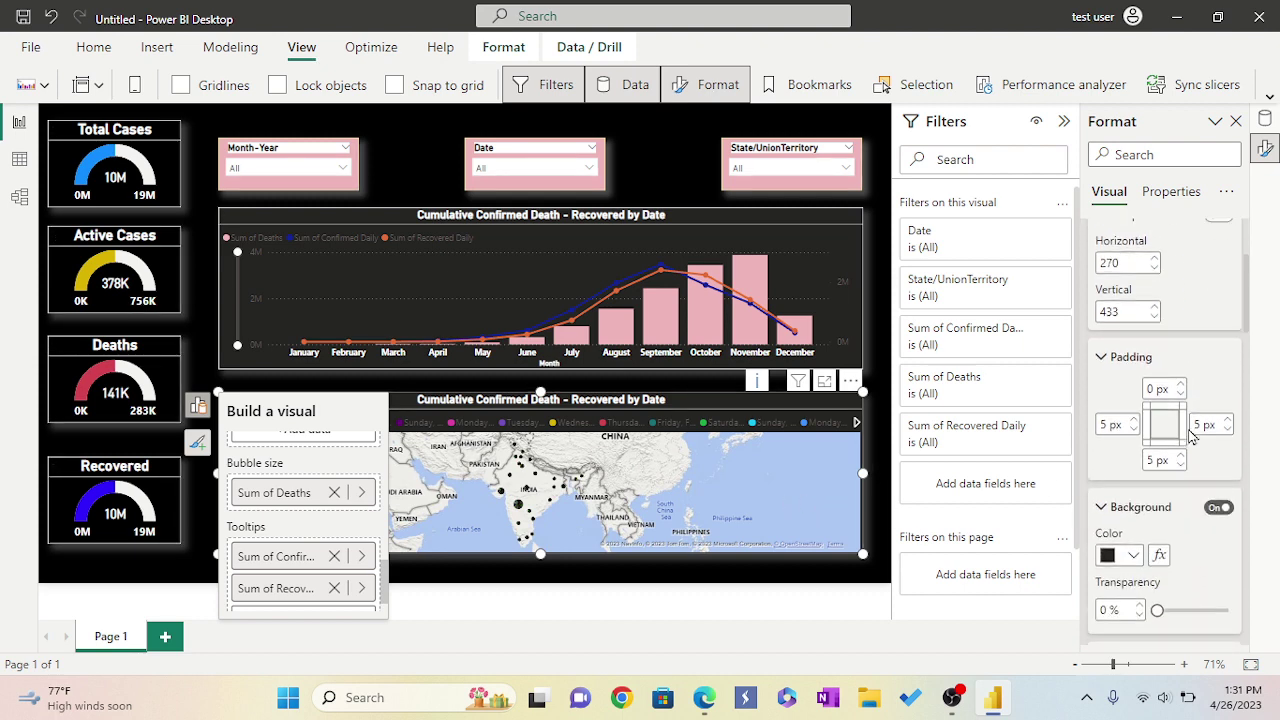
pyautogui.scroll(-2, 1190, 432)
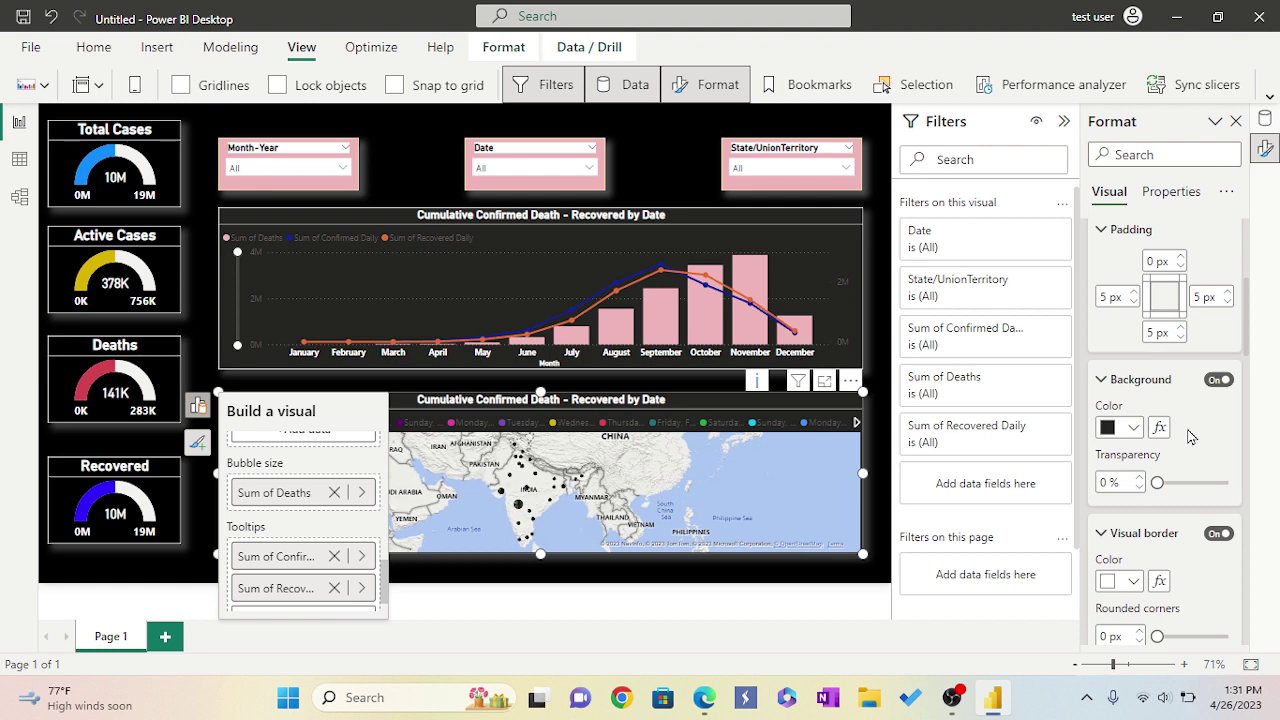
pyautogui.scroll(-1, 1190, 434)
pyautogui.scroll(-2, 1190, 436)
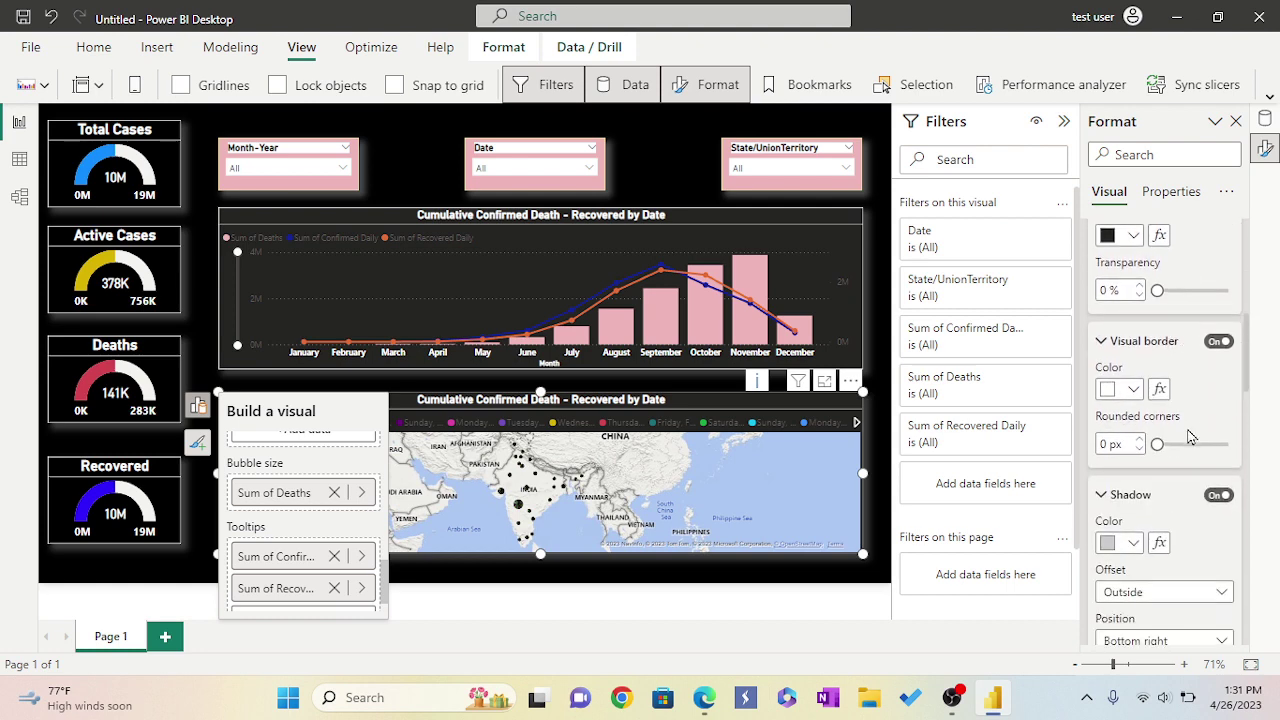
pyautogui.scroll(-1, 1190, 436)
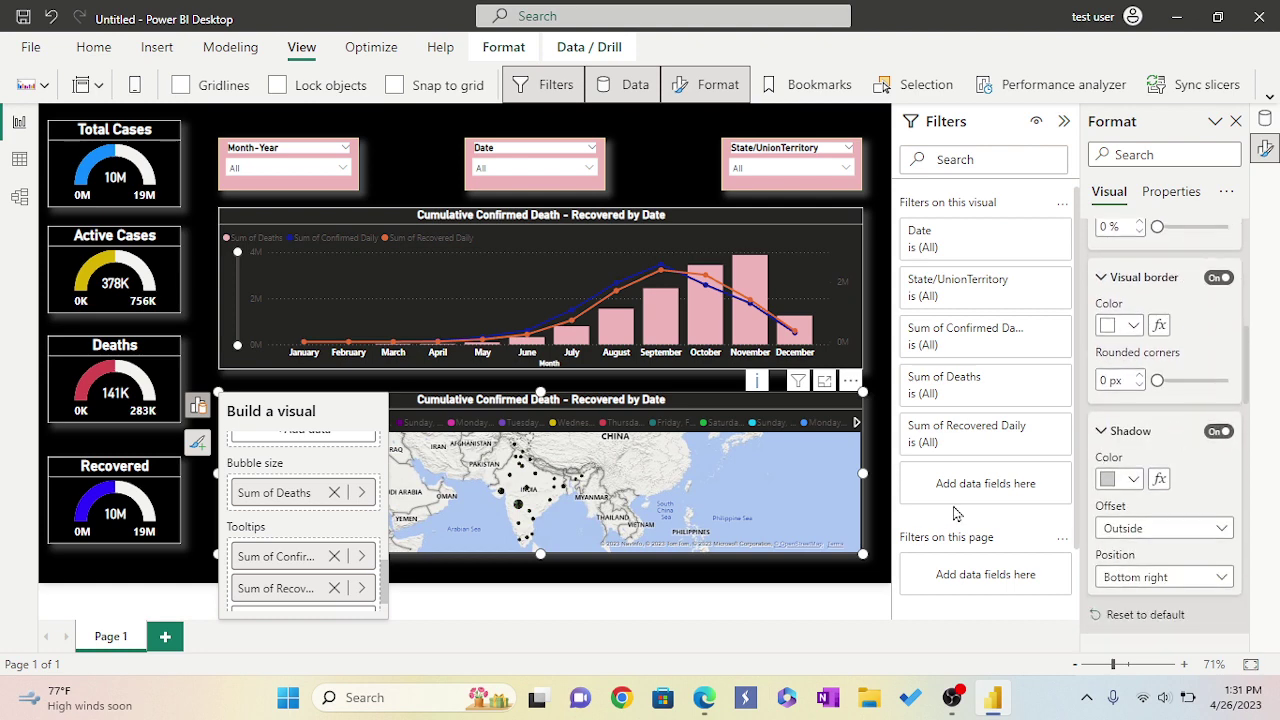
# Show the map in focus mode and examine its title, subtitle, divider and spacing settings
pyautogui.click(824, 382)
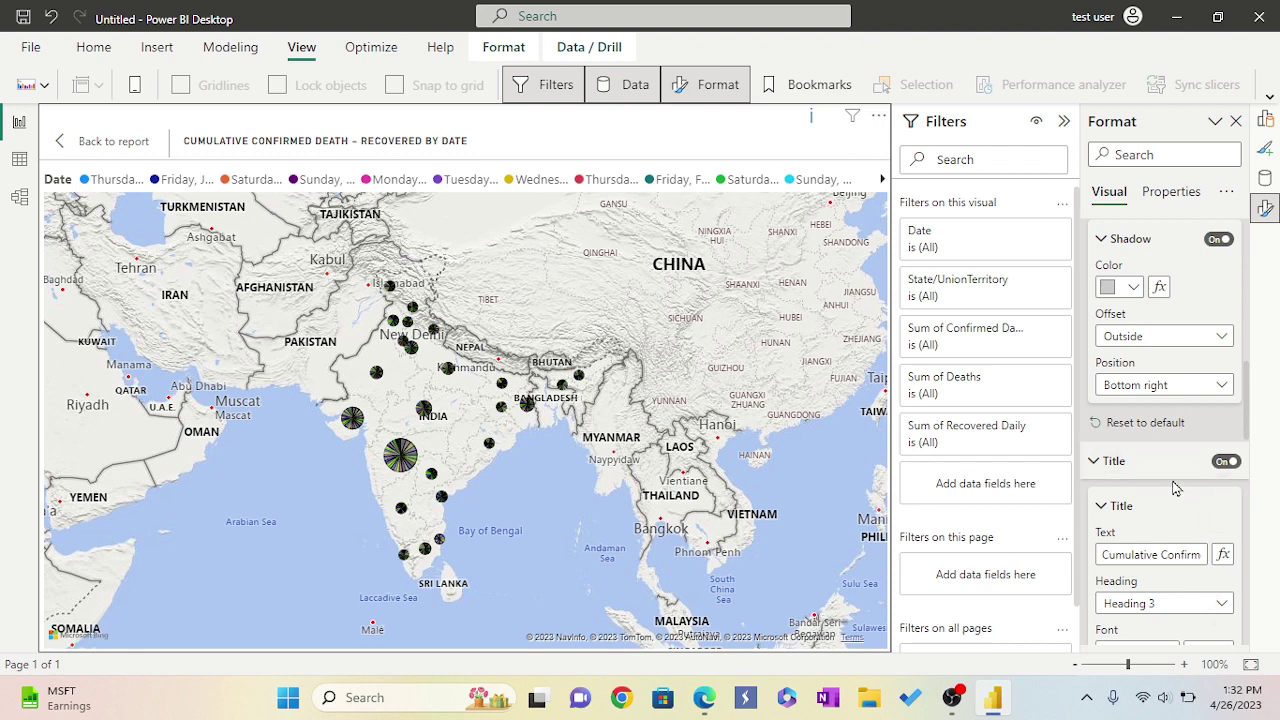
pyautogui.scroll(-1, 1176, 488)
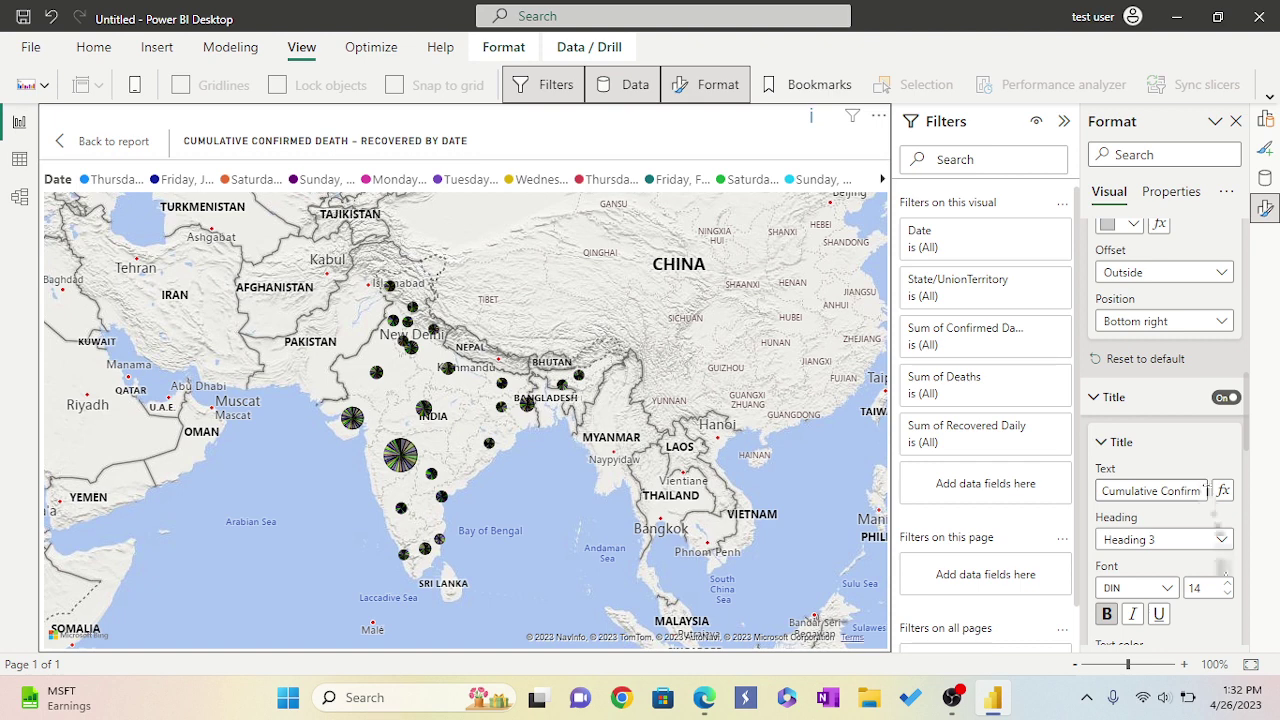
pyautogui.scroll(-2, 1197, 541)
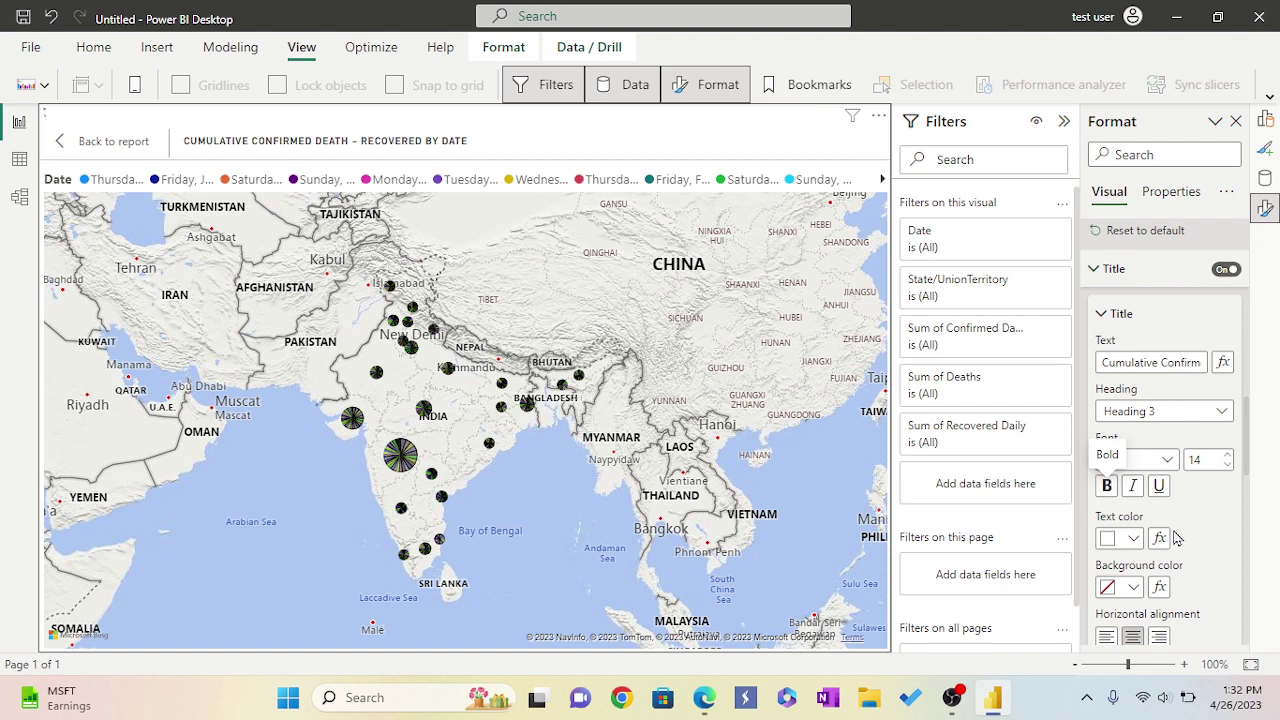
pyautogui.scroll(-1, 1176, 538)
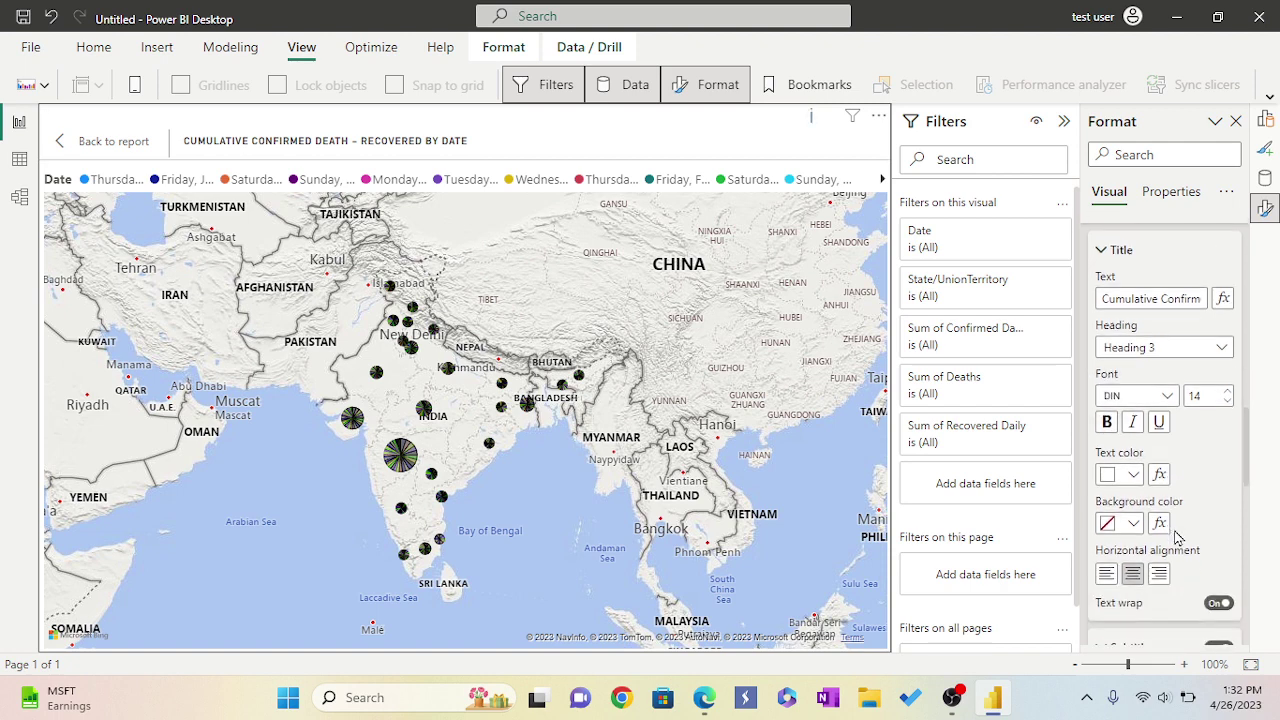
pyautogui.scroll(-3, 1188, 543)
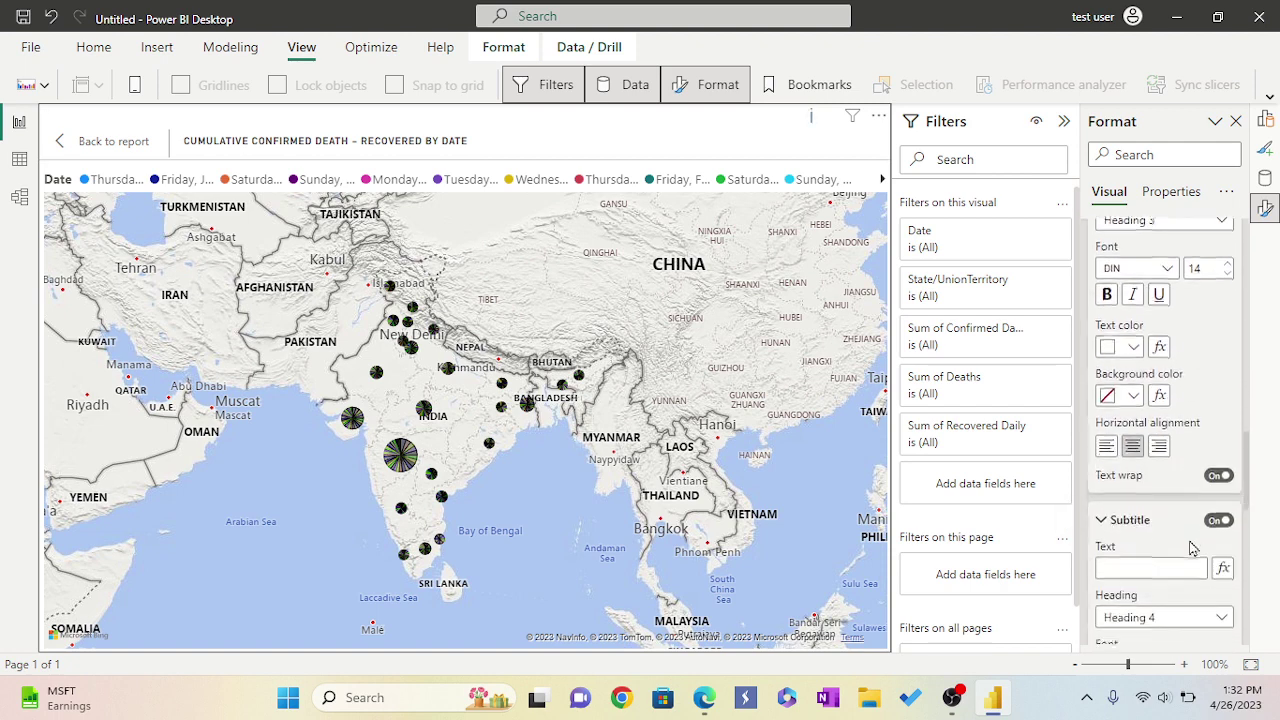
pyautogui.scroll(-2, 1189, 539)
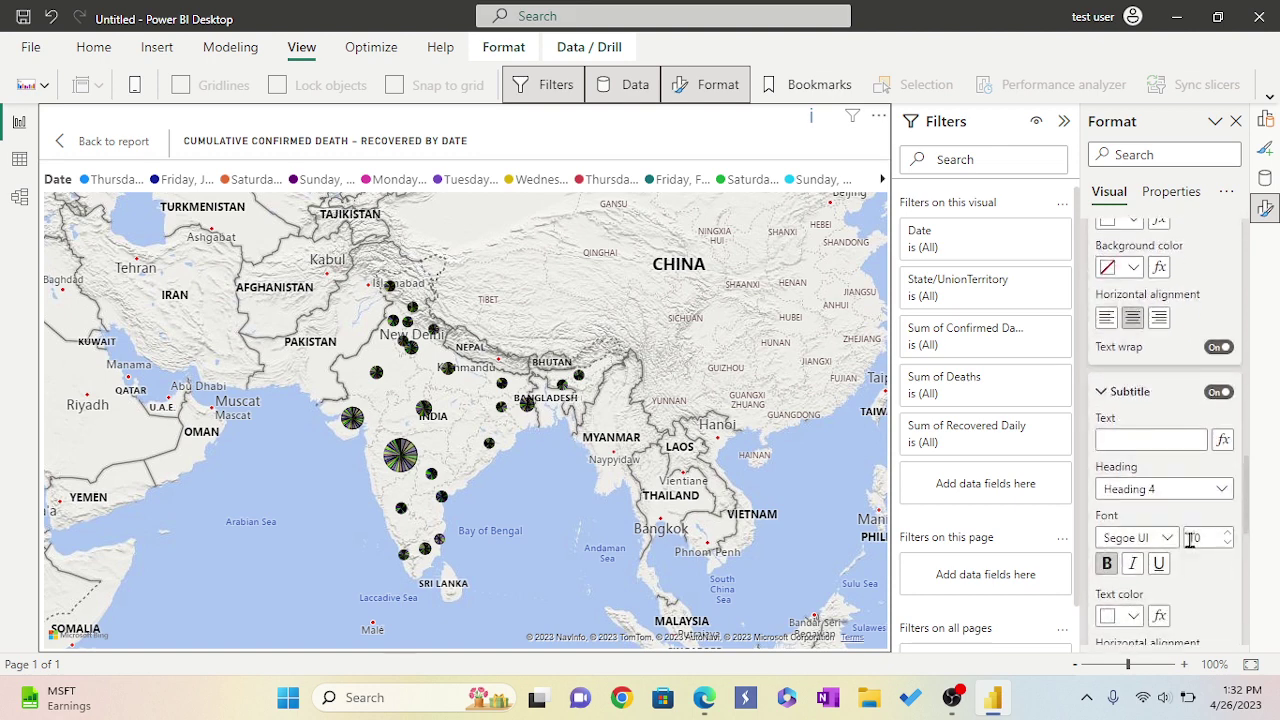
pyautogui.scroll(-6, 1190, 540)
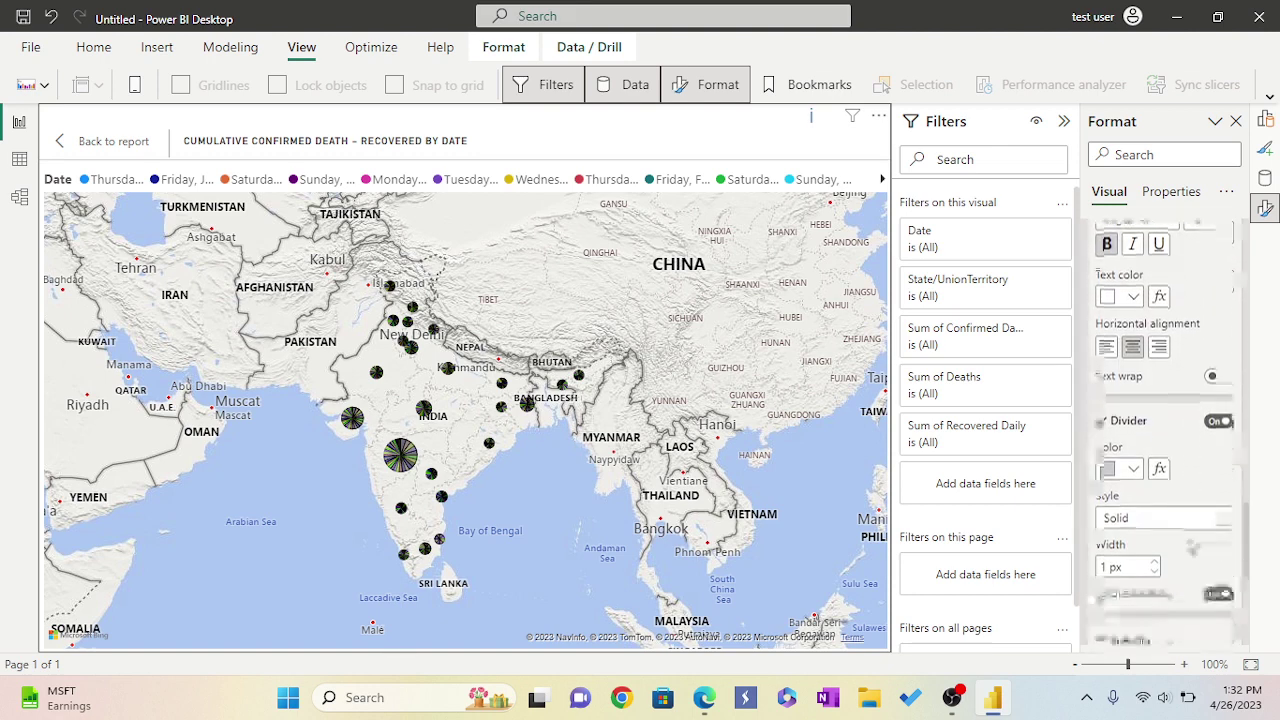
pyautogui.scroll(-8, 1192, 548)
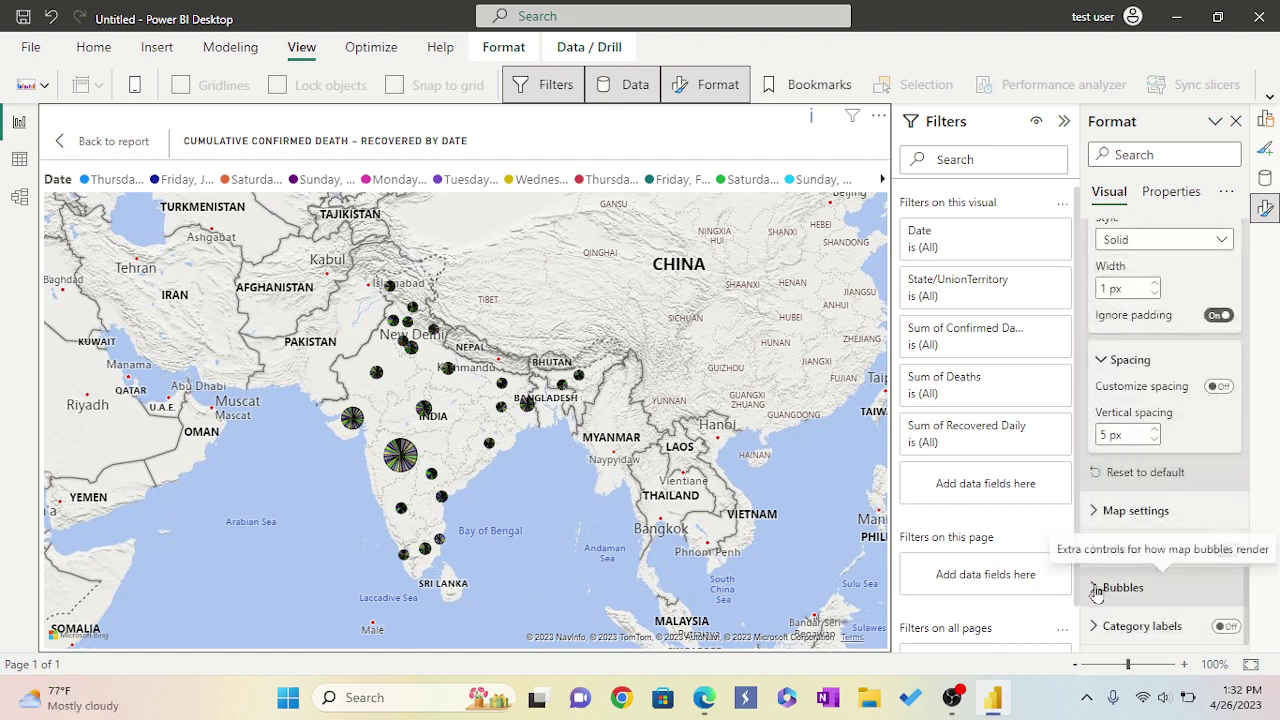
# Set the map's bubble size to 5 px
pyautogui.click(1120, 587)
pyautogui.scroll(-2, 1190, 520)
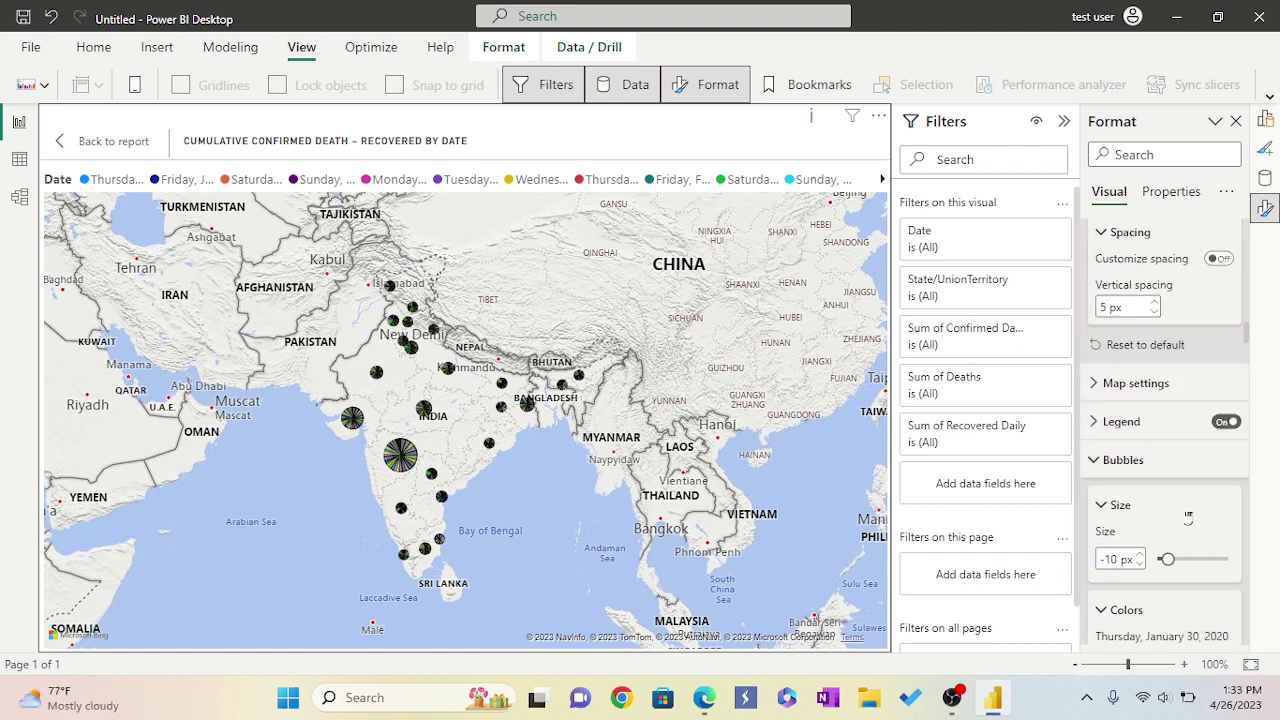
pyautogui.scroll(-1, 1212, 510)
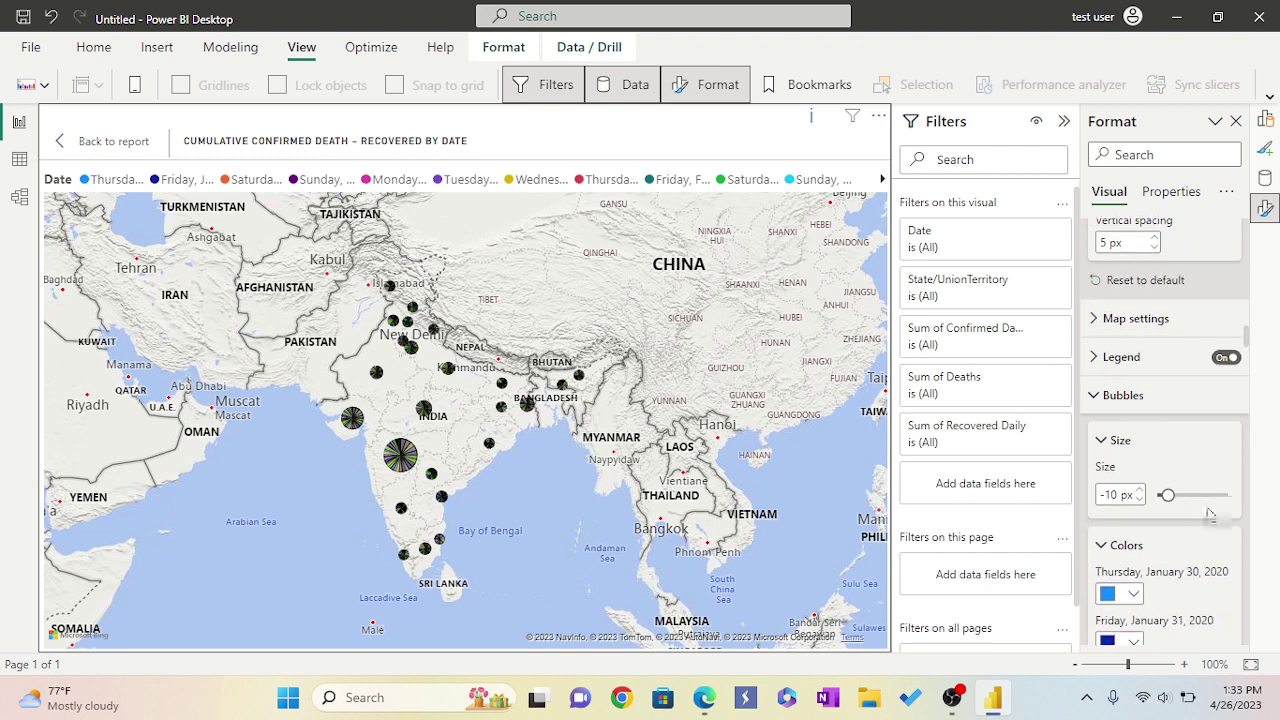
pyautogui.moveTo(1168, 495); pyautogui.dragTo(1176, 496)
# Examine the map's bubble colors for each date and return to the report page
pyautogui.scroll(-3, 1165, 560)
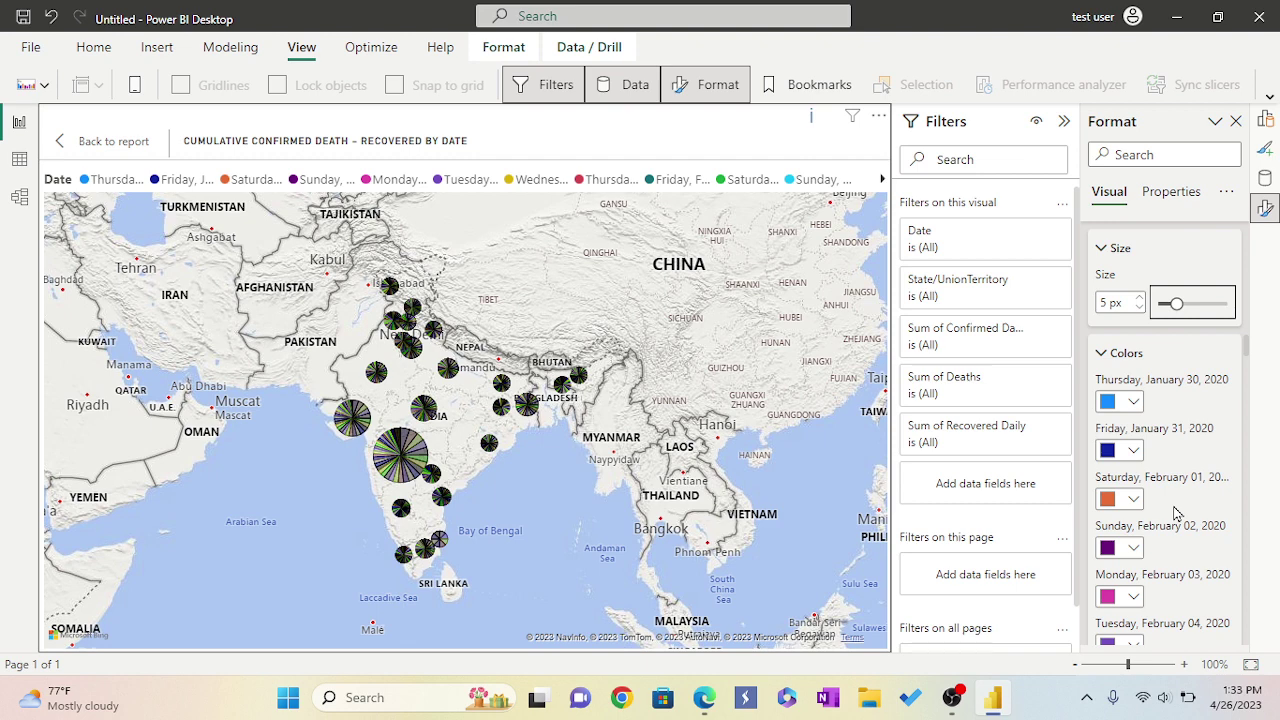
pyautogui.scroll(-2, 1176, 512)
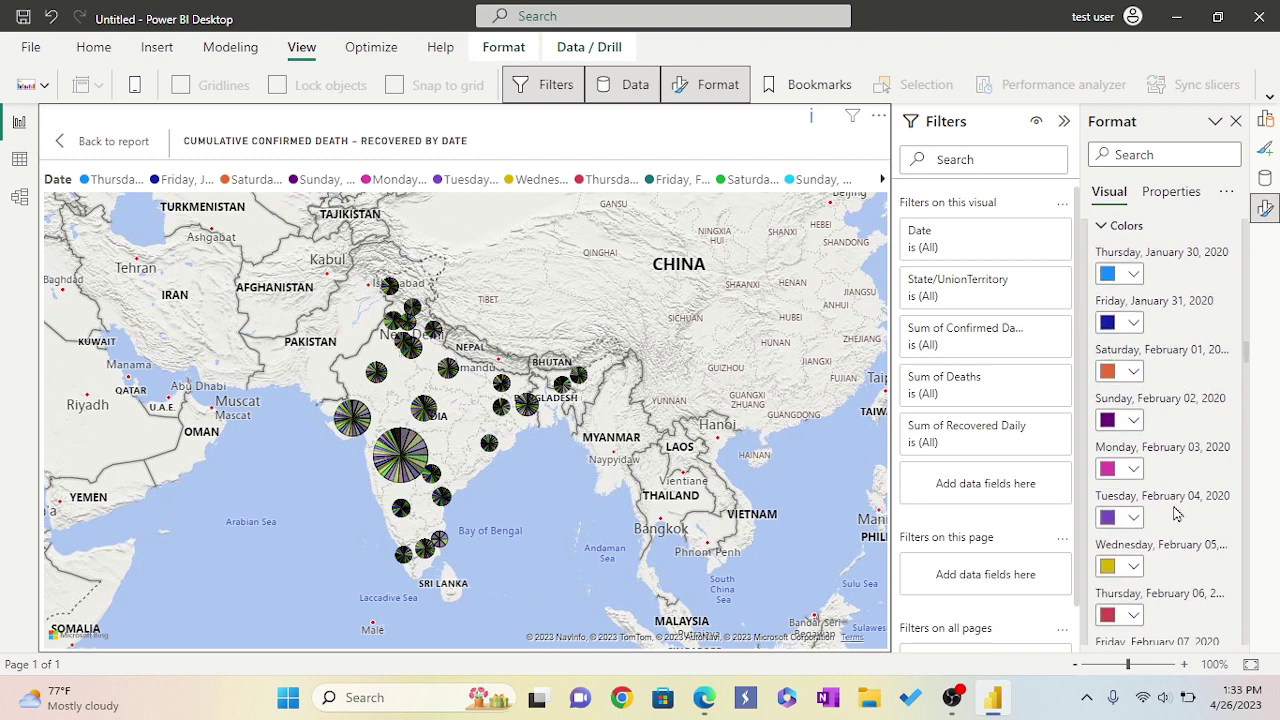
pyautogui.scroll(5, 1176, 510)
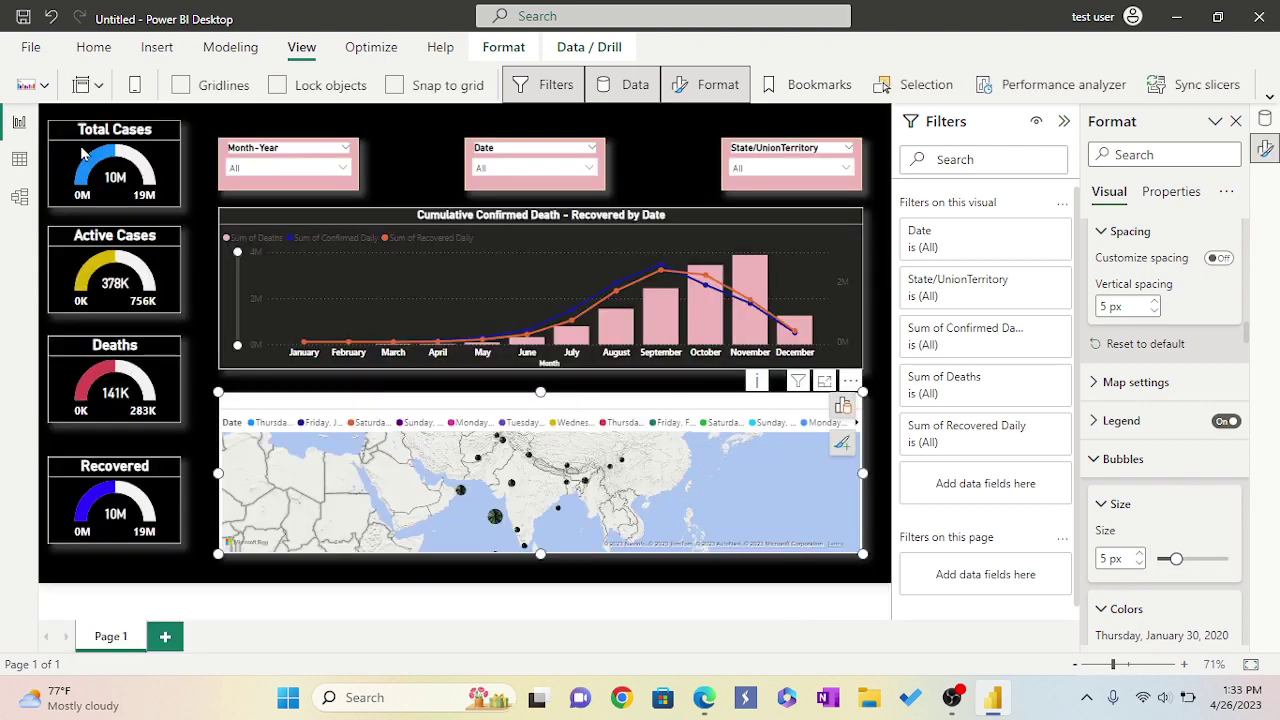
# Examine the fields assigned to the map's location, legend, latitude, longitude, bubble size and tooltips
pyautogui.click(85, 144)
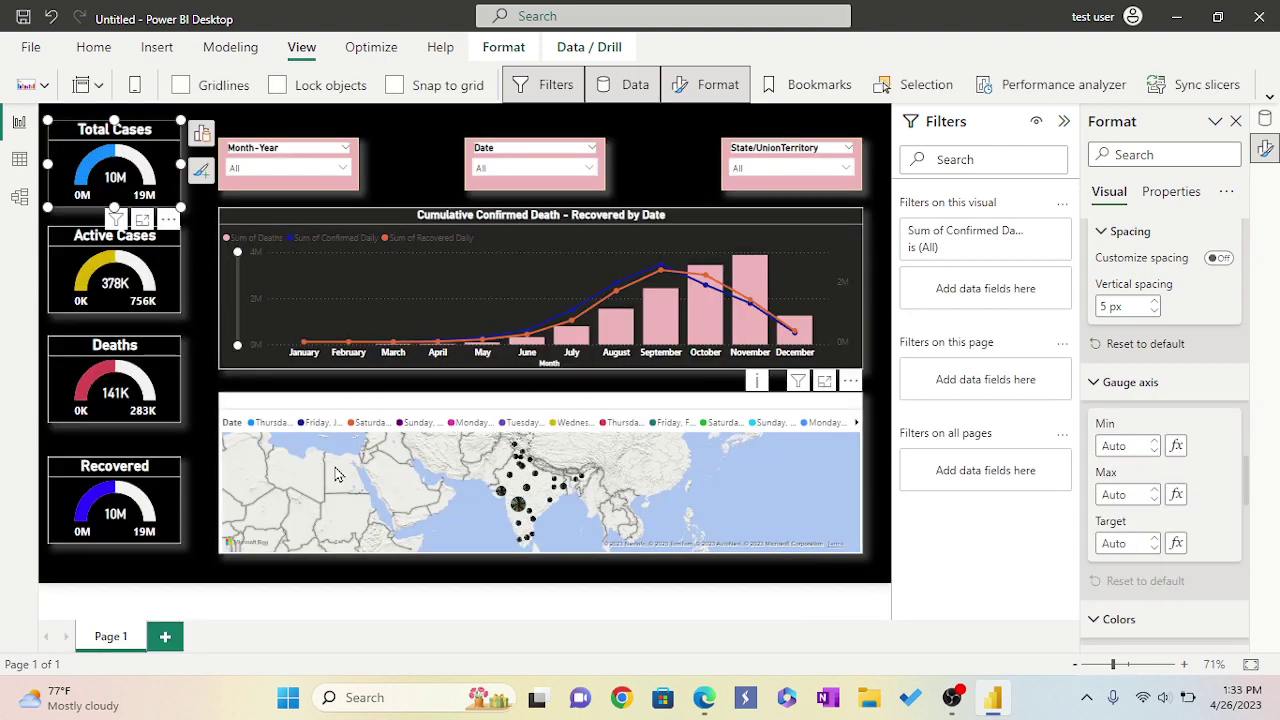
pyautogui.click(360, 488)
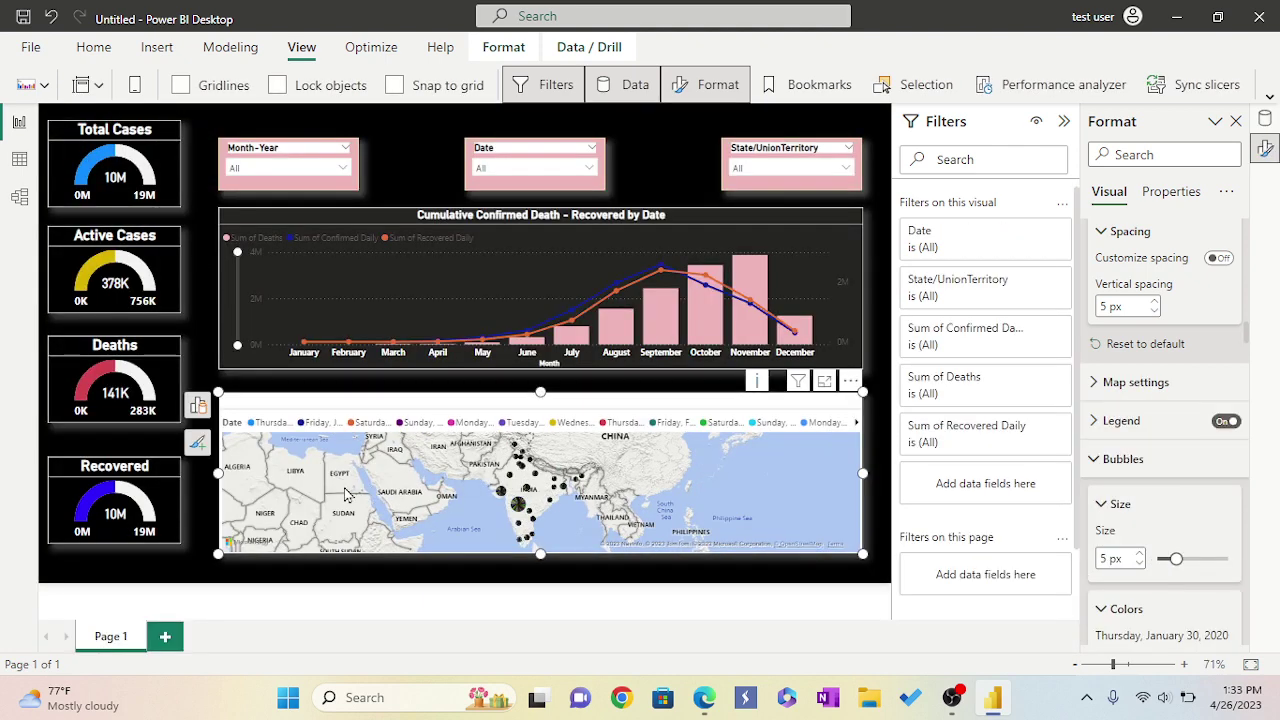
pyautogui.click(199, 407)
pyautogui.scroll(-1, 336, 498)
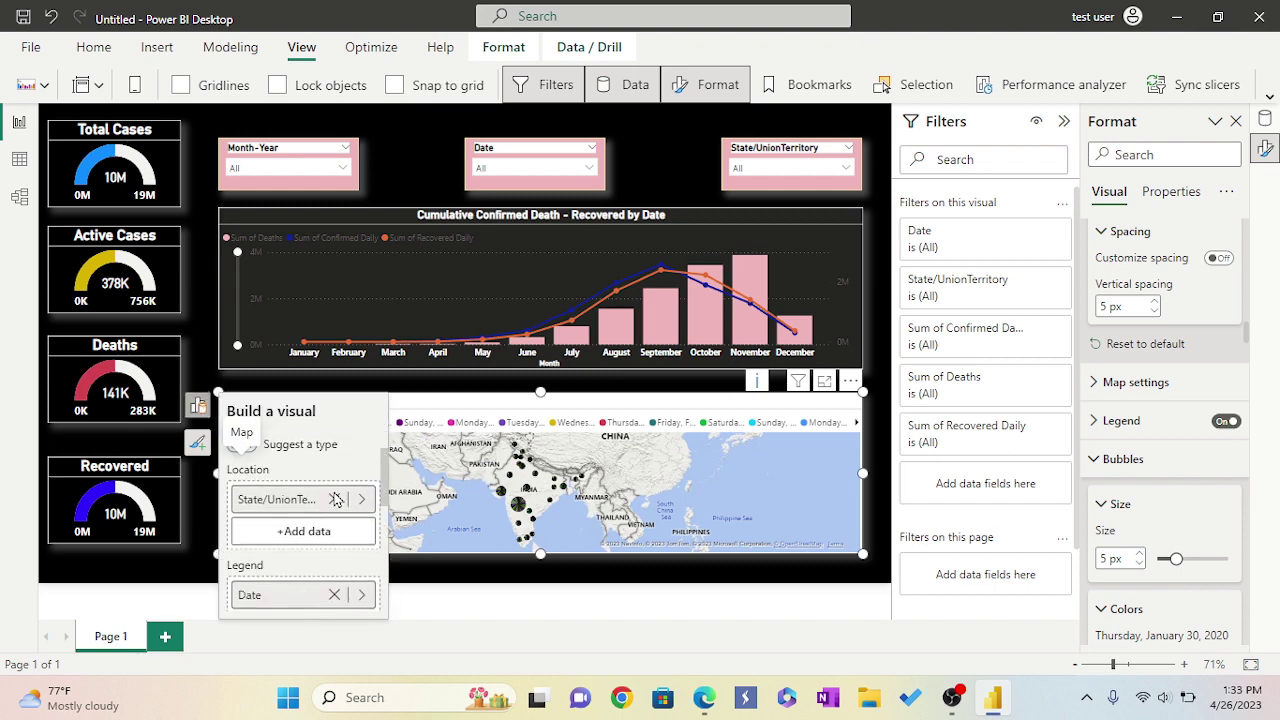
pyautogui.scroll(-2, 336, 498)
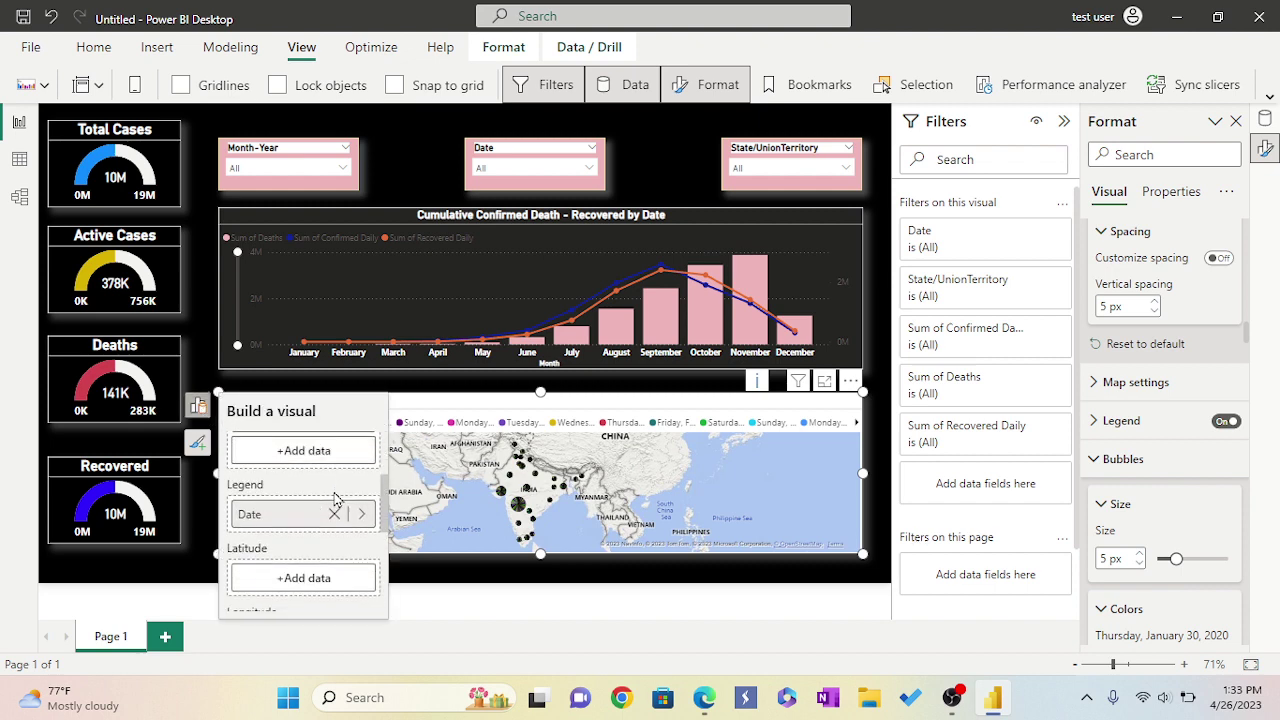
pyautogui.scroll(-4, 336, 498)
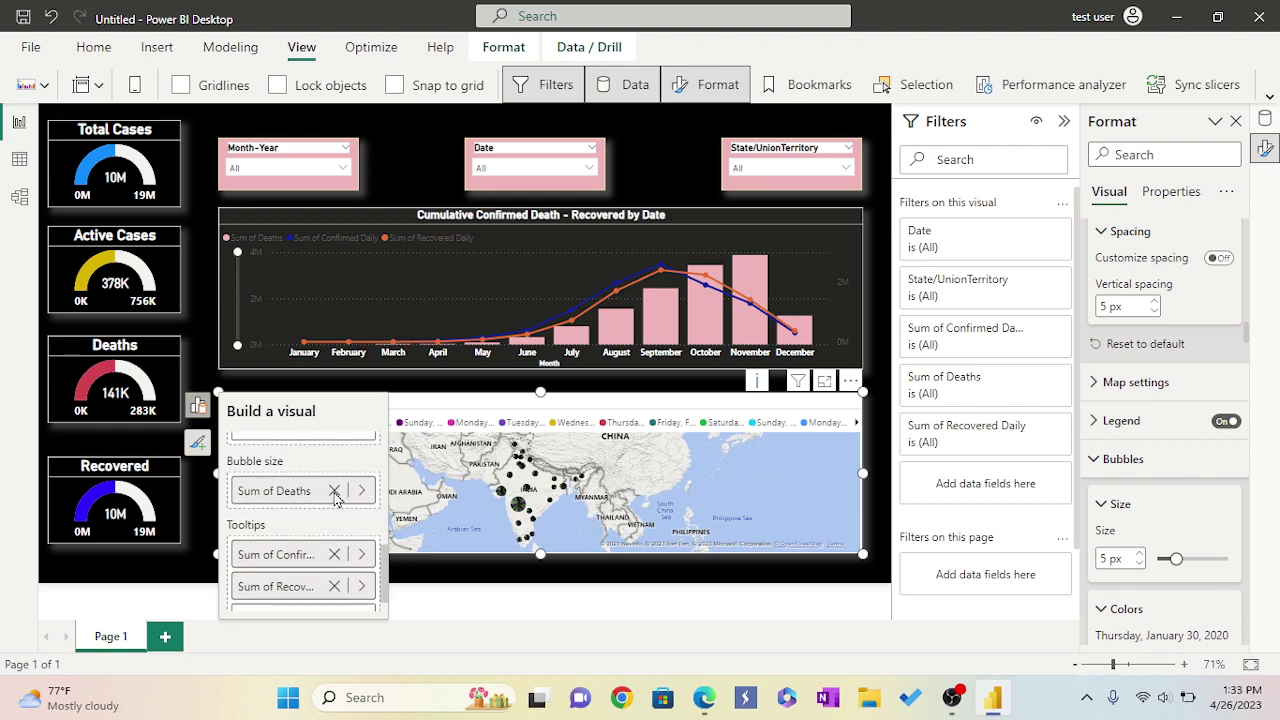
pyautogui.scroll(-1, 336, 498)
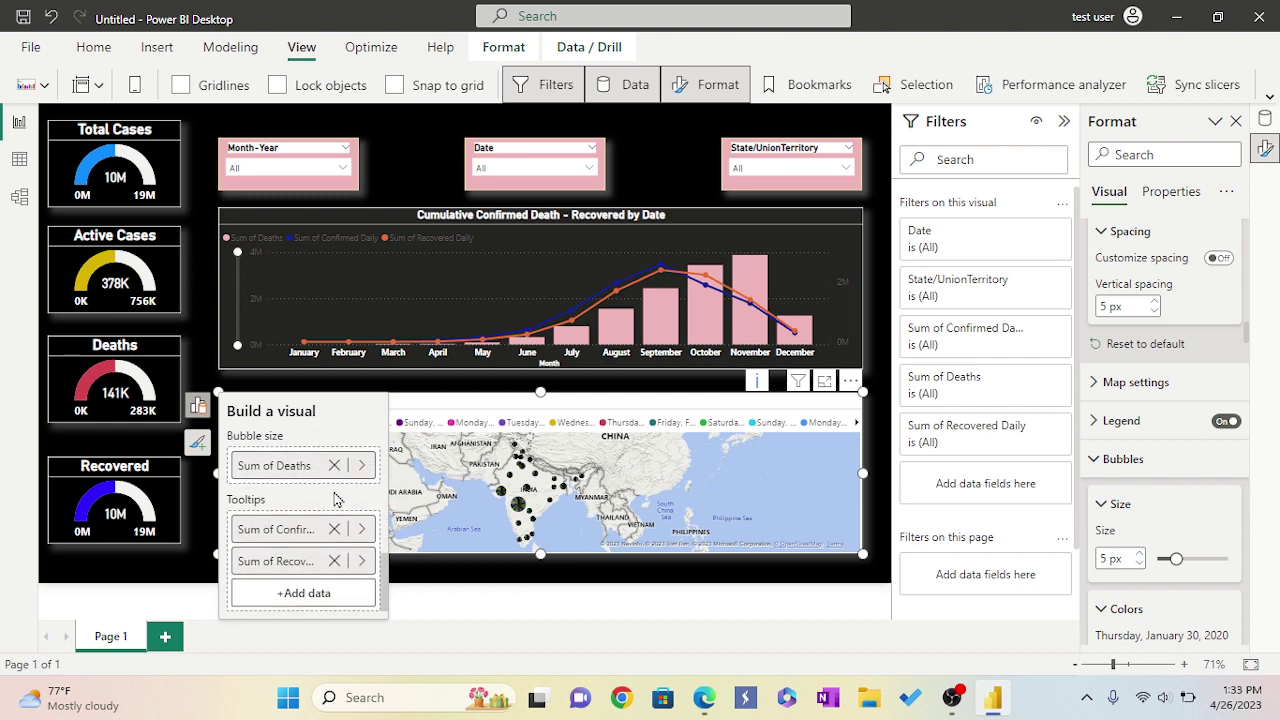
pyautogui.scroll(5, 336, 498)
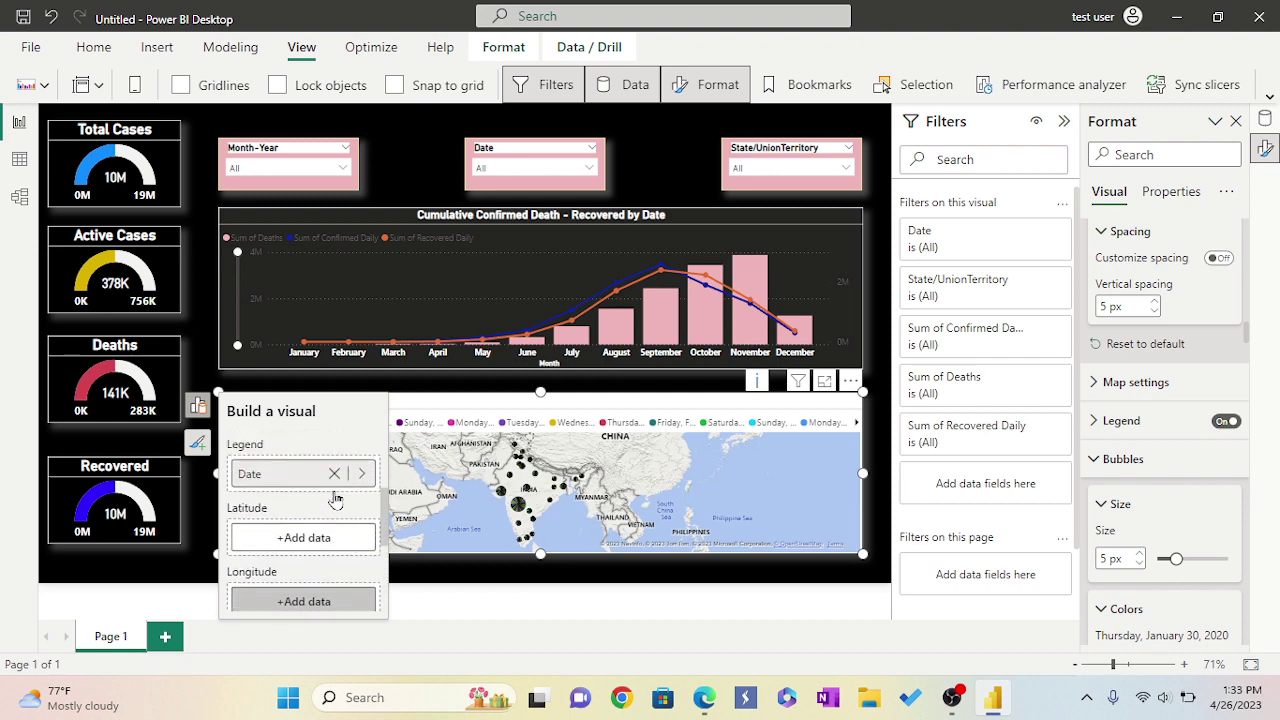
pyautogui.scroll(3, 336, 498)
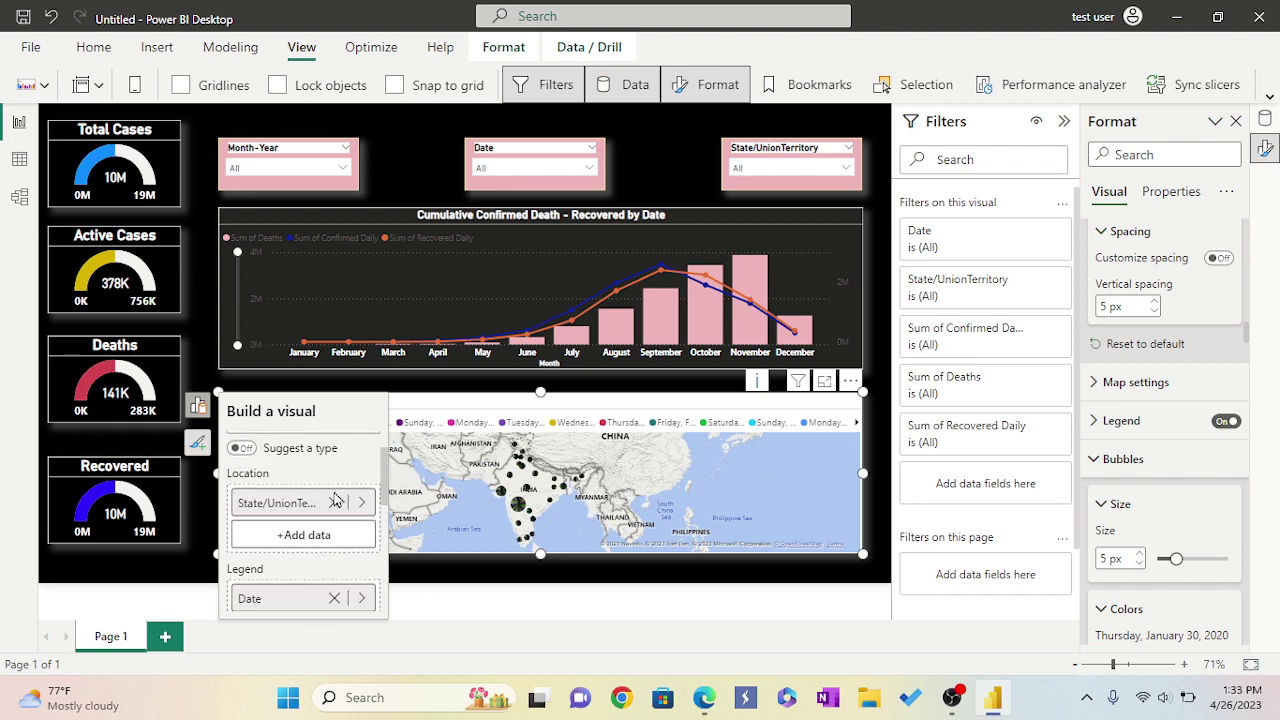
pyautogui.scroll(1, 336, 498)
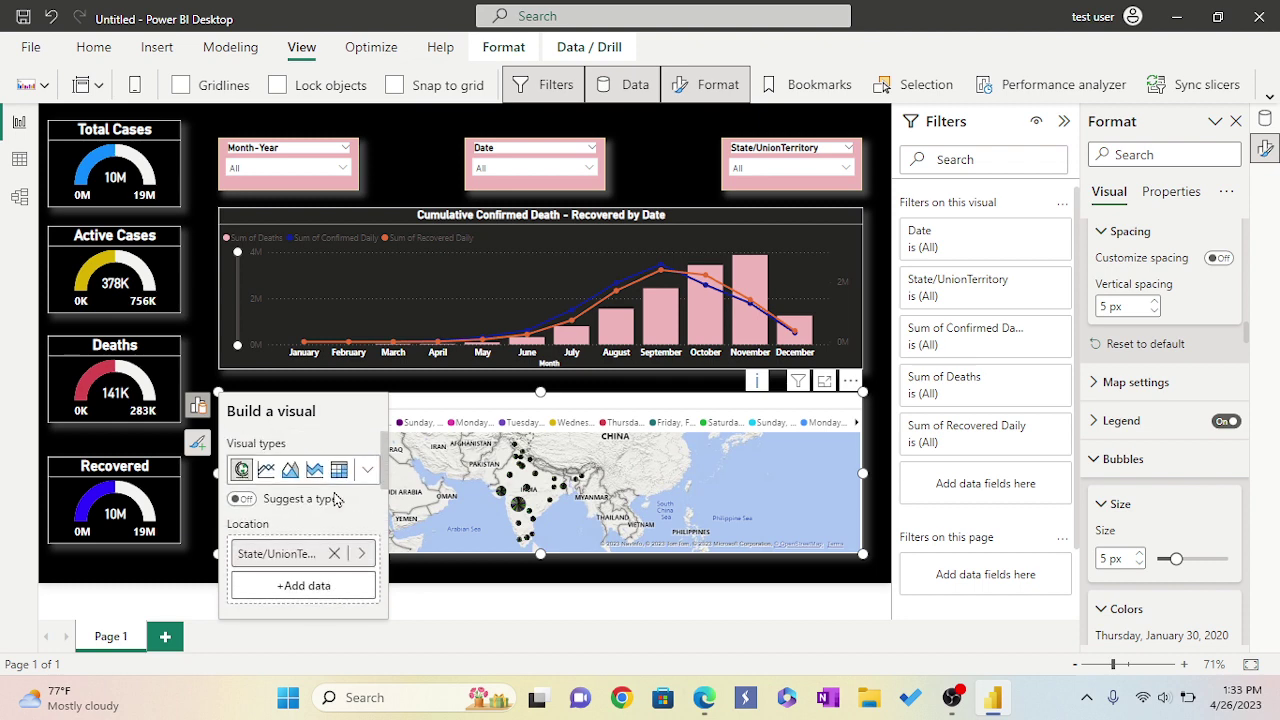
pyautogui.scroll(-4, 336, 498)
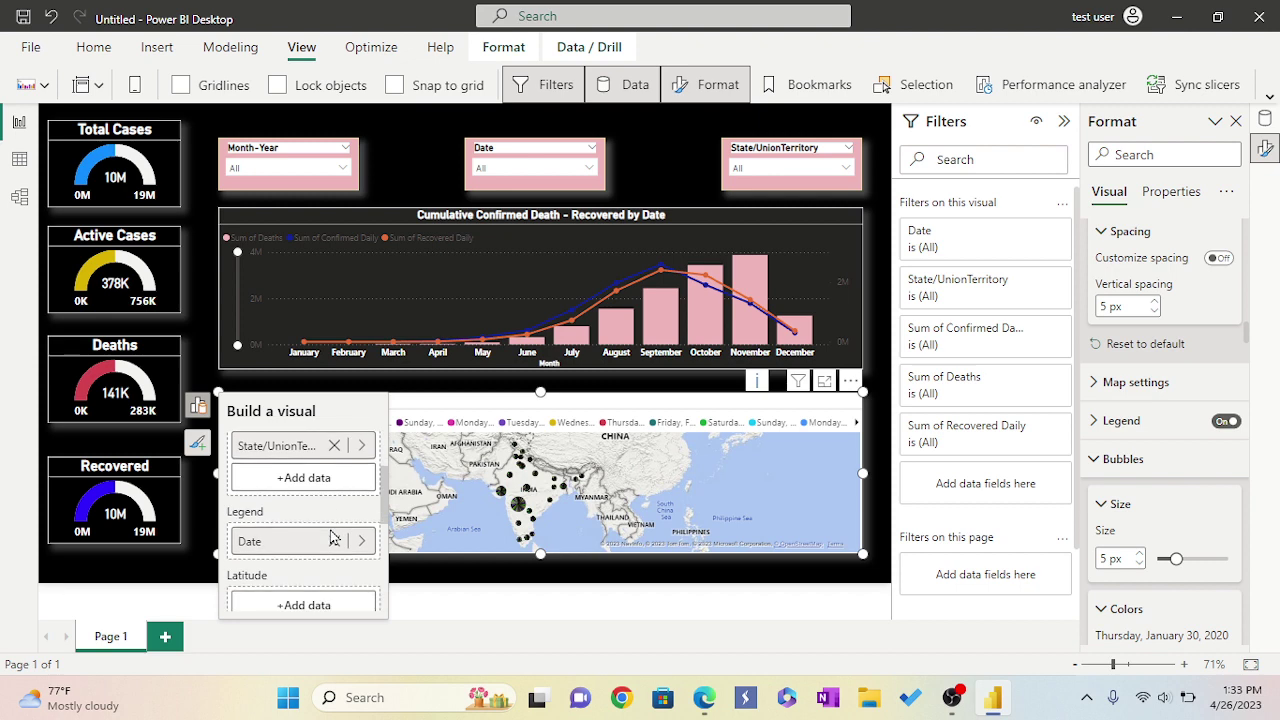
pyautogui.scroll(-4, 333, 537)
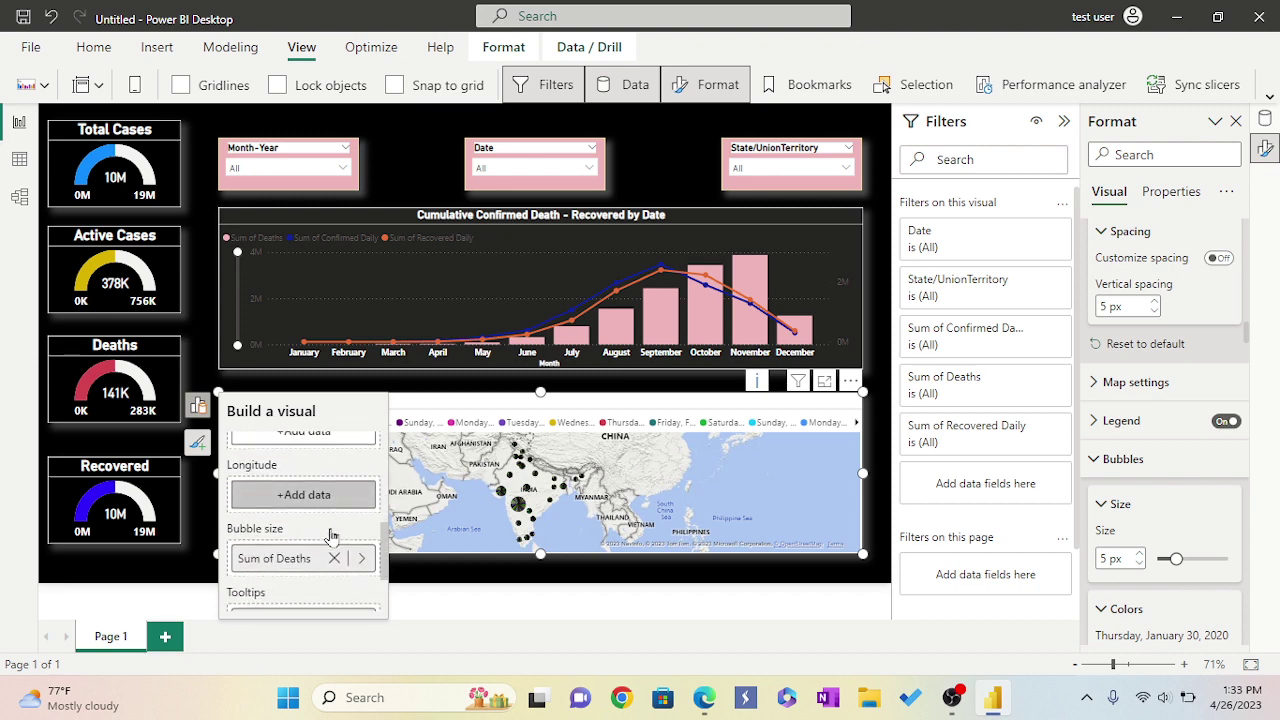
pyautogui.scroll(-2, 331, 535)
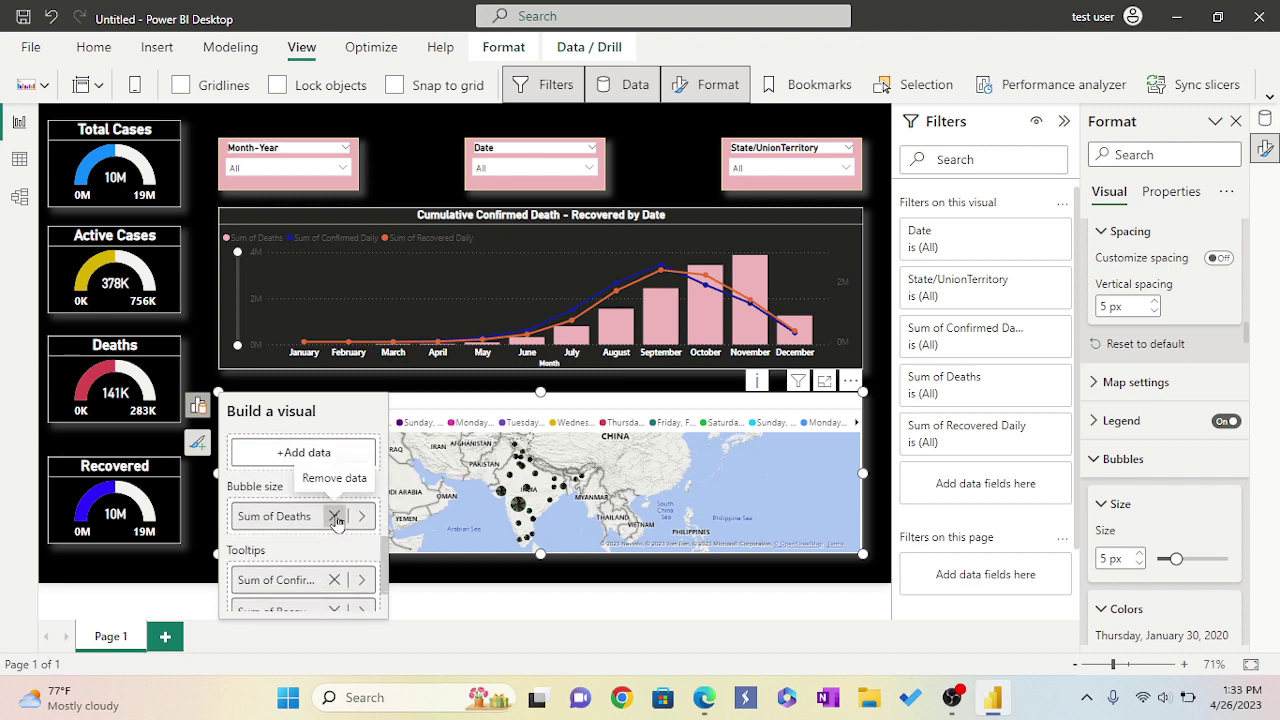
# Replace Deaths with Deaths Daily as the map's bubble size field and show the map in focus mode
pyautogui.click(335, 517)
pyautogui.click(318, 516)
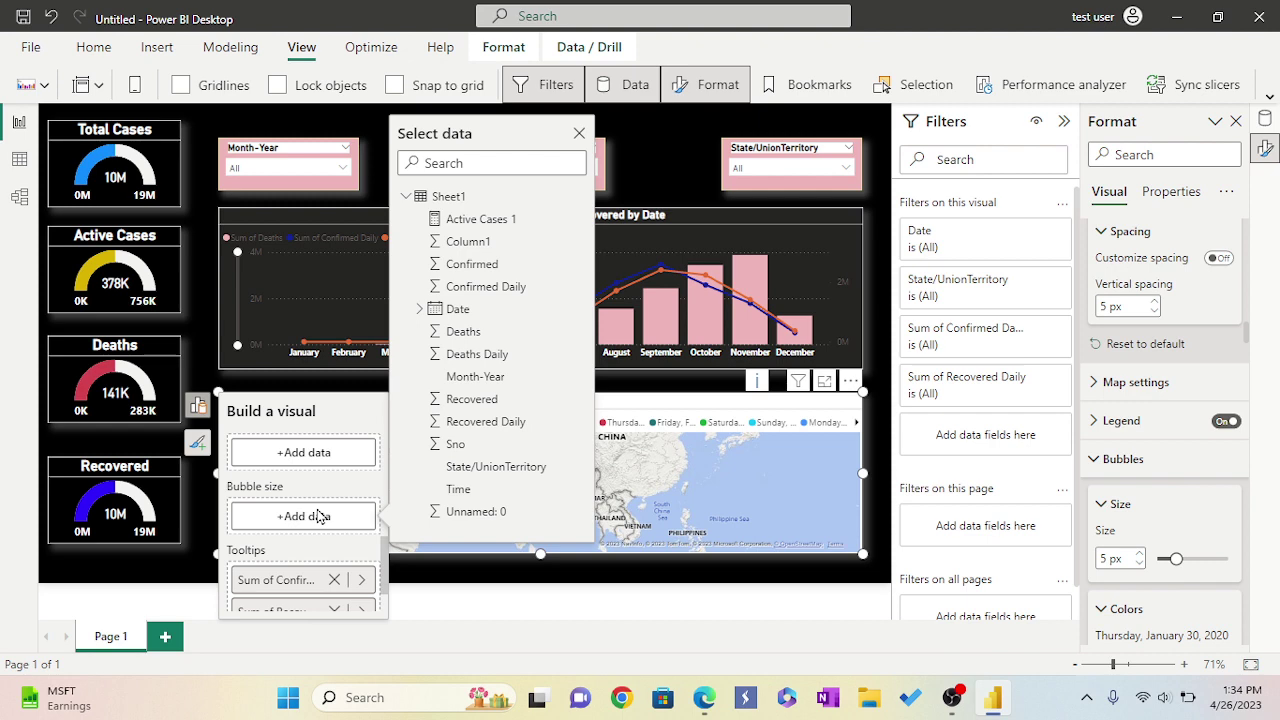
pyautogui.click(478, 354)
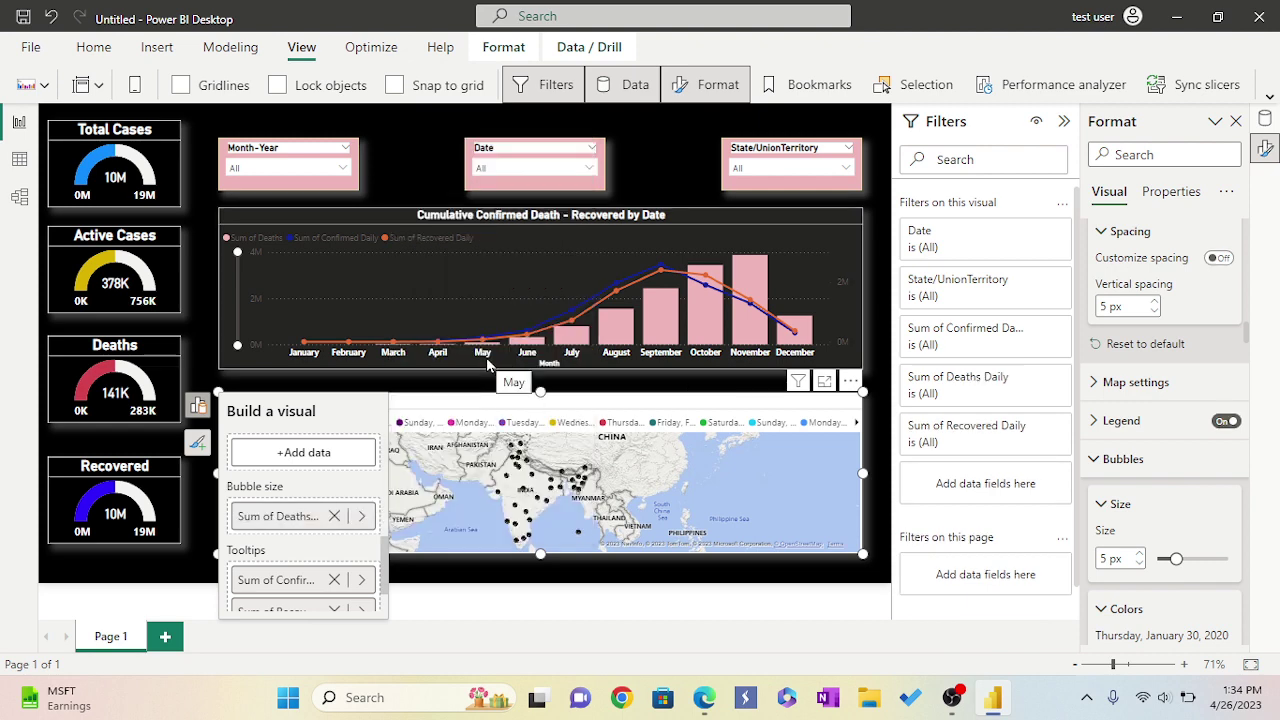
pyautogui.click(824, 384)
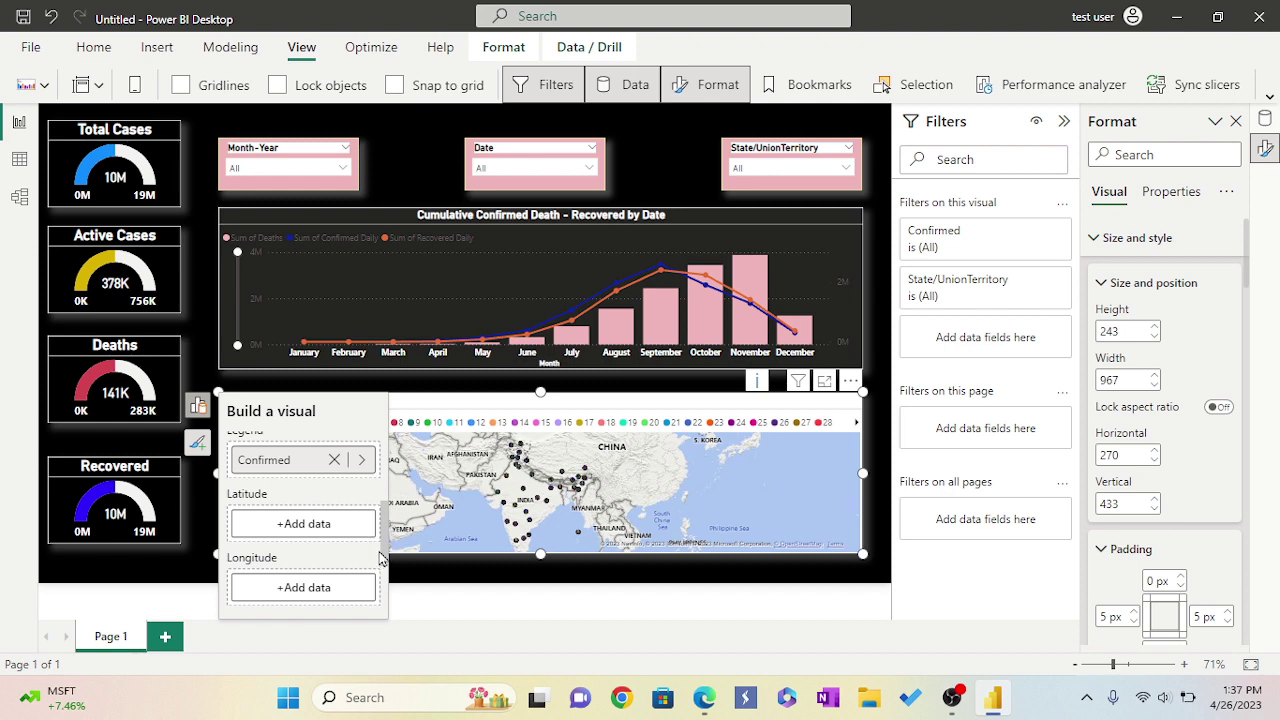
# Check the map with the Confirmed legend in focus mode, return to the report and size its bubbles by Deaths Daily
pyautogui.hotkey('ctrl', 'shift', 'f')
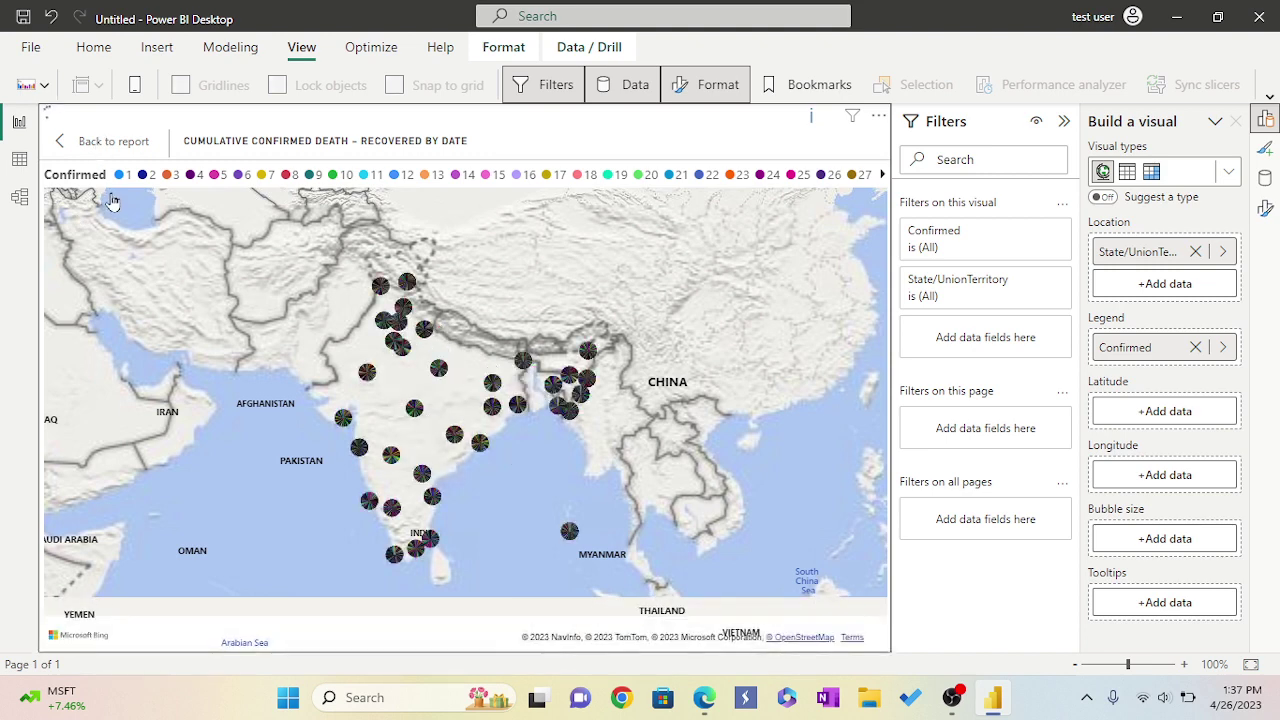
pyautogui.click(112, 143)
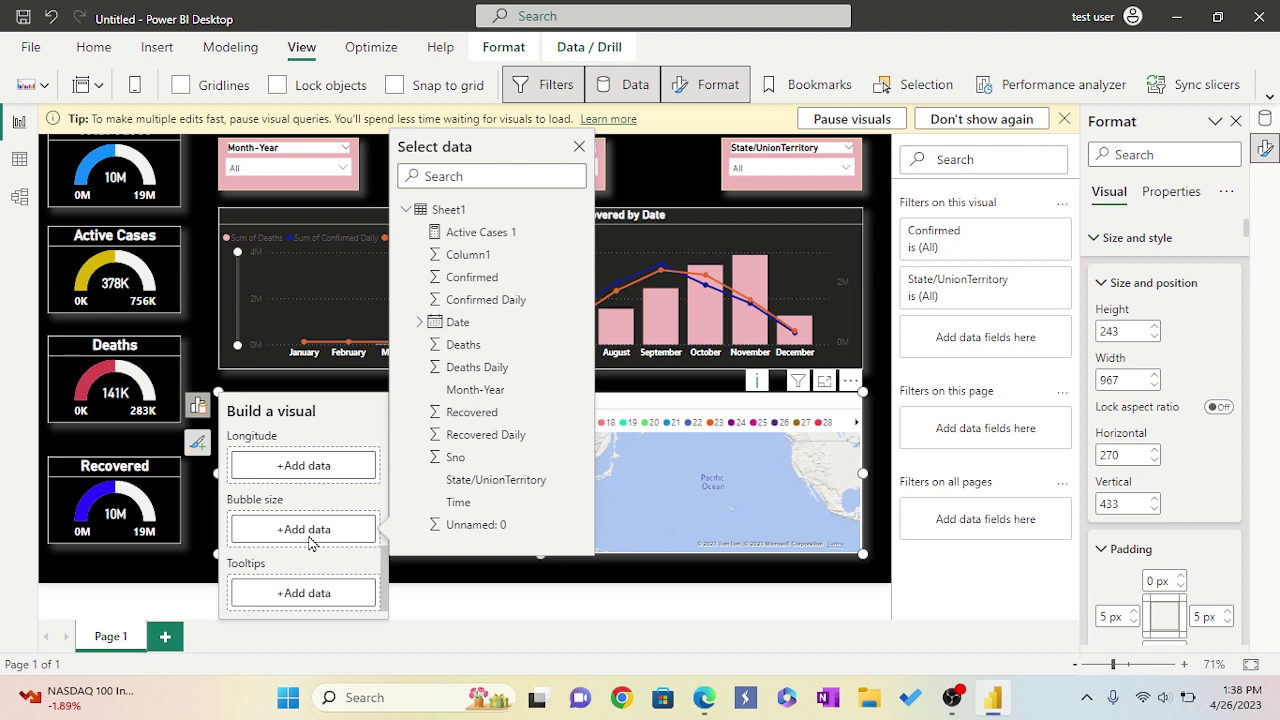
pyautogui.click(475, 367)
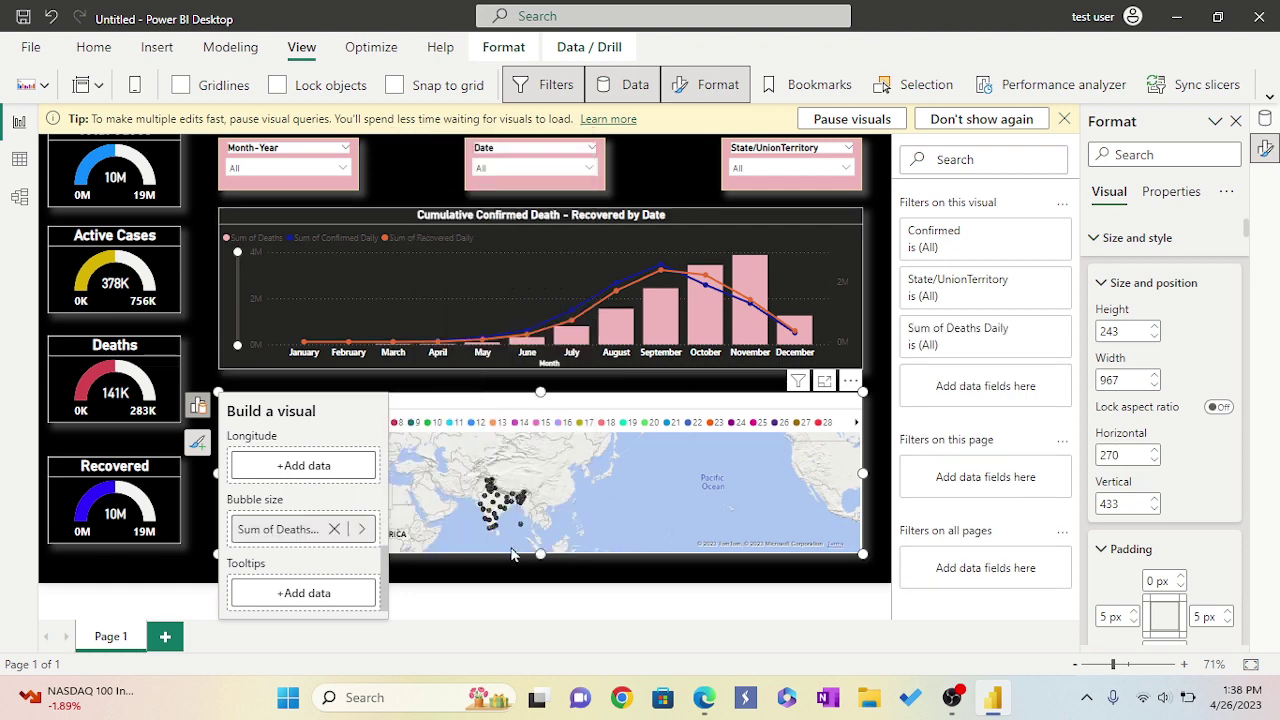
pyautogui.click(824, 382)
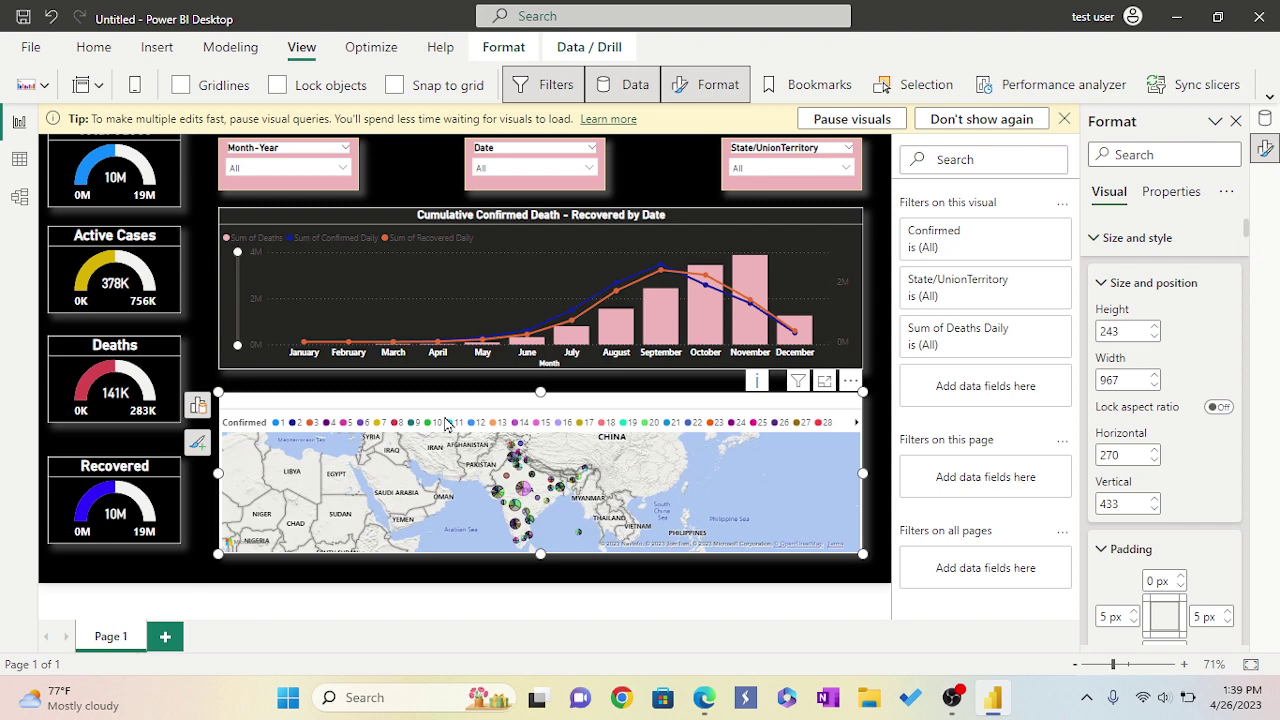
# Start publishing the report and save it as a Power BI file in Documents, named with the author's first name followed by 6
pyautogui.click(94, 47)
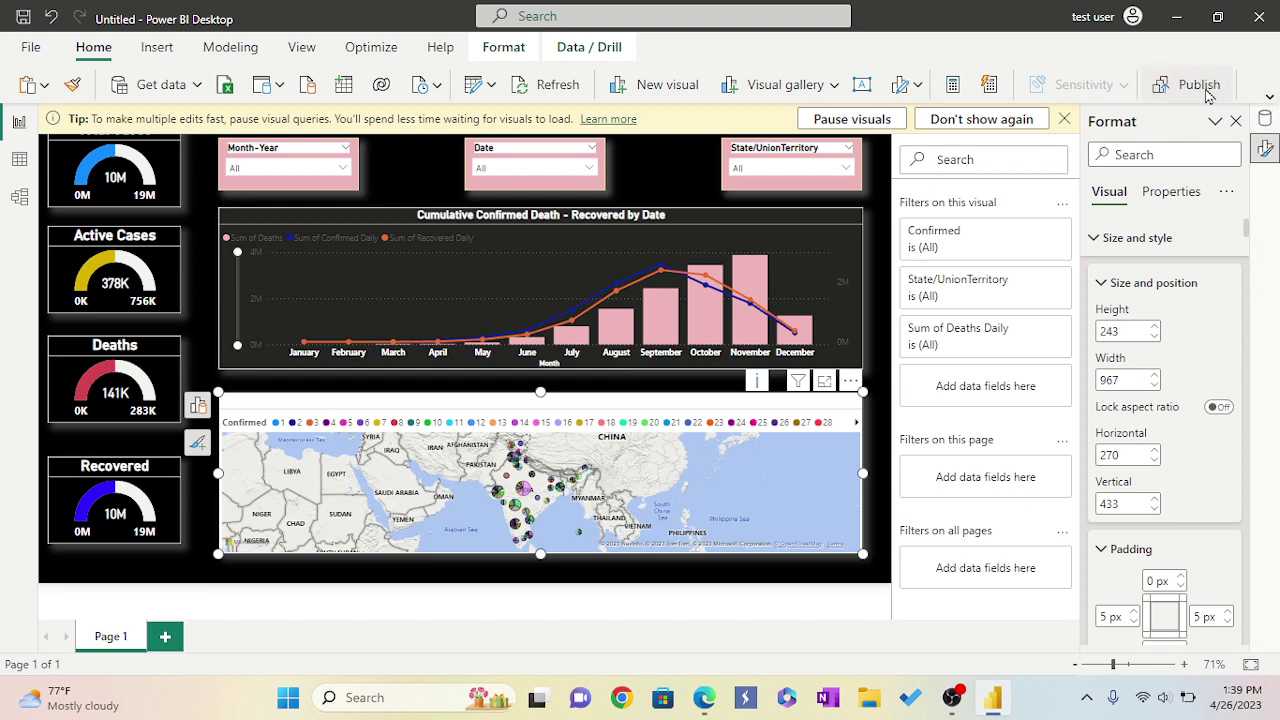
pyautogui.click(1207, 91)
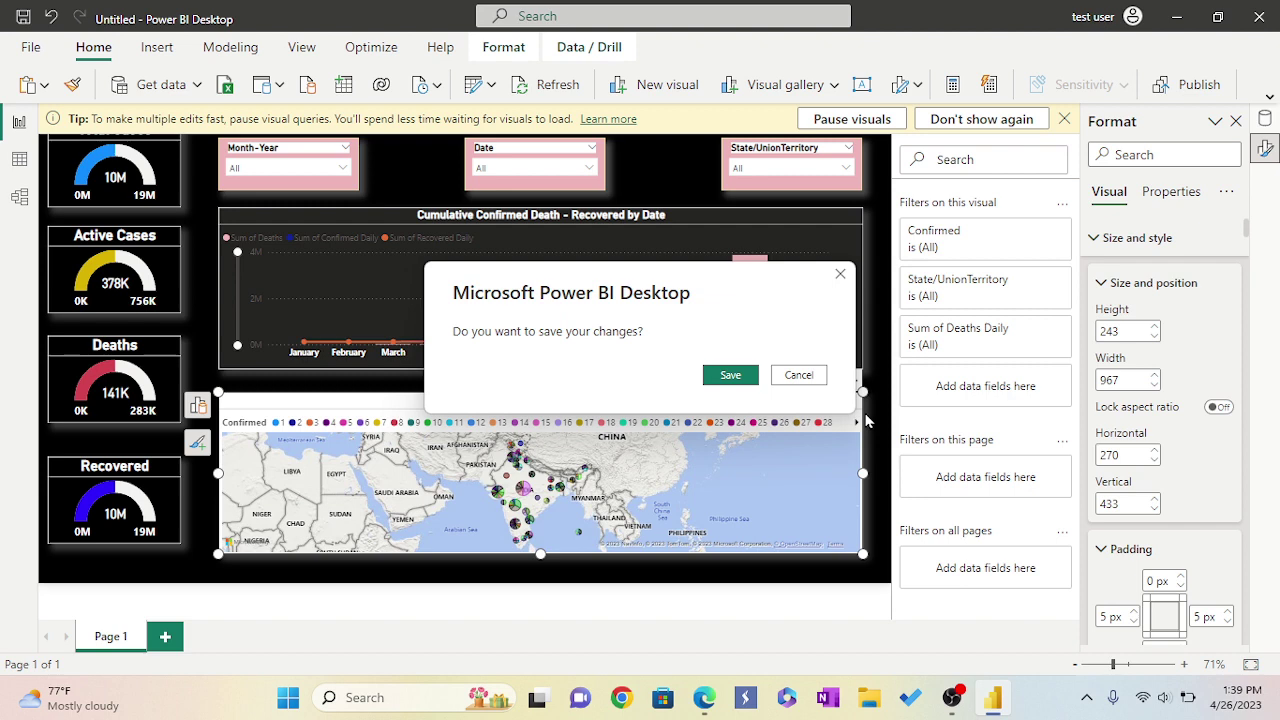
pyautogui.click(729, 376)
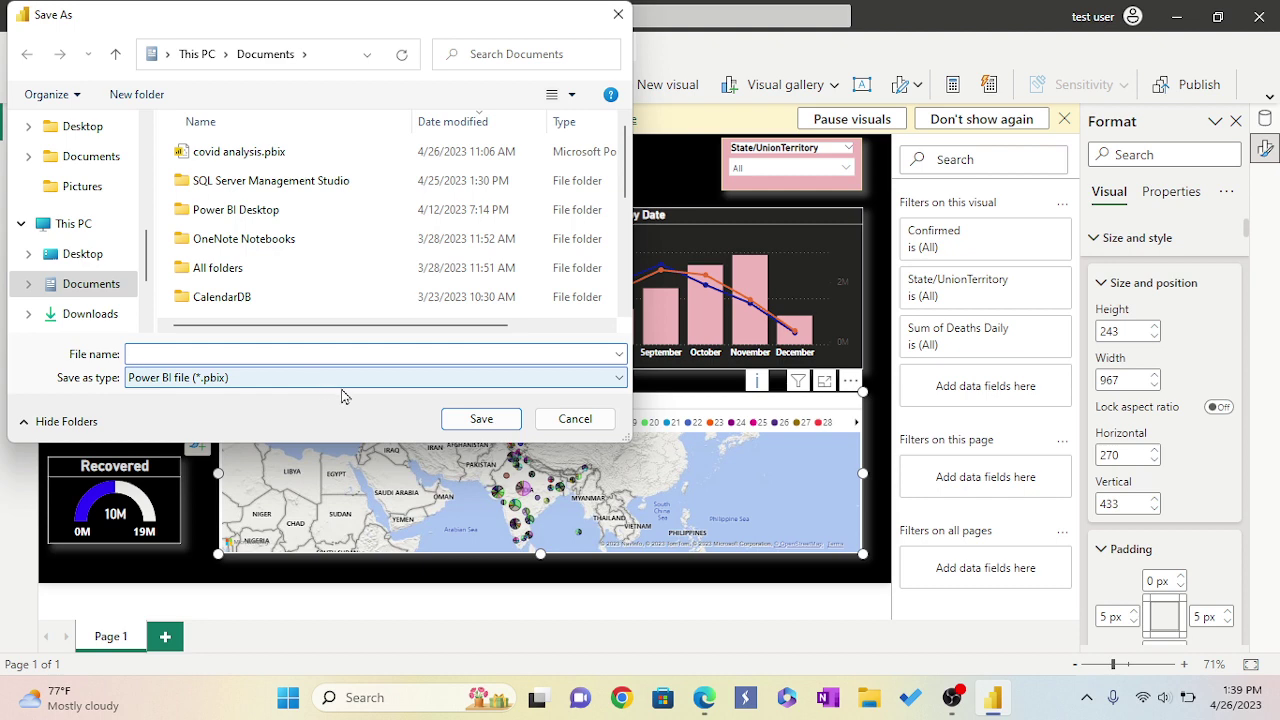
pyautogui.write('Laxmi 6')
pyautogui.click(481, 419)
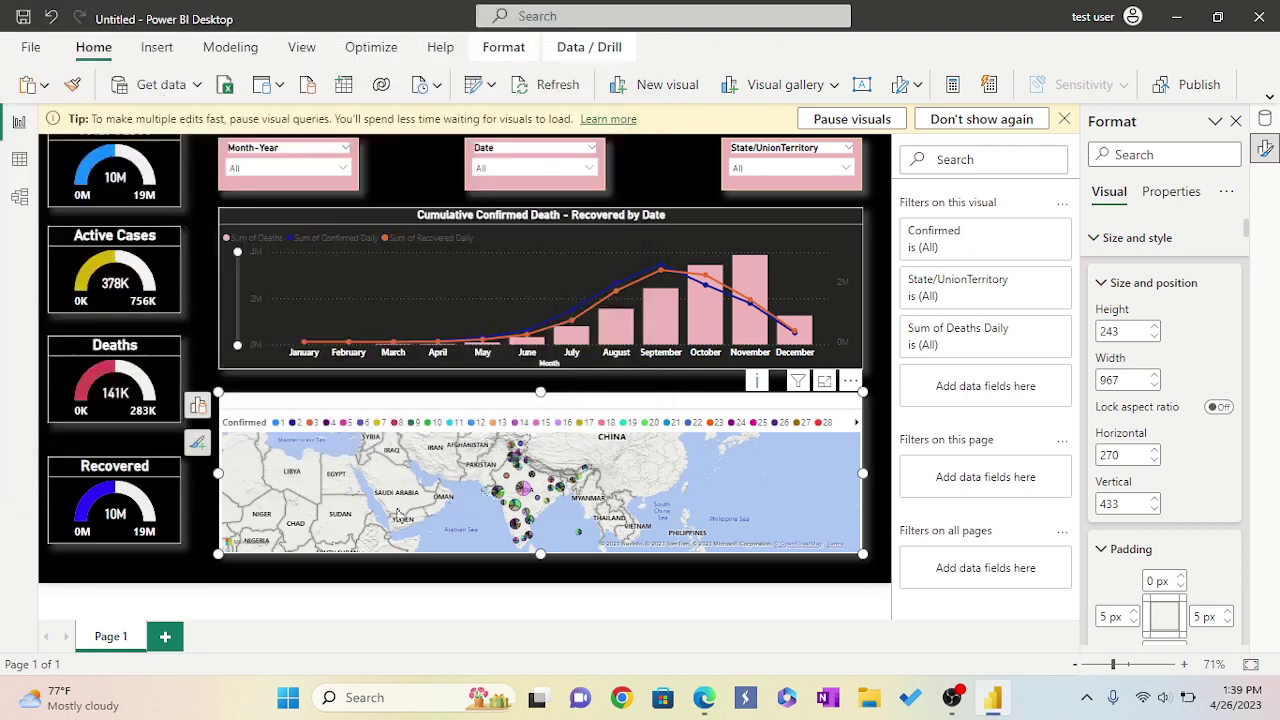
# Search the publishing destinations for "module" and publish the report to the Module 6 workspace bearing the author's first name
pyautogui.click(1197, 86)
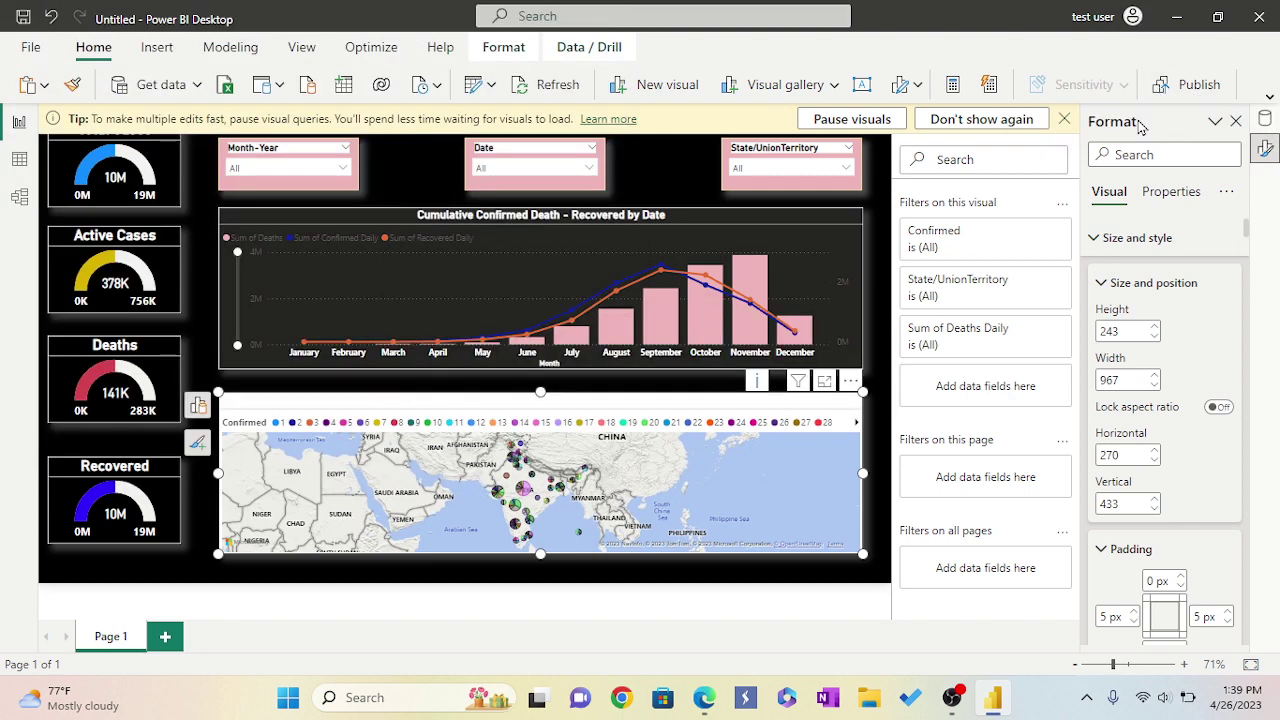
pyautogui.click(1185, 88)
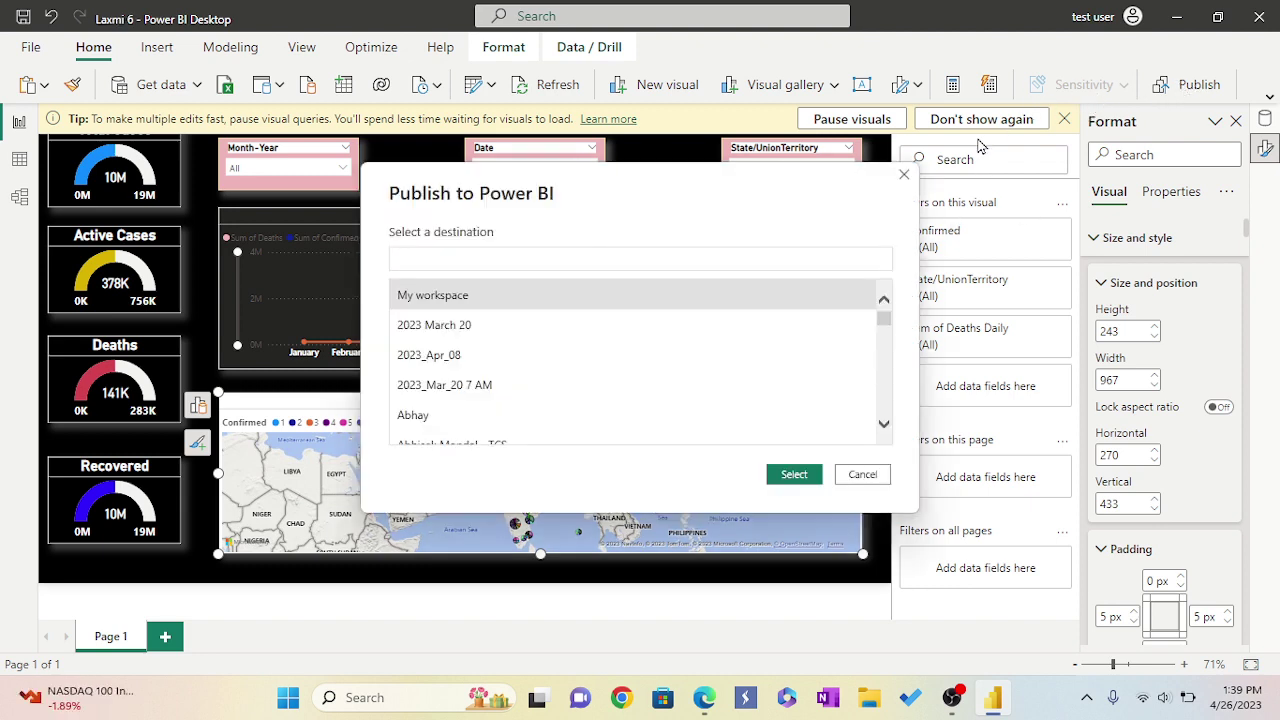
pyautogui.scroll(-1, 668, 325)
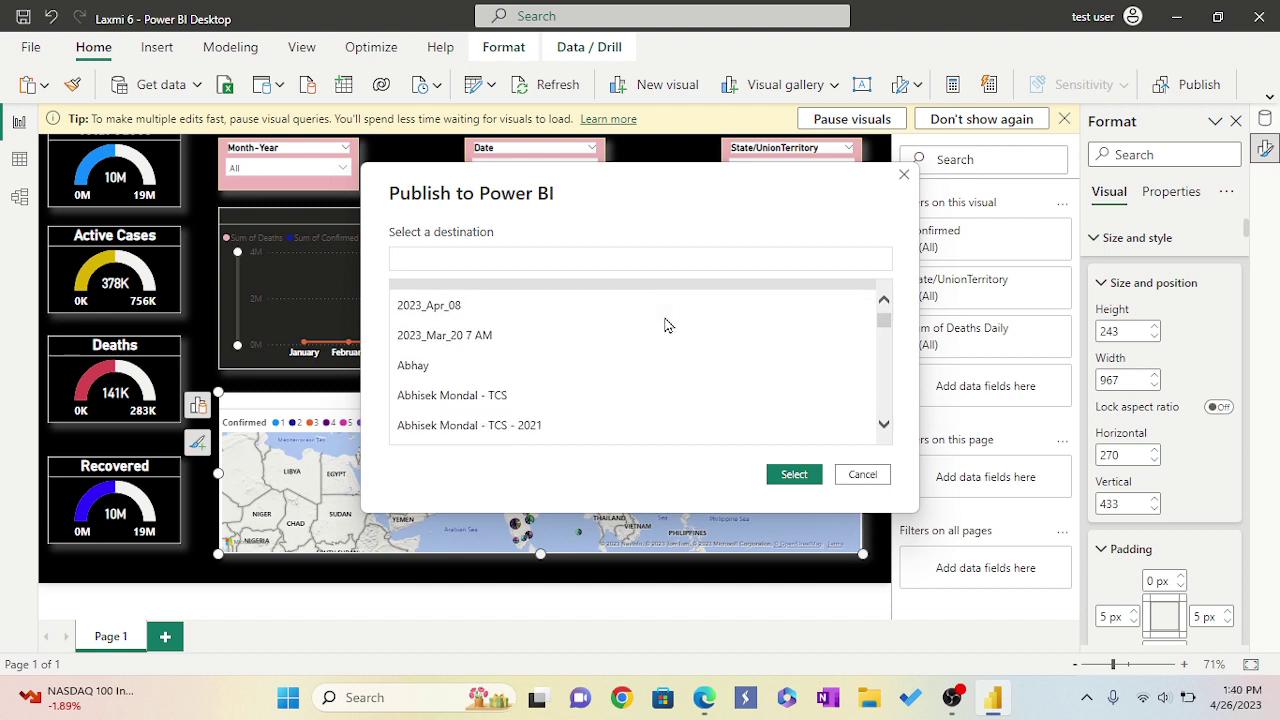
pyautogui.scroll(-1, 668, 325)
pyautogui.scroll(-2, 668, 325)
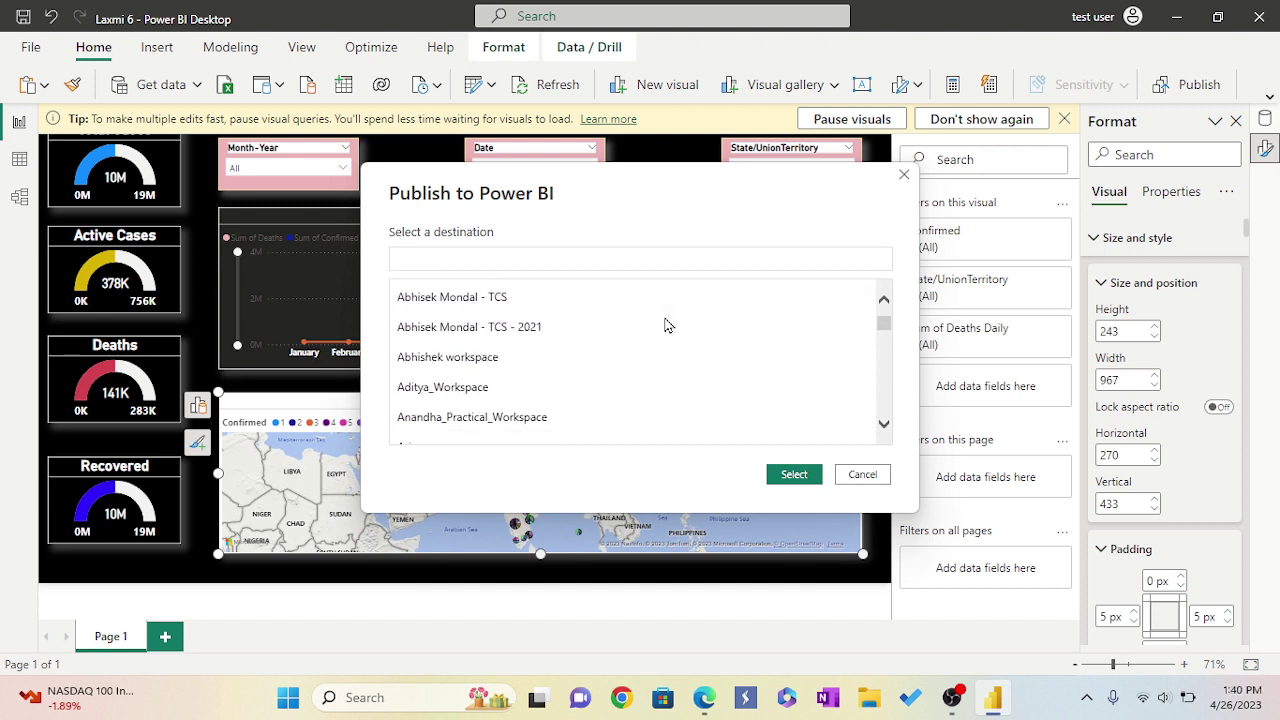
pyautogui.scroll(3, 668, 325)
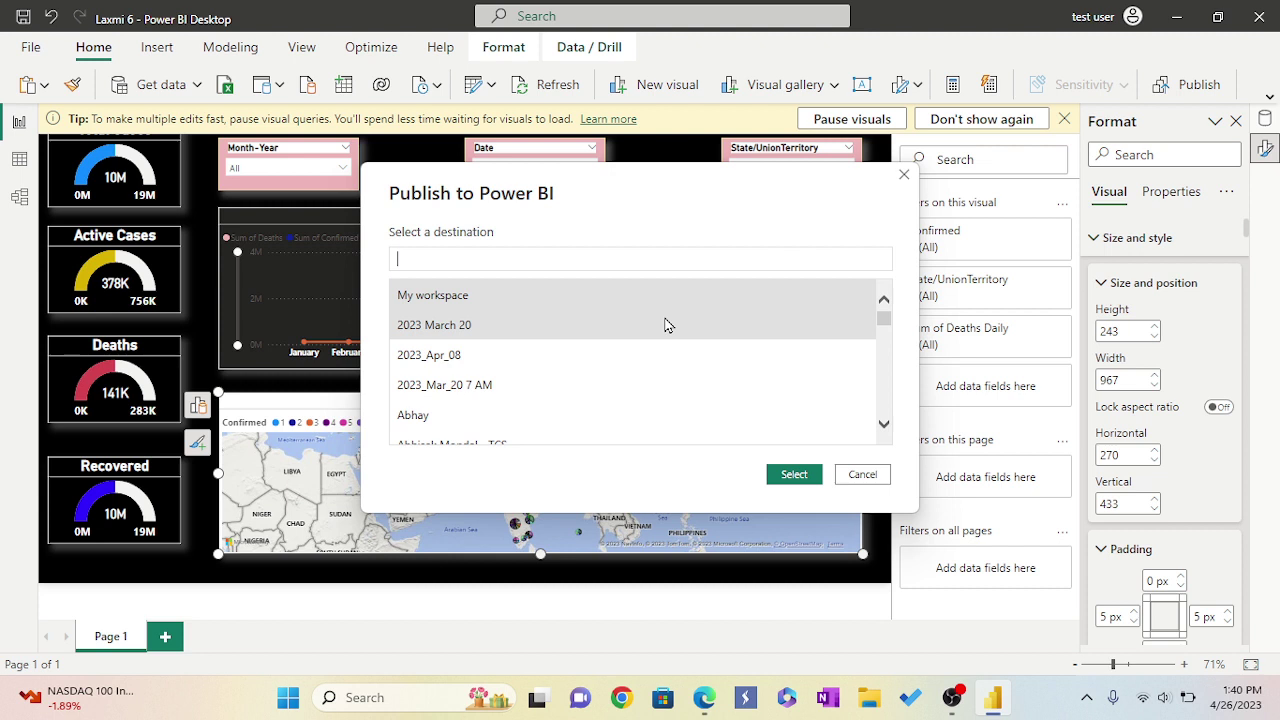
pyautogui.write('mo')
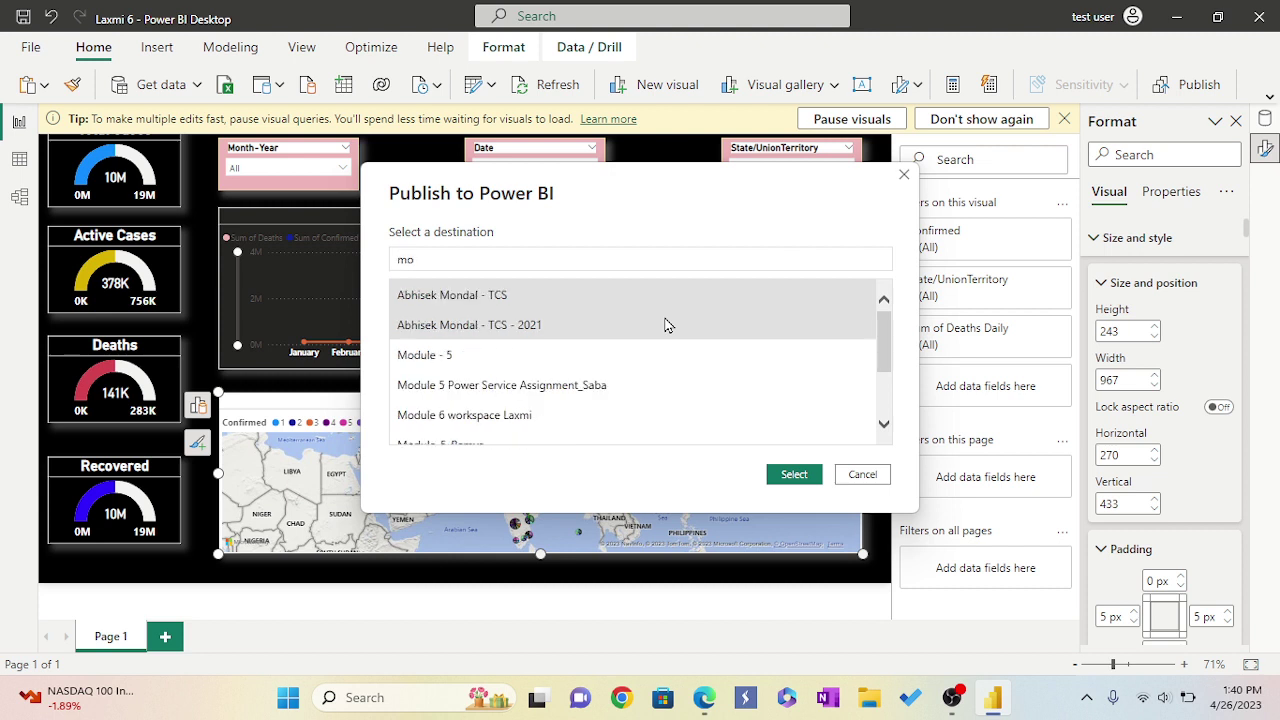
pyautogui.write('dule')
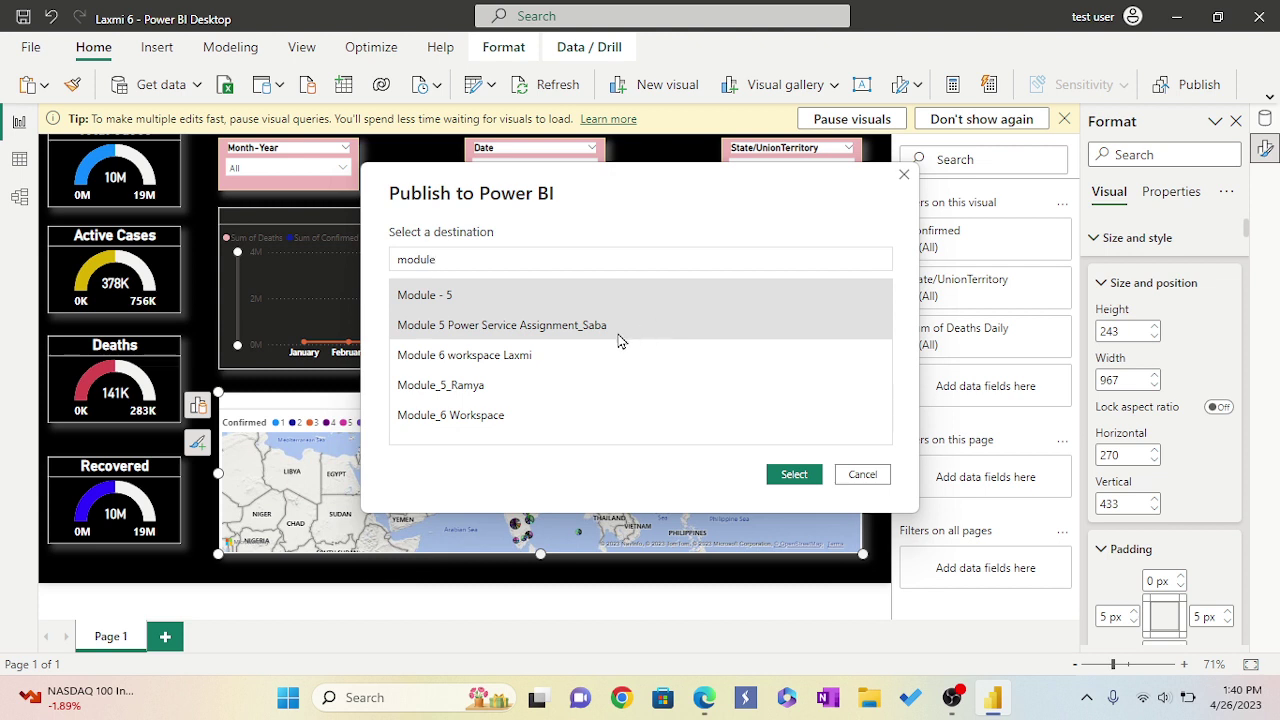
pyautogui.click(515, 362)
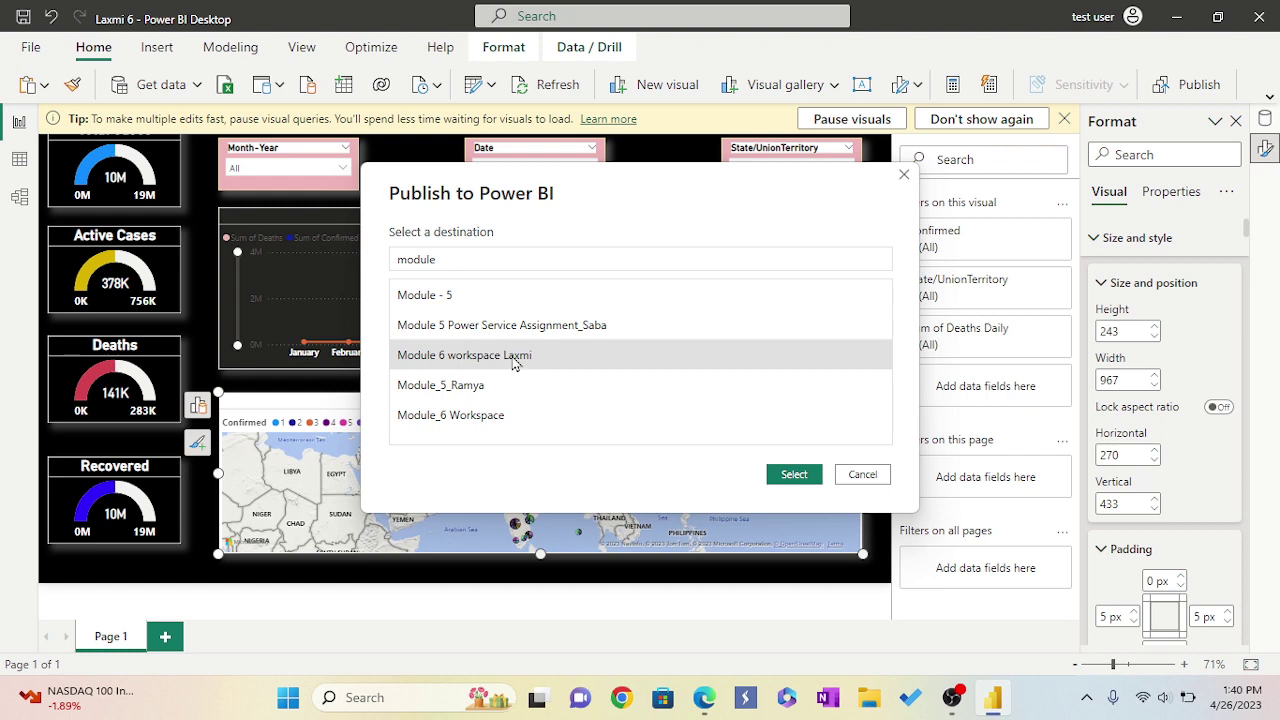
pyautogui.click(796, 477)
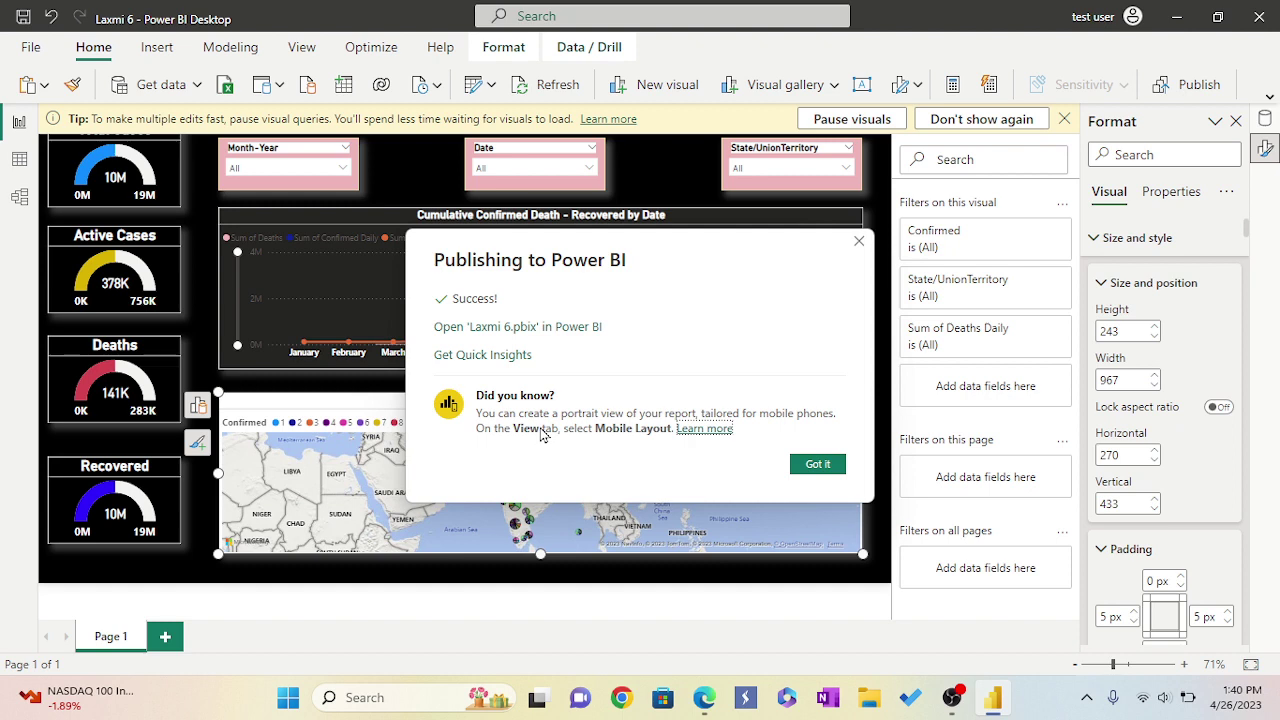
# Open the published report in the Power BI service and view its dataset
pyautogui.click(517, 330)
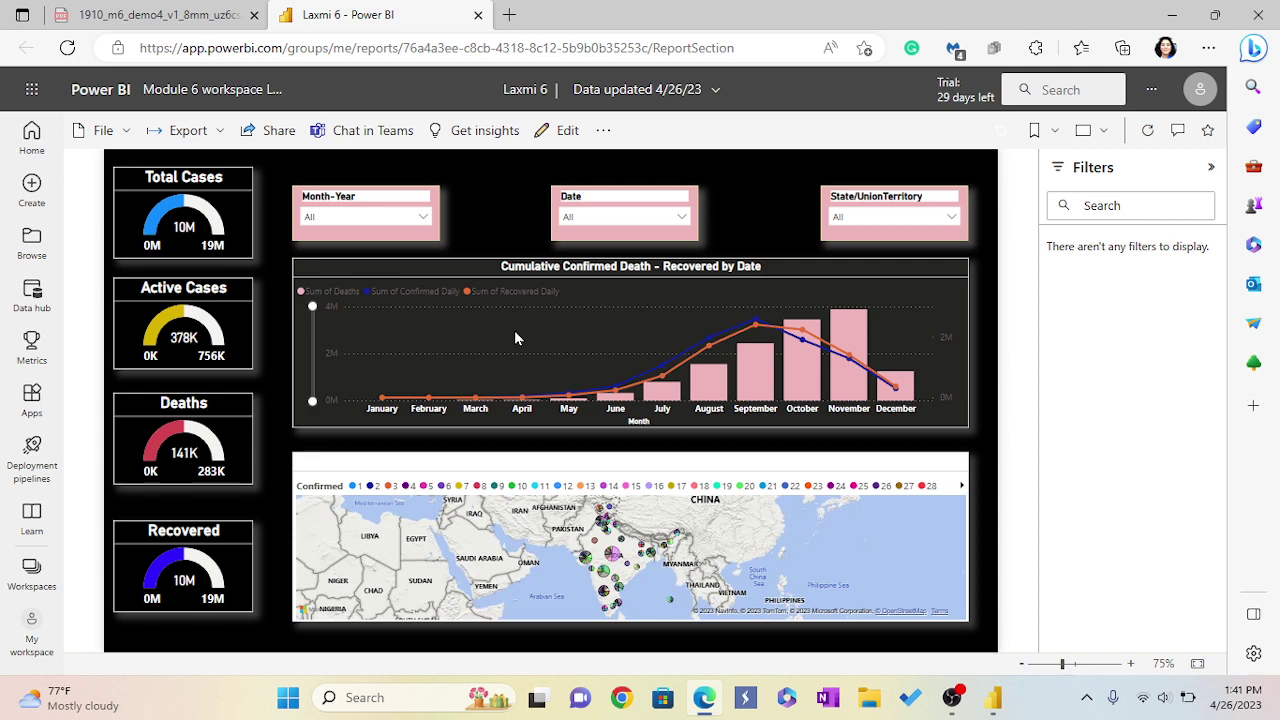
pyautogui.click(604, 133)
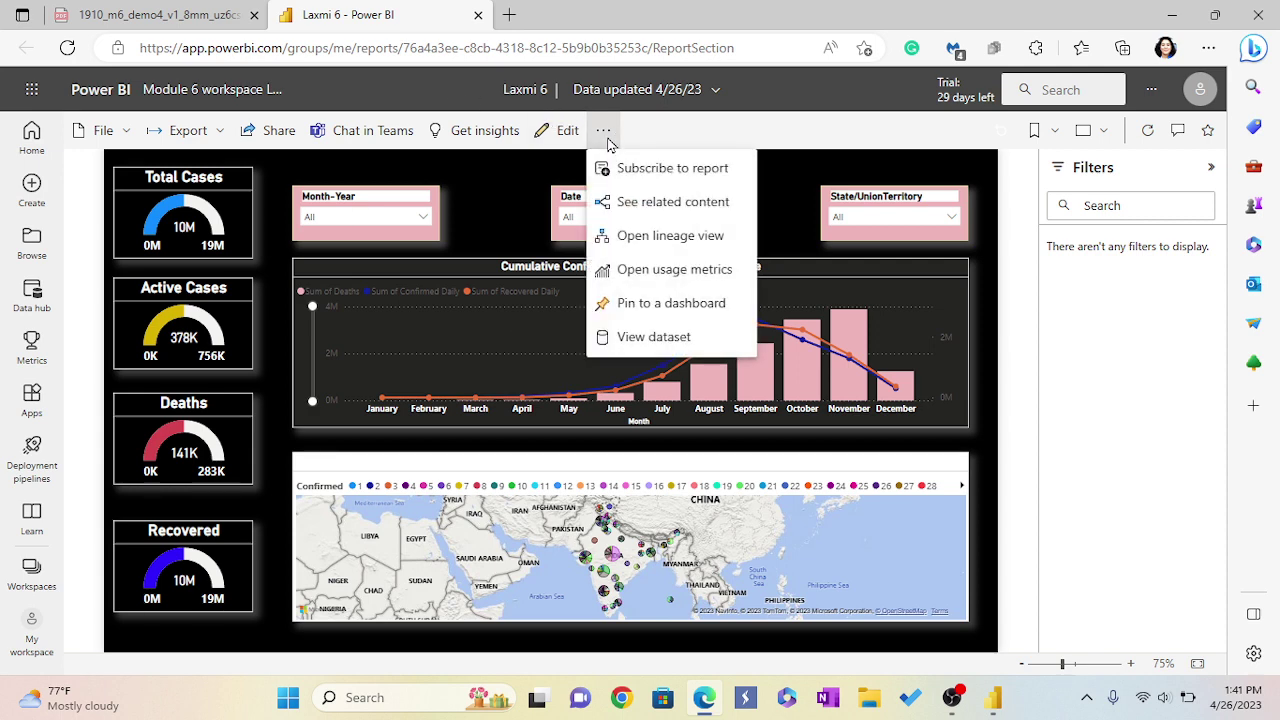
pyautogui.click(655, 338)
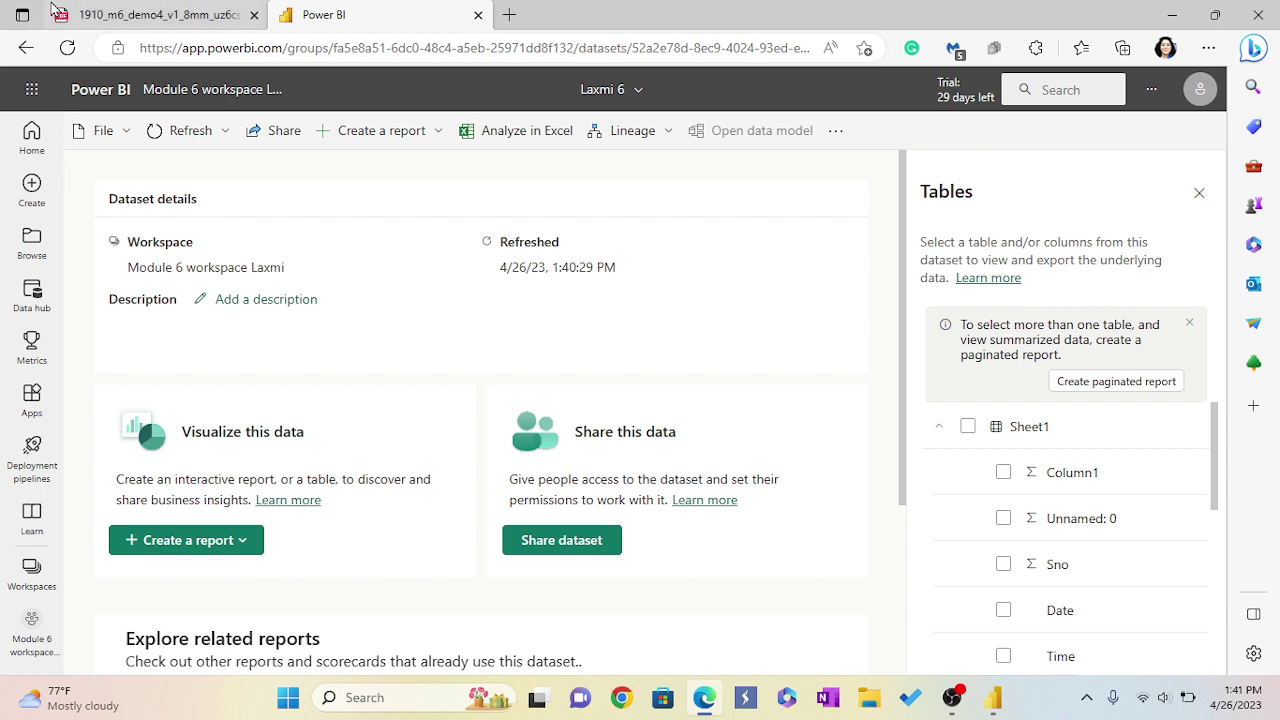
# Open the scheduled refresh settings of the published dataset and look over its description and gateway sections
pyautogui.click(226, 134)
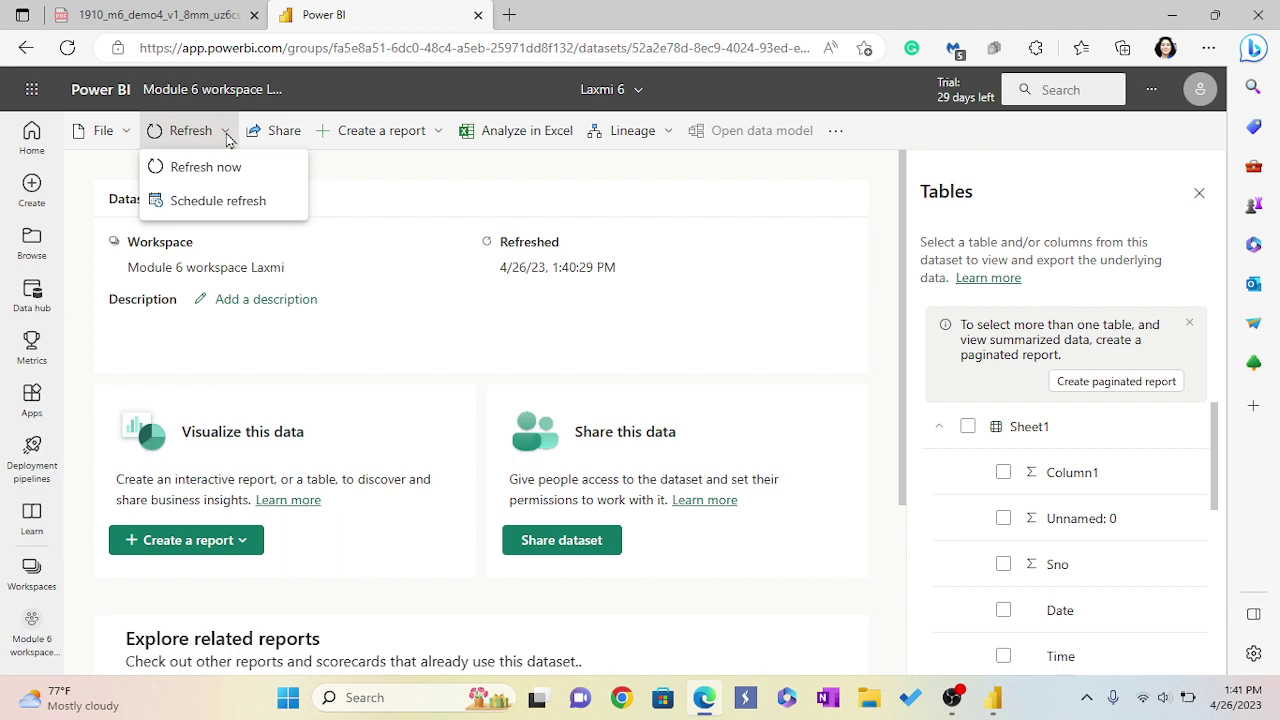
pyautogui.click(237, 210)
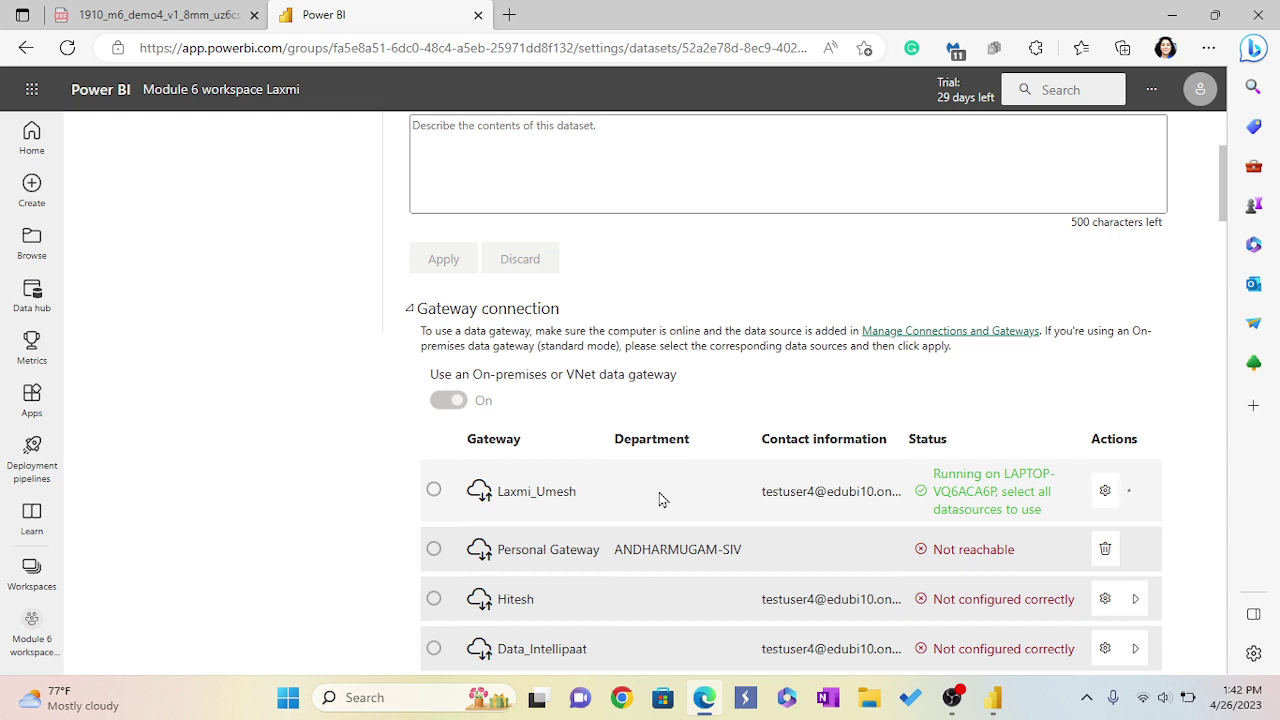
pyautogui.scroll(1, 822, 528)
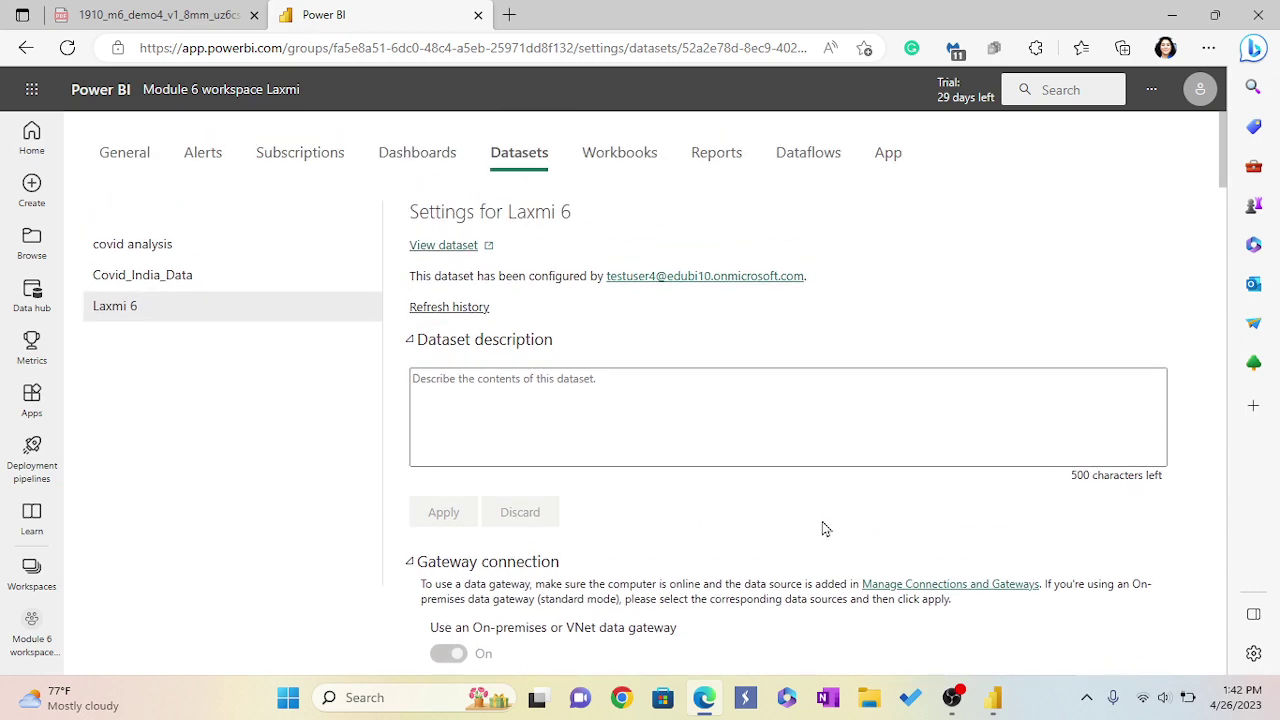
pyautogui.scroll(-1, 823, 528)
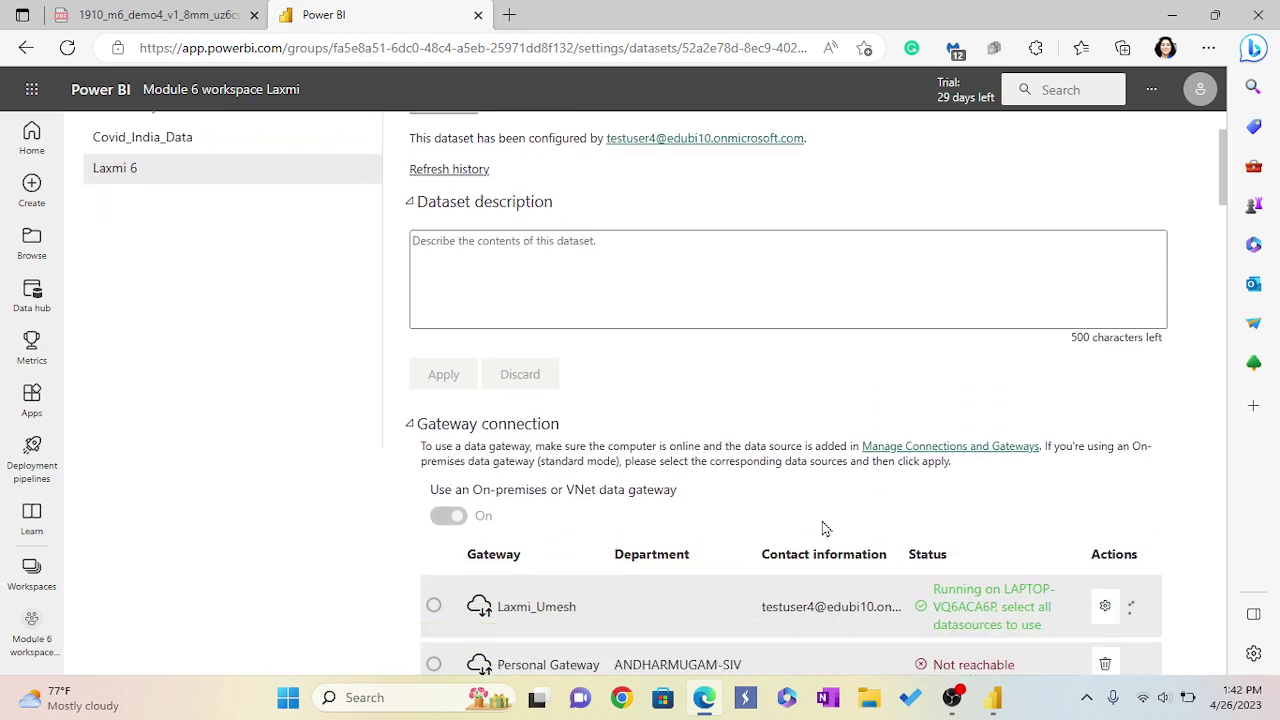
pyautogui.scroll(1, 823, 528)
# Set the dataset description to "Covid 2" and apply it
pyautogui.click(464, 386)
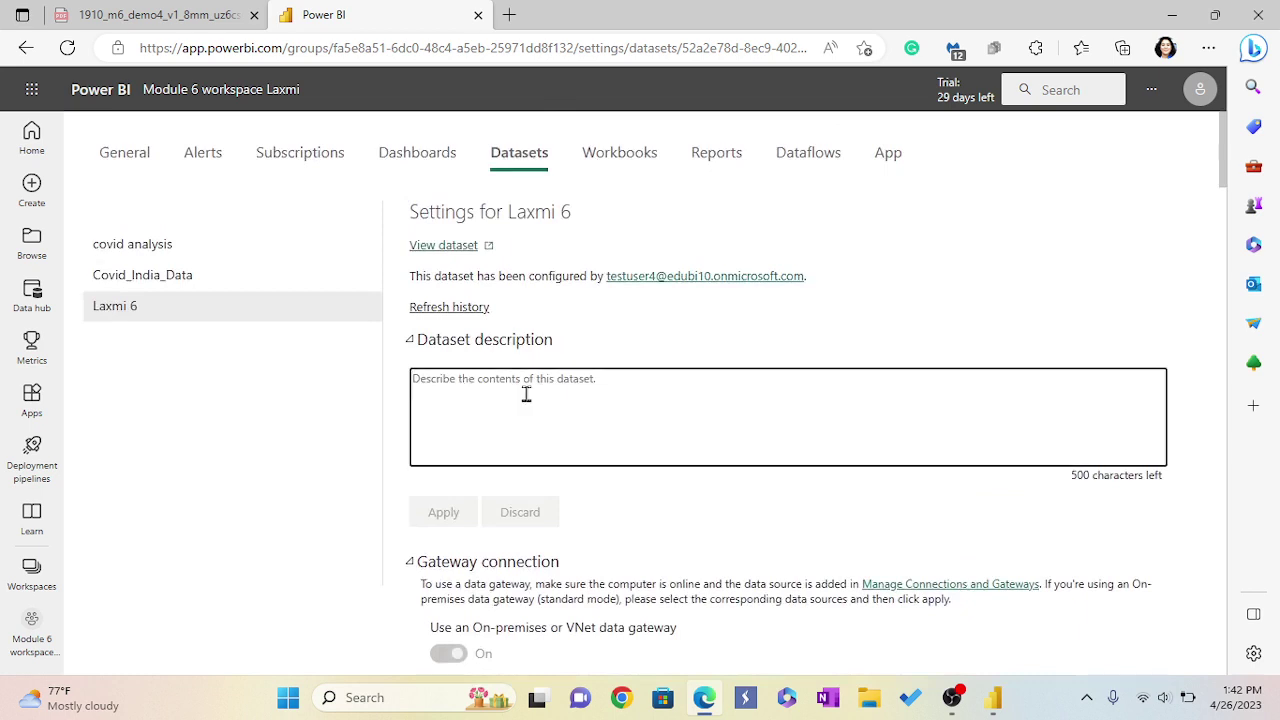
pyautogui.write('Co')
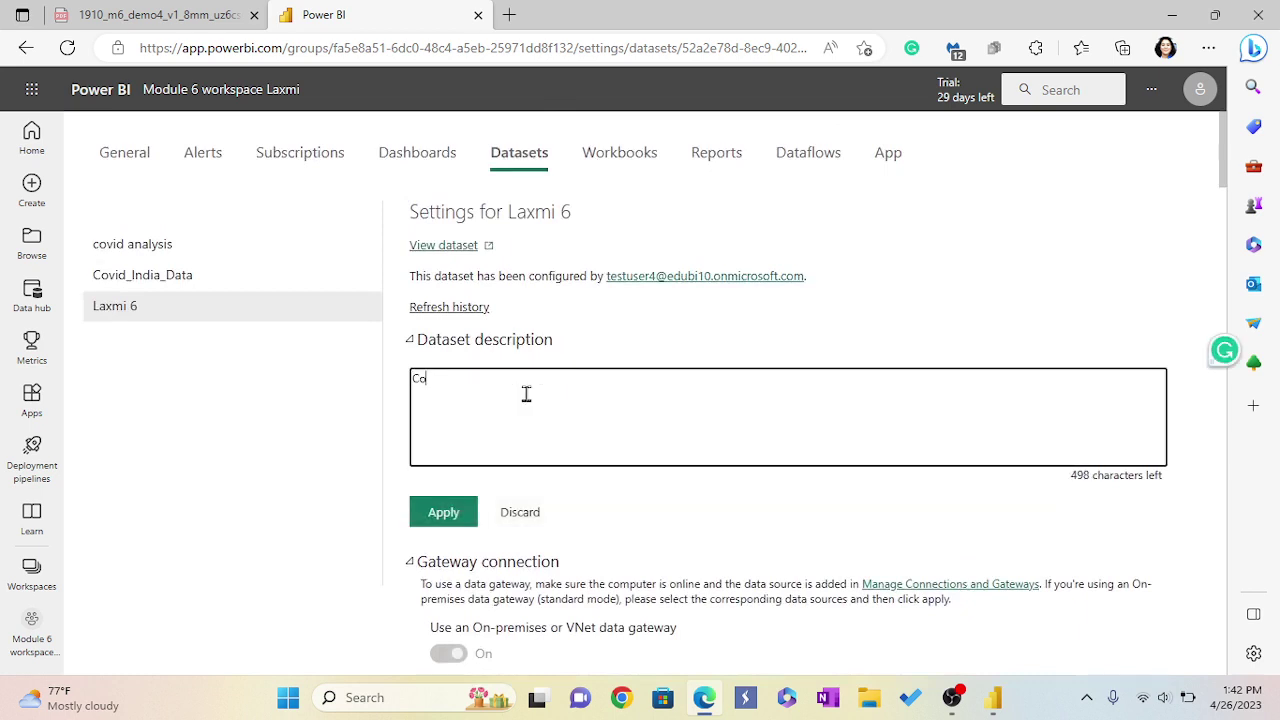
pyautogui.write('vid 2')
pyautogui.click(443, 512)
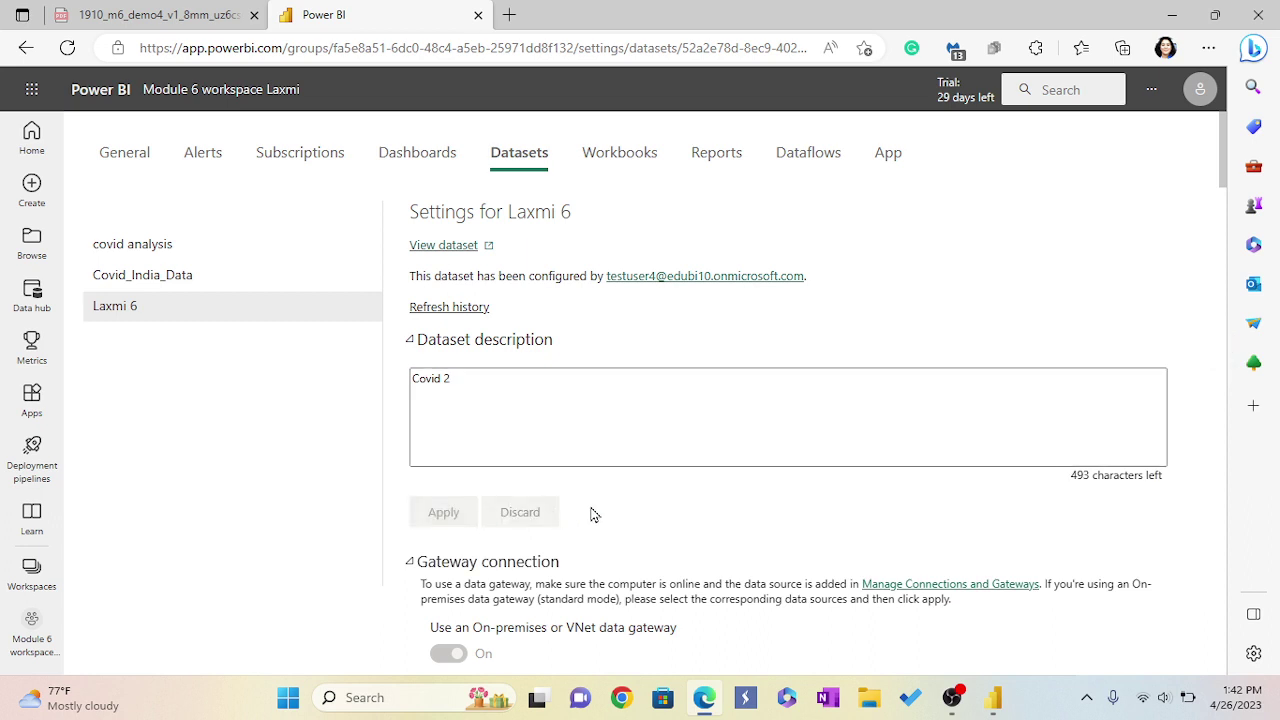
# Map the covid_india_data.xlsx data source to the Covid_India connection on the running gateway and apply the gateway connection
pyautogui.scroll(-2, 908, 531)
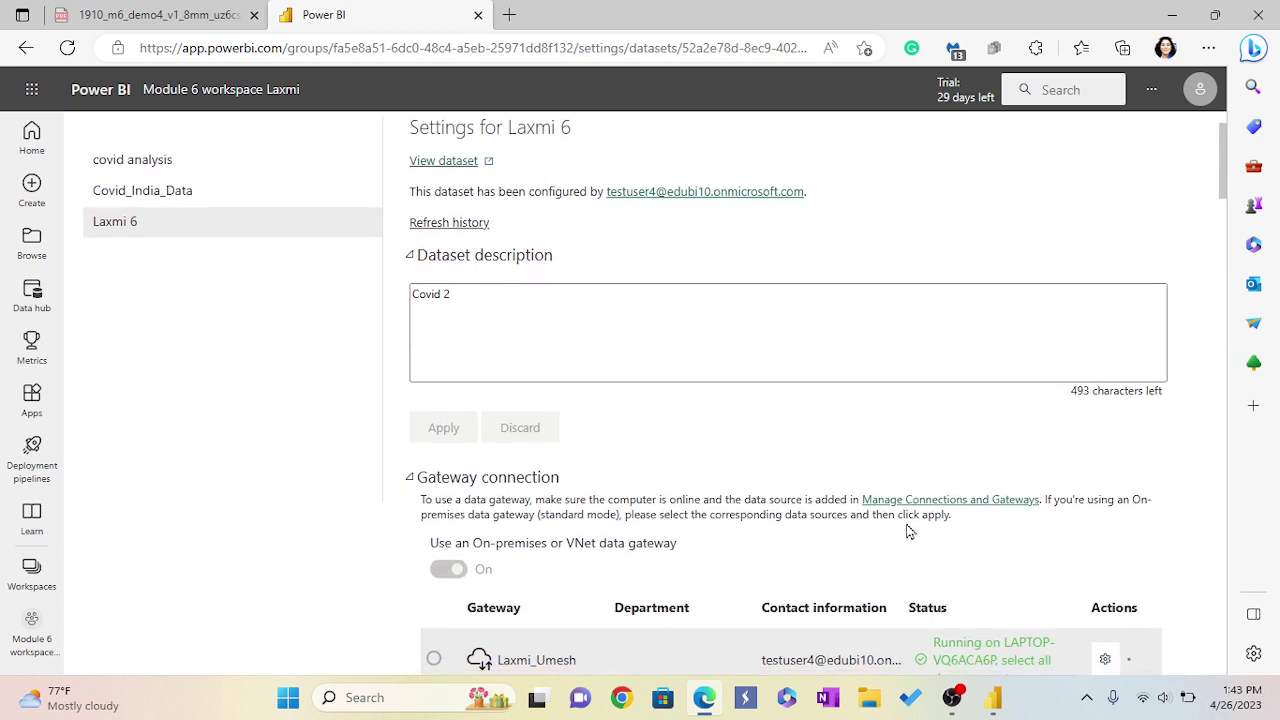
pyautogui.scroll(1, 908, 531)
pyautogui.scroll(-2, 886, 491)
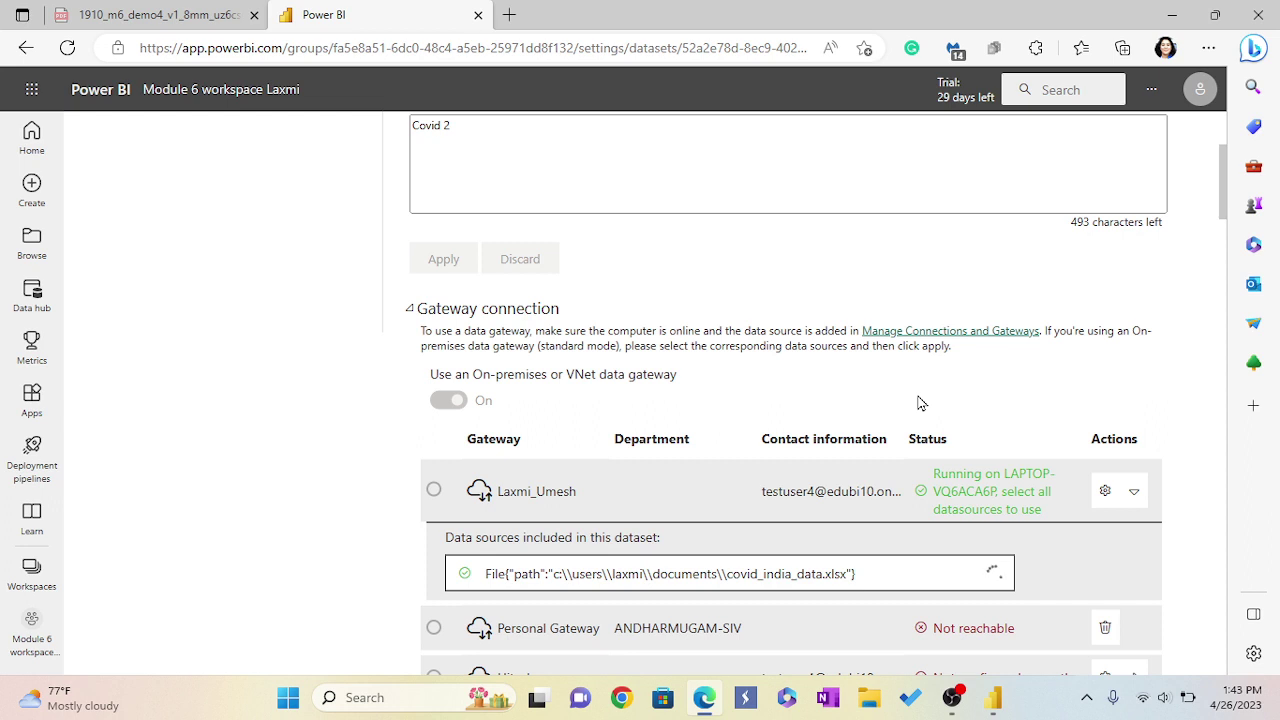
pyautogui.scroll(-1, 921, 403)
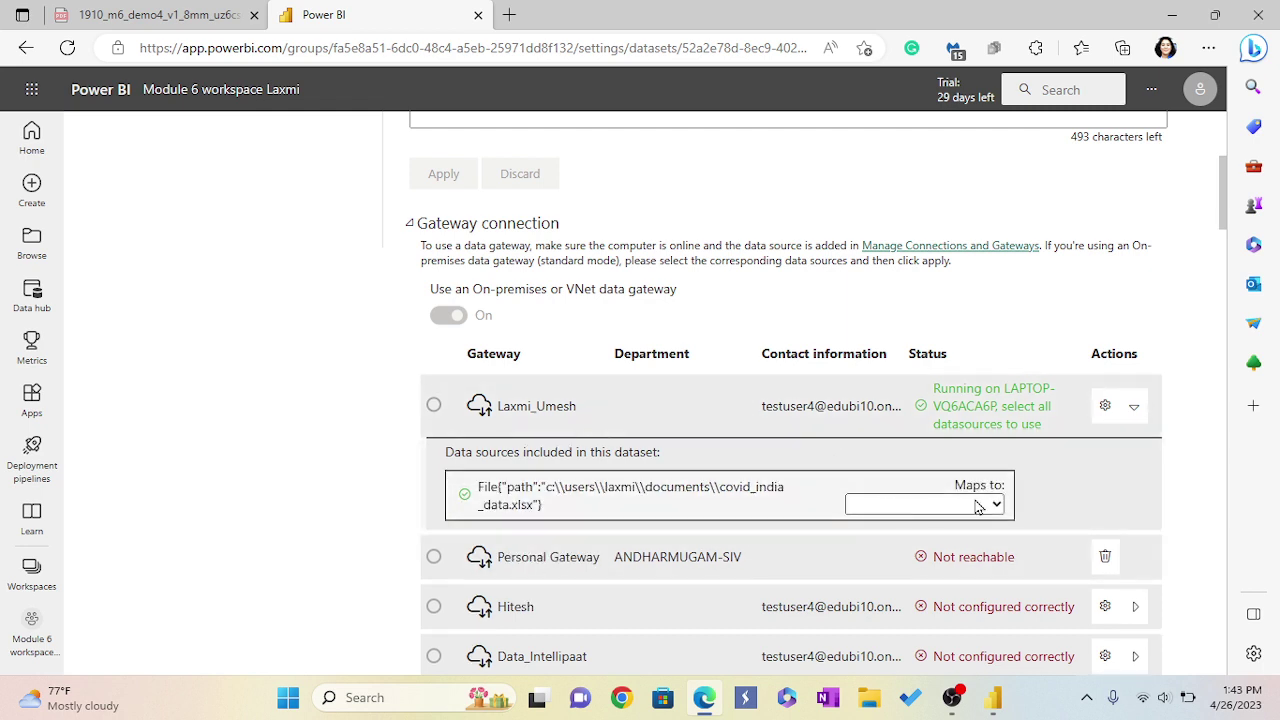
pyautogui.click(997, 506)
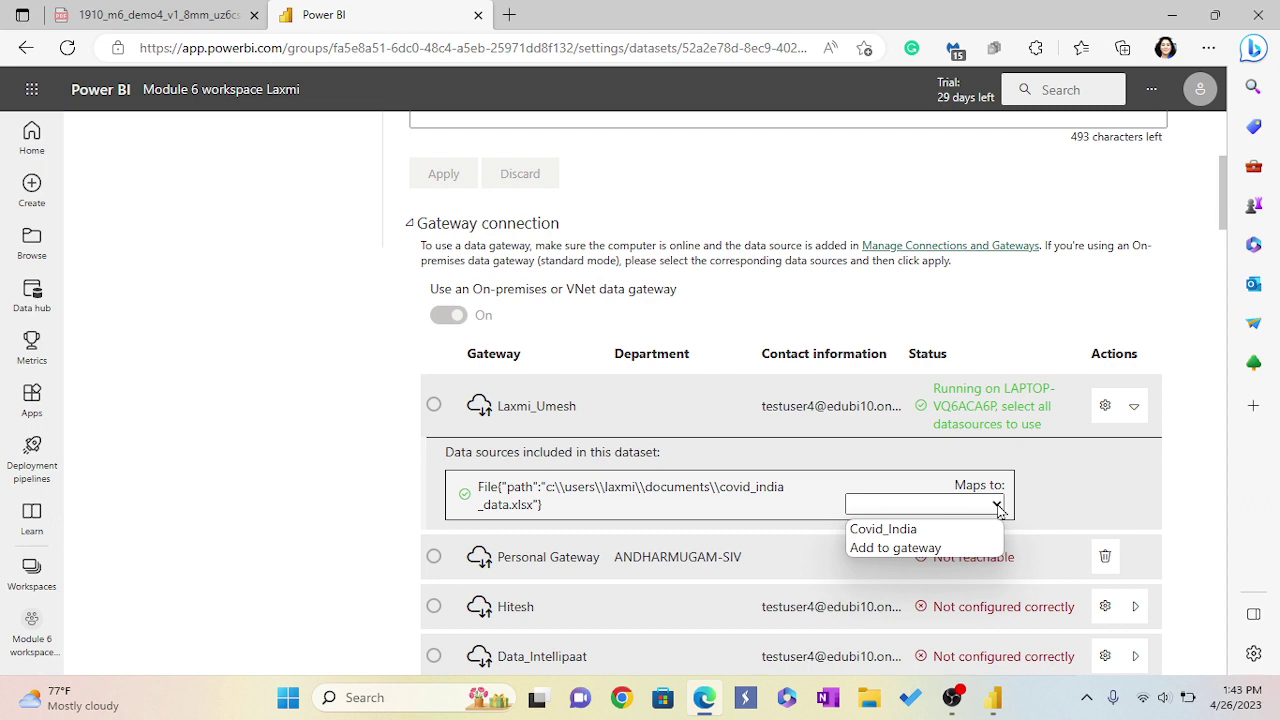
pyautogui.click(905, 529)
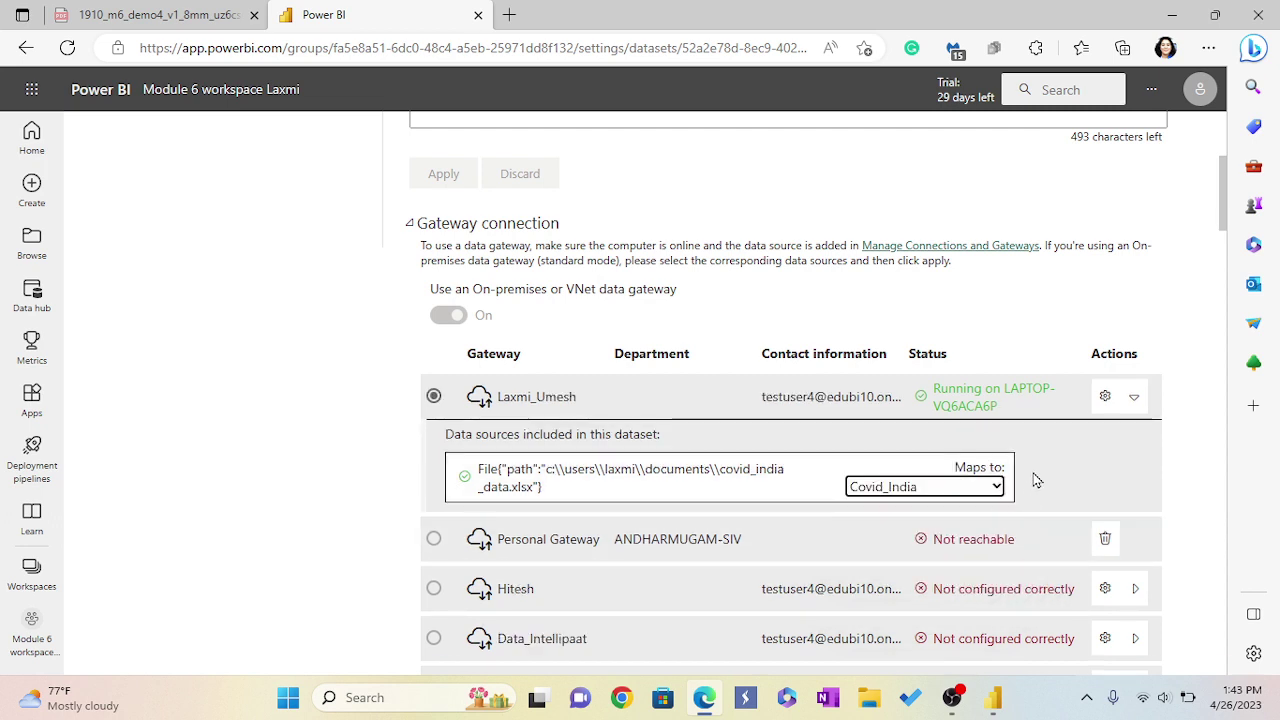
pyautogui.scroll(-3, 729, 437)
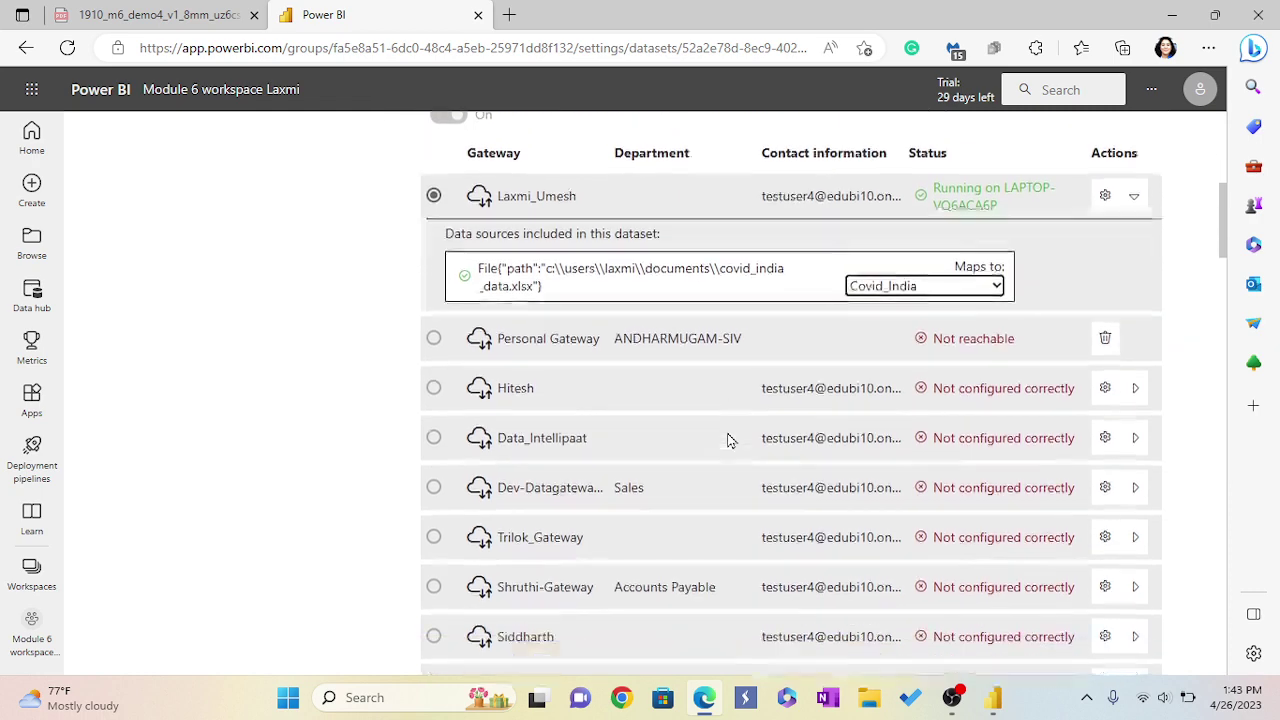
pyautogui.scroll(-2, 729, 440)
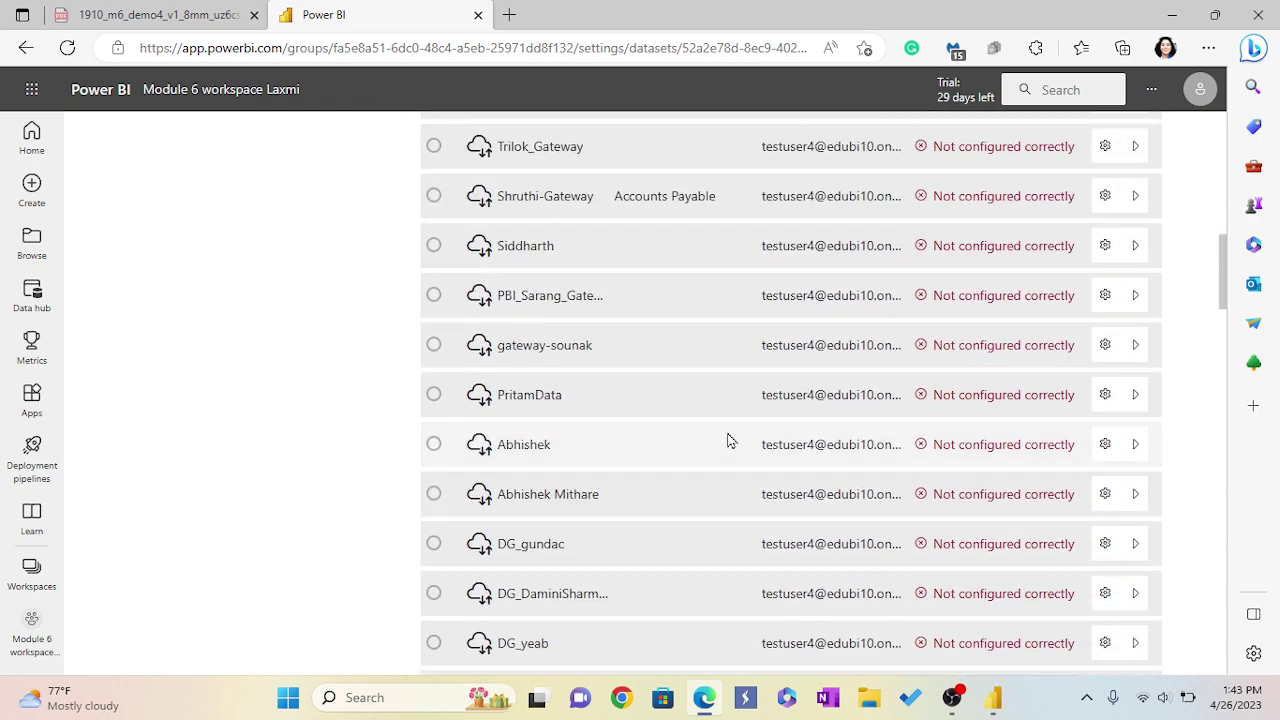
pyautogui.scroll(1, 700, 444)
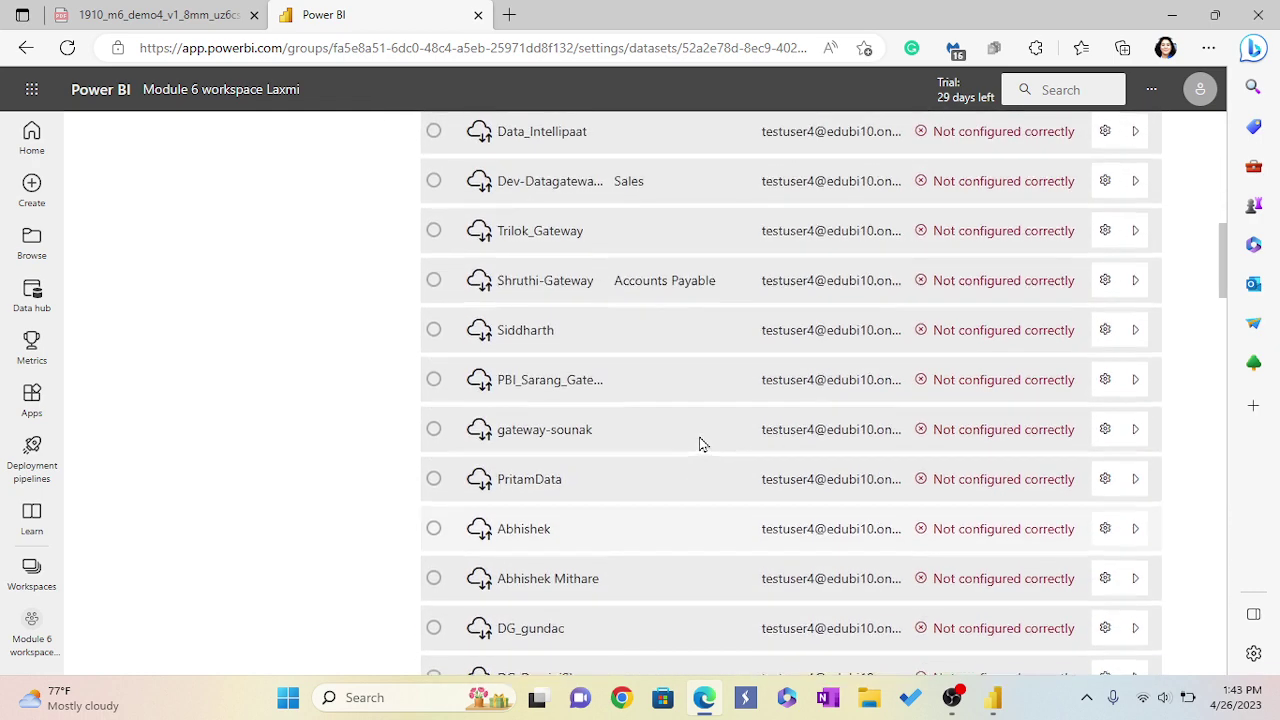
pyautogui.scroll(-7, 700, 444)
pyautogui.scroll(-18, 700, 444)
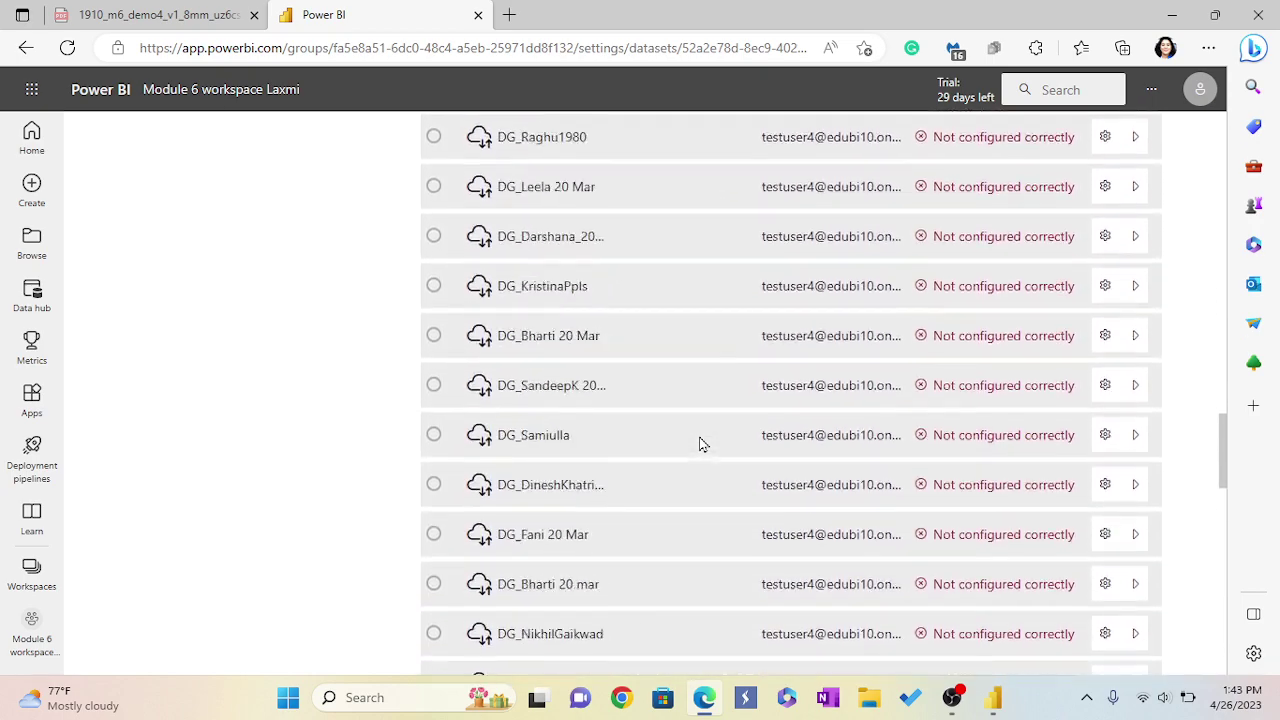
pyautogui.scroll(1, 700, 444)
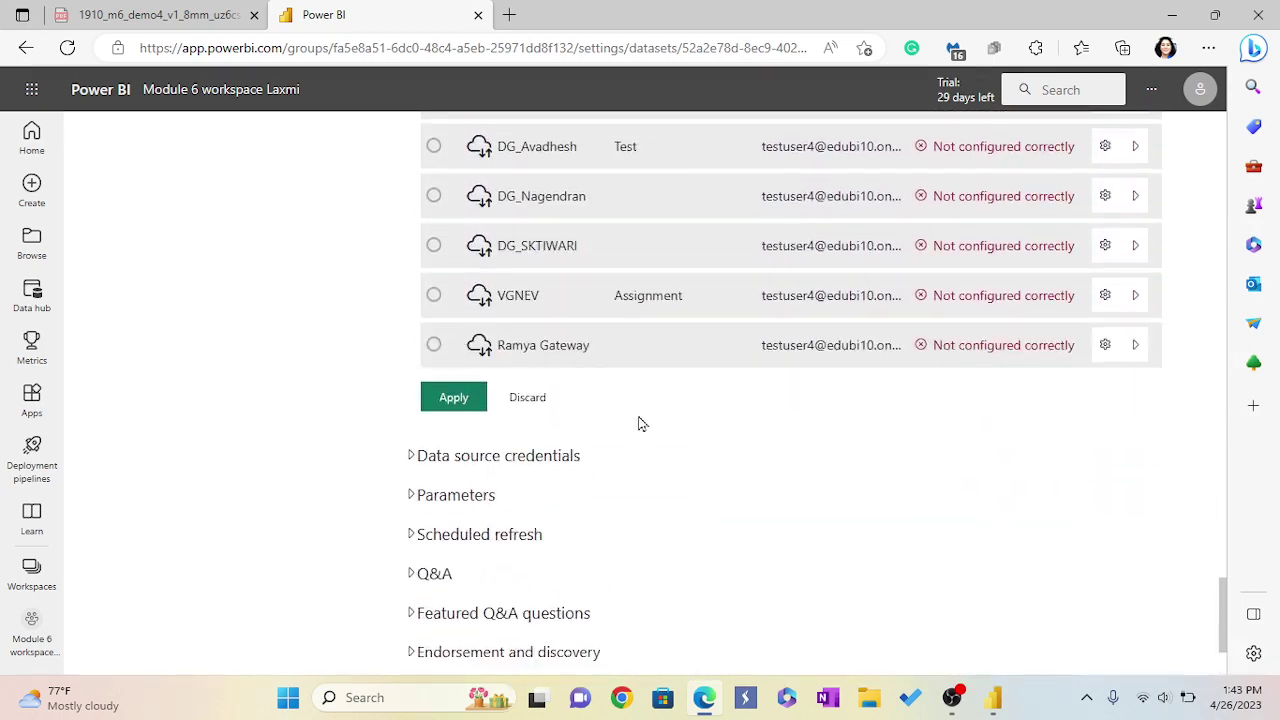
pyautogui.click(453, 403)
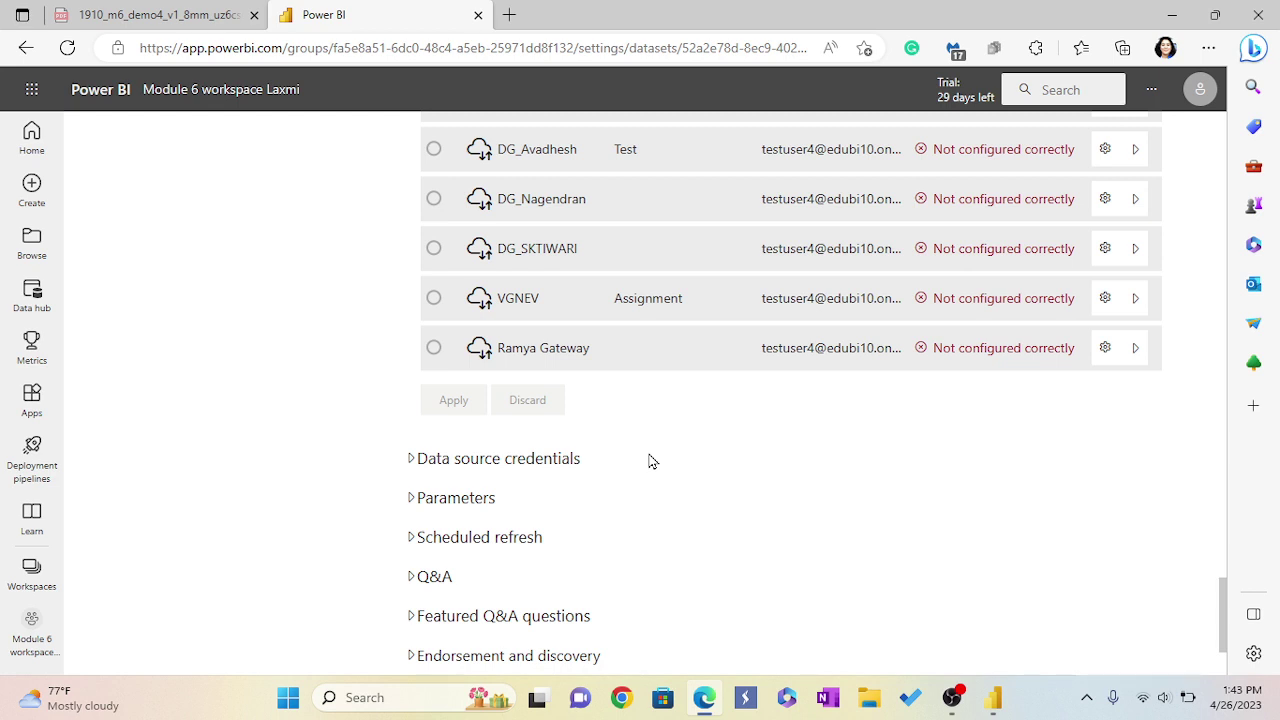
# Expand the Parameters and Scheduled refresh sections and turn on the dataset's refresh schedule
pyautogui.click(415, 499)
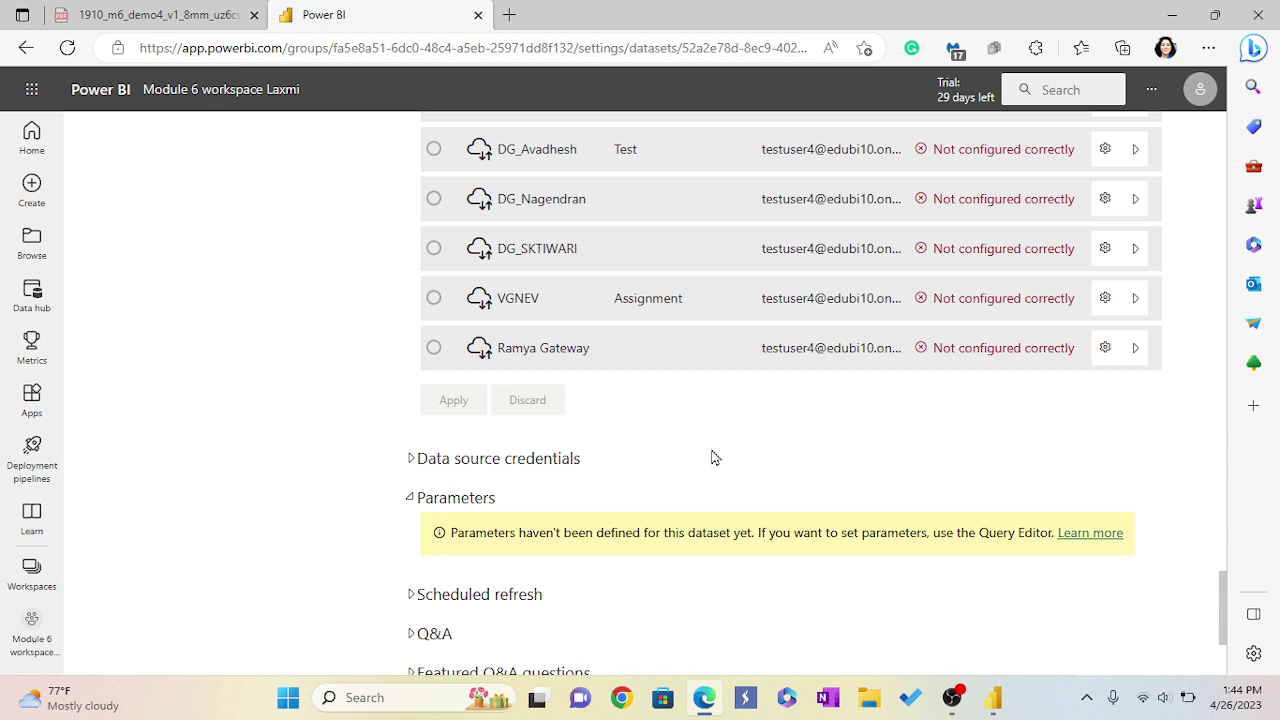
pyautogui.scroll(-1, 686, 486)
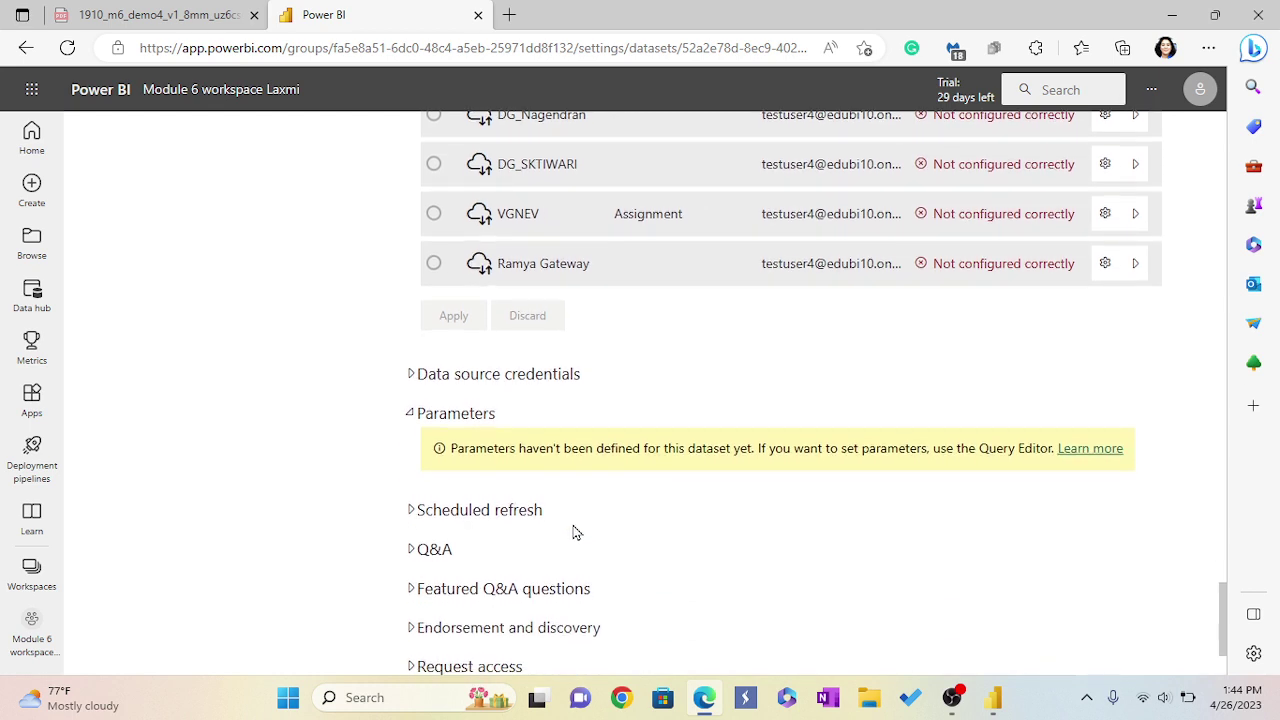
pyautogui.click(410, 512)
pyautogui.scroll(-2, 716, 462)
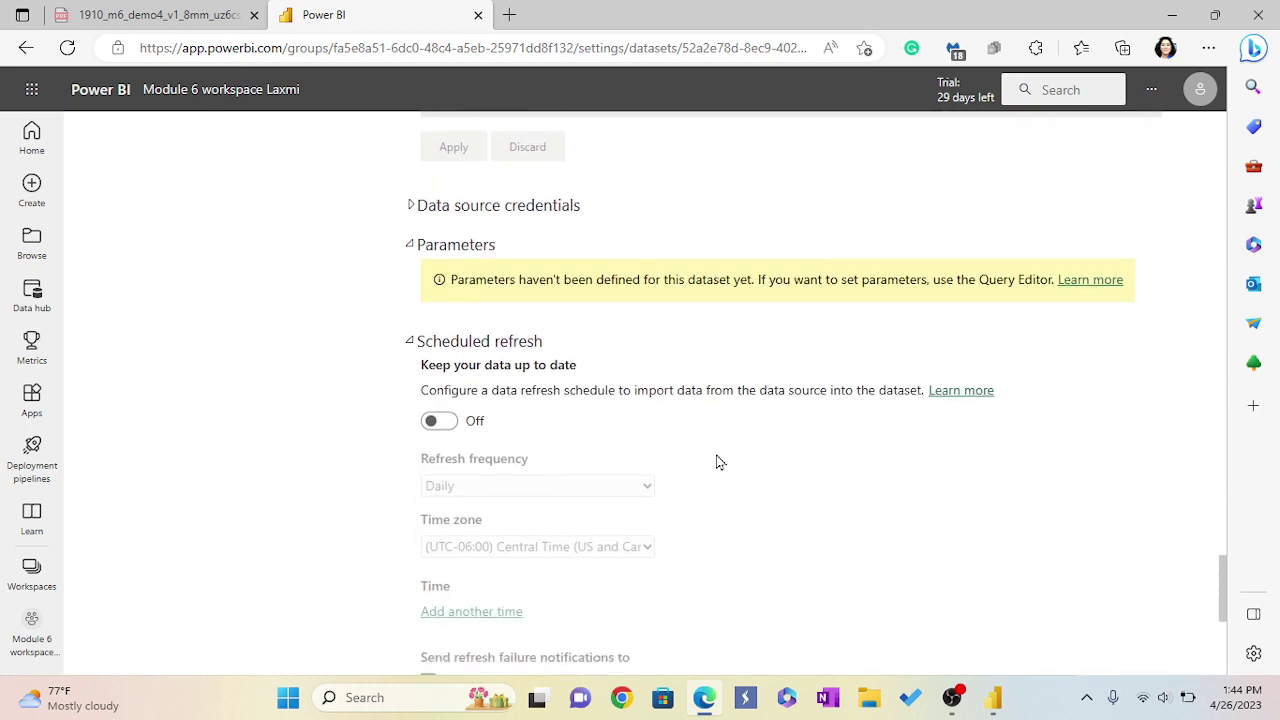
pyautogui.click(440, 421)
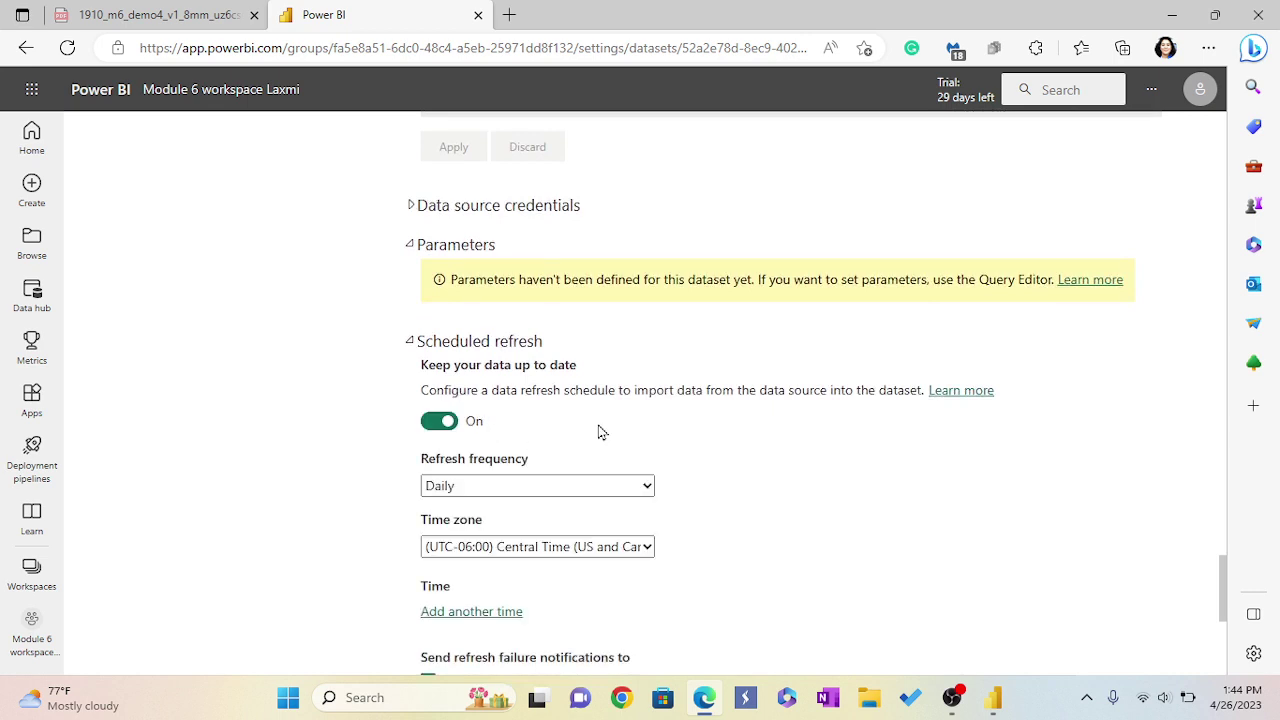
# Set the refresh frequency to Weekly, exclude Sunday and Saturday, and apply the refresh schedule
pyautogui.scroll(-1, 600, 433)
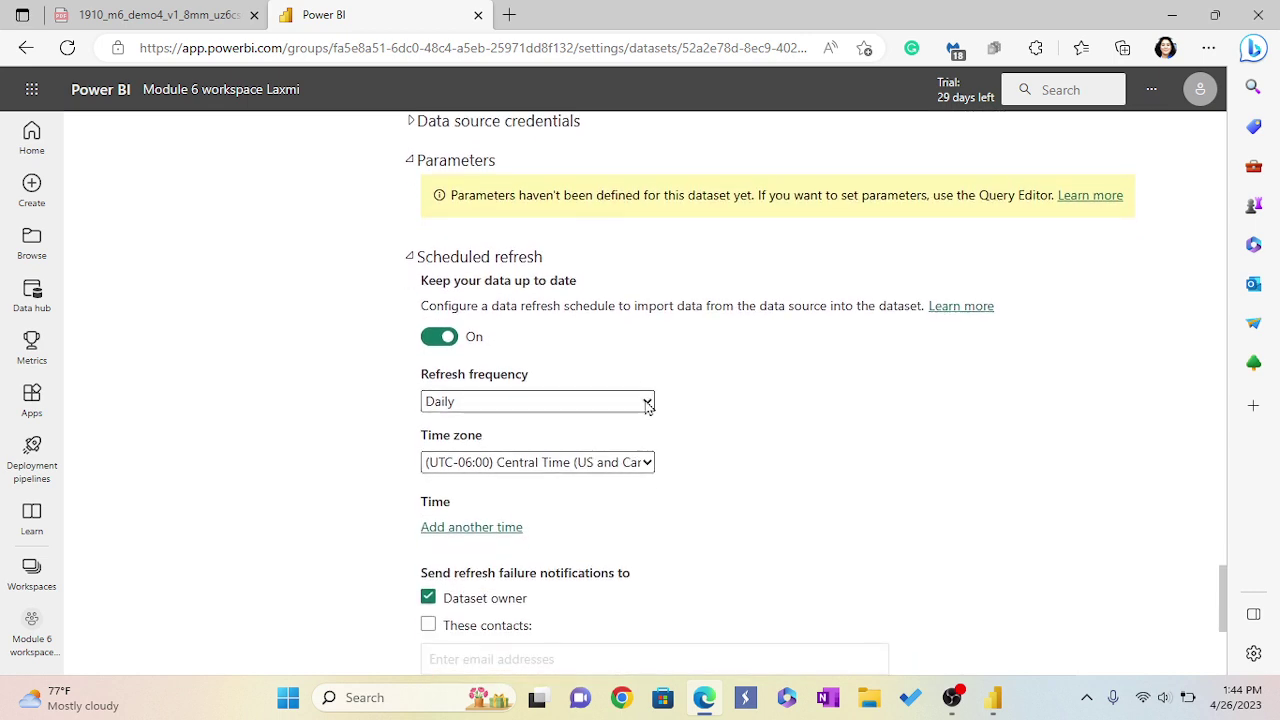
pyautogui.click(647, 402)
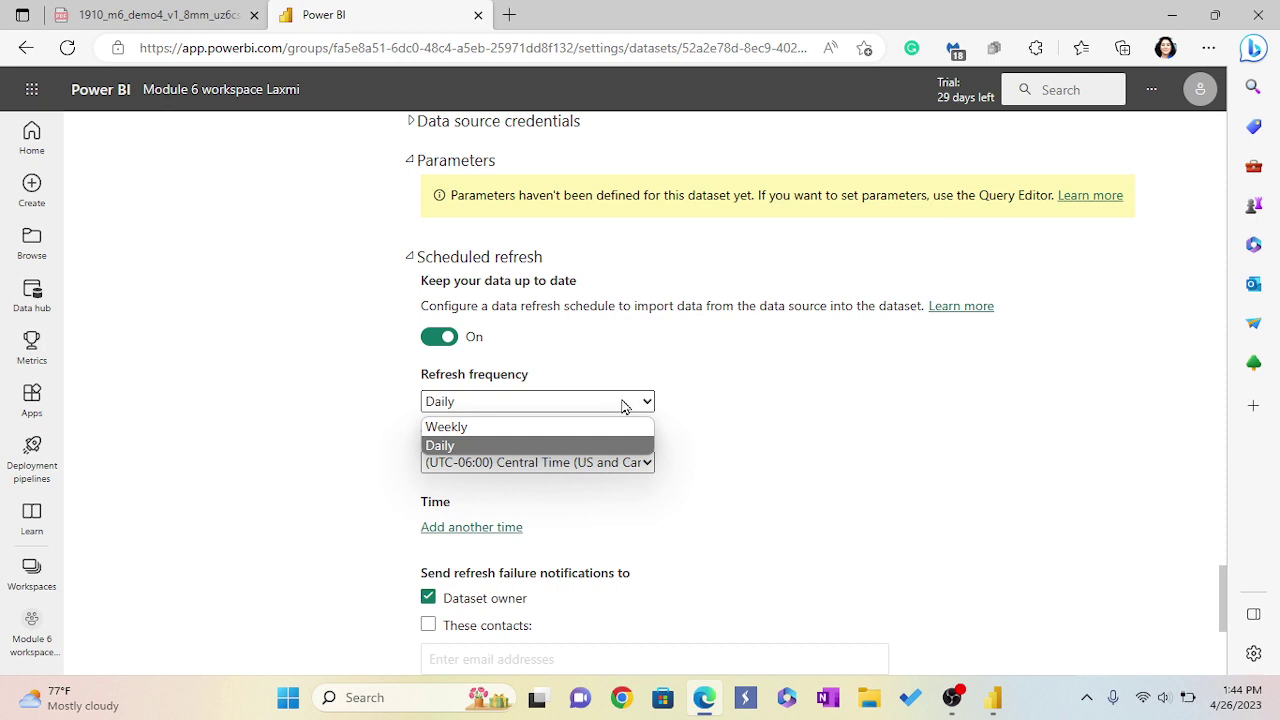
pyautogui.click(446, 427)
pyautogui.scroll(-3, 641, 463)
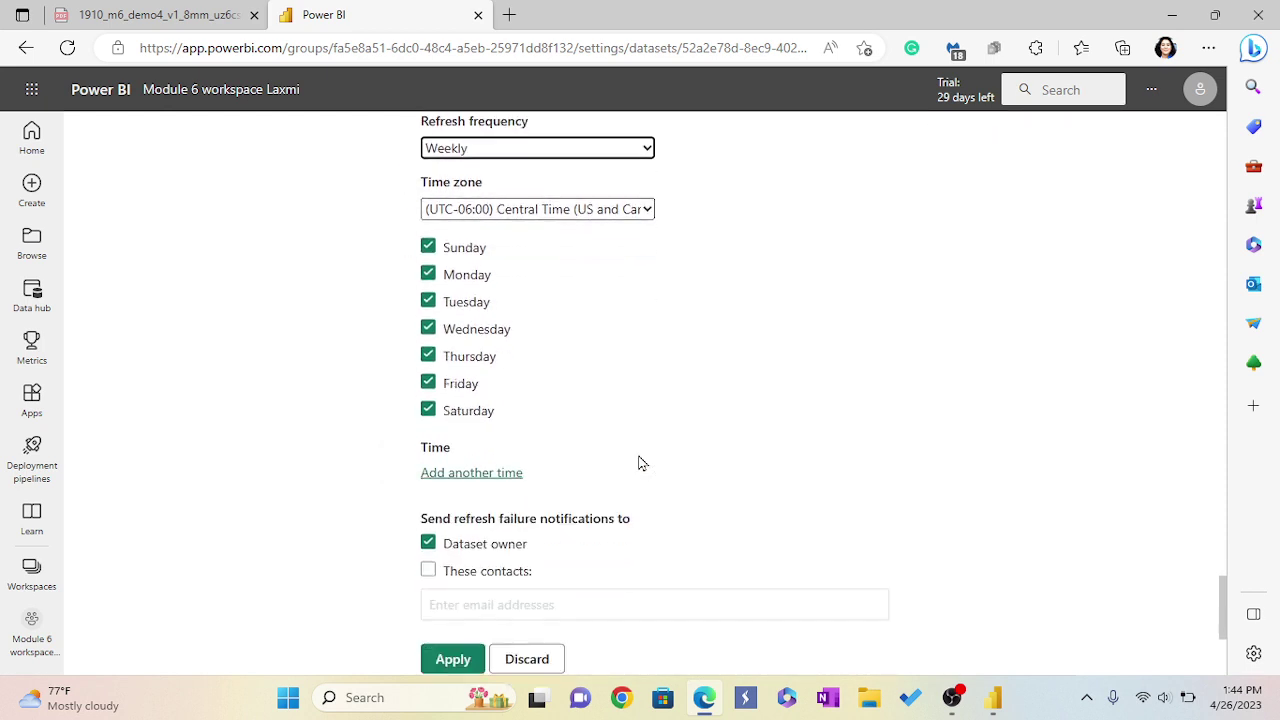
pyautogui.click(428, 247)
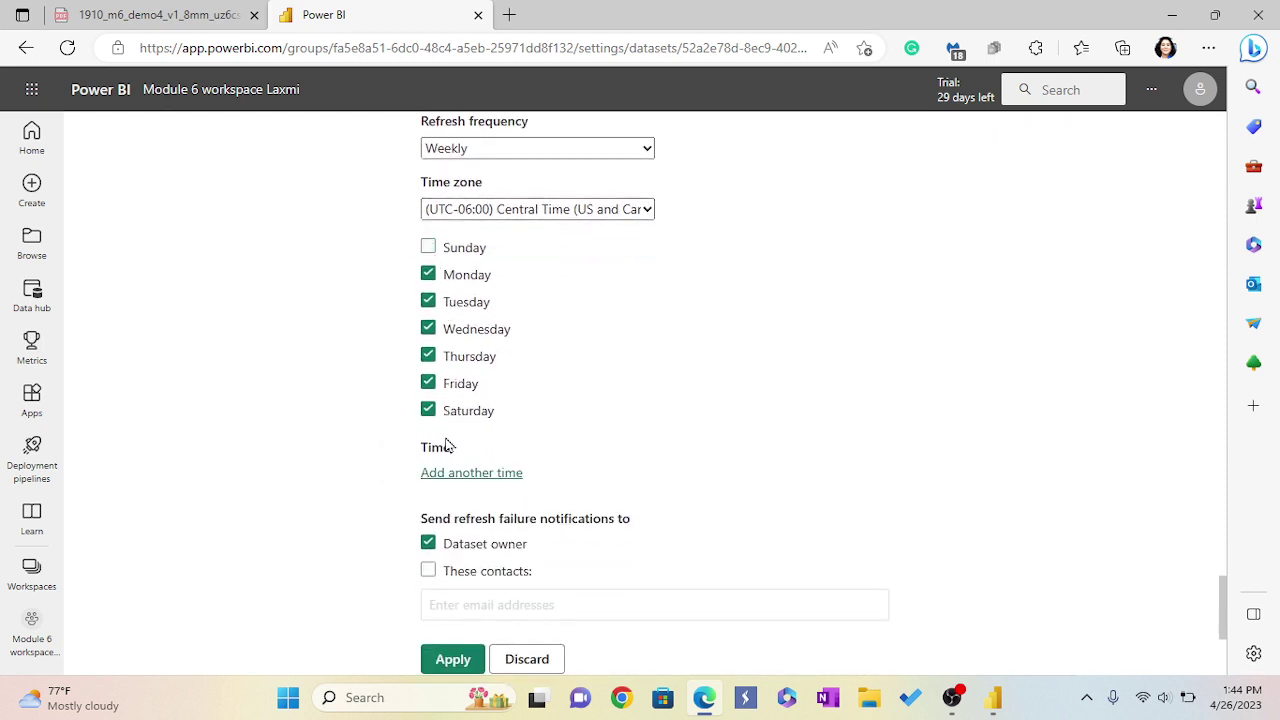
pyautogui.click(428, 410)
pyautogui.click(649, 212)
pyautogui.click(978, 220)
pyautogui.scroll(-1, 757, 338)
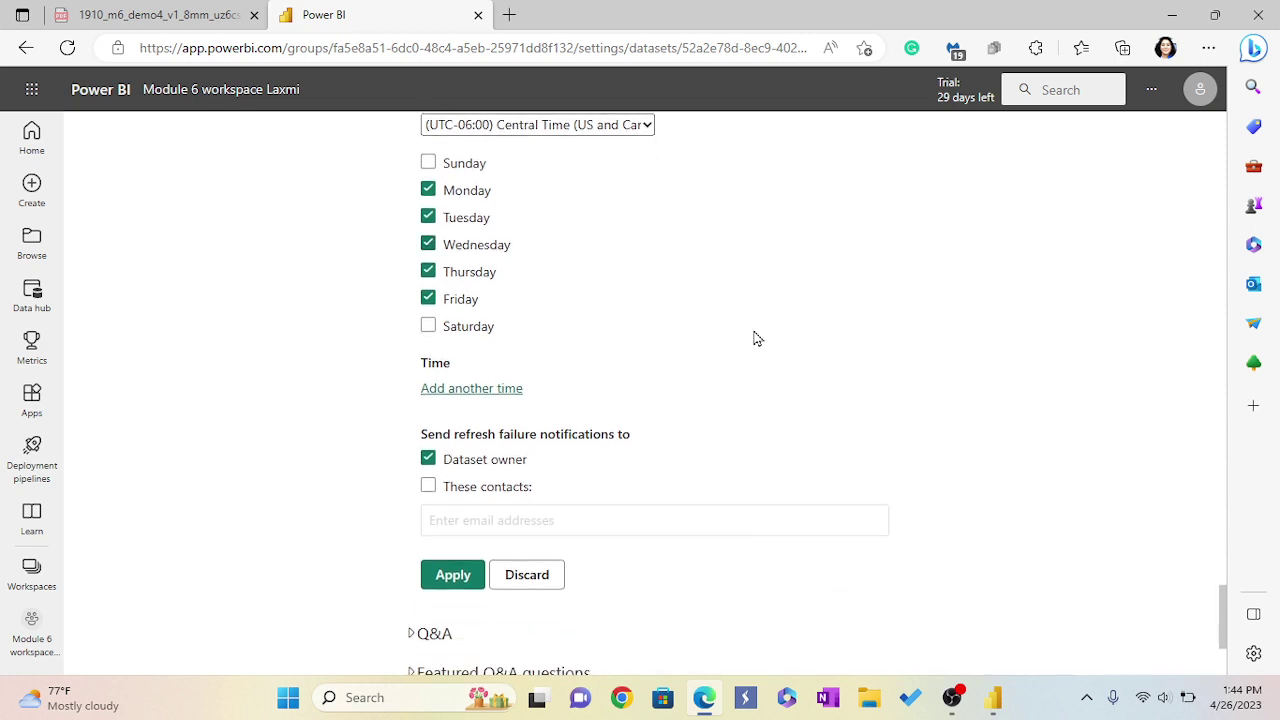
pyautogui.scroll(-1, 757, 338)
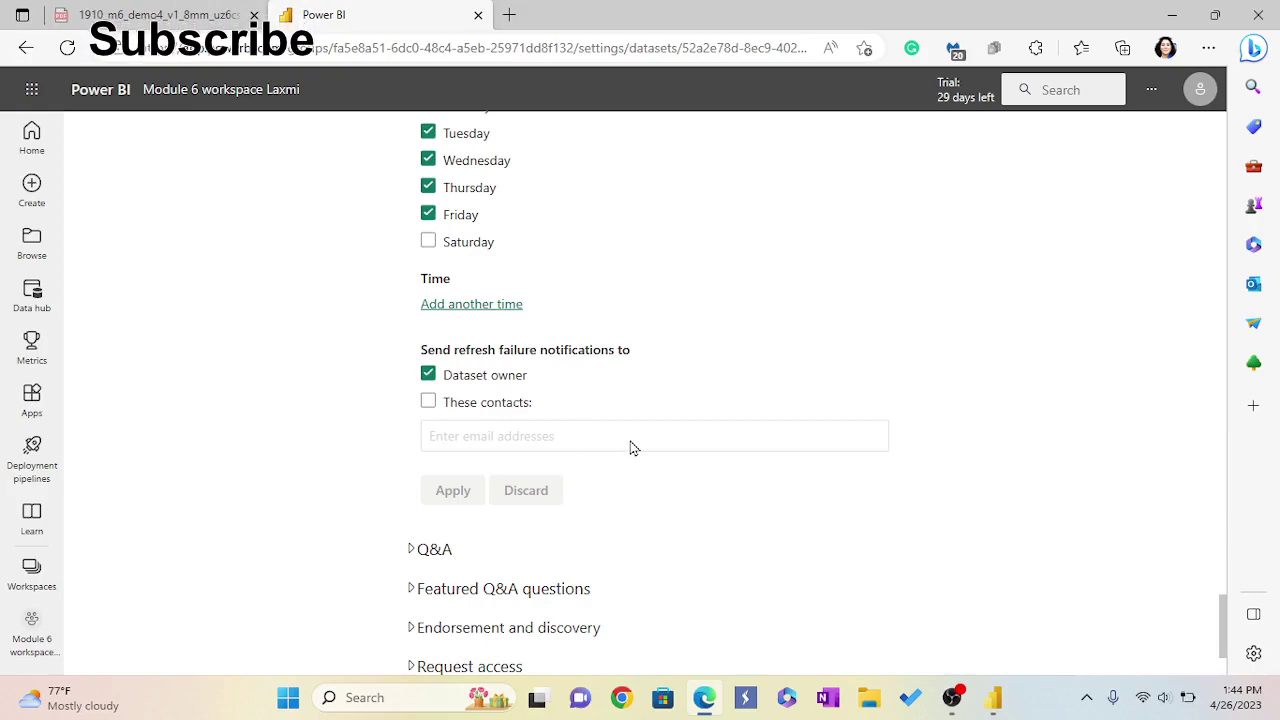
# Check the dataset's scheduled refresh history and return to its settings
pyautogui.scroll(15, 630, 448)
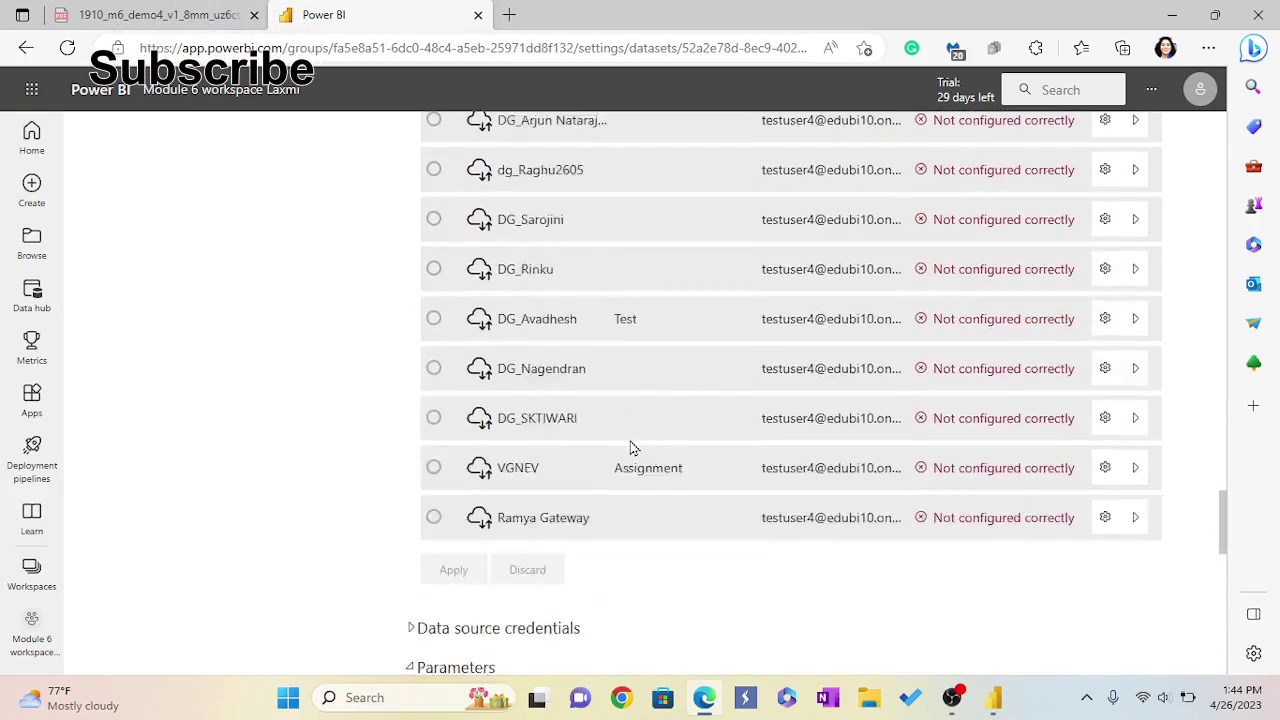
pyautogui.scroll(15, 630, 448)
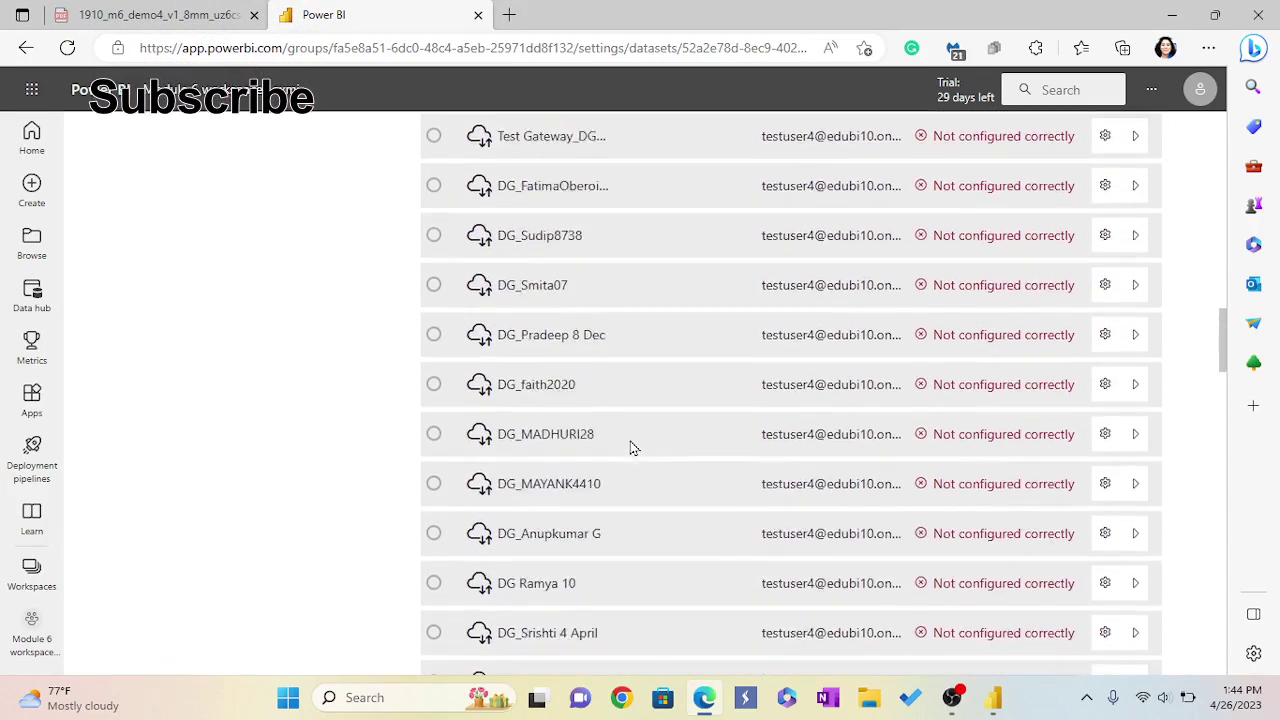
pyautogui.scroll(15, 630, 448)
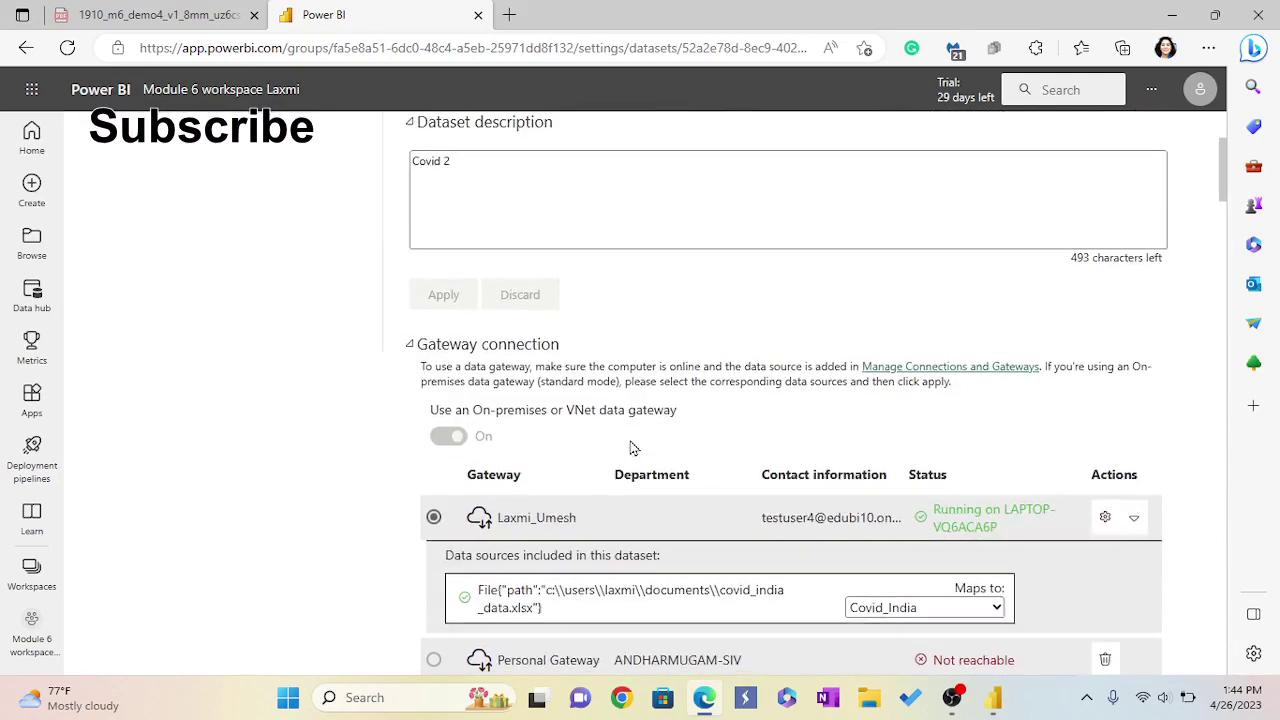
pyautogui.scroll(5, 630, 448)
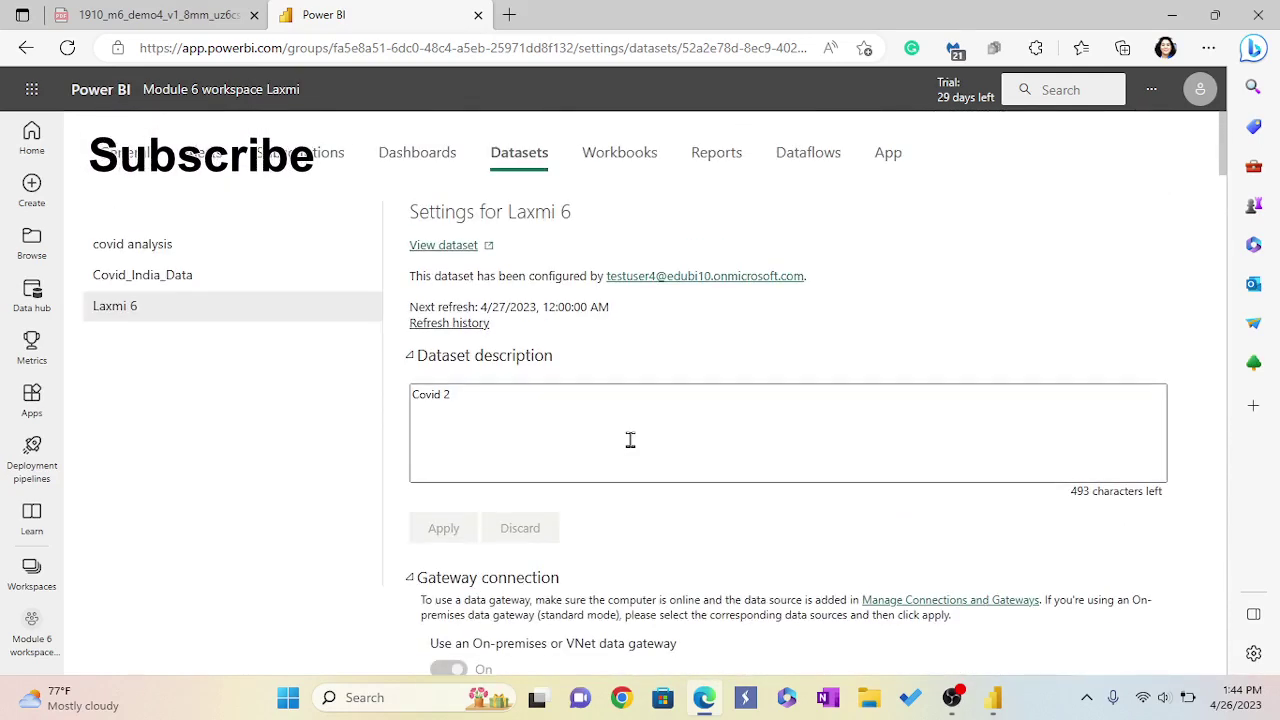
pyautogui.click(466, 323)
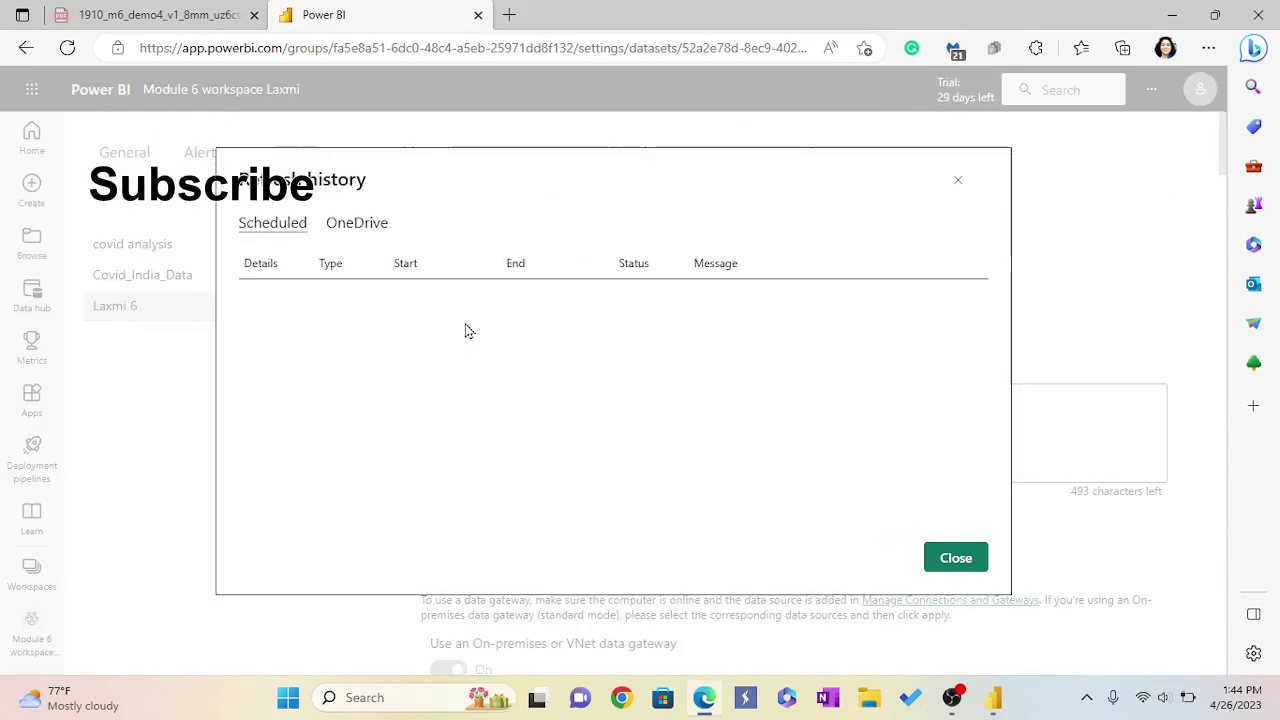
pyautogui.click(962, 562)
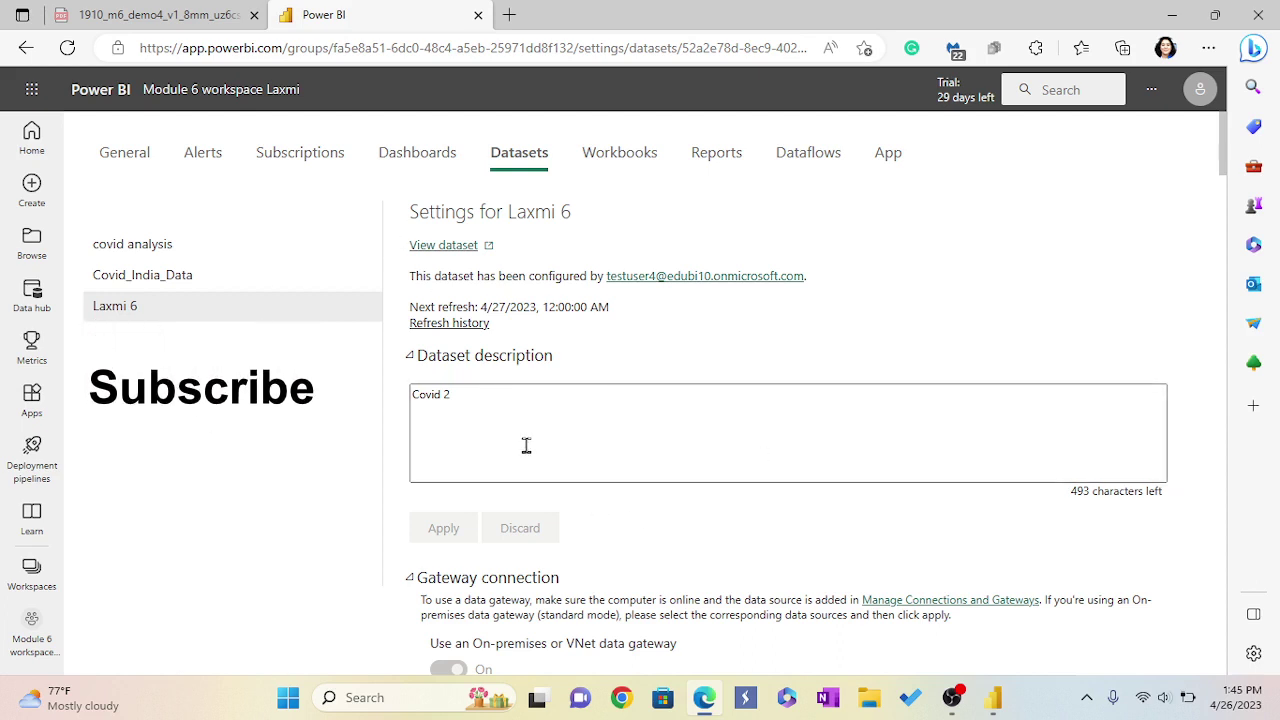
pyautogui.moveTo(966, 703)
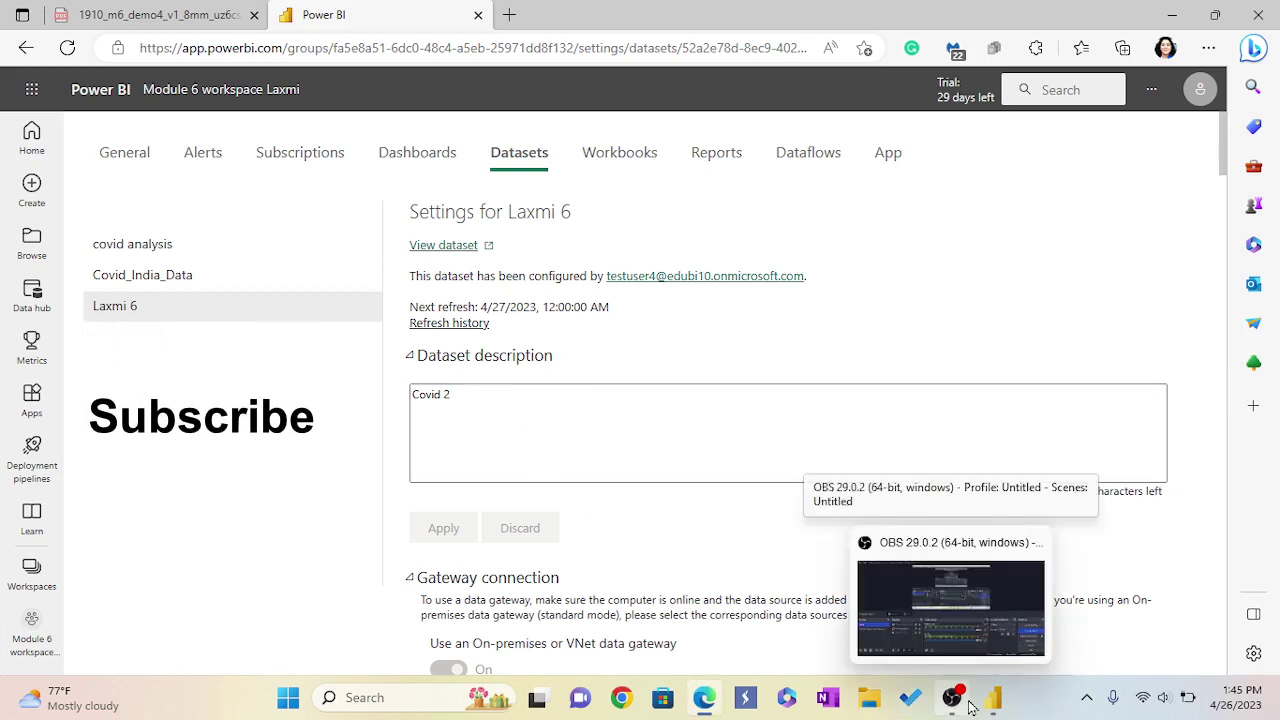